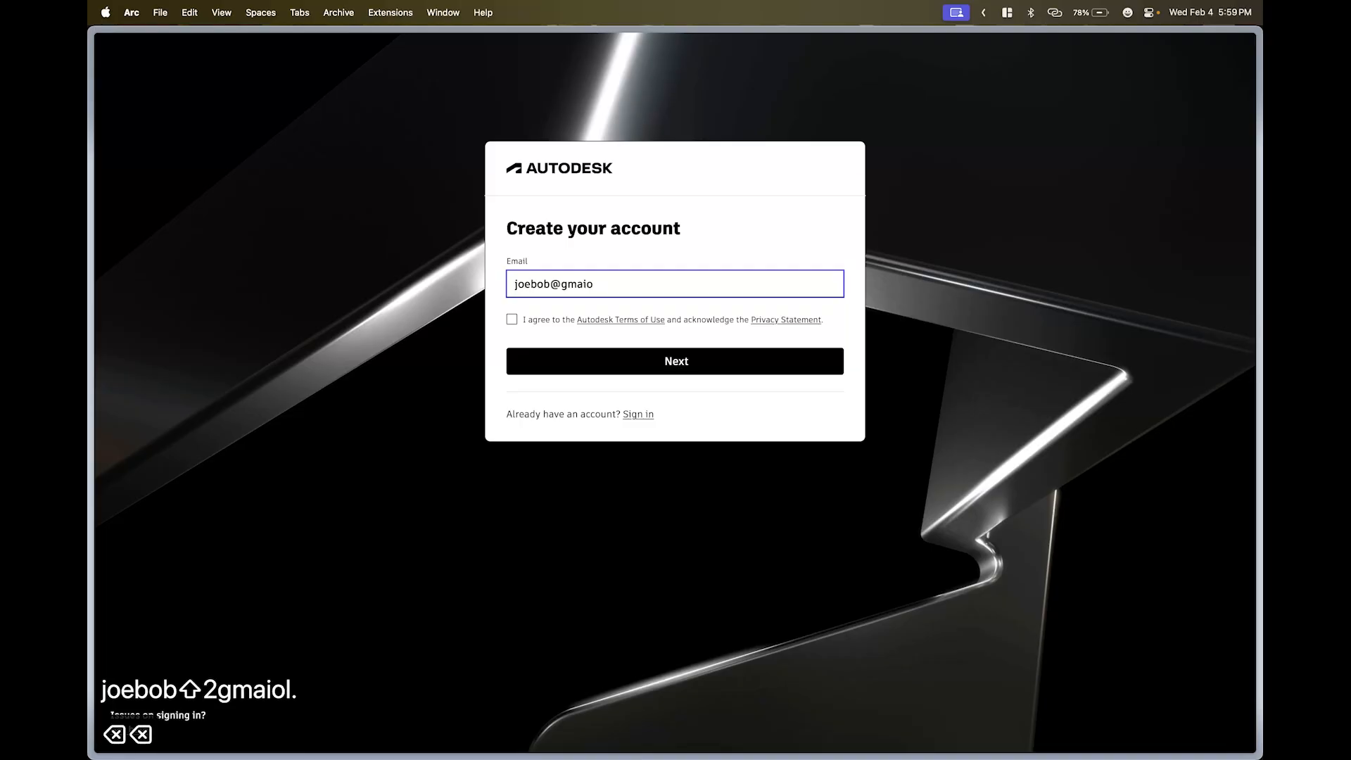
pyautogui.press('BackSpace')
# - Finish the sign-up email, accept the terms and submit, then clear the already-registered address
pyautogui.write('l')
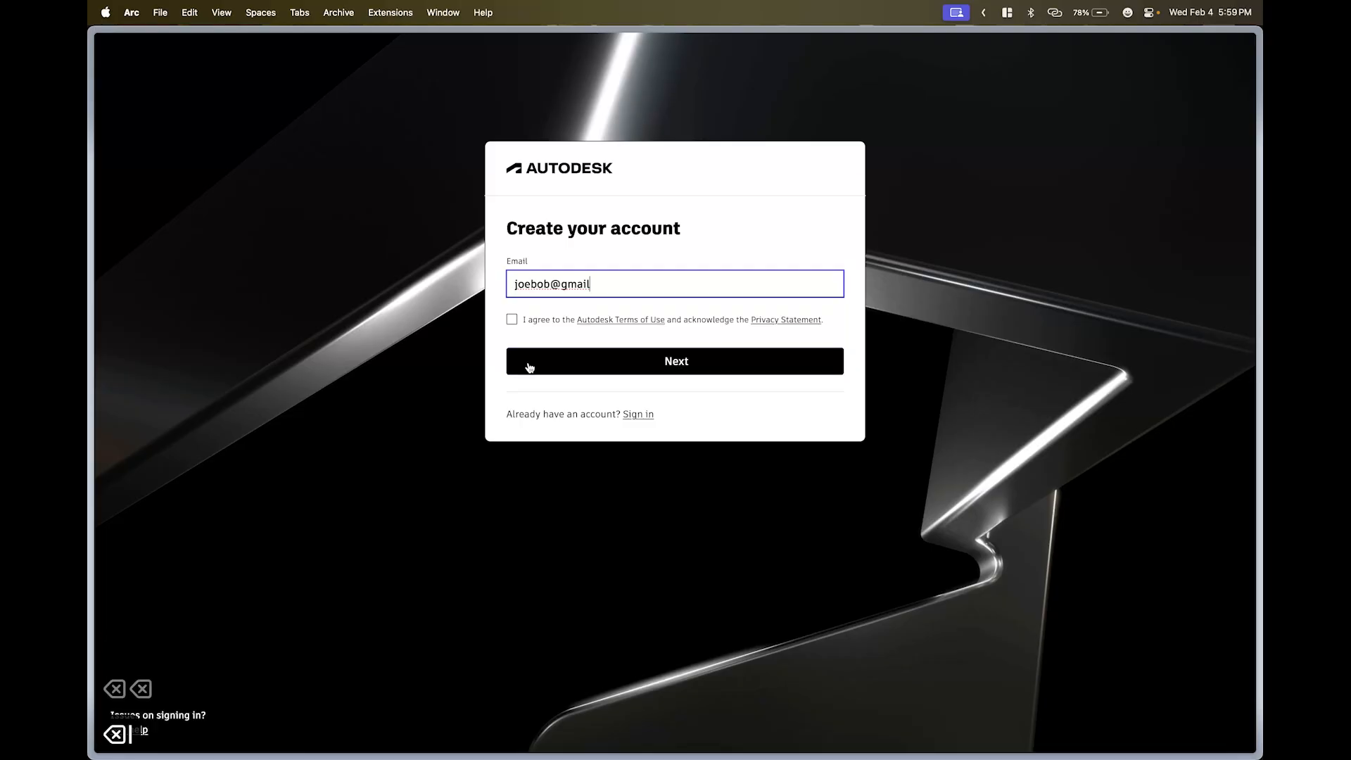
pyautogui.write('.co')
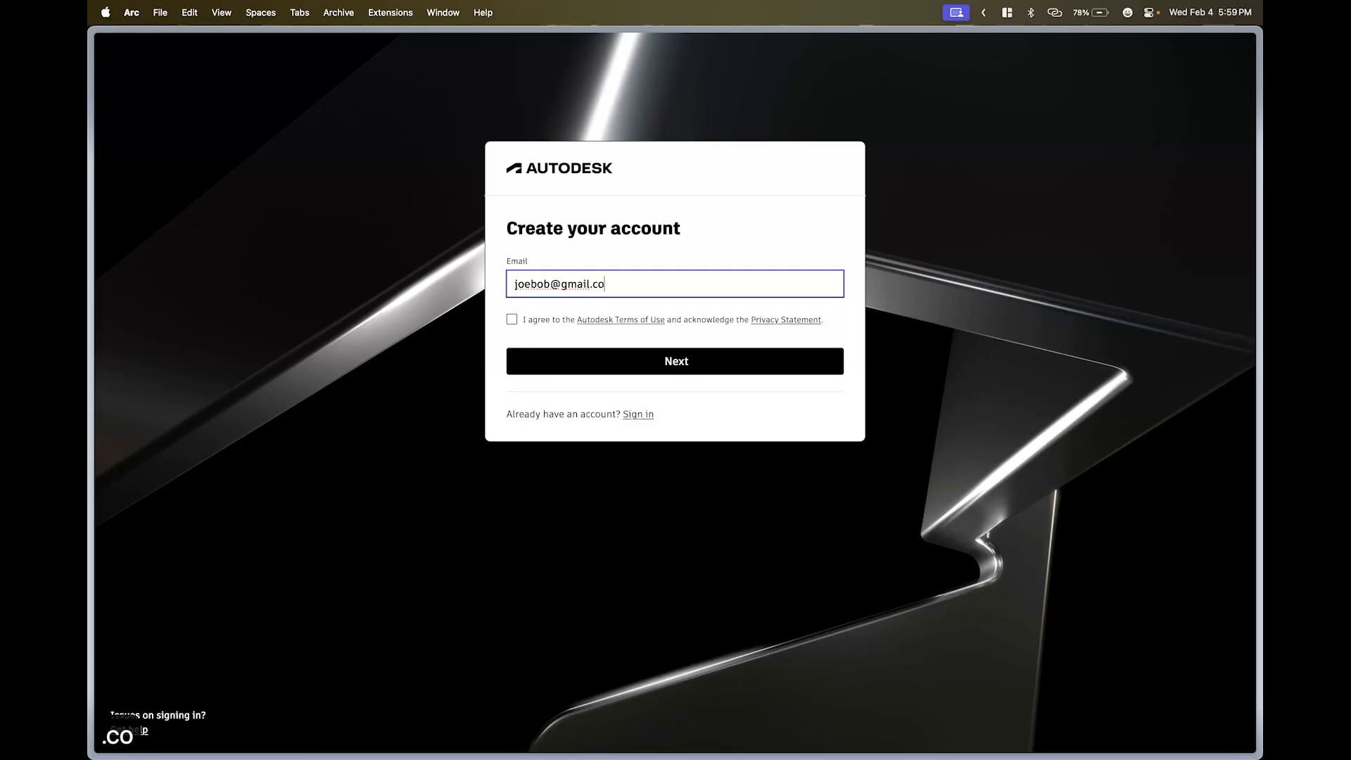
pyautogui.write('m')
pyautogui.click(513, 320)
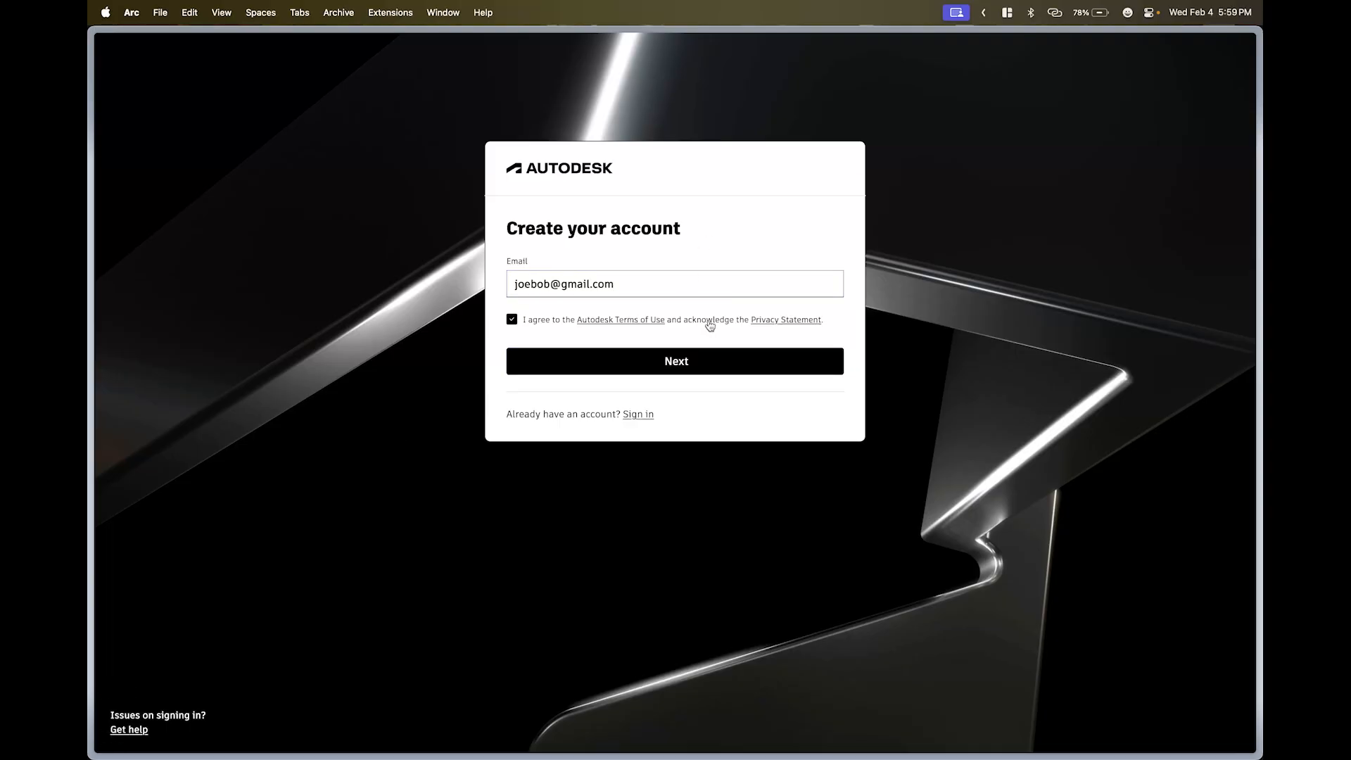
pyautogui.click(669, 362)
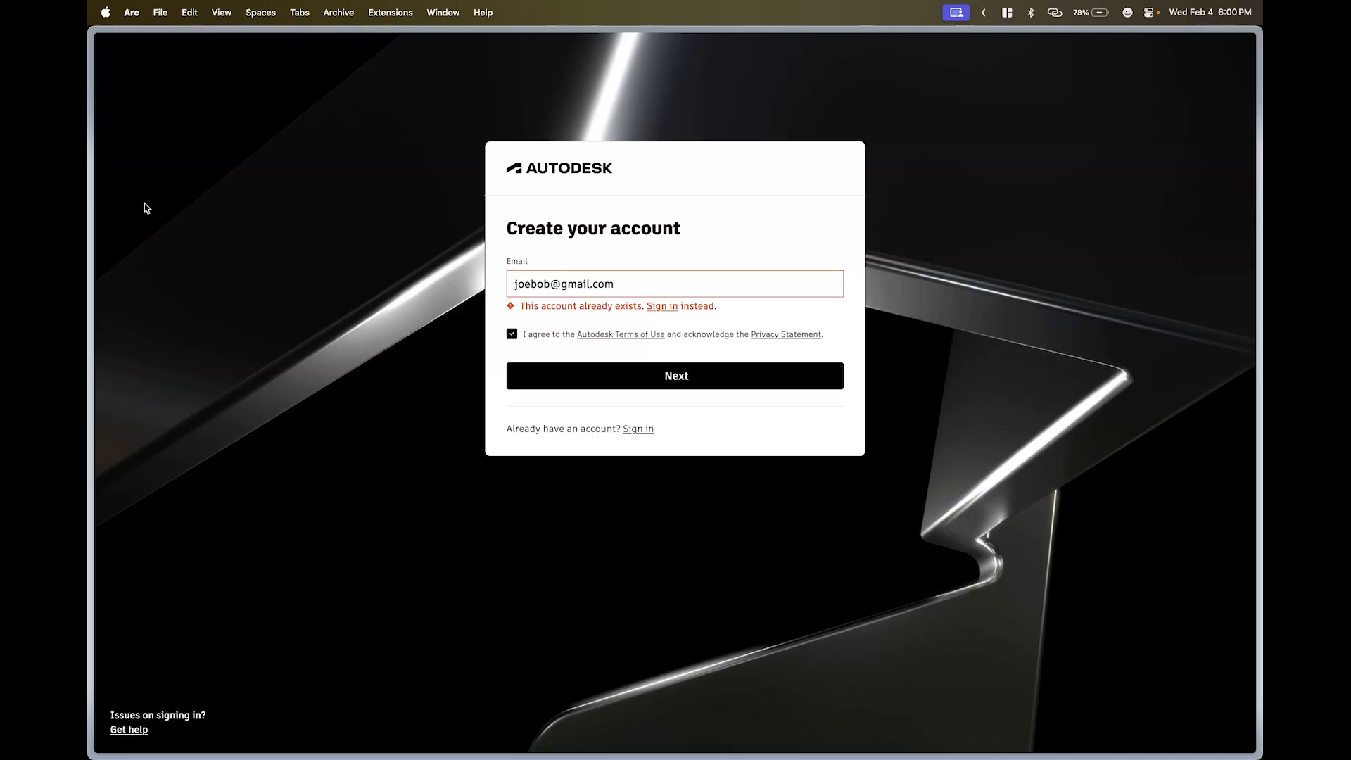
pyautogui.tripleClick(630, 284)
pyautogui.press('BackSpace')
pyautogui.press('BackSpace')
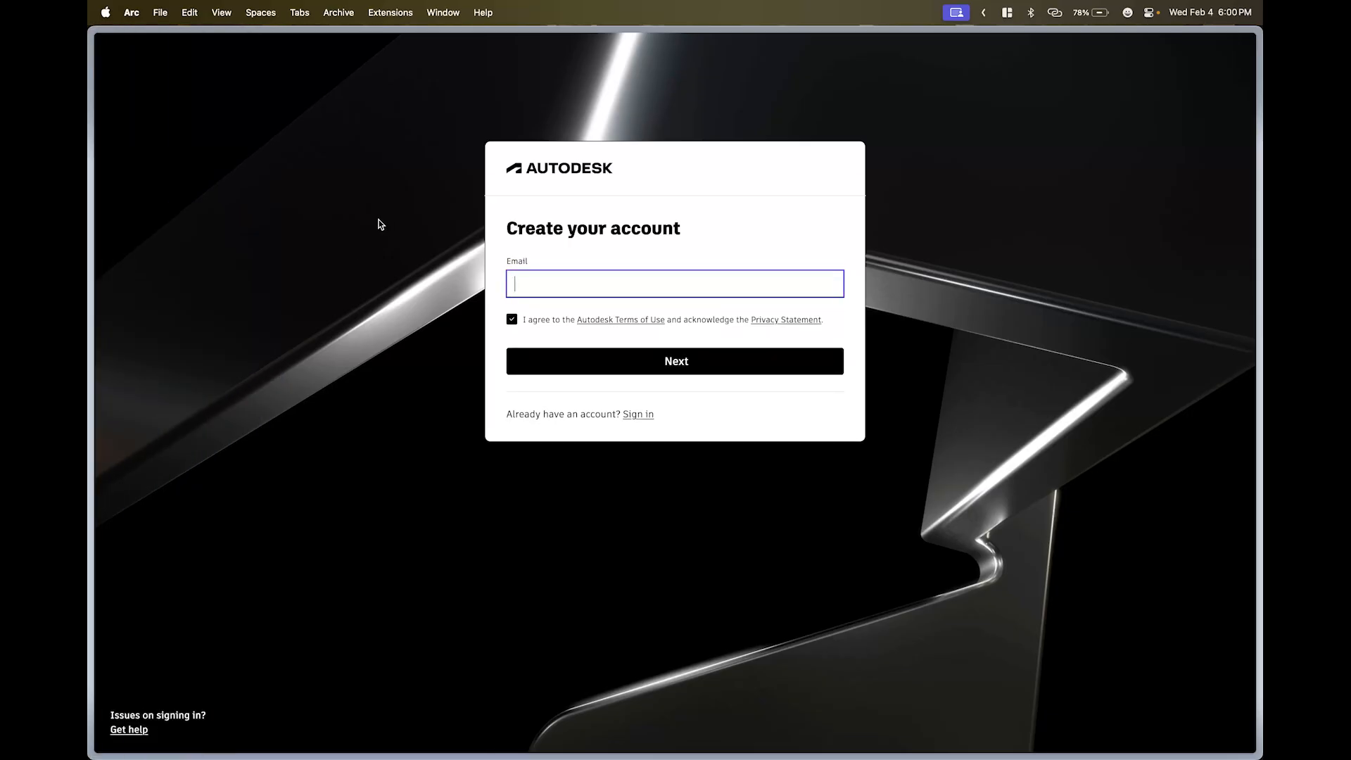
# - Go back to the Fusion for personal use page and open the Autodesk sign-in page
pyautogui.moveTo(98, 253)
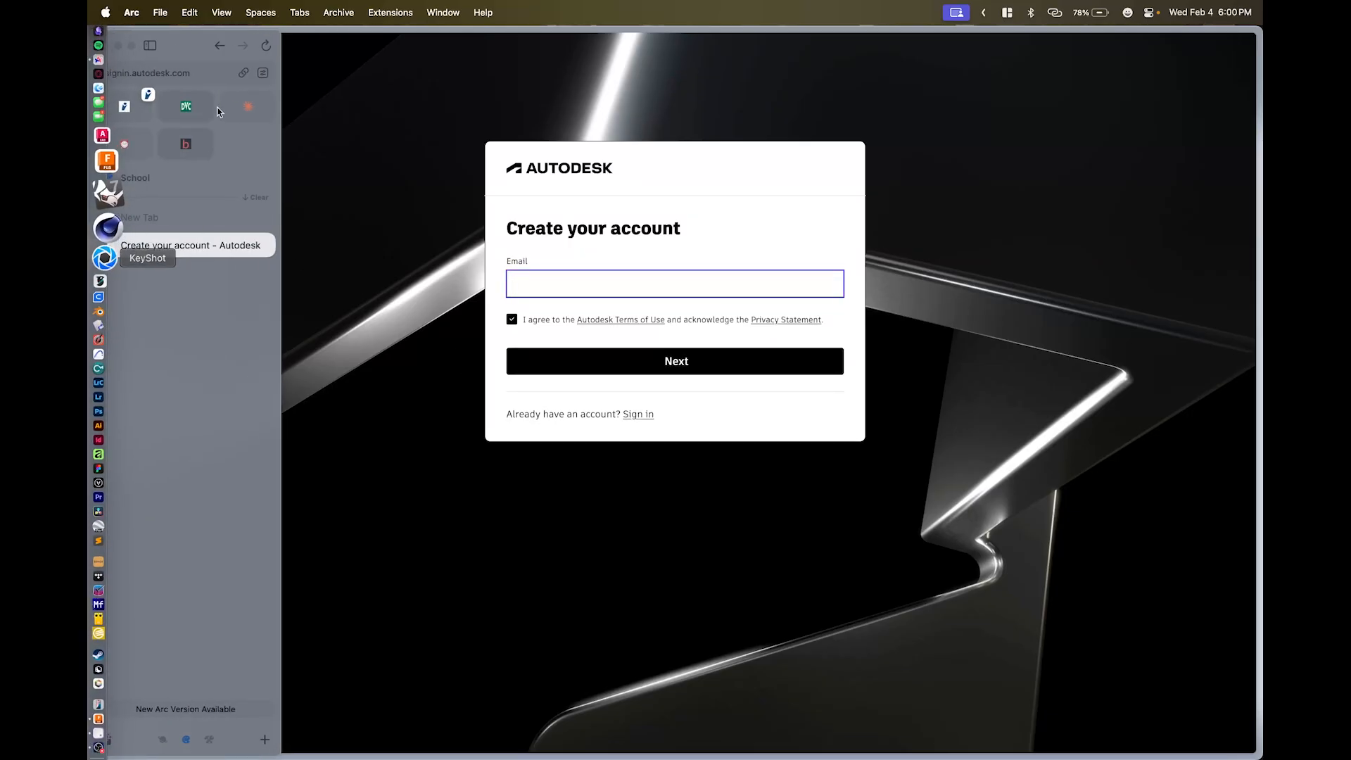
pyautogui.click(211, 45)
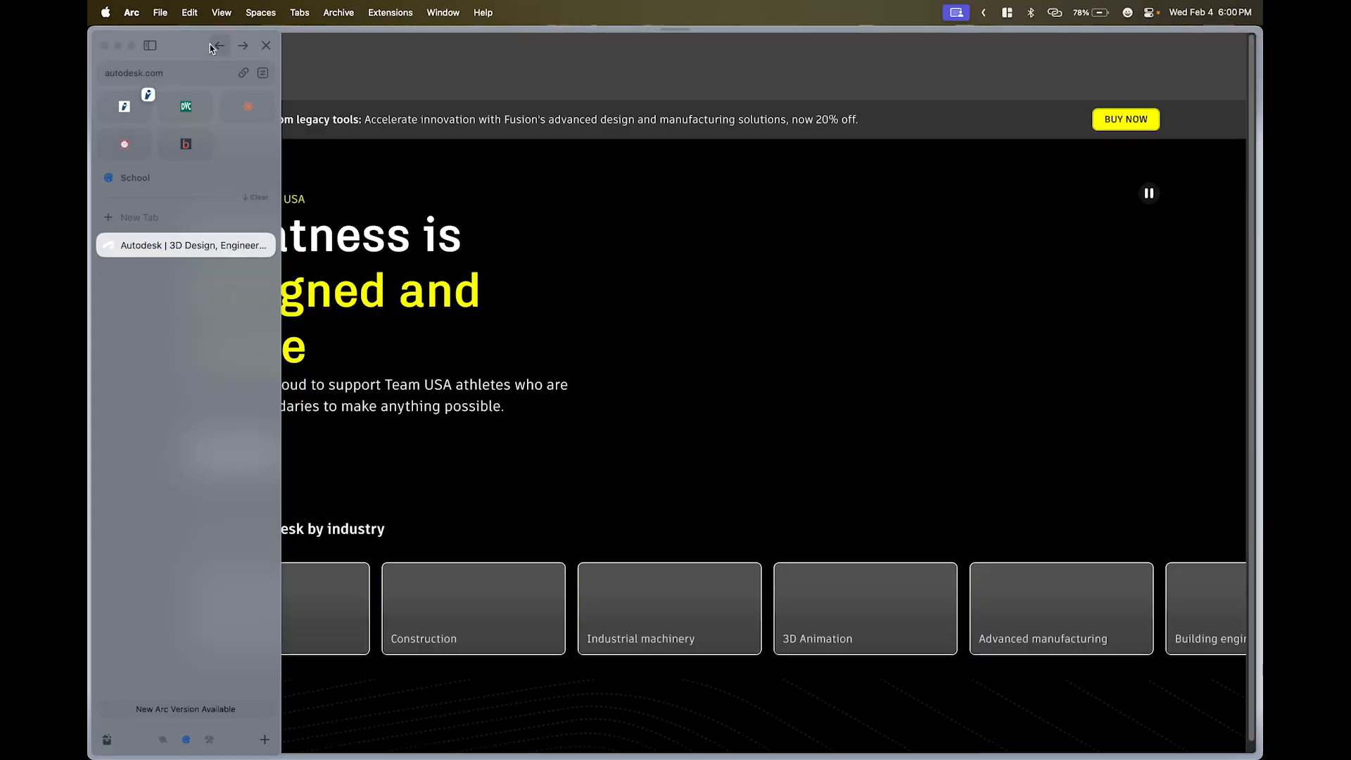
pyautogui.click(210, 44)
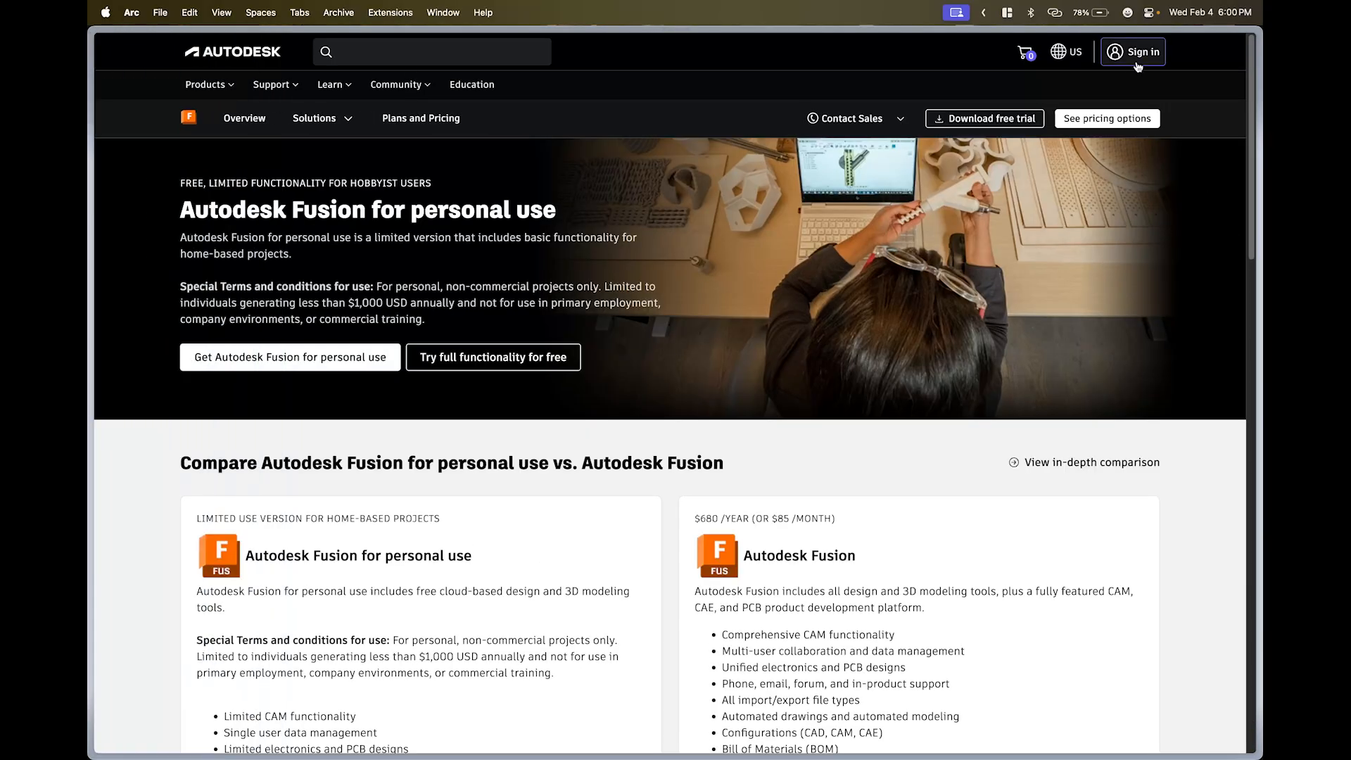
pyautogui.click(1133, 52)
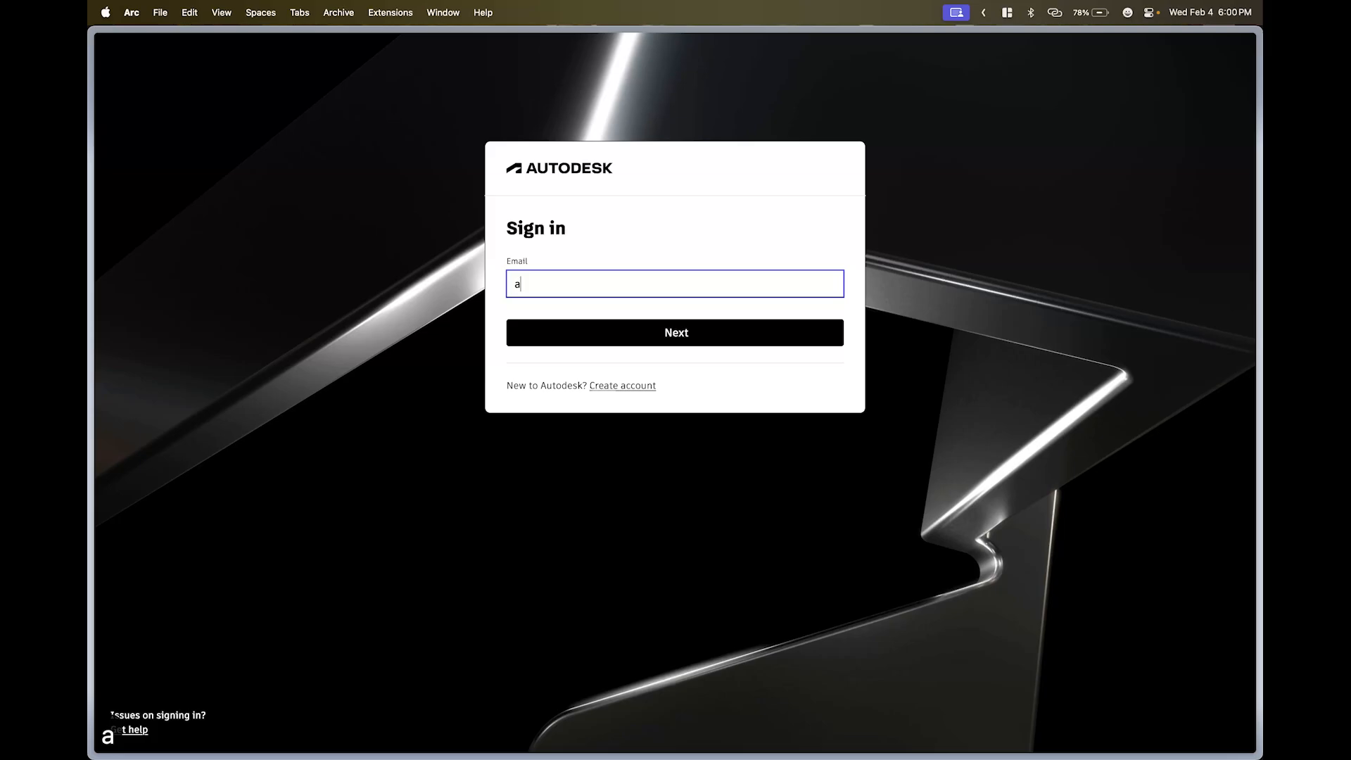
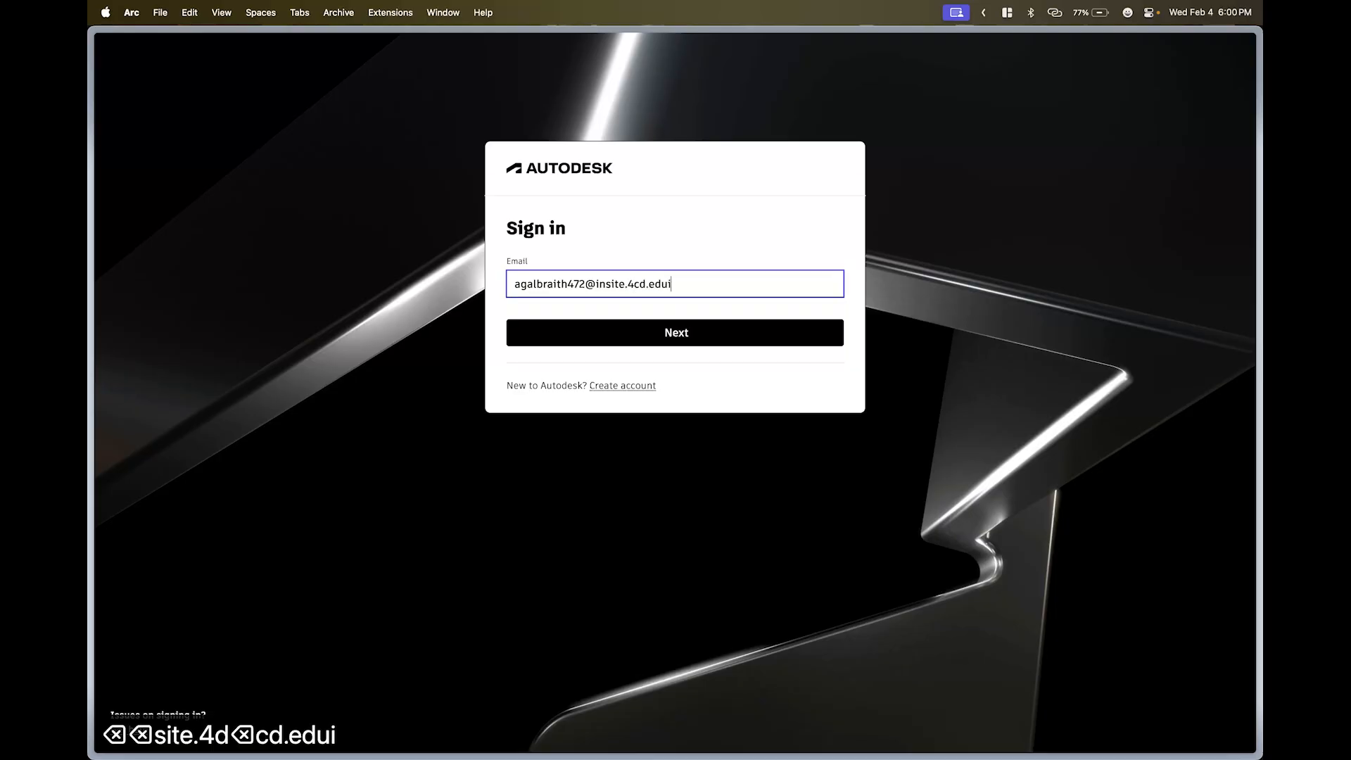
# - Enter the school email address, correcting typos, and continue to the password step
pyautogui.press('Return')
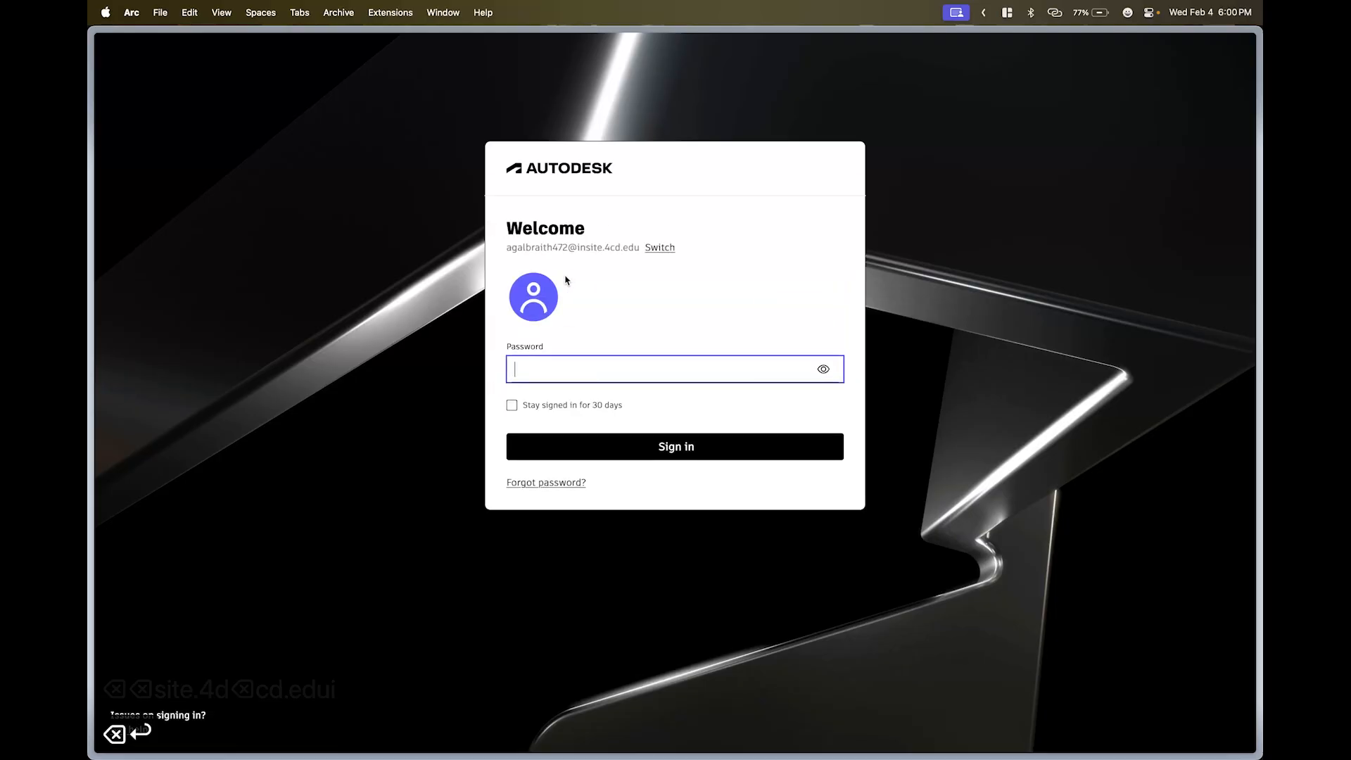
# - Enter the account password with Stay signed in ticked, re-entering it until sign-in succeeds
pyautogui.write('•••••••••')
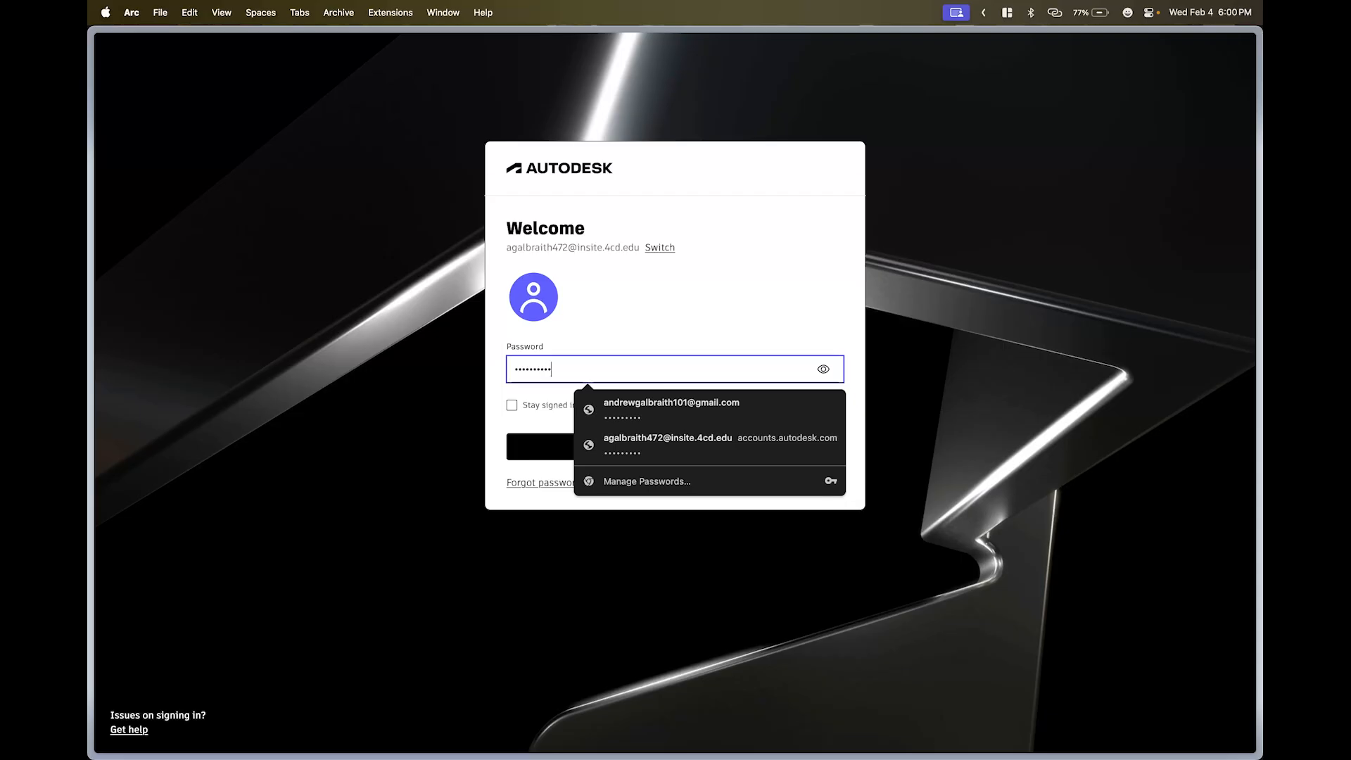
pyautogui.click(512, 406)
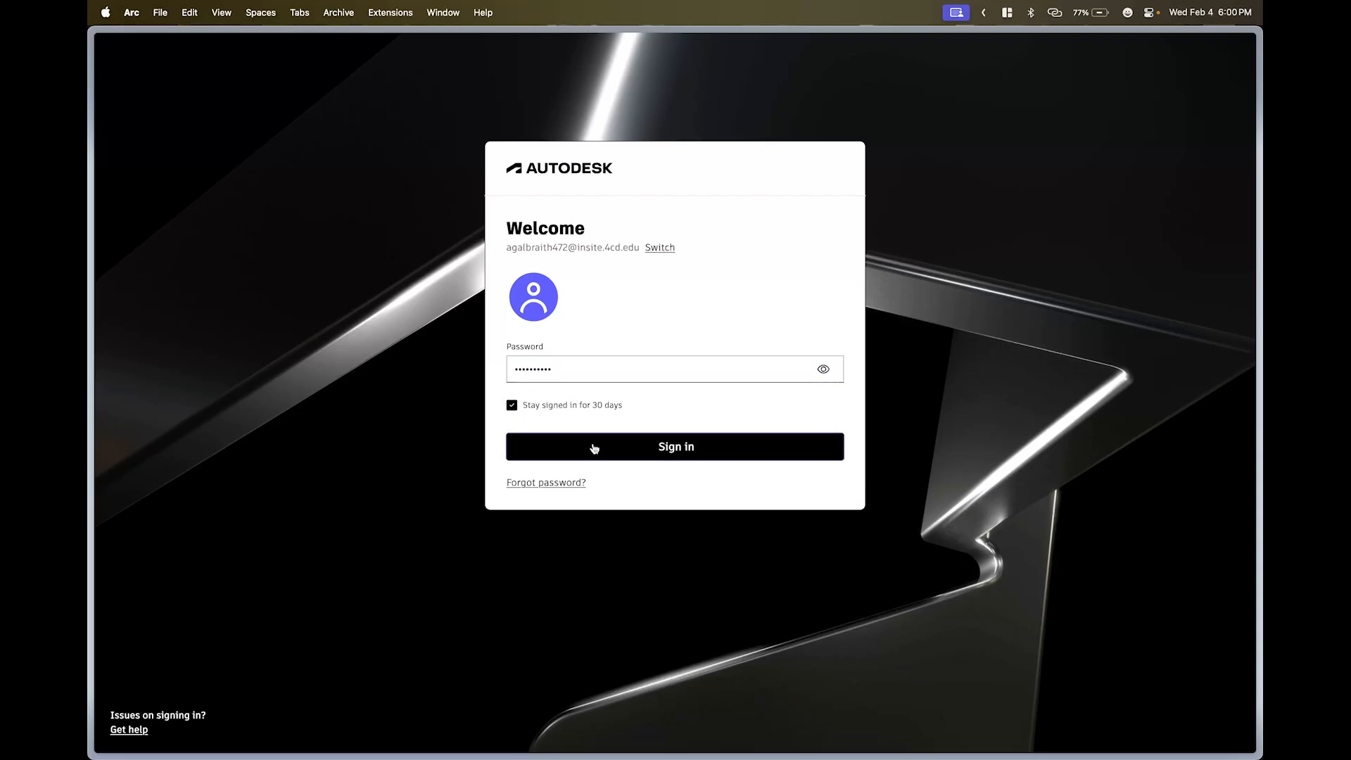
pyautogui.click(593, 448)
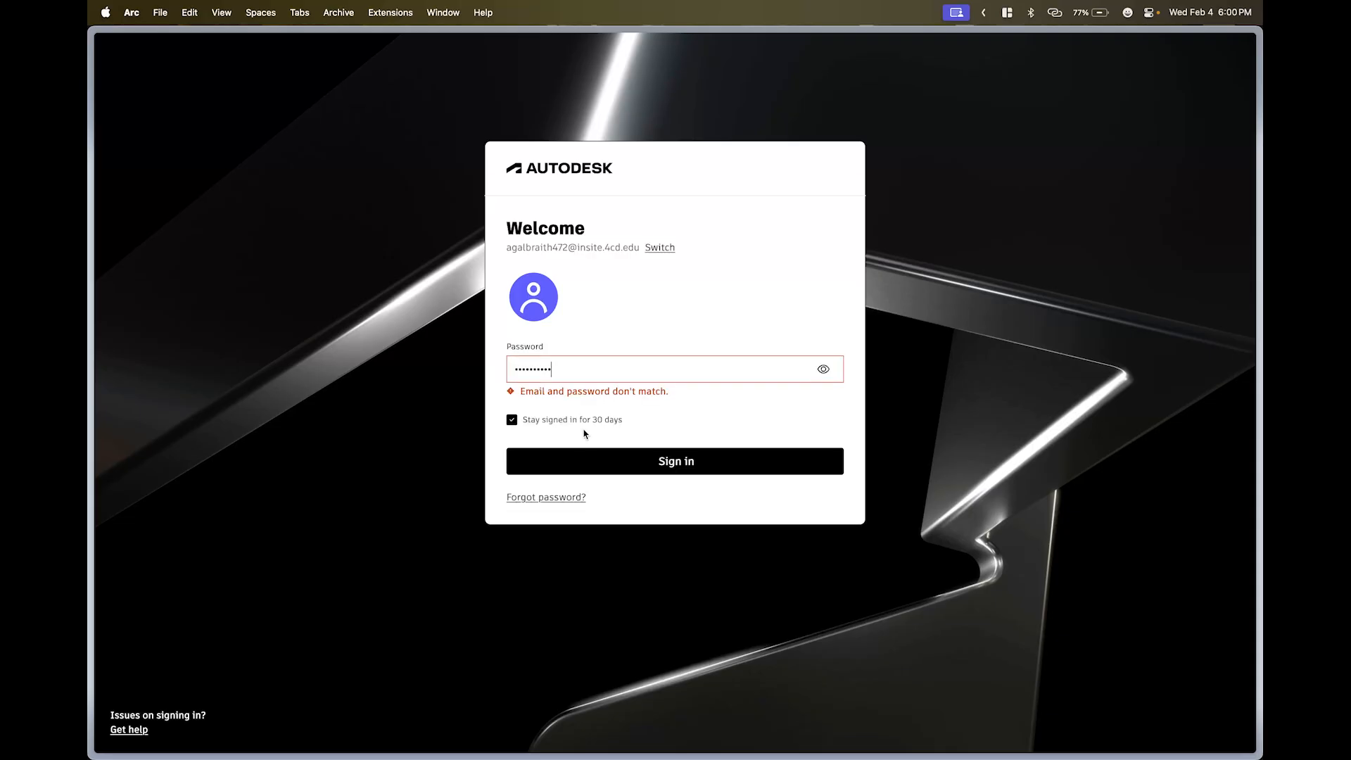
pyautogui.press('BackSpace')
pyautogui.press('BackSpace')
pyautogui.press('BackSpace')
pyautogui.press('BackSpace')
pyautogui.press('BackSpace')
pyautogui.press('BackSpace')
pyautogui.press('BackSpace')
pyautogui.press('BackSpace')
pyautogui.press('BackSpace')
pyautogui.press('BackSpace')
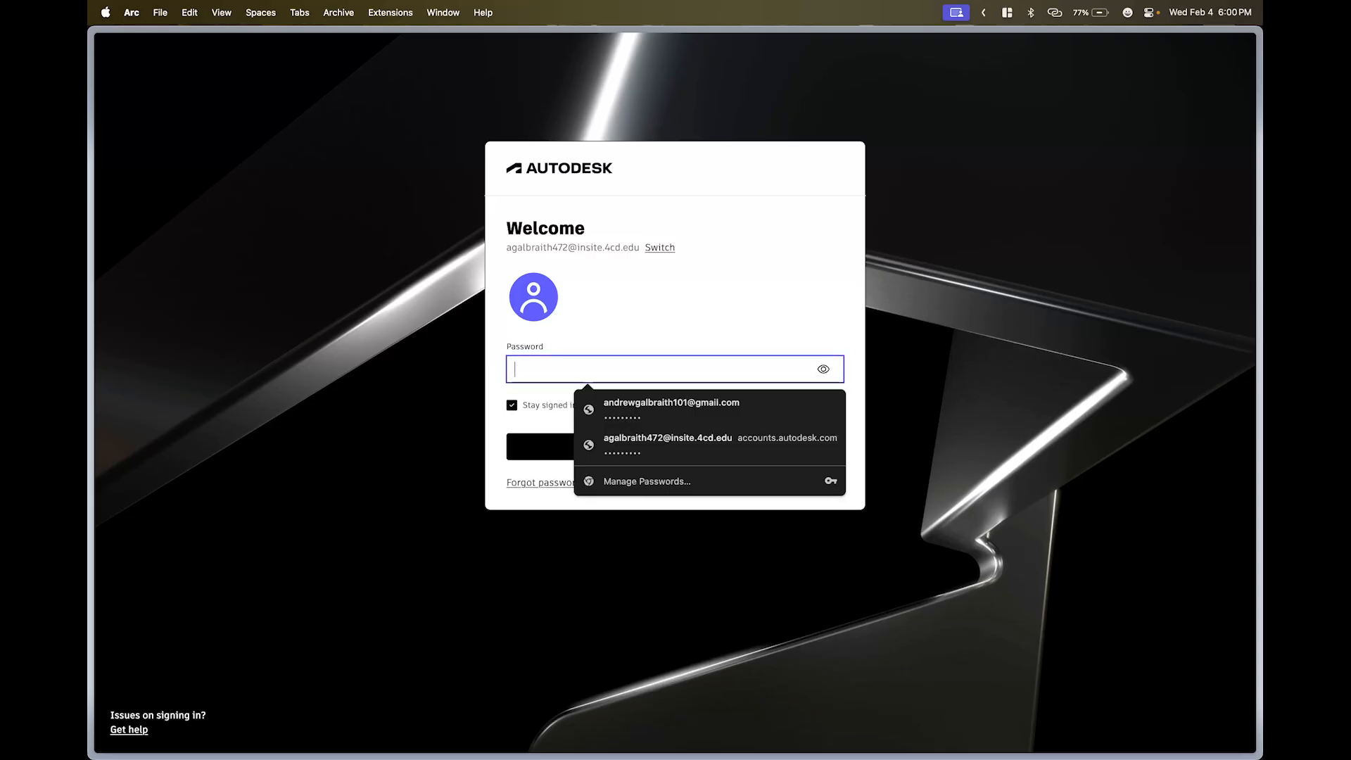
pyautogui.write('•••••••••')
pyautogui.press('Return')
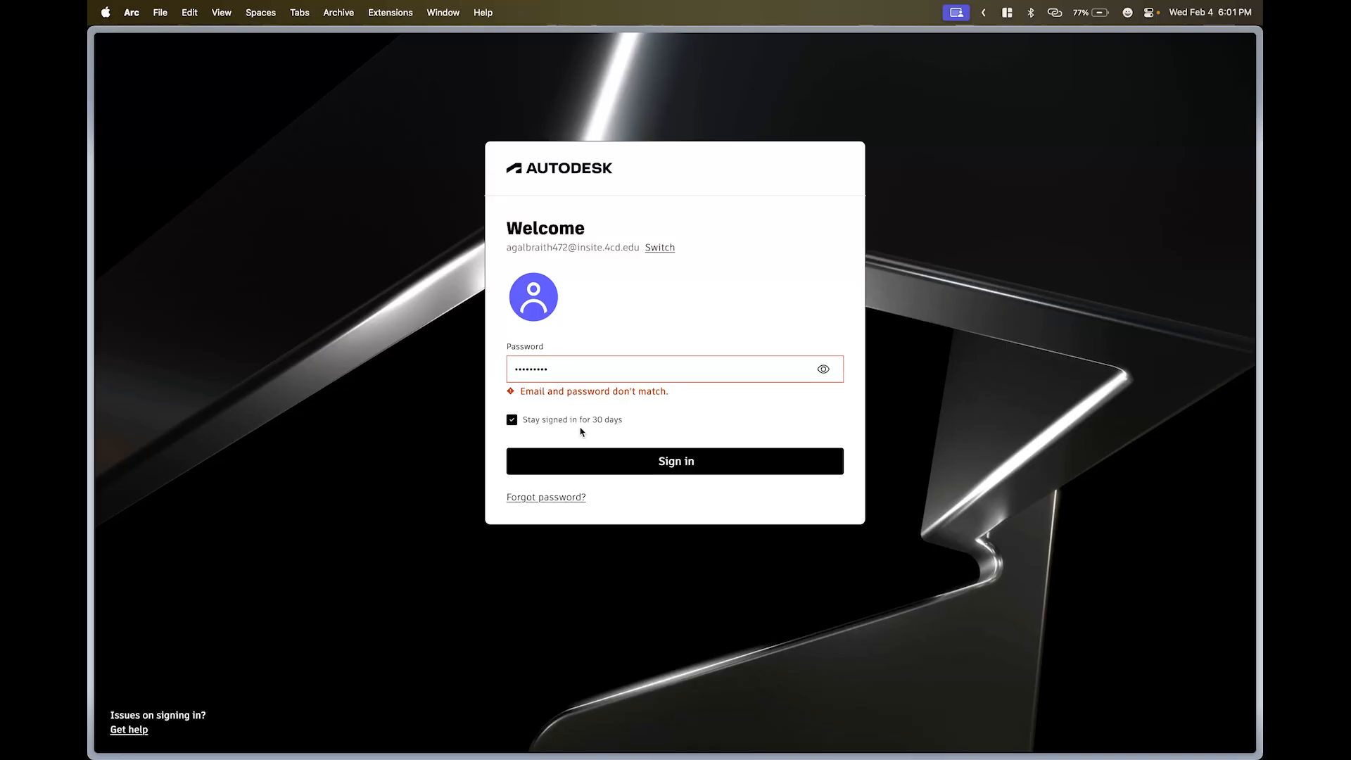
pyautogui.click(553, 380)
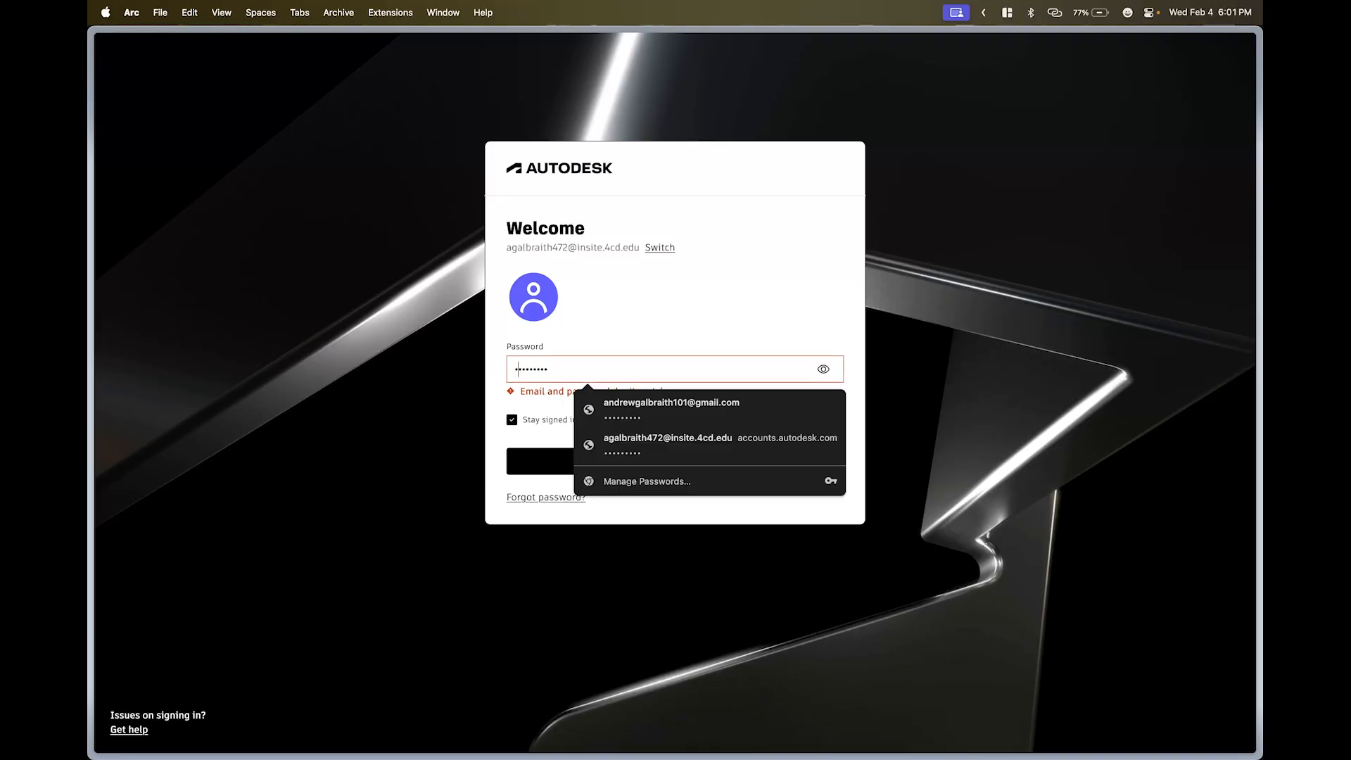
pyautogui.press('BackSpace')
pyautogui.write('•')
pyautogui.press('Return')
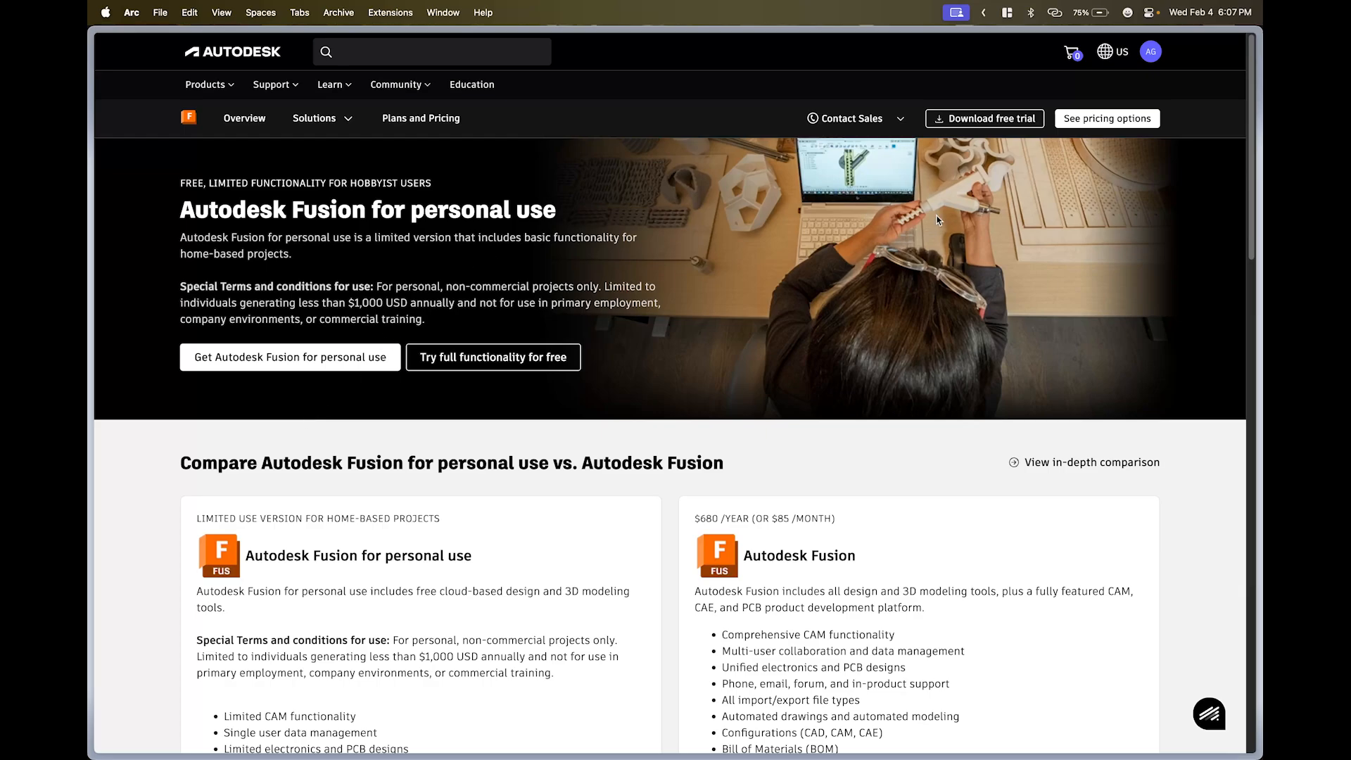
# - Go to Products and services from the AG account menu
pyautogui.click(1154, 56)
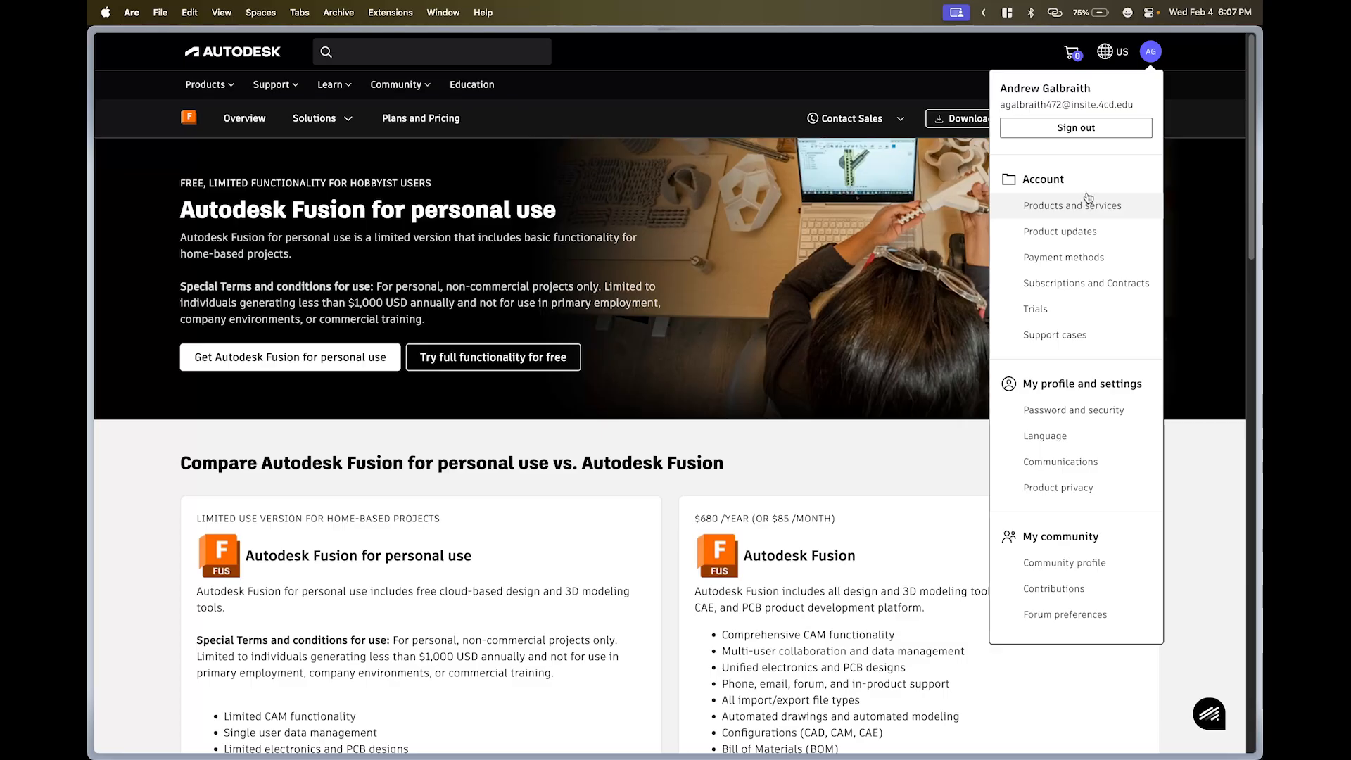
pyautogui.click(1010, 193)
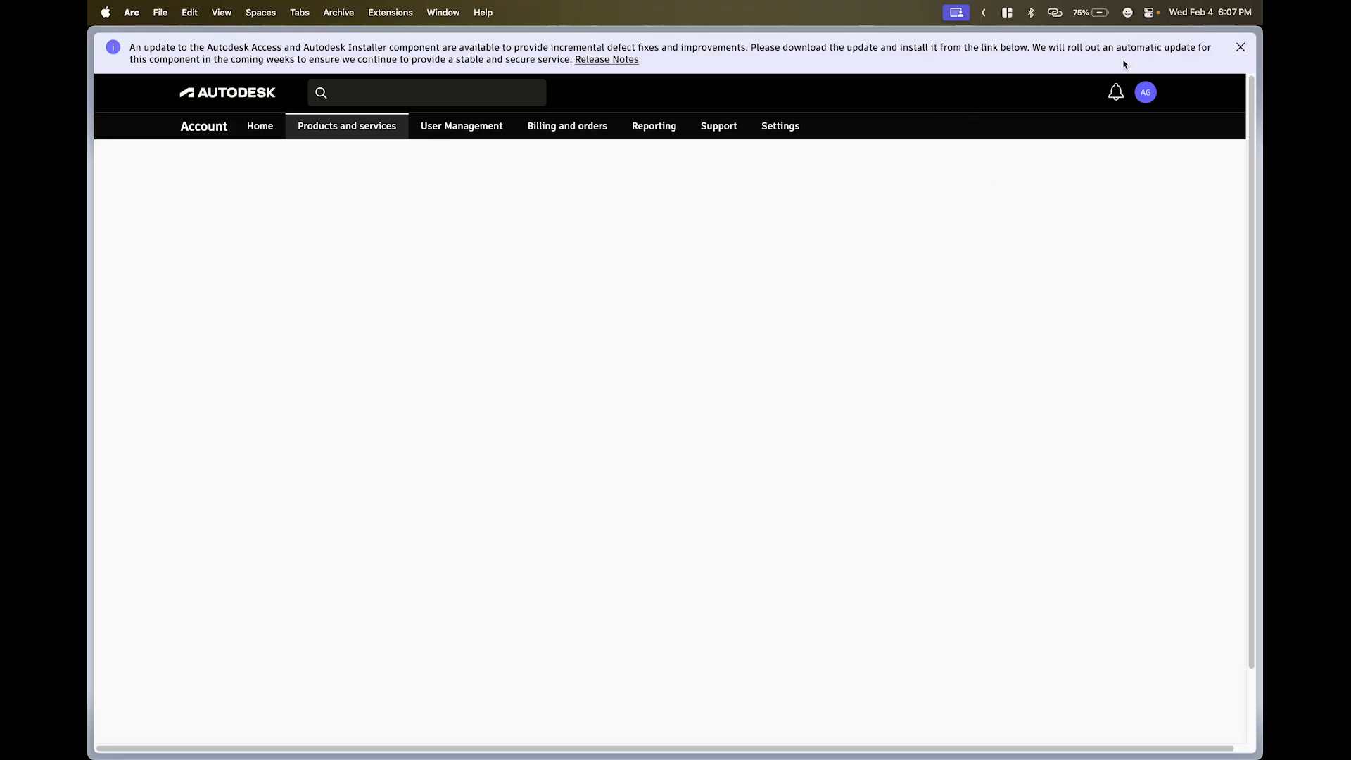
# - Dismiss the Autodesk Access update notice and scroll the product list to the Fusion card and back
pyautogui.click(1240, 47)
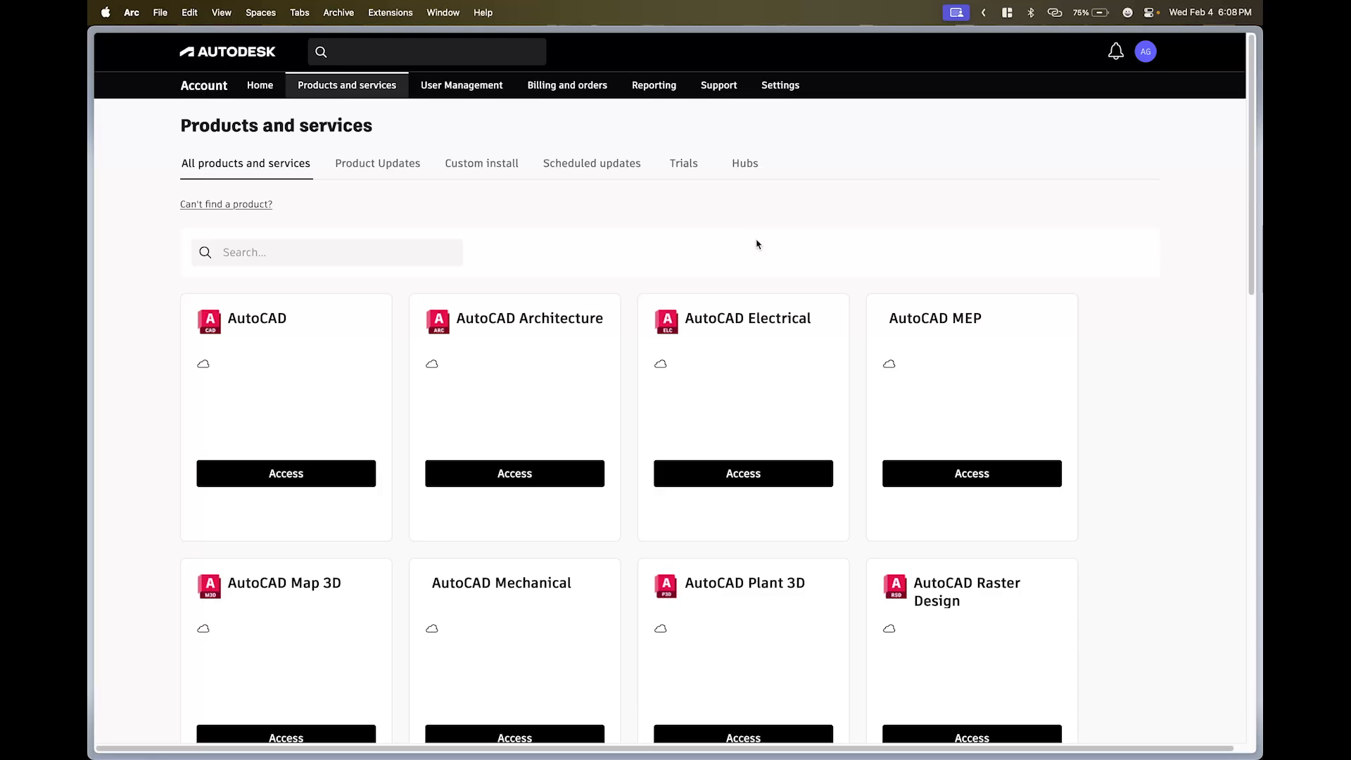
pyautogui.scroll(-6, 1041, 267)
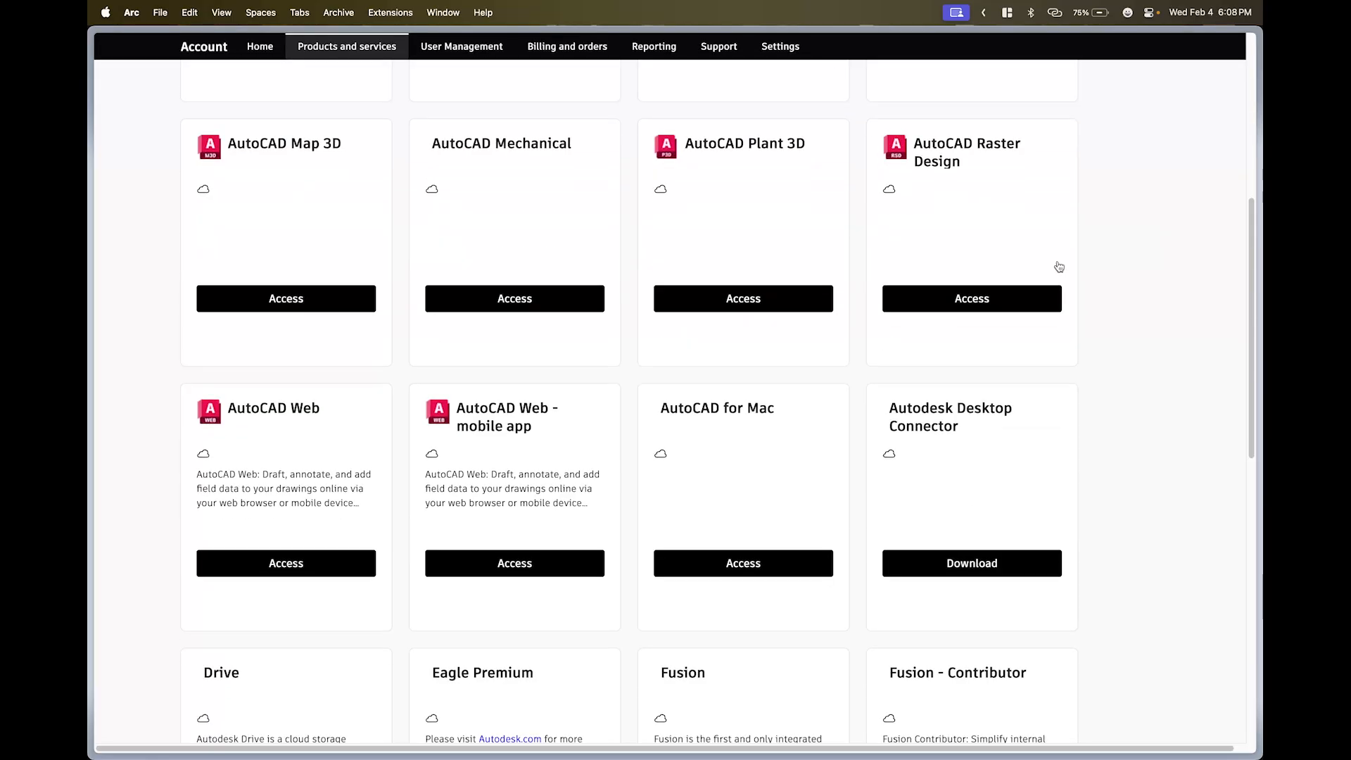
pyautogui.scroll(-6, 999, 285)
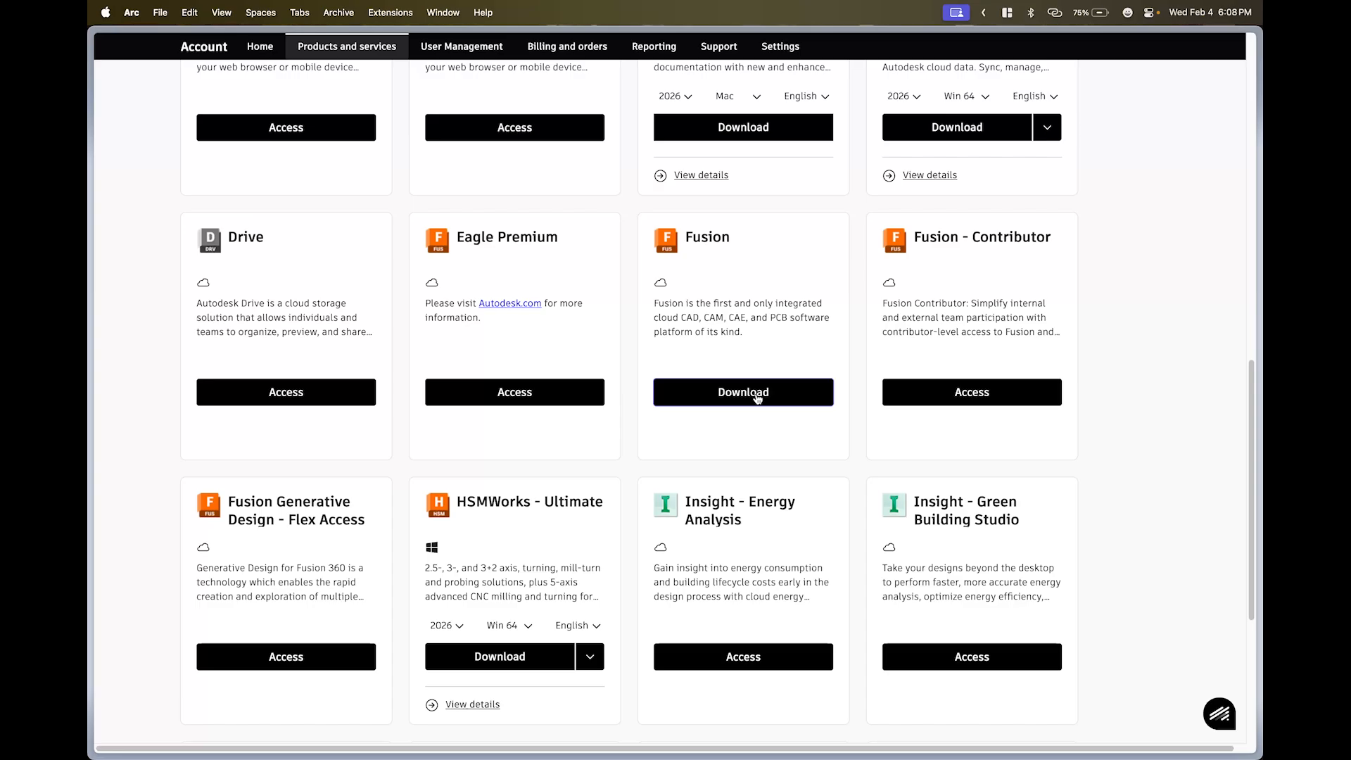
pyautogui.scroll(10, 356, 287)
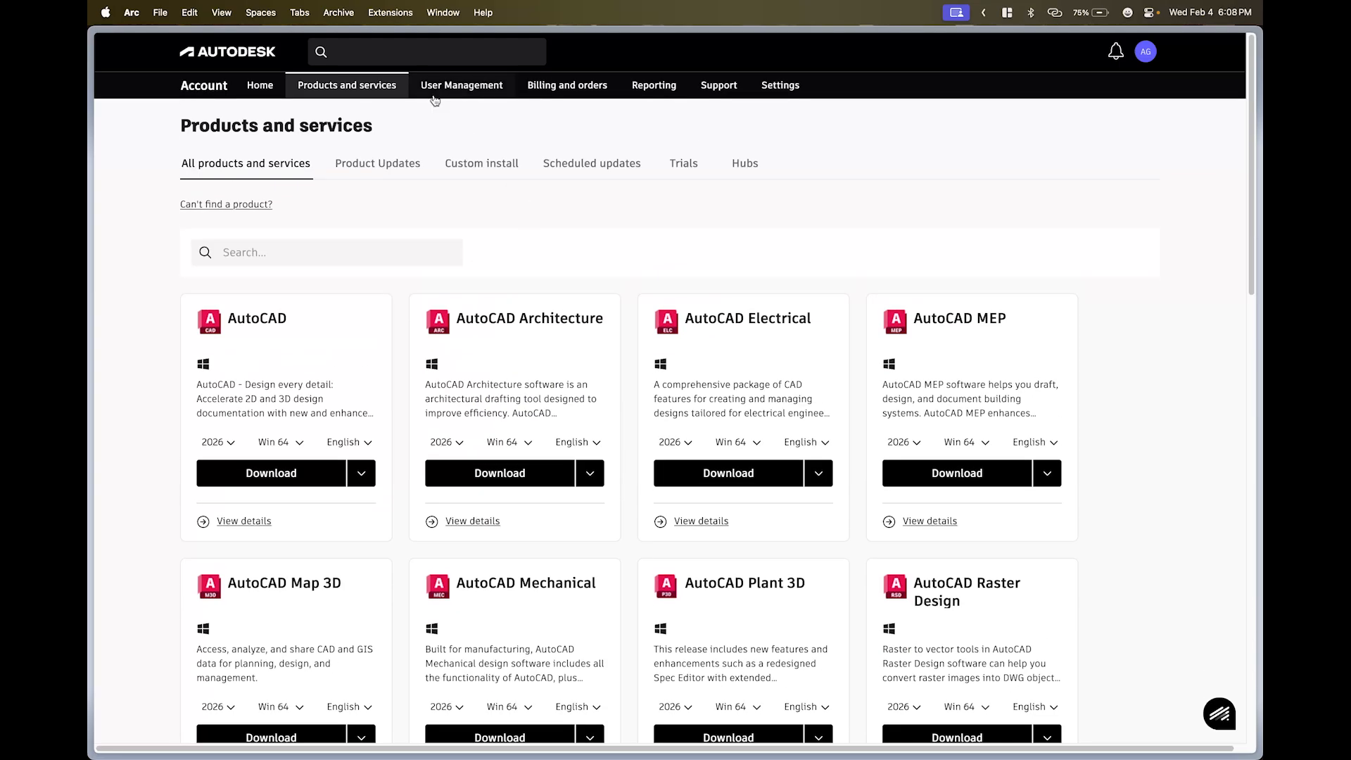
pyautogui.scroll(-10, 502, 450)
pyautogui.scroll(10, 558, 432)
# - Search the site for 'fusion' and start the Fusion 30-day free trial download
pyautogui.click(399, 43)
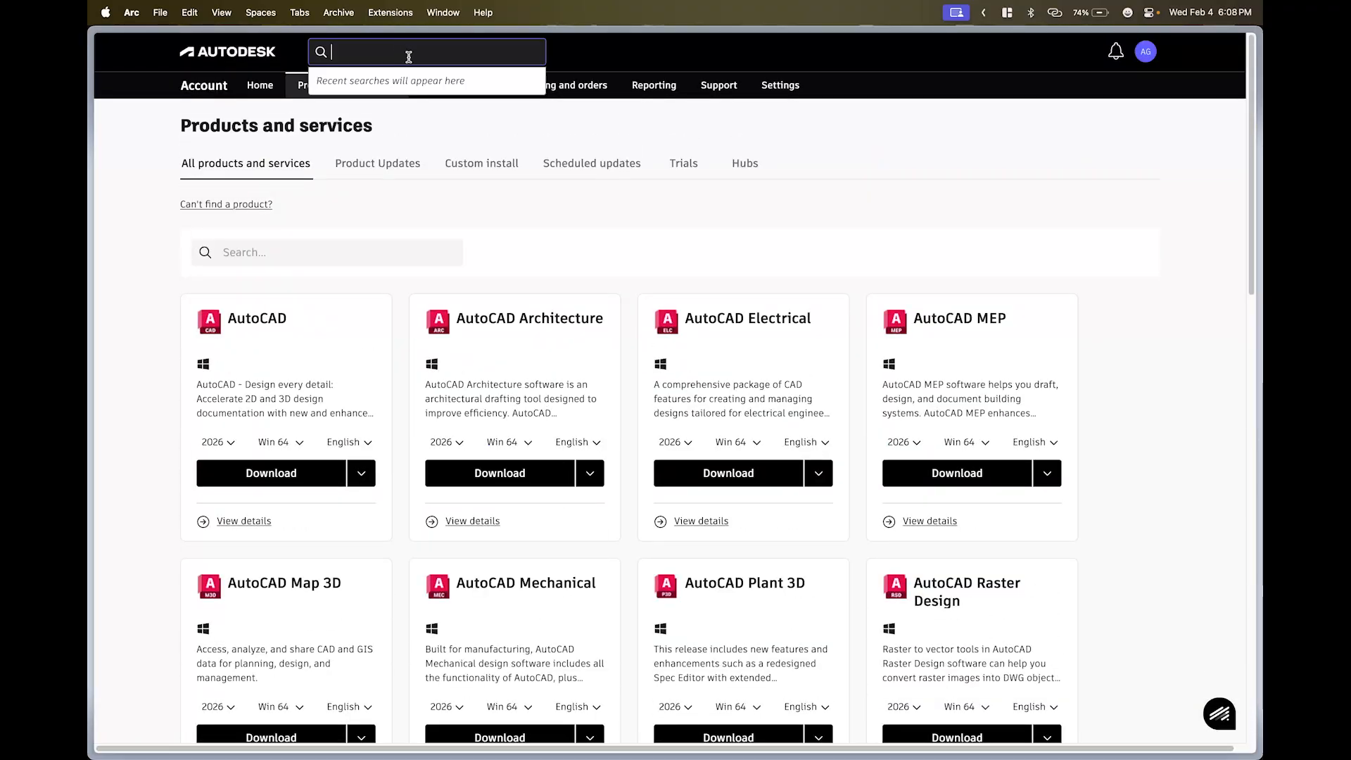
pyautogui.write('fusion')
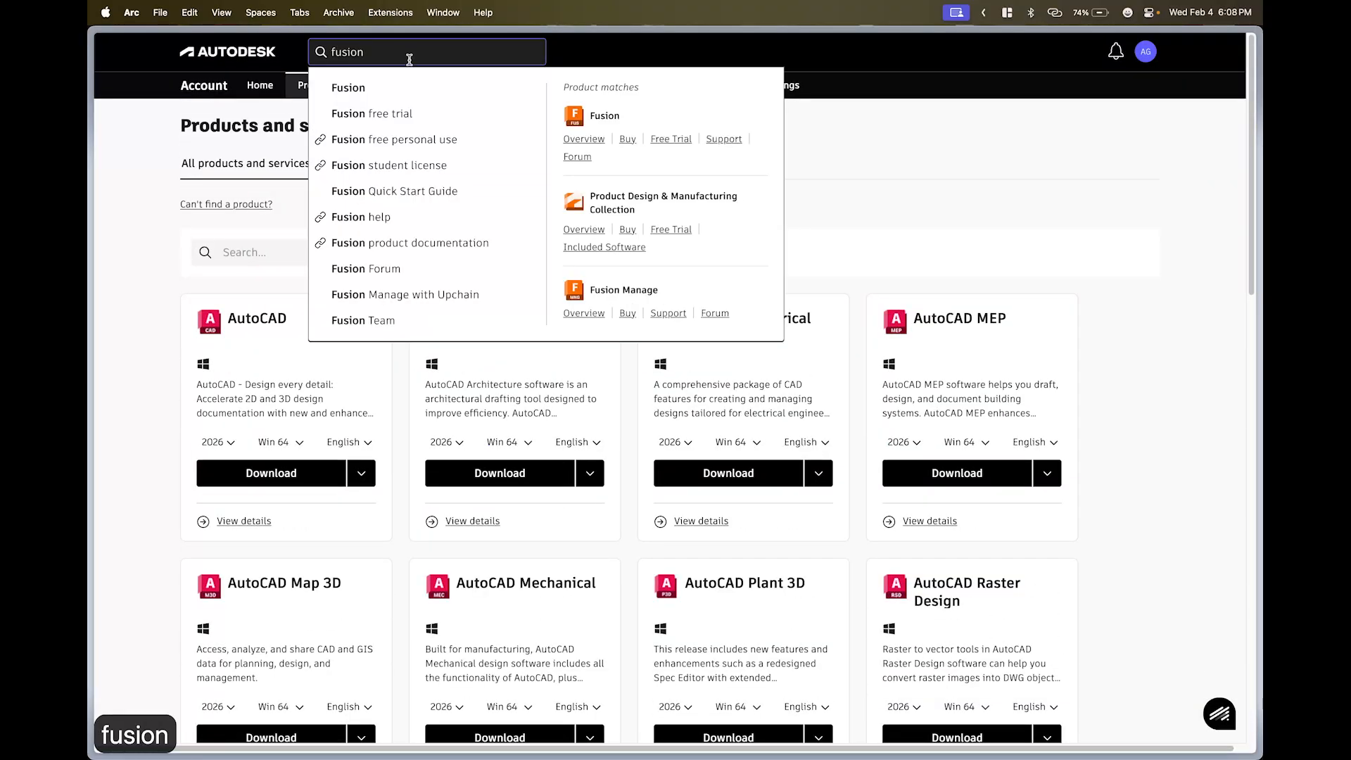
pyautogui.click(673, 140)
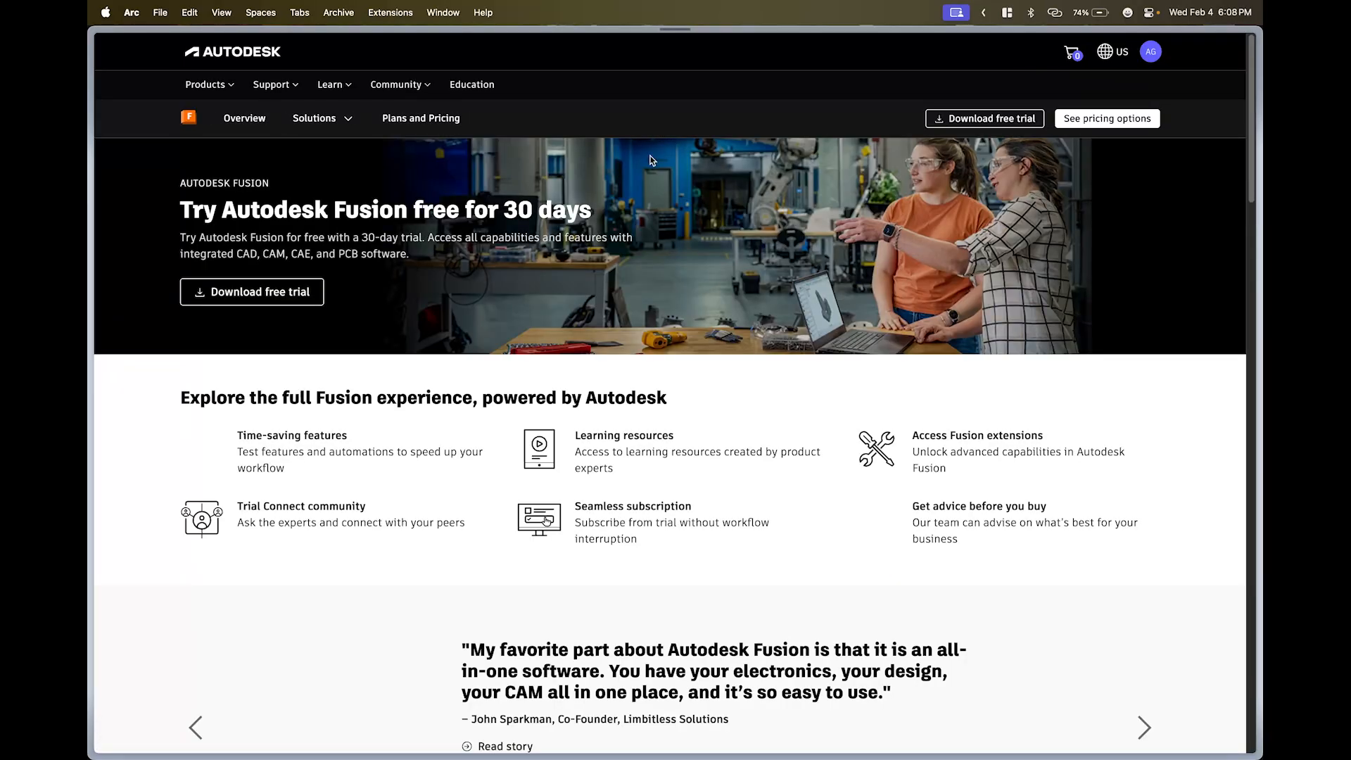
pyautogui.scroll(-10, 659, 130)
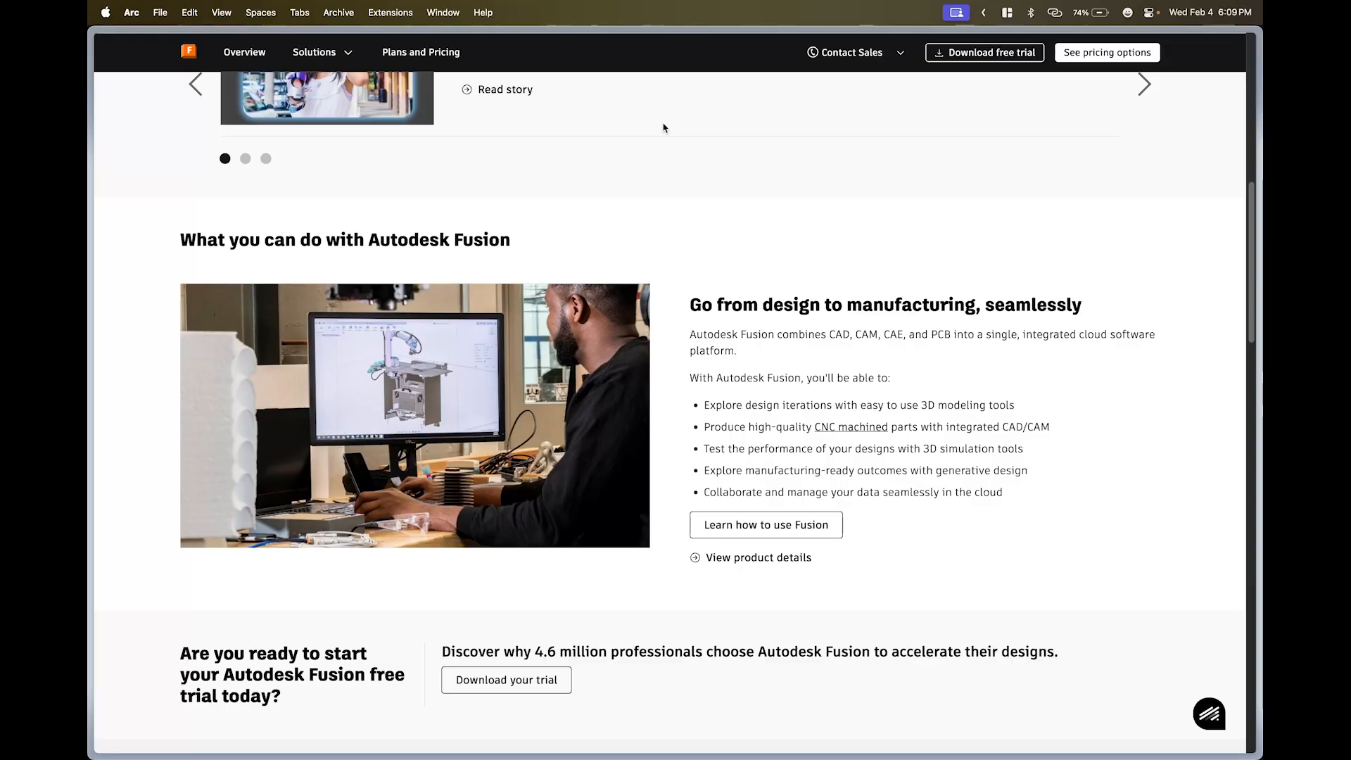
pyautogui.scroll(2, 751, 300)
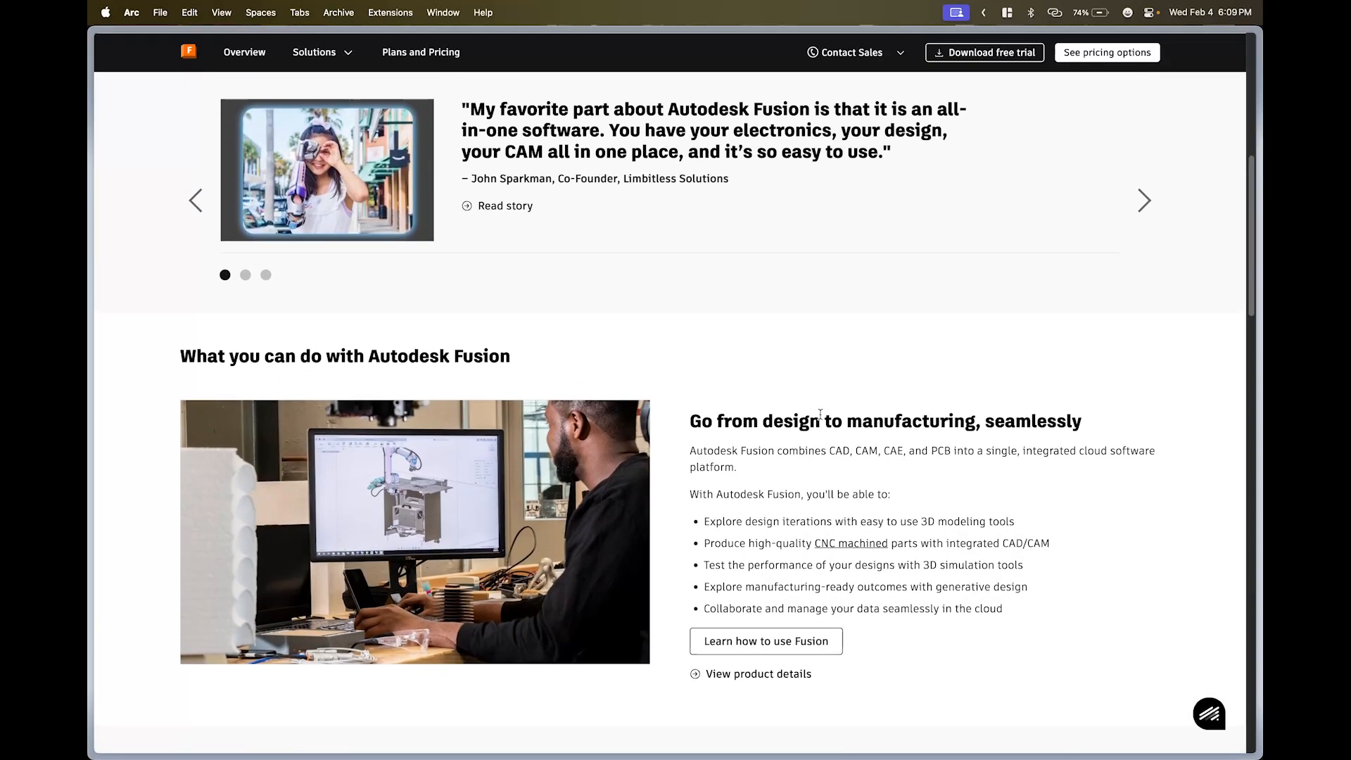
pyautogui.scroll(-5, 820, 414)
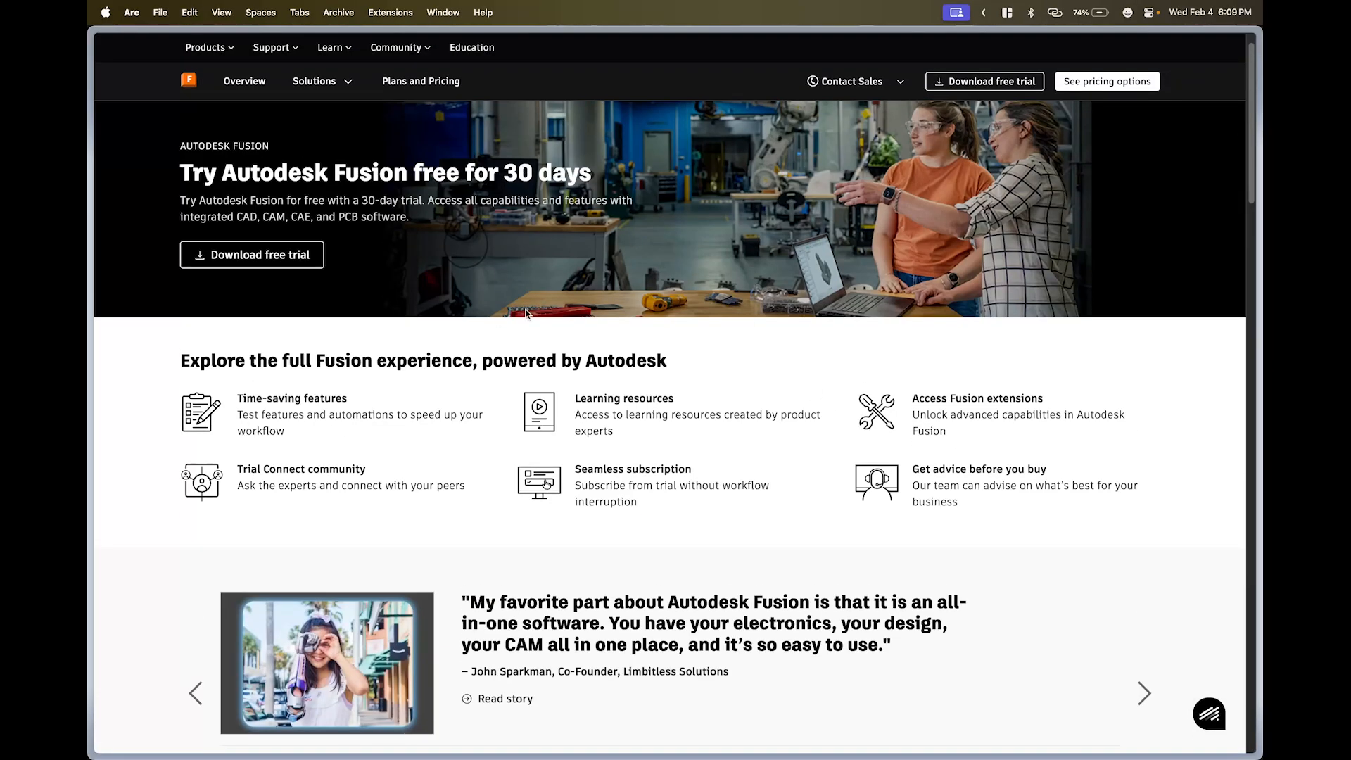
pyautogui.click(941, 83)
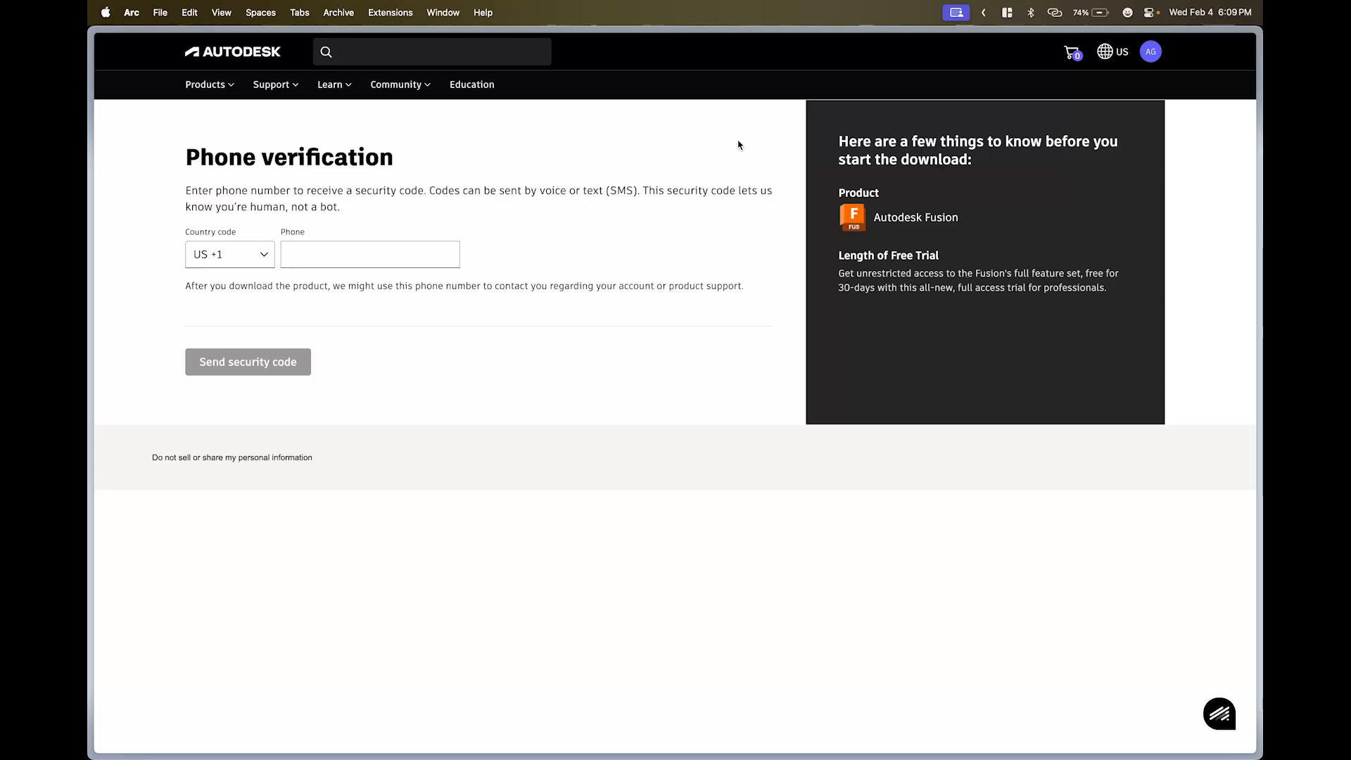
# - Check the account menu, then switch to the Canvas course tab
pyautogui.click(1150, 52)
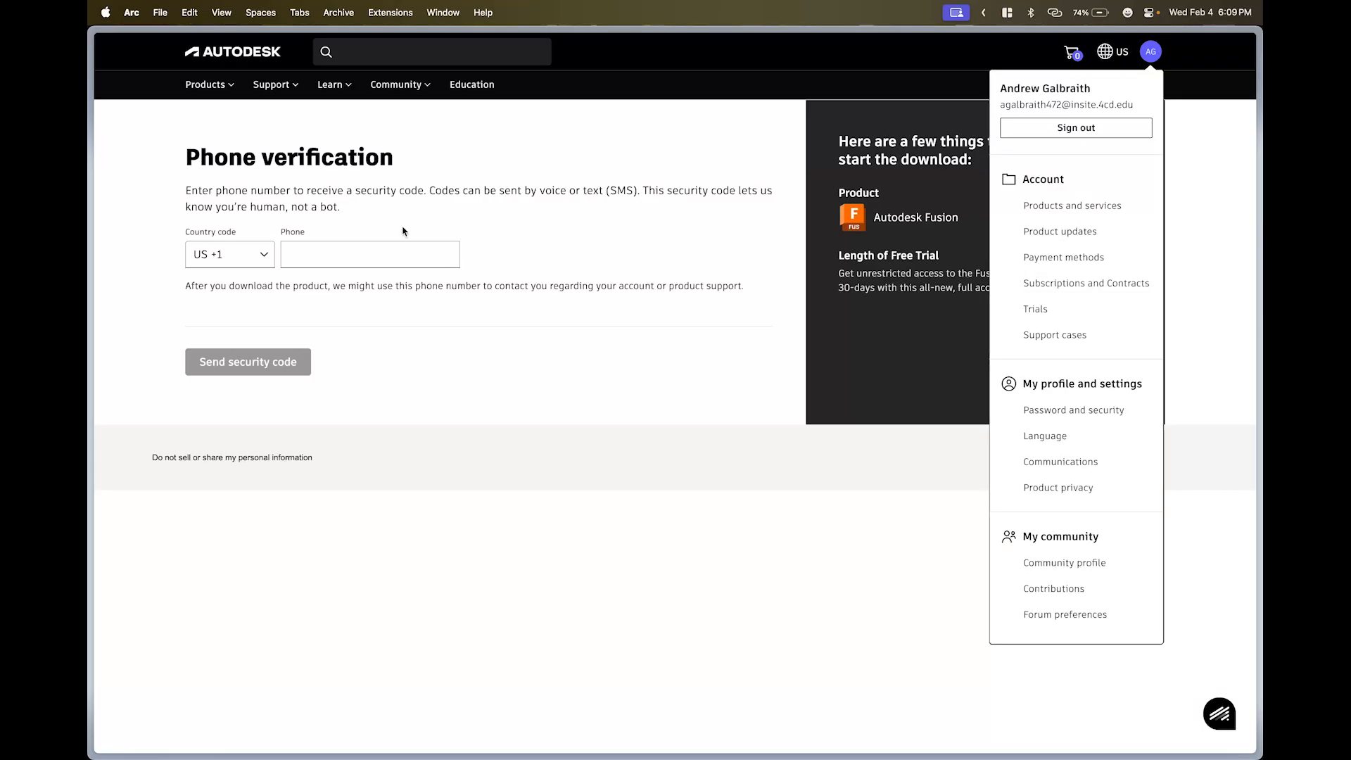
pyautogui.moveTo(95, 252)
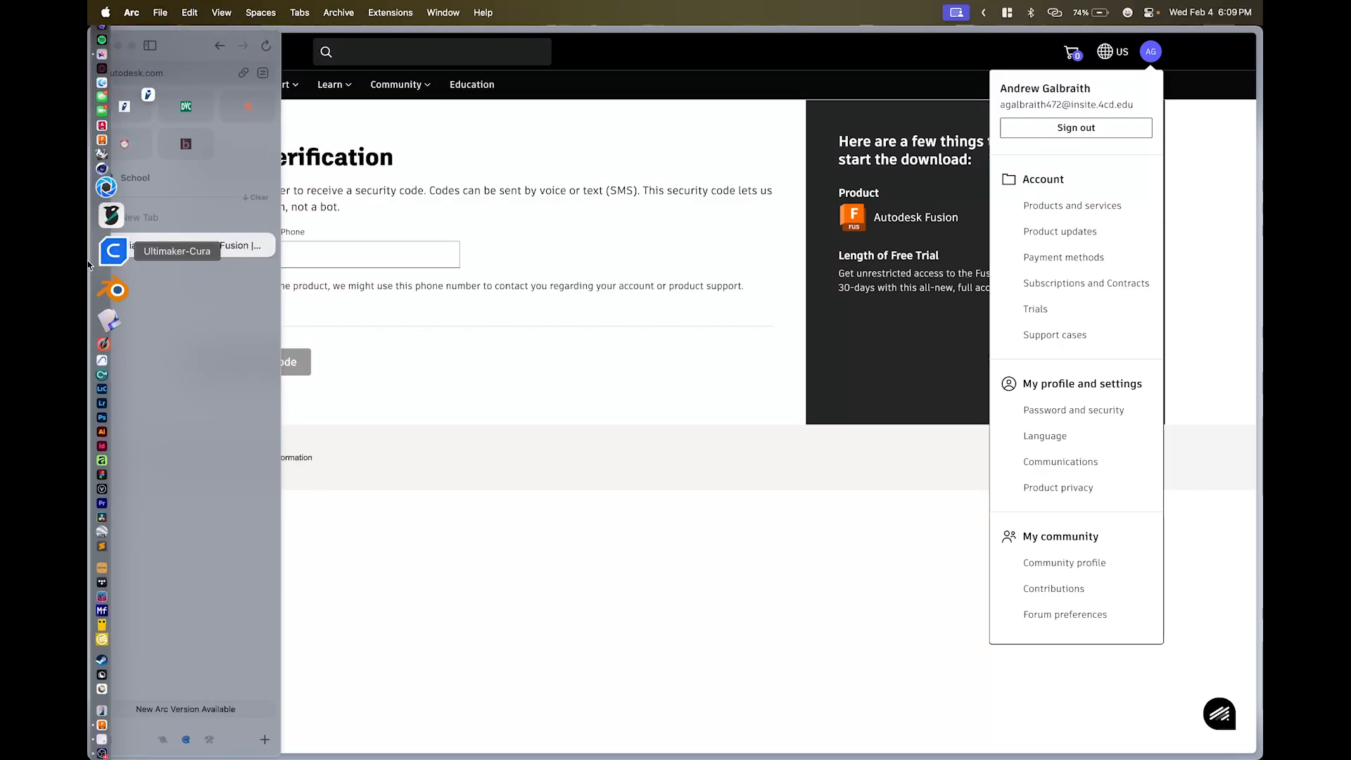
pyautogui.click(187, 106)
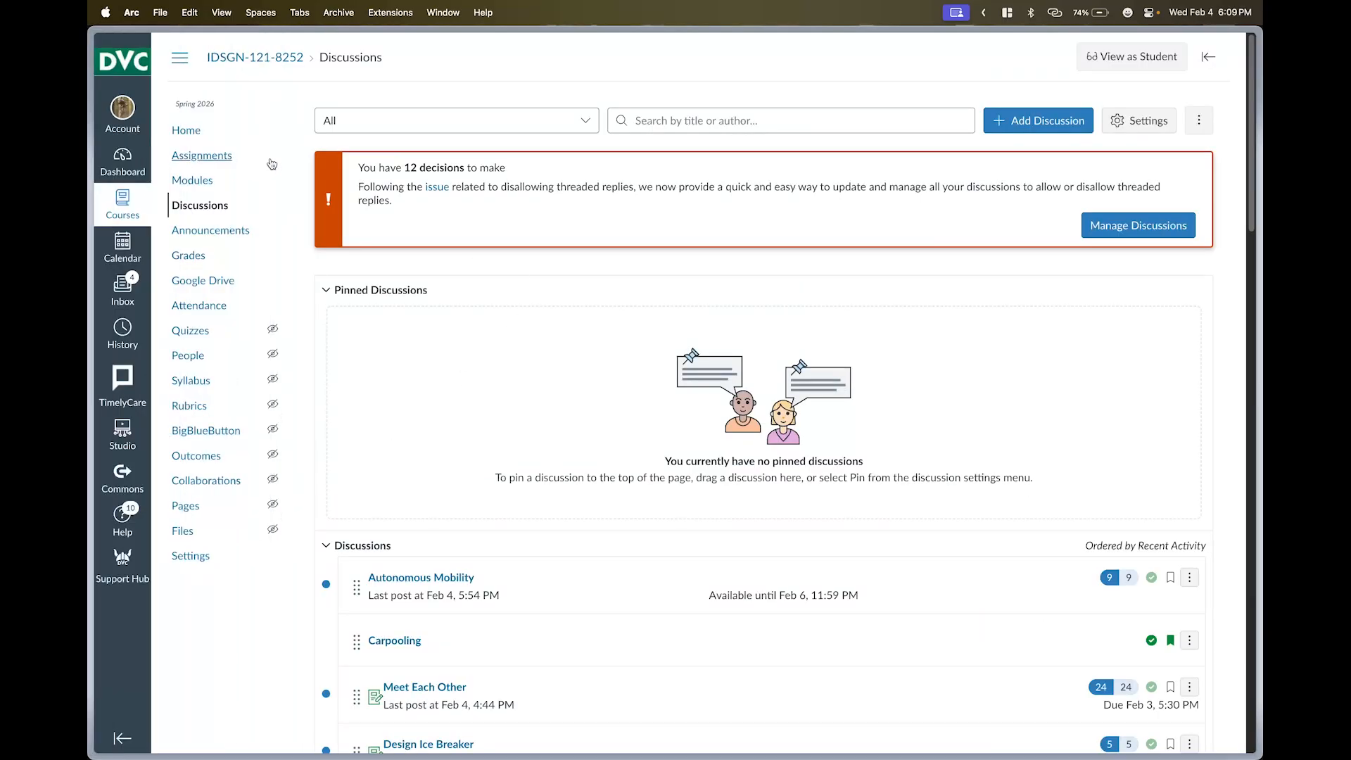
# - Review the Fusion 360 Licensing assignment and return to the course Assignments list
pyautogui.click(230, 155)
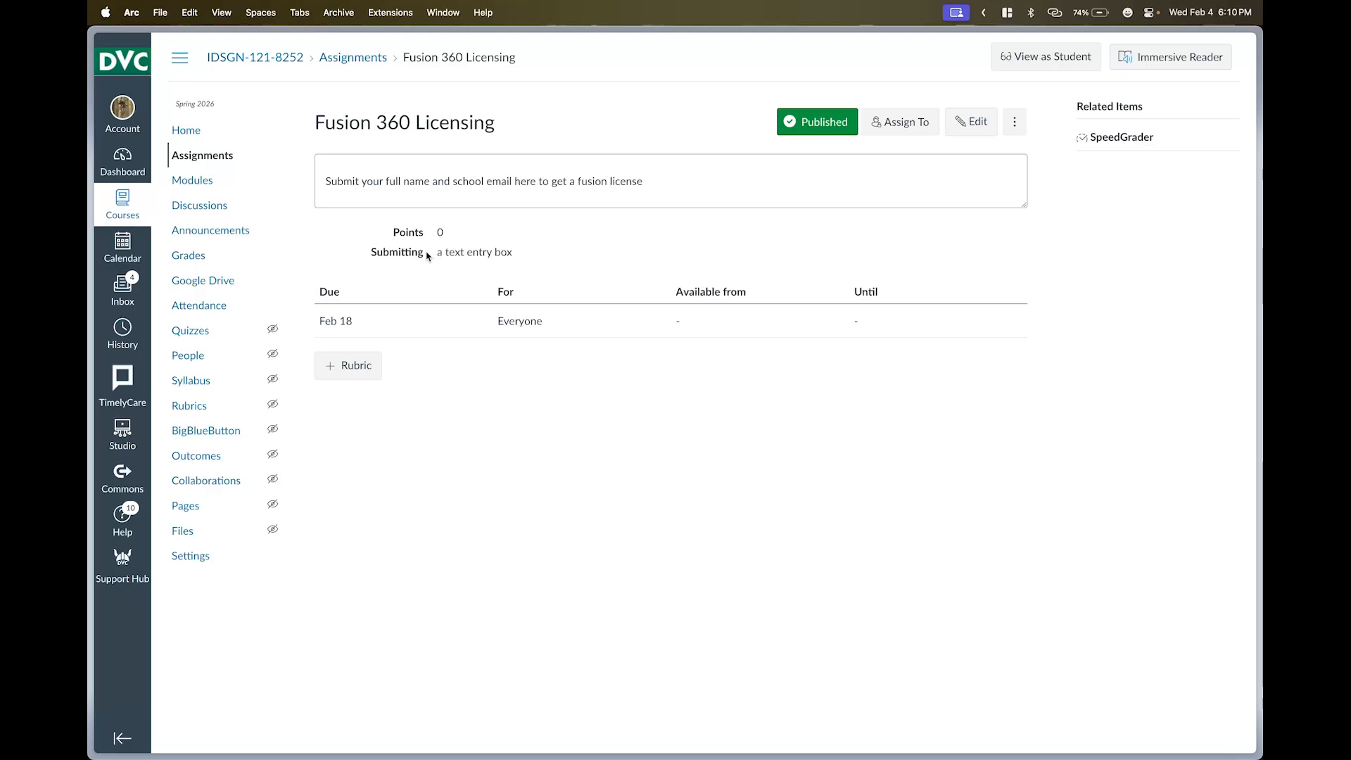
pyautogui.click(178, 165)
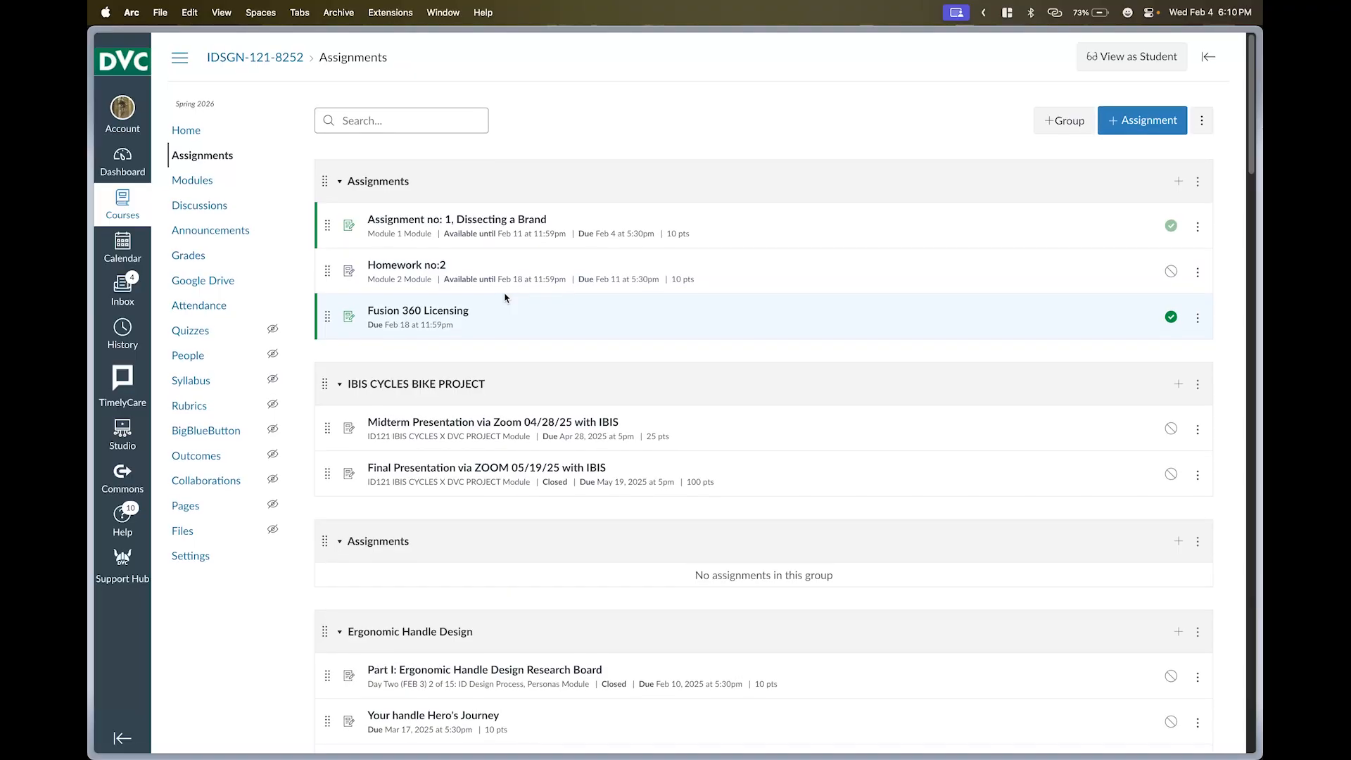
pyautogui.scroll(-10, 504, 298)
pyautogui.scroll(10, 506, 299)
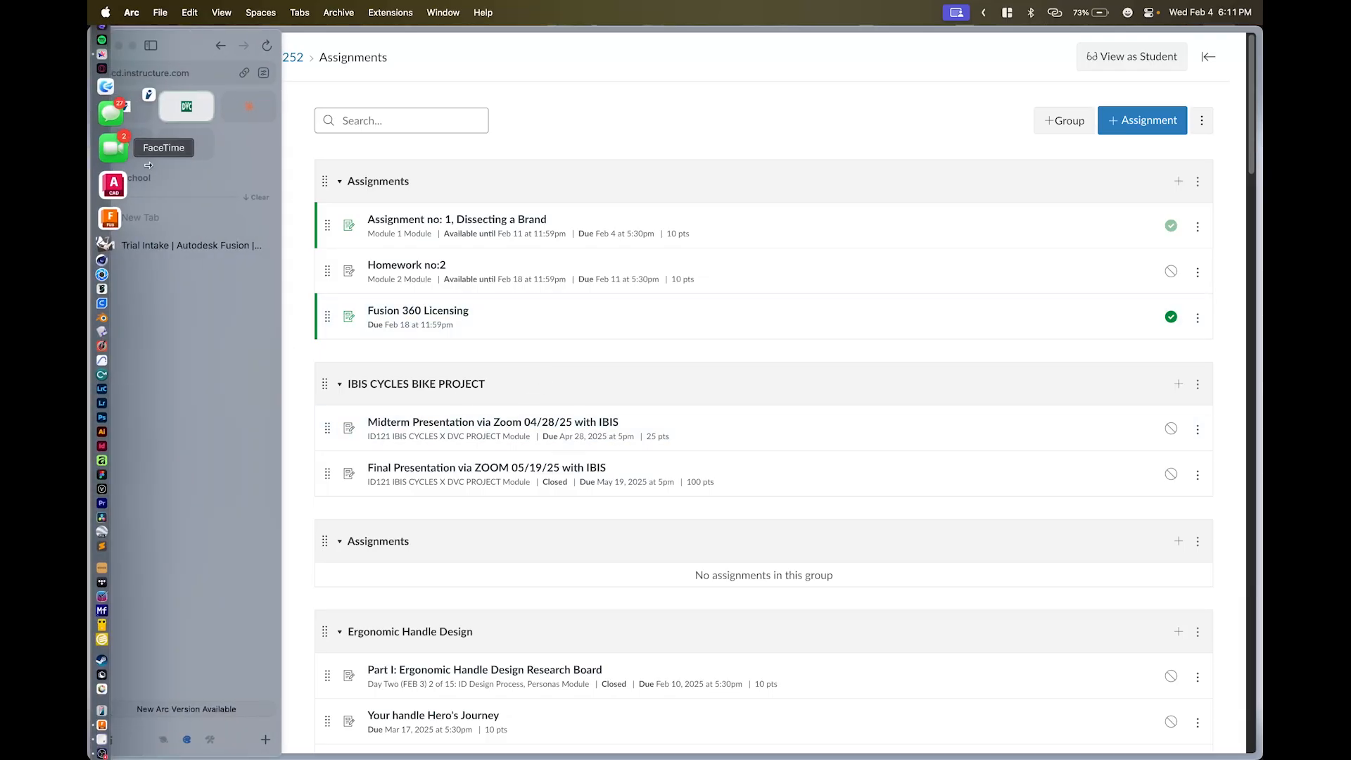
pyautogui.scroll(-2, 410, 311)
pyautogui.scroll(2, 410, 312)
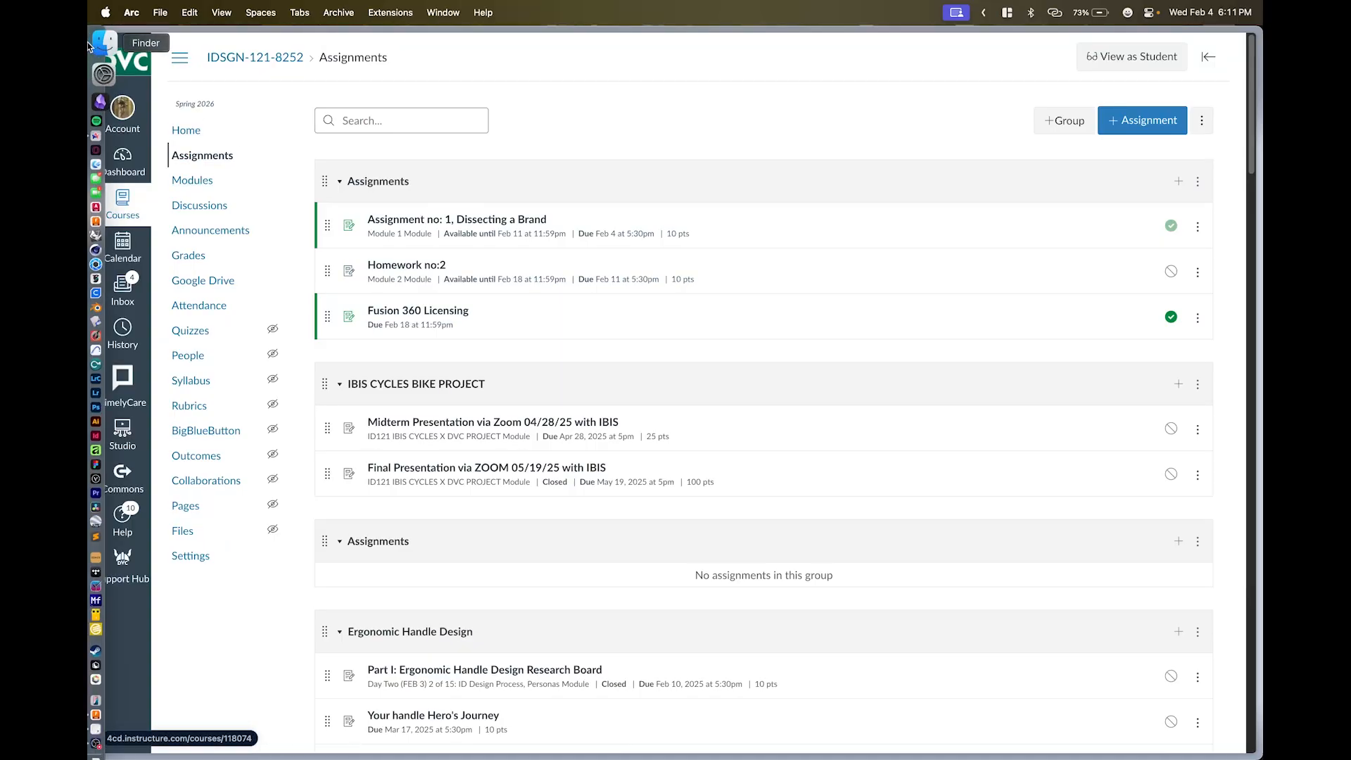
# - Bring up the Dock options for the unresponsive Fusion app
pyautogui.moveTo(90, 43)
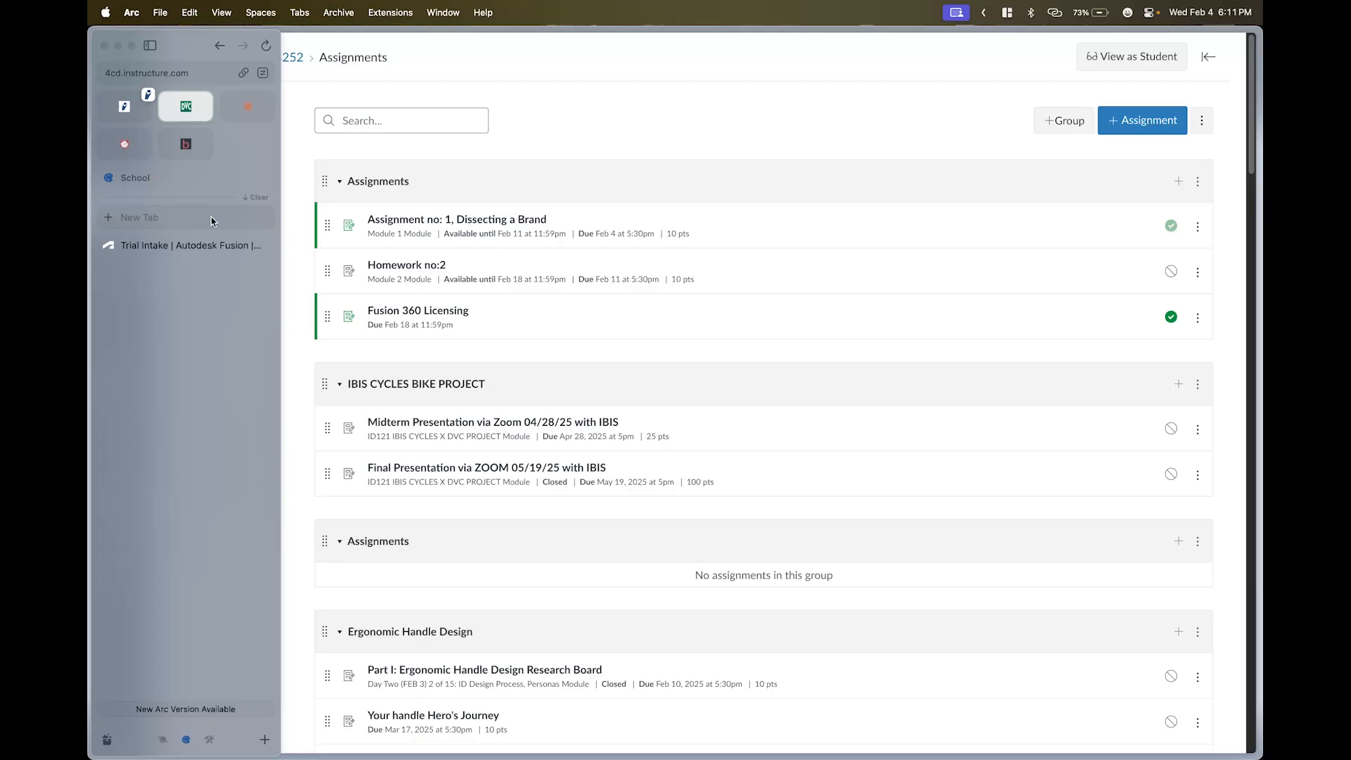
pyautogui.moveTo(92, 226)
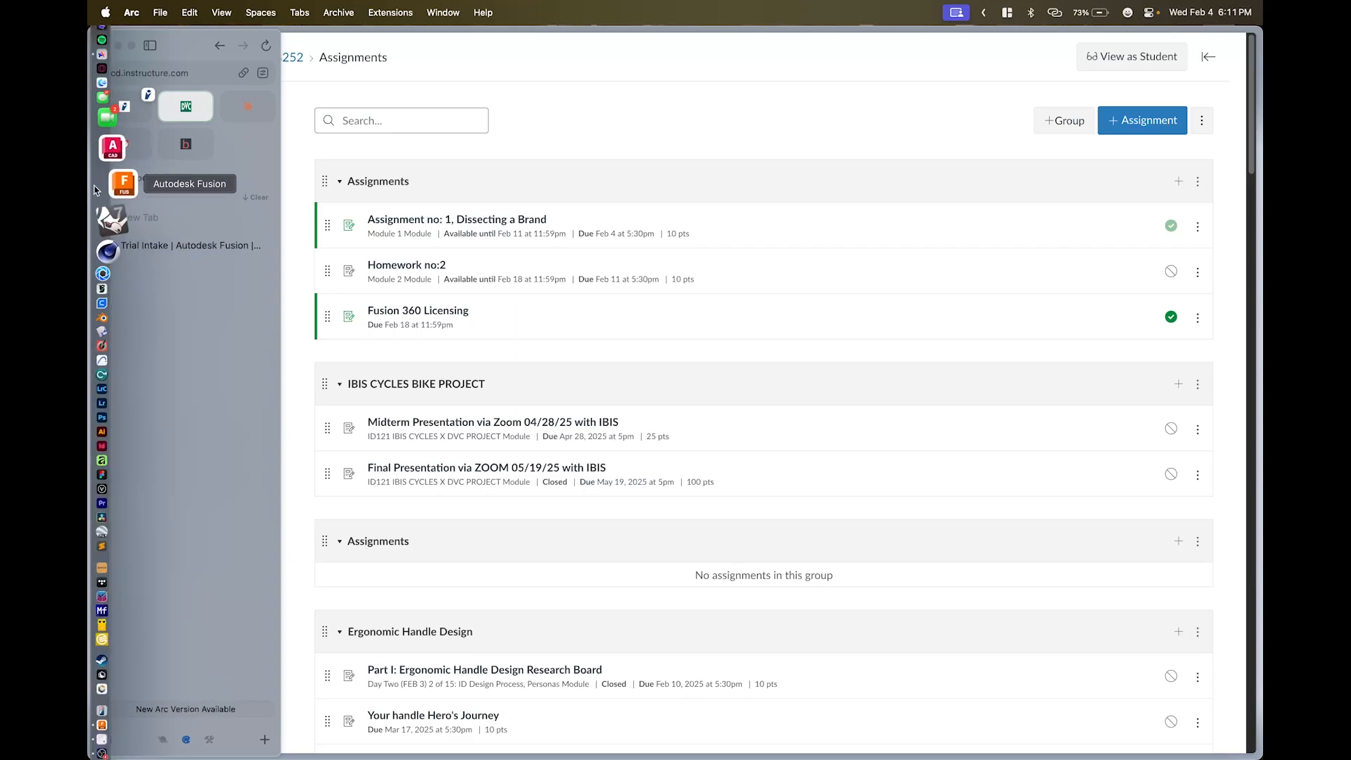
pyautogui.rightClick(112, 187)
# - Force quit Fusion and relaunch it from the Dock to an empty Untitled design
pyautogui.click(188, 232)
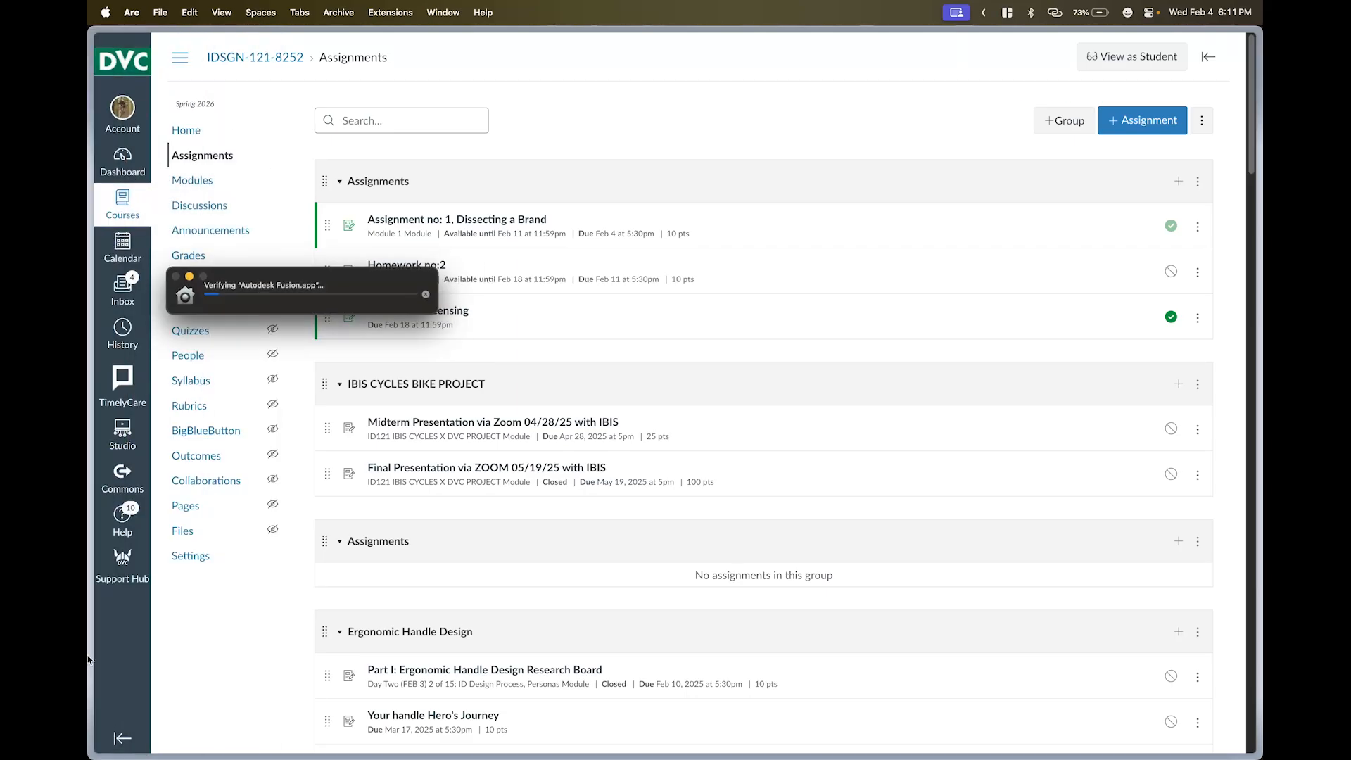
pyautogui.click(113, 680)
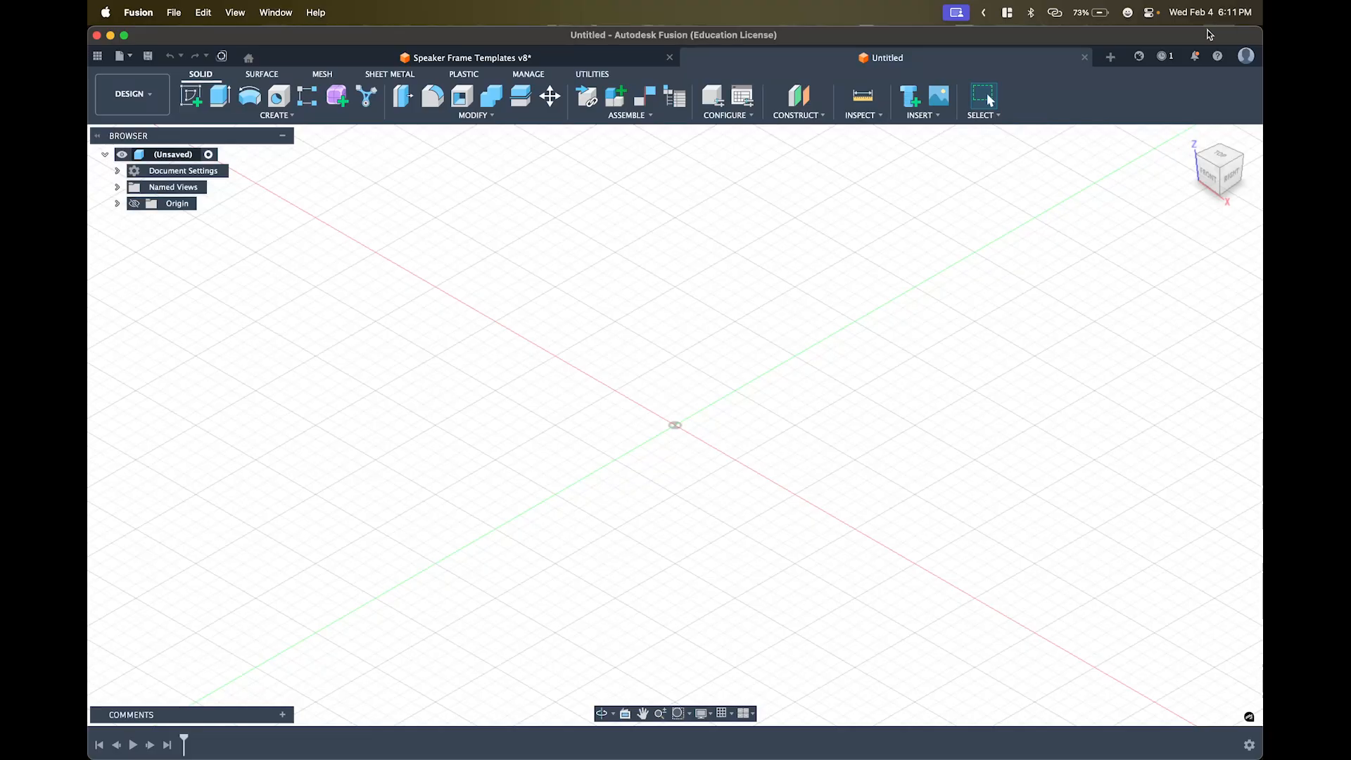
pyautogui.click(1246, 63)
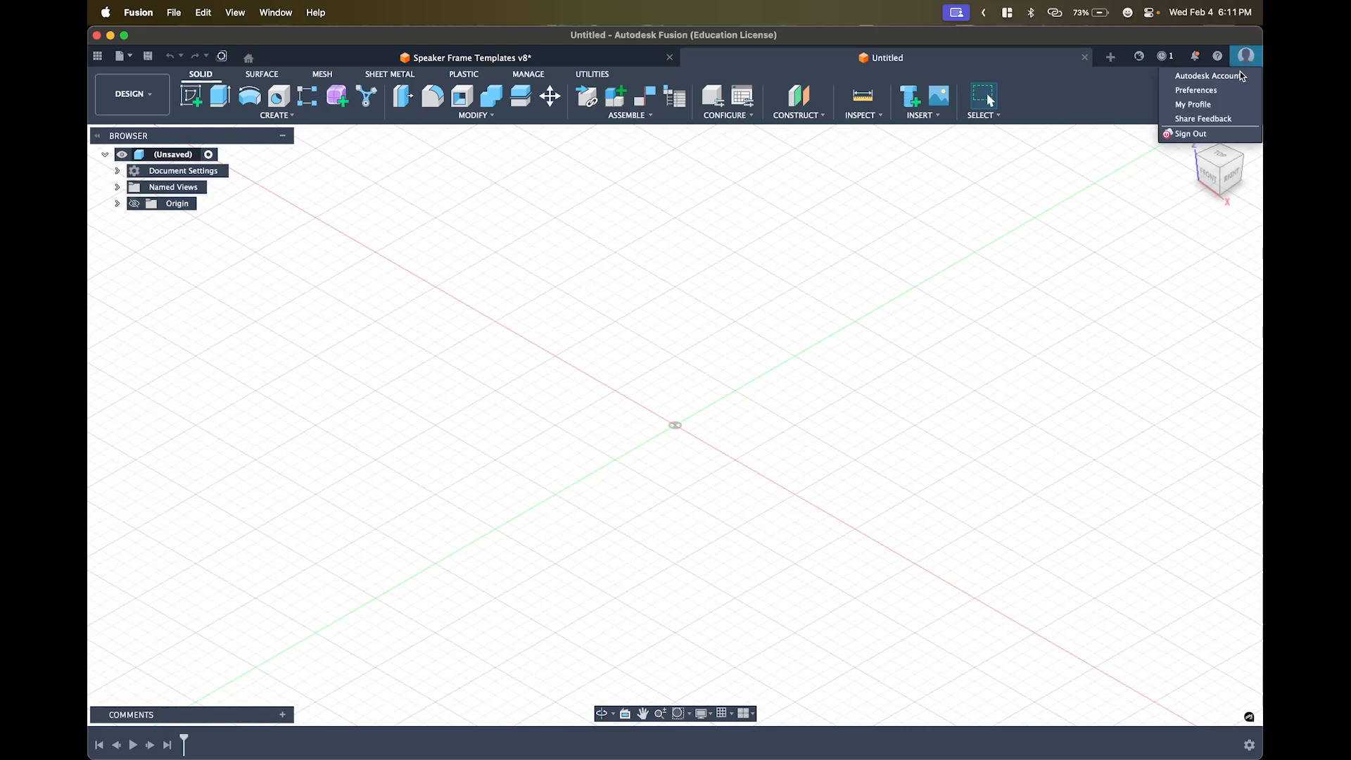
# - Open Fusion Preferences and expand the General categories
pyautogui.click(1196, 90)
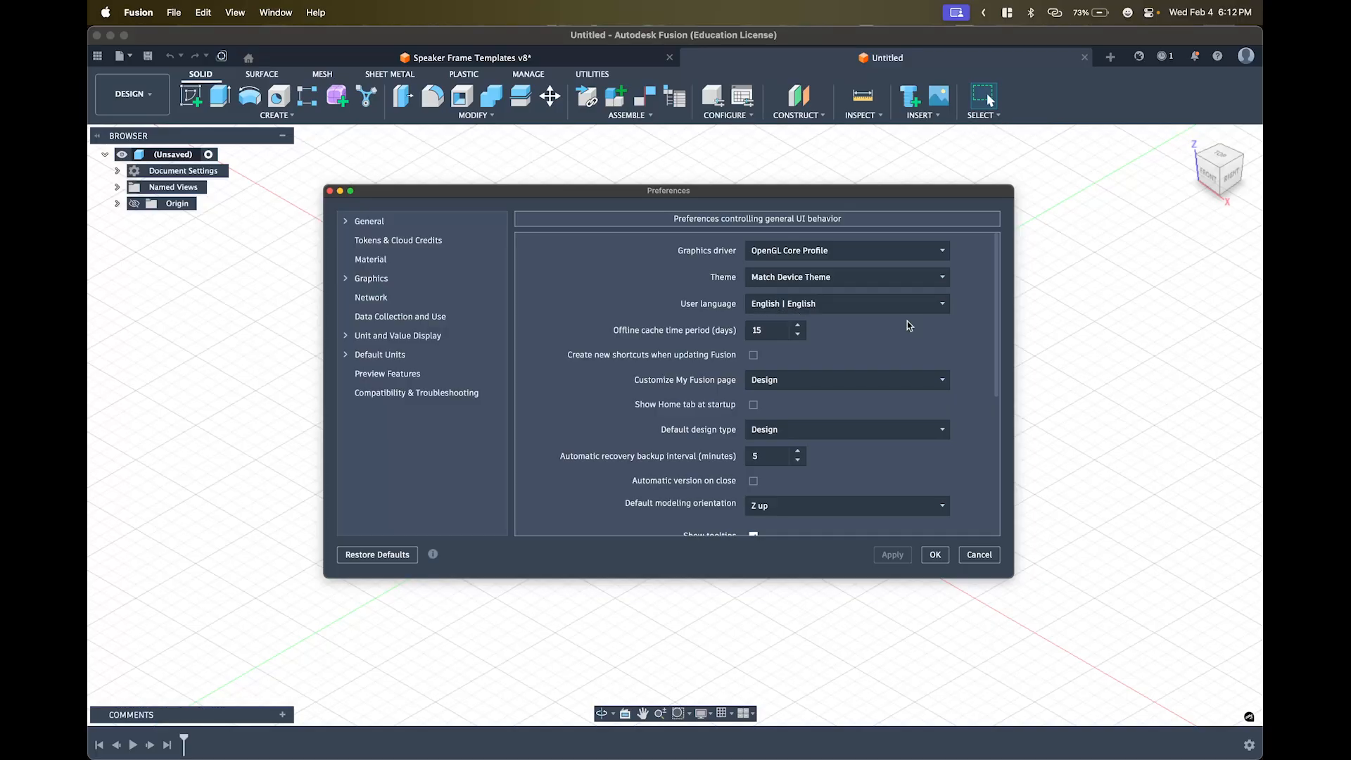
pyautogui.moveTo(870, 360)
pyautogui.scroll(-3, 725, 346)
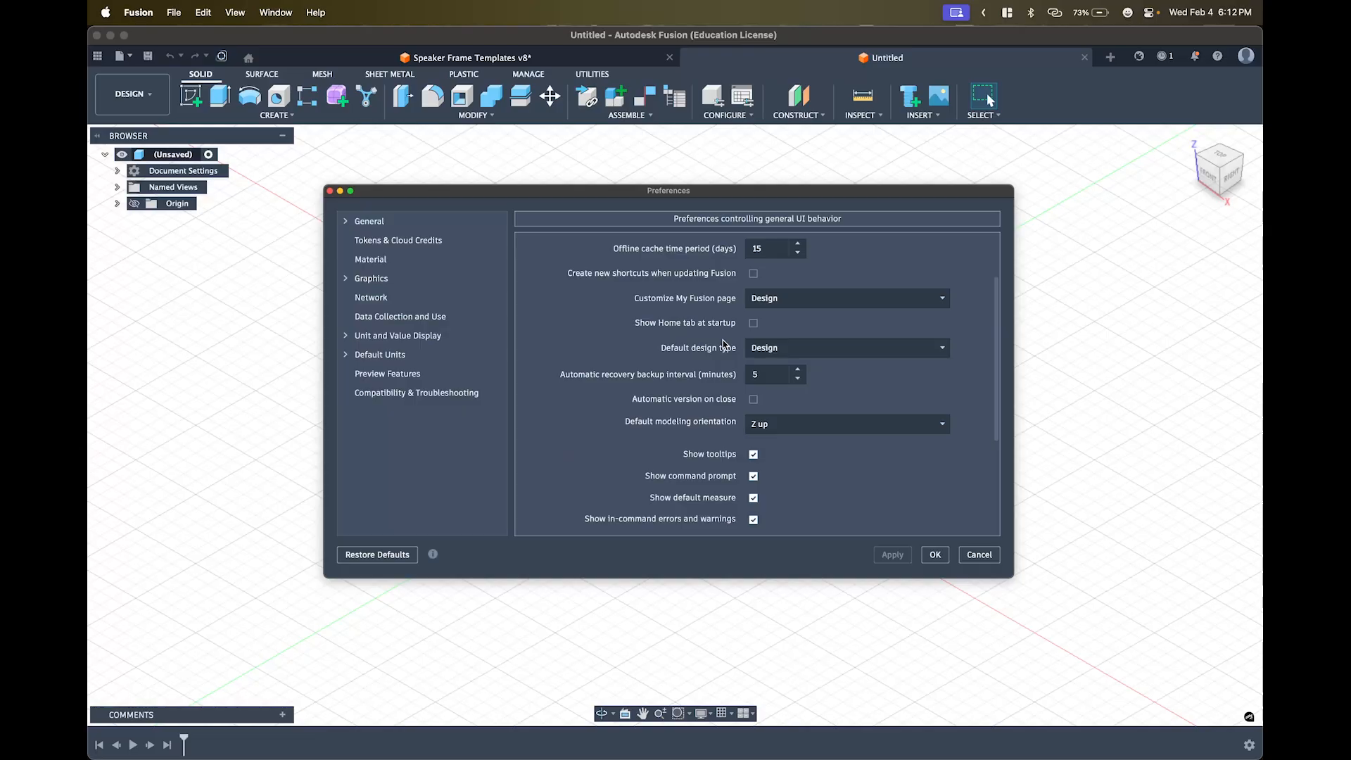
pyautogui.scroll(-6, 724, 344)
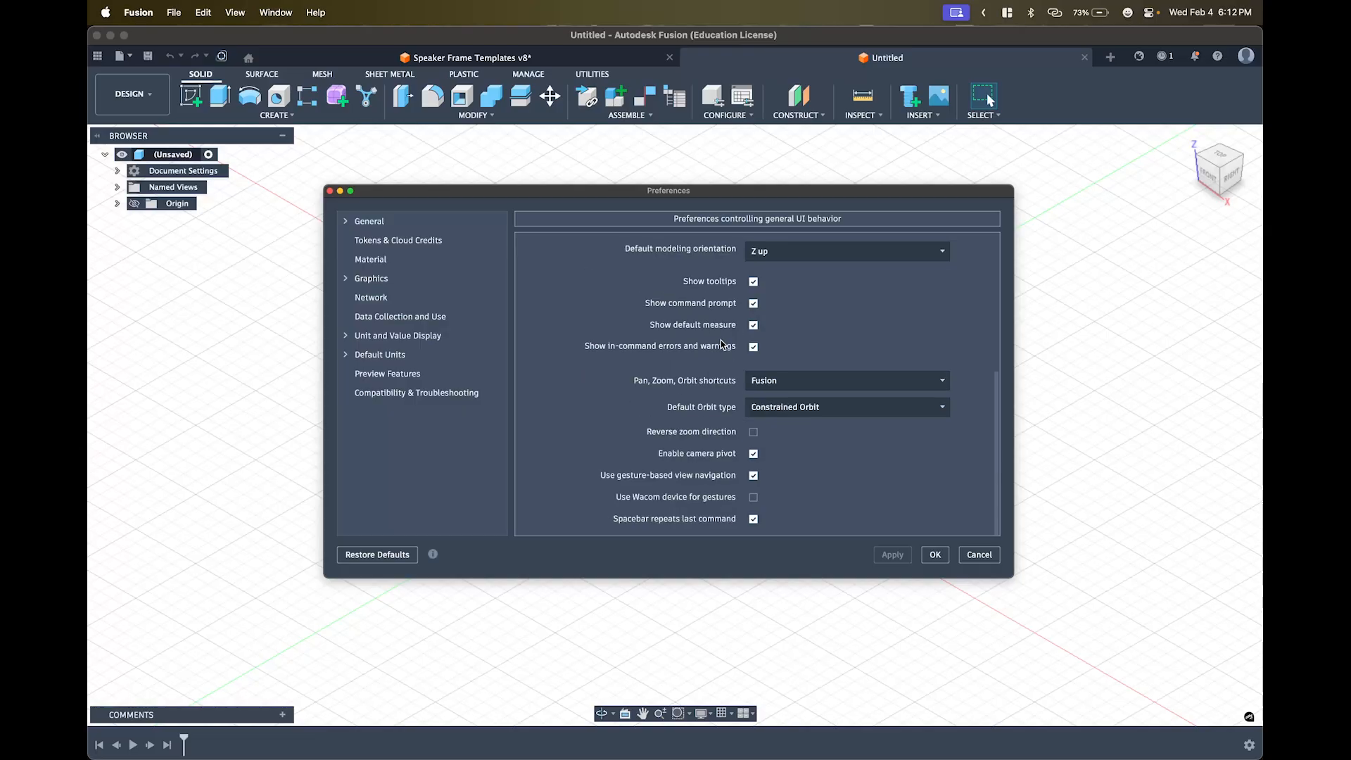
pyautogui.click(345, 223)
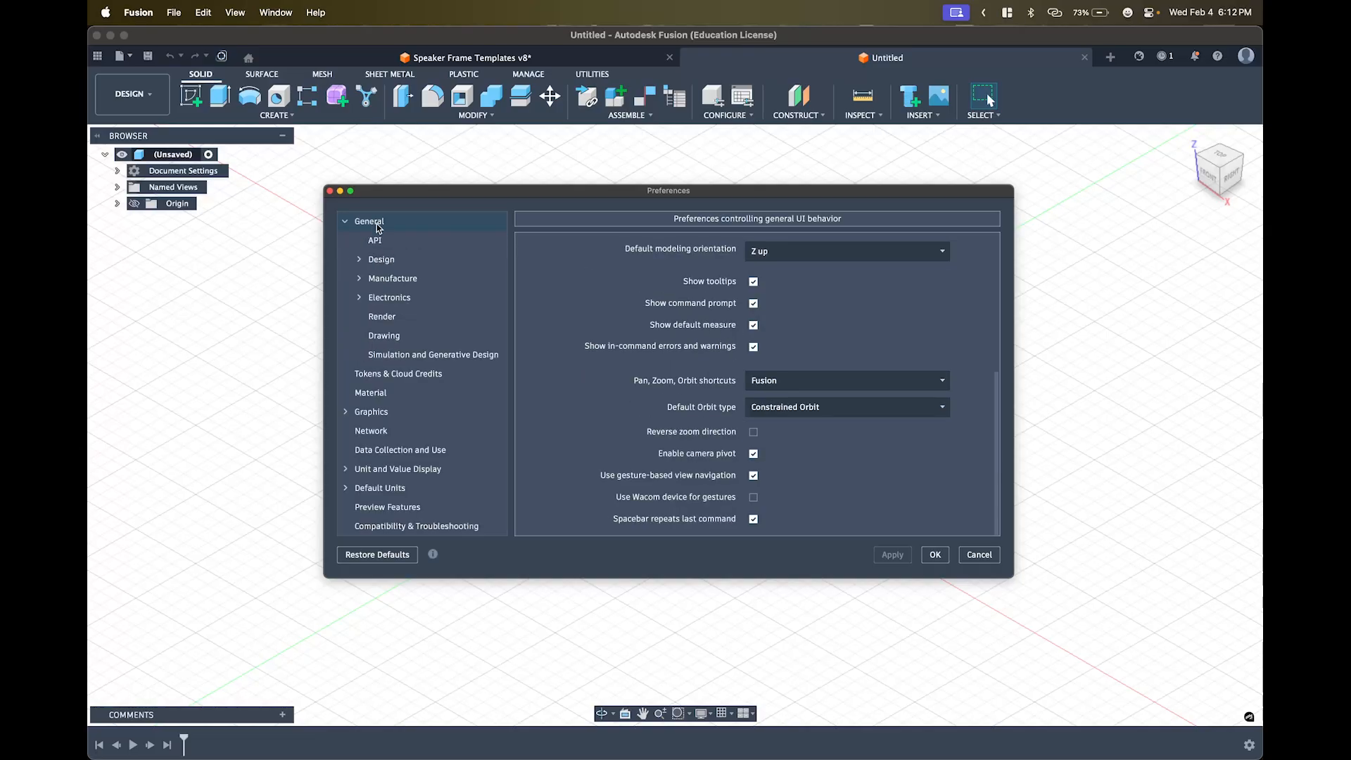
pyautogui.scroll(9, 802, 389)
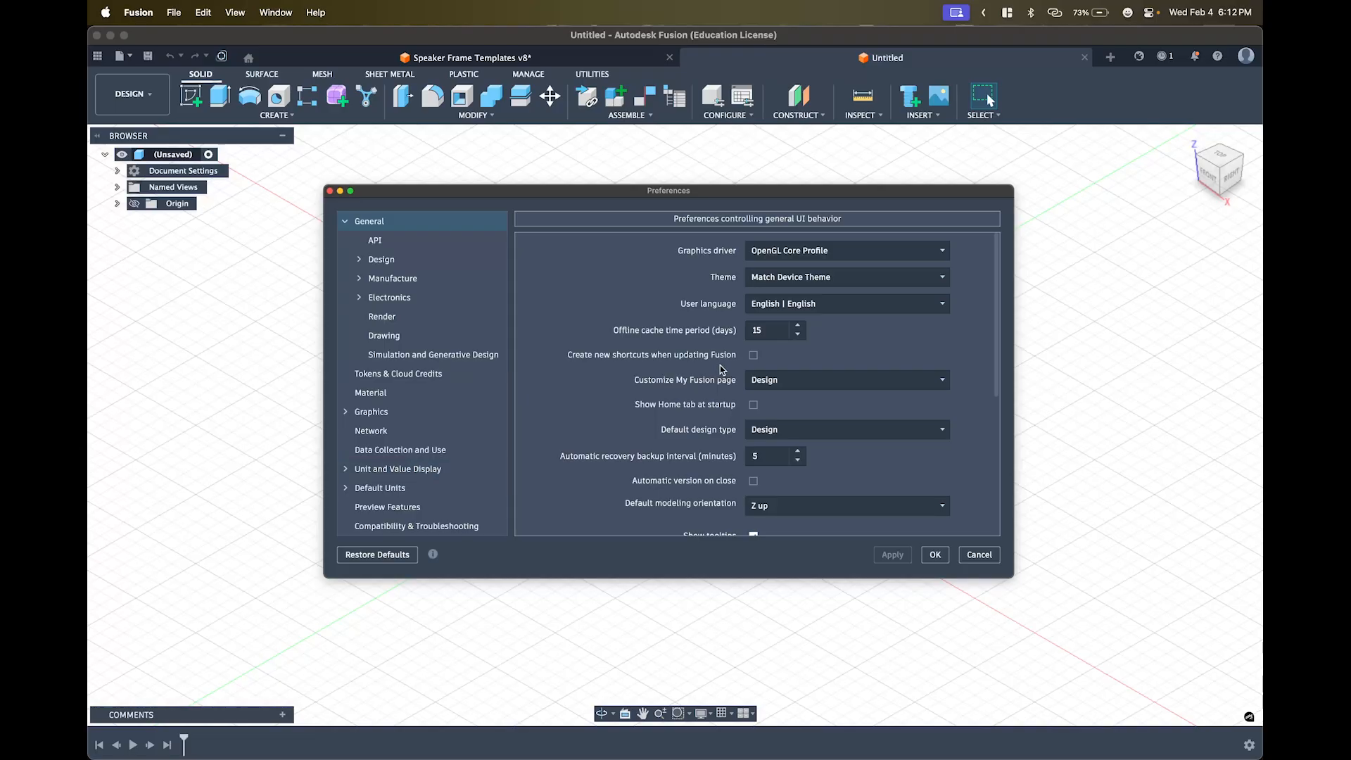
pyautogui.scroll(-3, 720, 369)
pyautogui.scroll(-2, 742, 420)
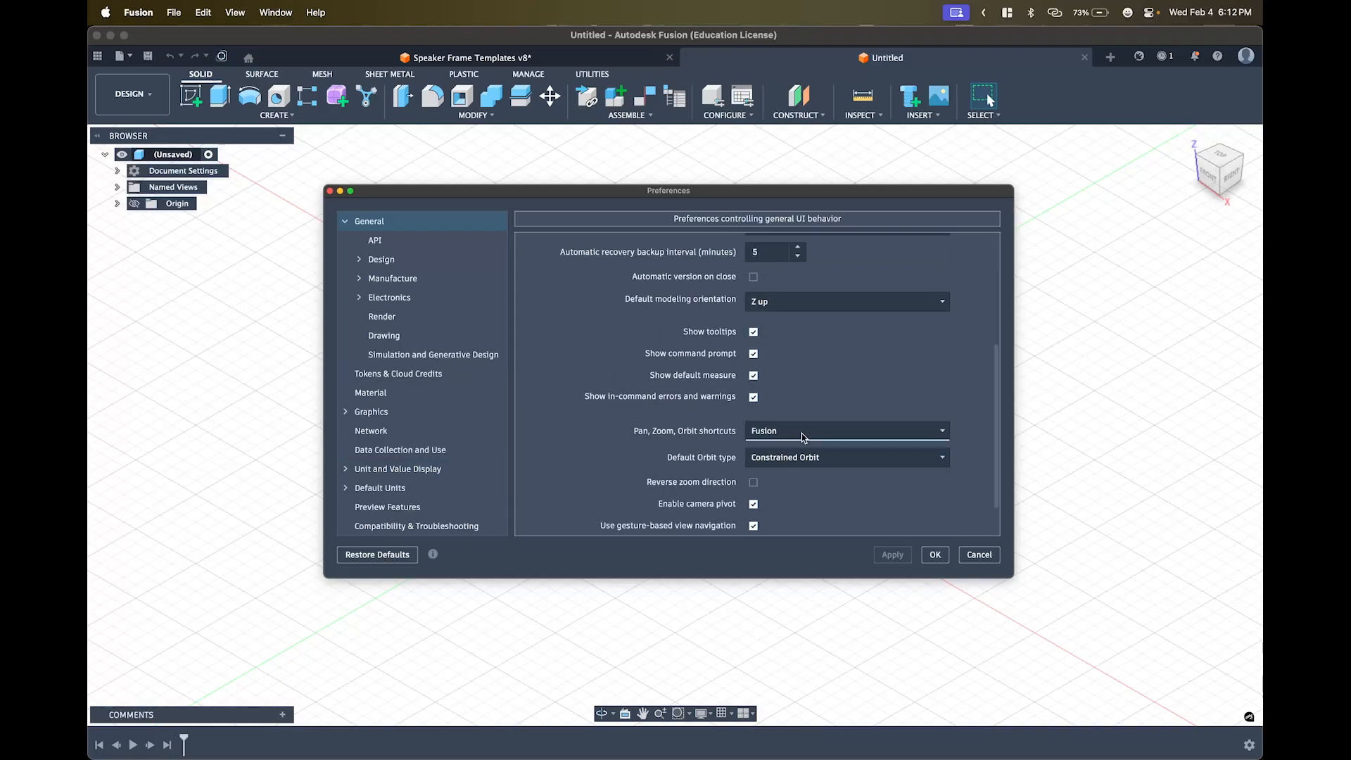
pyautogui.scroll(5, 804, 437)
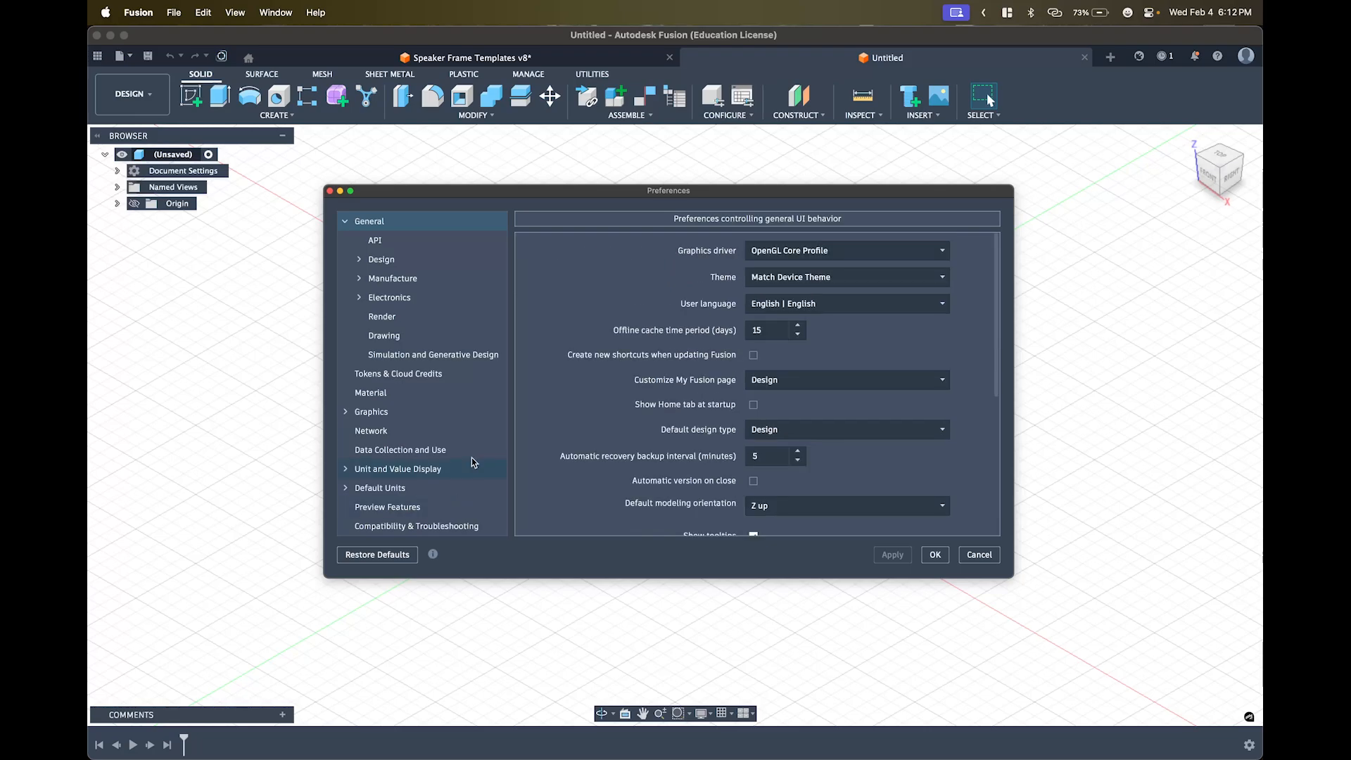
# - Browse the scripting, Design and Manufacture settings, ending on Graphics
pyautogui.click(376, 240)
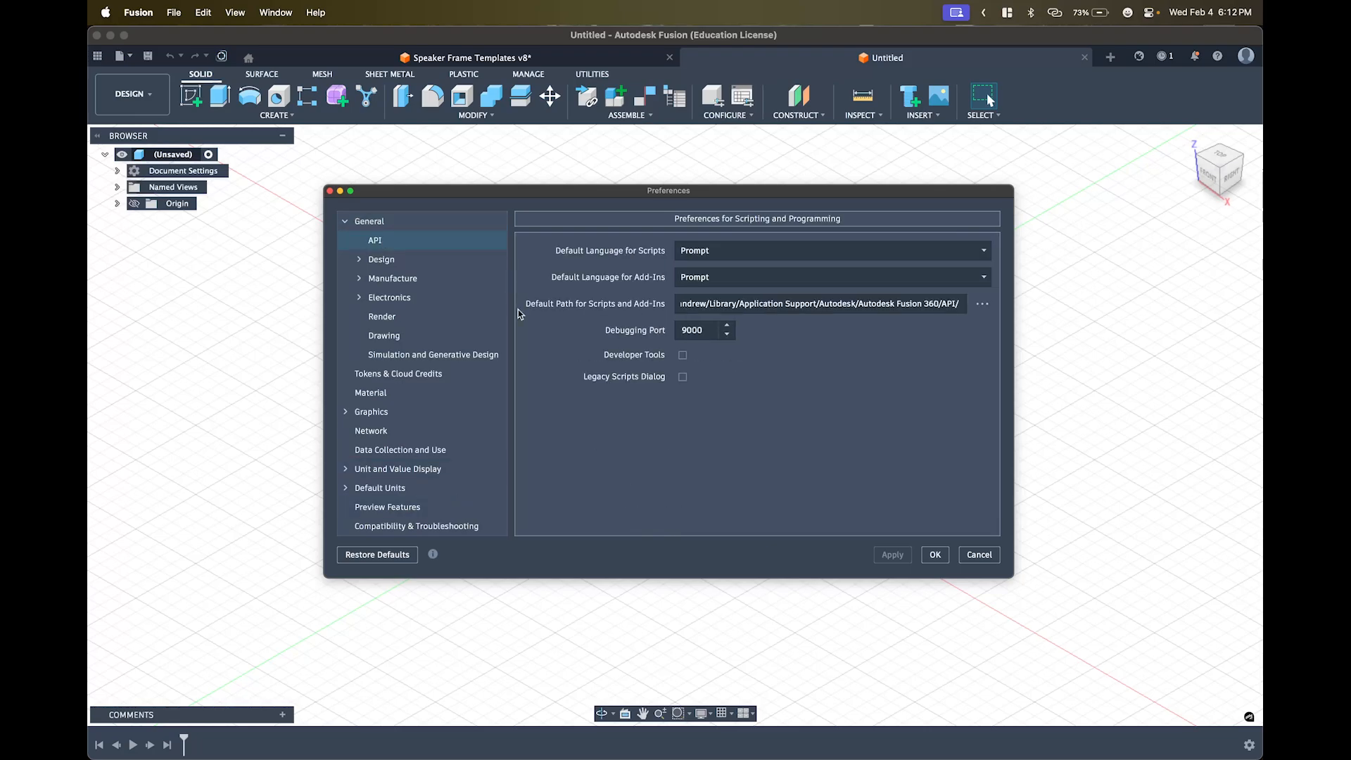
pyautogui.click(384, 259)
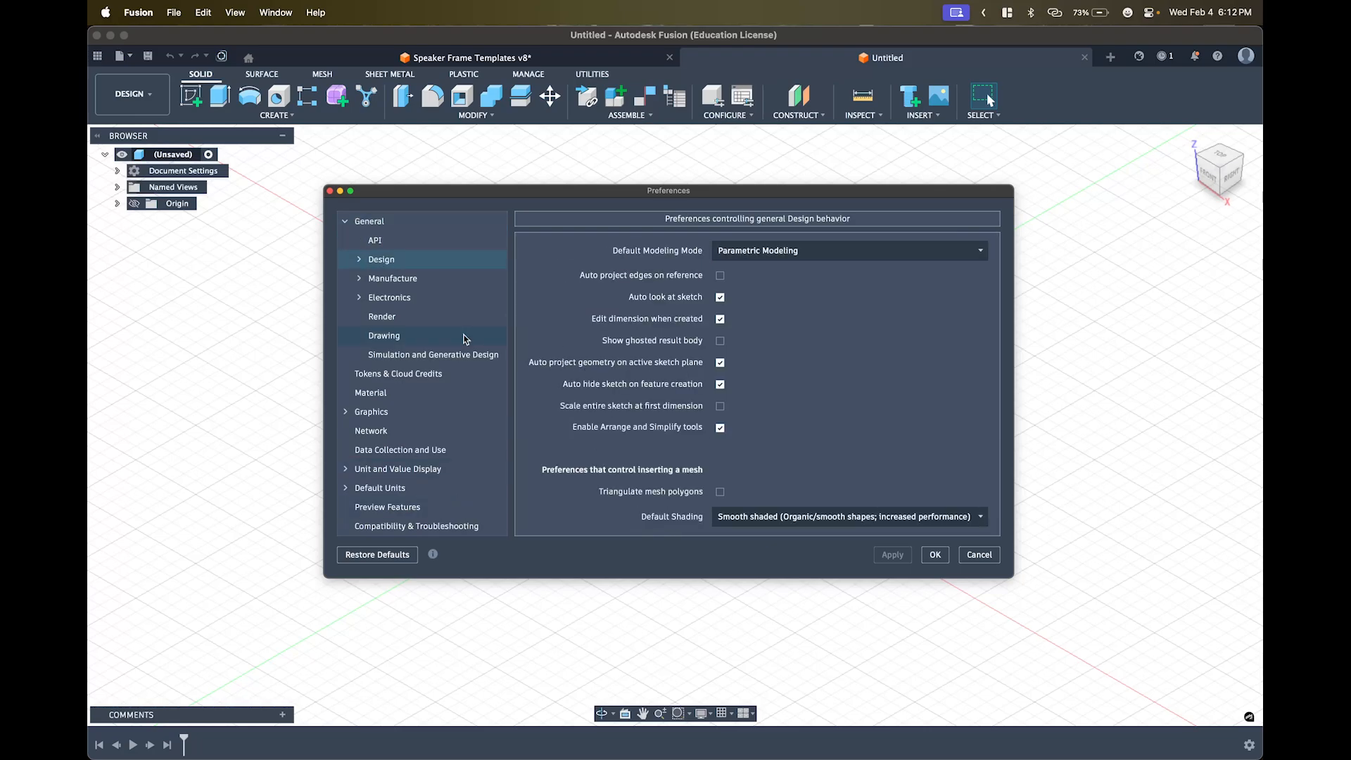
pyautogui.click(408, 278)
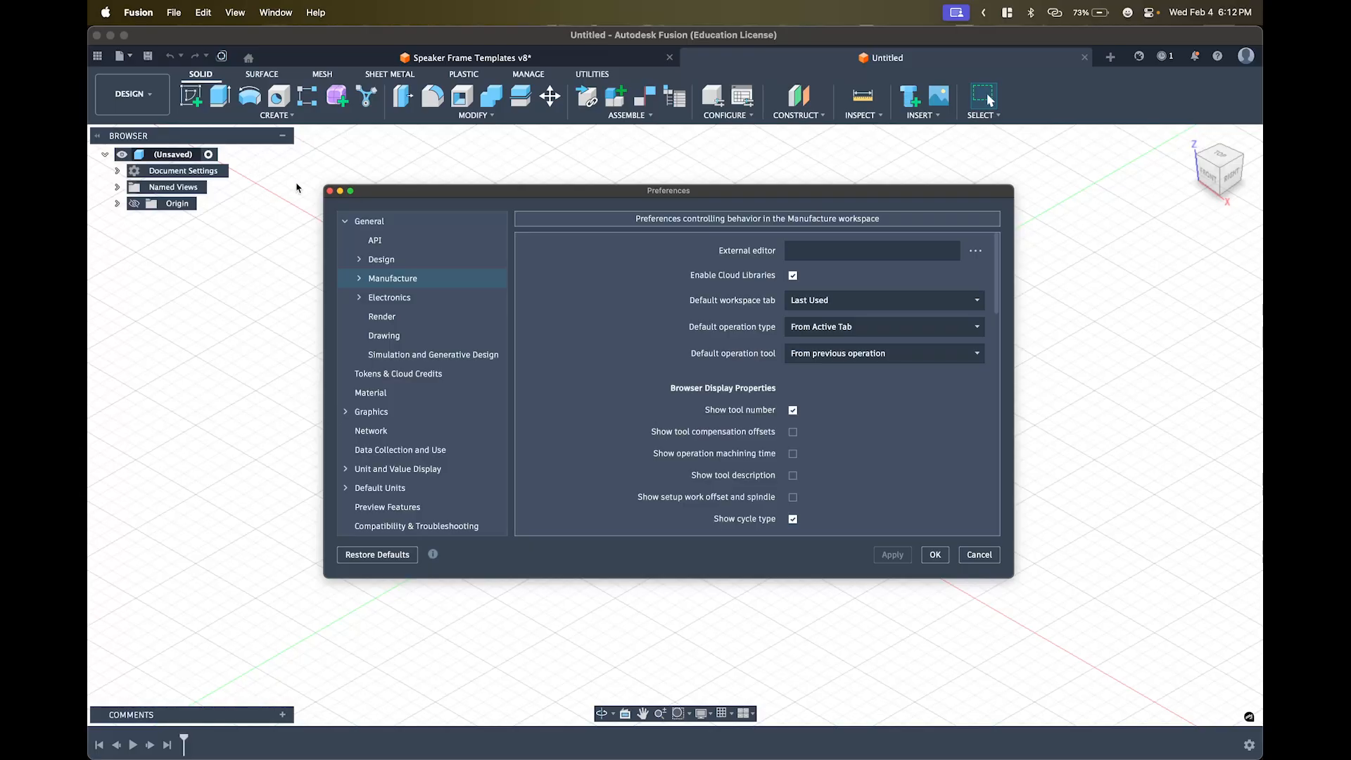
pyautogui.click(459, 415)
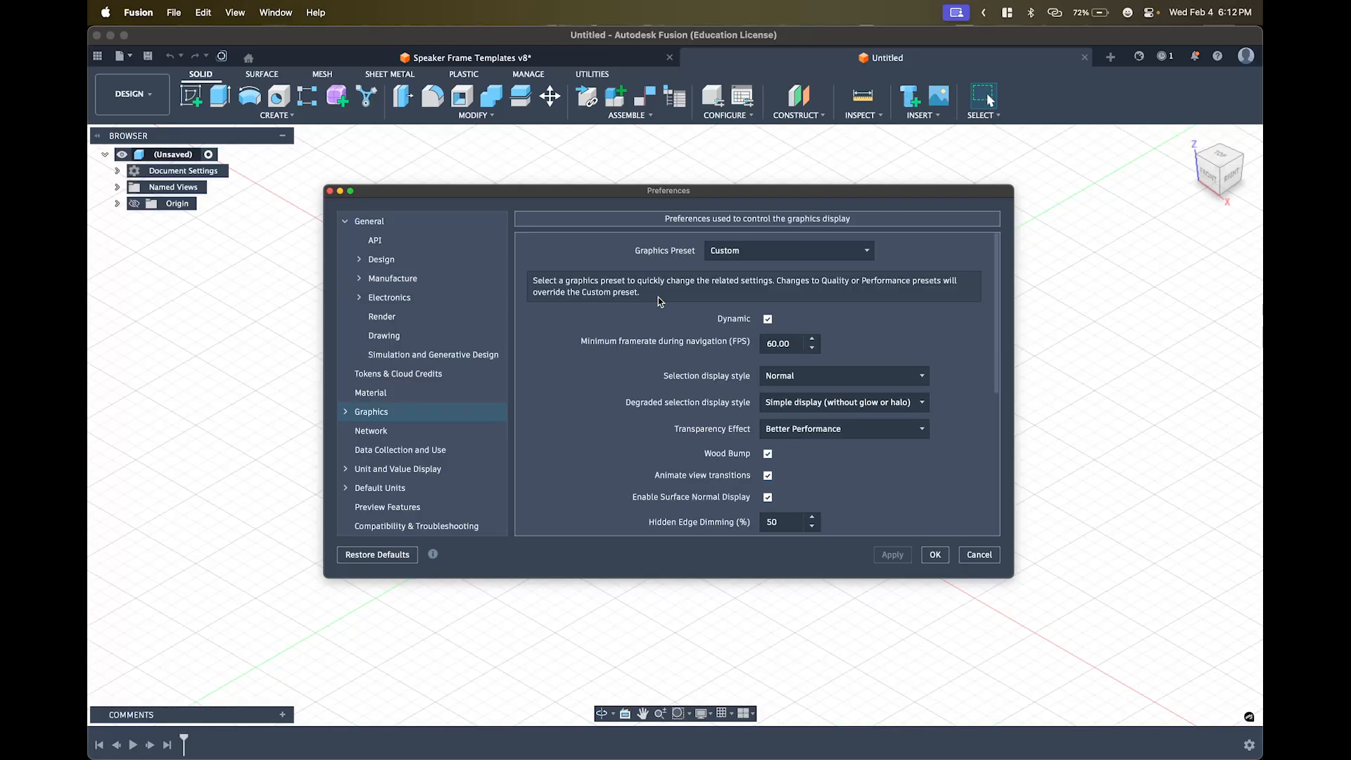
# - Keep transparency at Better Performance and selection display style at Normal
pyautogui.scroll(-1, 734, 336)
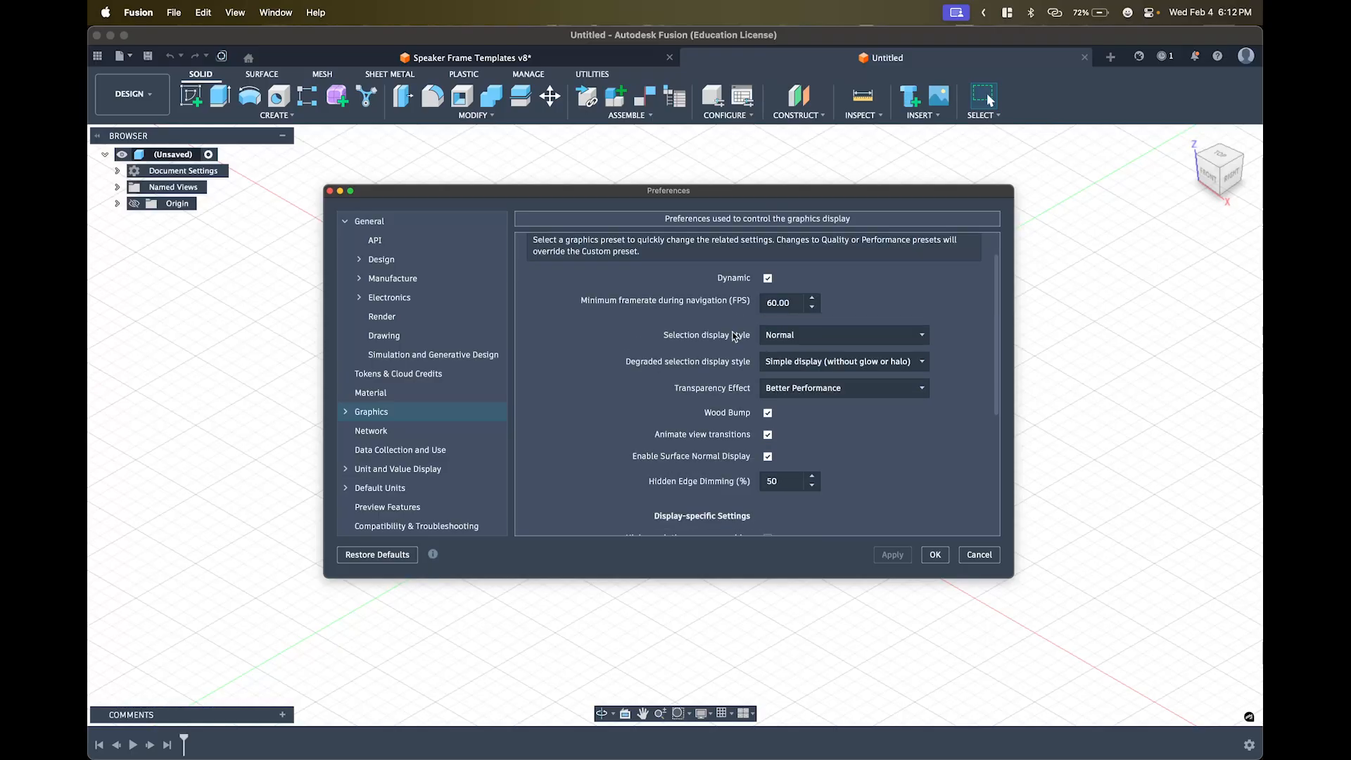
pyautogui.scroll(-3, 734, 336)
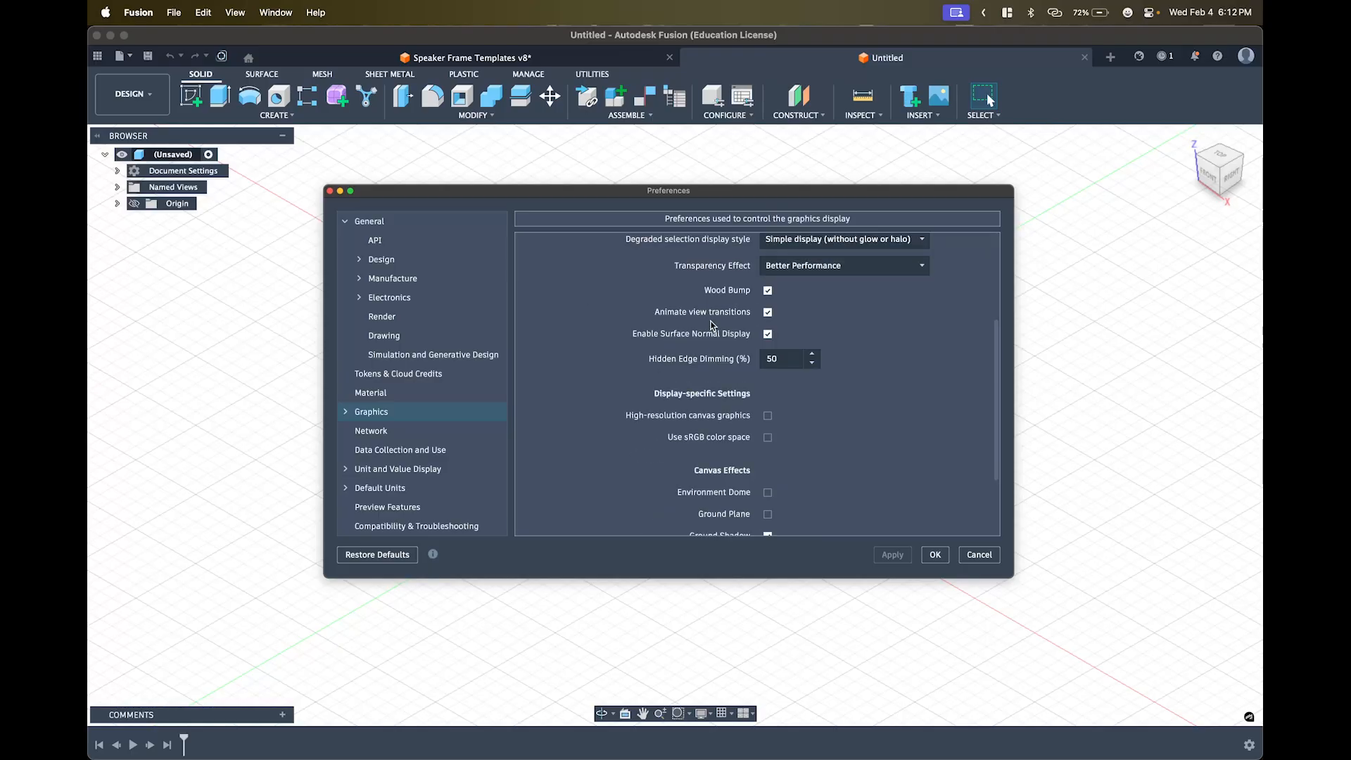
pyautogui.scroll(4, 711, 325)
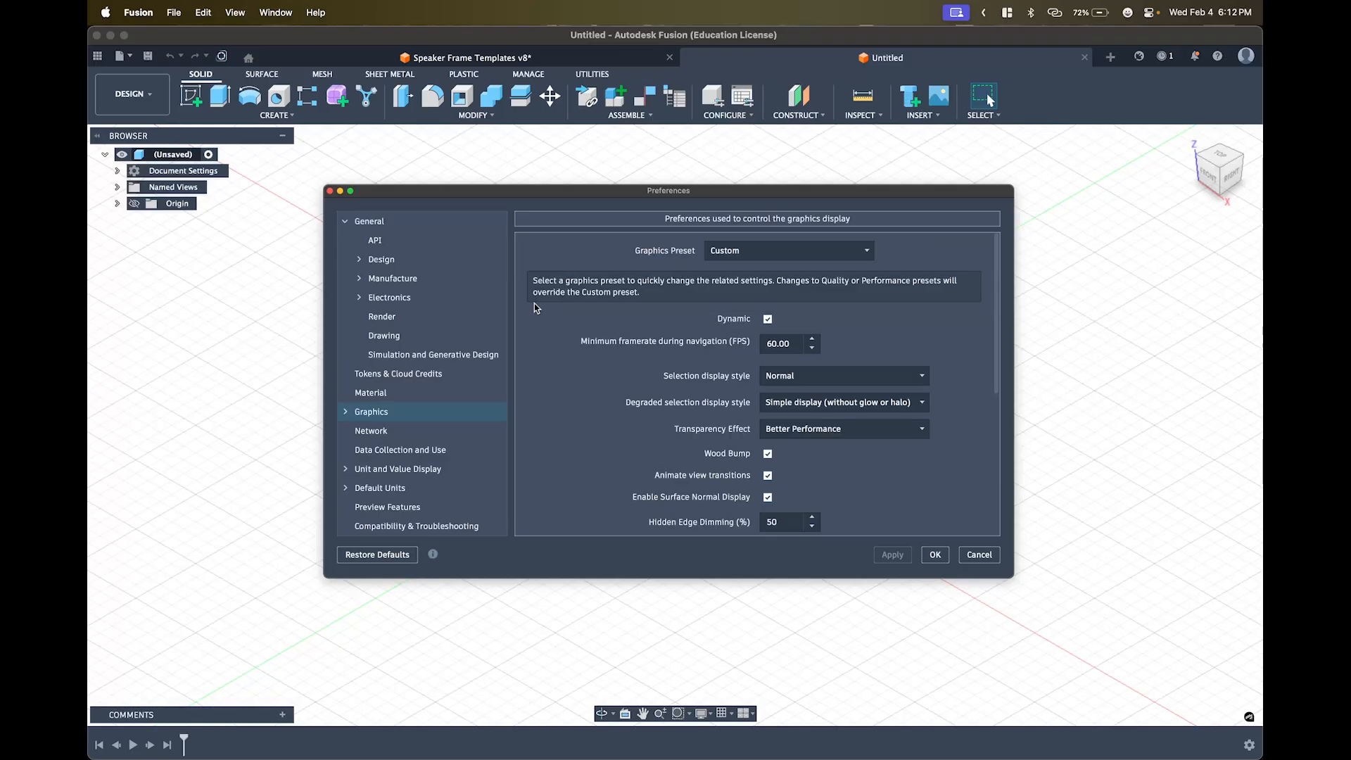
pyautogui.scroll(-3, 739, 347)
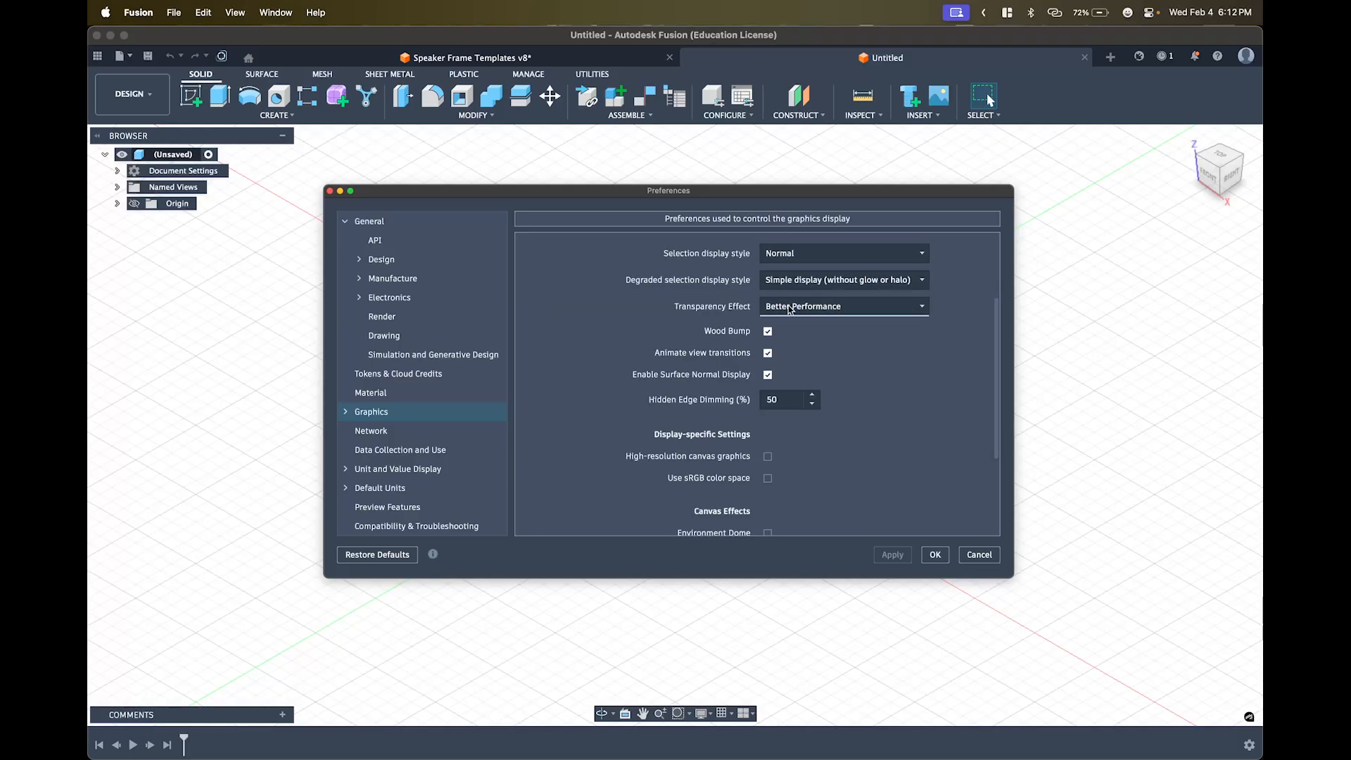
pyautogui.click(802, 307)
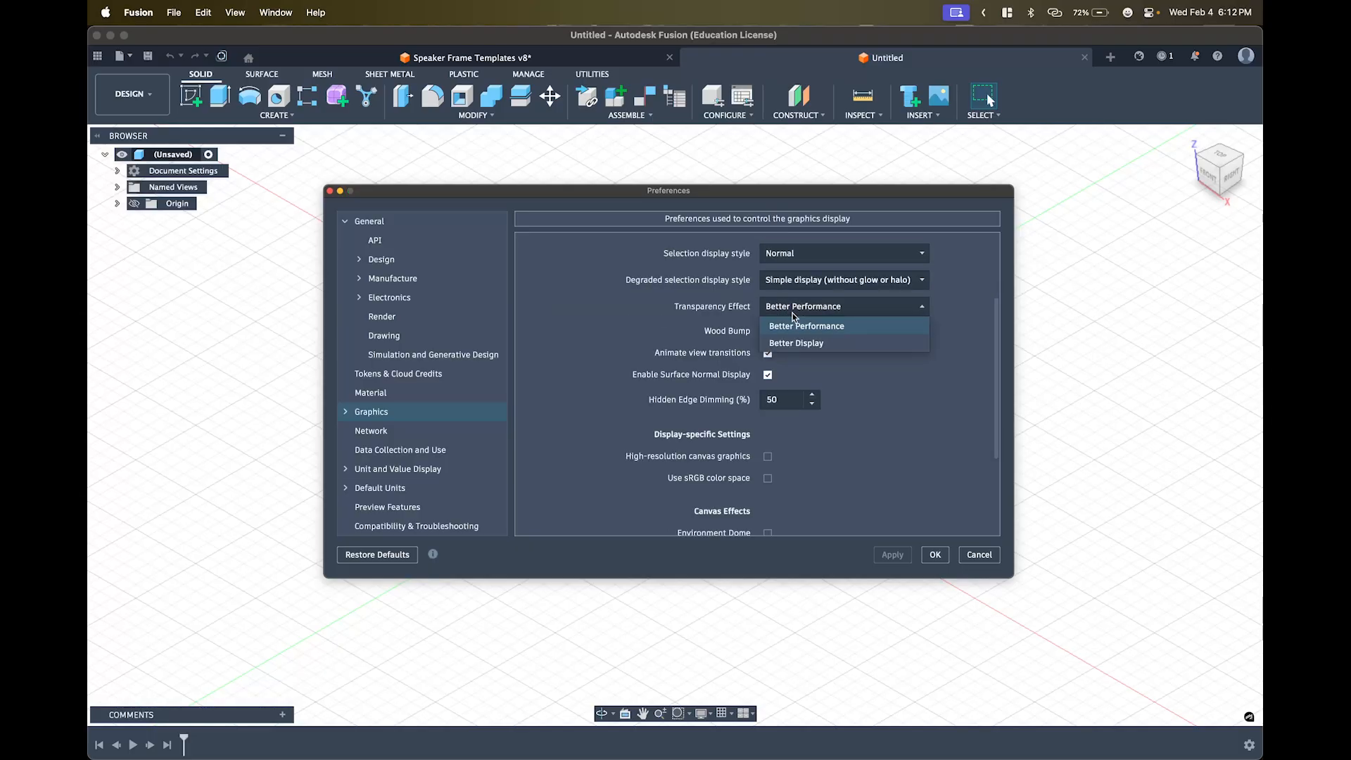
pyautogui.click(686, 310)
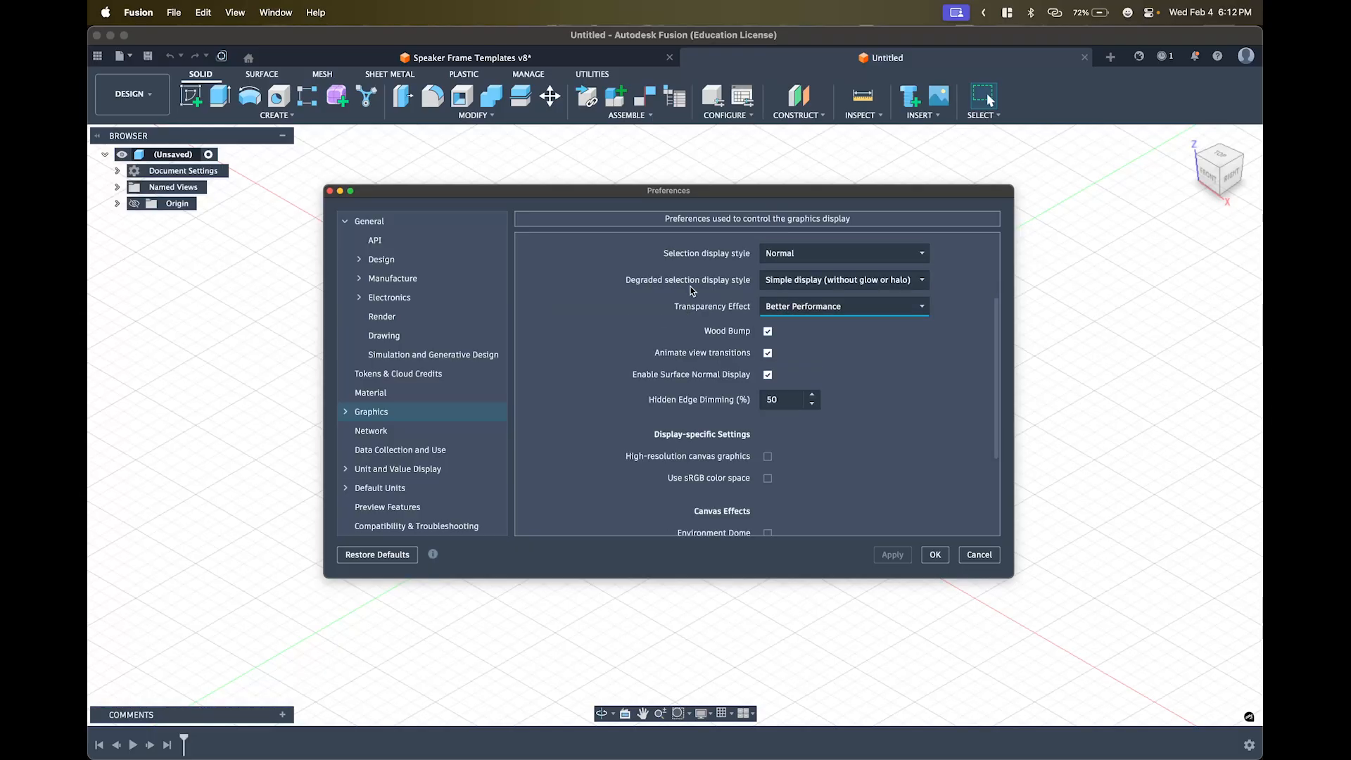
pyautogui.click(785, 254)
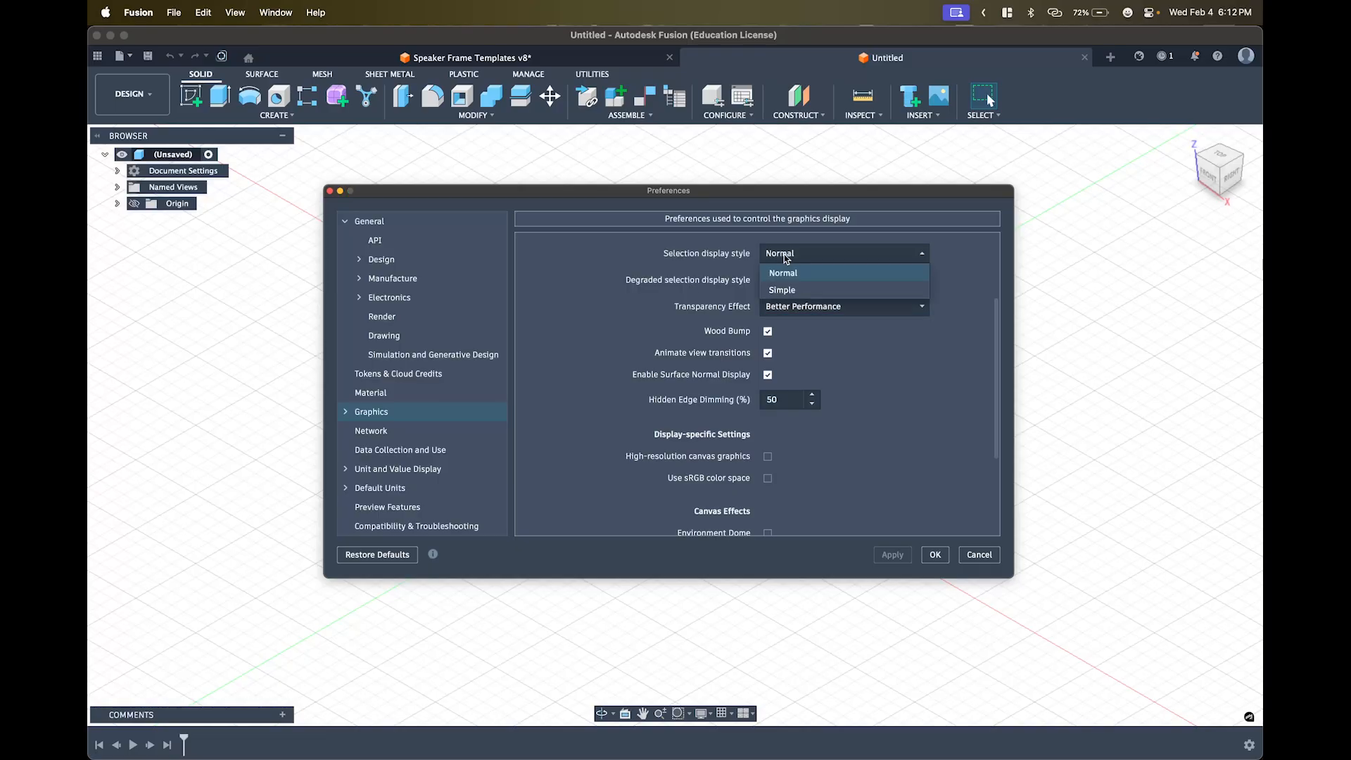
pyautogui.click(793, 279)
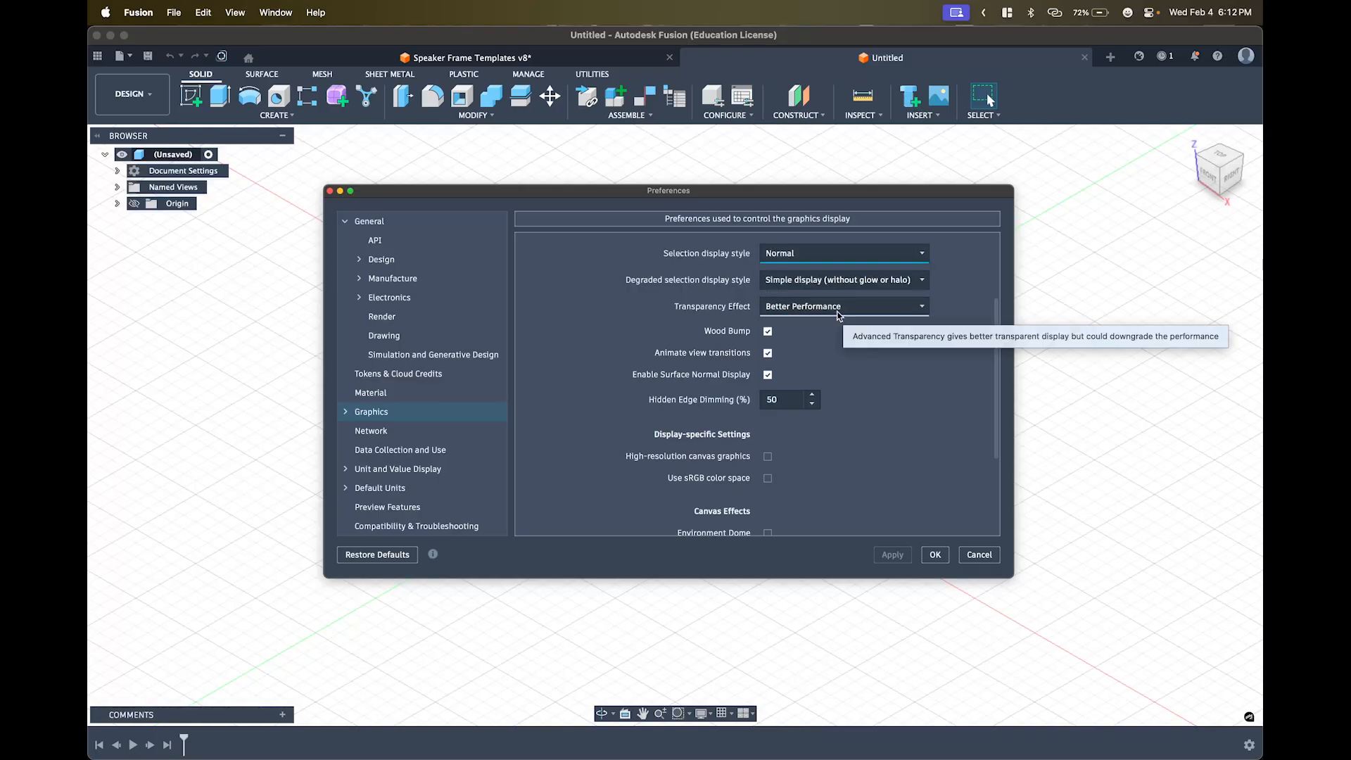
# - Try High-resolution canvas graphics on then off, glance at Network, and return to Graphics
pyautogui.scroll(2, 813, 346)
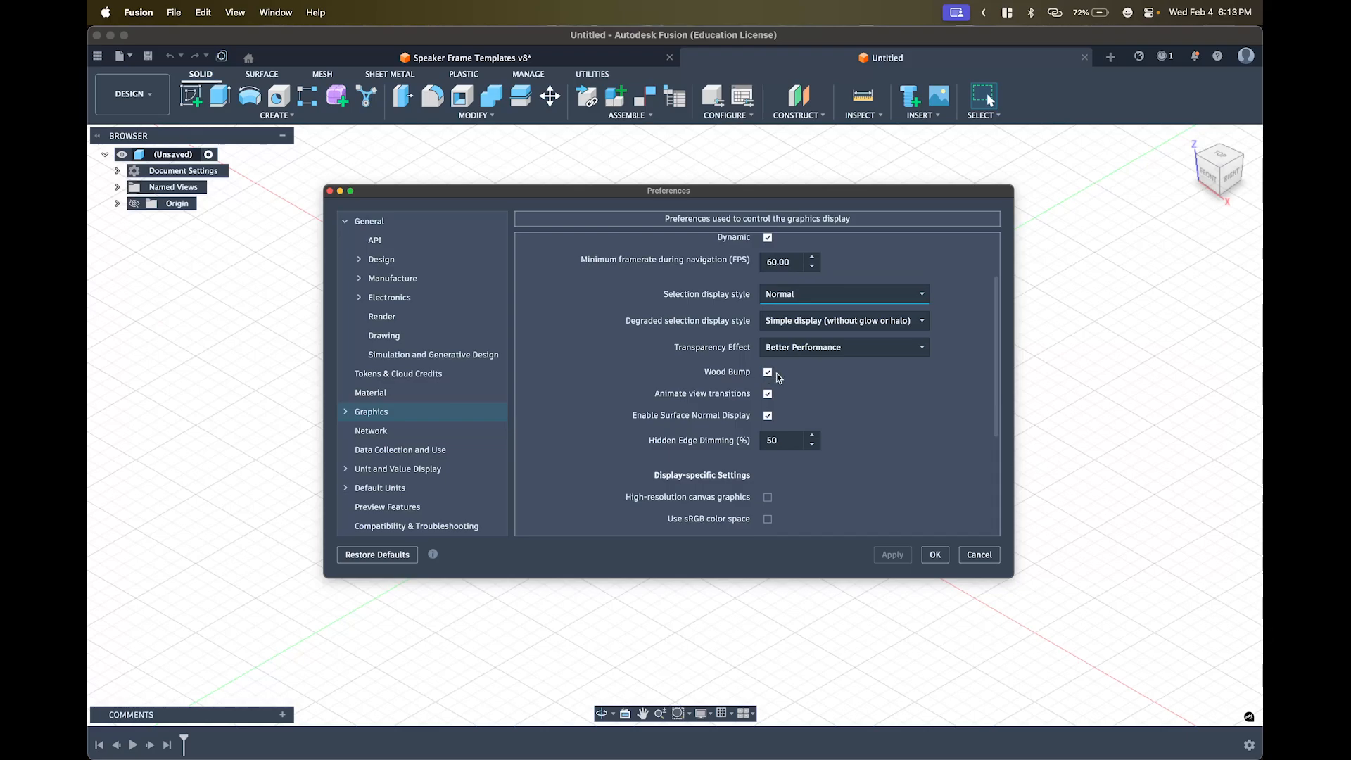
pyautogui.scroll(4, 779, 378)
pyautogui.scroll(-6, 791, 430)
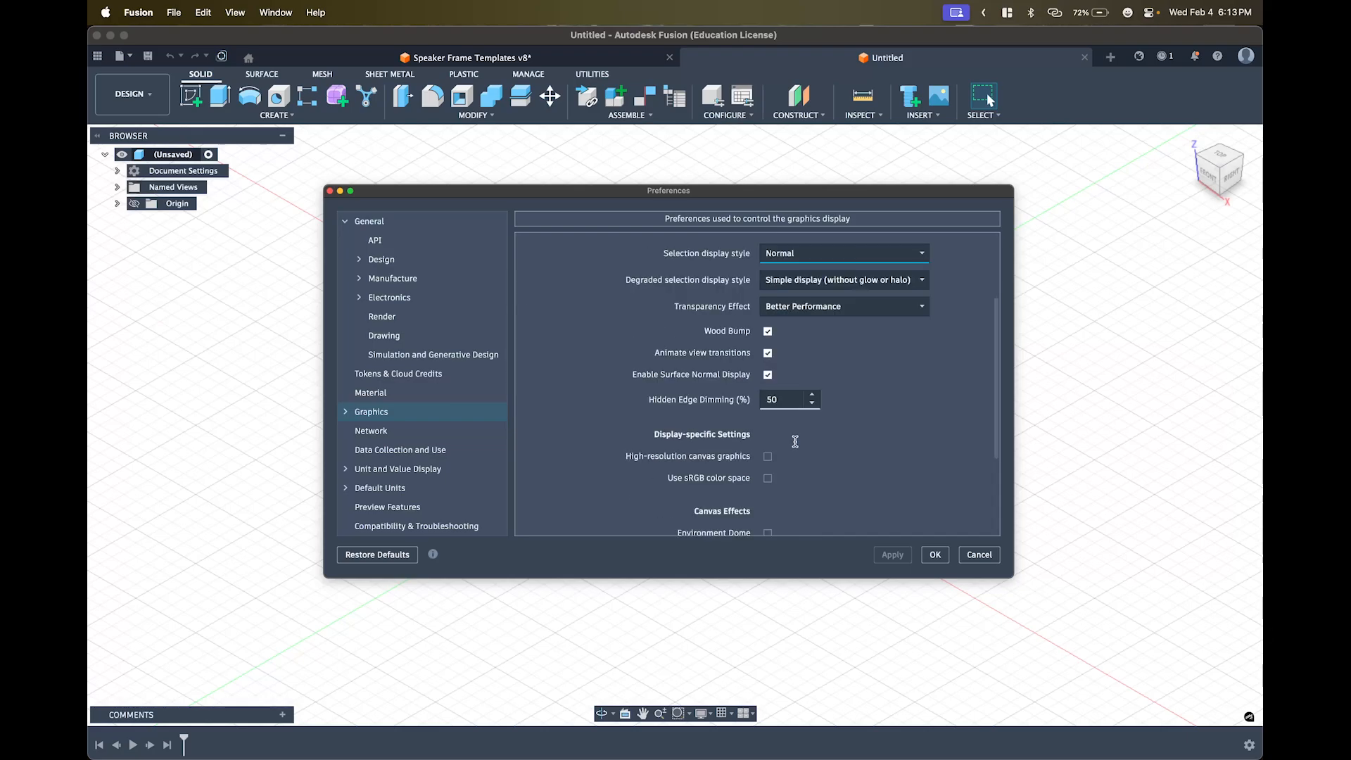
pyautogui.scroll(-7, 795, 441)
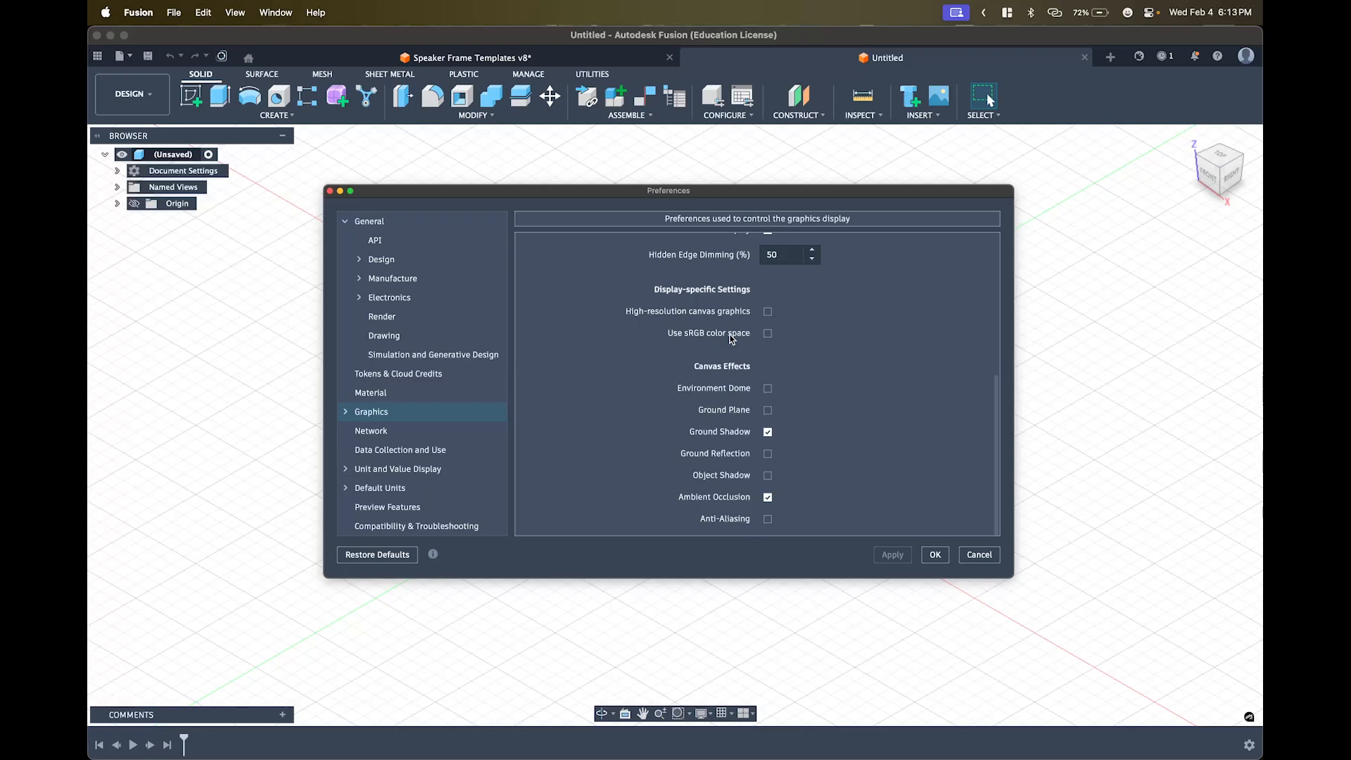
pyautogui.click(768, 311)
pyautogui.click(767, 312)
pyautogui.scroll(5, 797, 317)
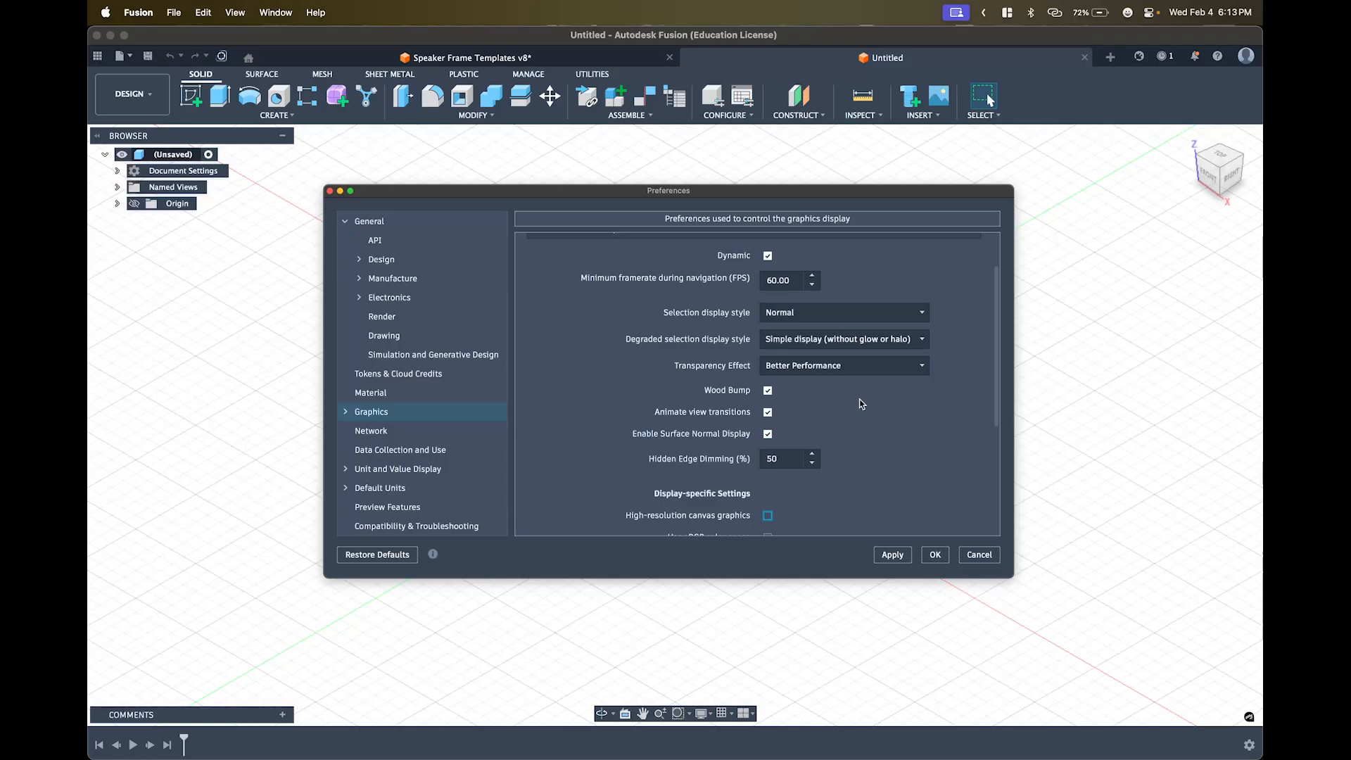
pyautogui.scroll(1, 886, 415)
pyautogui.scroll(1, 965, 382)
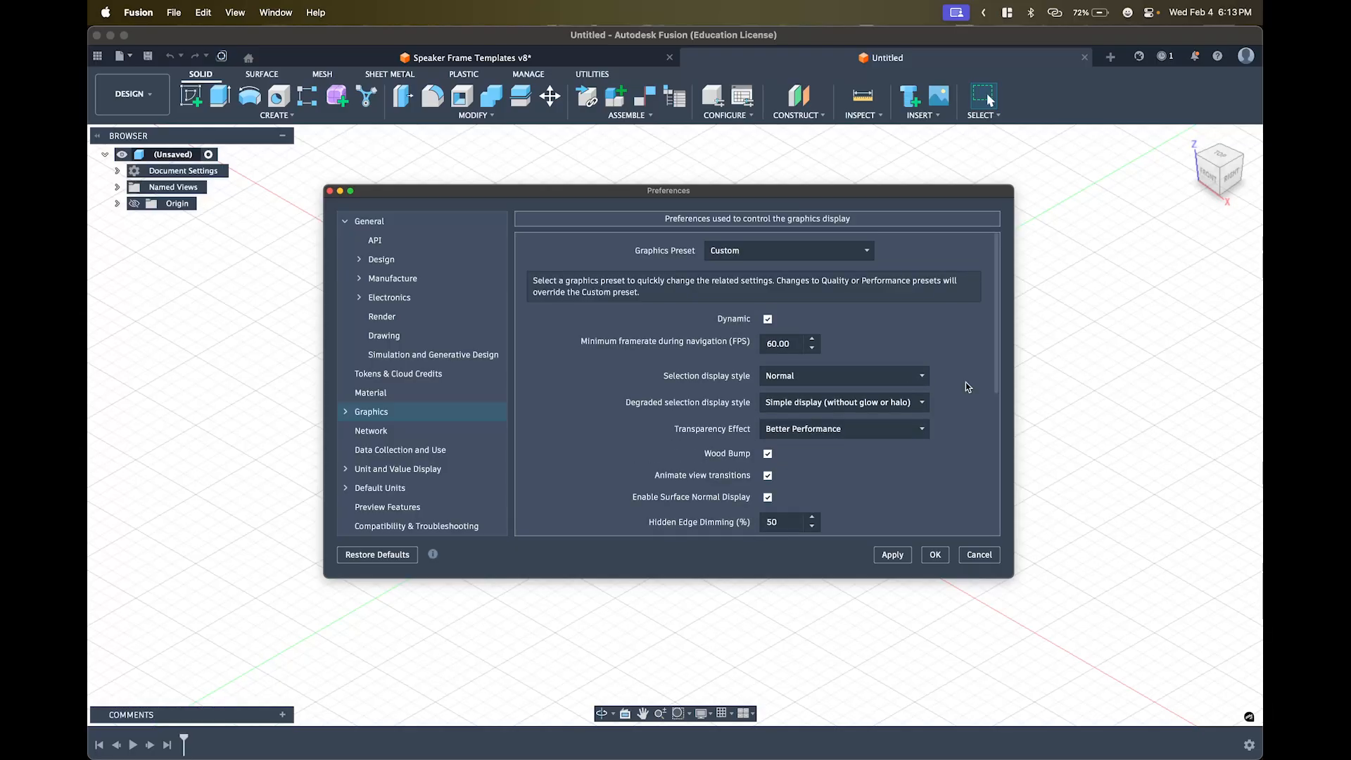
pyautogui.scroll(-7, 965, 382)
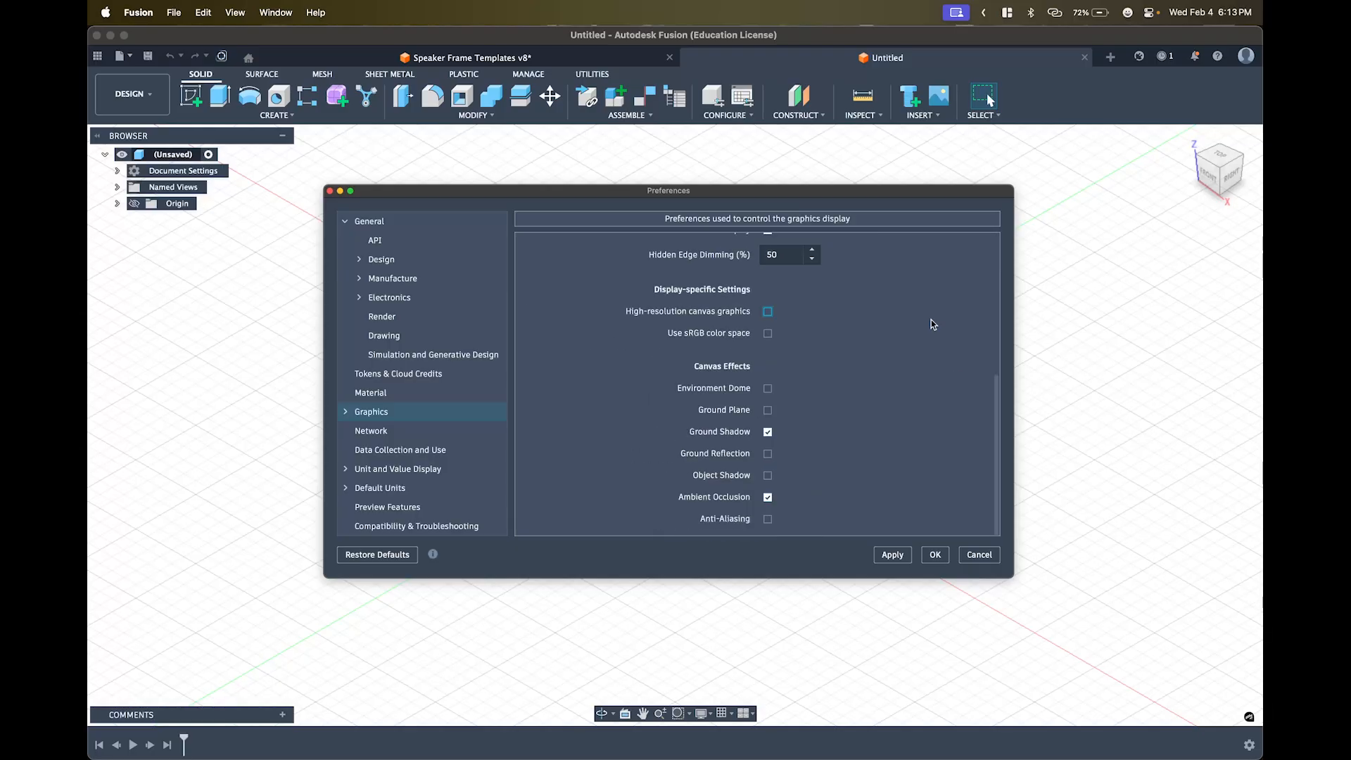
pyautogui.click(389, 432)
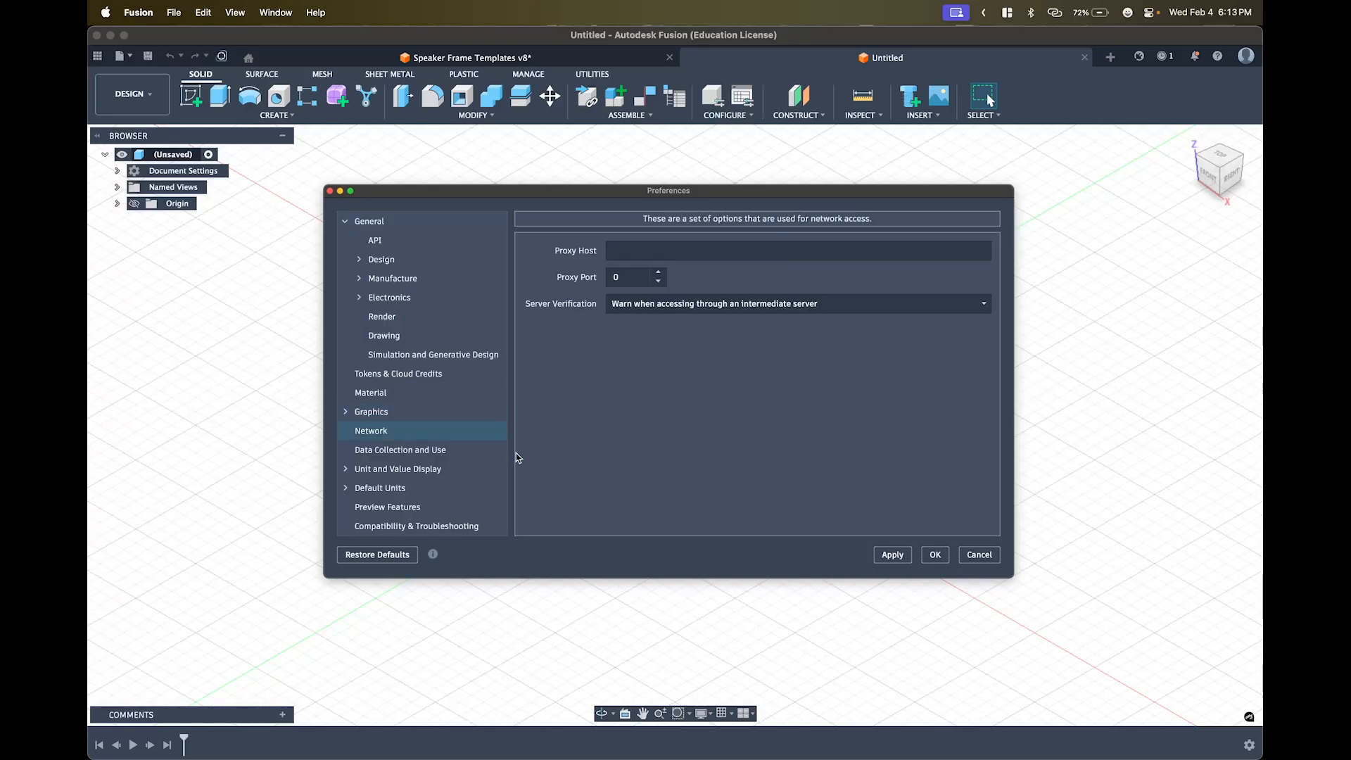
pyautogui.click(416, 415)
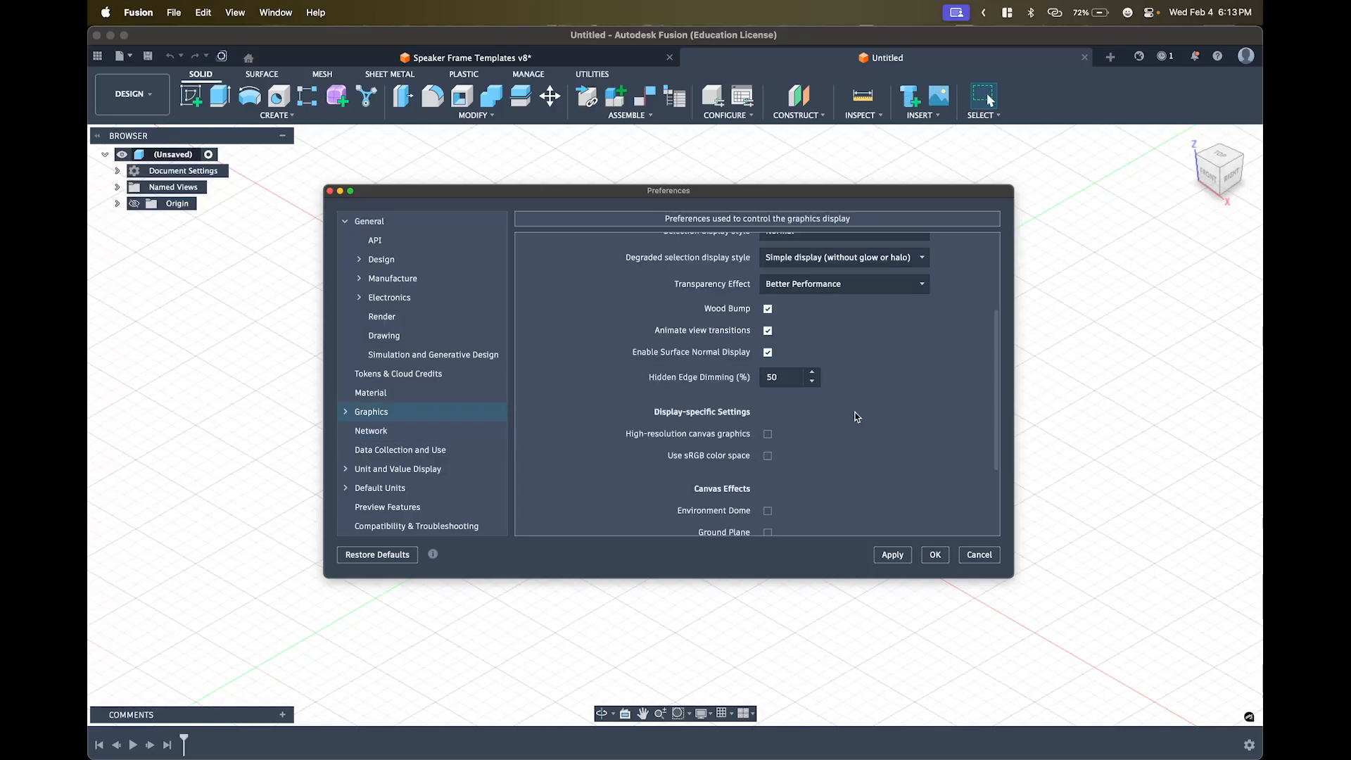
# - Leave the graphics preset at Custom and close Preferences with OK
pyautogui.scroll(5, 854, 416)
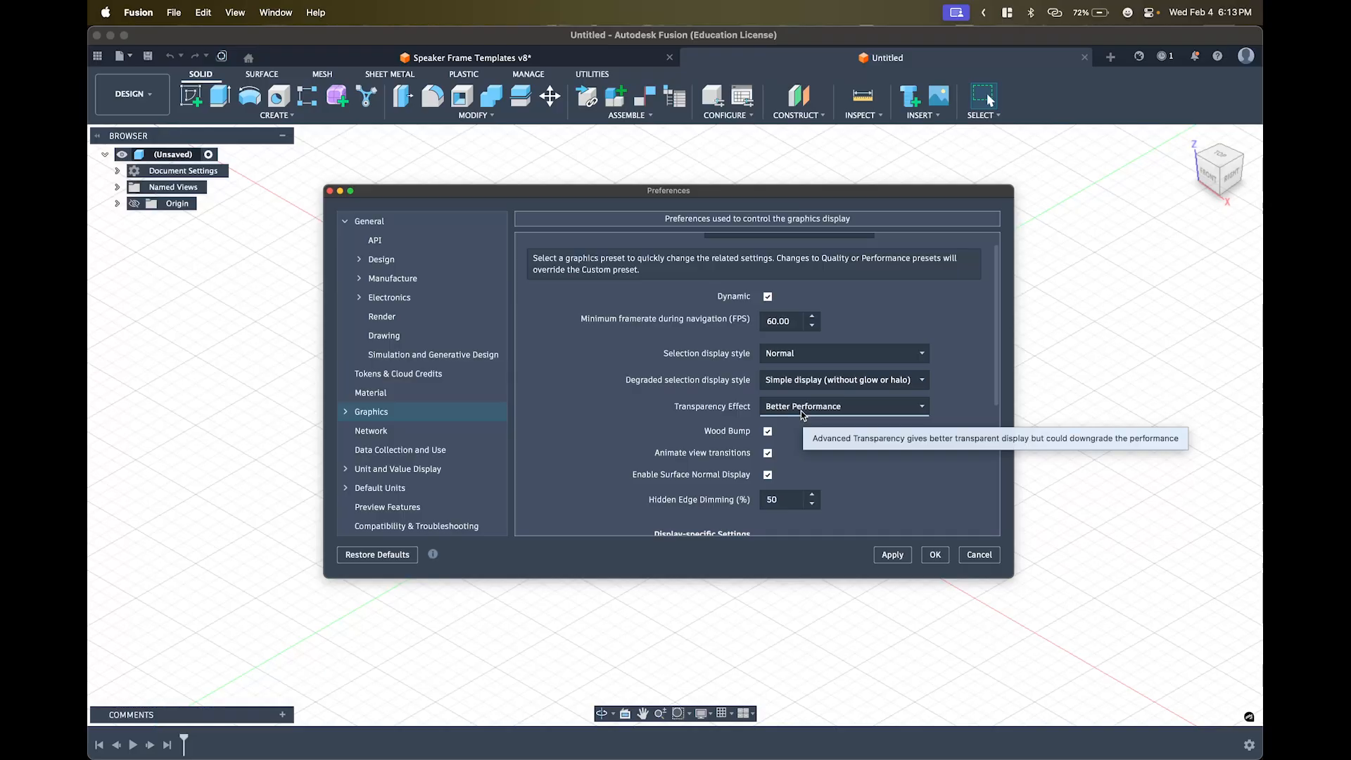
pyautogui.scroll(1, 801, 414)
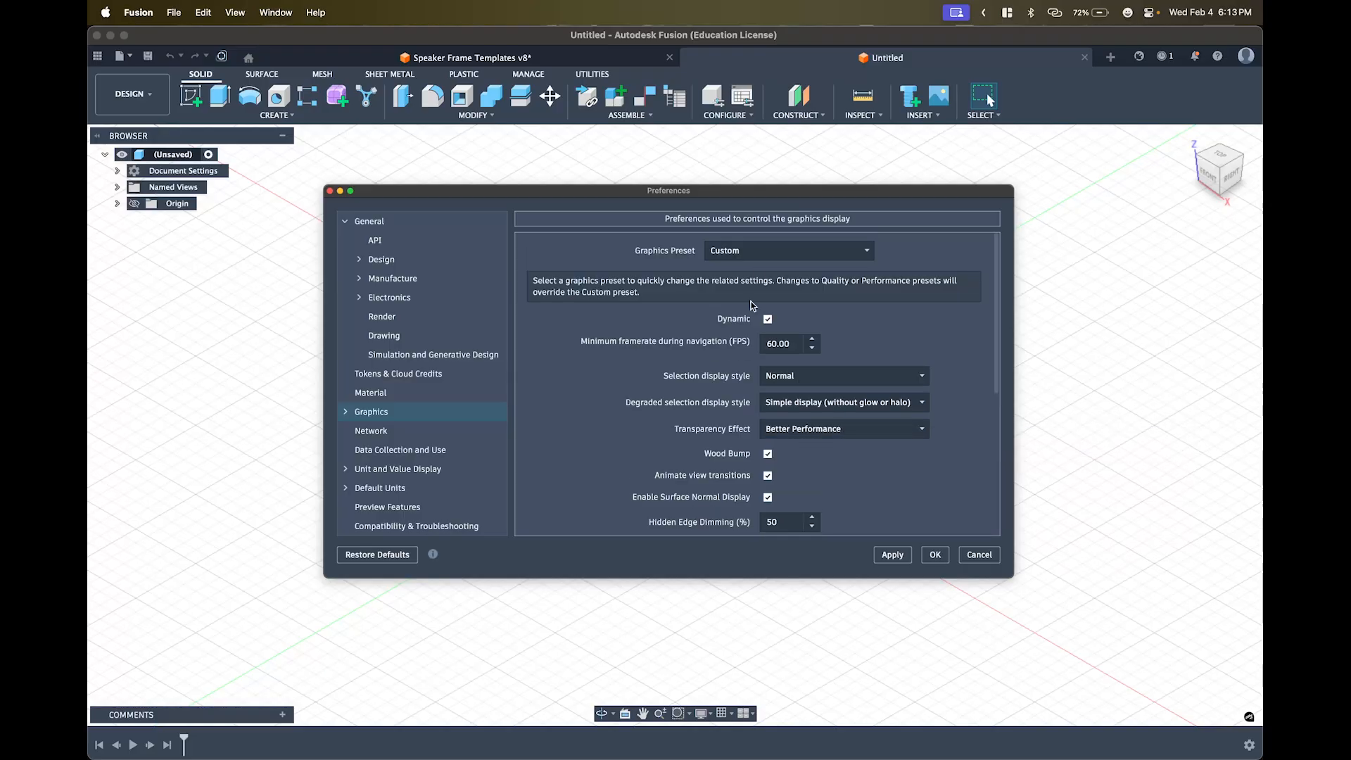
pyautogui.click(726, 251)
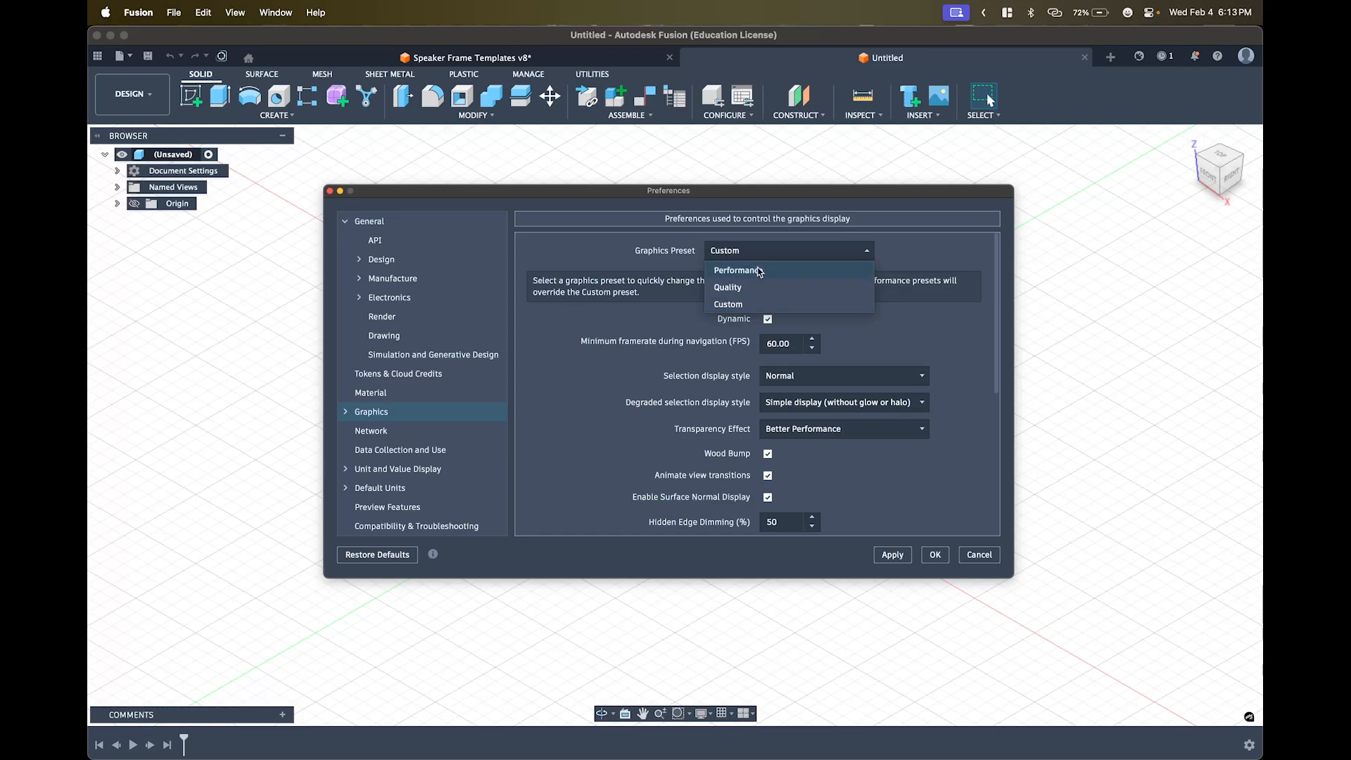
pyautogui.click(591, 257)
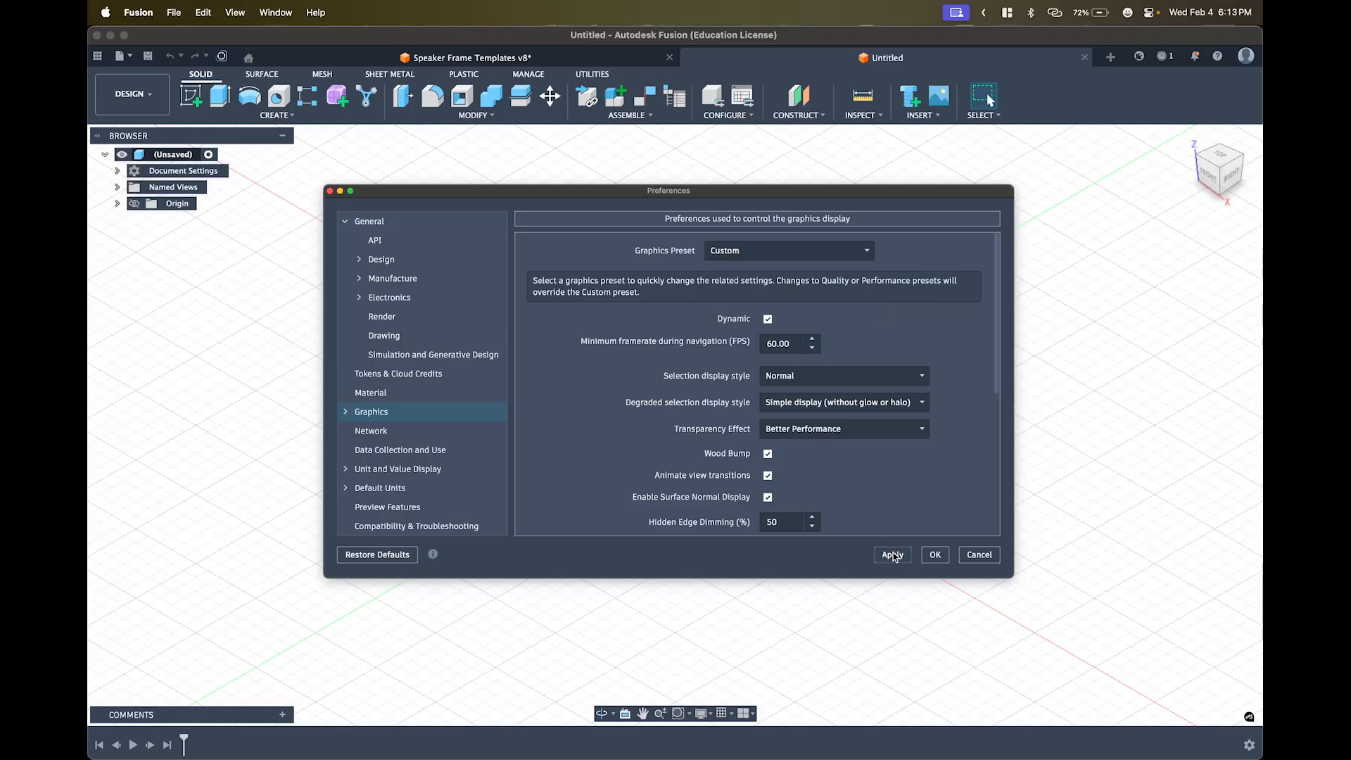
pyautogui.click(935, 555)
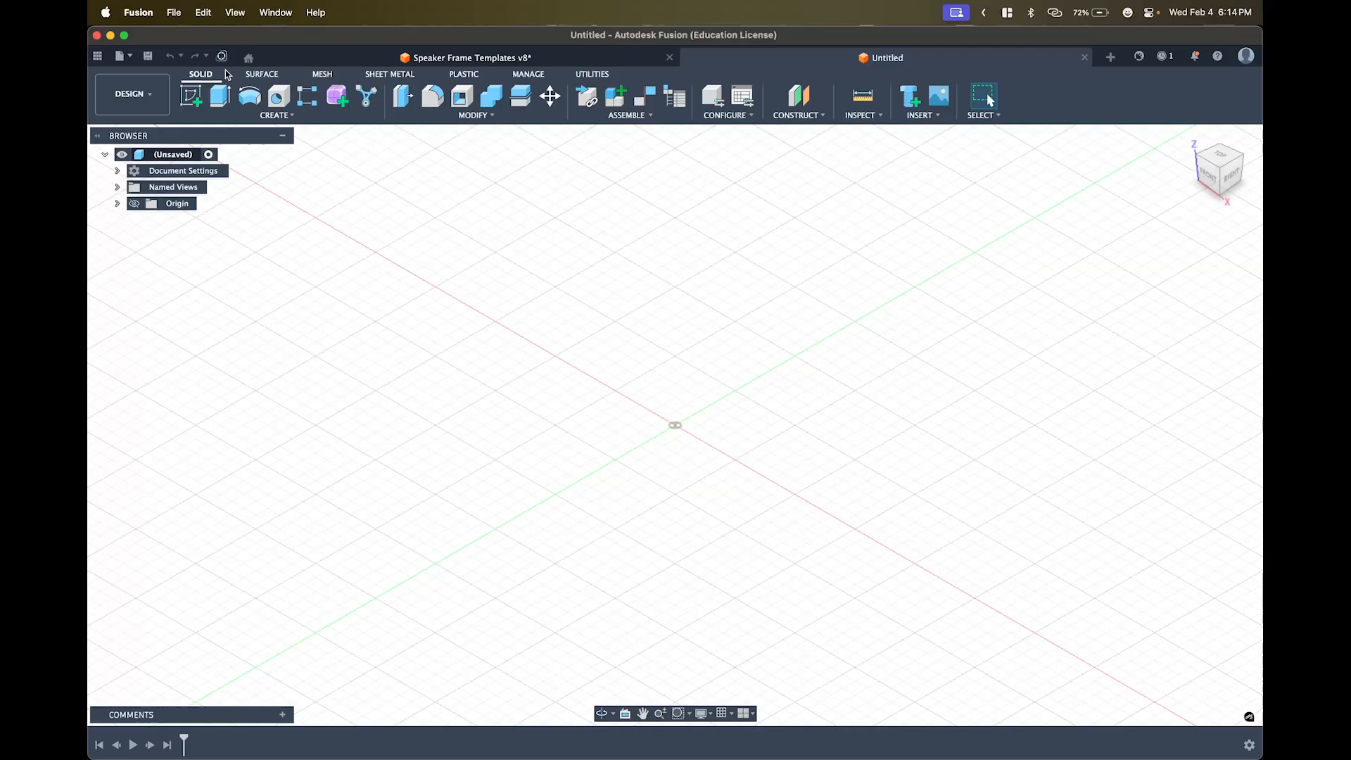
# - Create a second blank design, Untitled(1), from the Home view's + New Design button
pyautogui.click(248, 59)
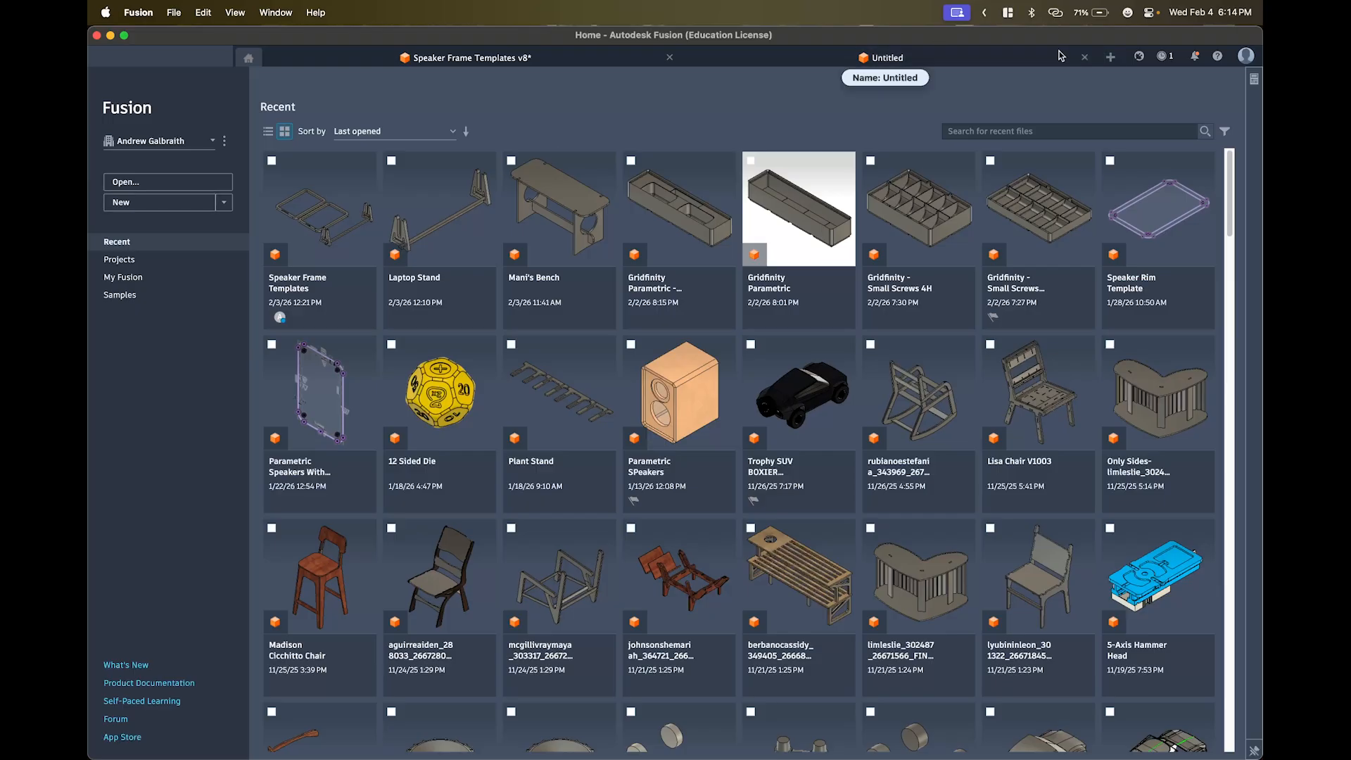
pyautogui.click(1112, 58)
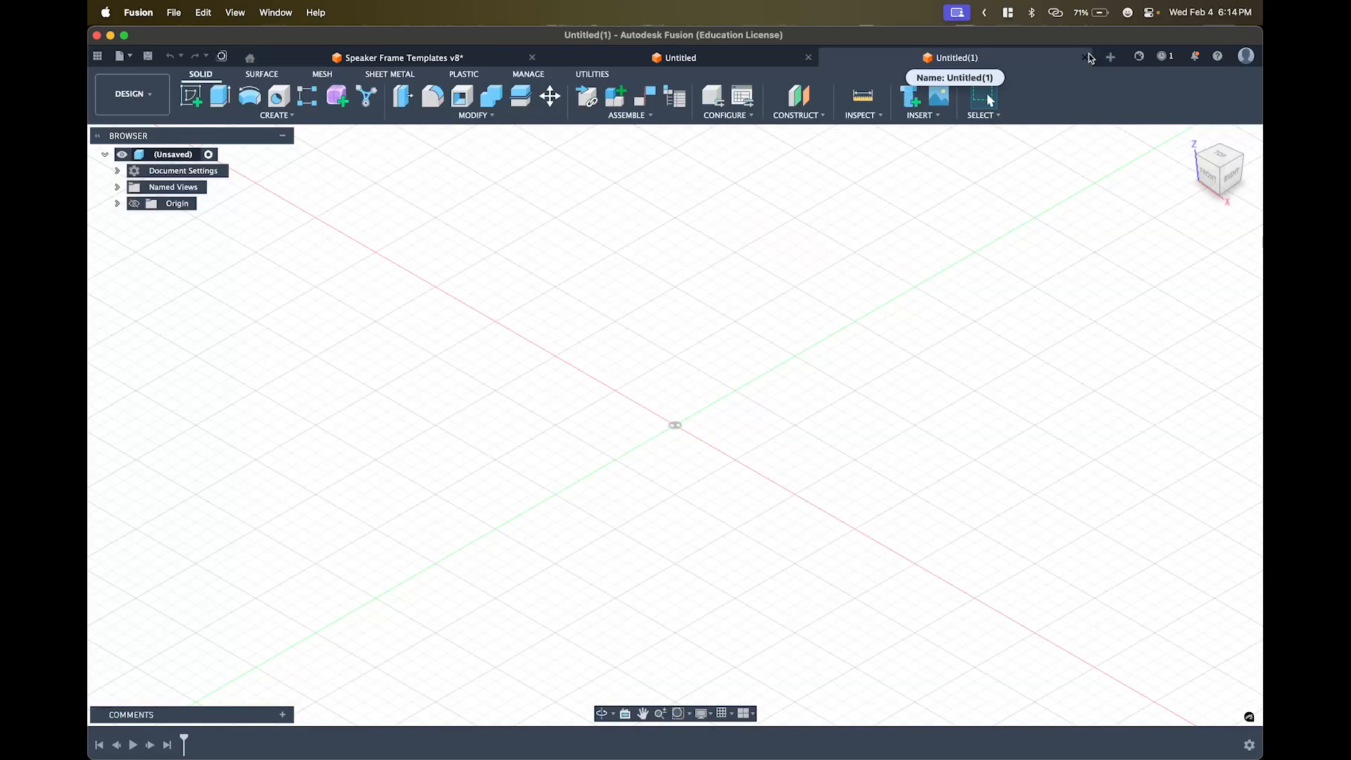
# - Close the Untitled(1) design tab to return to the original empty Untitled design
pyautogui.click(1085, 59)
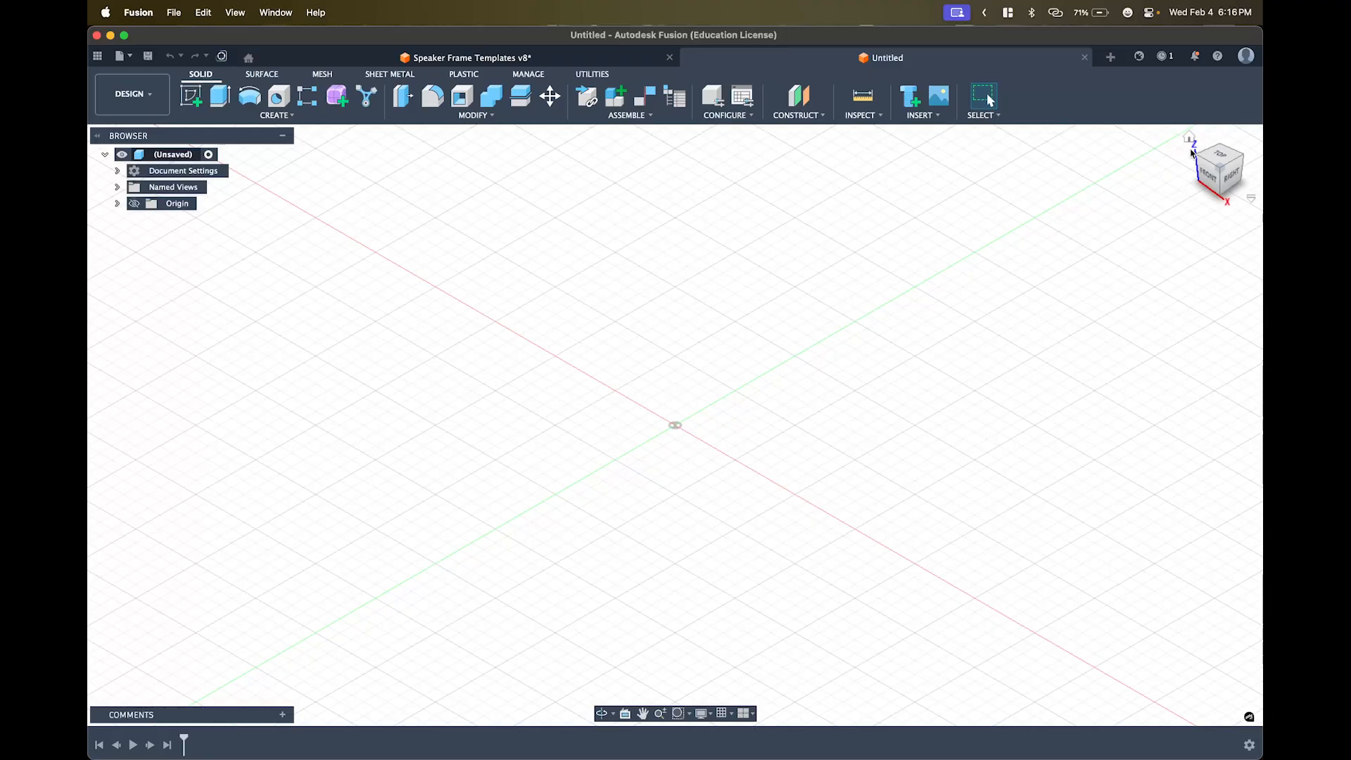
# - Open Preferences from the profile account menu at the top right
pyautogui.click(1245, 57)
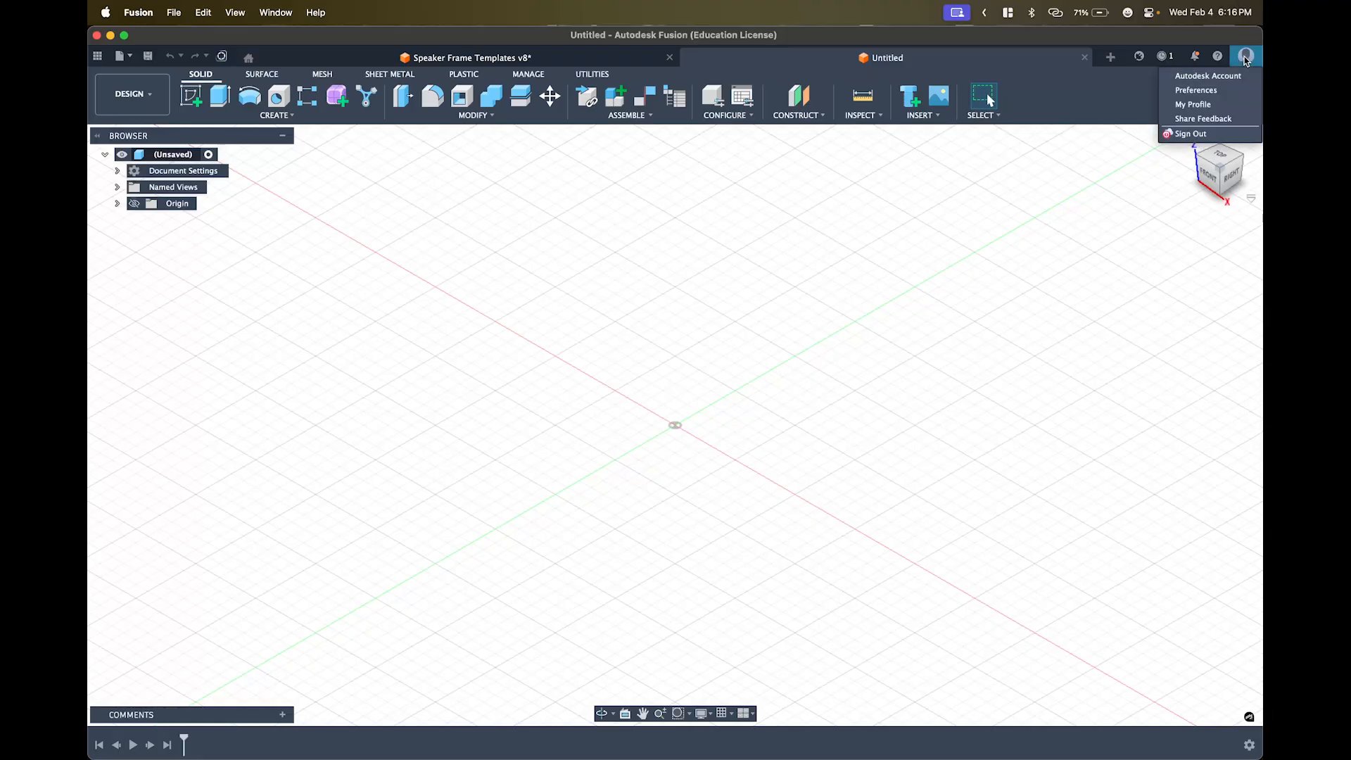
pyautogui.click(1179, 195)
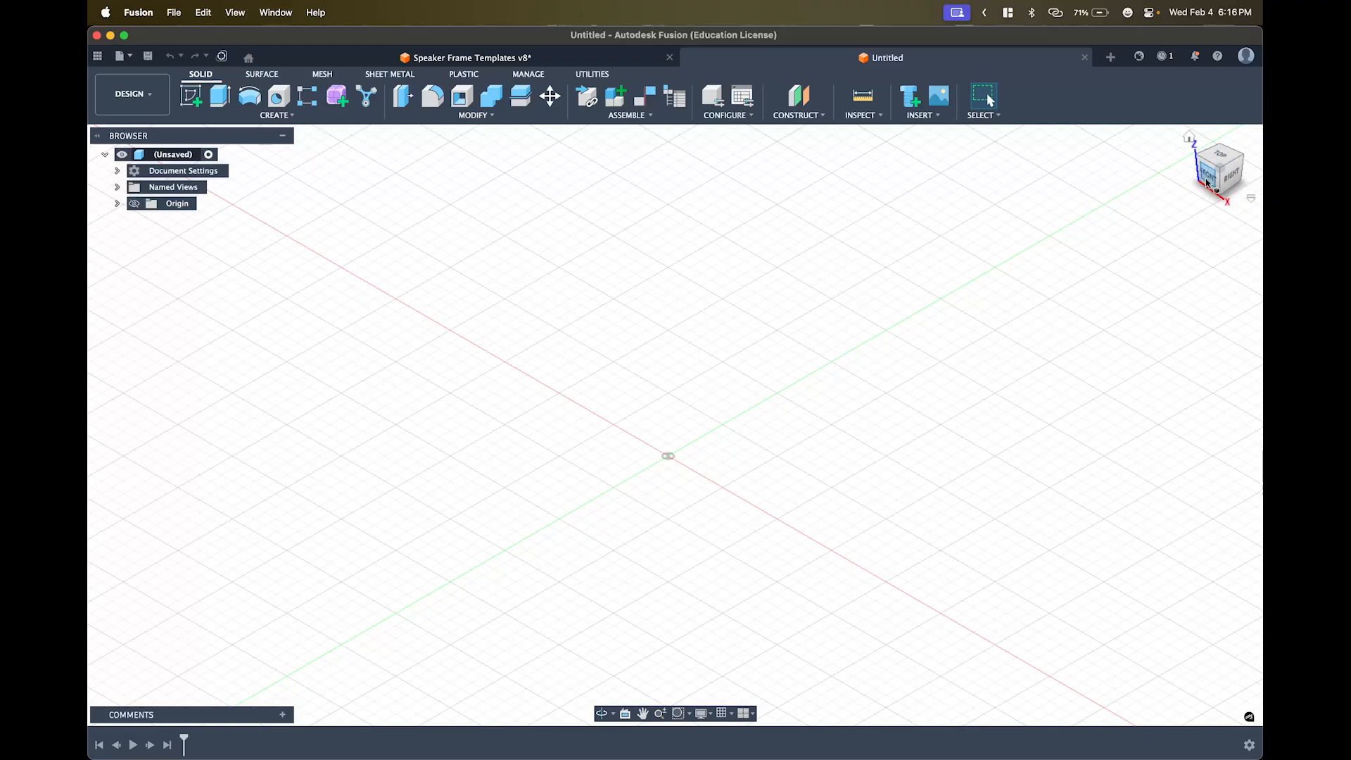
pyautogui.moveTo(1207, 183); pyautogui.dragTo(1018, 271)
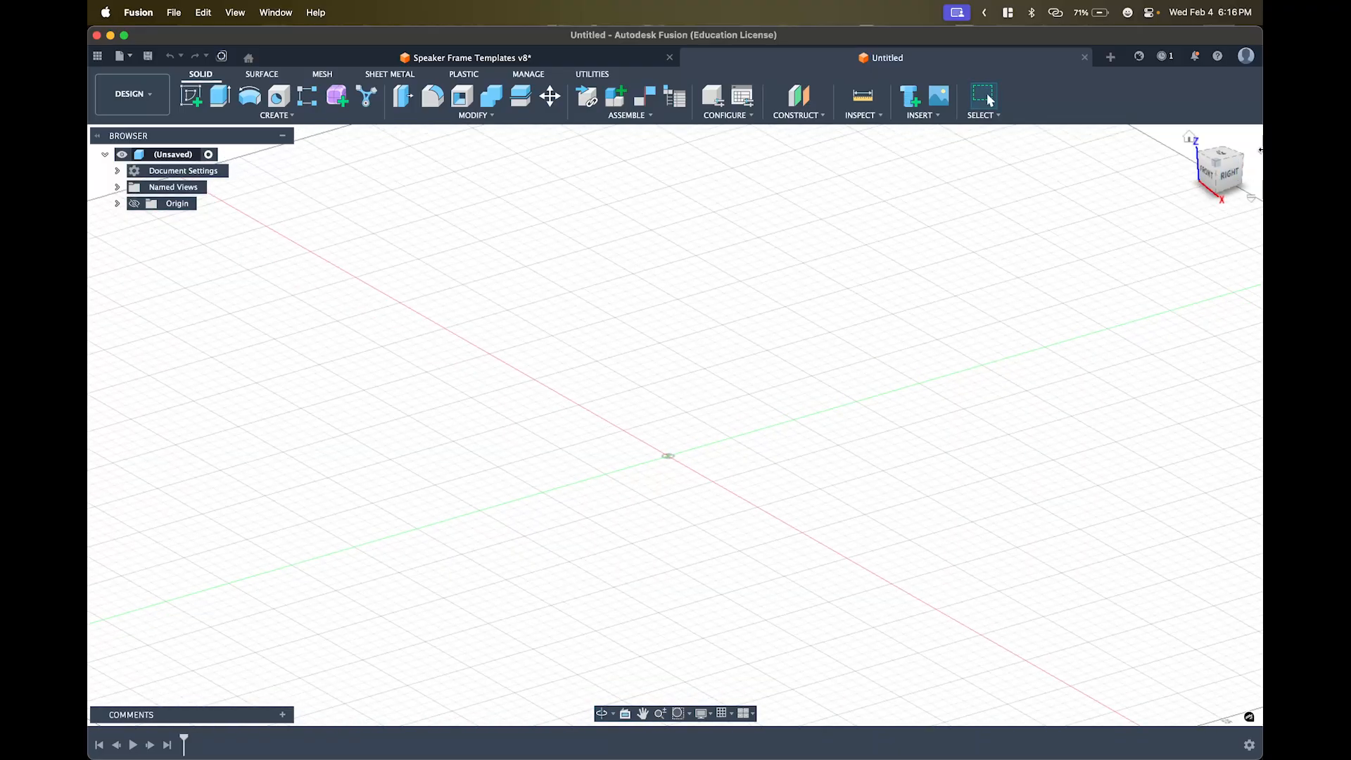
pyautogui.scroll(2, 1200, 156)
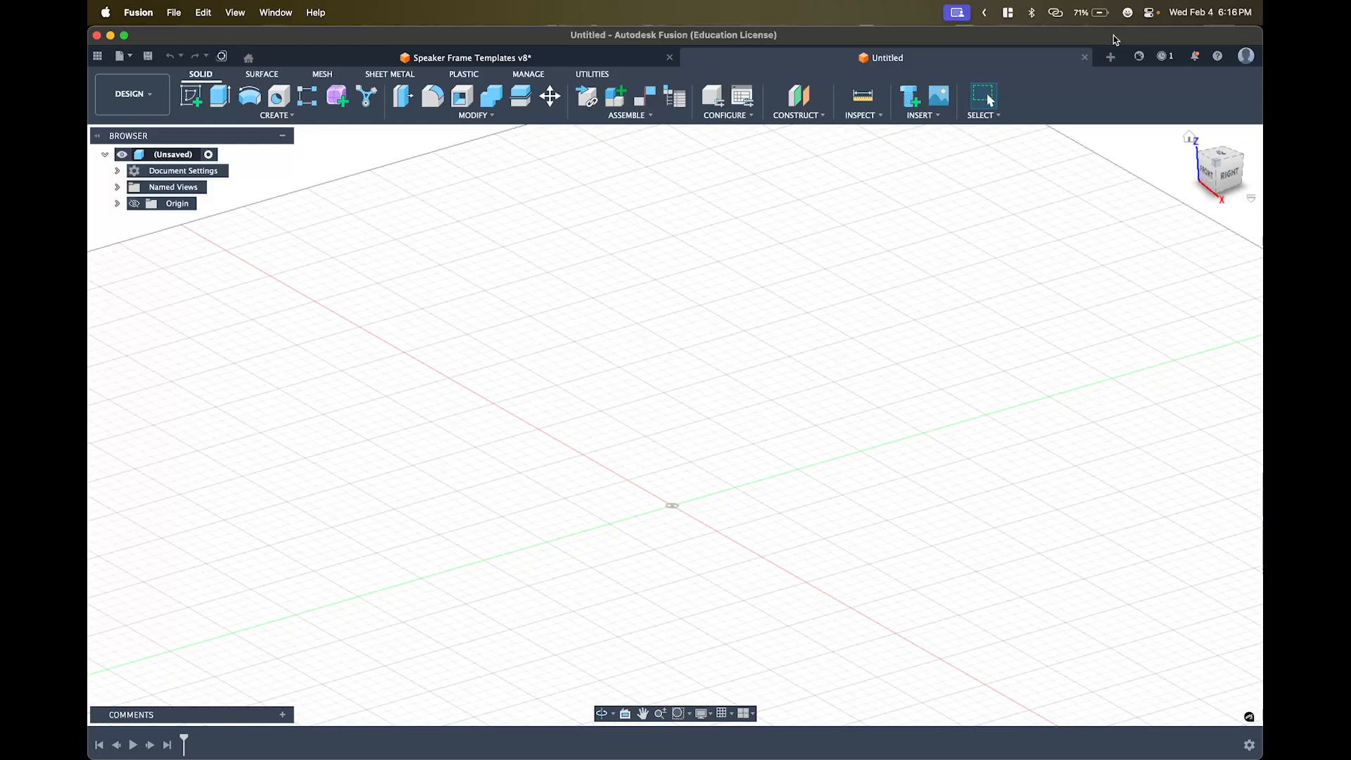
pyautogui.click(1246, 55)
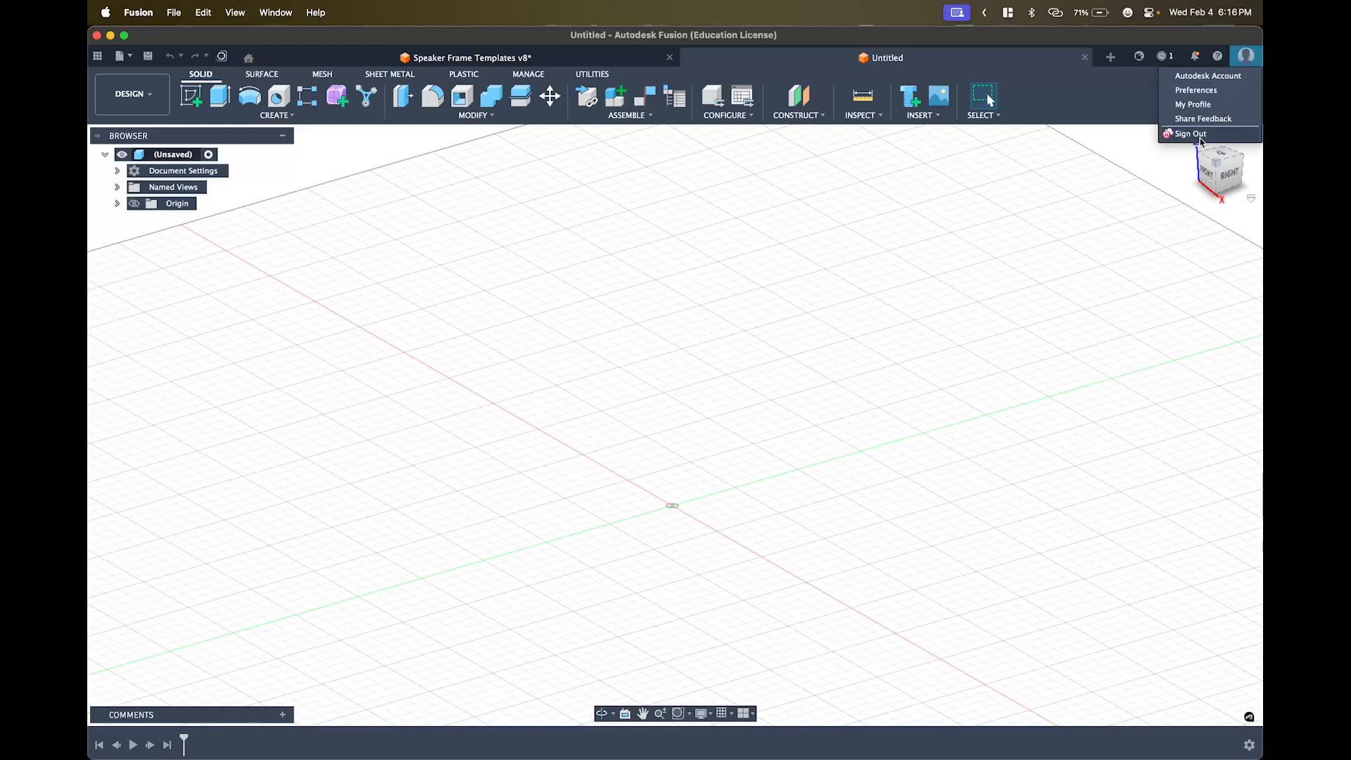
pyautogui.click(1205, 92)
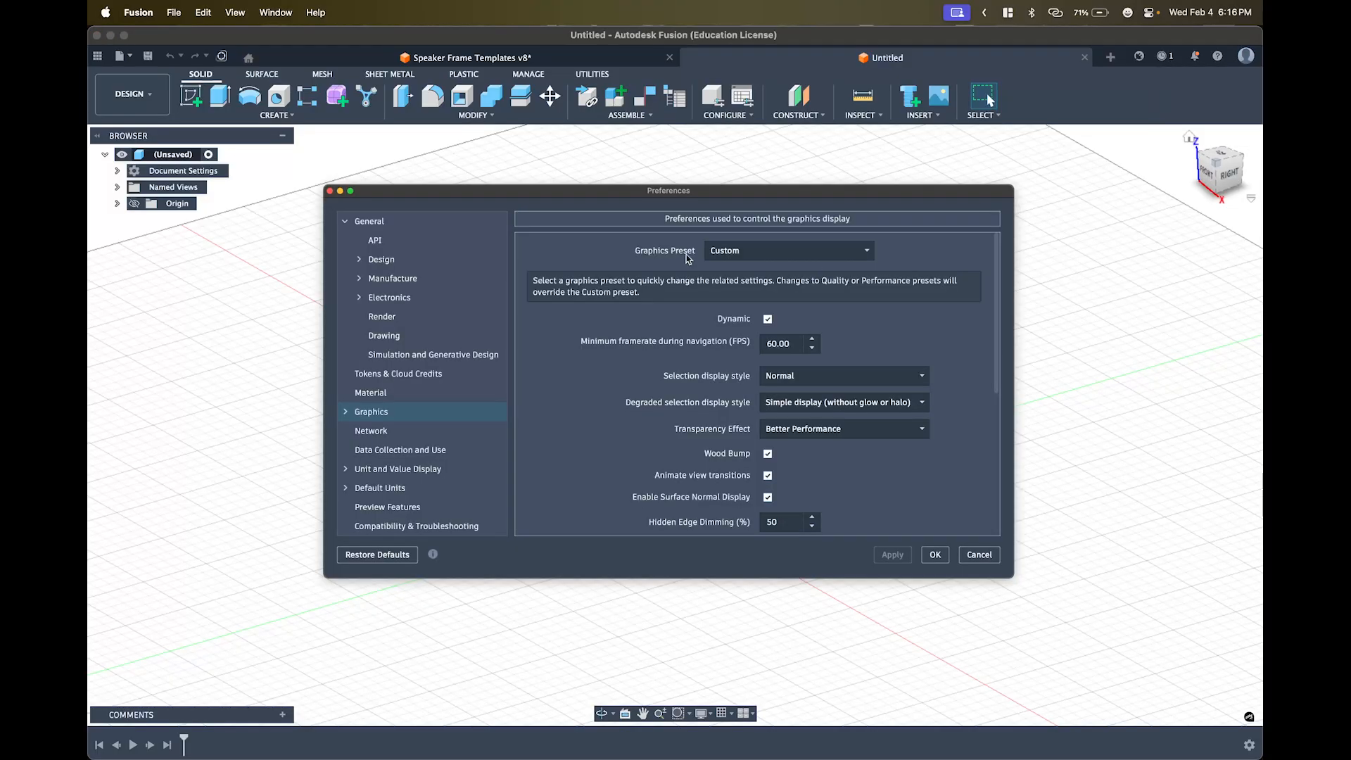
# - Review the General default modeling orientation, leave it at Z up, and cancel Preferences
pyautogui.click(429, 224)
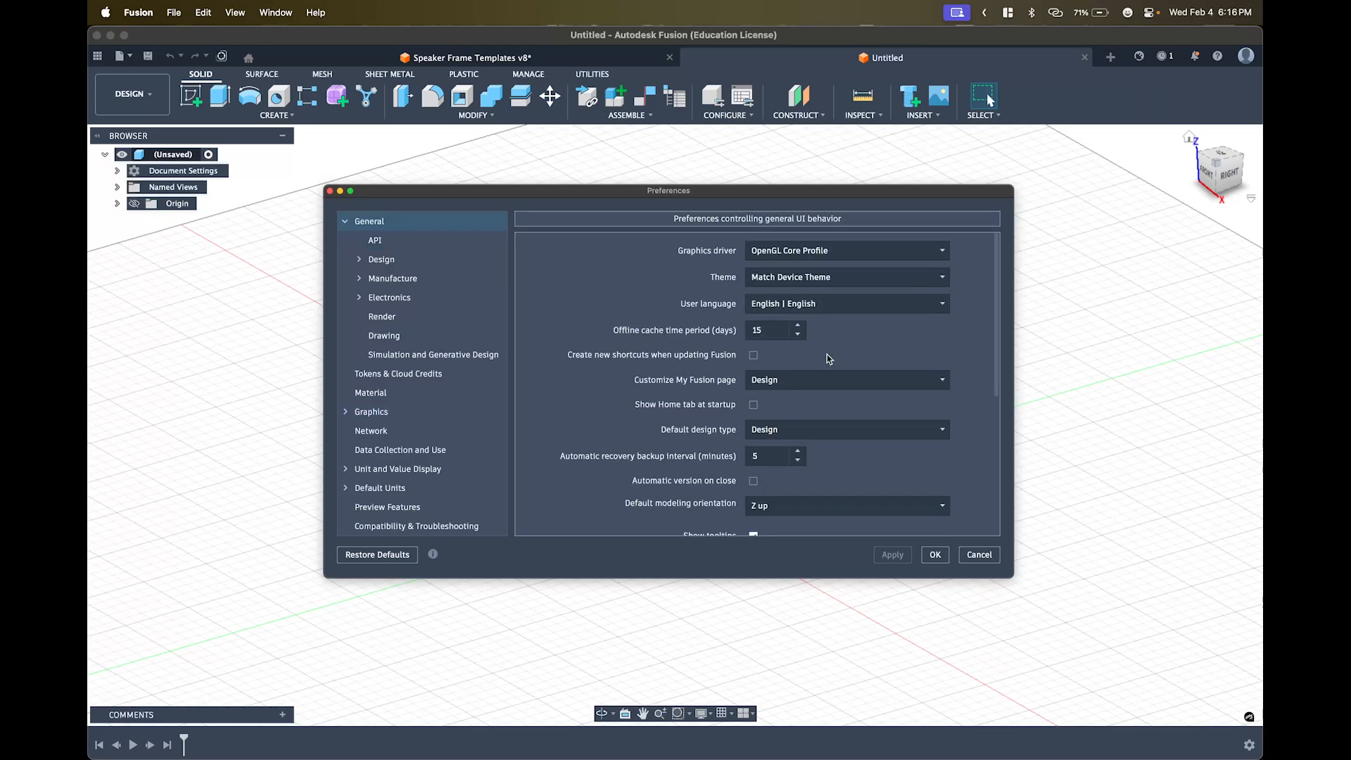
pyautogui.scroll(-5, 820, 359)
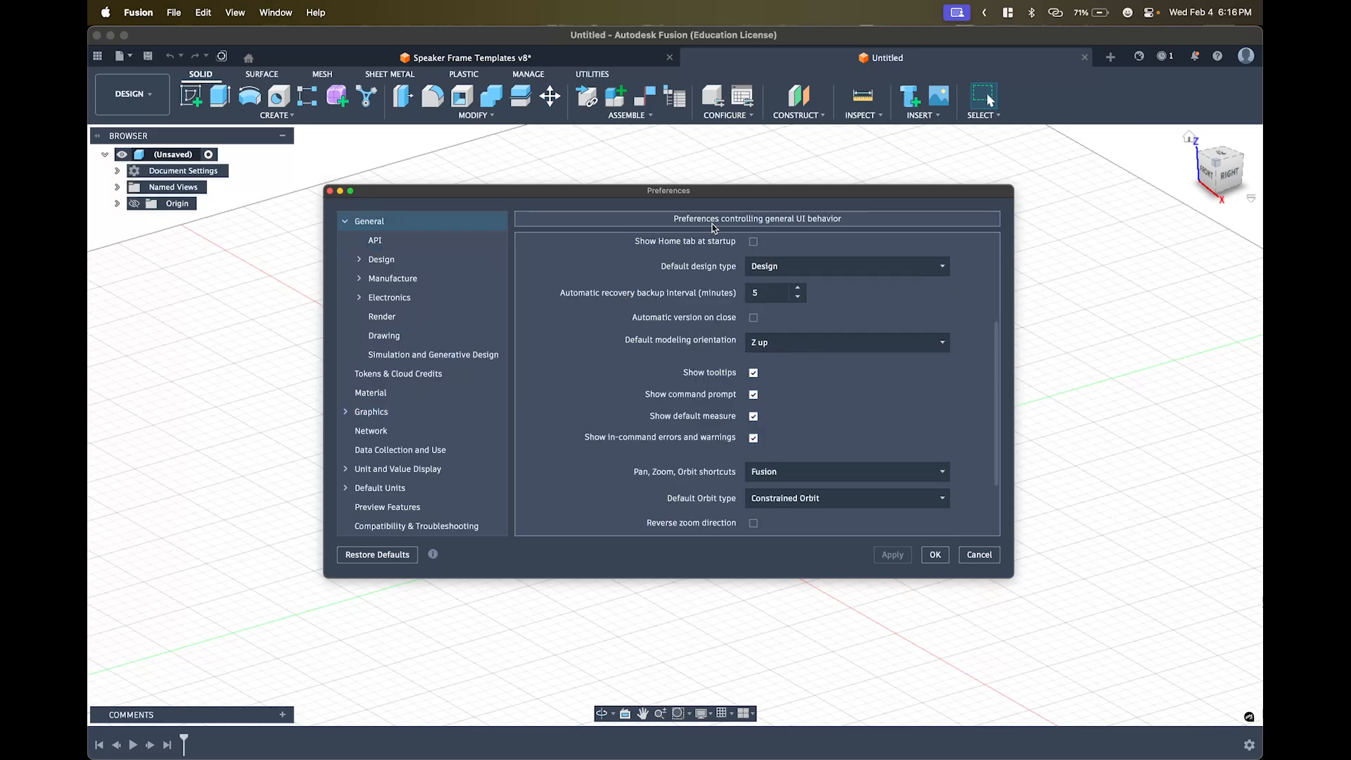
pyautogui.click(760, 346)
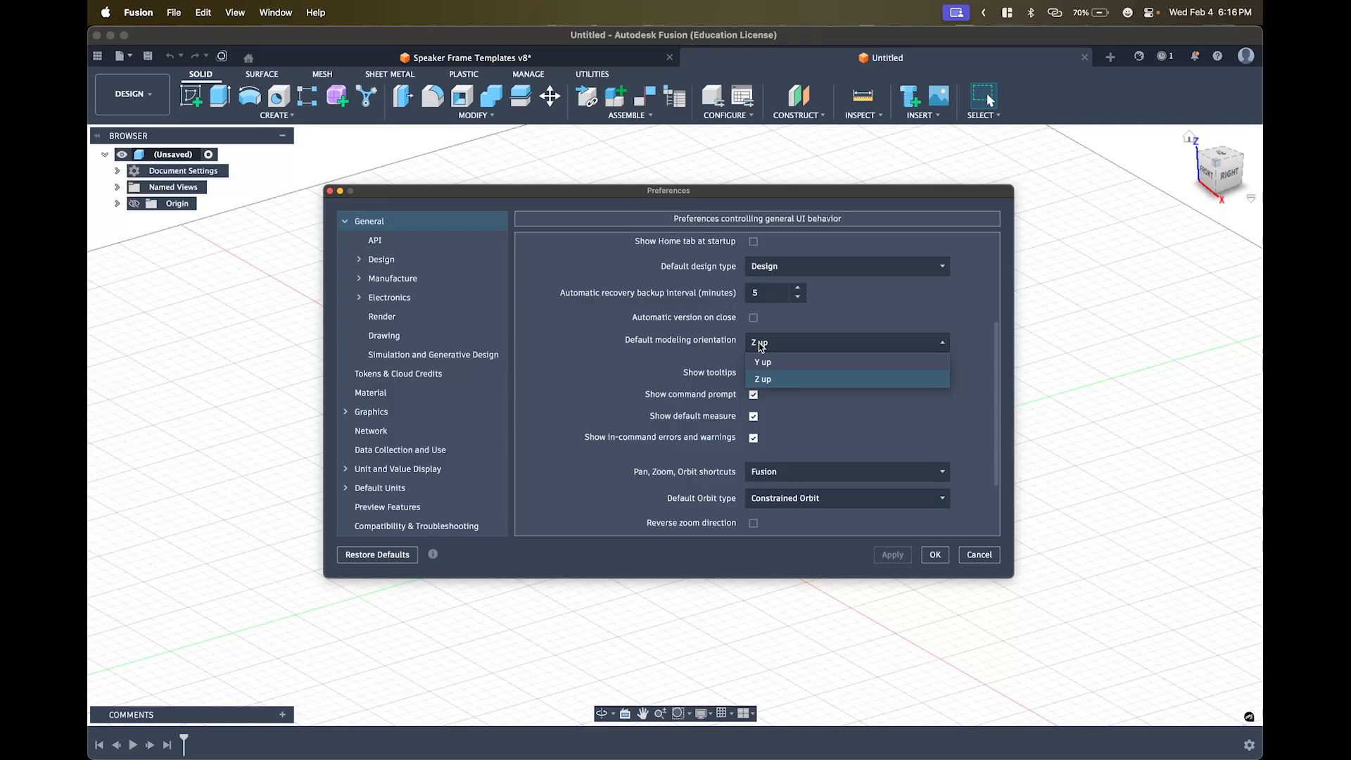
pyautogui.click(990, 554)
pyautogui.click(980, 555)
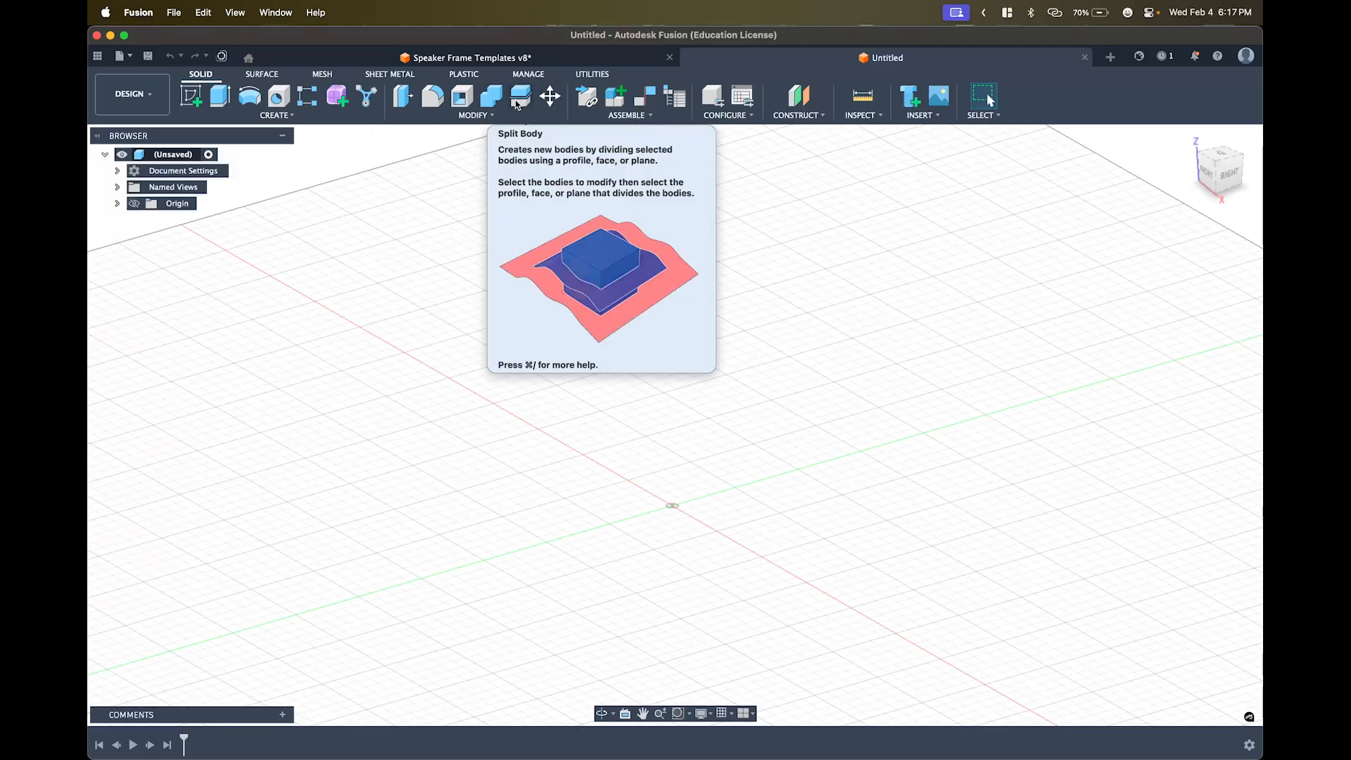
pyautogui.click(274, 115)
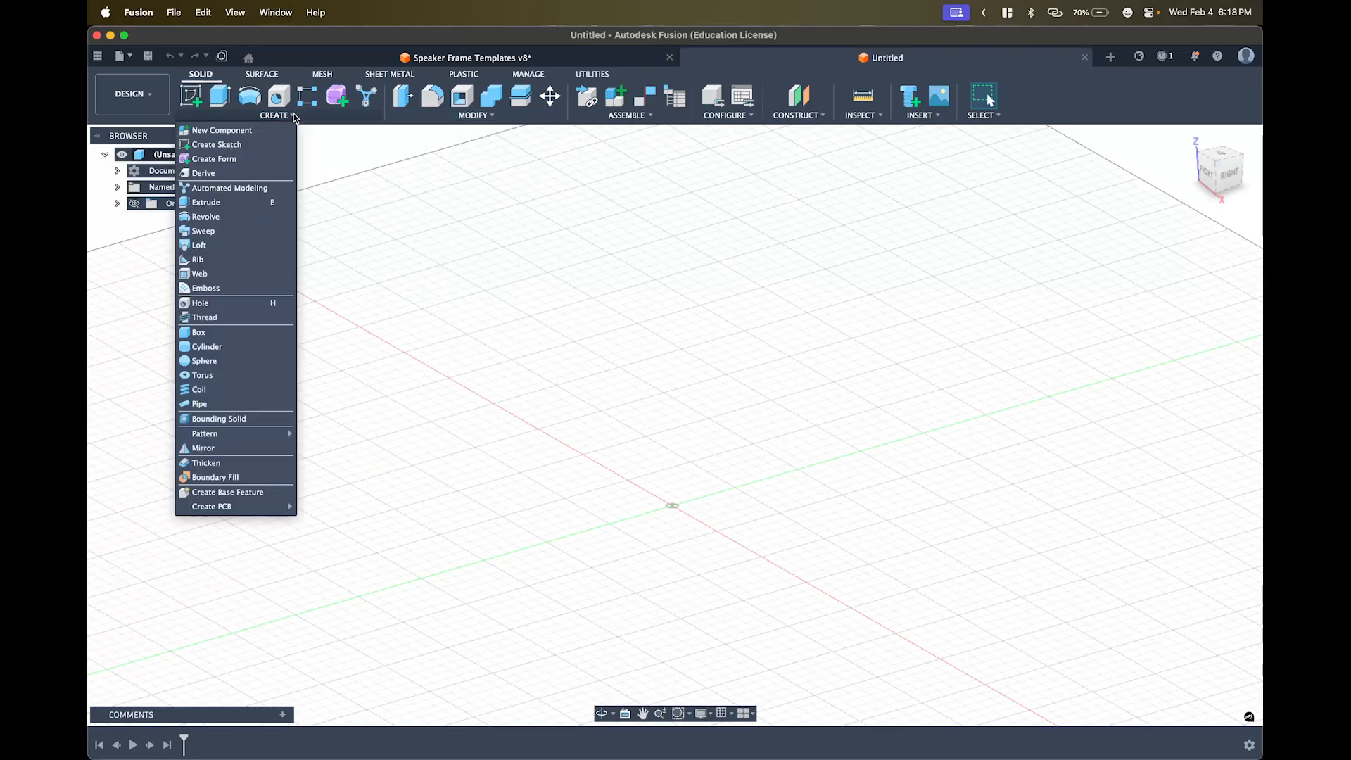
pyautogui.click(284, 205)
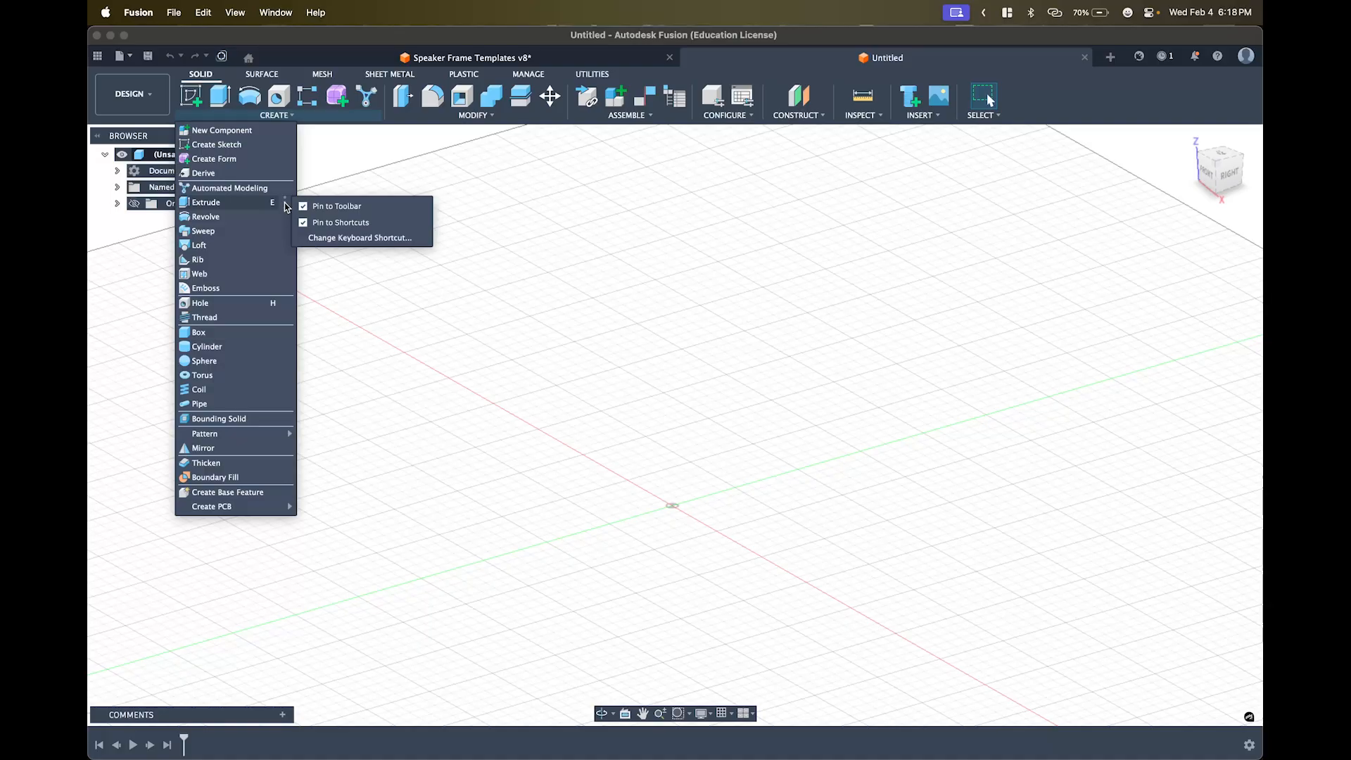
pyautogui.click(369, 243)
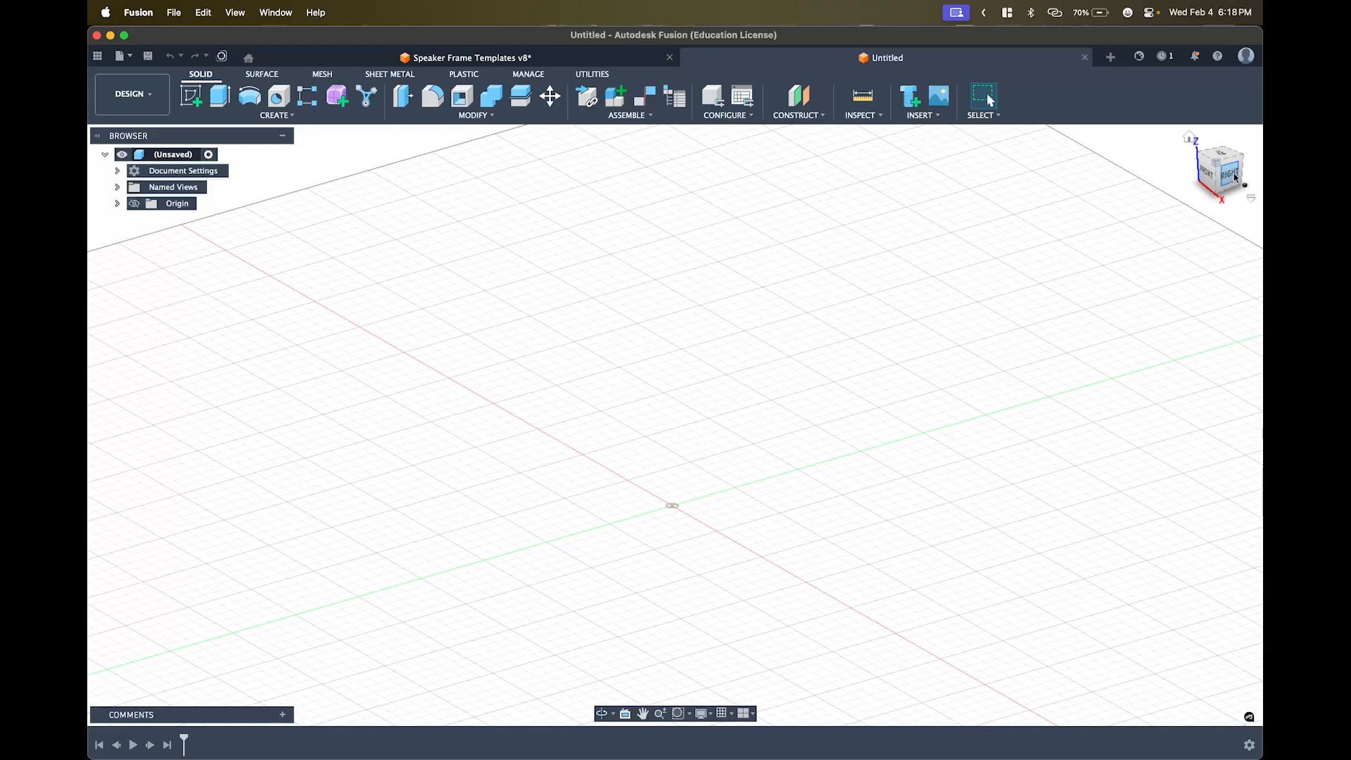
# - Step the ViewCube through right, back and corner views, ending on the FRONT face
pyautogui.moveTo(1233, 177); pyautogui.dragTo(1189, 251)
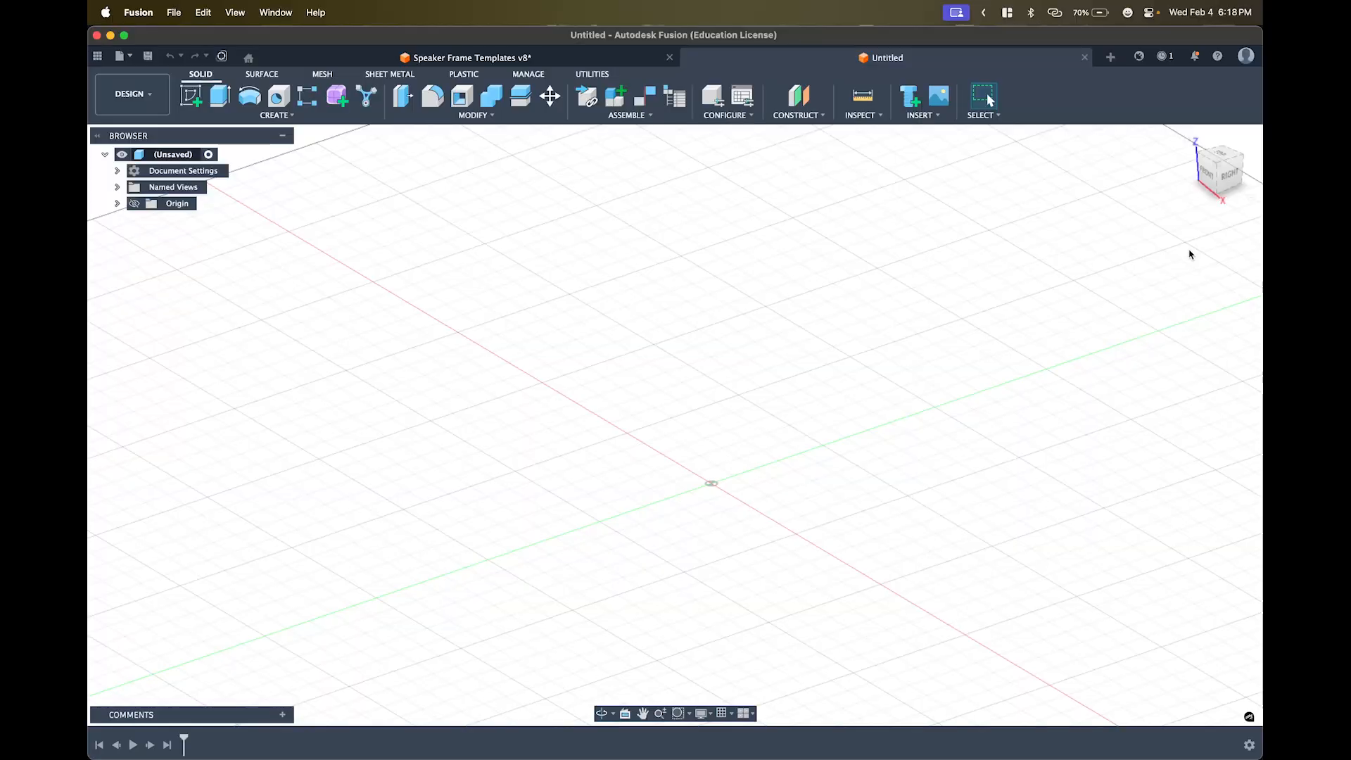
pyautogui.click(1233, 177)
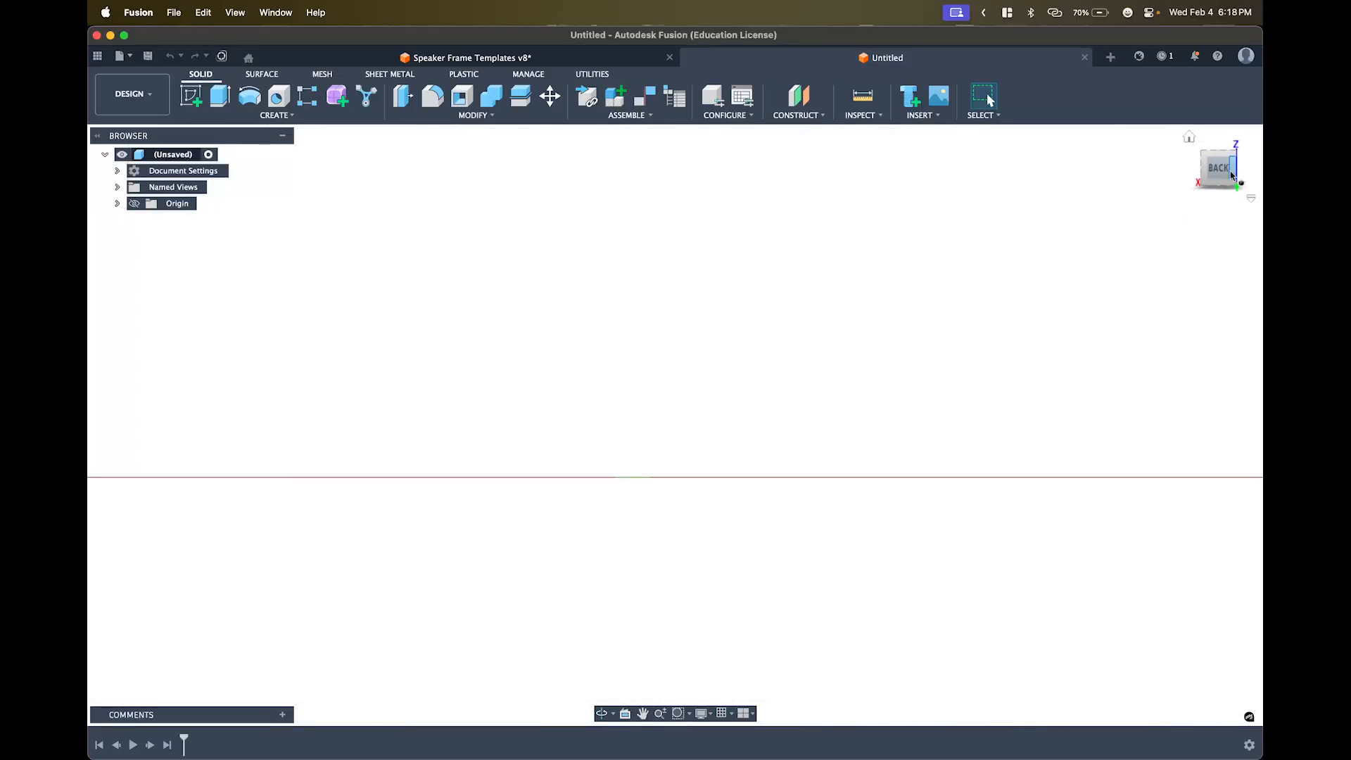
pyautogui.click(1235, 171)
pyautogui.click(1221, 159)
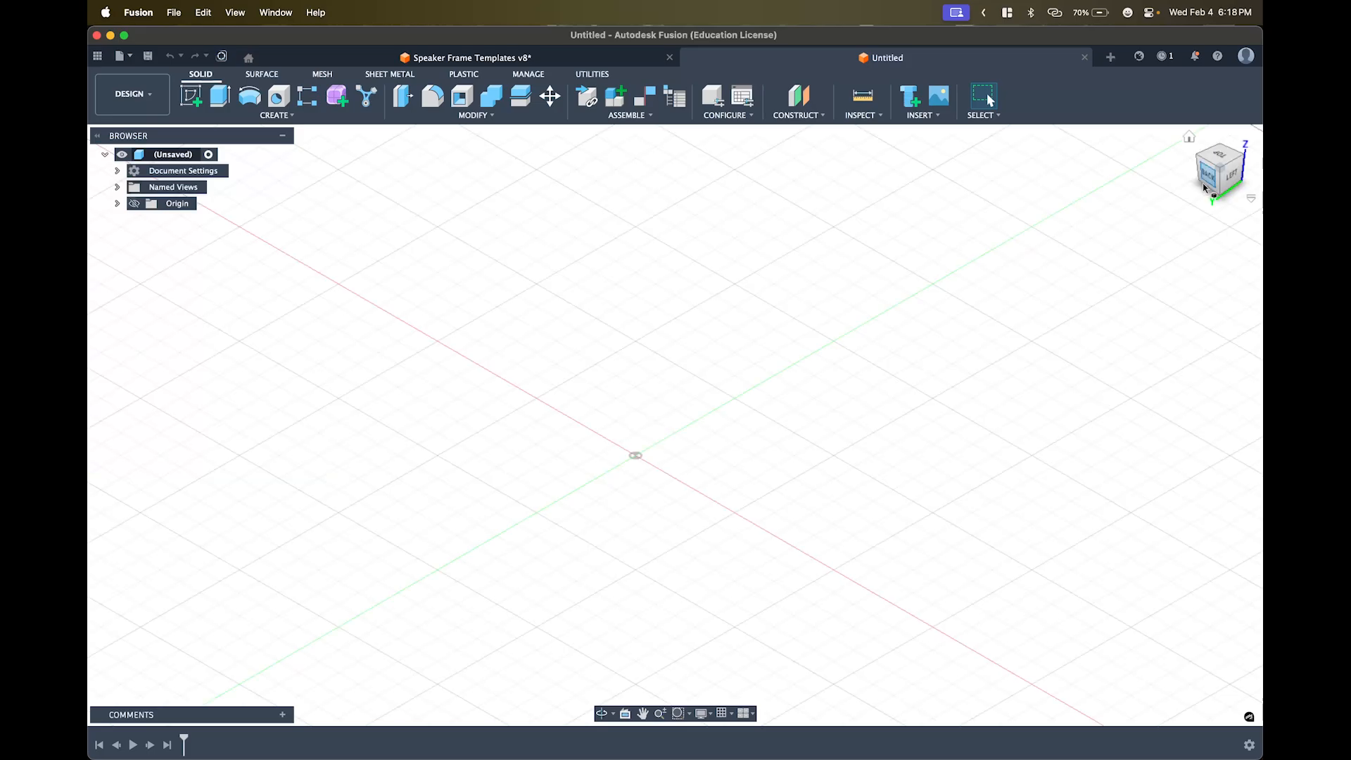
pyautogui.click(1211, 181)
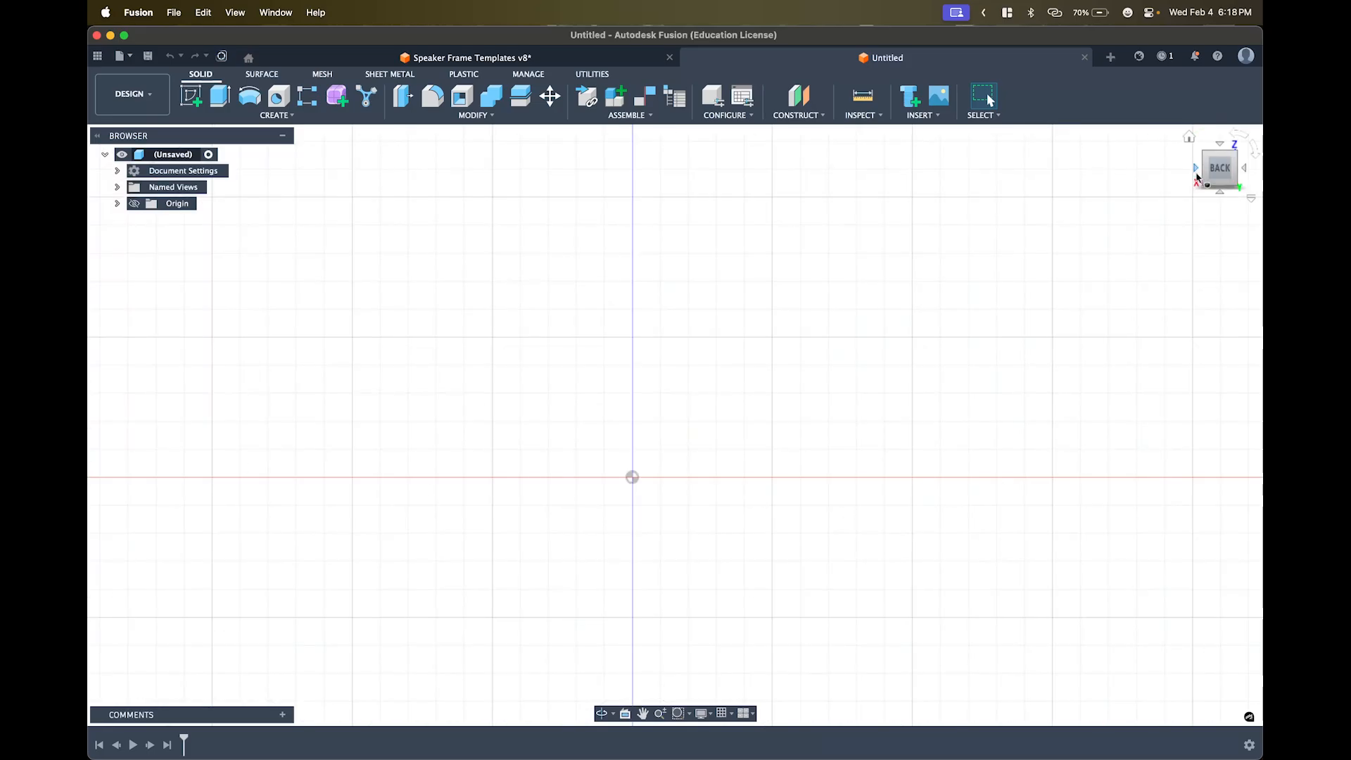
pyautogui.click(1195, 170)
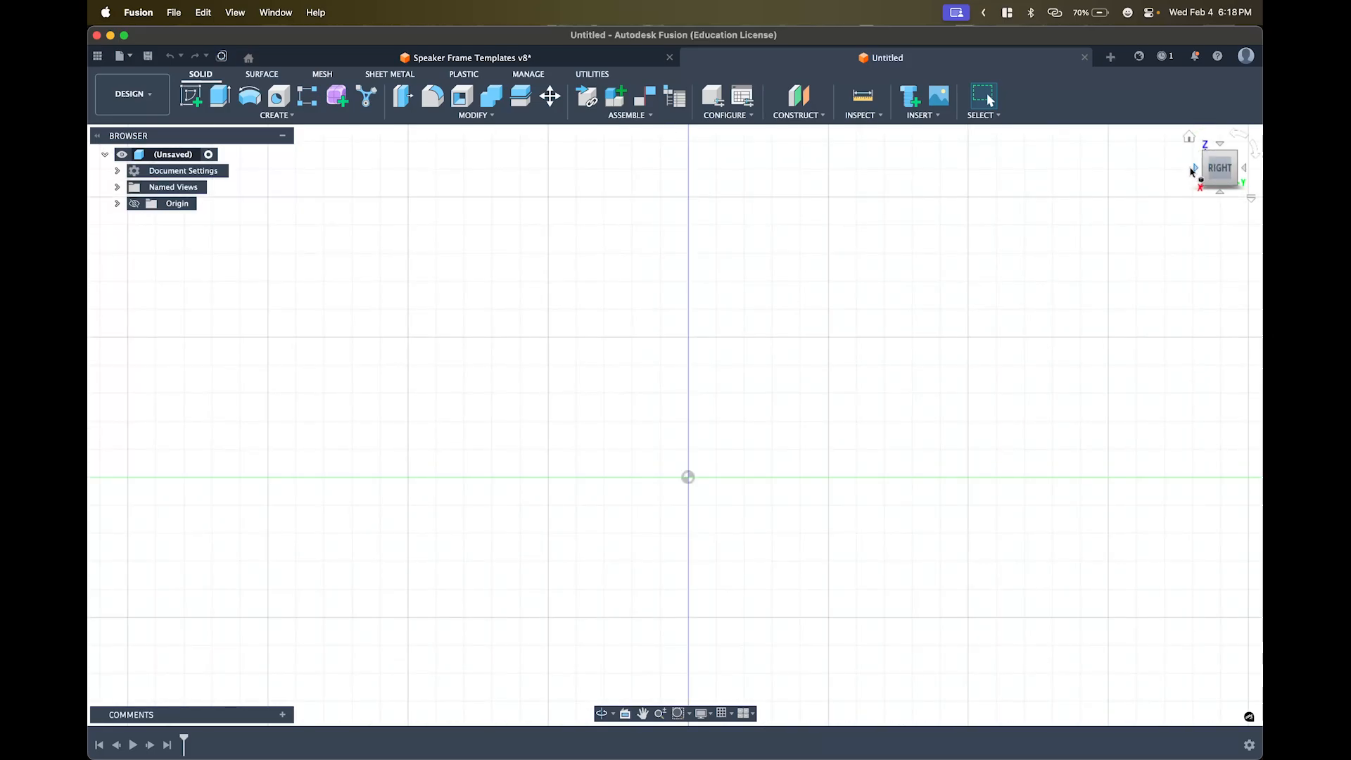
pyautogui.click(1196, 171)
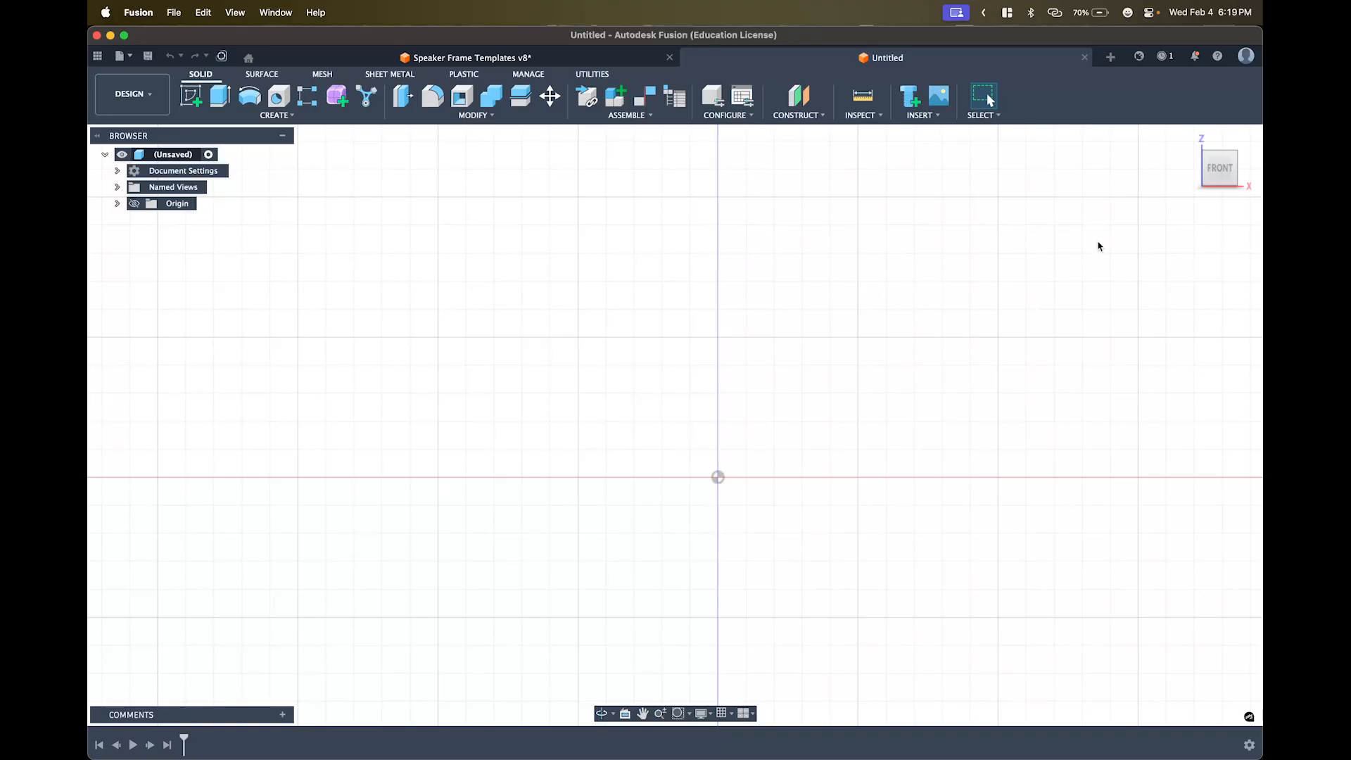
pyautogui.moveTo(1224, 169)
# - In Document Settings, change the units to inch (in) with the ouncemass unit system
pyautogui.click(116, 172)
pyautogui.click(117, 172)
pyautogui.click(118, 171)
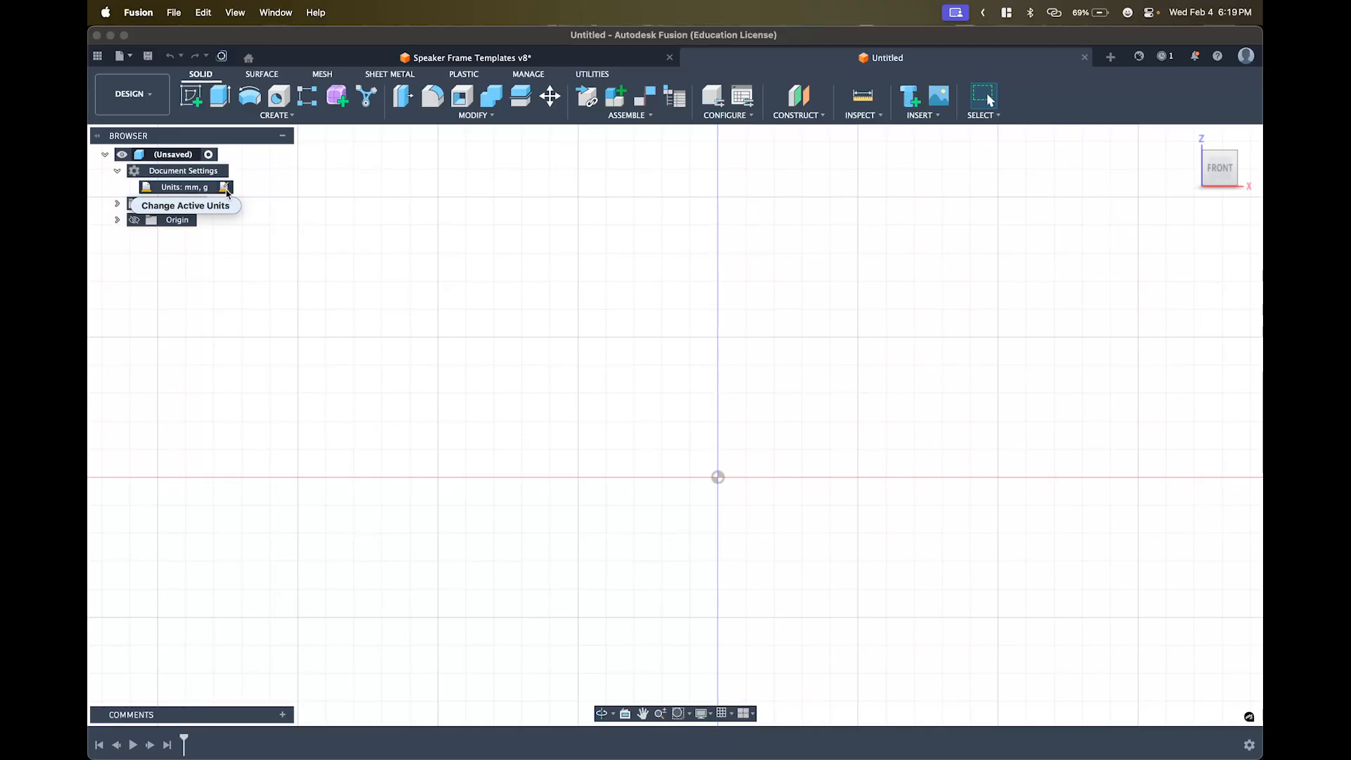
pyautogui.click(225, 189)
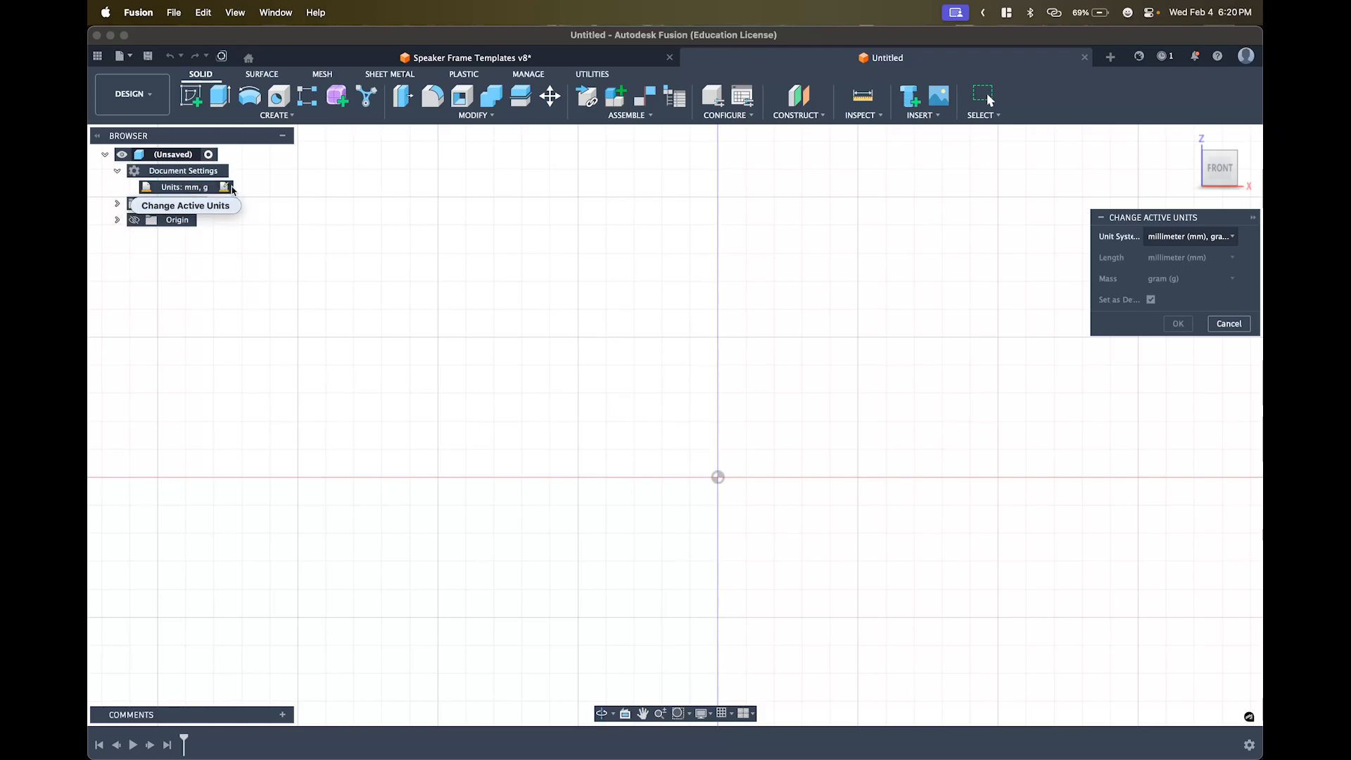
pyautogui.click(1172, 238)
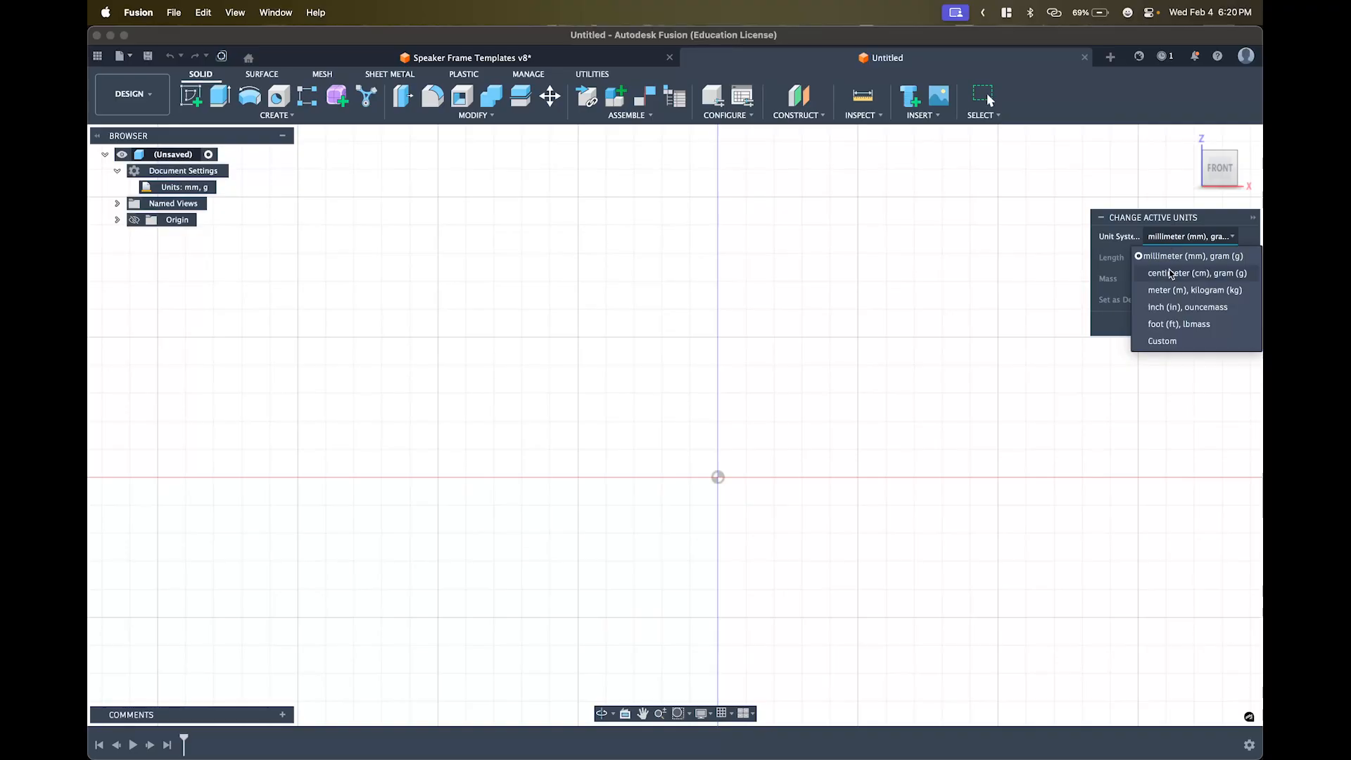
pyautogui.click(1170, 310)
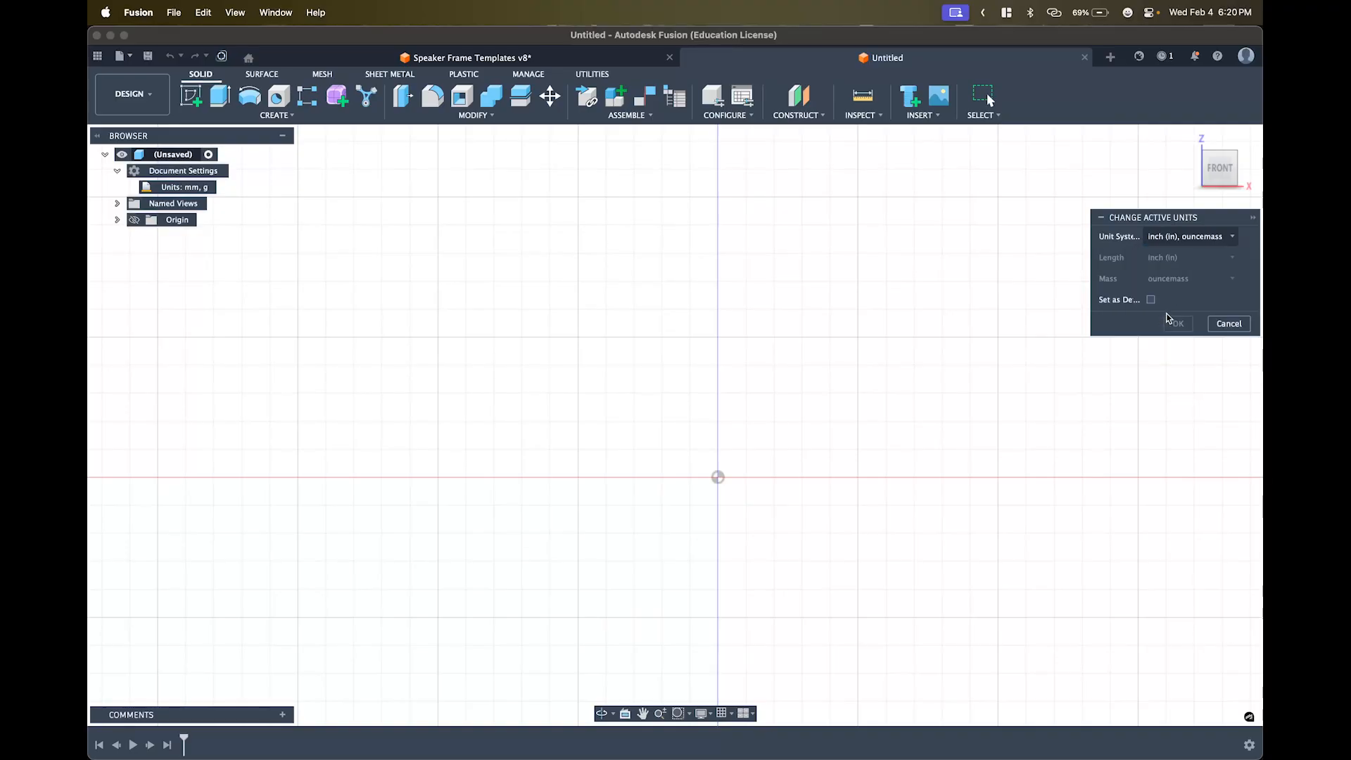
pyautogui.click(1072, 391)
pyautogui.hscroll(1, 1072, 391)
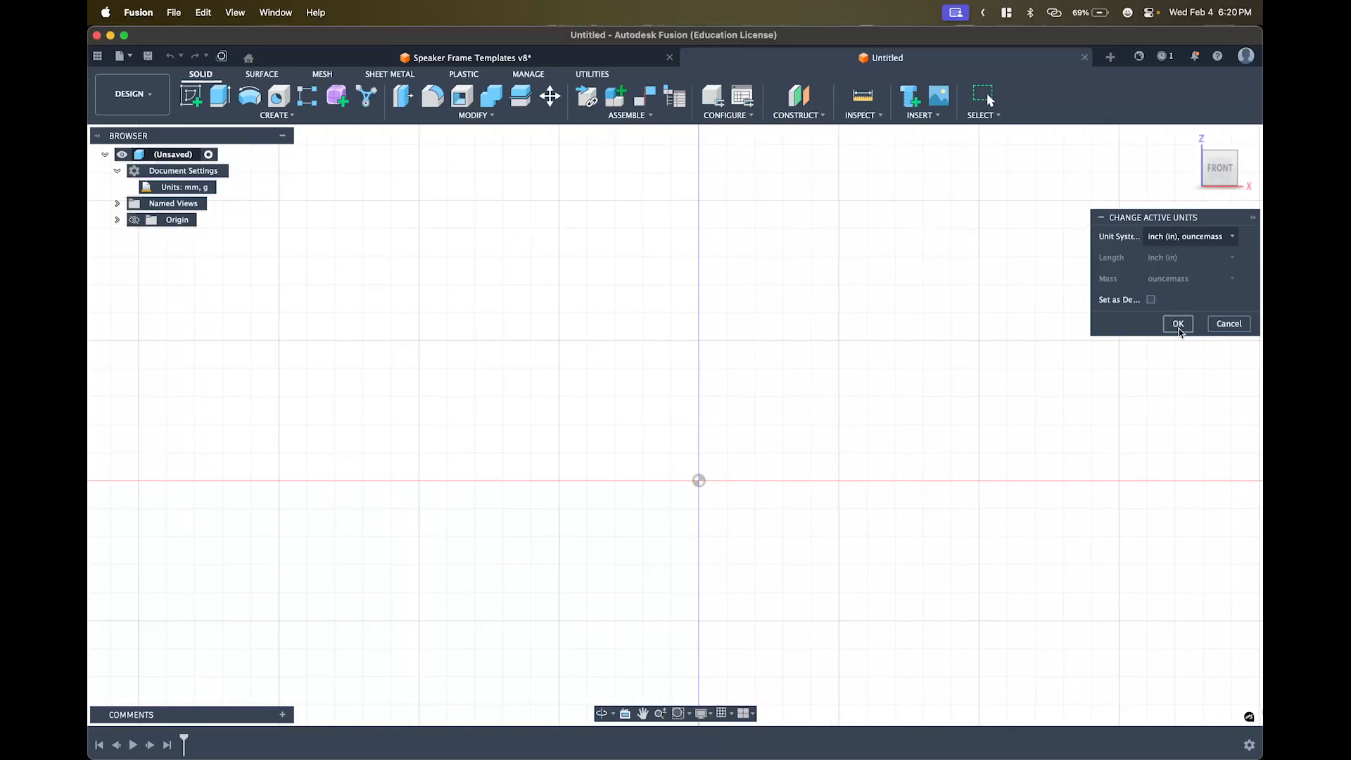
pyautogui.click(1179, 327)
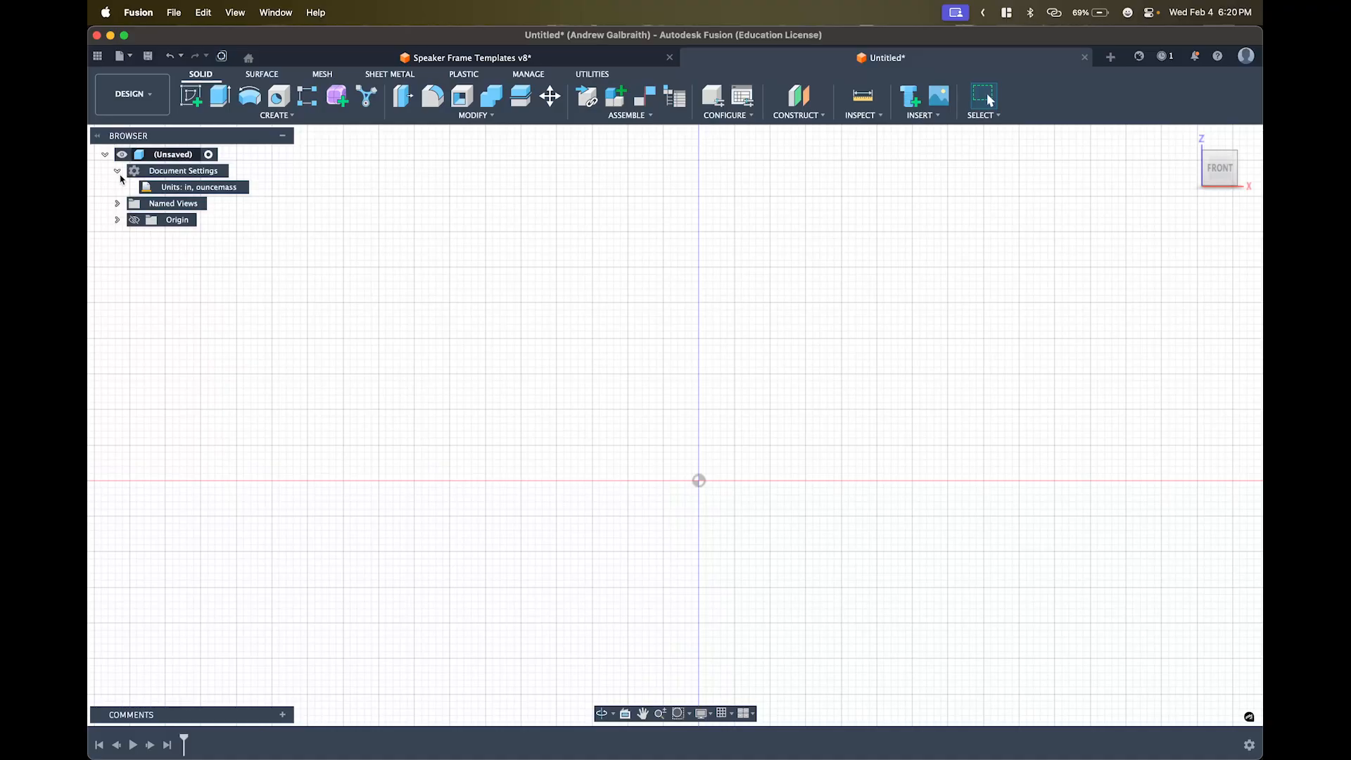
# - Switch to Speaker Frame Templates v8 in the Design workspace, showing both speaker frames
pyautogui.moveTo(253, 188)
pyautogui.click(510, 56)
pyautogui.click(131, 94)
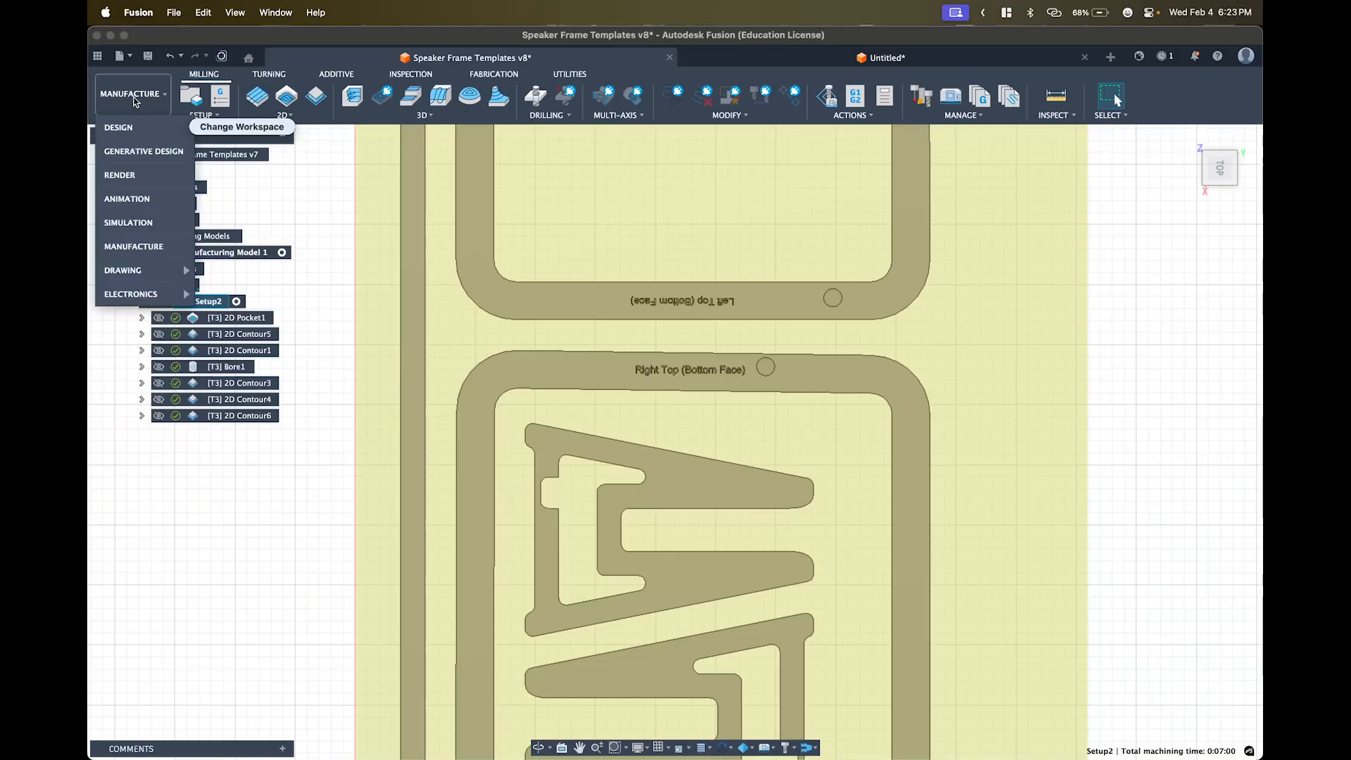
pyautogui.click(123, 128)
pyautogui.scroll(1, 636, 253)
pyautogui.scroll(-4, 636, 254)
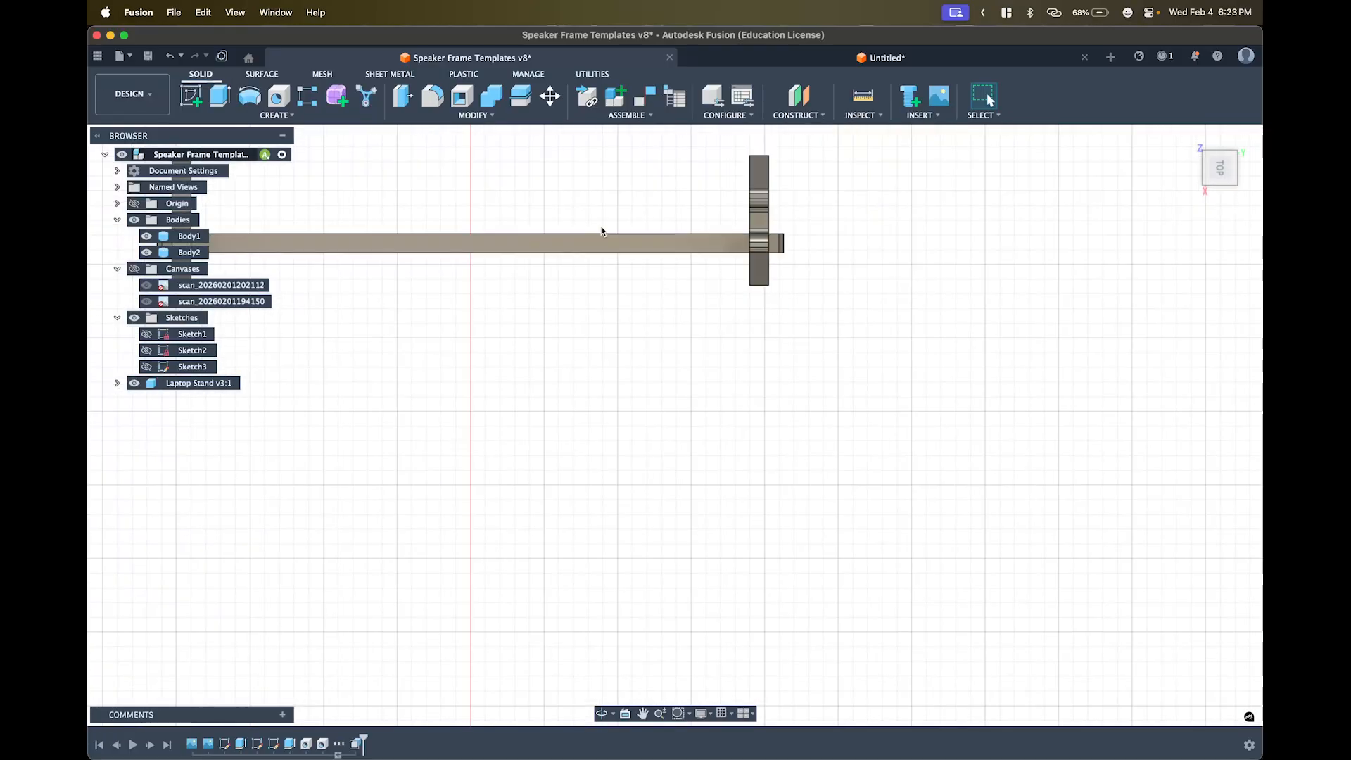
pyautogui.scroll(-6, 603, 253)
pyautogui.scroll(1, 603, 285)
pyautogui.moveTo(603, 281); pyautogui.dragTo(666, 496, button='middle')
pyautogui.scroll(4, 705, 417)
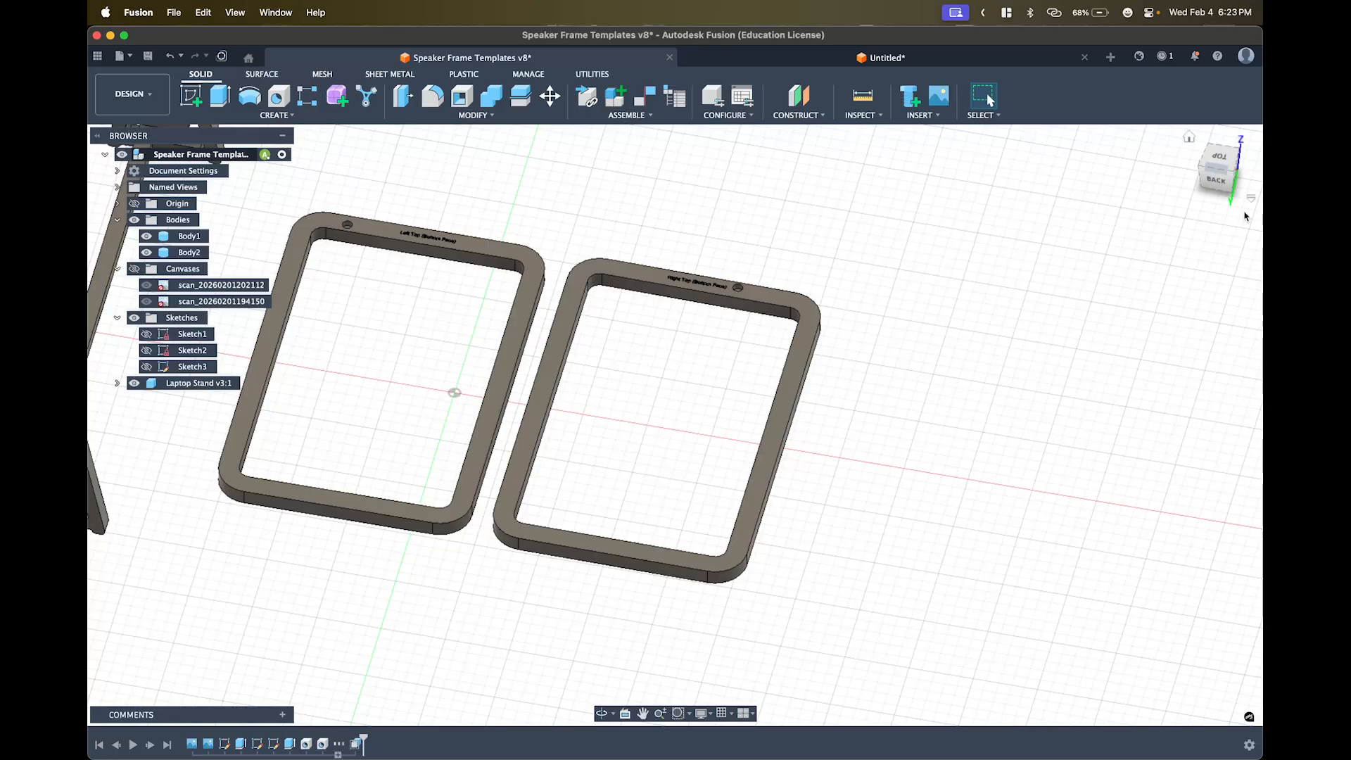
pyautogui.scroll(3, 745, 321)
pyautogui.scroll(-2, 789, 304)
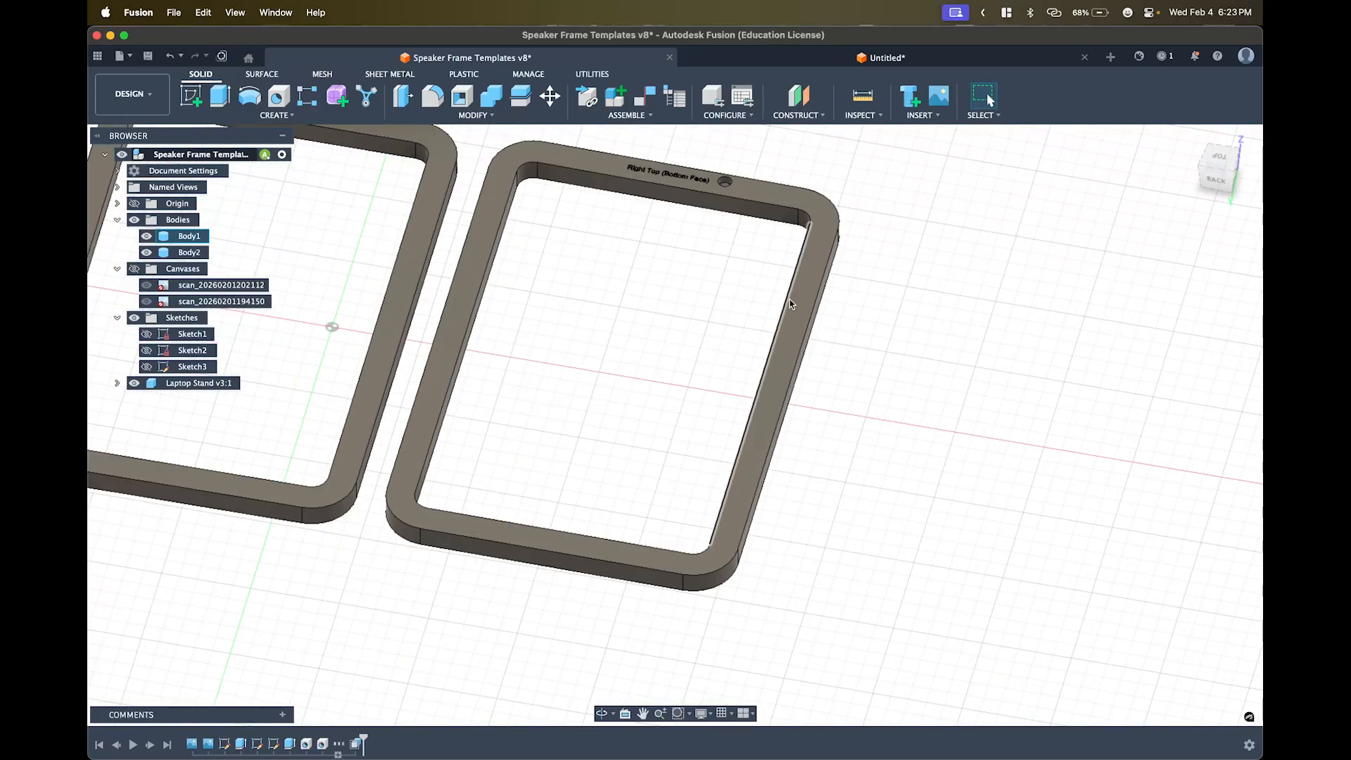
pyautogui.scroll(-3, 763, 270)
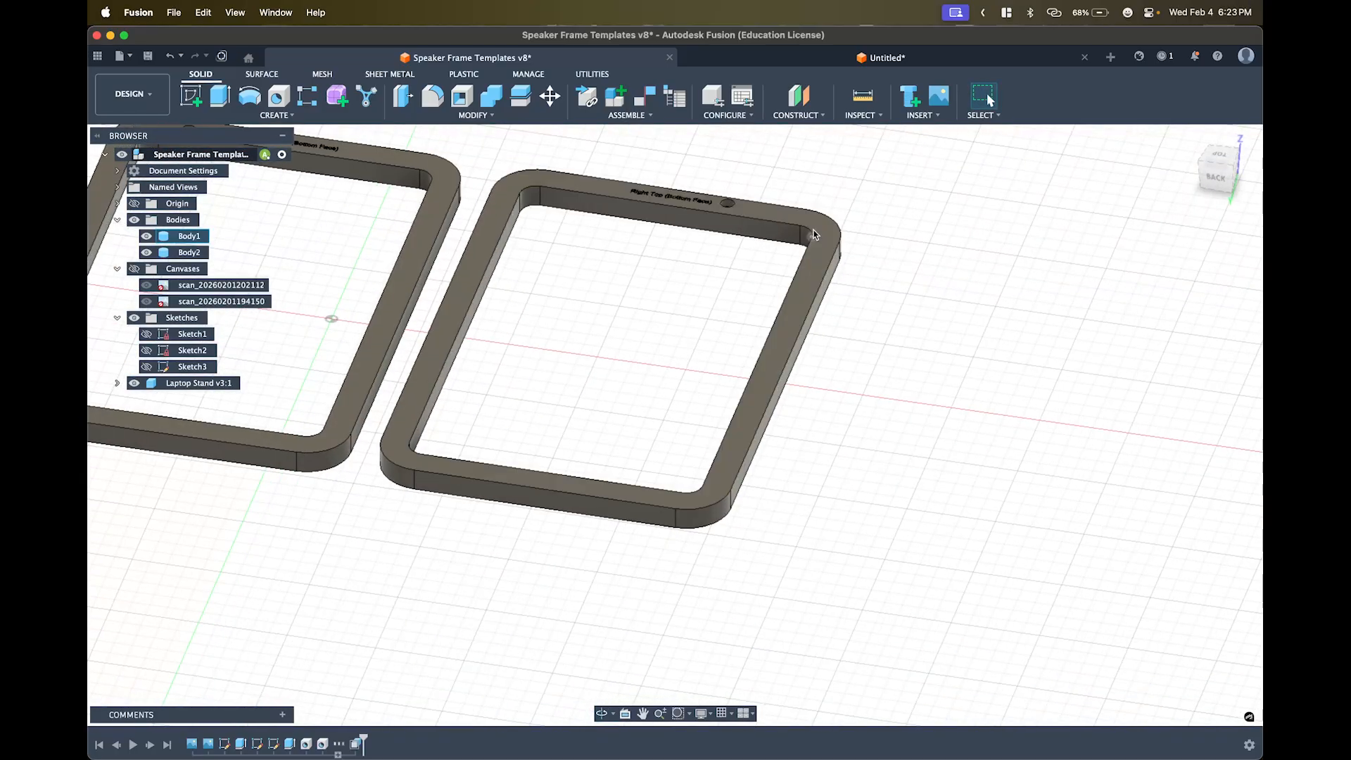
# - Select the right frame's top face and start an Extrude
pyautogui.click(828, 233)
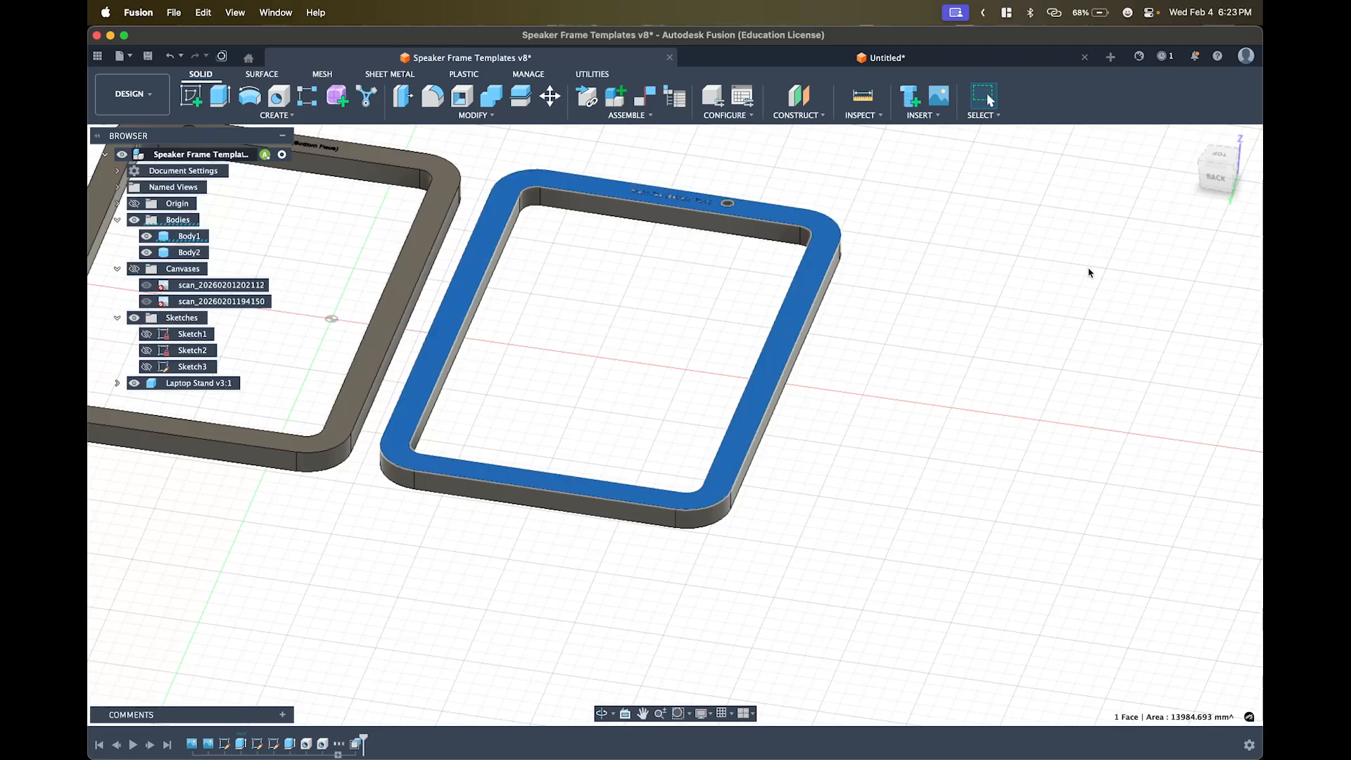
pyautogui.scroll(-1, 1055, 317)
pyautogui.press('w')
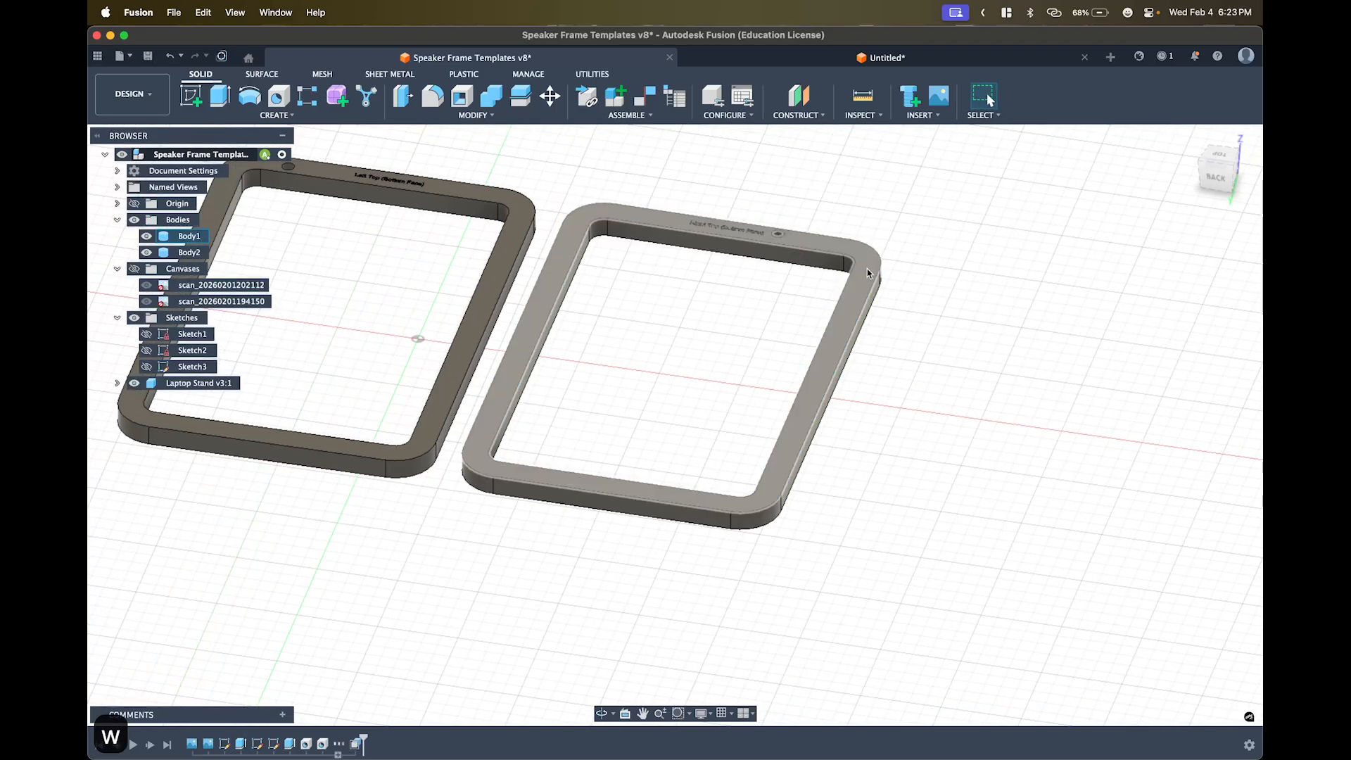
pyautogui.press('e')
pyautogui.scroll(3, 958, 310)
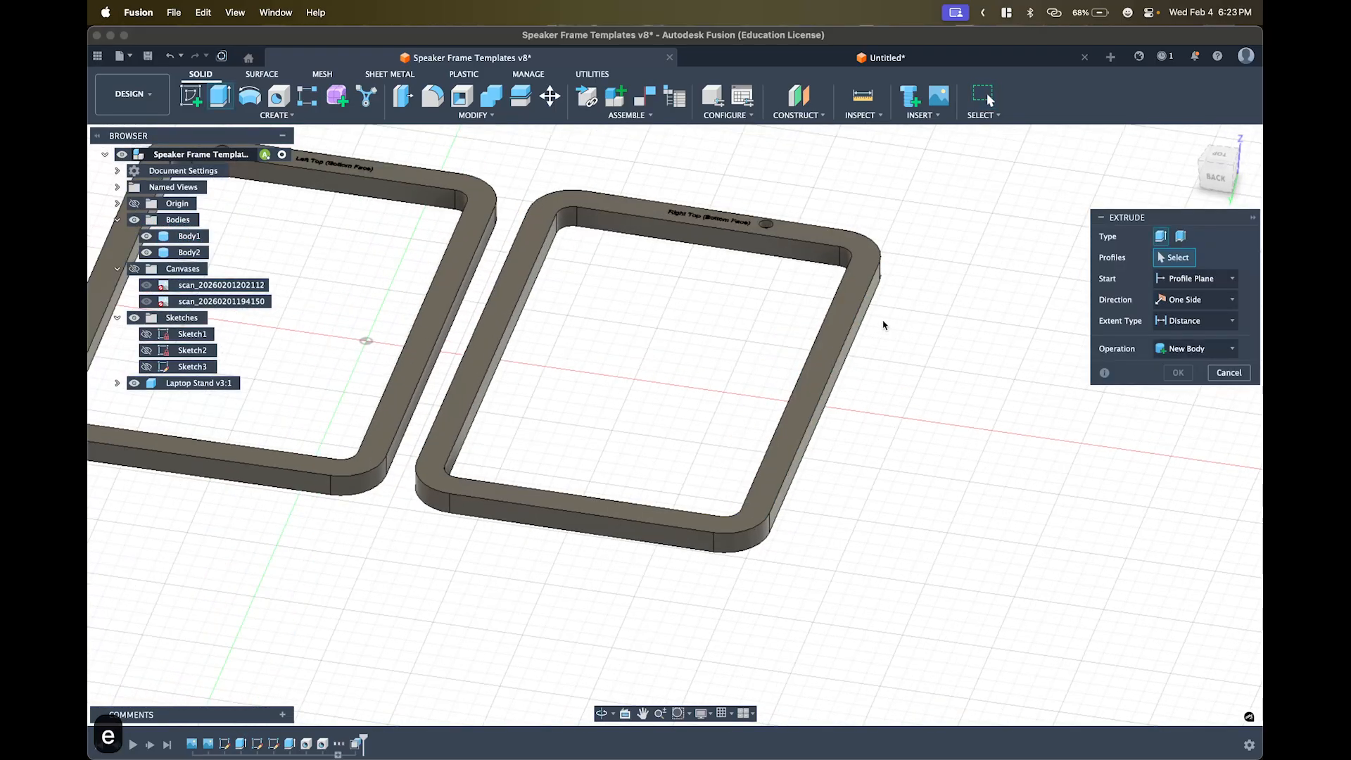
# - Extrude the right frame's top face 0.5 in, then undo that extrusion
pyautogui.click(942, 304)
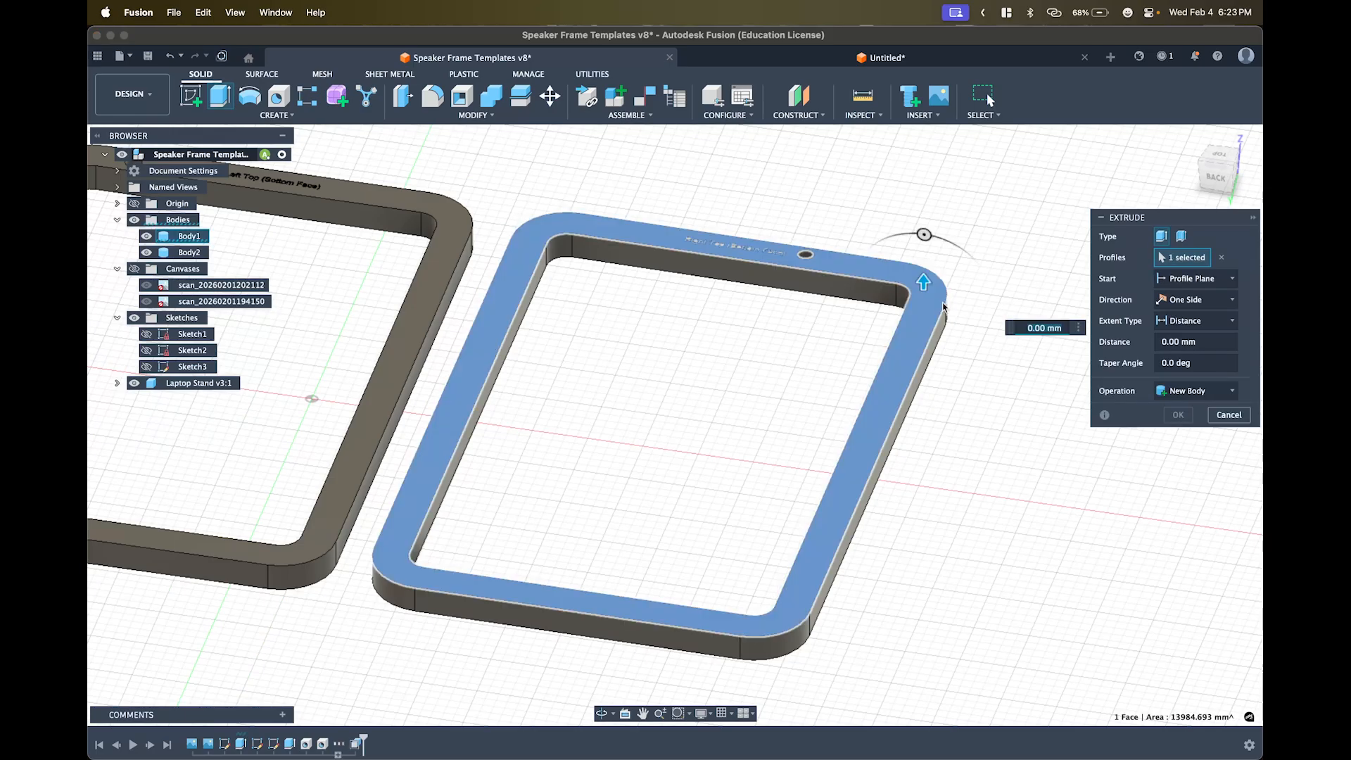
pyautogui.write('0.6')
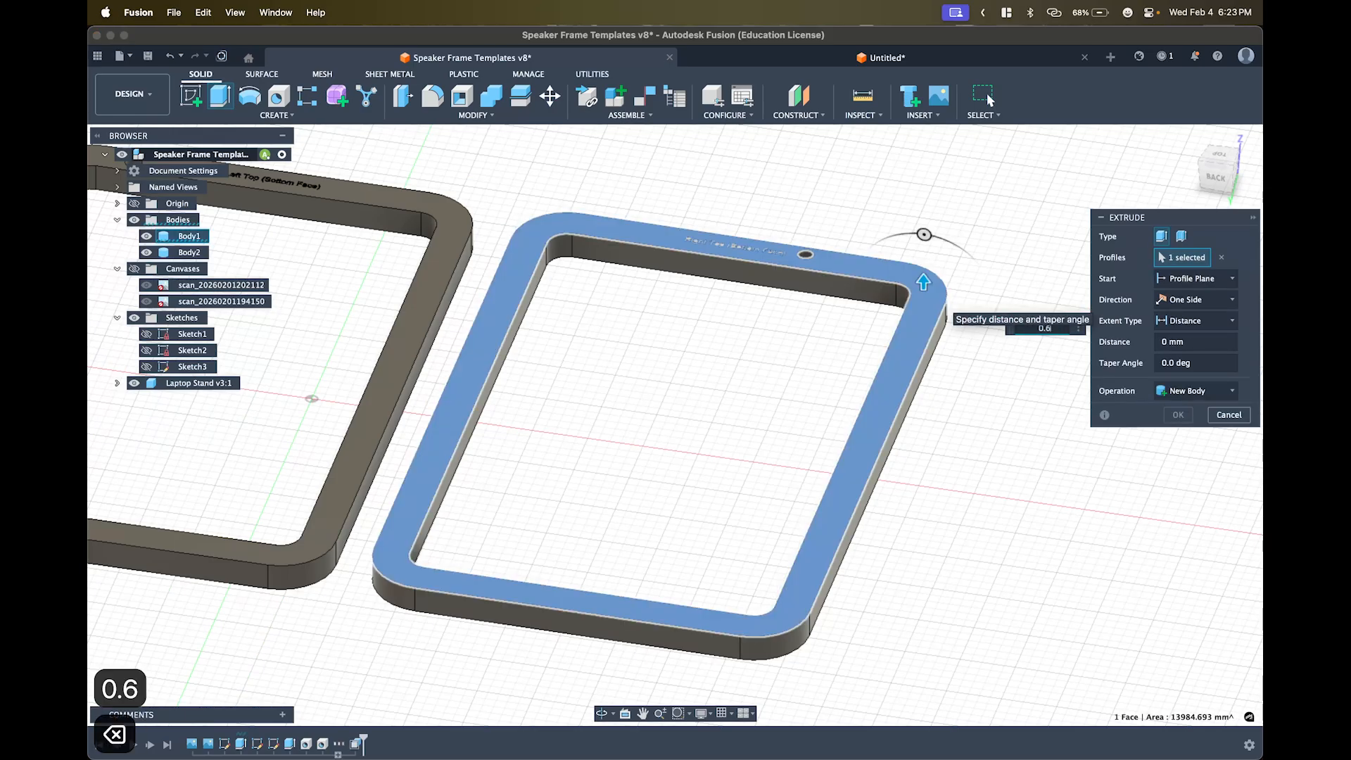
pyautogui.press('BackSpace')
pyautogui.write('5"')
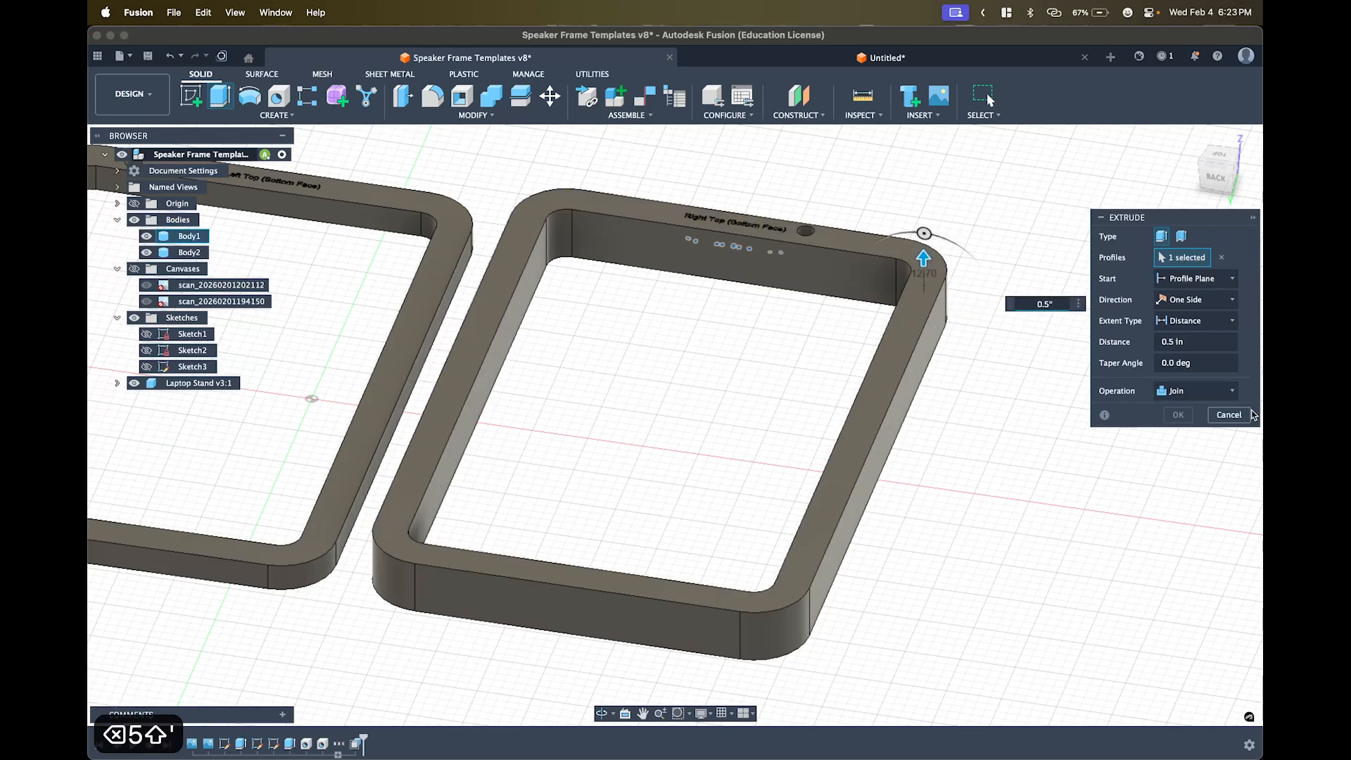
pyautogui.moveTo(1084, 474); pyautogui.dragTo(1061, 487, button='middle')
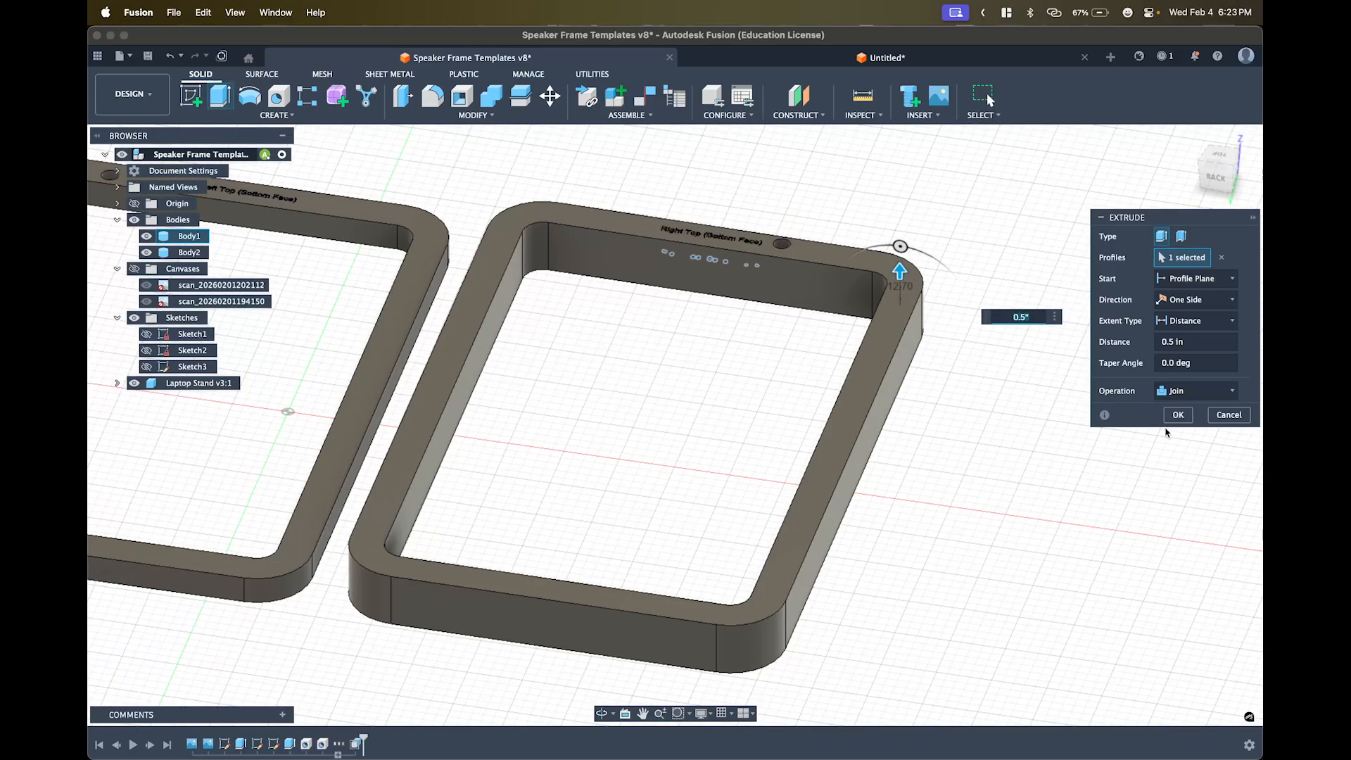
pyautogui.click(1177, 415)
pyautogui.press('Return')
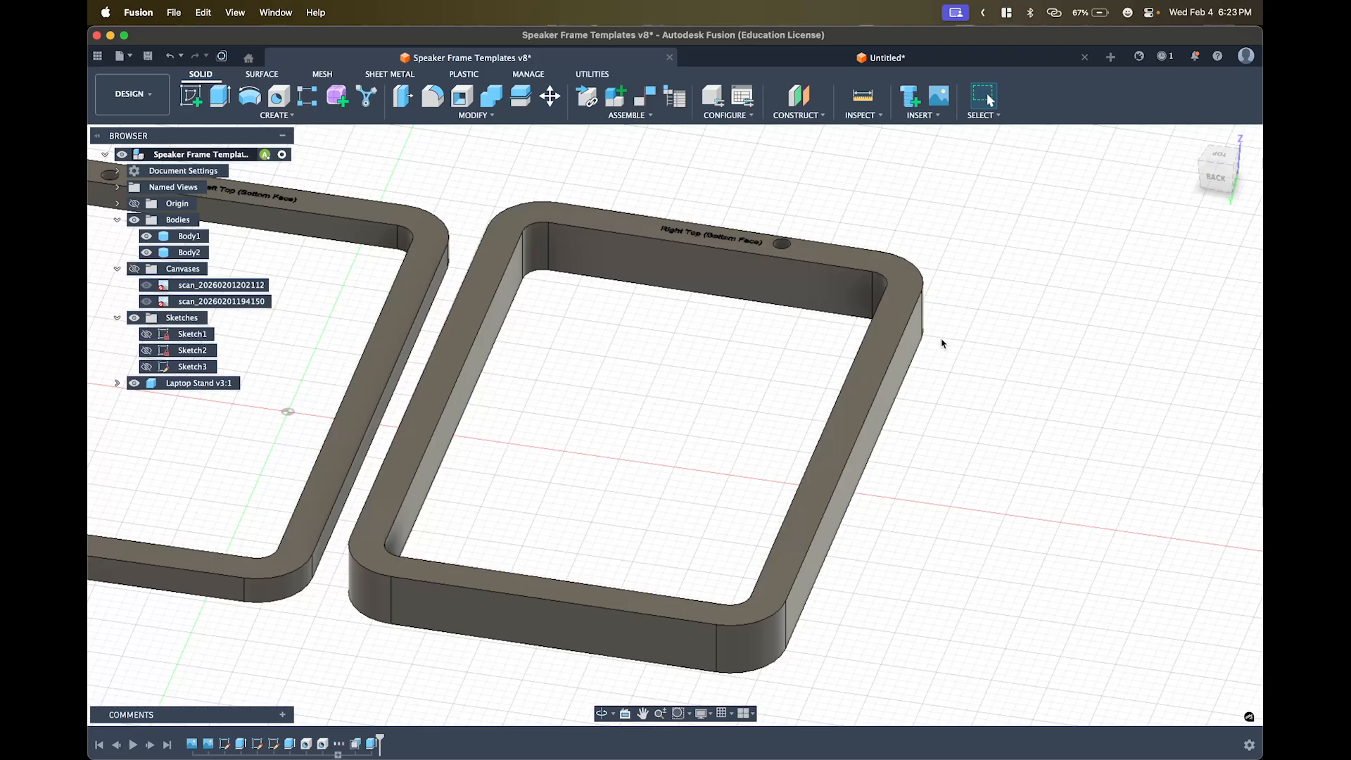
pyautogui.press('super+z')
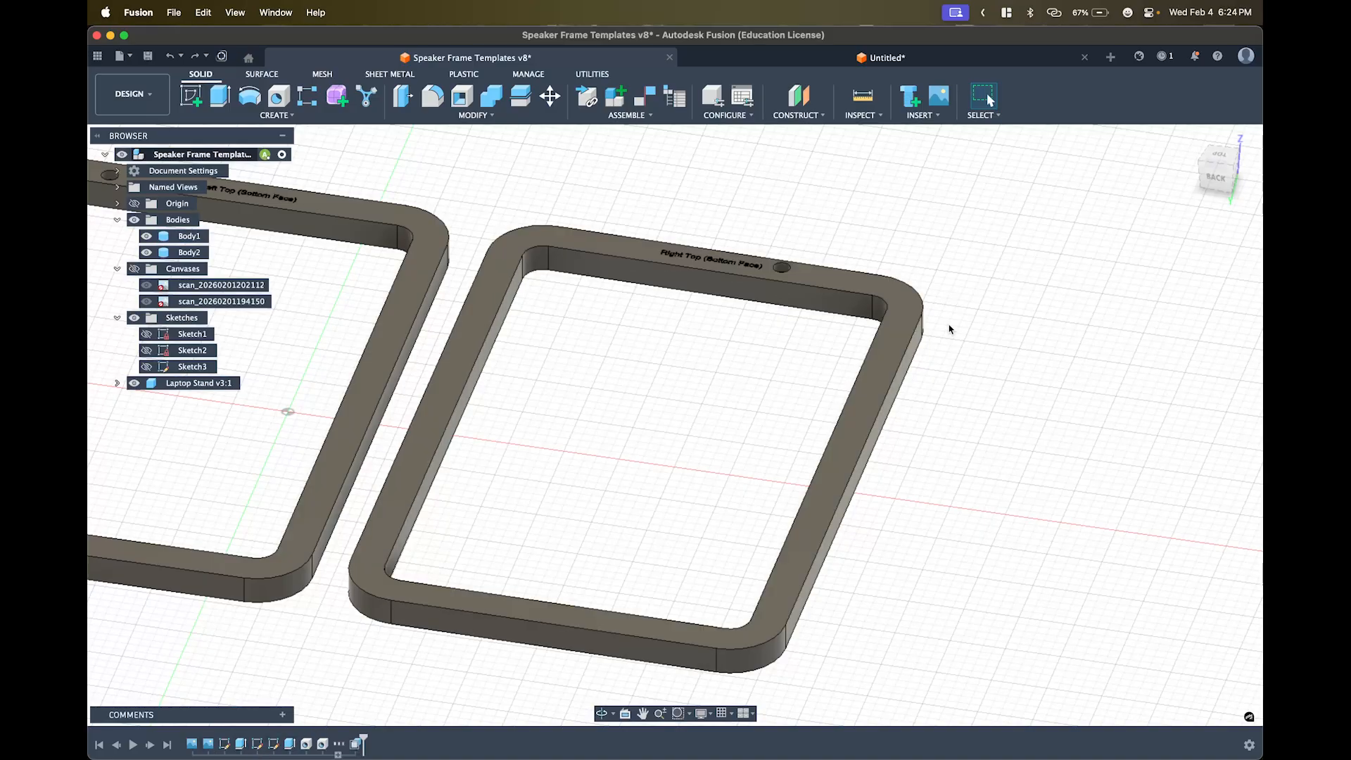
pyautogui.click(893, 359)
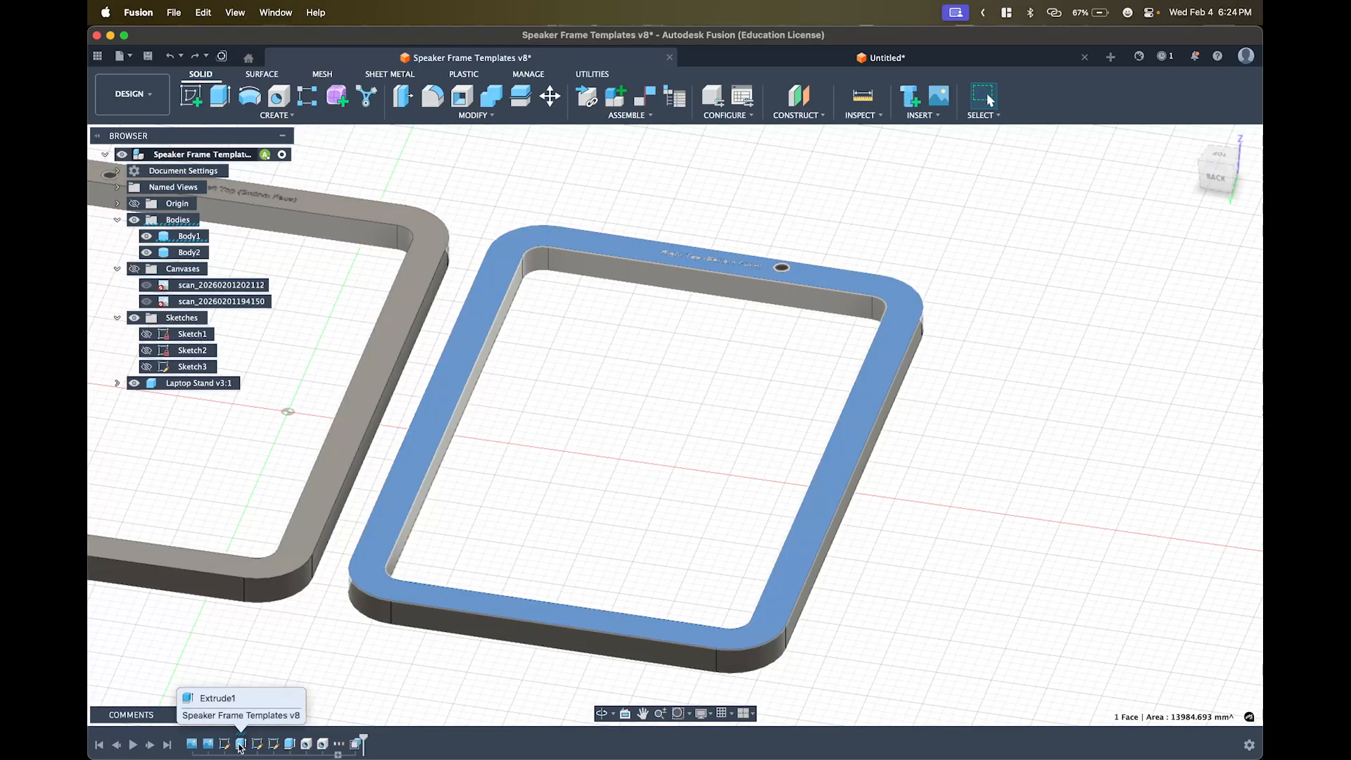
pyautogui.click(776, 597)
pyautogui.click(776, 597)
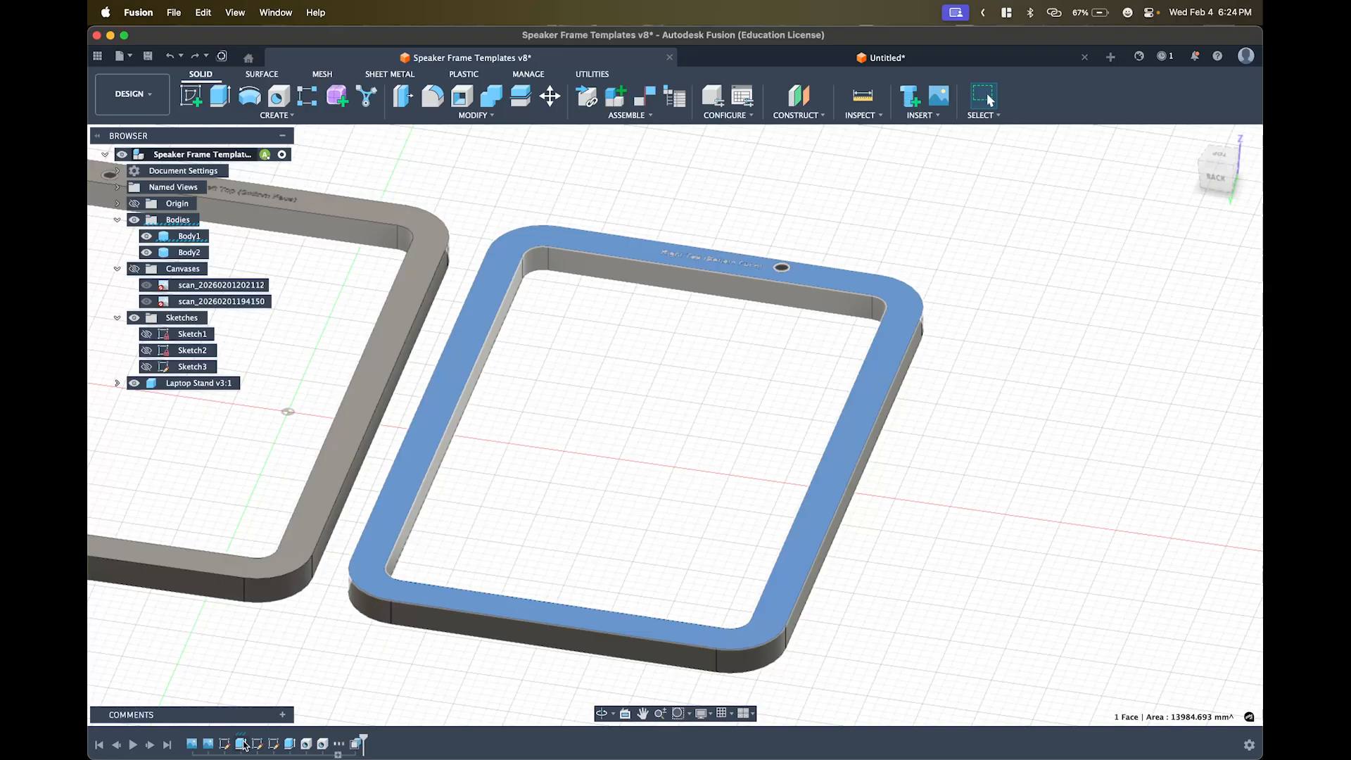
# - Edit Extrude1 in the timeline, changing its distance from 0.5 in to 1 in
pyautogui.doubleClick(242, 744)
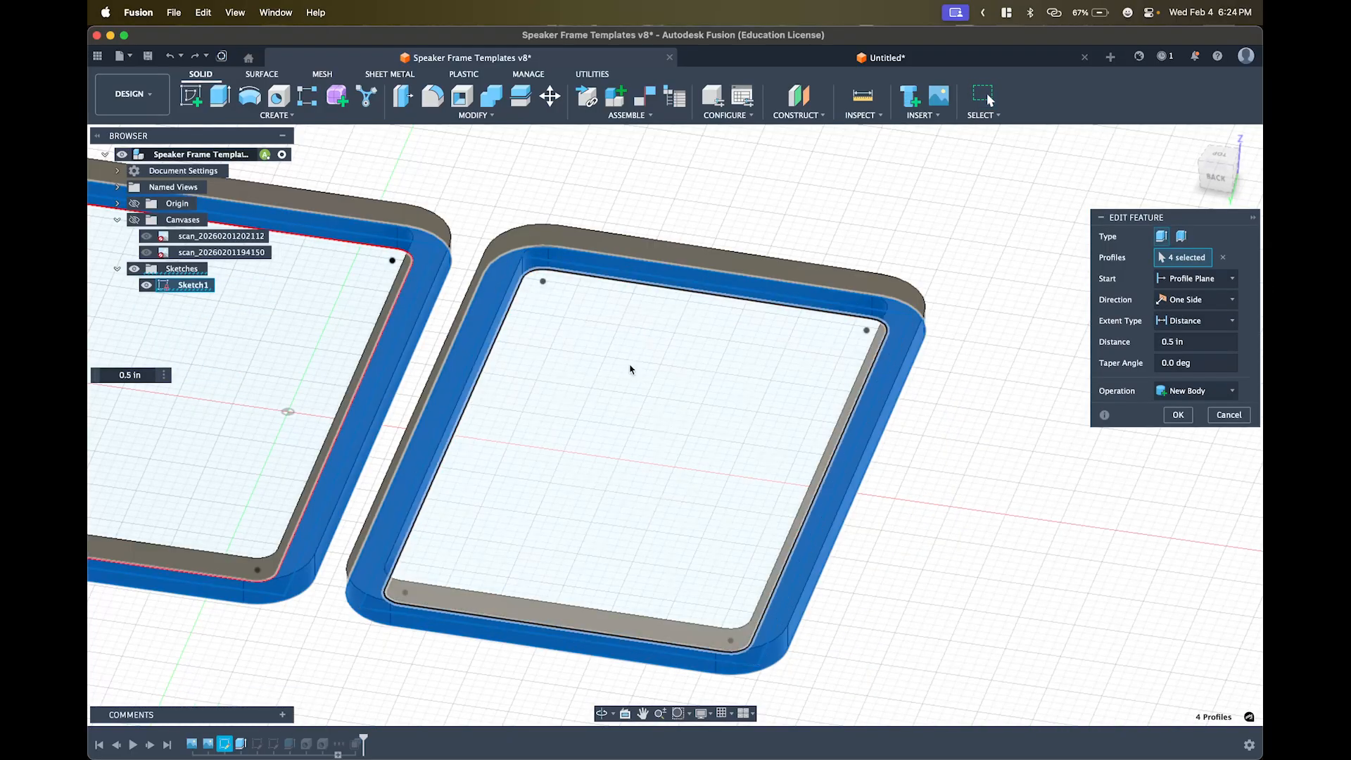
pyautogui.click(1174, 343)
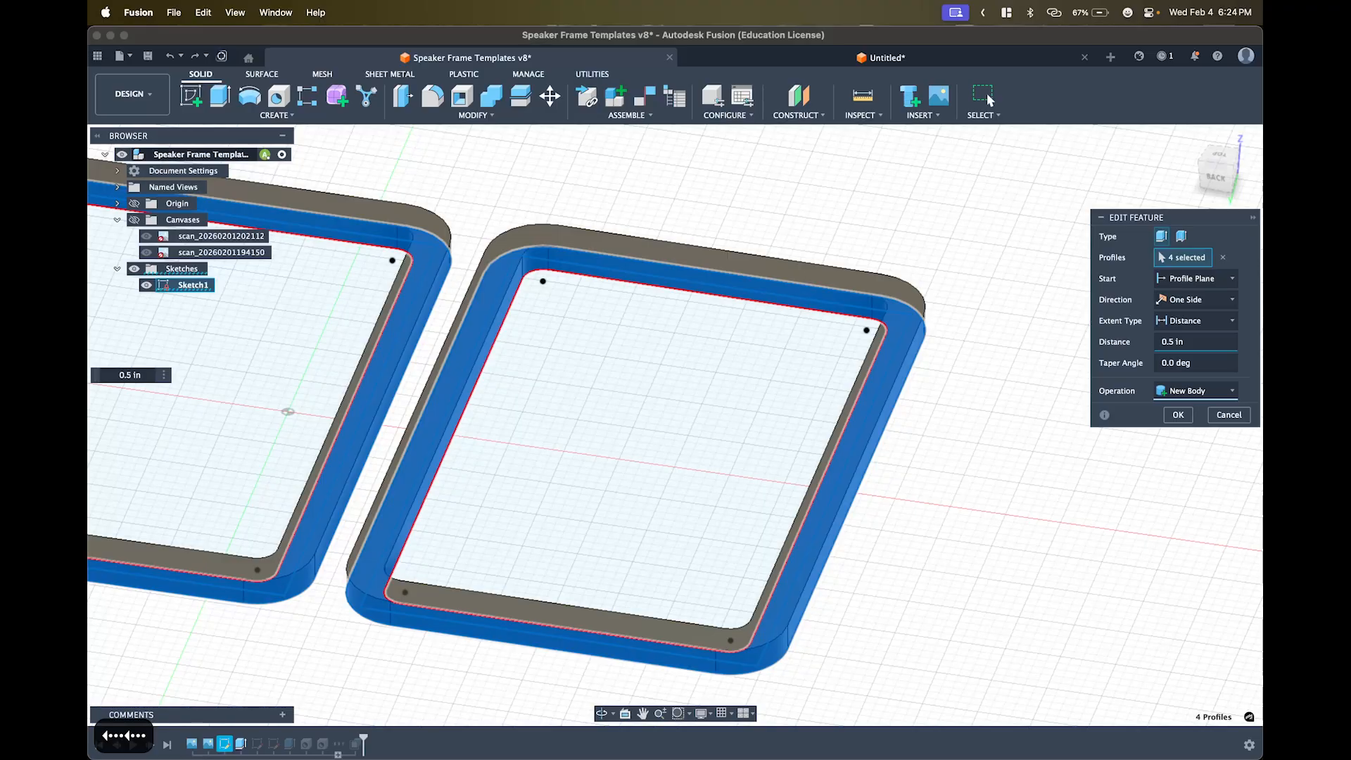
pyautogui.press('BackSpace')
pyautogui.press('BackSpace')
pyautogui.press('BackSpace')
pyautogui.write('1')
pyautogui.press('Return')
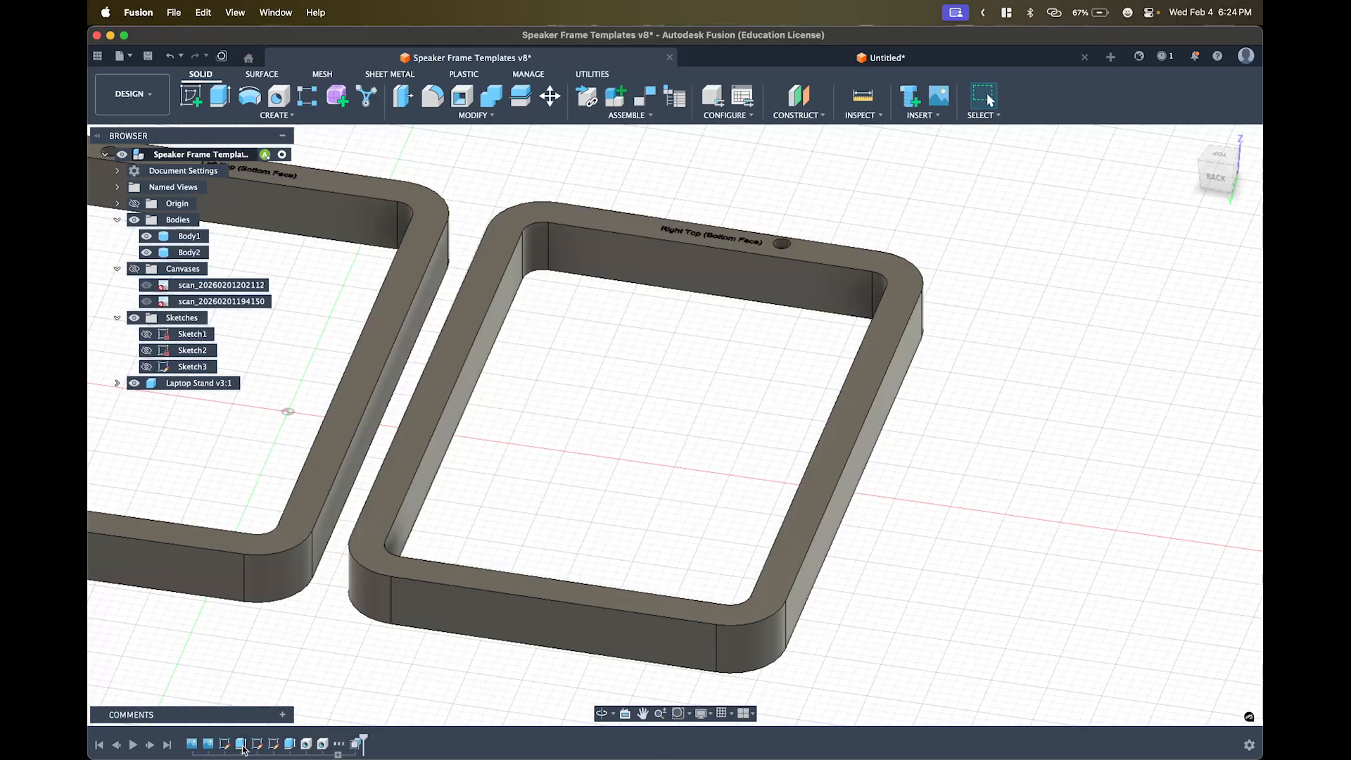
pyautogui.scroll(-10, 633, 591)
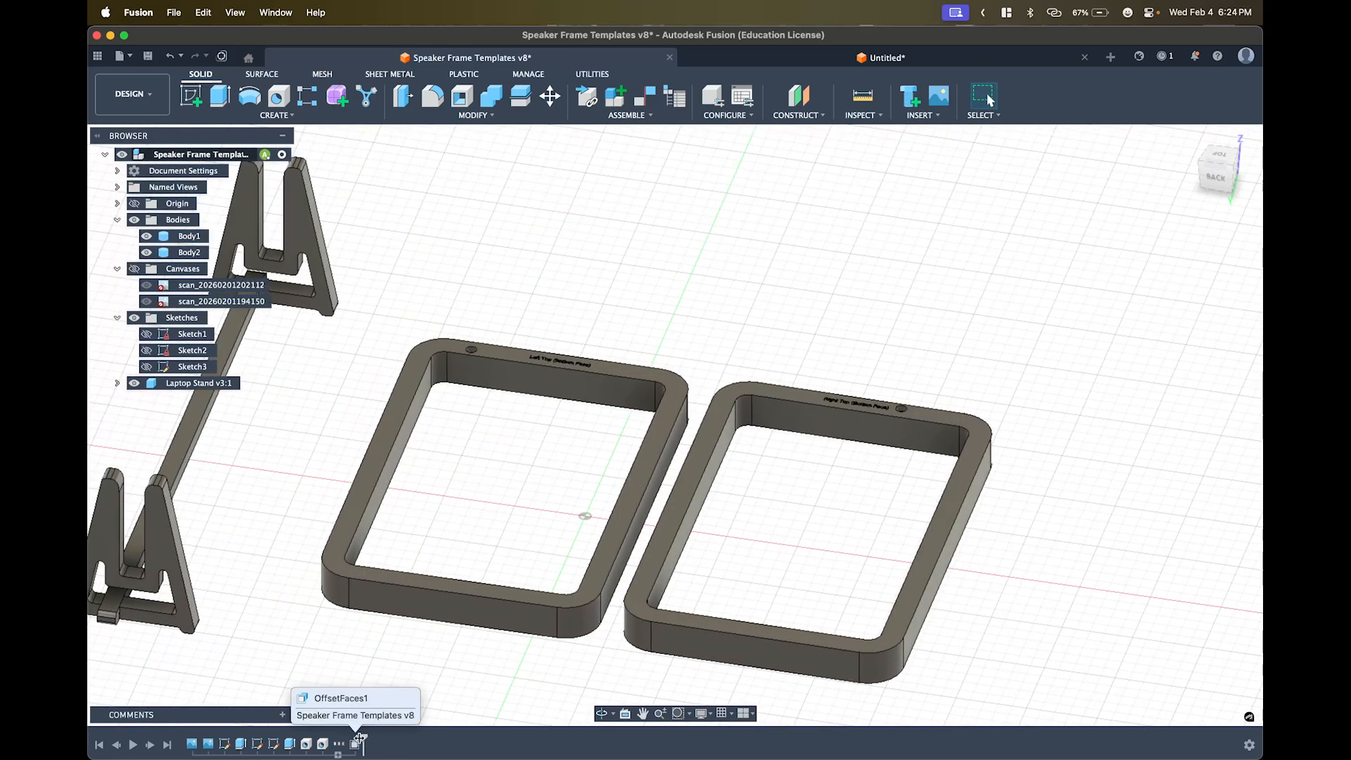
pyautogui.moveTo(364, 739); pyautogui.dragTo(287, 738)
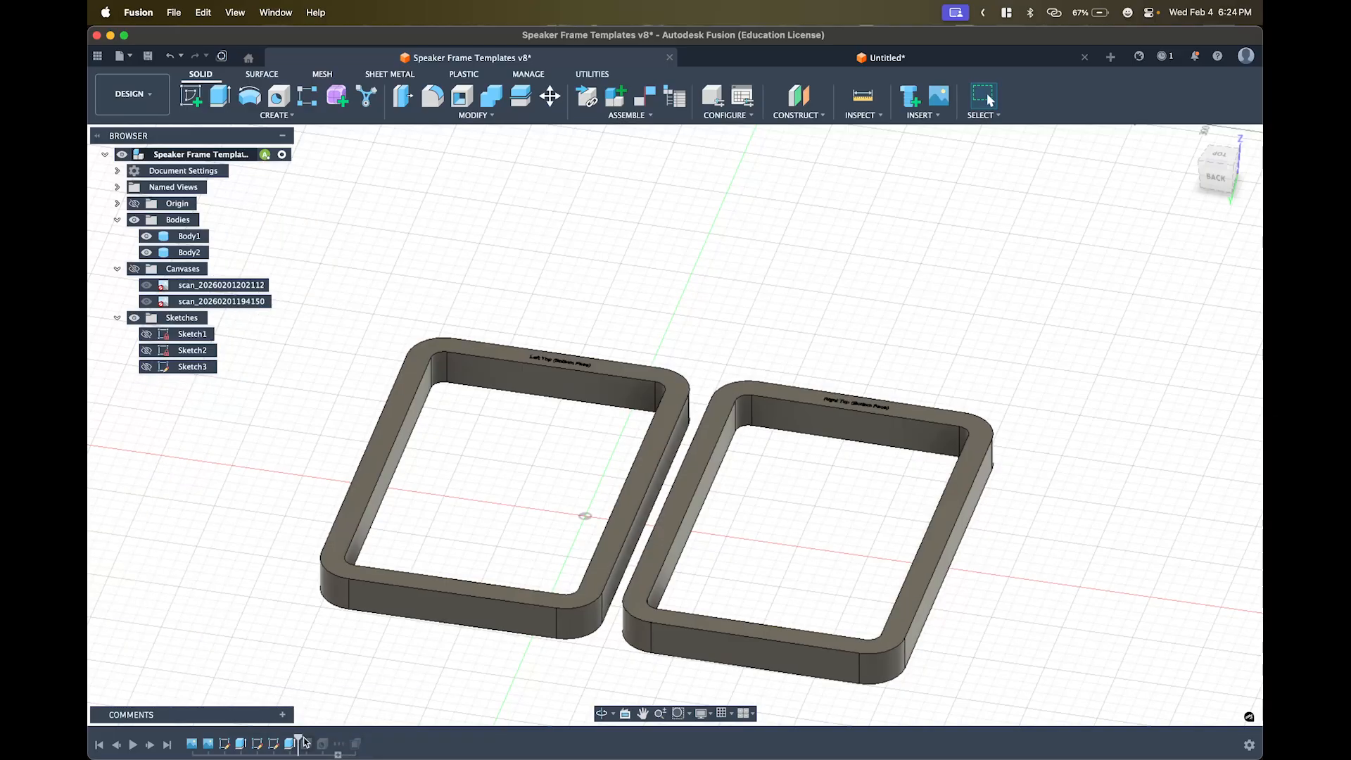
pyautogui.moveTo(297, 739); pyautogui.dragTo(331, 739)
pyautogui.moveTo(336, 735)
pyautogui.moveTo(336, 735); pyautogui.dragTo(361, 735)
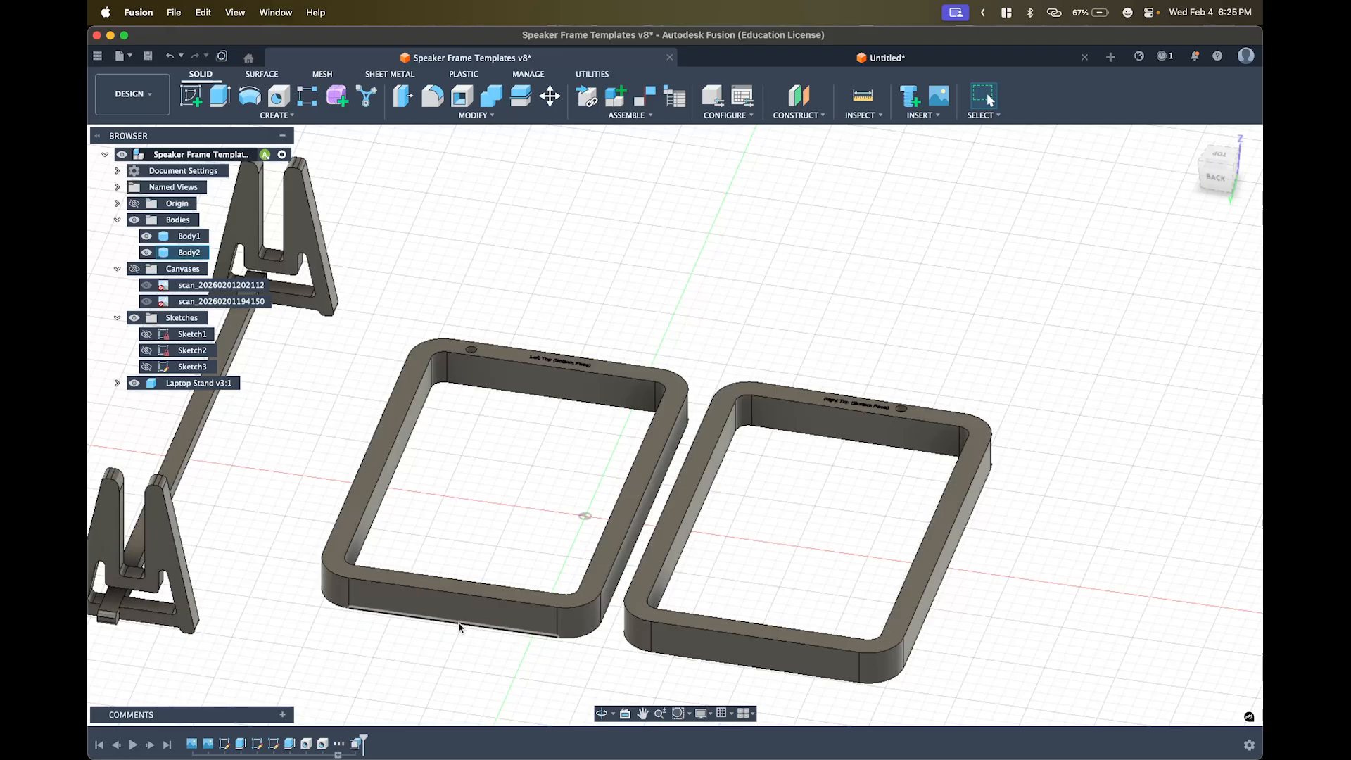
pyautogui.click(191, 97)
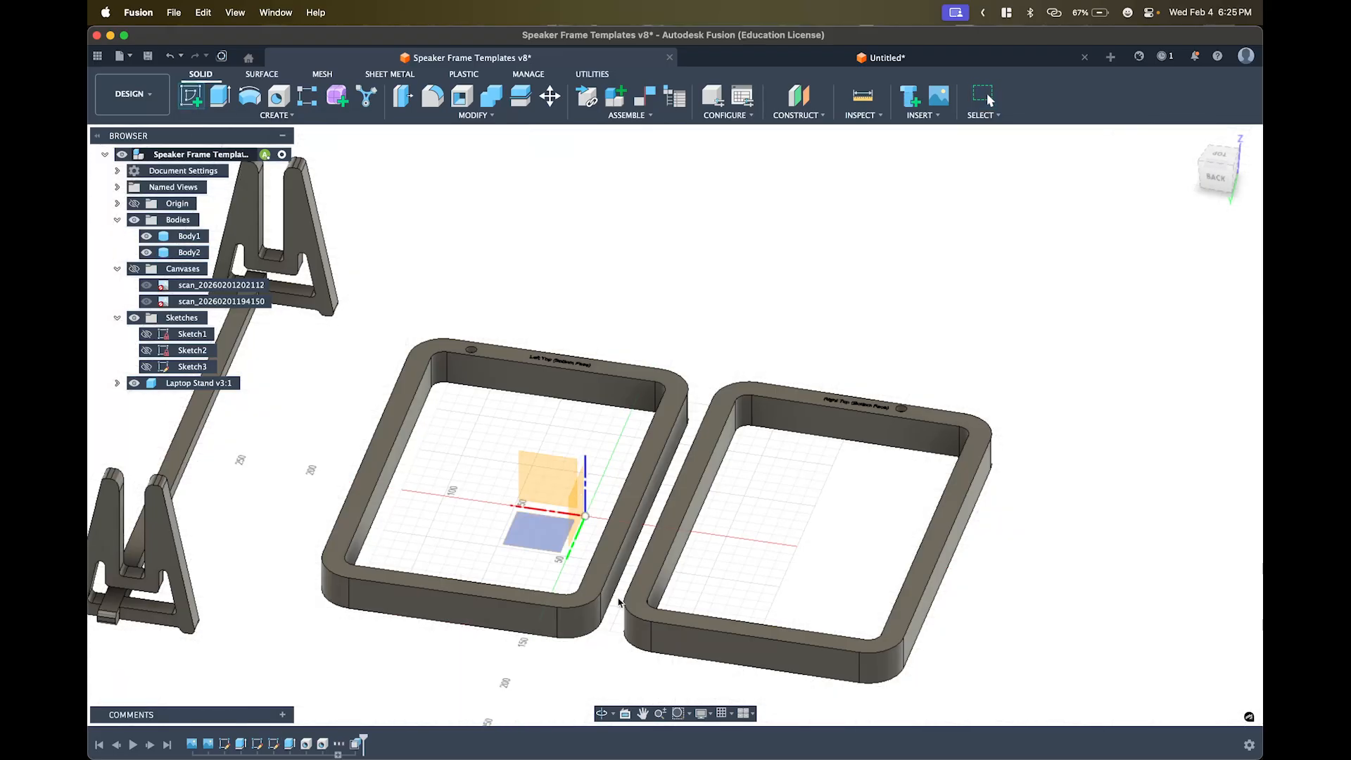
pyautogui.click(603, 587)
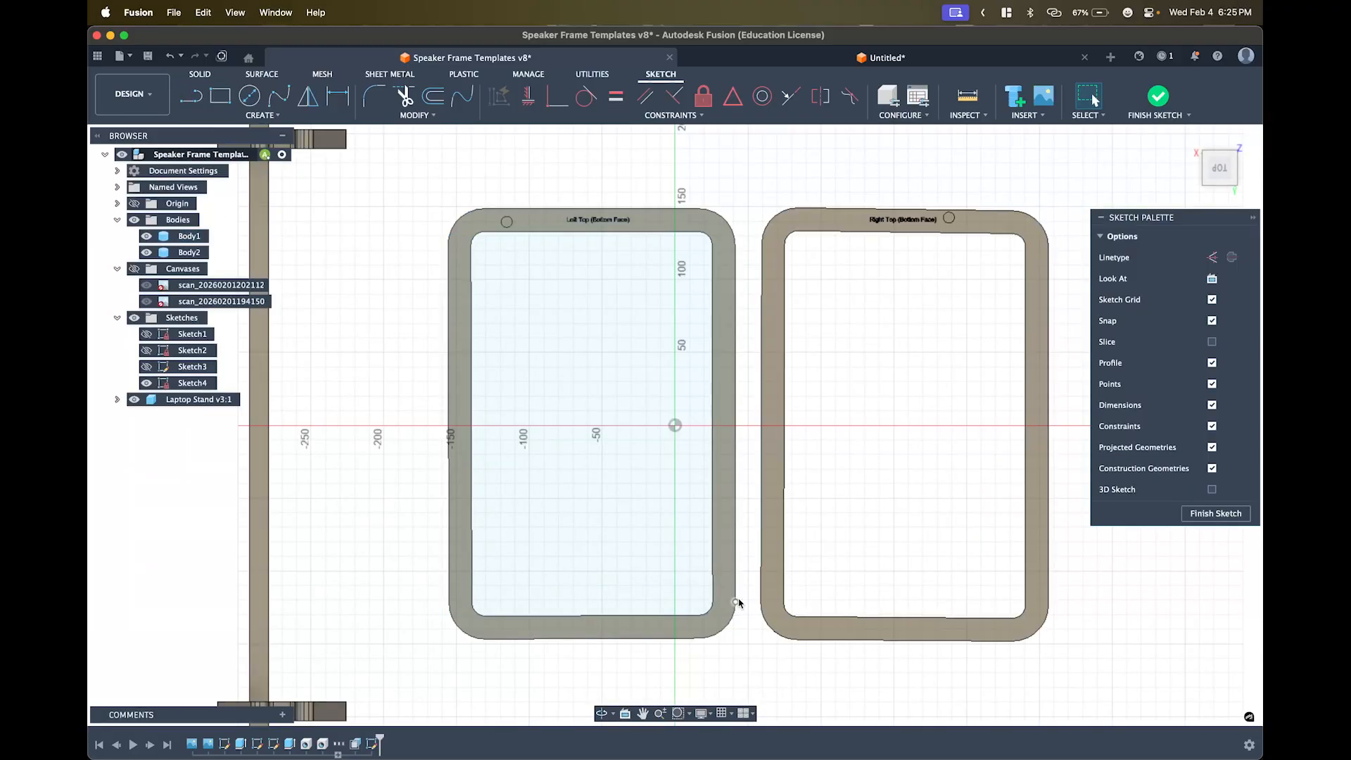
pyautogui.press('super+z')
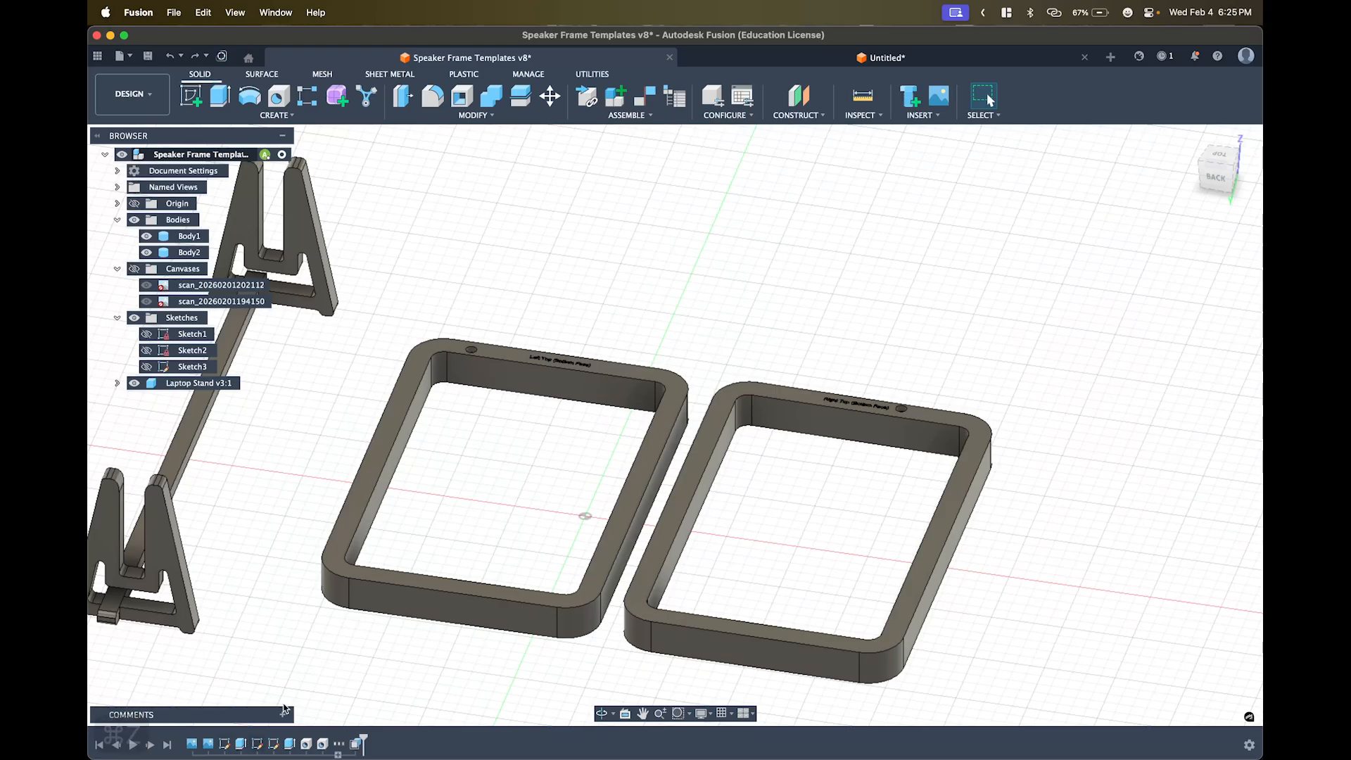
pyautogui.doubleClick(226, 745)
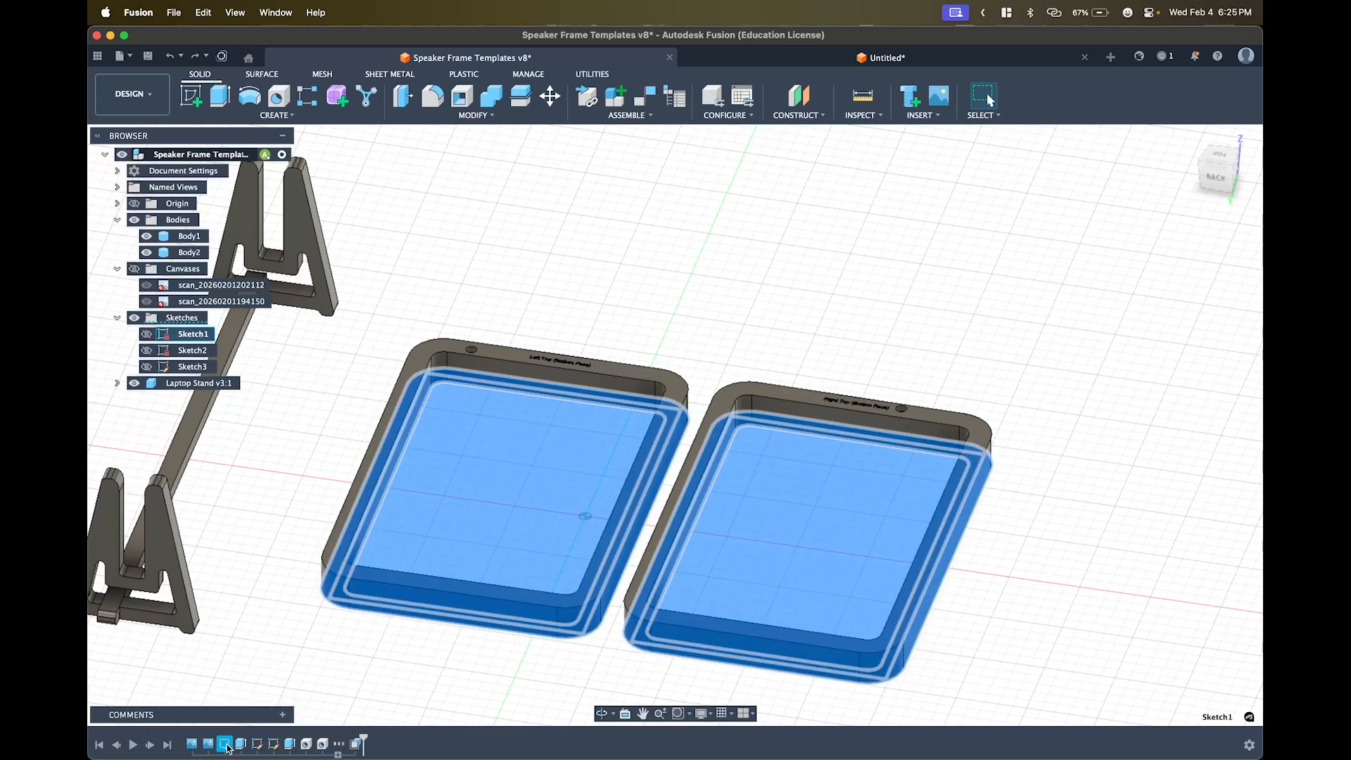
pyautogui.moveTo(355, 555); pyautogui.dragTo(301, 447, button='middle')
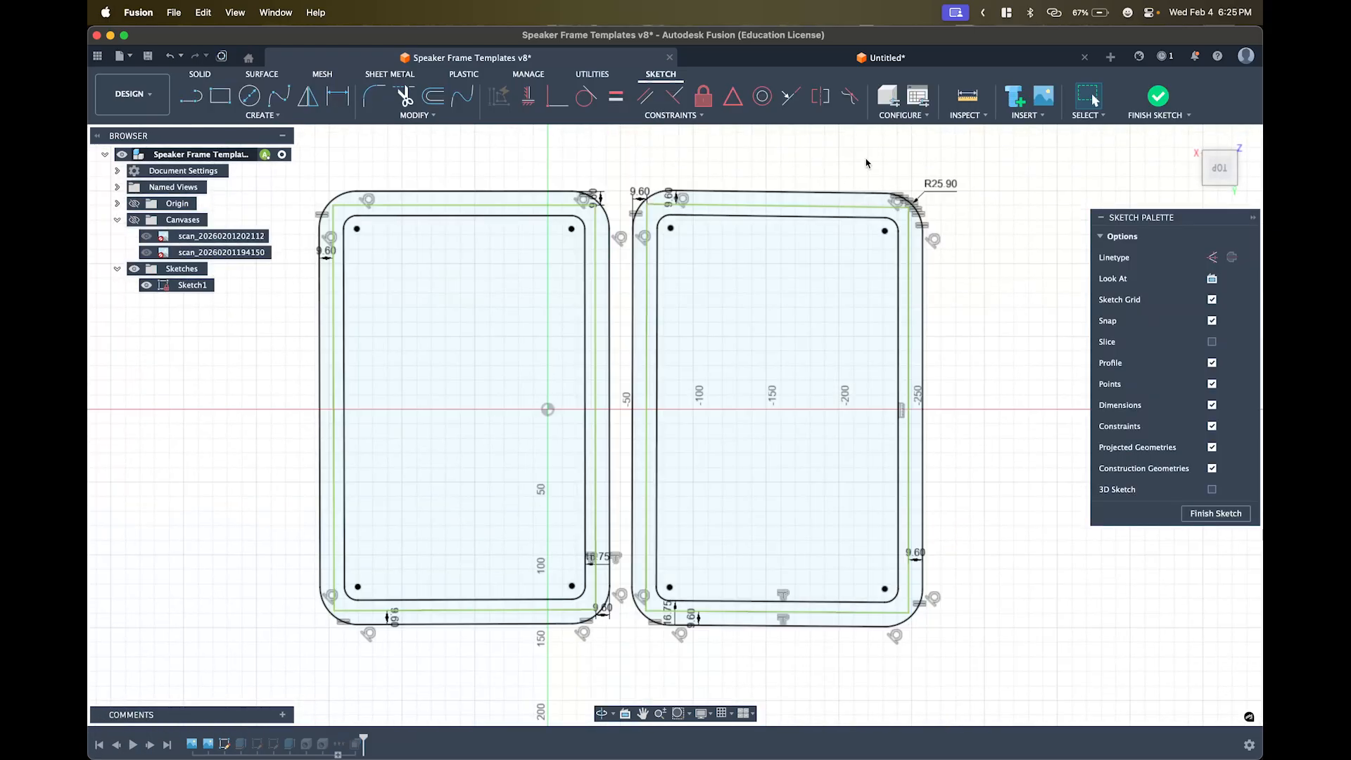
pyautogui.doubleClick(940, 185)
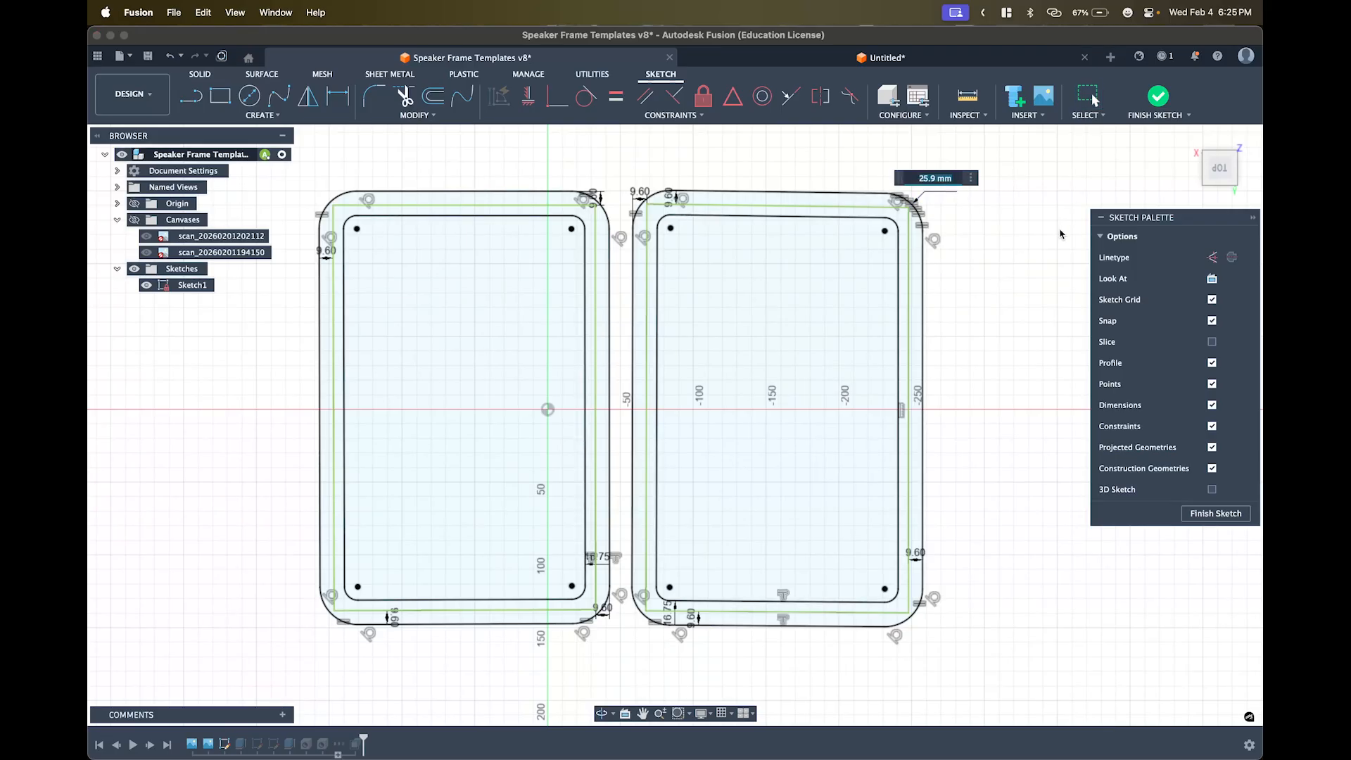
pyautogui.write('27')
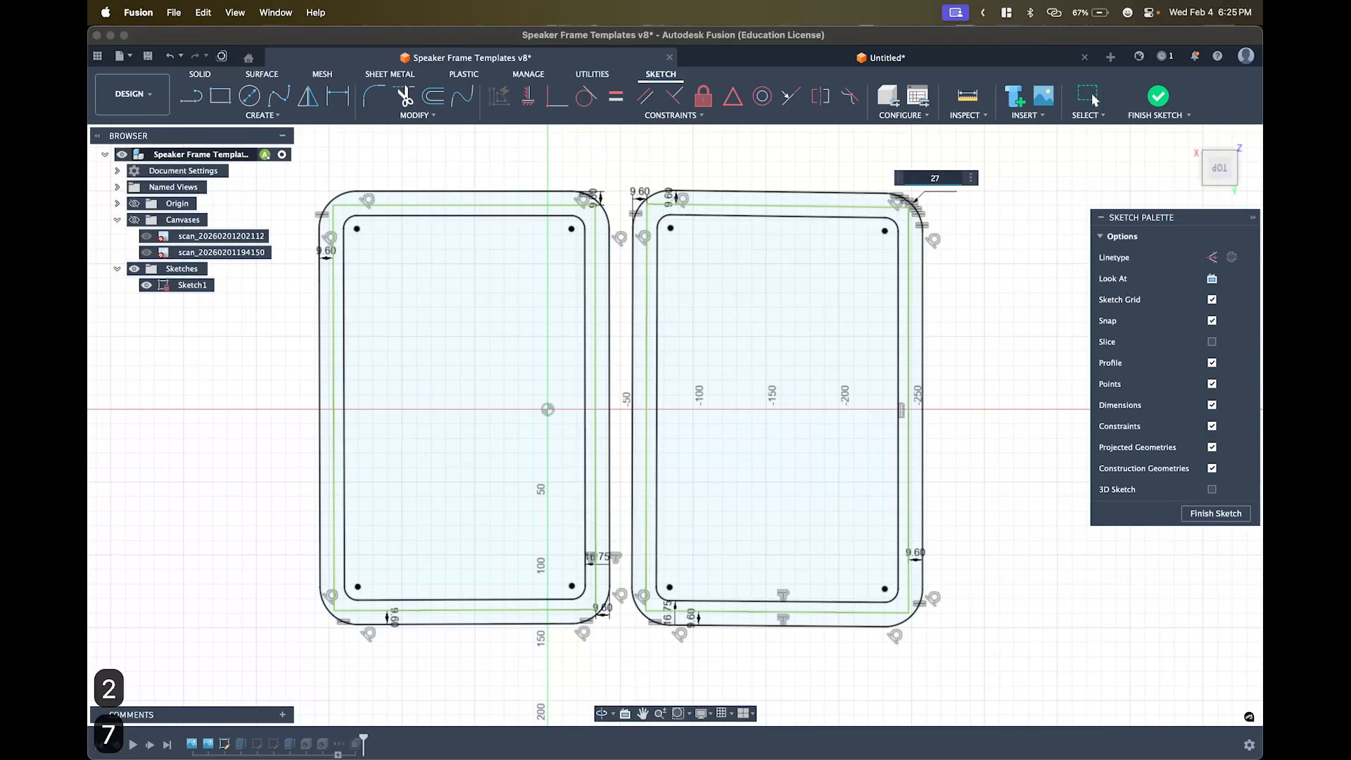
pyautogui.press('Return')
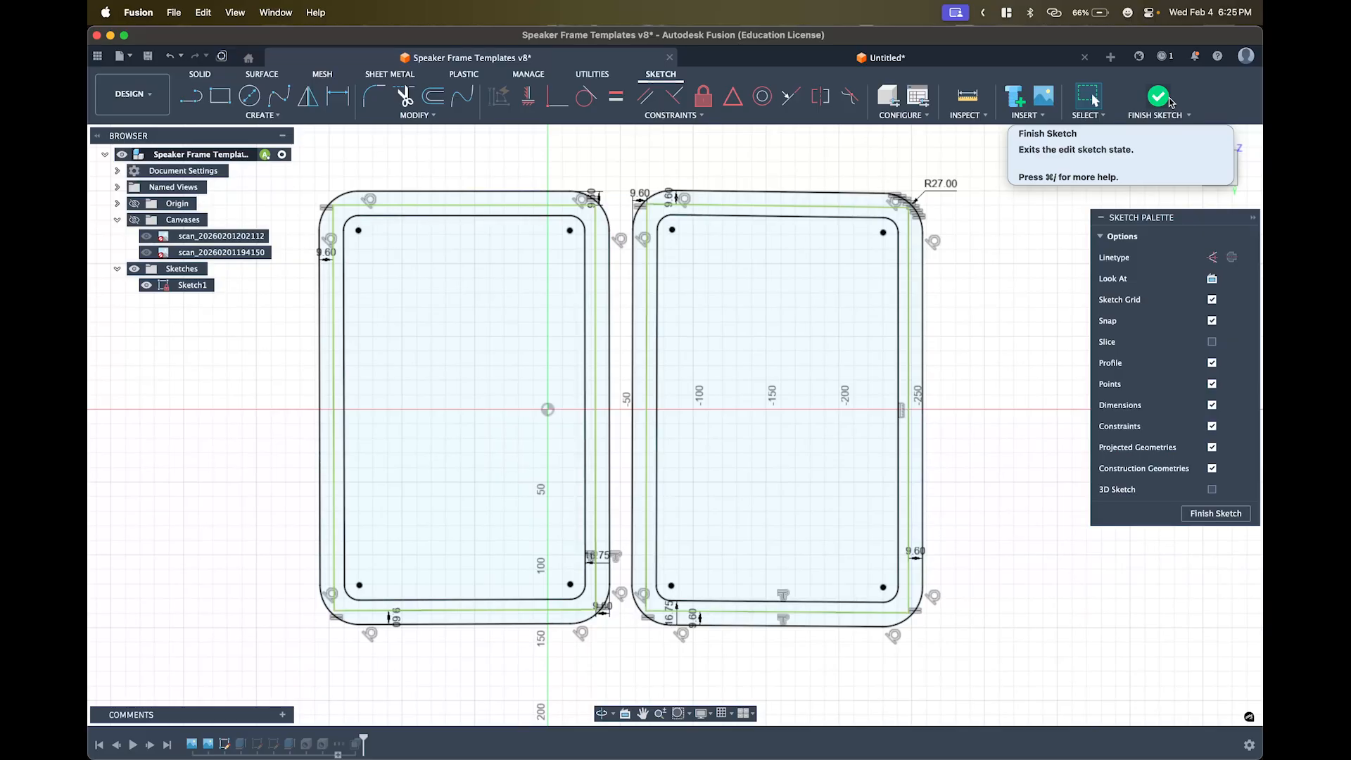
pyautogui.press('super+z')
pyautogui.press('super+z')
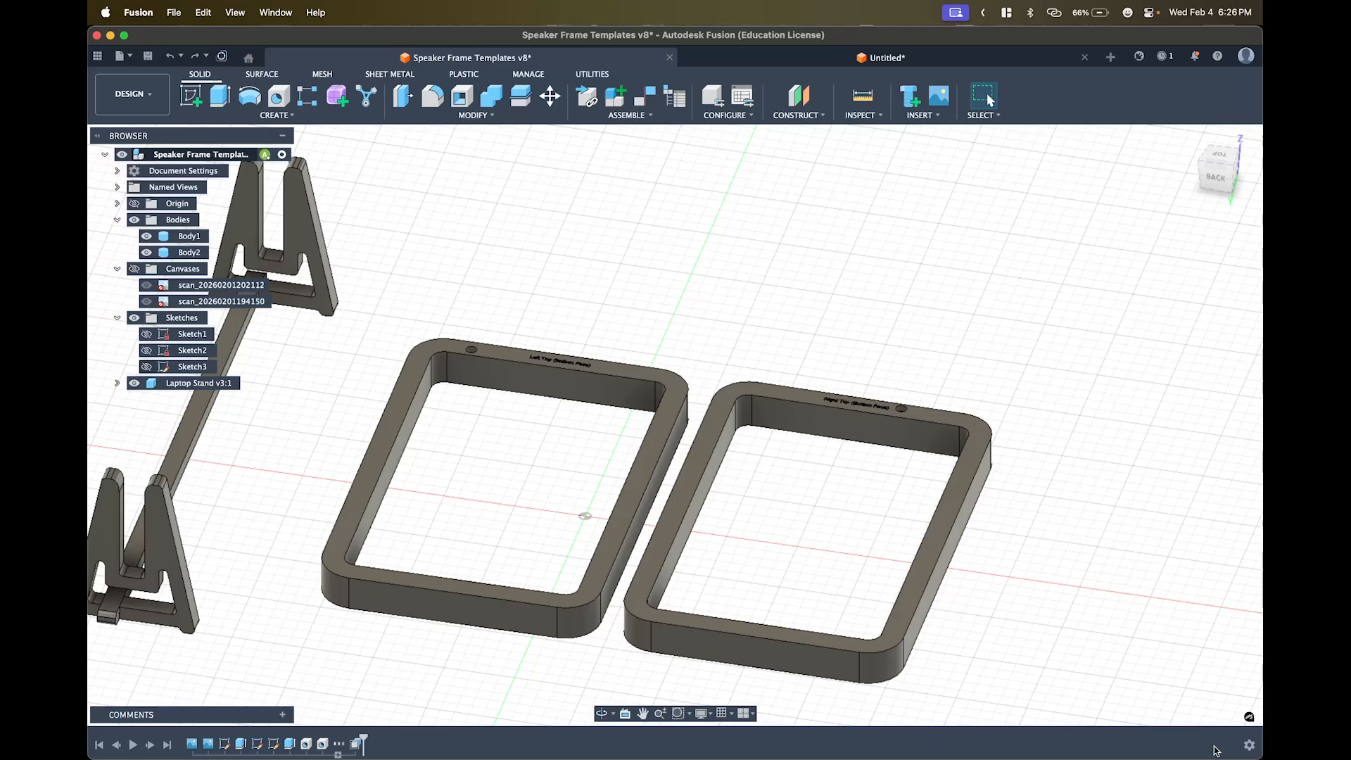
pyautogui.click(225, 105)
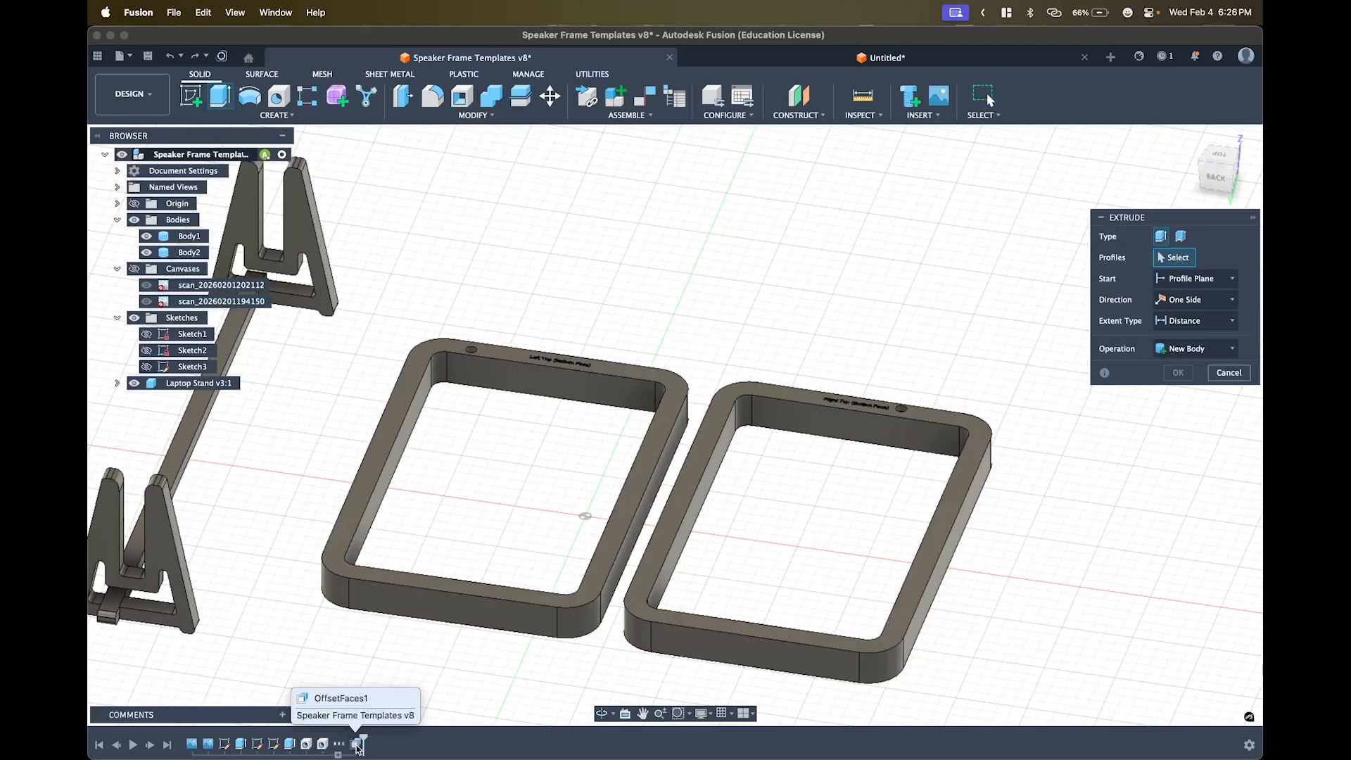
pyautogui.click(674, 382)
pyautogui.write('0.5')
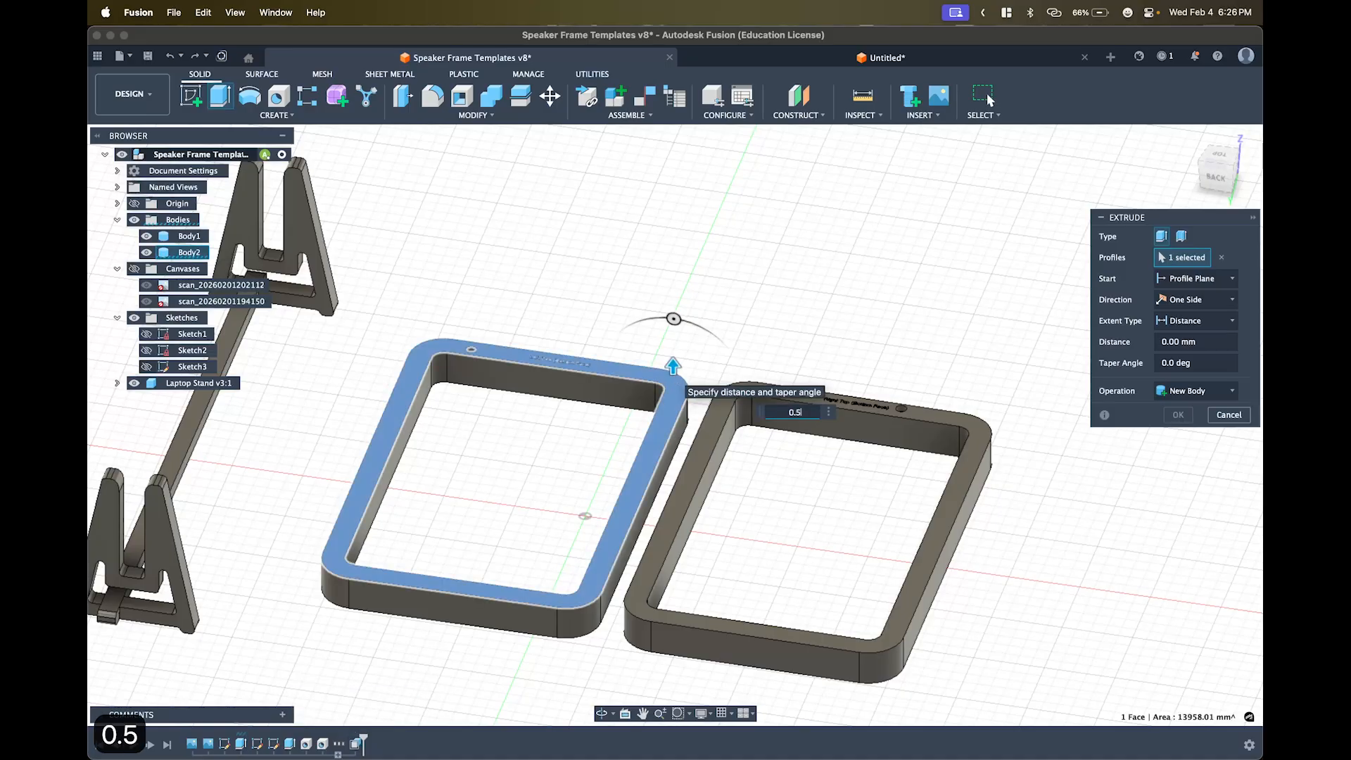
pyautogui.press('Return')
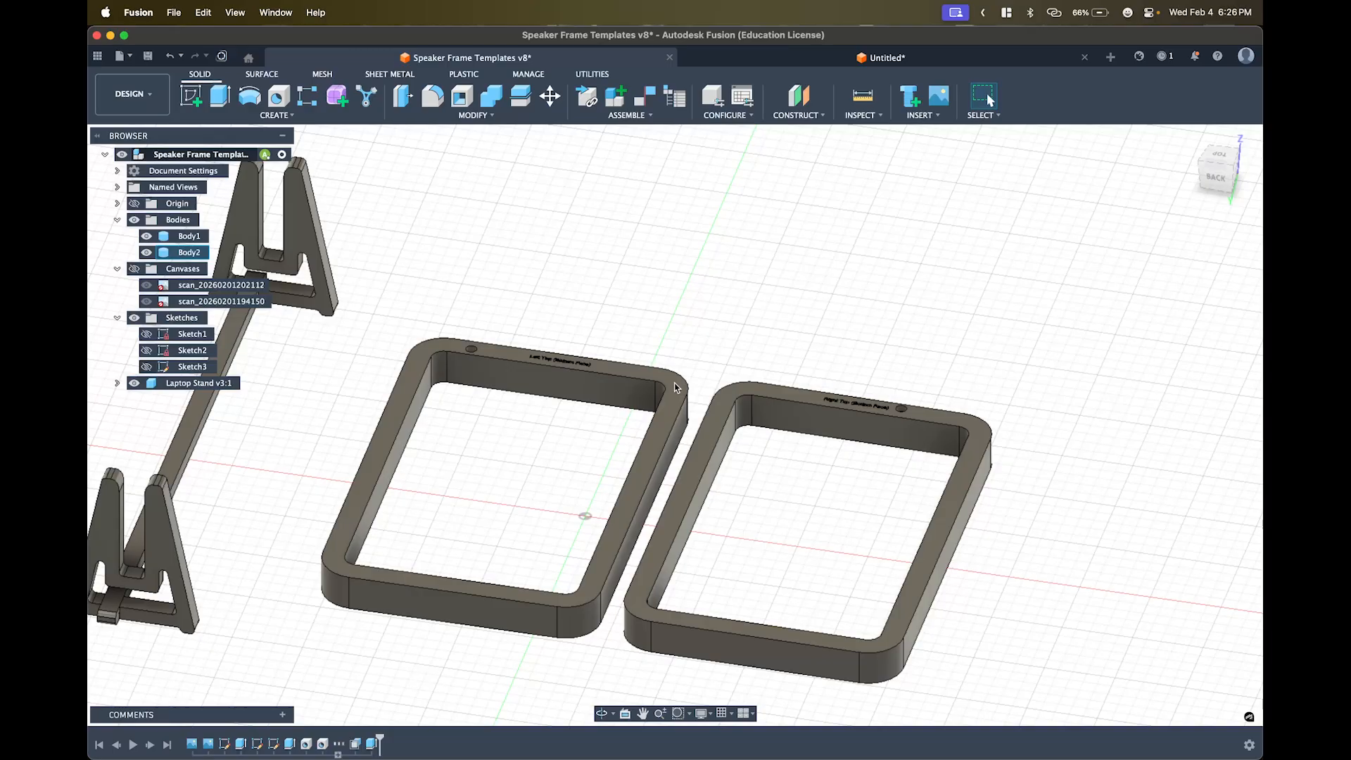
# - Delete Extrude3 from the timeline using its right-click menu
pyautogui.rightClick(372, 747)
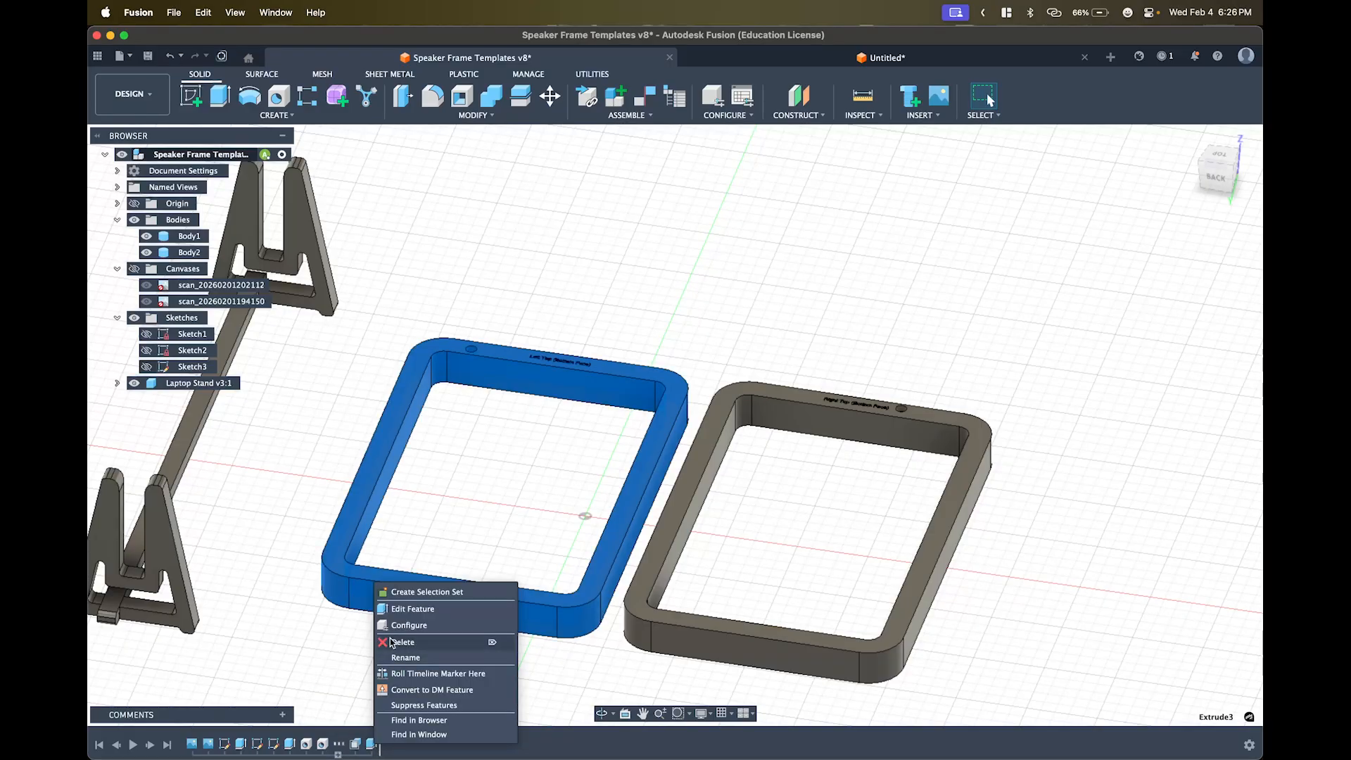
pyautogui.click(391, 639)
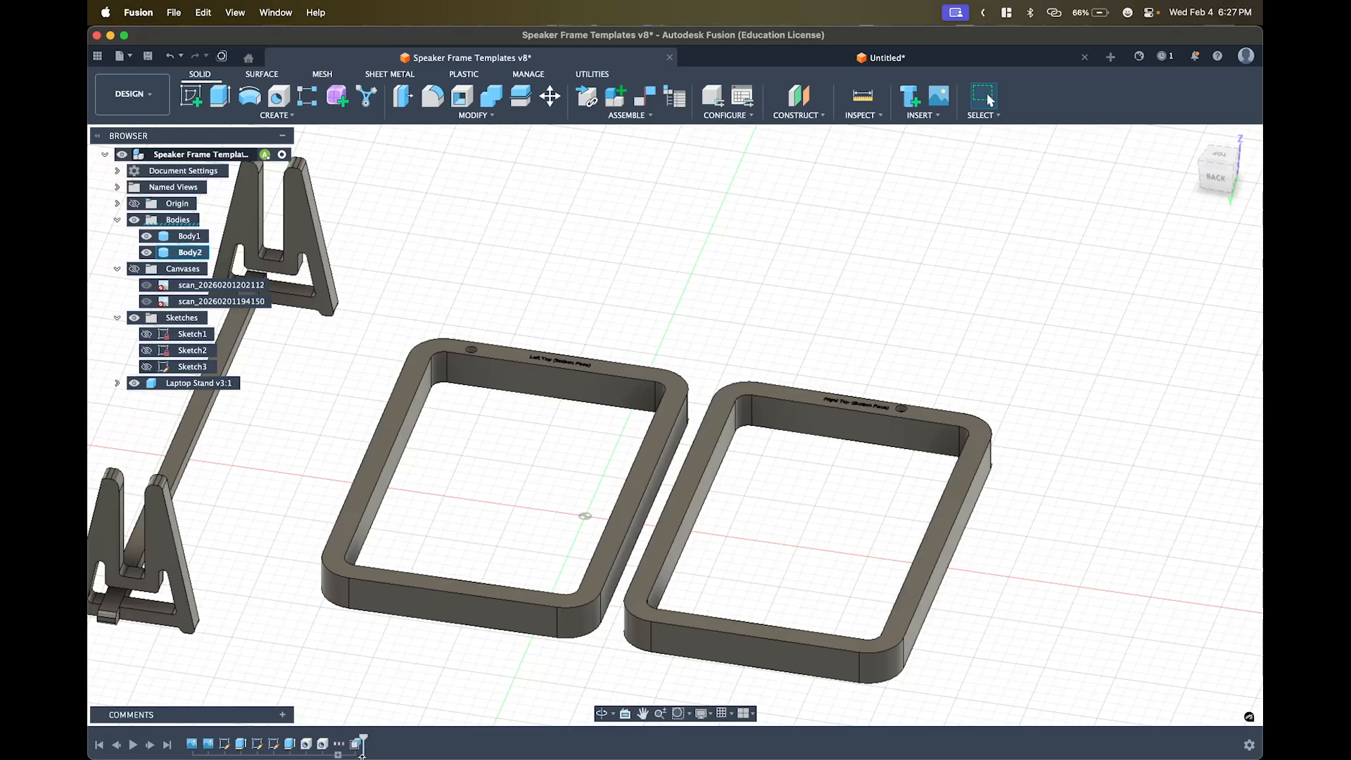
# - Show the empty Untitled design, then bring the Arc browser to the front
pyautogui.moveTo(337, 747)
pyautogui.click(747, 63)
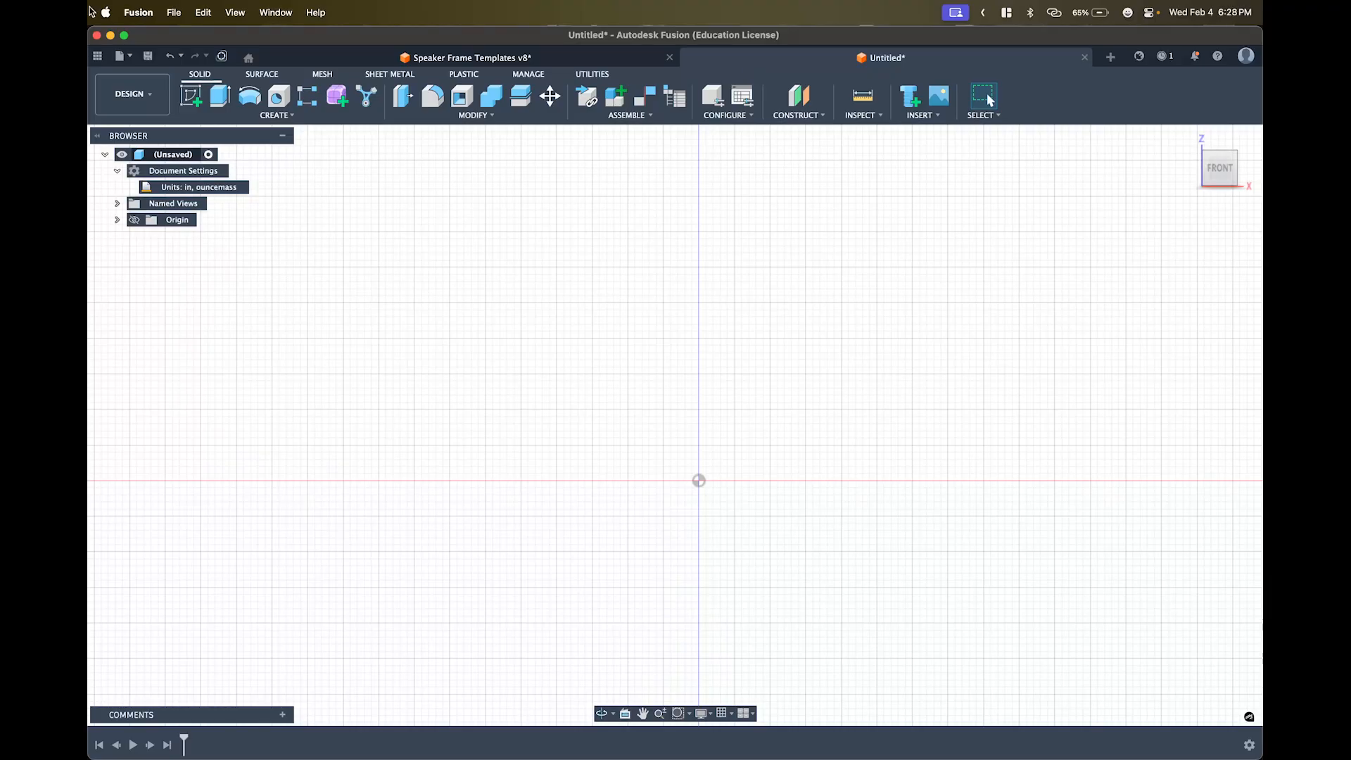
pyautogui.click(112, 113)
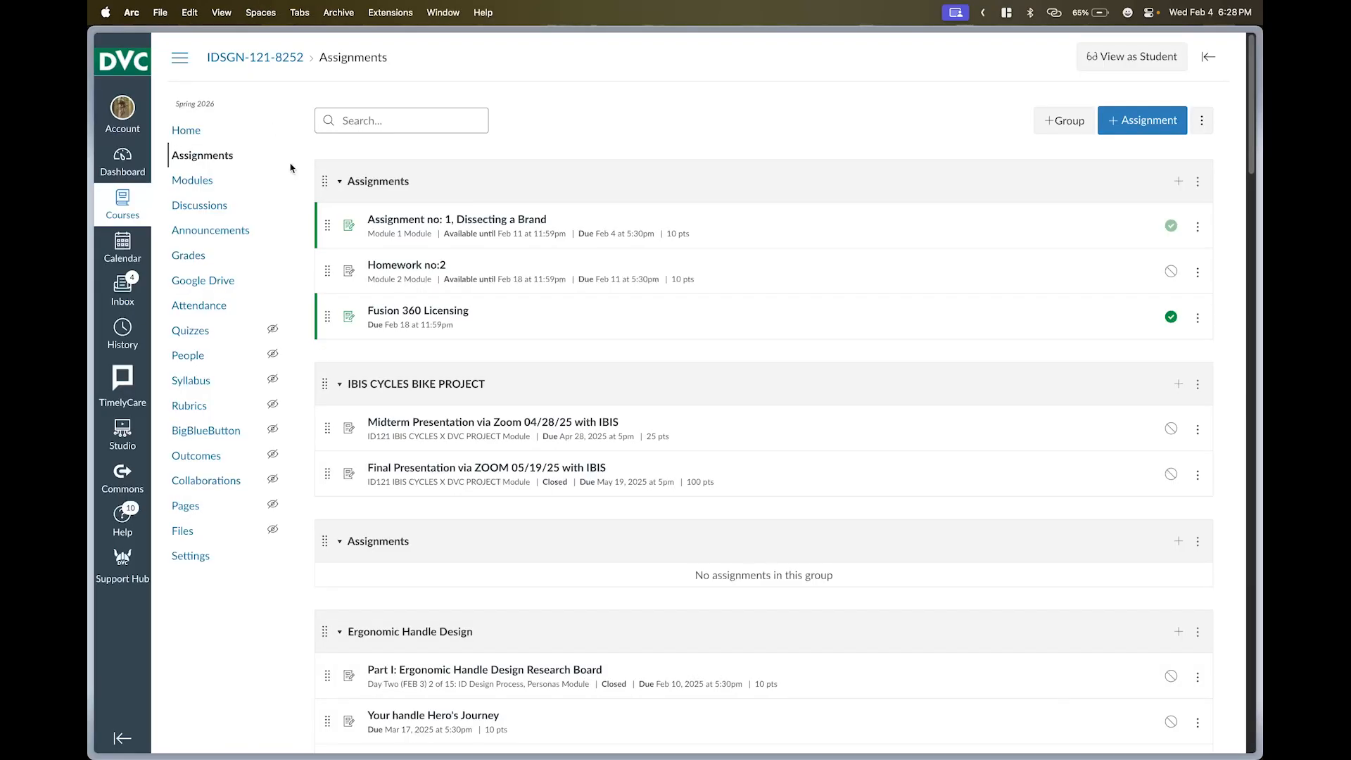
# - Search Google Images for 'car wheel' and enlarge the Braid Performance multi-spoke rim in the preview
pyautogui.press('super+t')
pyautogui.write('car wheel')
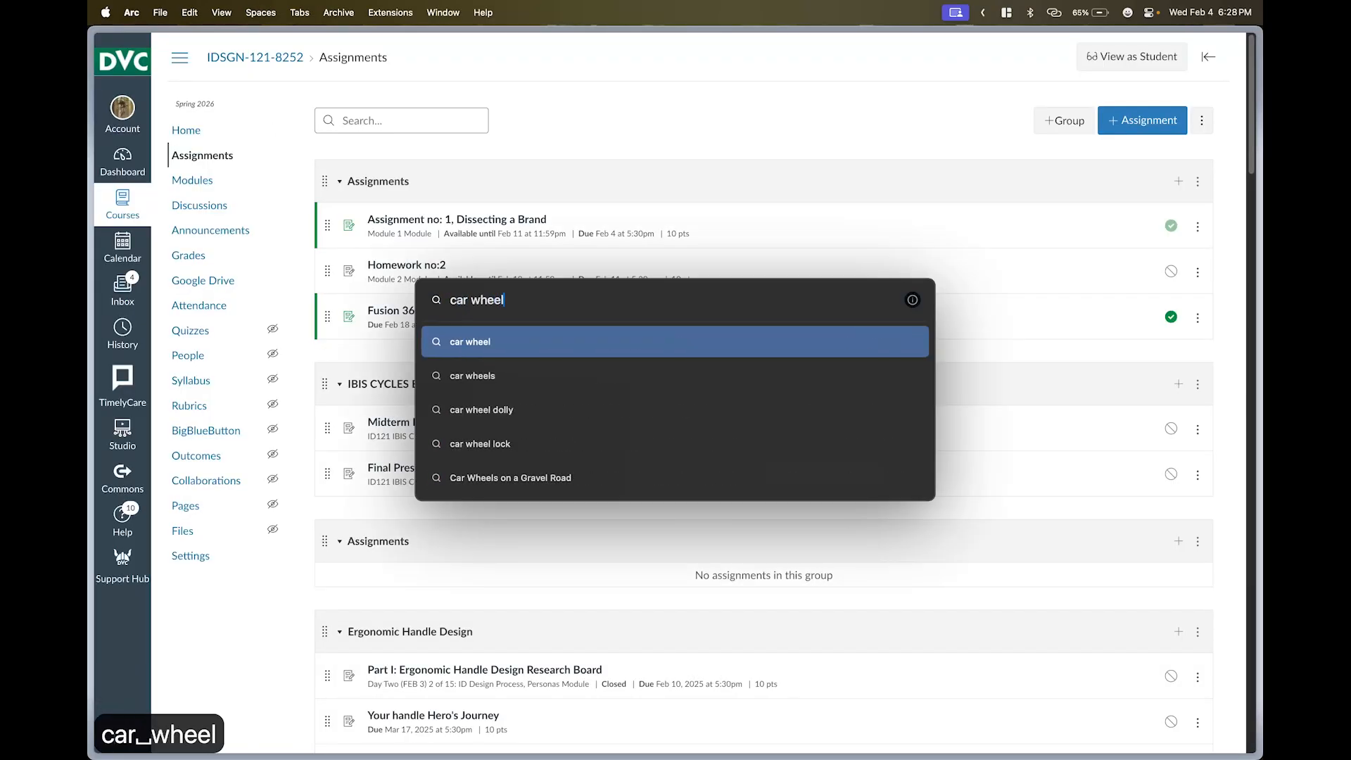
pyautogui.press('Return')
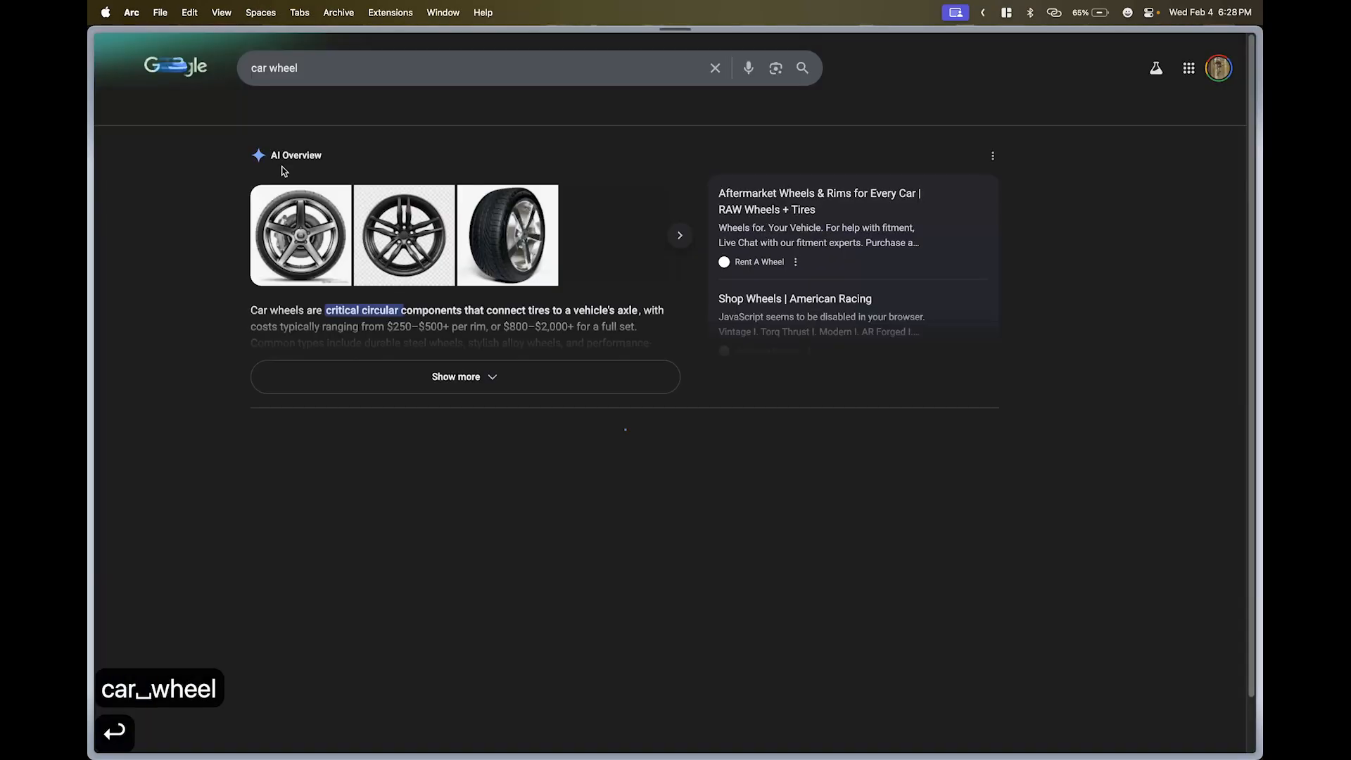
pyautogui.click(350, 113)
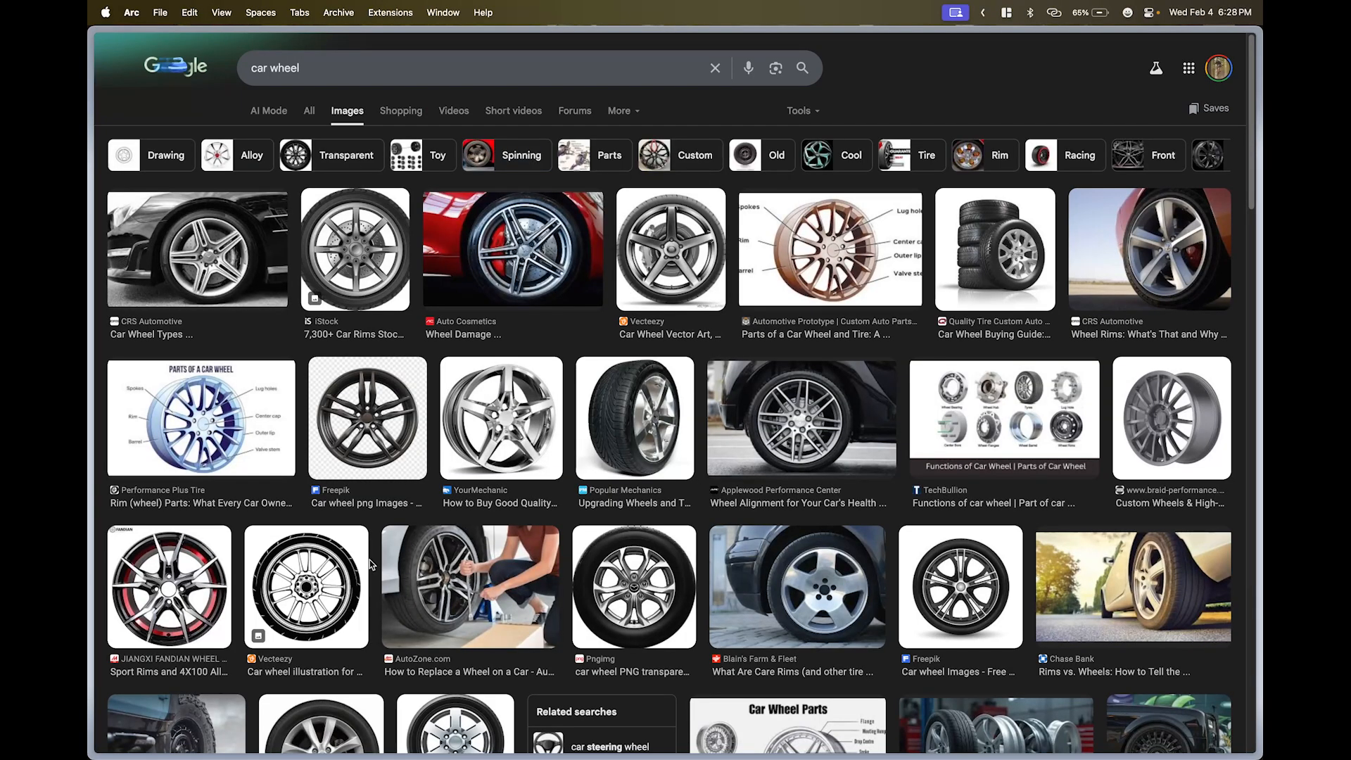
pyautogui.scroll(-2, 381, 504)
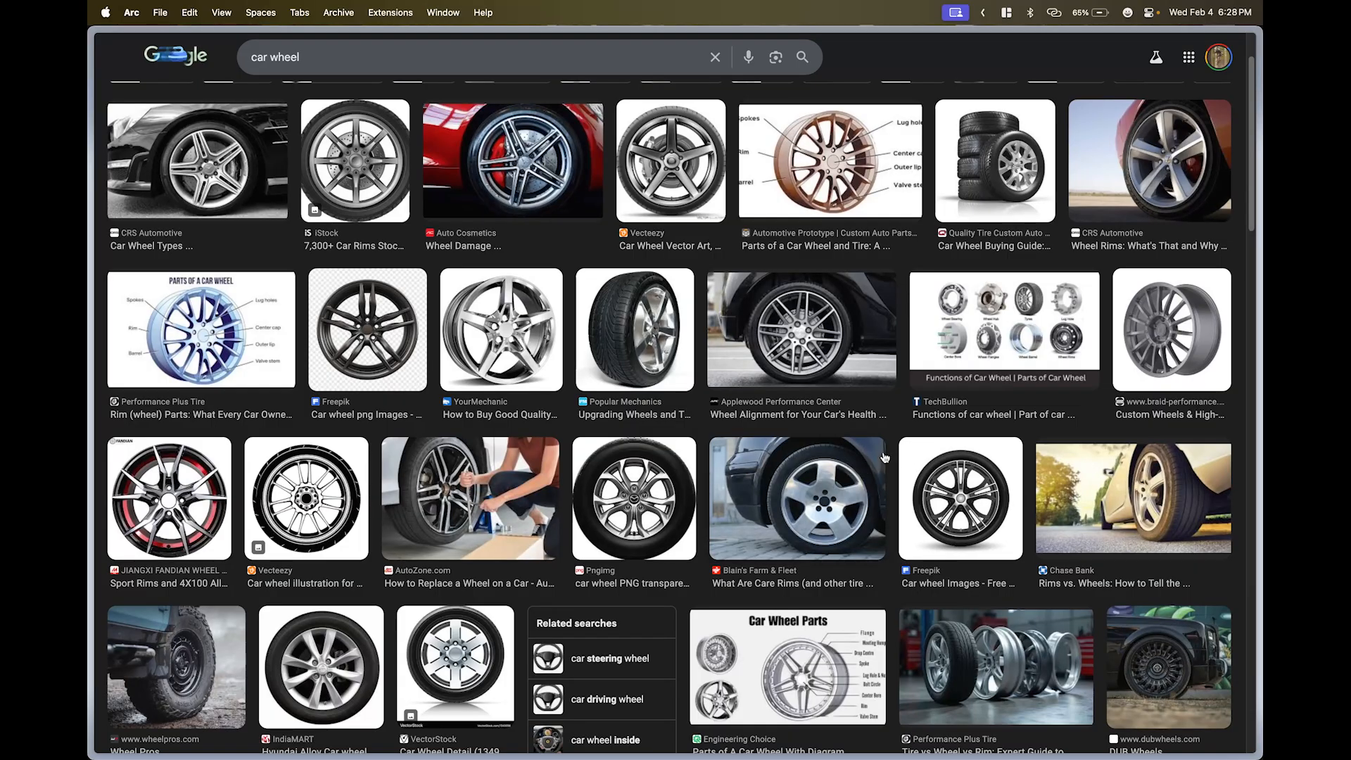
pyautogui.click(1166, 352)
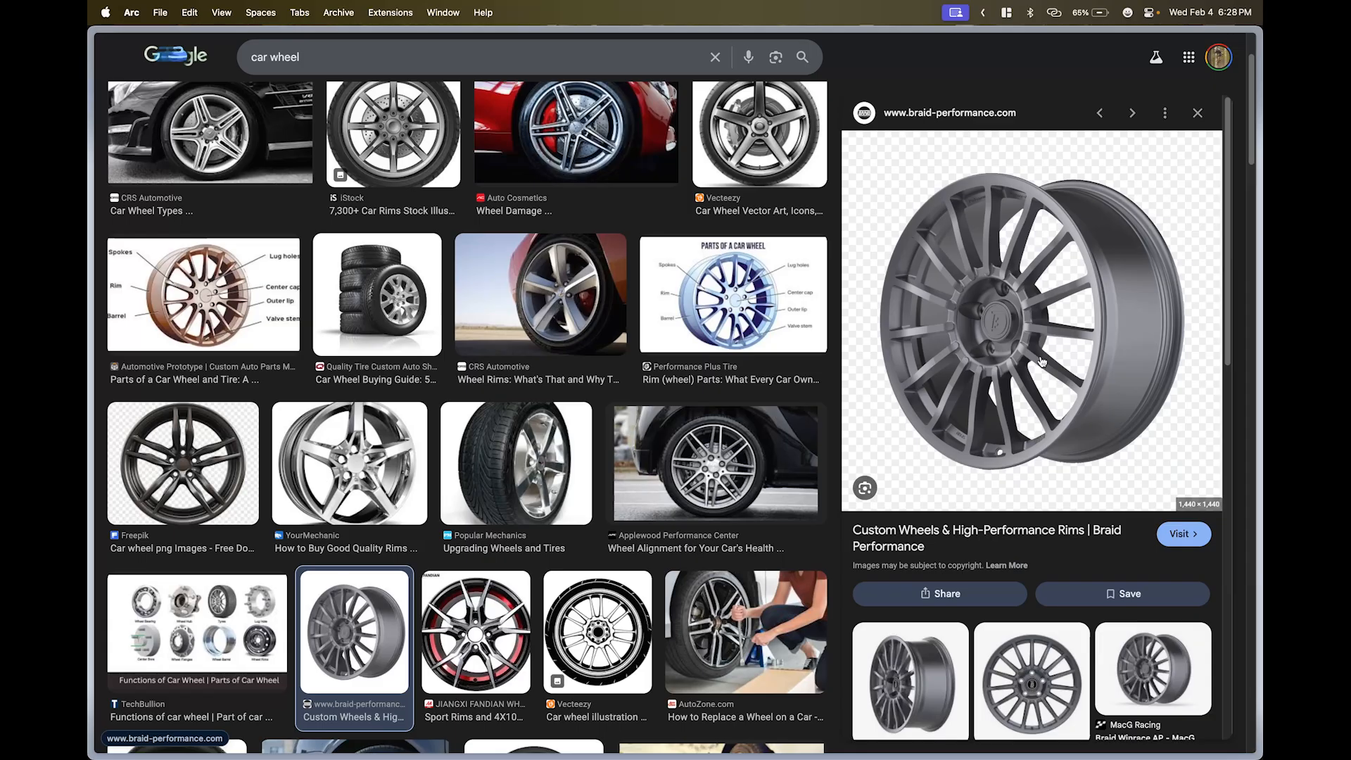
pyautogui.moveTo(99, 117)
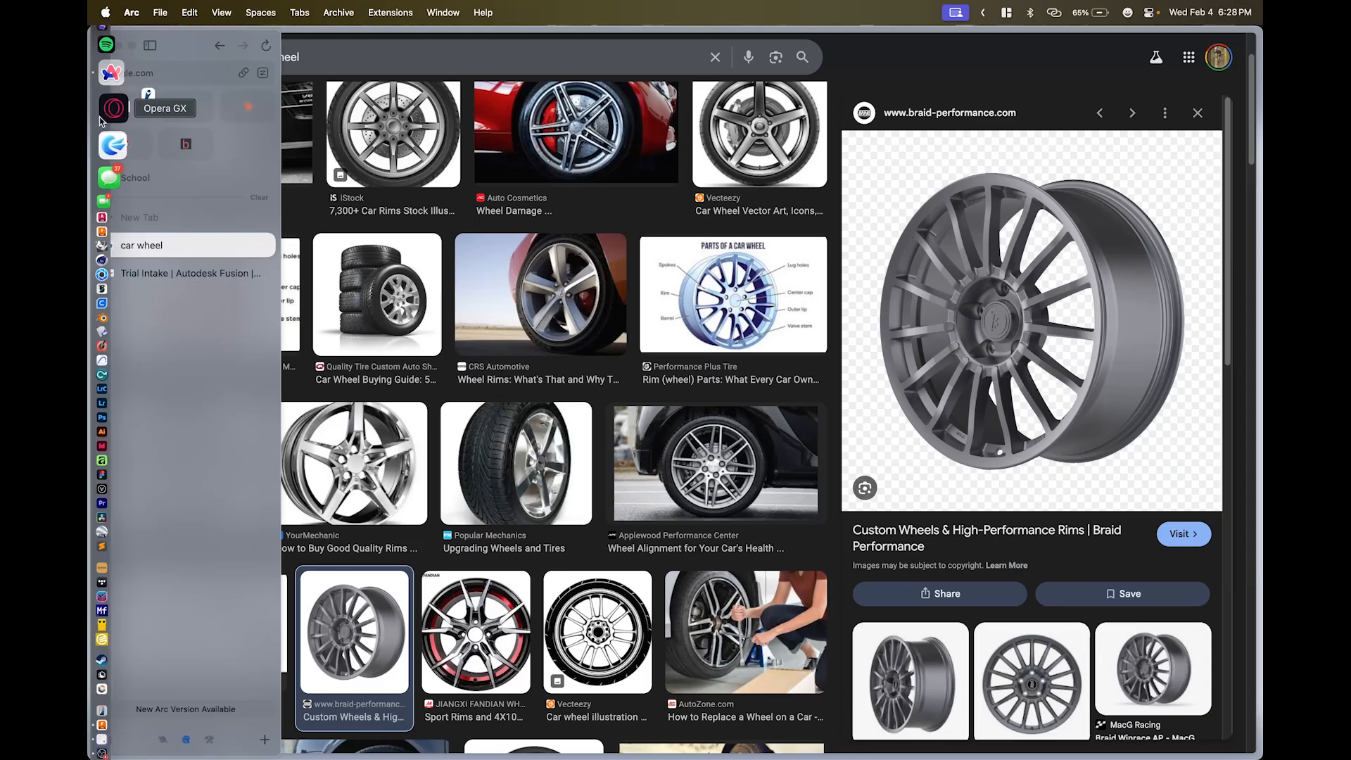
pyautogui.click(109, 683)
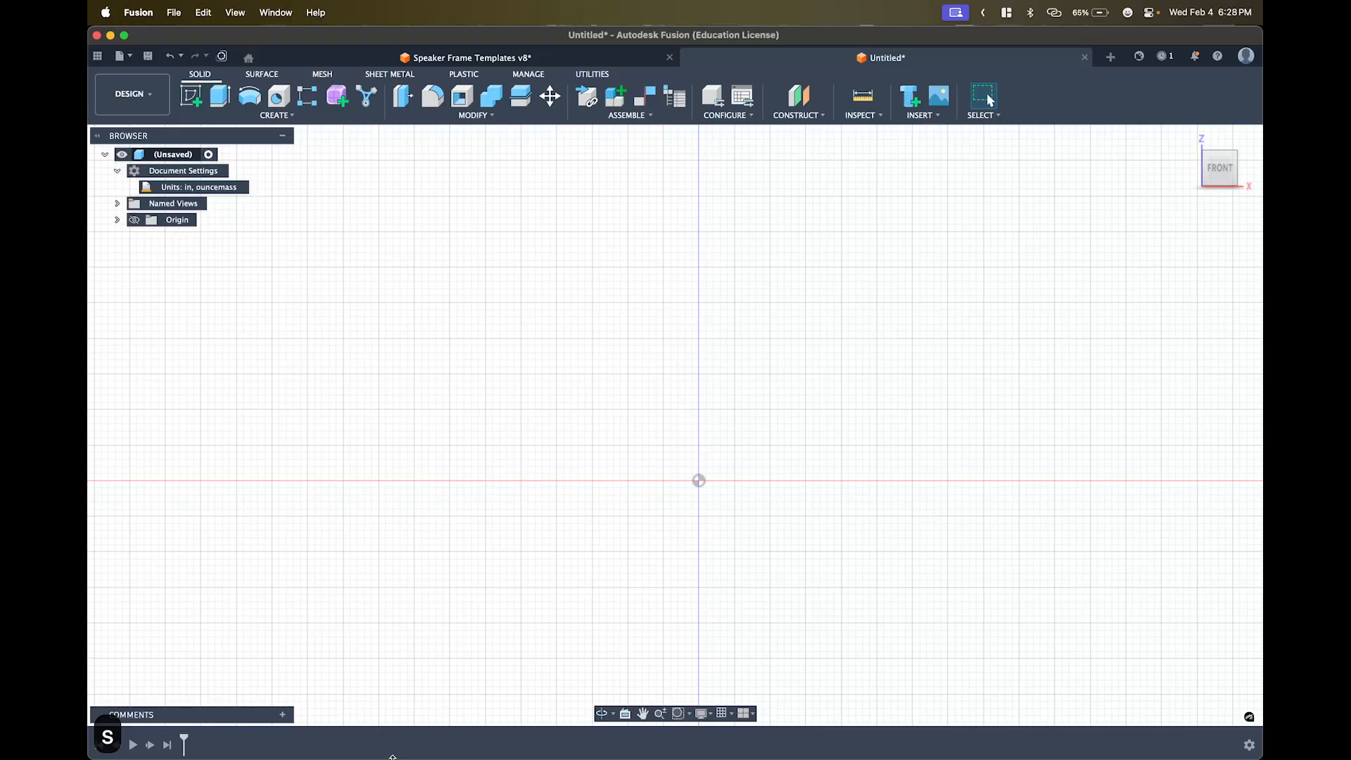
pyautogui.write('s')
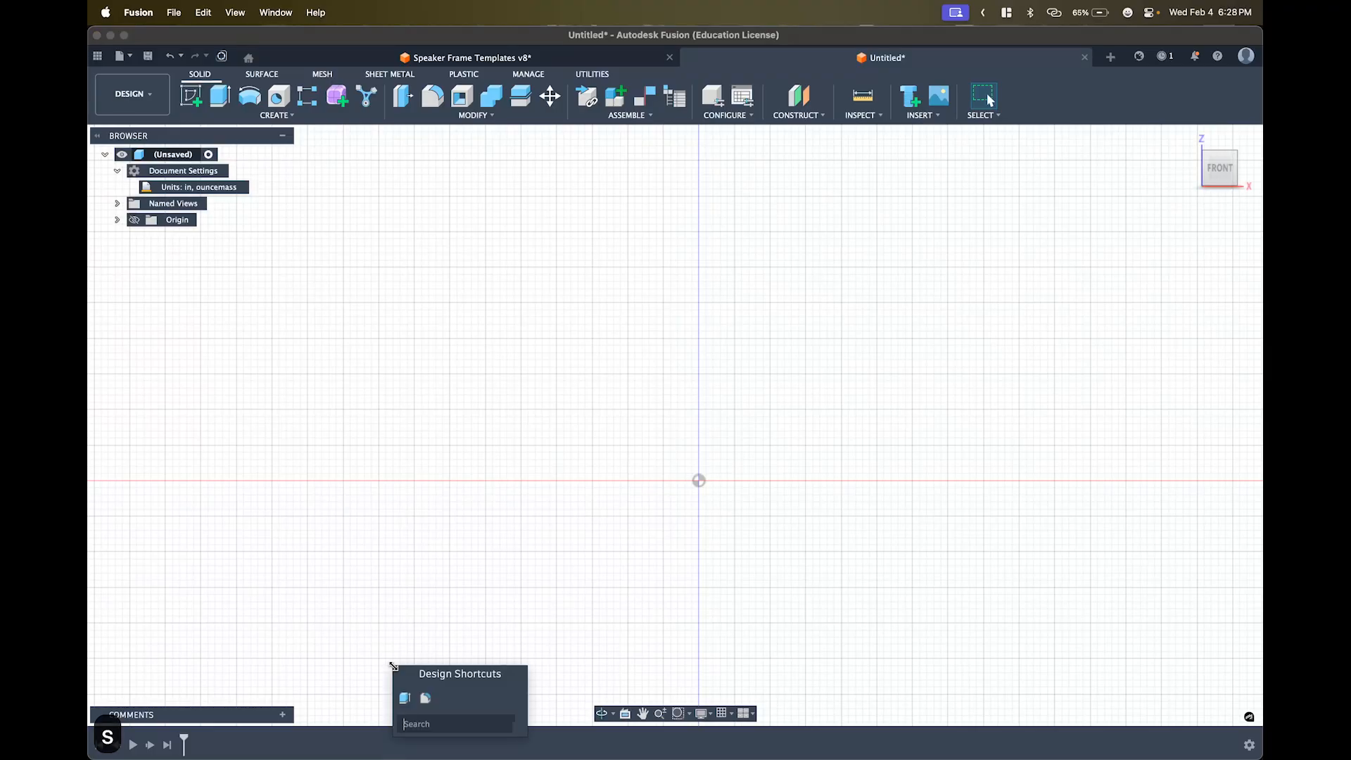
pyautogui.write('ex')
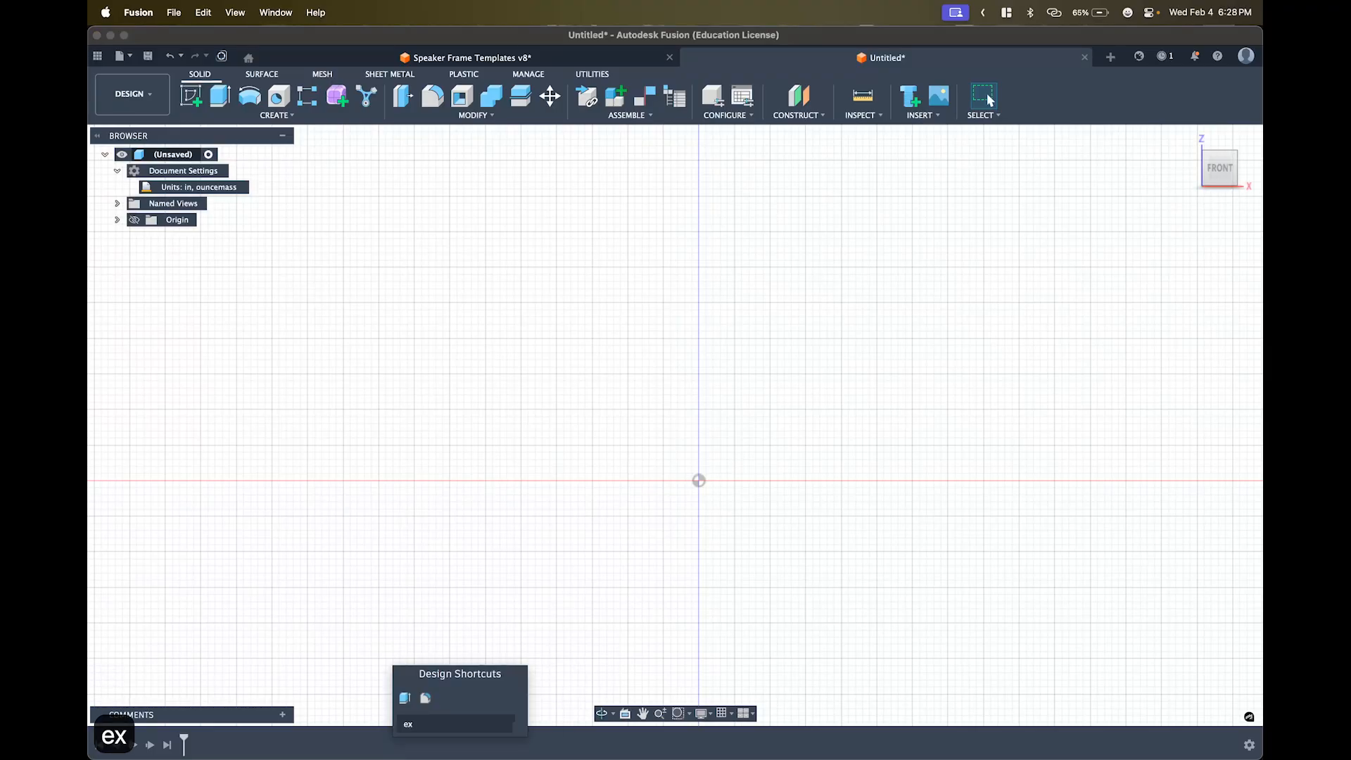
pyautogui.write('tr')
pyautogui.press('Escape')
pyautogui.press('Escape')
pyautogui.press('Escape')
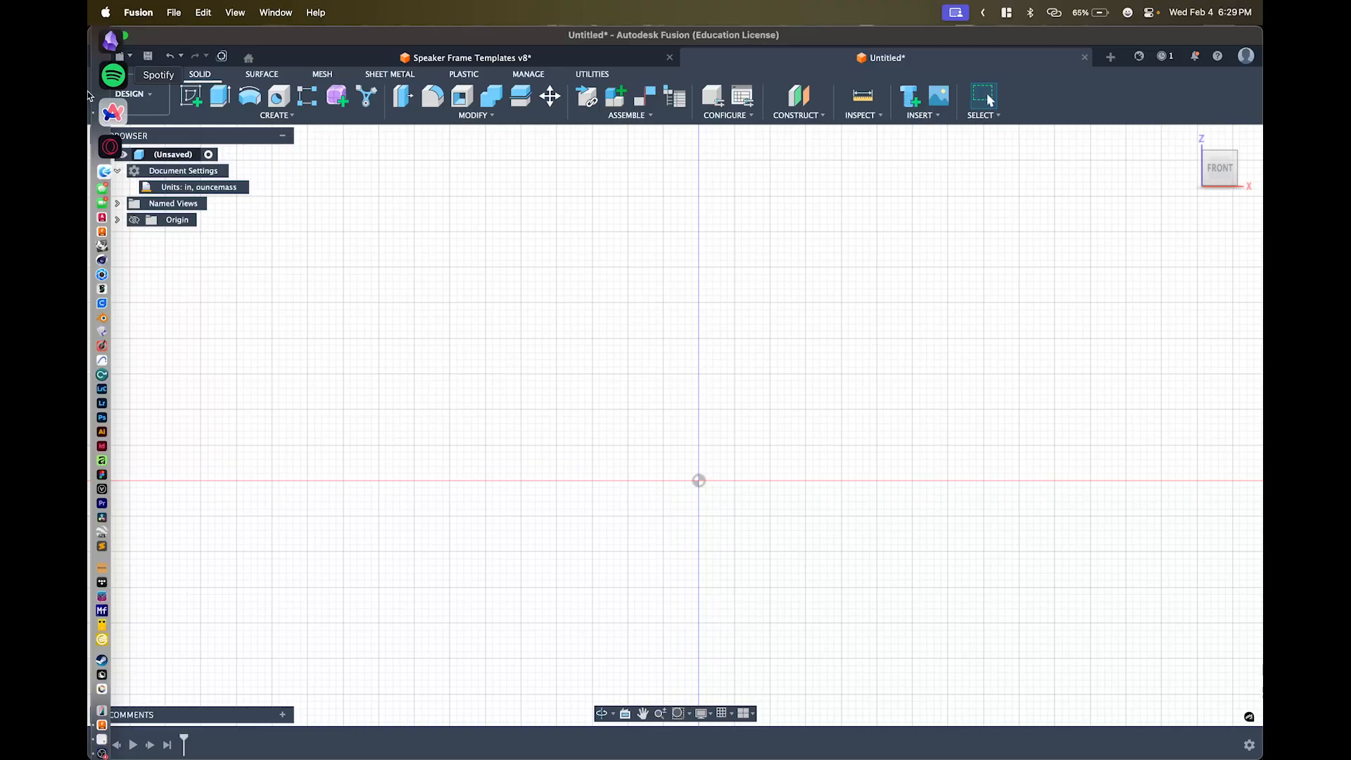
pyautogui.click(98, 107)
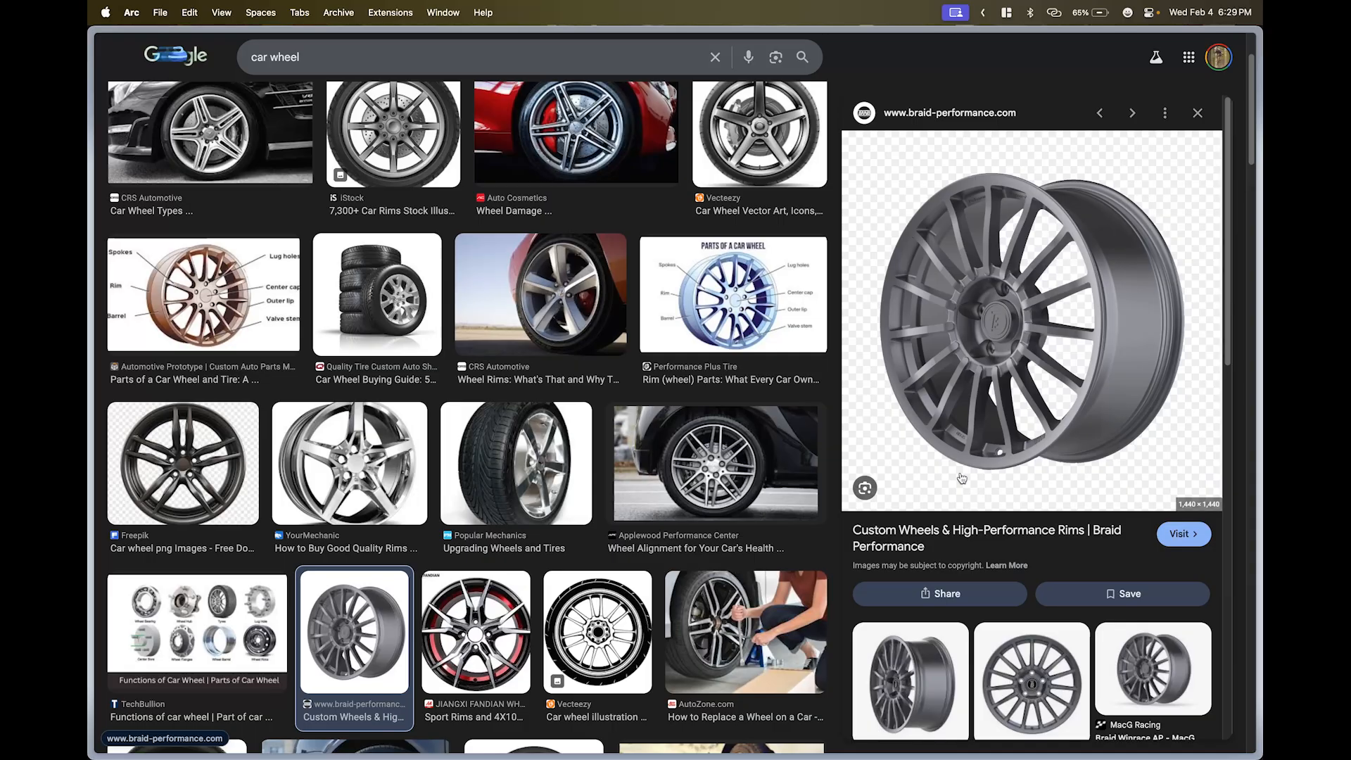
# - Extend the search to 'car wheel cut in half' and preview the iStock and Facebook half-cut wheel images
pyautogui.click(361, 60)
pyautogui.write('cut in ')
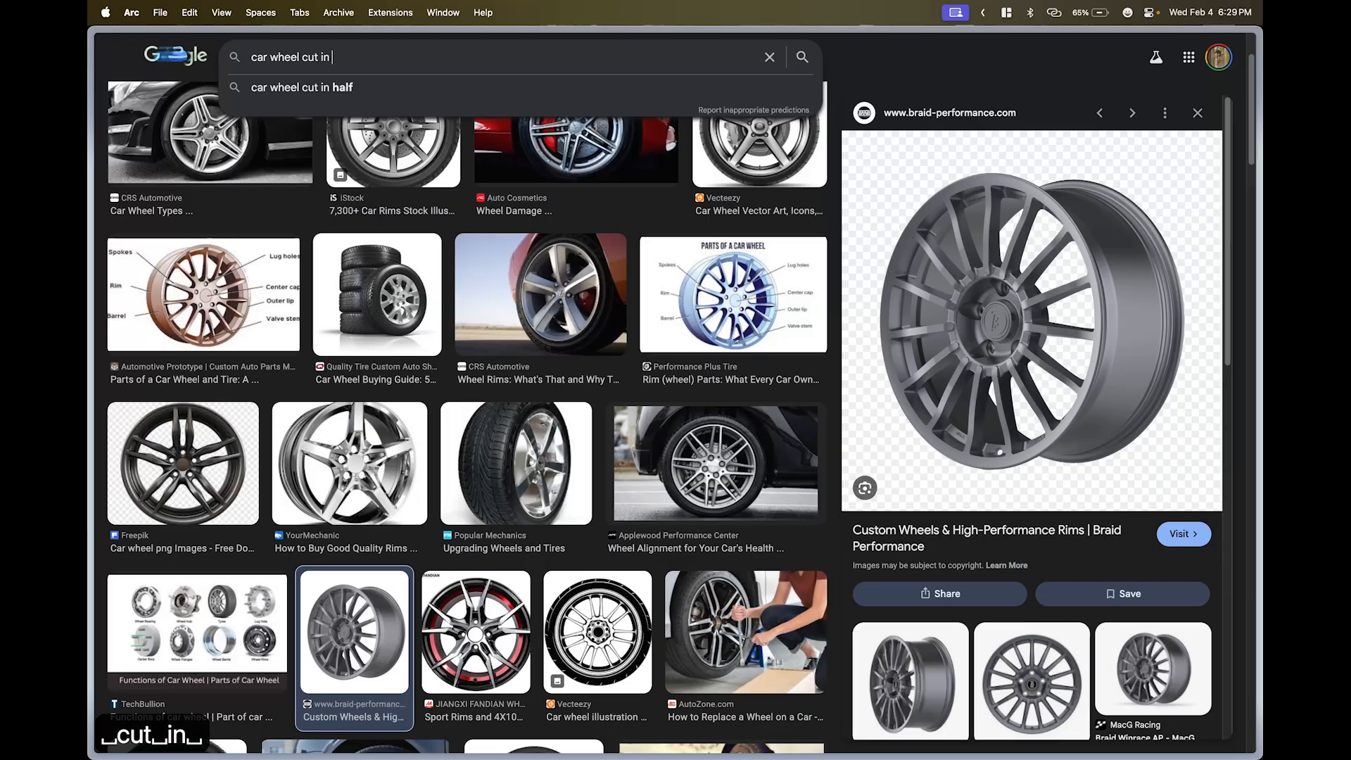
pyautogui.write('half')
pyautogui.press('Return')
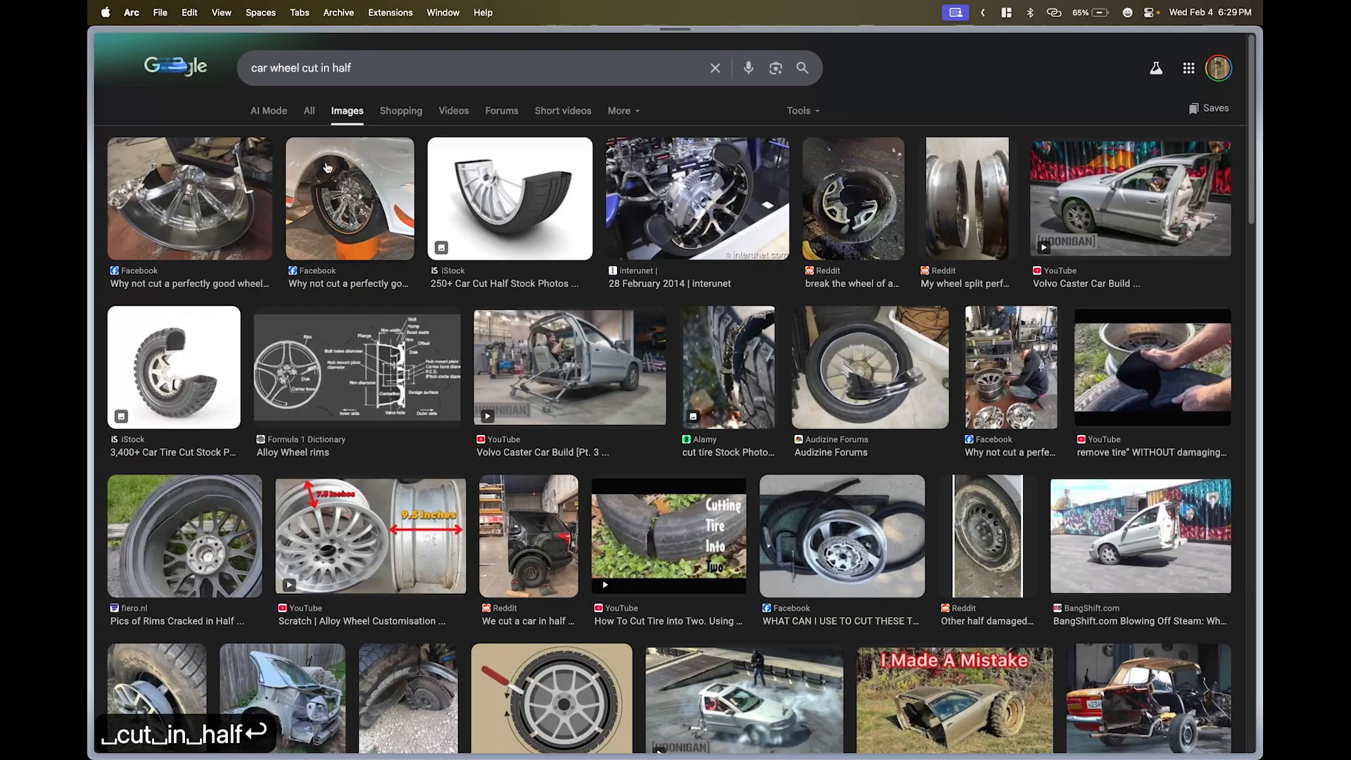
pyautogui.click(494, 196)
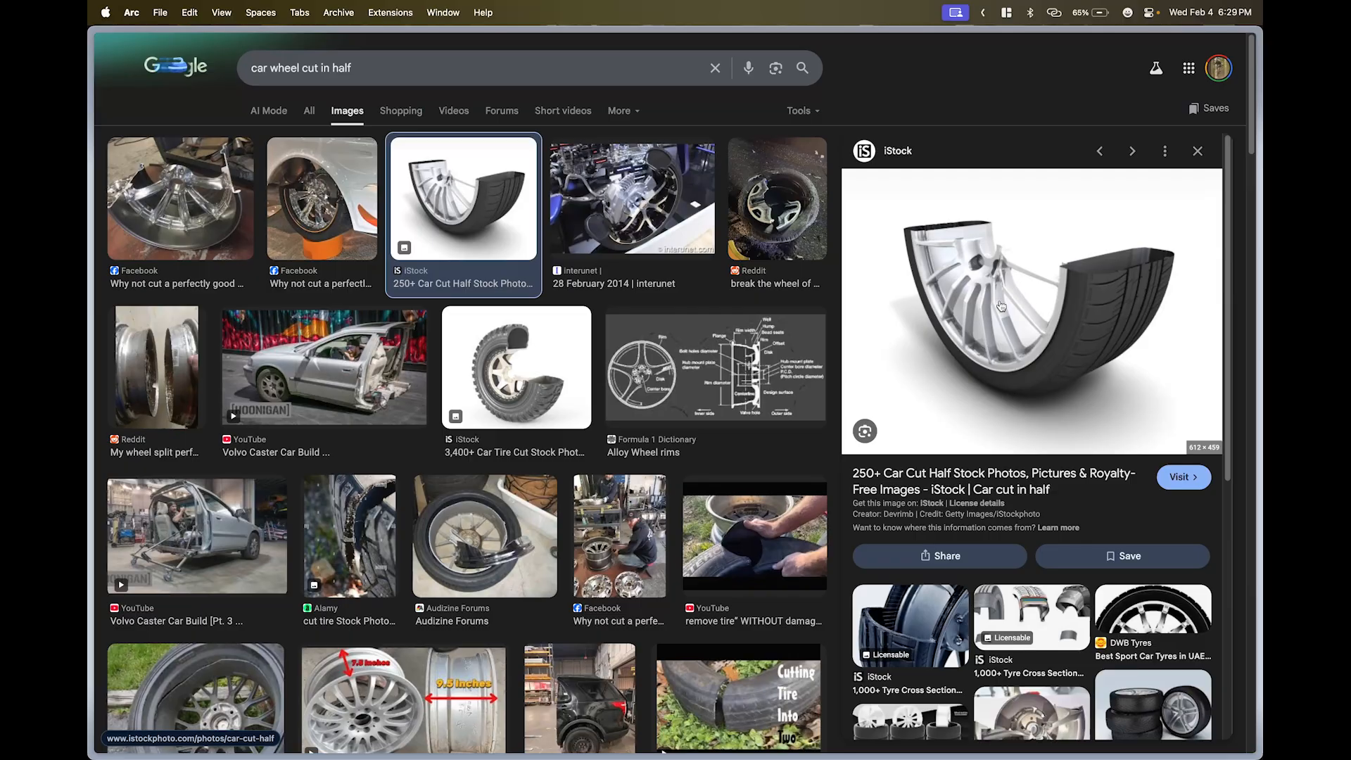
pyautogui.click(199, 213)
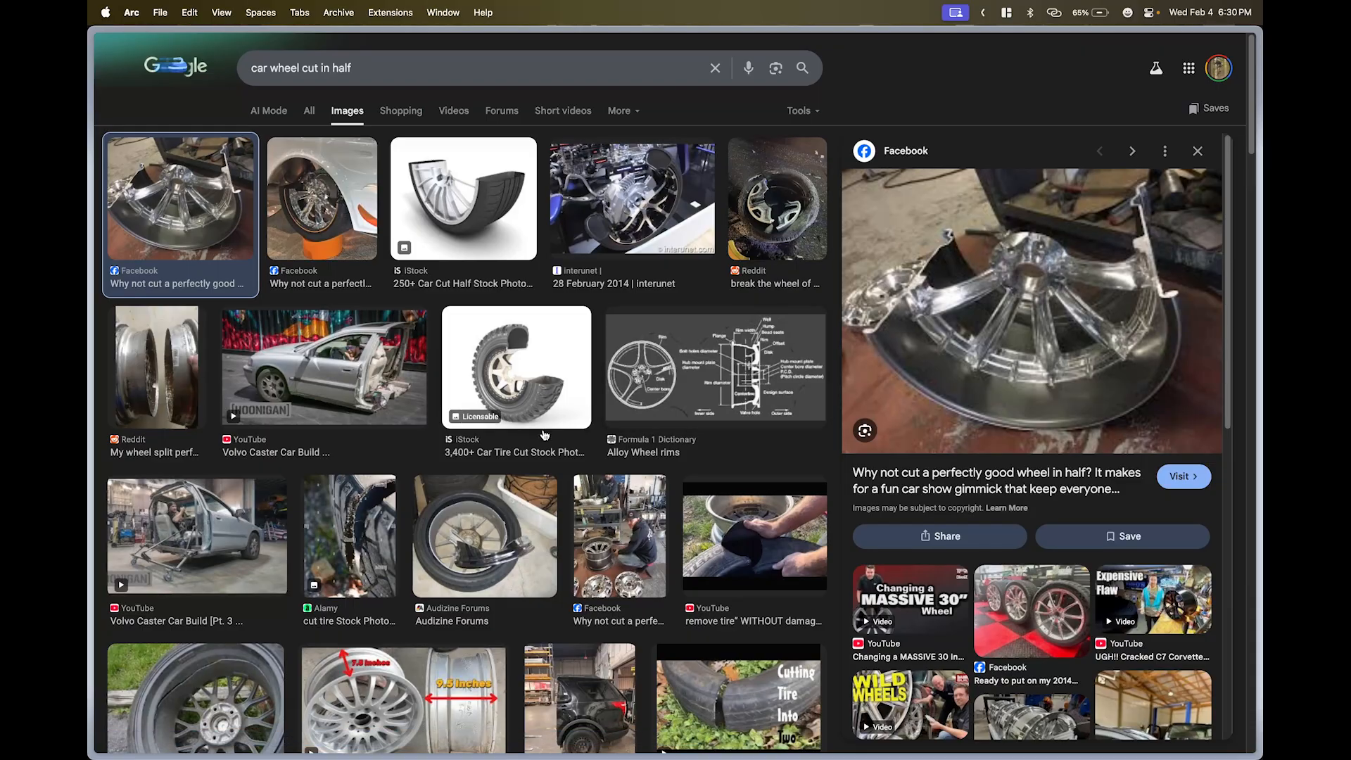
# - Return to the empty Untitled Fusion design
pyautogui.moveTo(92, 598)
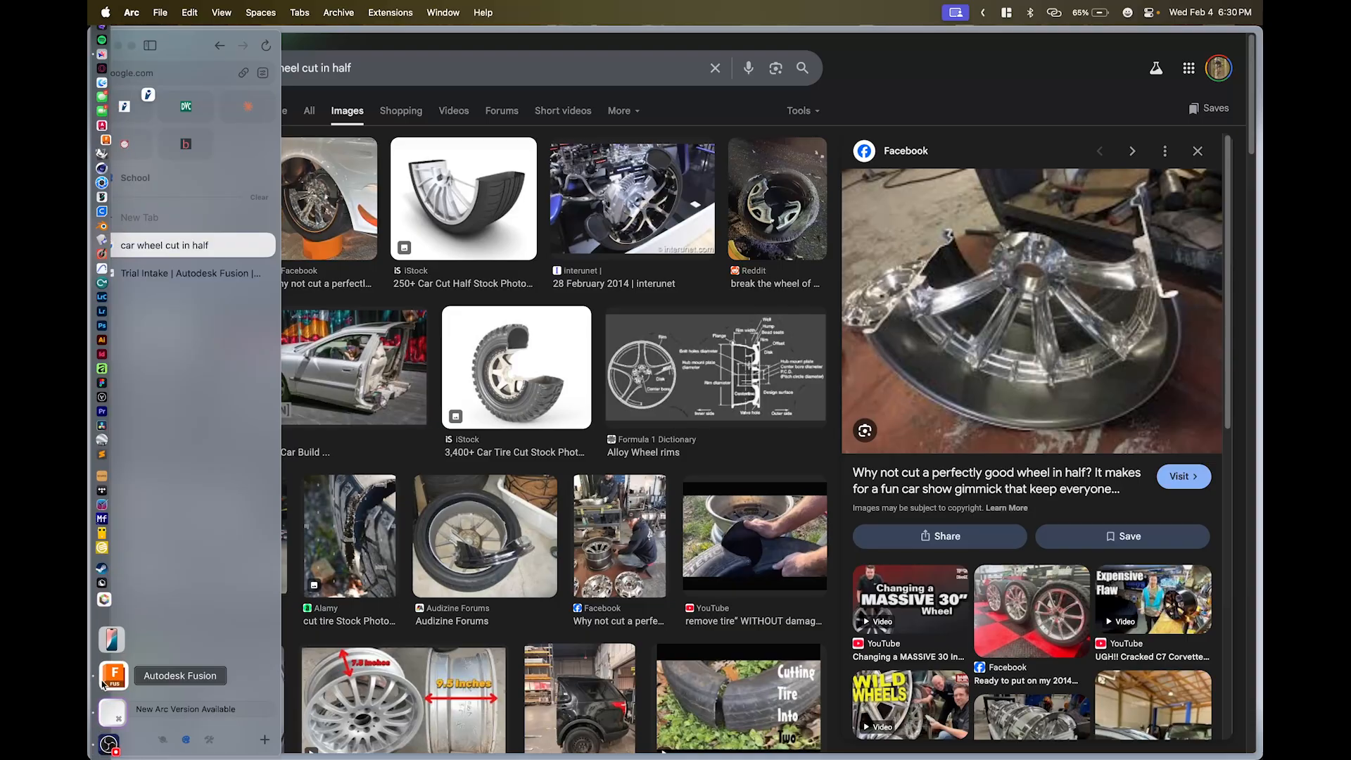
pyautogui.click(107, 187)
pyautogui.rightClick(95, 187)
pyautogui.click(211, 231)
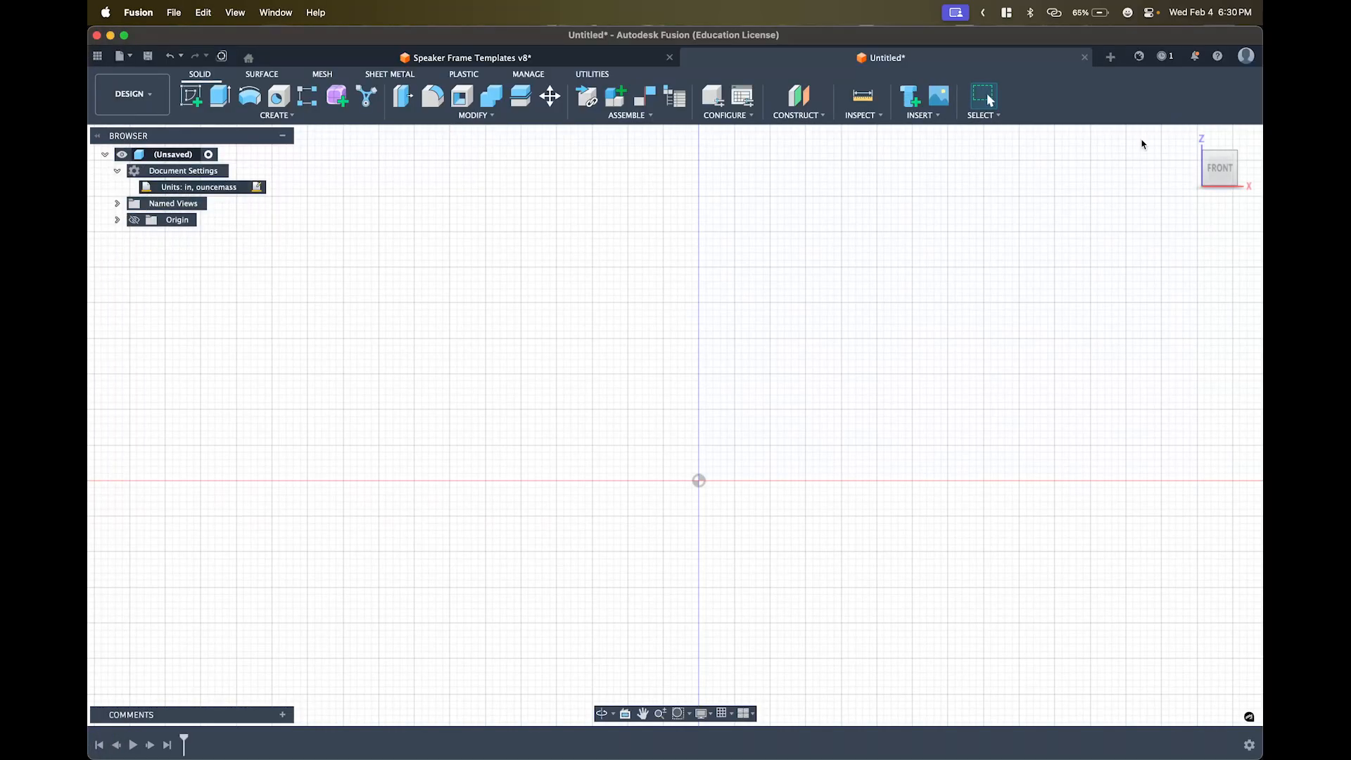
# - Set the empty design to the straight-down TOP view and begin a new sketch
pyautogui.keyDown('shift'); pyautogui.moveTo(1093, 216); pyautogui.dragTo(1130, 246, button='middle'); pyautogui.keyUp('shift')
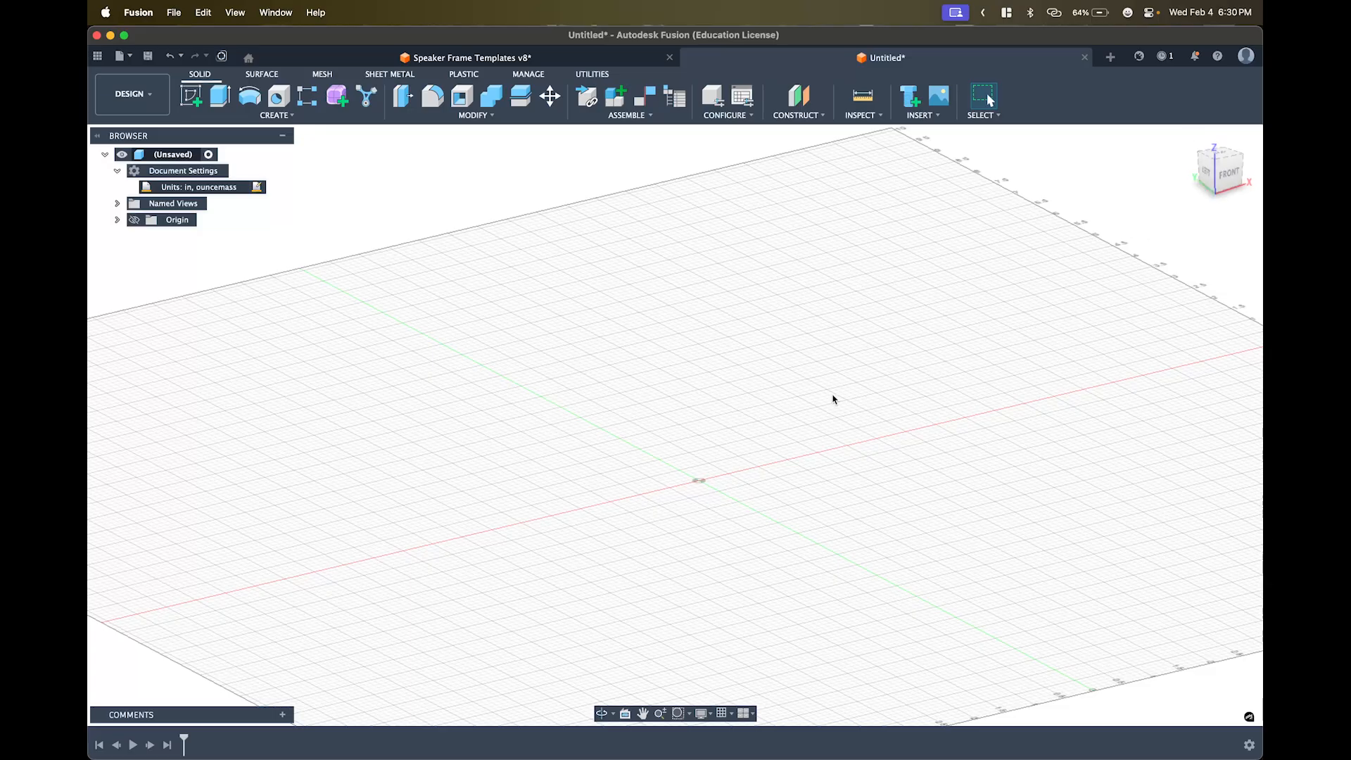
pyautogui.keyDown('shift'); pyautogui.moveTo(831, 399); pyautogui.dragTo(822, 492, button='middle'); pyautogui.keyUp('shift')
pyautogui.click(1219, 165)
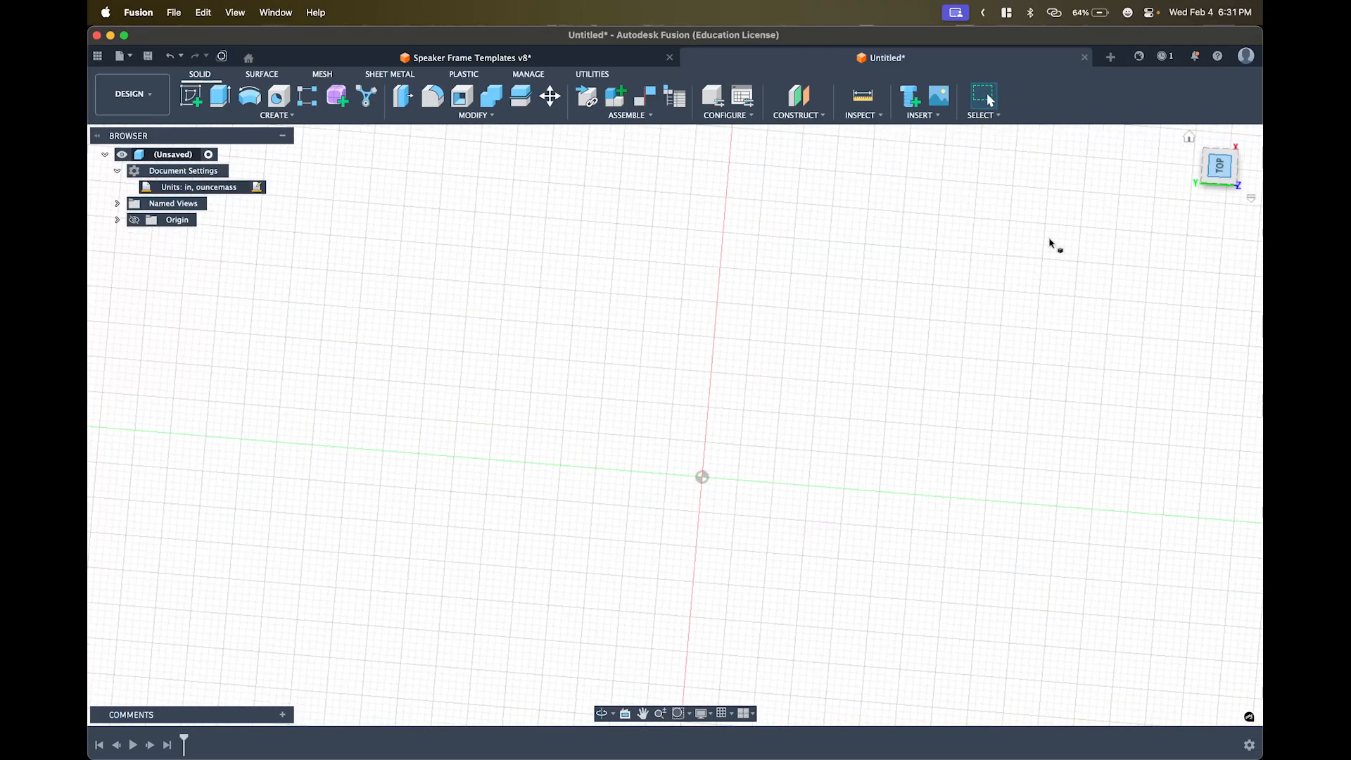
pyautogui.click(1239, 180)
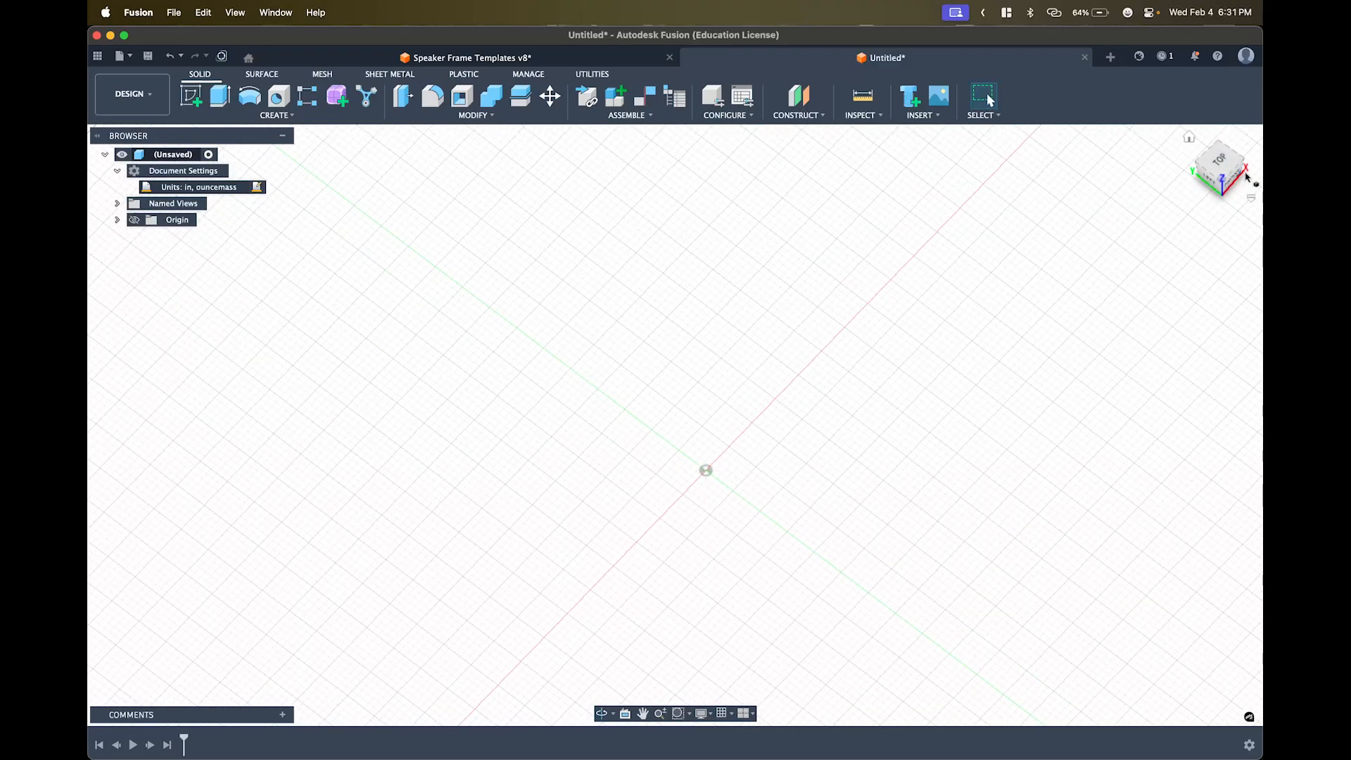
pyautogui.keyDown('shift'); pyautogui.moveTo(832, 504); pyautogui.dragTo(851, 513, button='middle'); pyautogui.keyUp('shift')
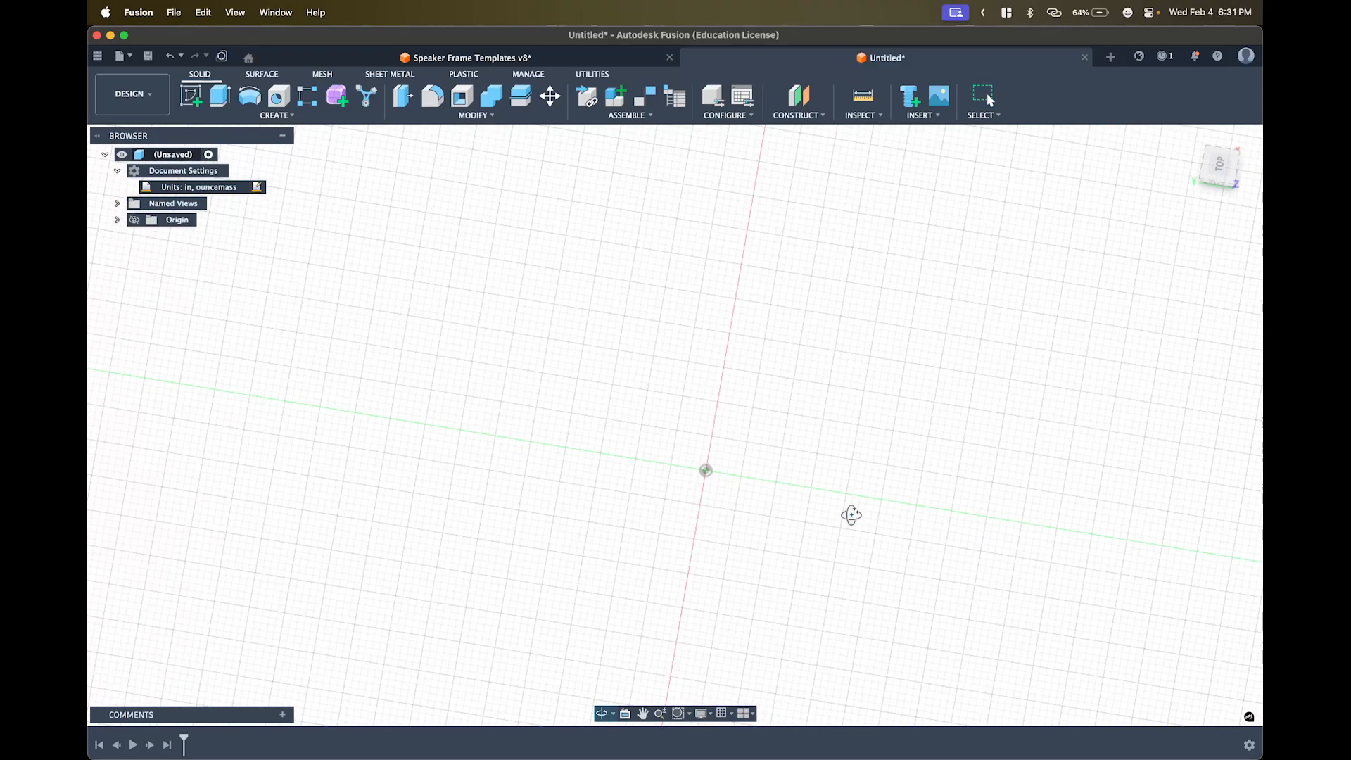
pyautogui.click(1218, 164)
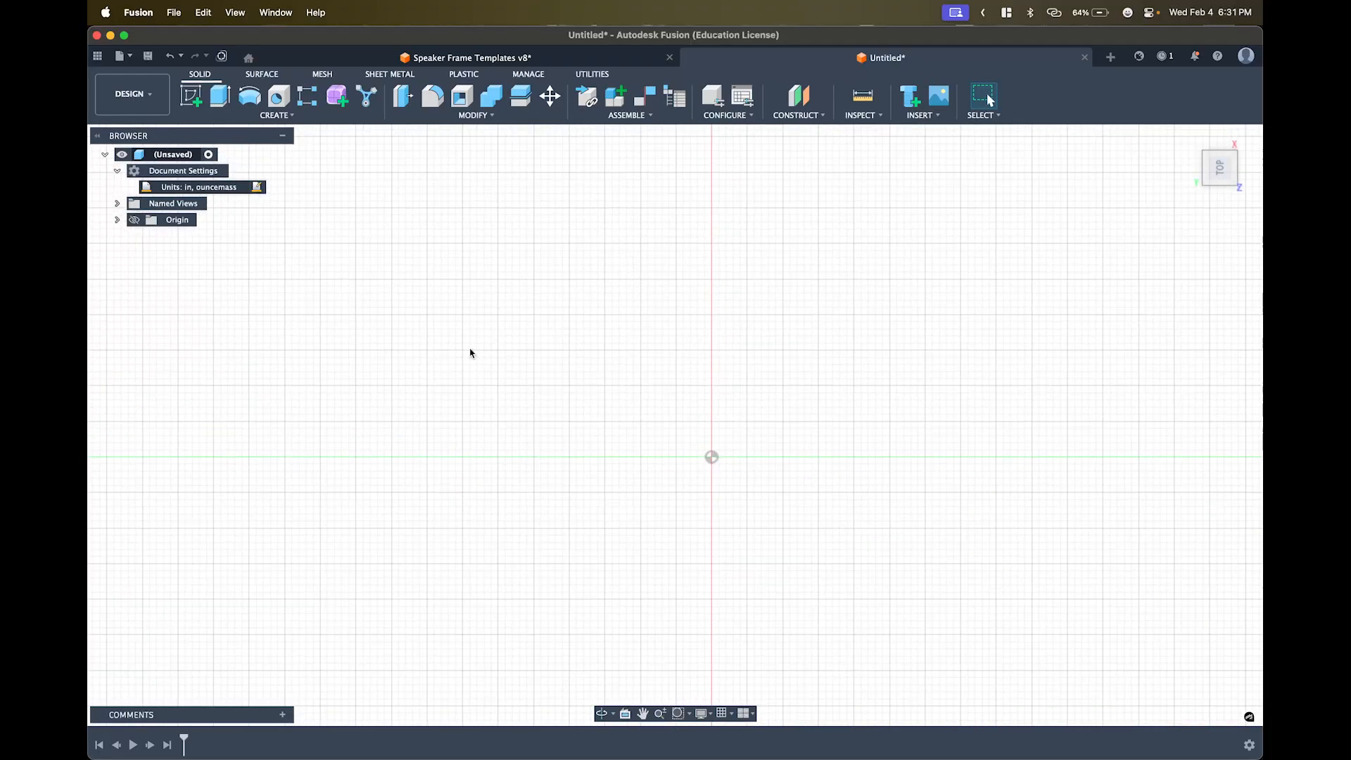
pyautogui.click(193, 96)
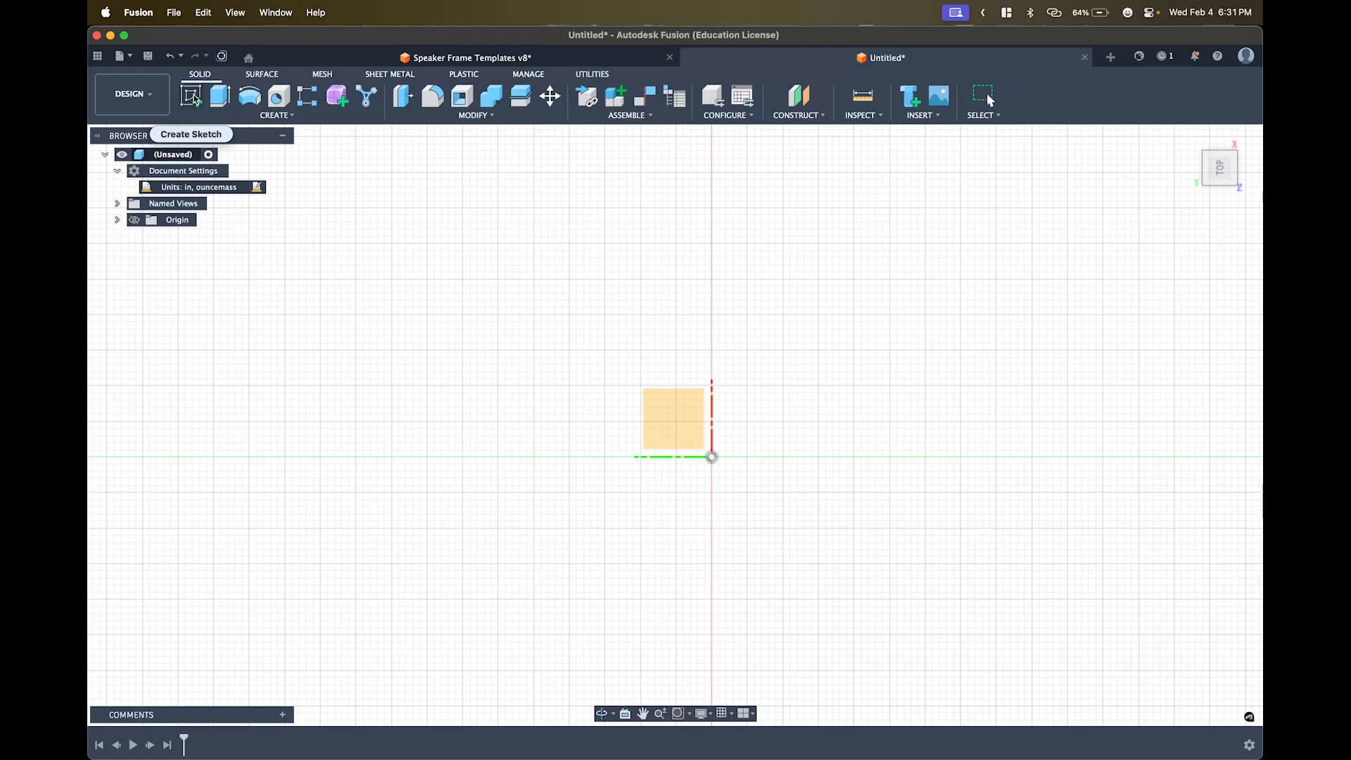
# - Dismiss the crash report and start the new sketch on the top origin plane
pyautogui.click(189, 98)
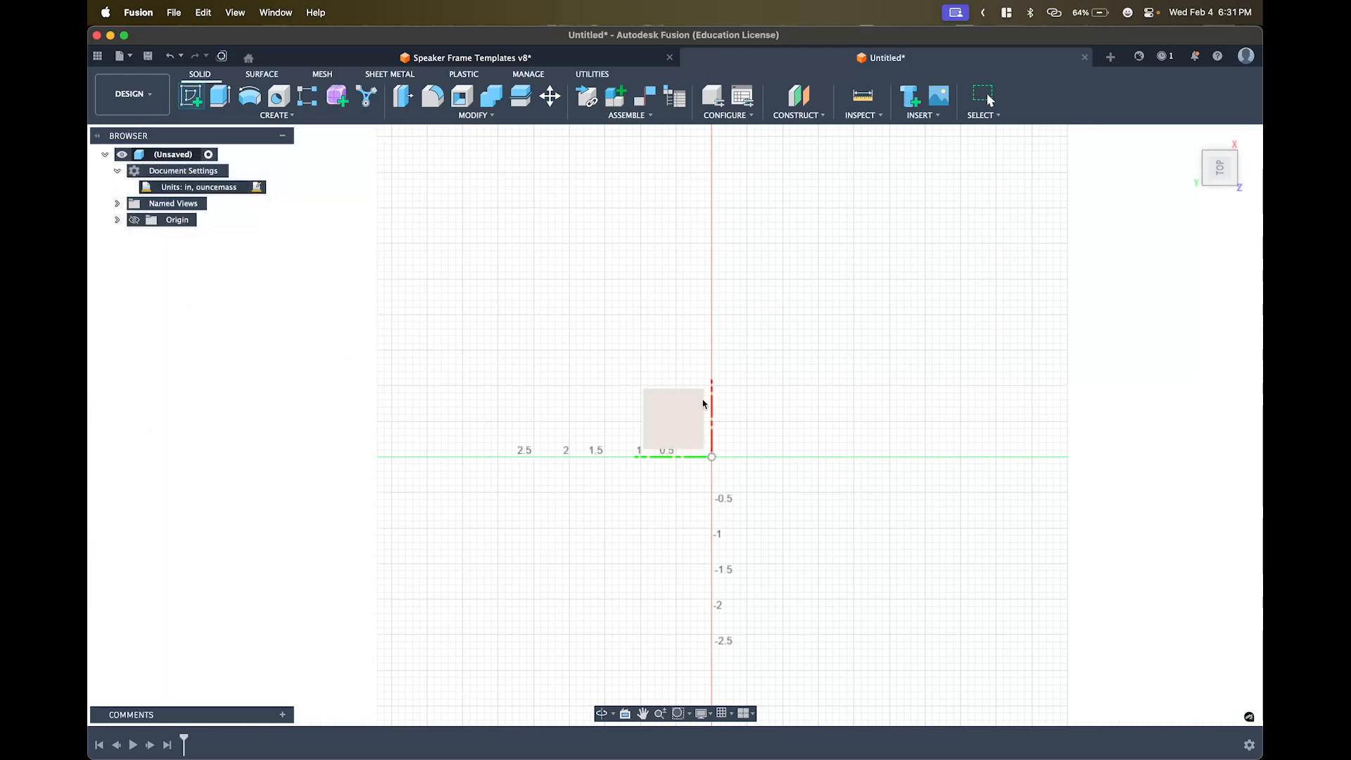
pyautogui.click(666, 421)
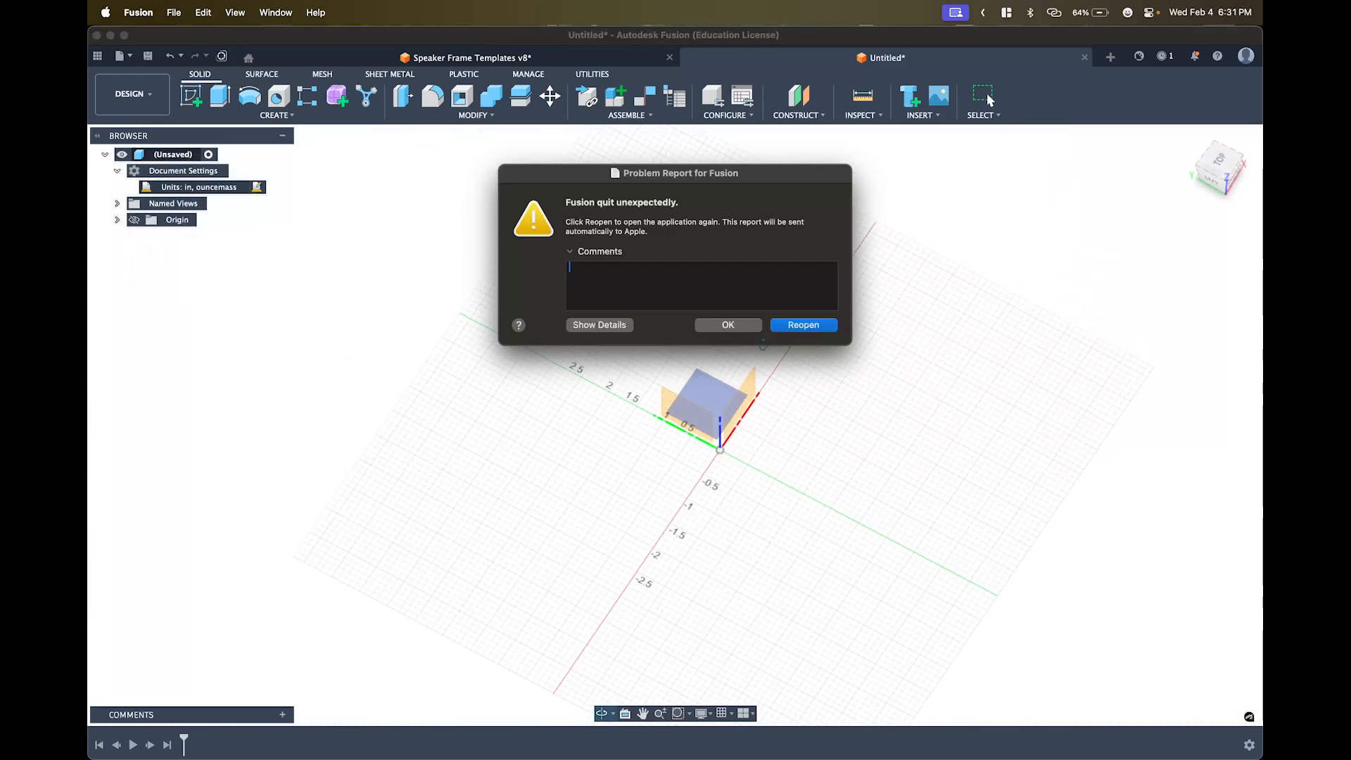
pyautogui.click(727, 324)
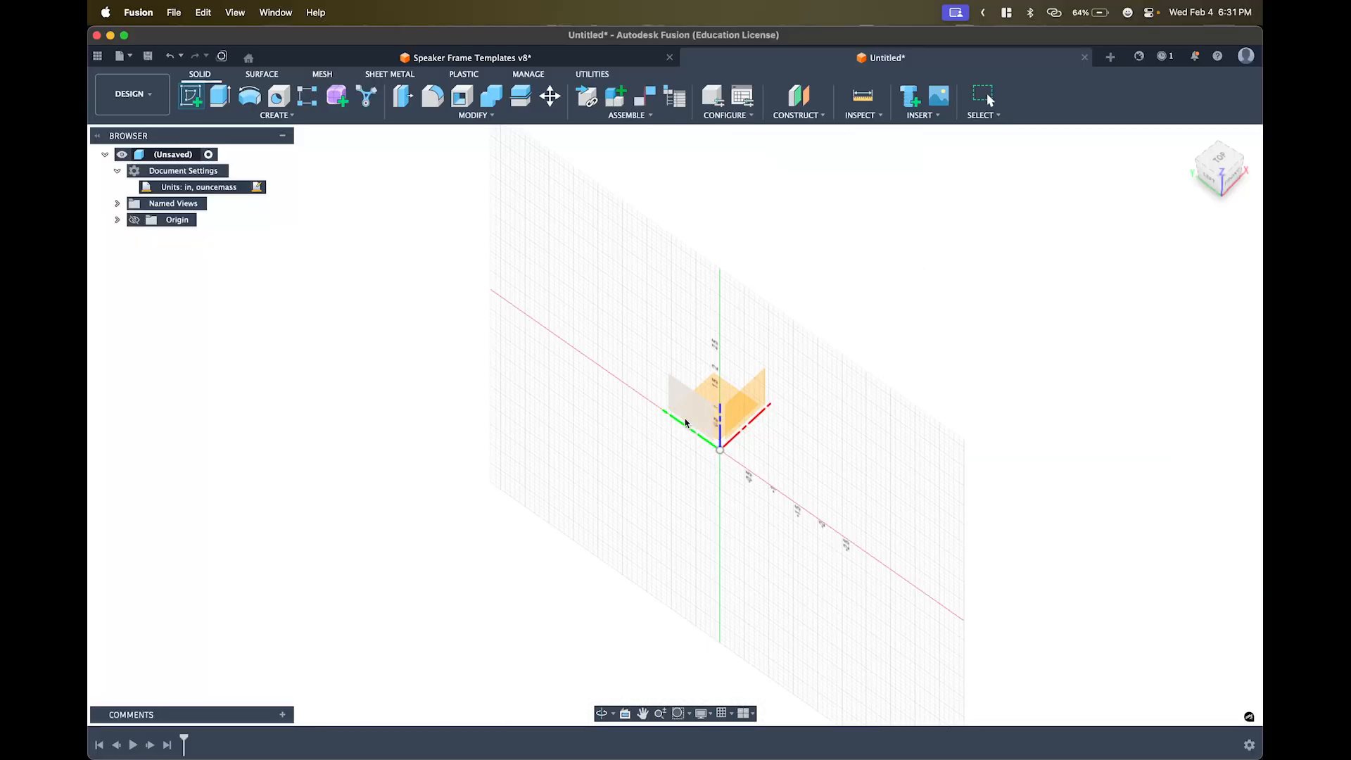
pyautogui.keyDown('shift'); pyautogui.moveTo(700, 409); pyautogui.dragTo(718, 426, button='middle'); pyautogui.keyUp('shift')
pyautogui.click(1219, 162)
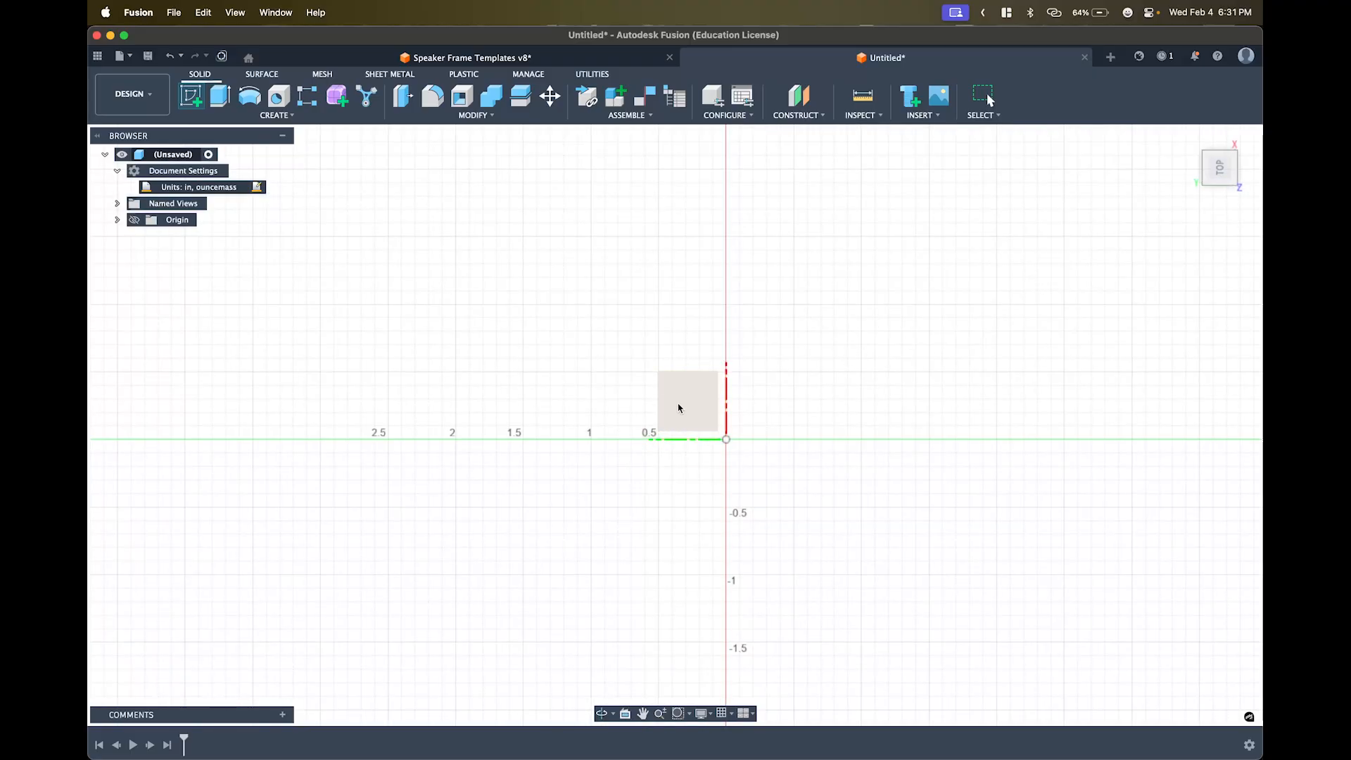
pyautogui.click(675, 401)
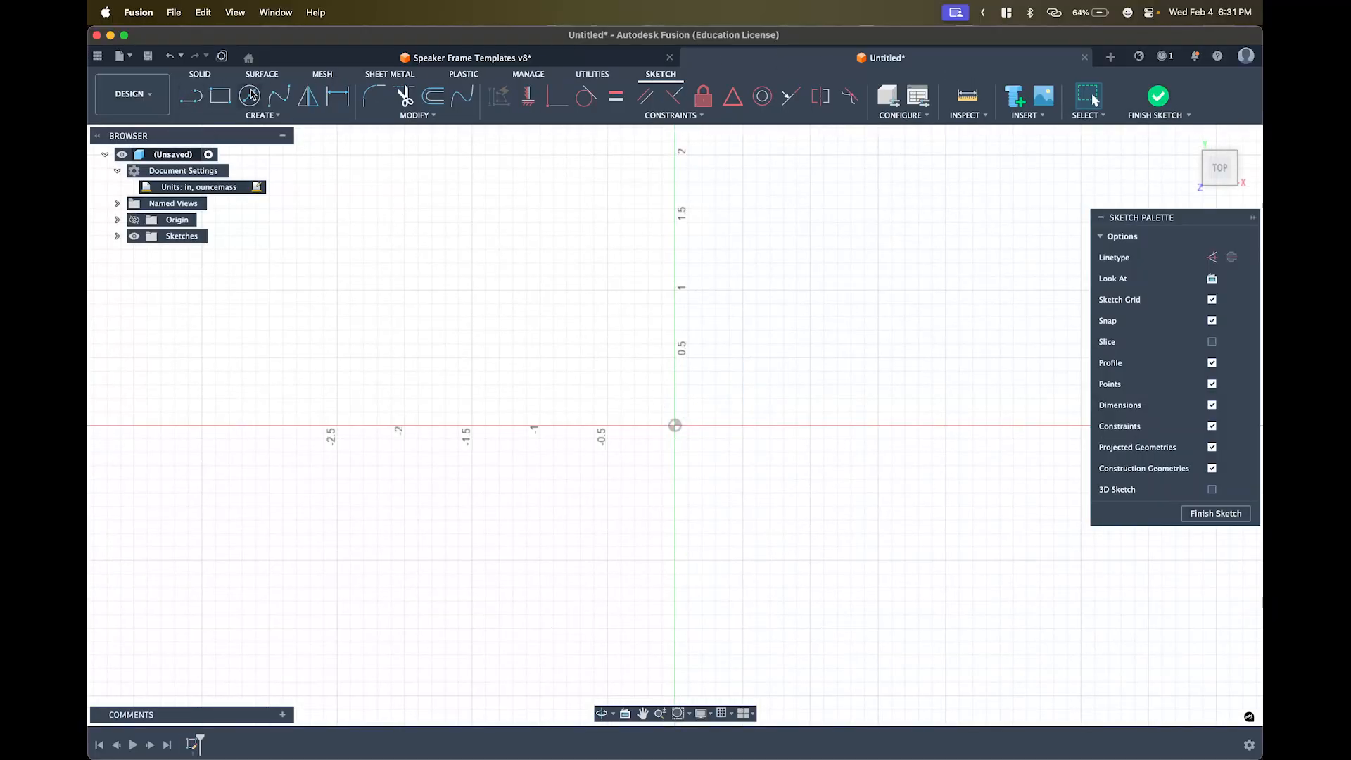
pyautogui.click(418, 116)
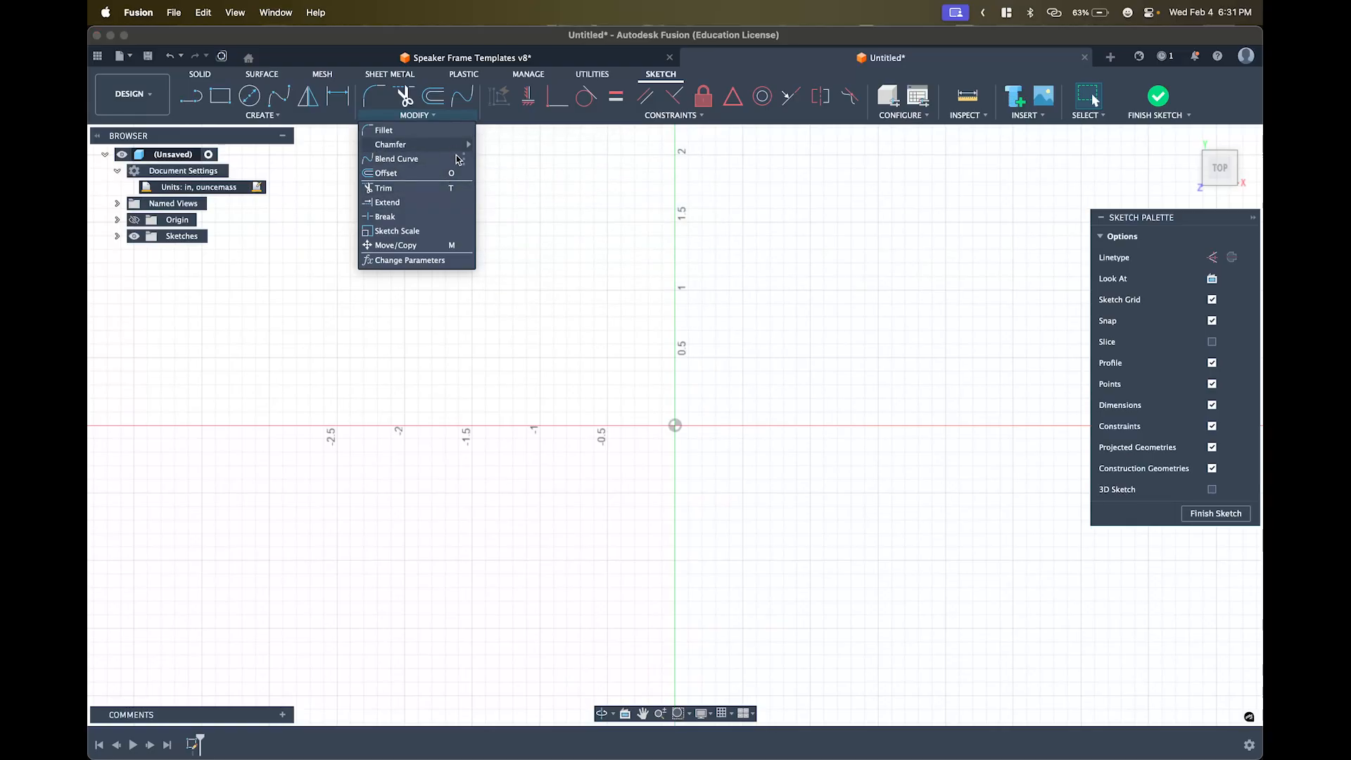
pyautogui.moveTo(450, 144)
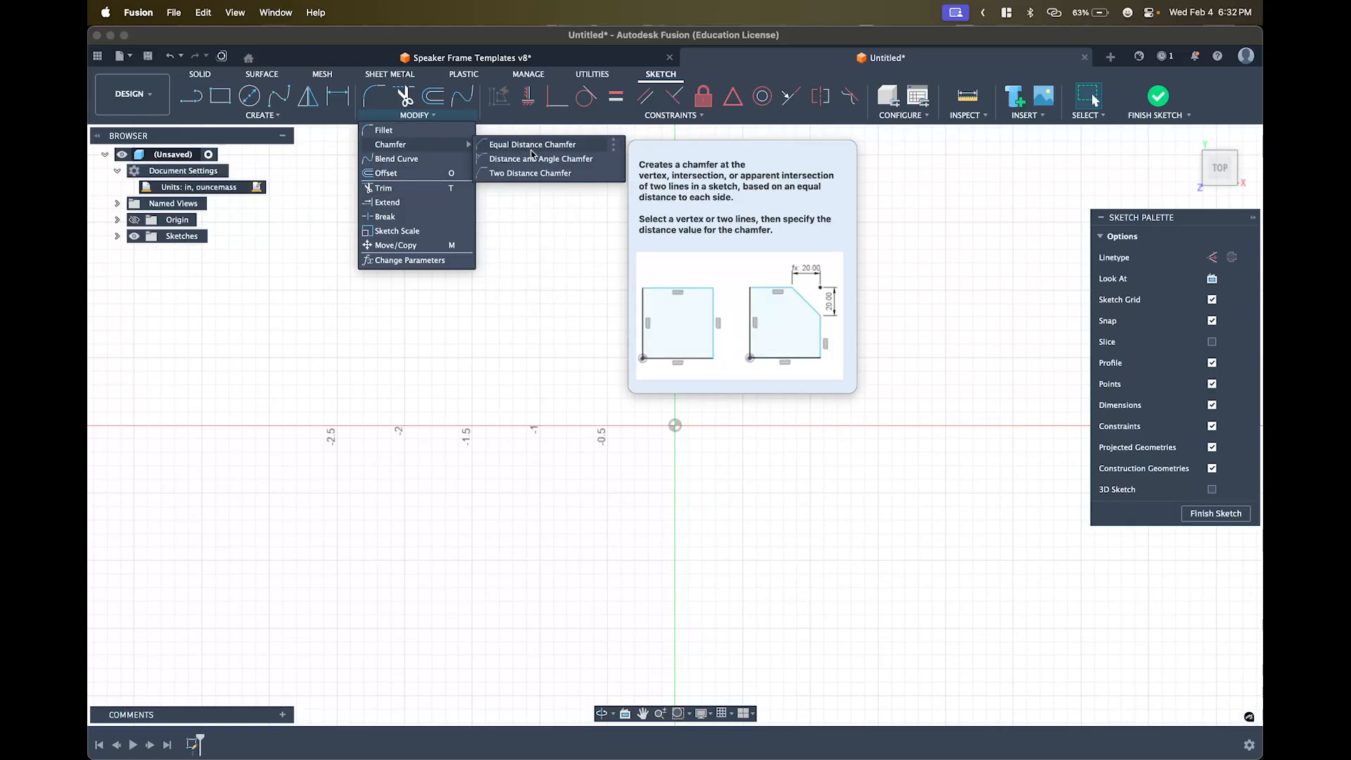
pyautogui.click(554, 236)
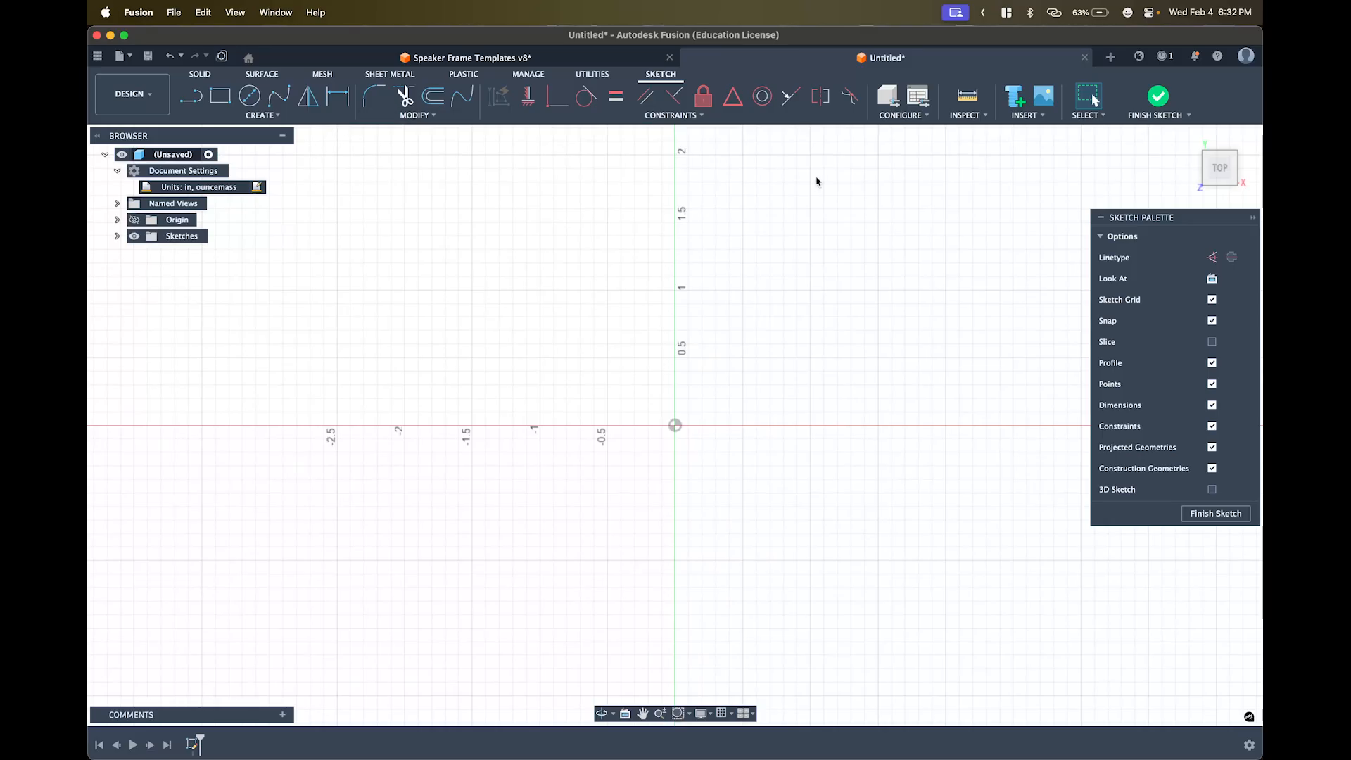
# - Draw a 7 in vertical line starting on the horizontal axis, then shift it up and right
pyautogui.moveTo(895, 247); pyautogui.dragTo(817, 233, button='middle')
pyautogui.press('l')
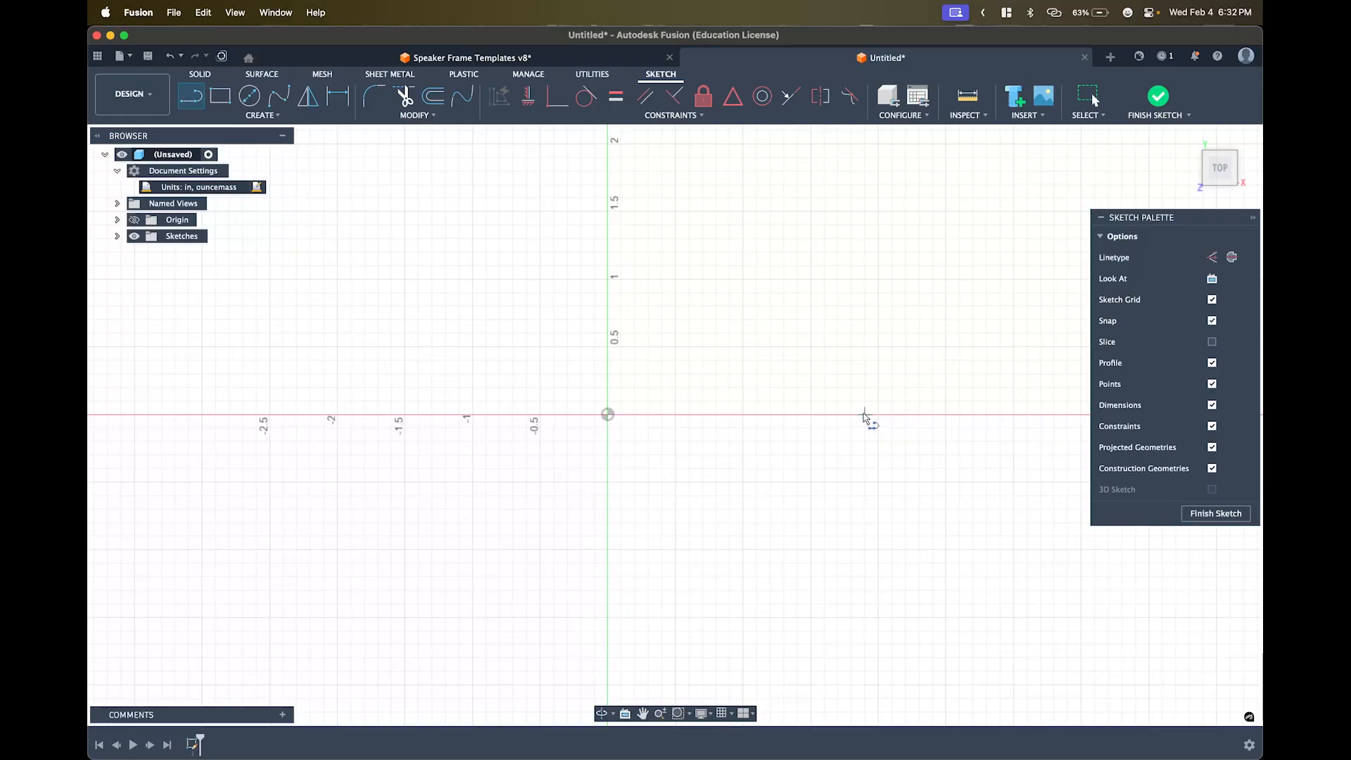
pyautogui.click(864, 415)
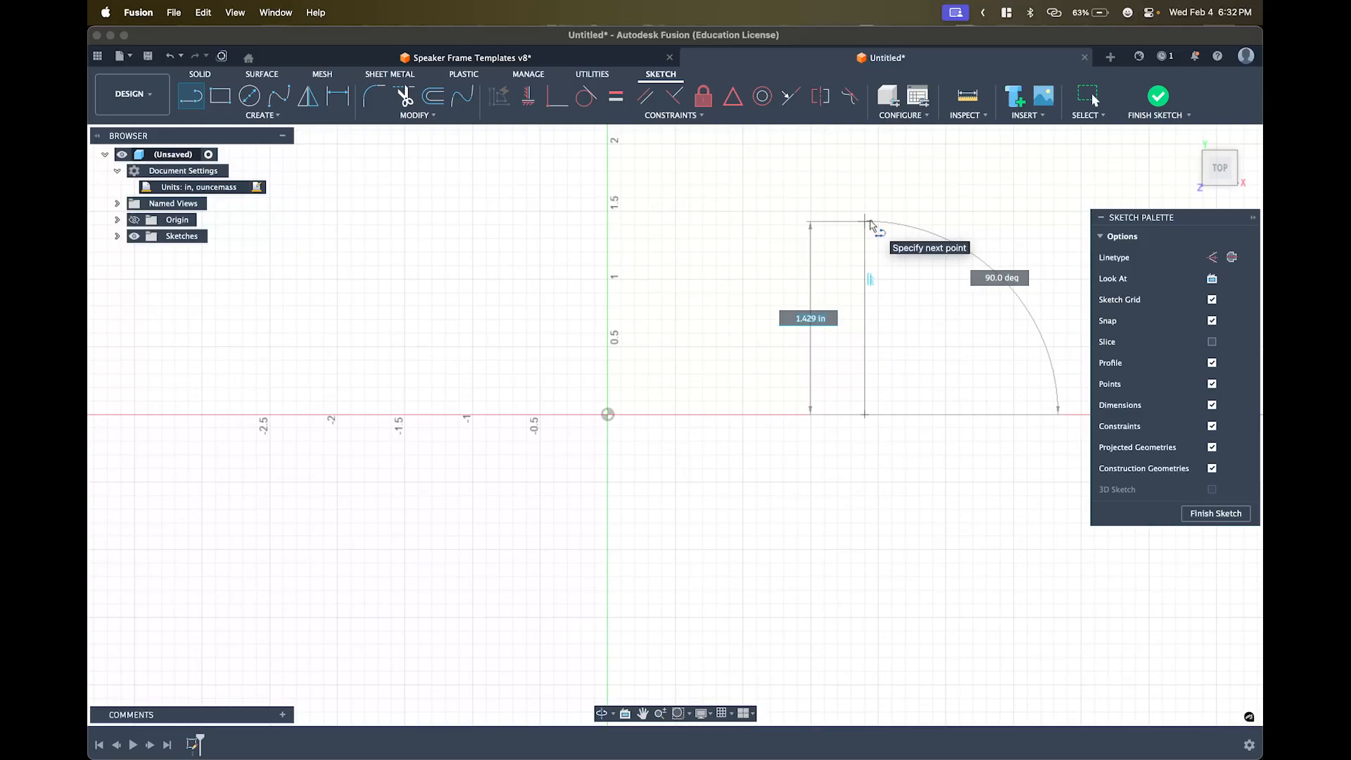
pyautogui.write('7')
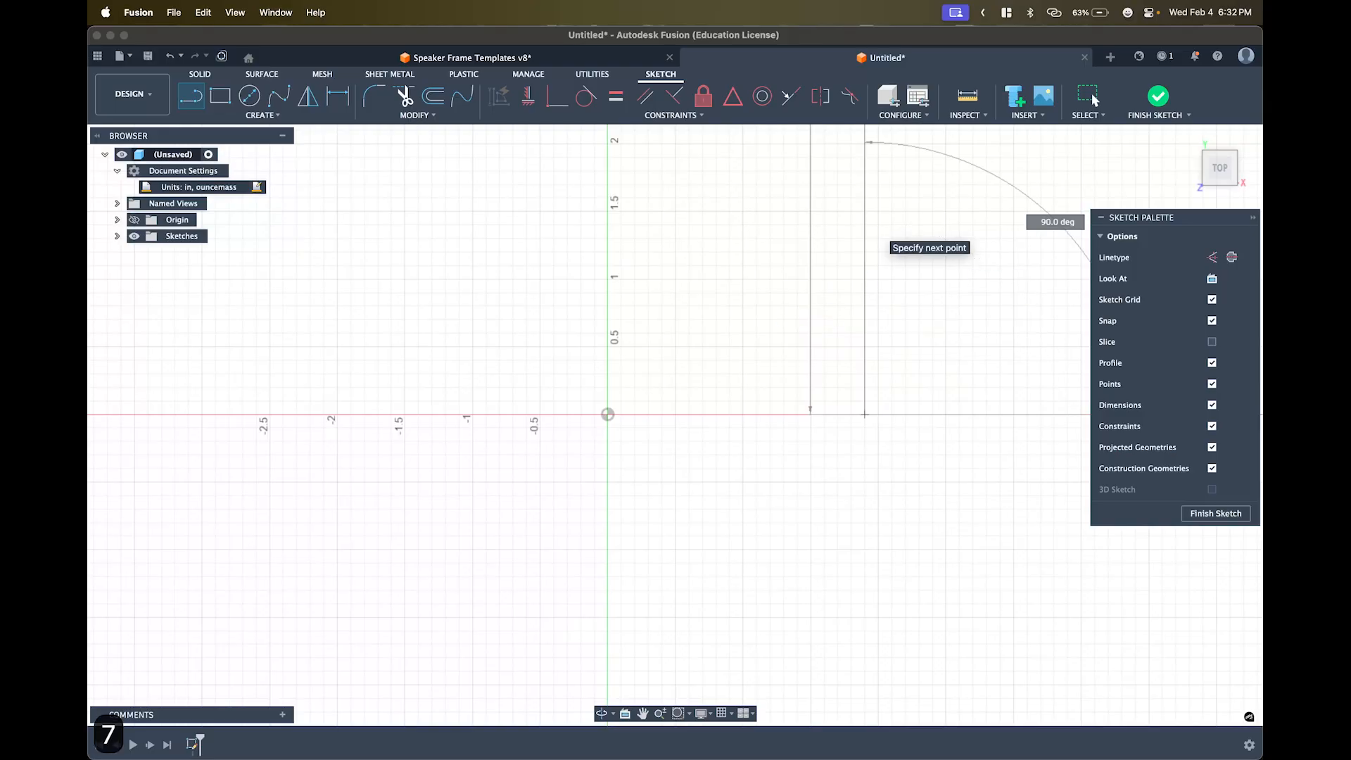
pyautogui.scroll(-4, 875, 232)
pyautogui.moveTo(874, 232); pyautogui.dragTo(731, 460, button='middle')
pyautogui.scroll(-5, 737, 454)
pyautogui.scroll(-1, 742, 441)
pyautogui.scroll(1, 742, 441)
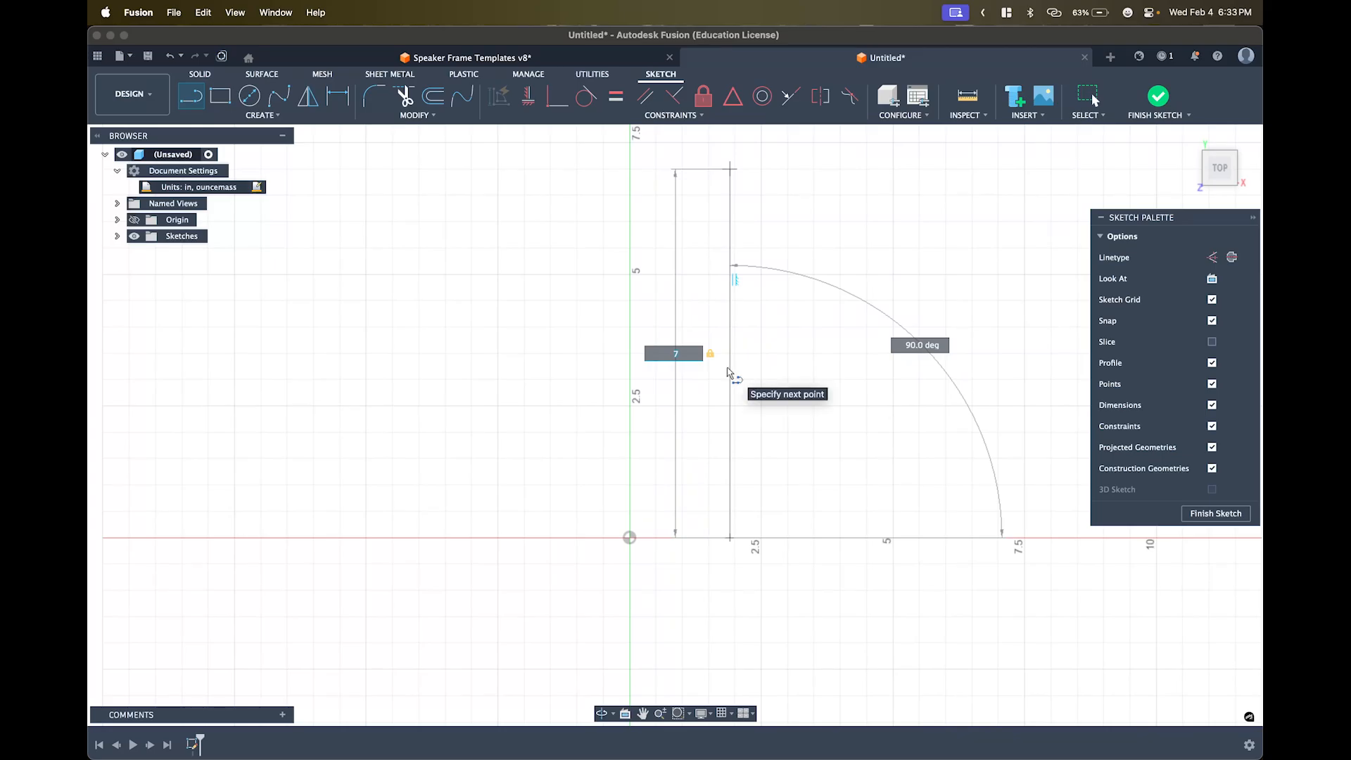
pyautogui.click(731, 366)
pyautogui.press('Escape')
pyautogui.press('Escape')
pyautogui.press('Escape')
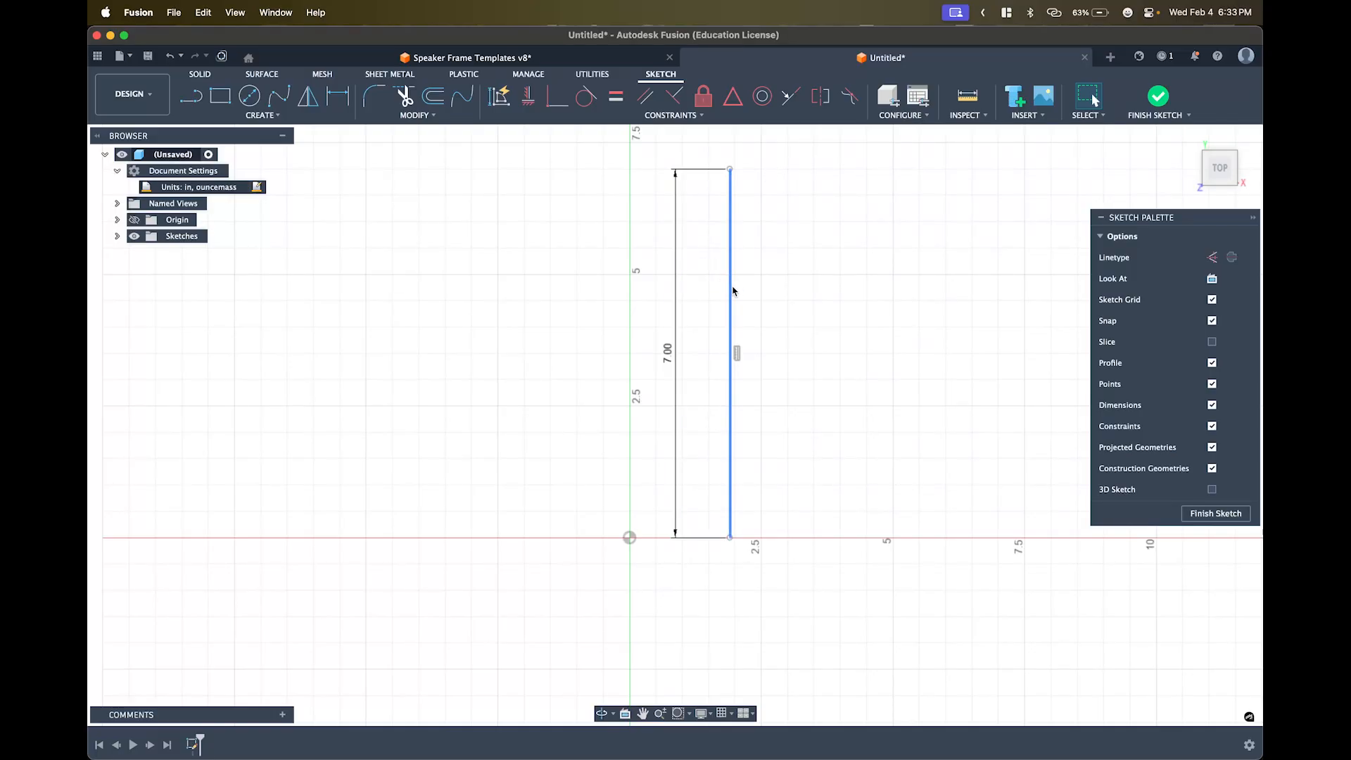
pyautogui.moveTo(733, 323)
pyautogui.mouseDown()
pyautogui.moveTo(841, 284)
pyautogui.moveTo(869, 290)
pyautogui.moveTo(819, 396)
pyautogui.moveTo(745, 335)
pyautogui.moveTo(822, 280)
pyautogui.moveTo(883, 395)
pyautogui.moveTo(956, 287)
pyautogui.moveTo(810, 273)
pyautogui.mouseUp()
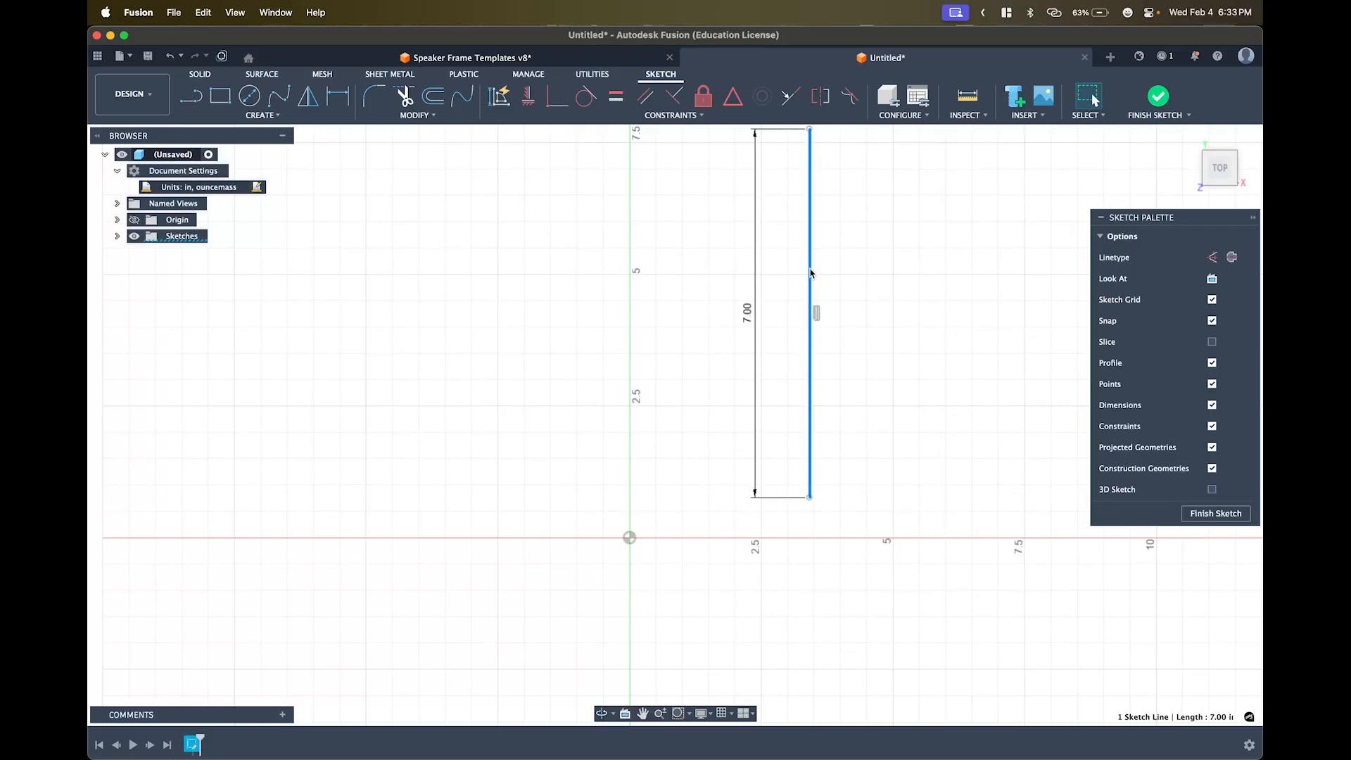
# - Move the 7 in vertical line farther right, roughly 14 in from the origin
pyautogui.click(882, 271)
pyautogui.scroll(1, 780, 273)
pyautogui.scroll(-4, 706, 265)
pyautogui.moveTo(705, 265); pyautogui.dragTo(690, 292, button='middle')
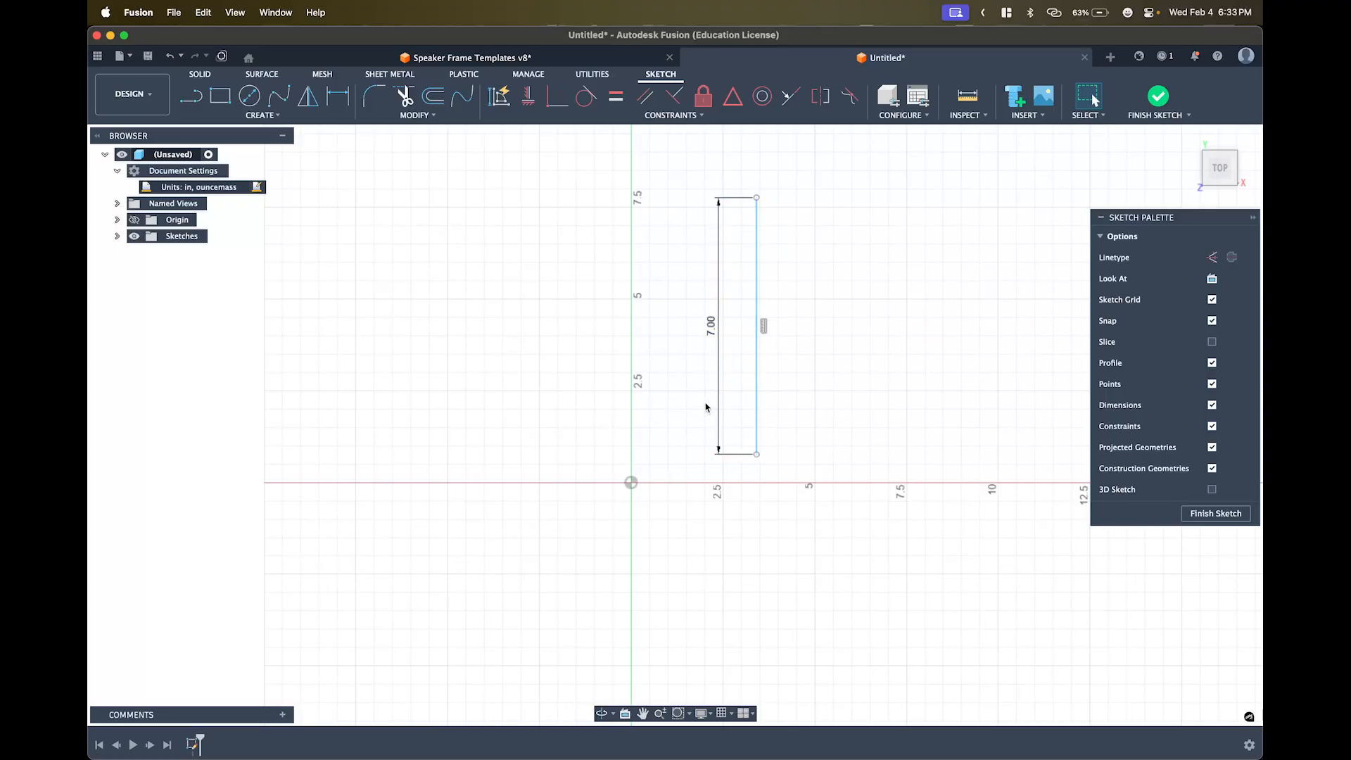
pyautogui.scroll(-3, 703, 387)
pyautogui.moveTo(741, 379); pyautogui.dragTo(1042, 386)
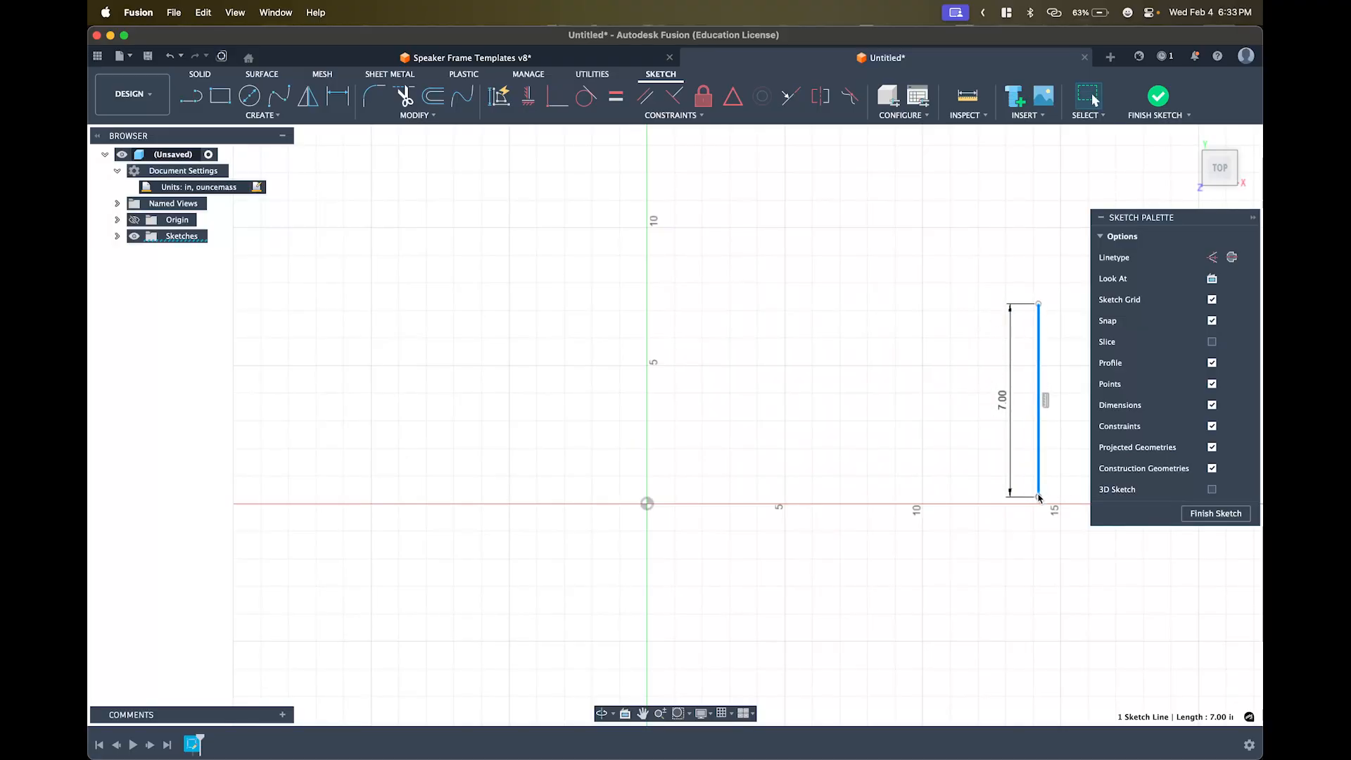
pyautogui.click(931, 406)
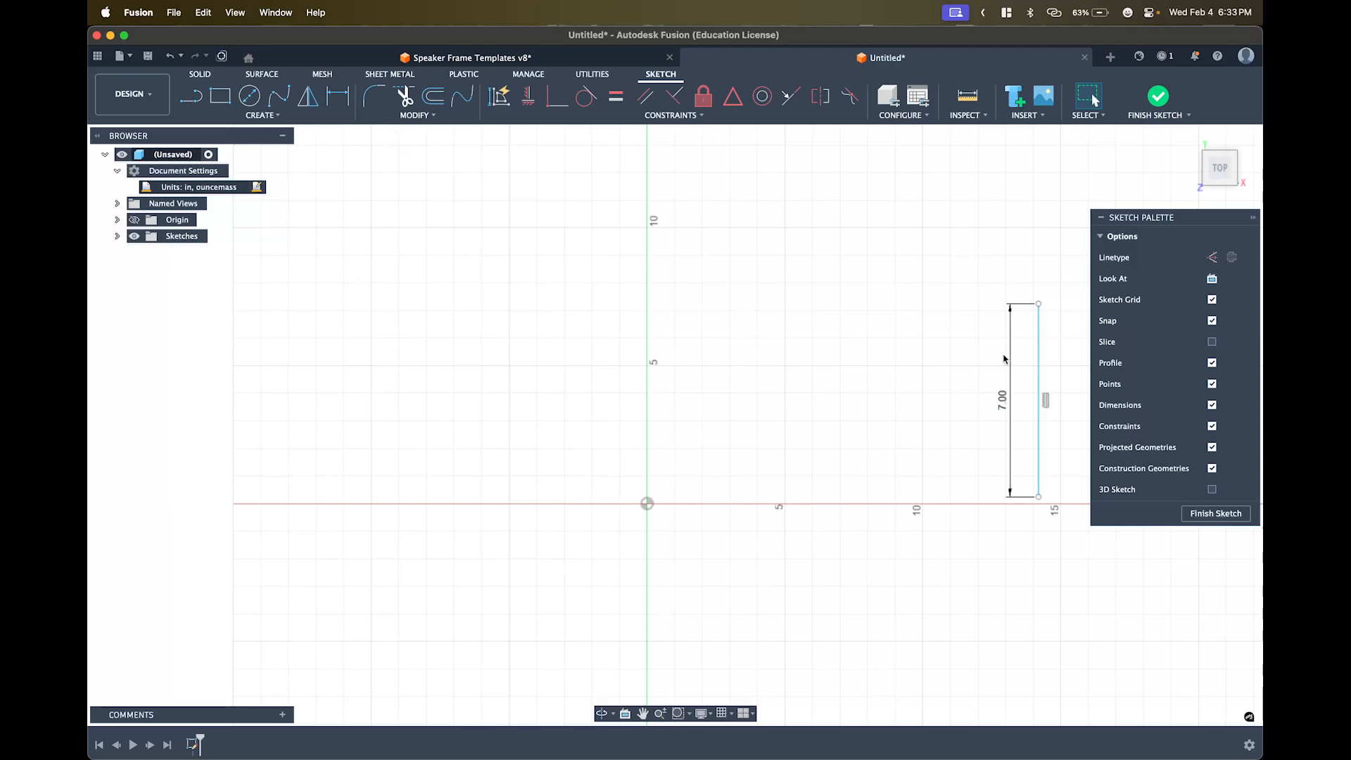
pyautogui.press('d')
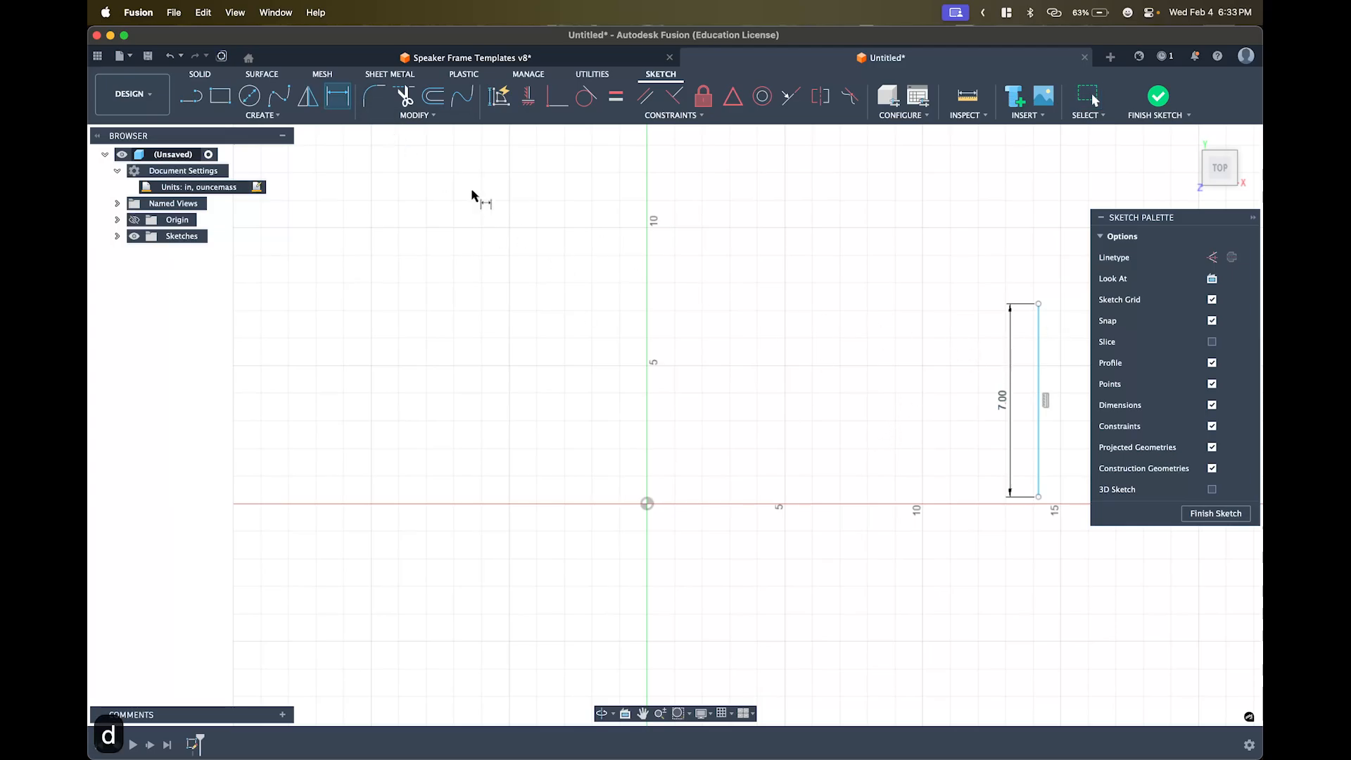
# - Dimension the vertical line 8 in horizontally from the origin, entering the value as 16/2
pyautogui.click(338, 101)
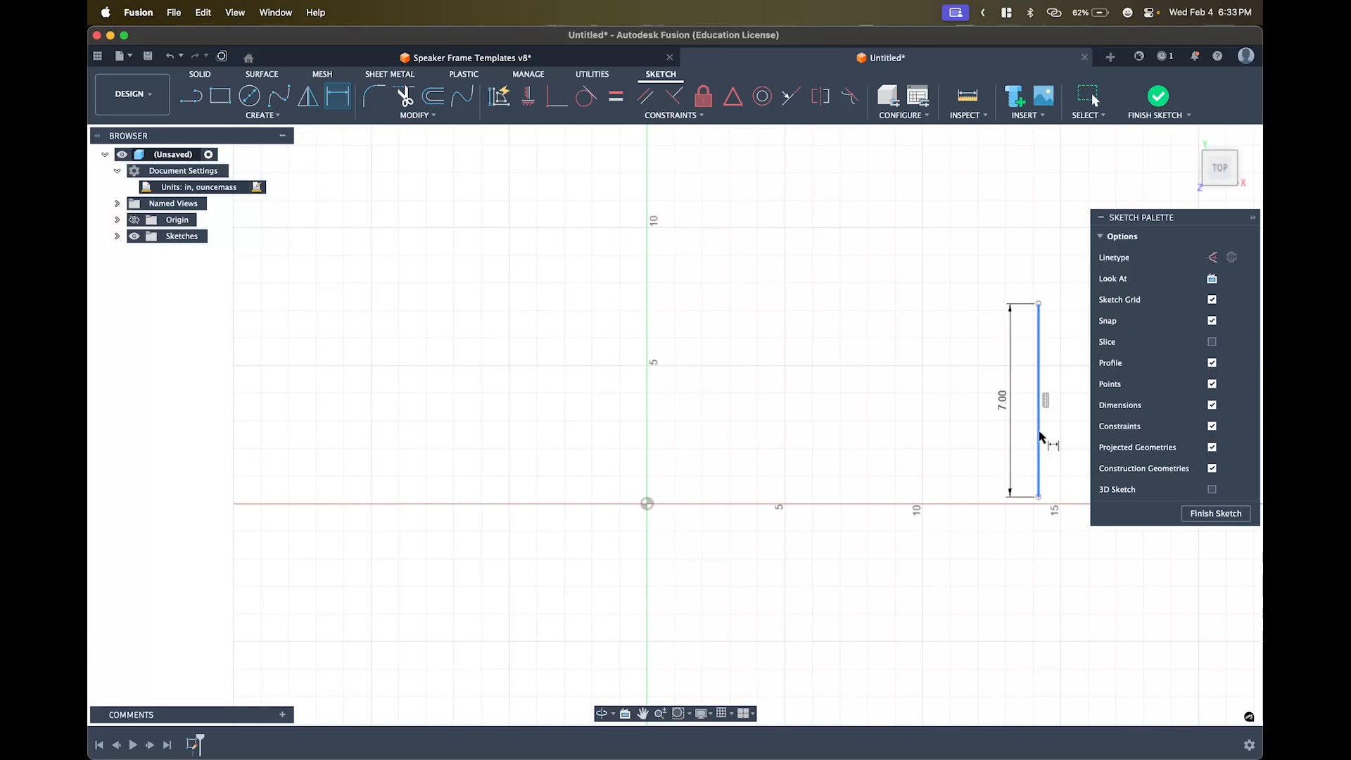
pyautogui.click(1039, 437)
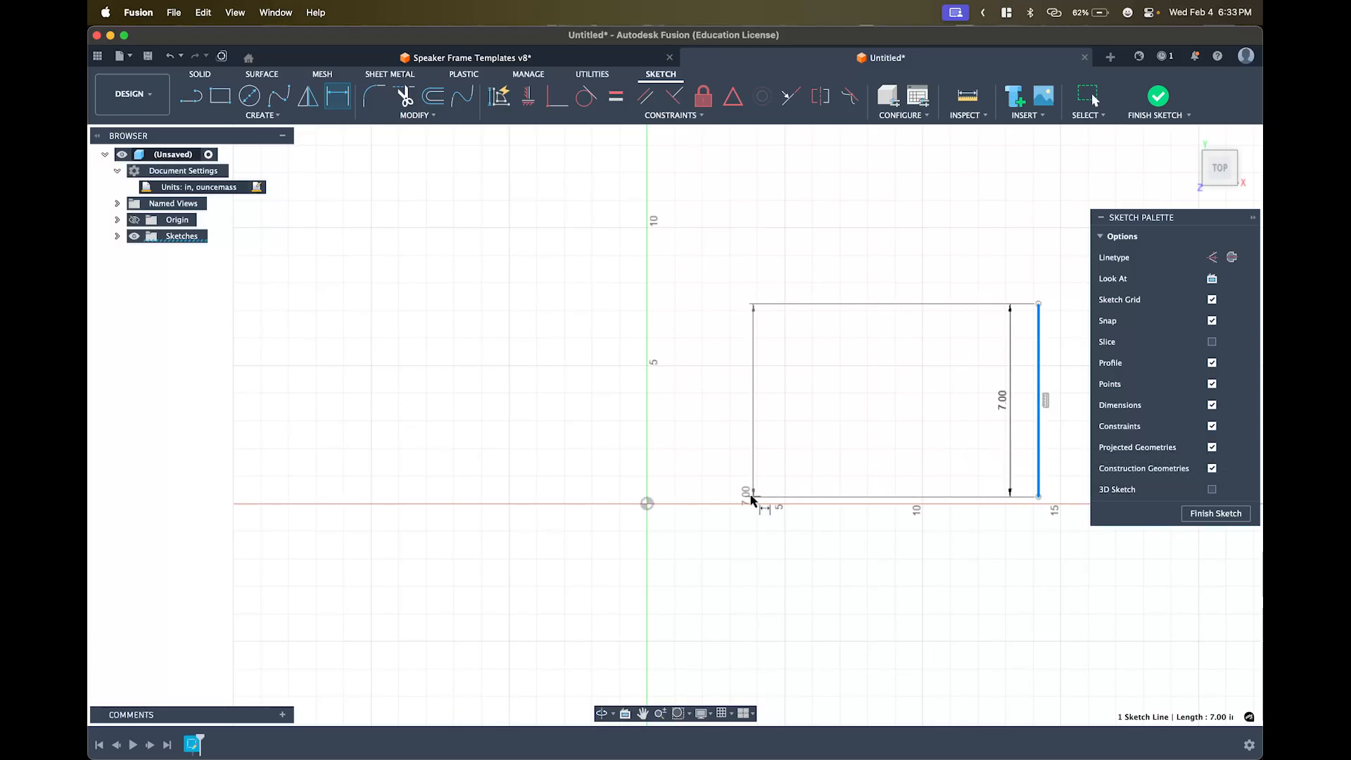
pyautogui.click(647, 505)
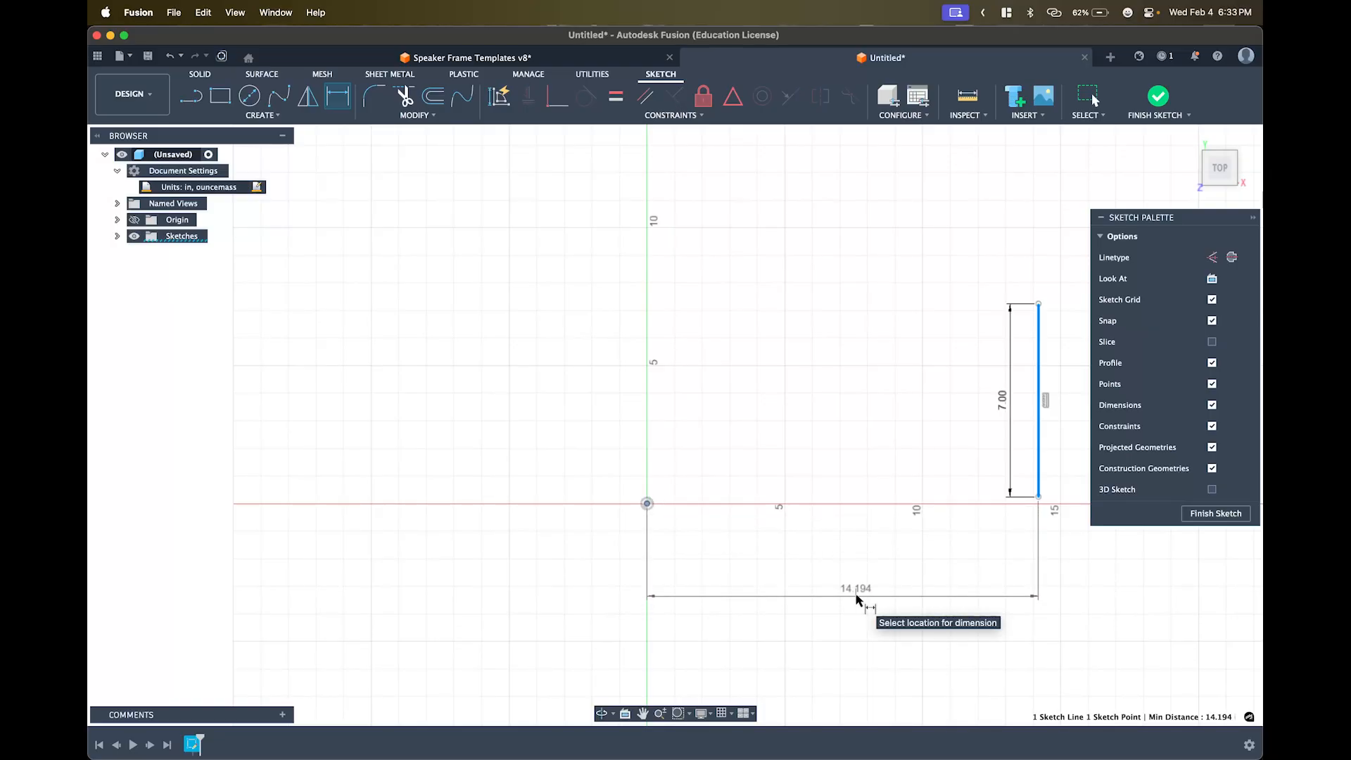
pyautogui.click(857, 598)
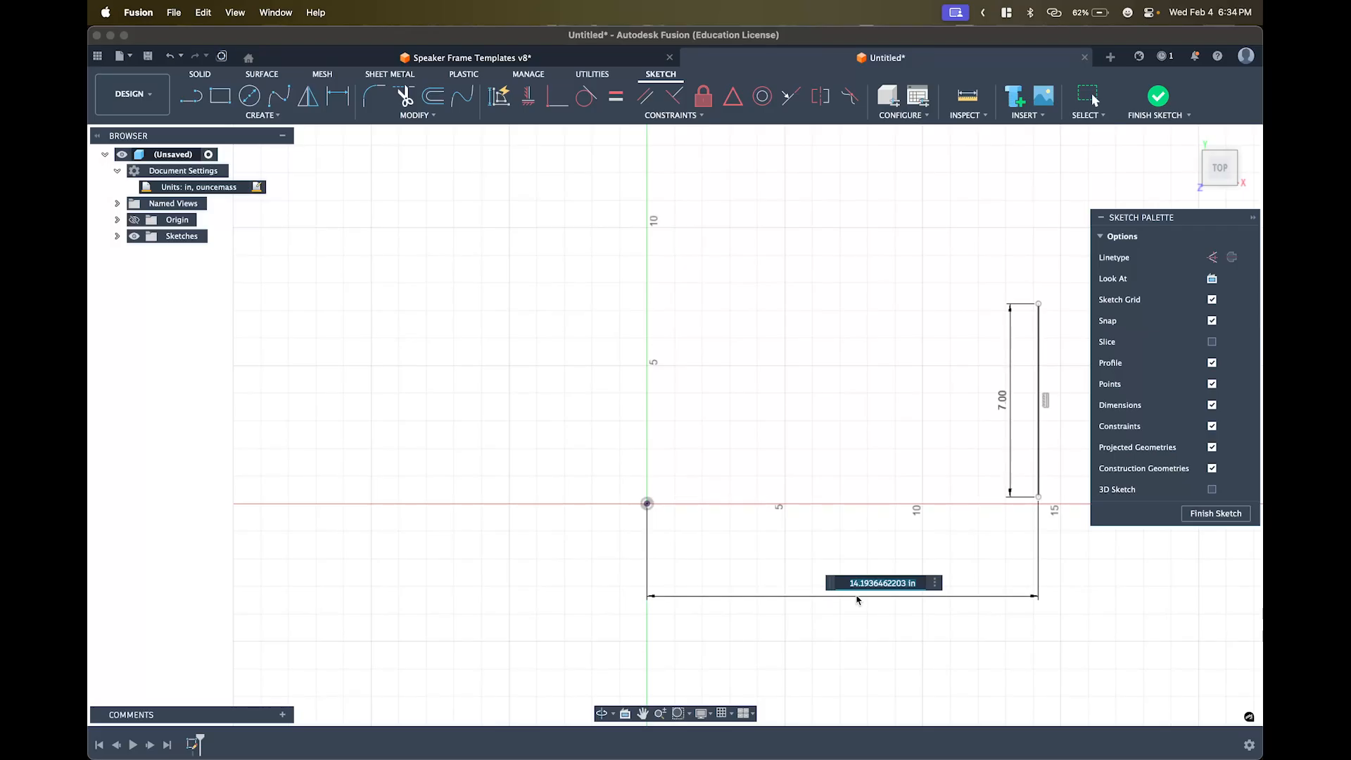
pyautogui.write('16')
pyautogui.write('/2')
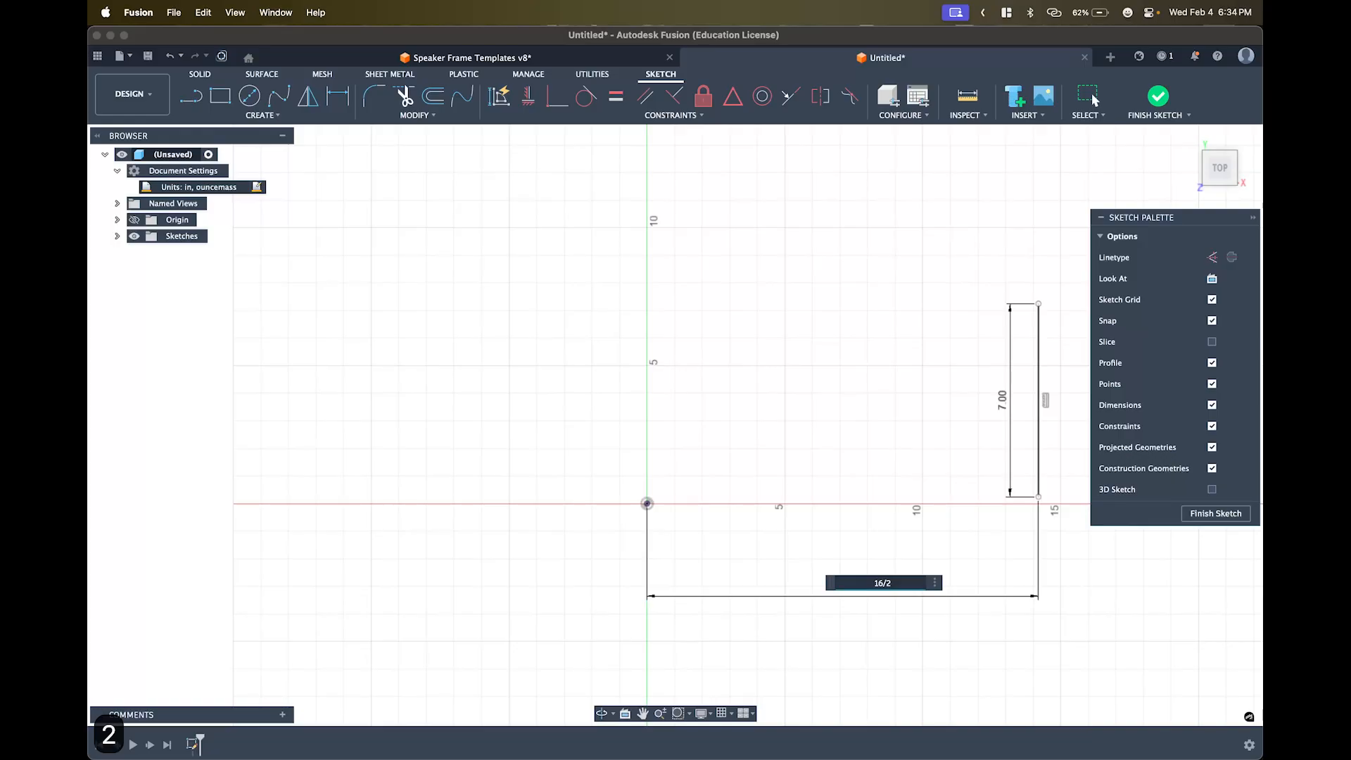
pyautogui.press('Return')
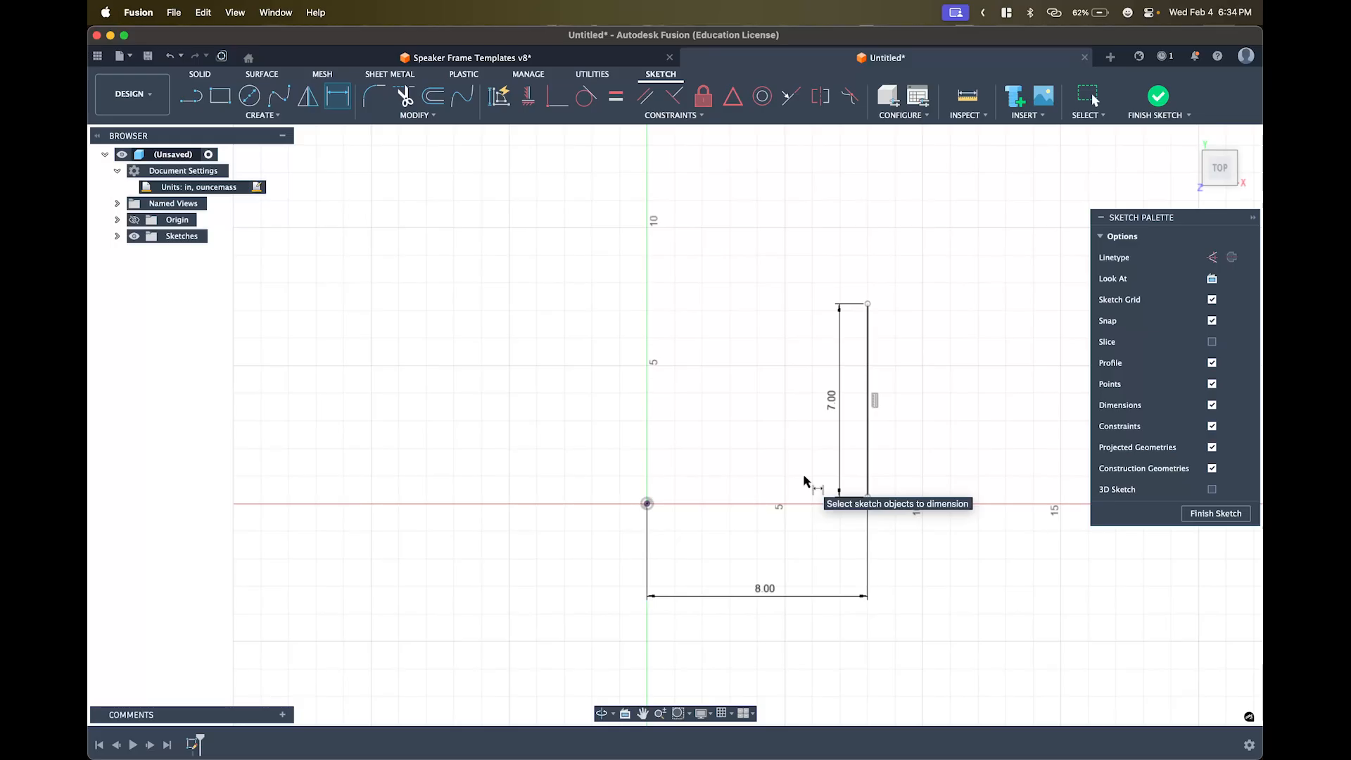
pyautogui.press('l')
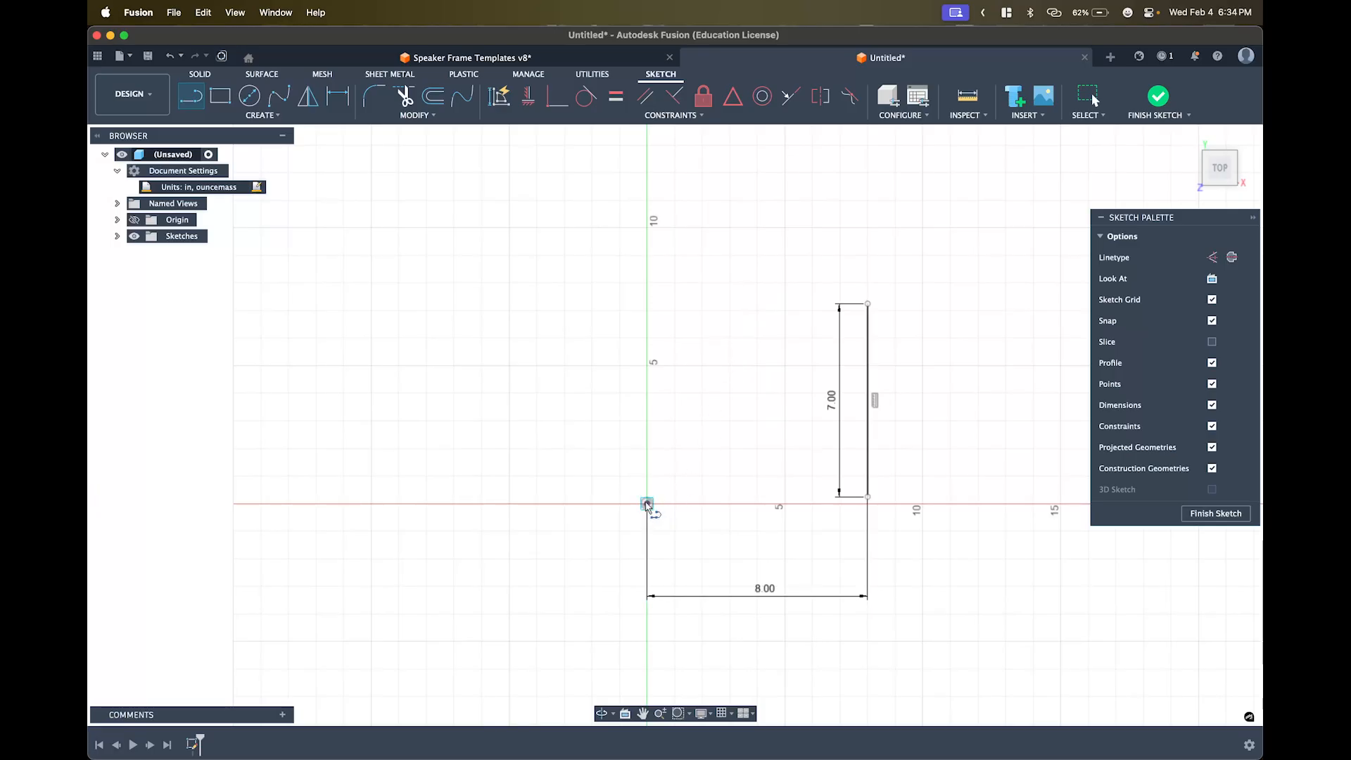
# - Draw a second vertical line about 7.5 in tall up from the origin and select it
pyautogui.click(647, 503)
pyautogui.click(647, 298)
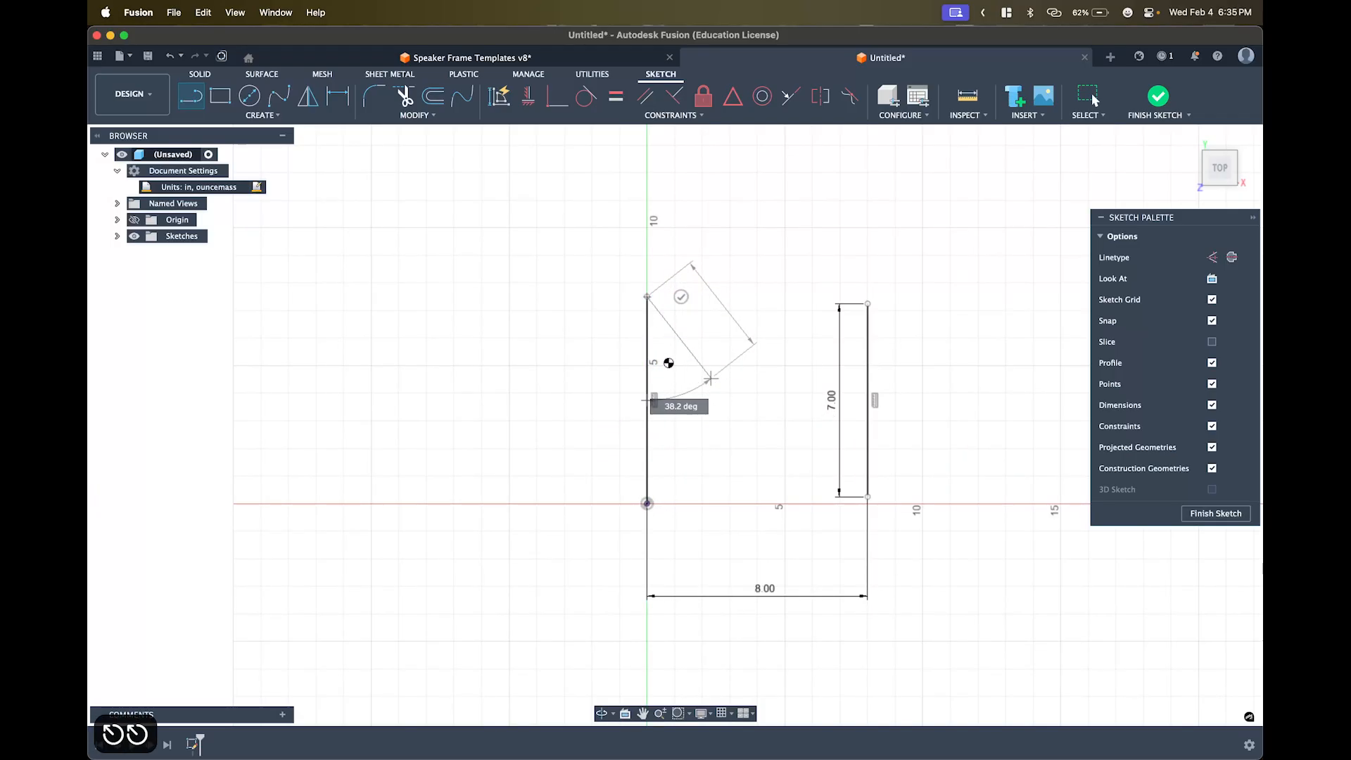
pyautogui.press('Escape')
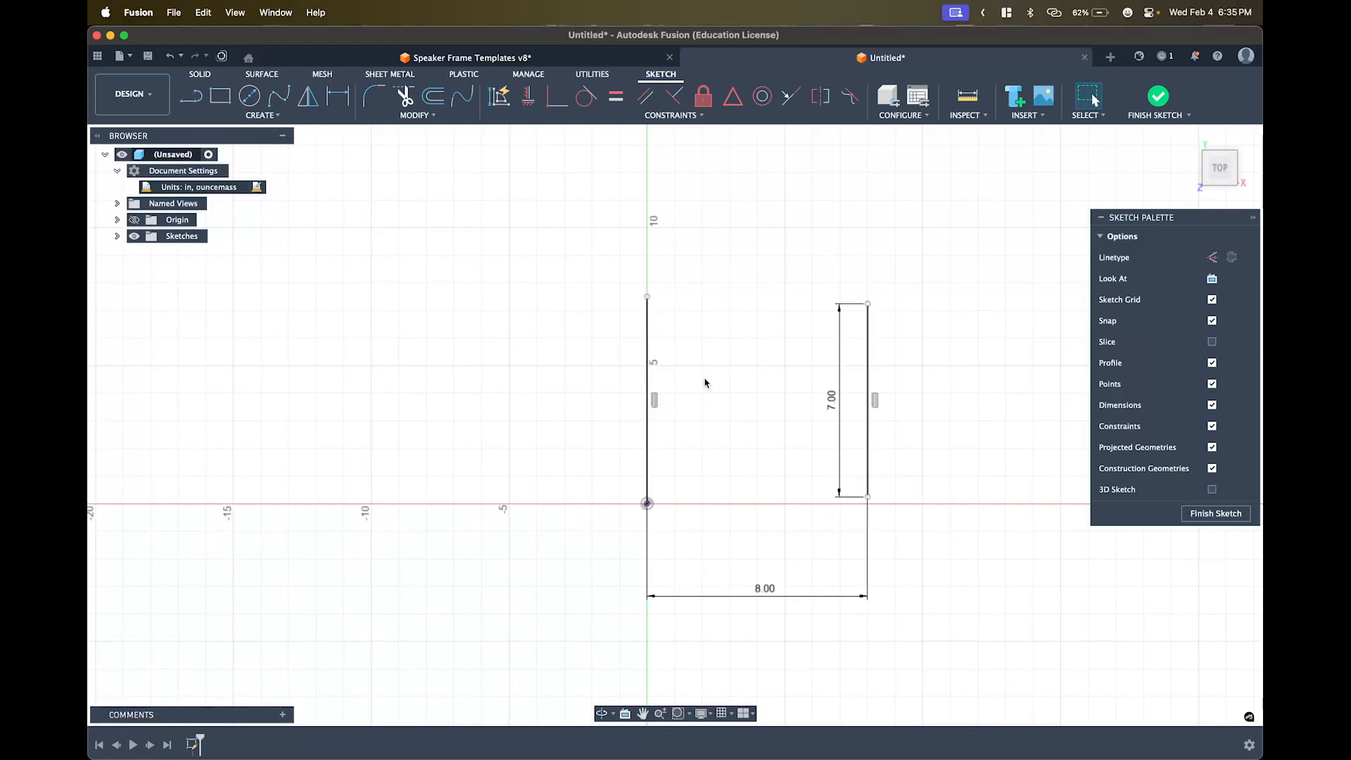
pyautogui.click(648, 387)
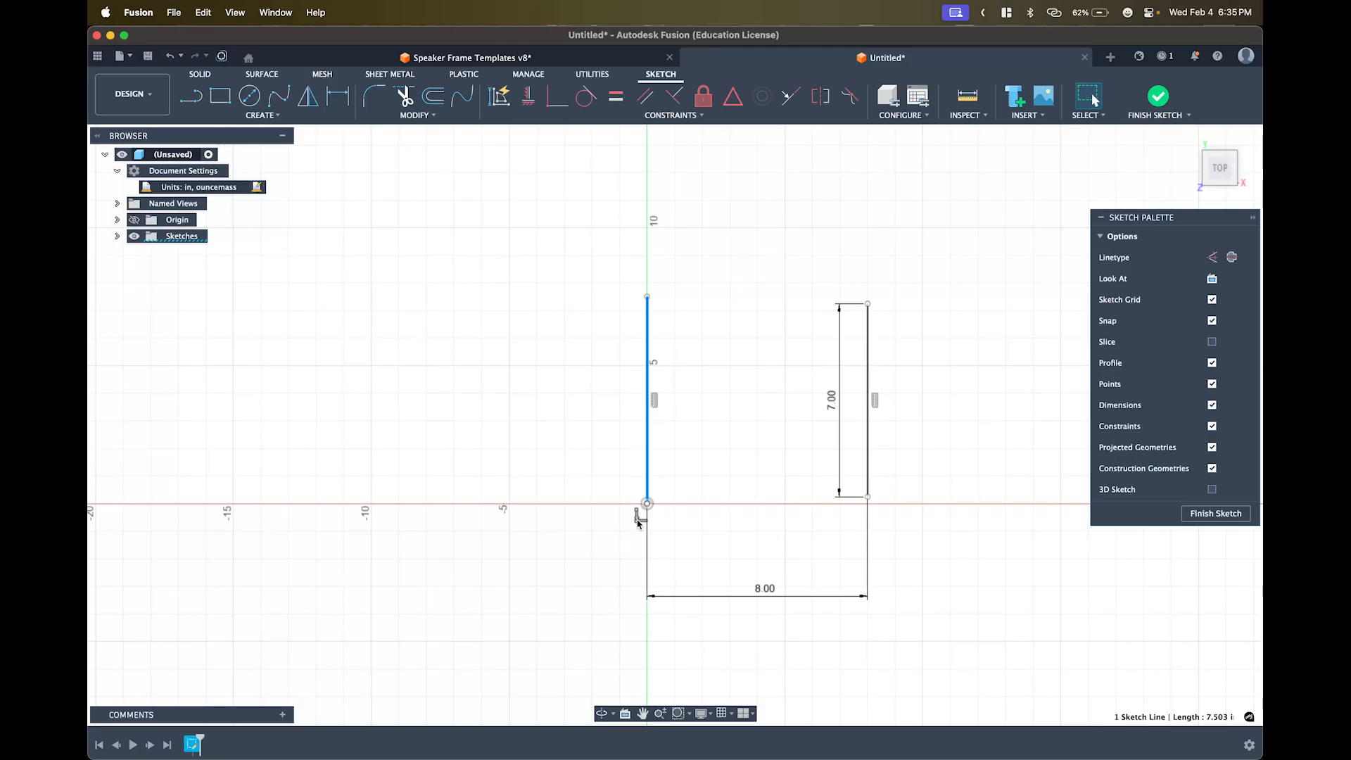
# - Remove the origin coincident constraint and drag the 7.5 in line off the axis, then undo both
pyautogui.click(639, 520)
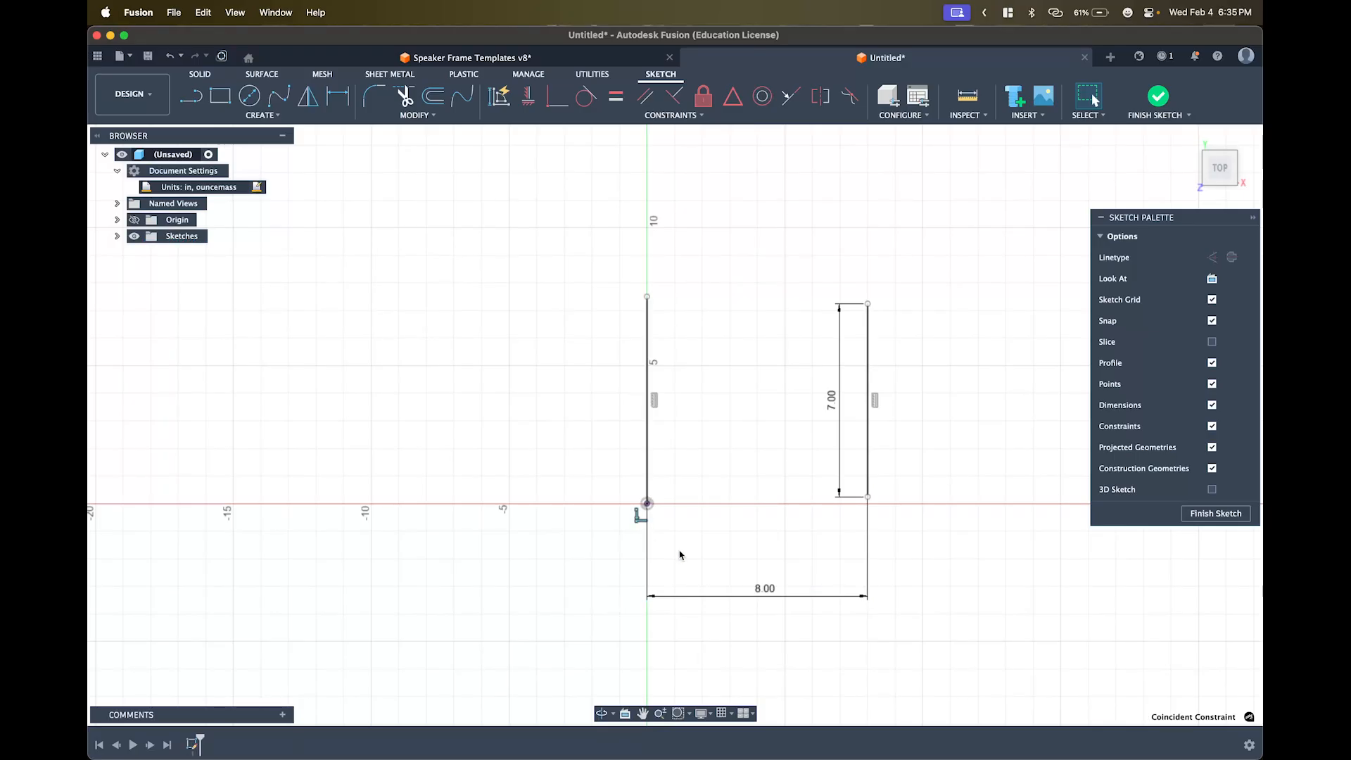
pyautogui.press('BackSpace')
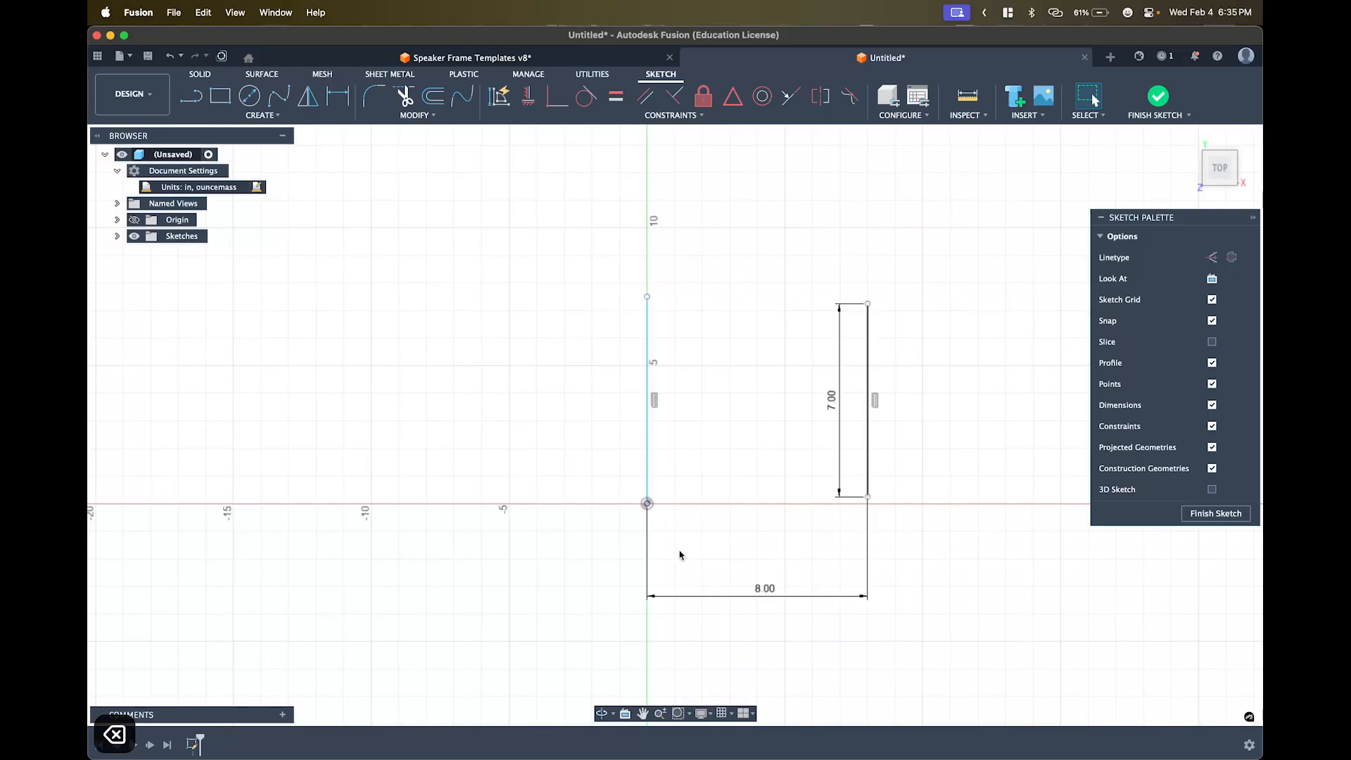
pyautogui.click(646, 475)
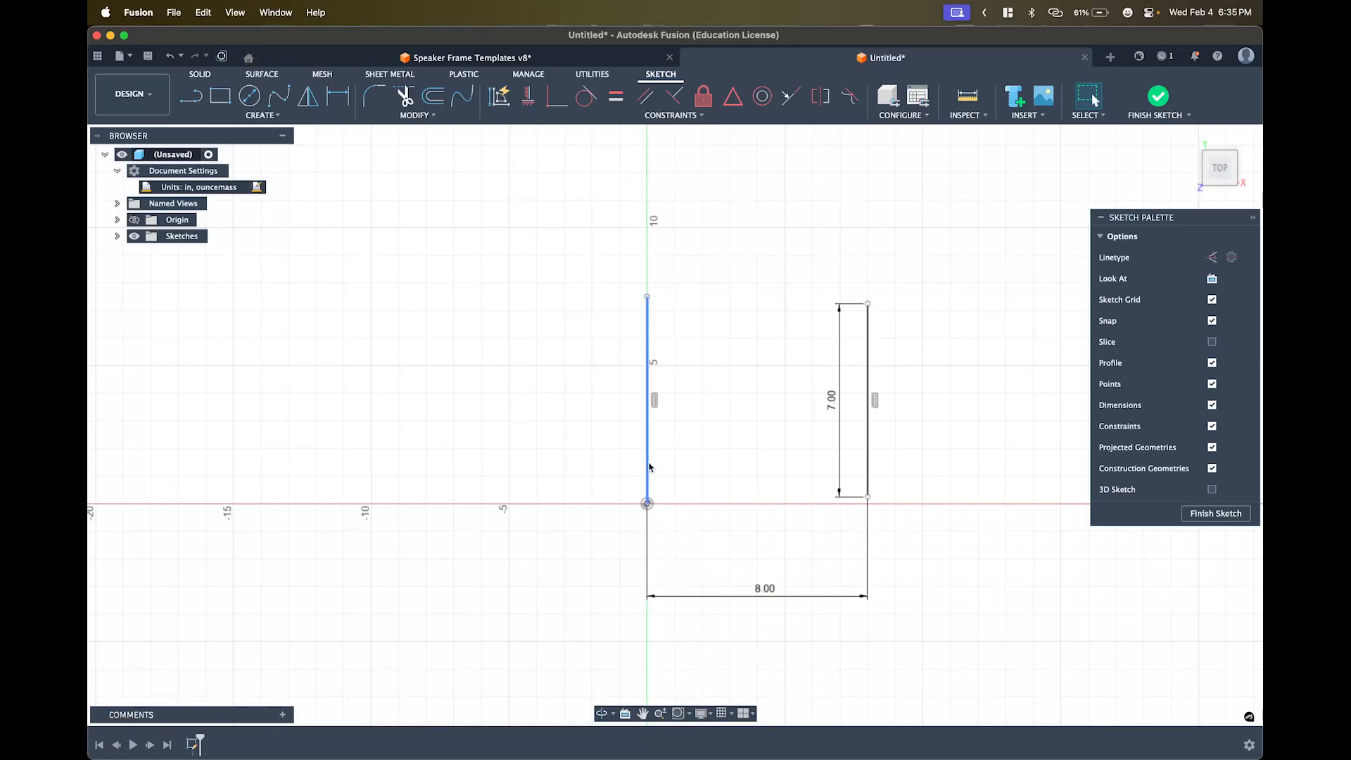
pyautogui.moveTo(646, 475)
pyautogui.mouseDown()
pyautogui.moveTo(762, 453)
pyautogui.moveTo(730, 455)
pyautogui.moveTo(741, 456)
pyautogui.mouseUp()
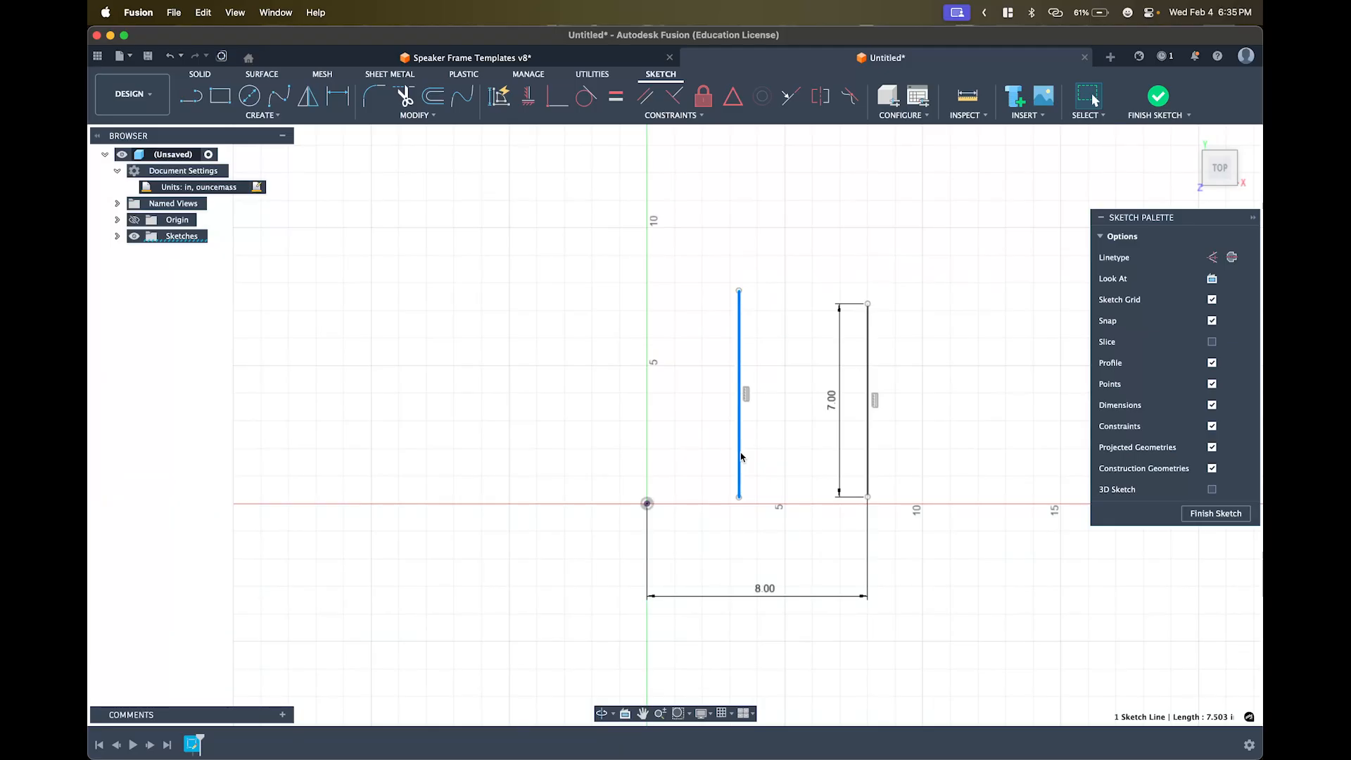
pyautogui.press('super+z')
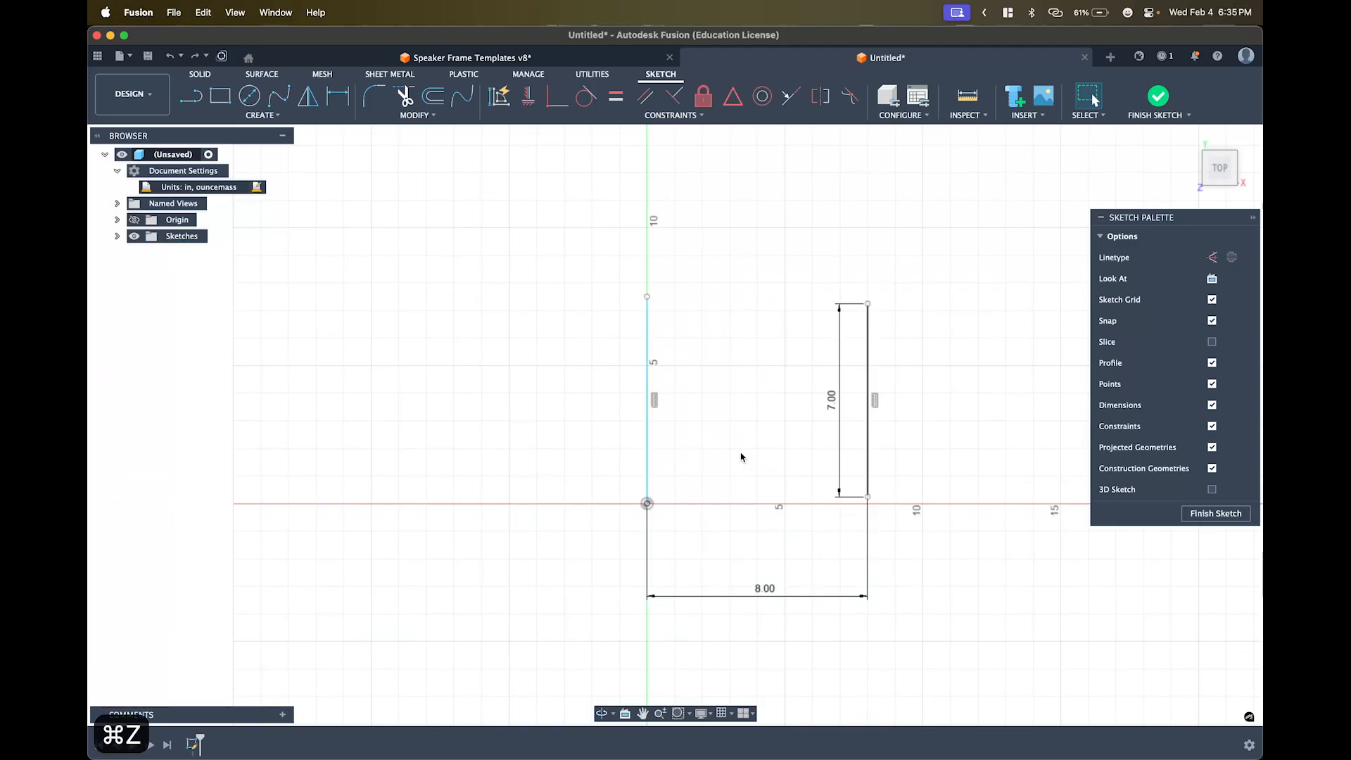
pyautogui.press('super+z')
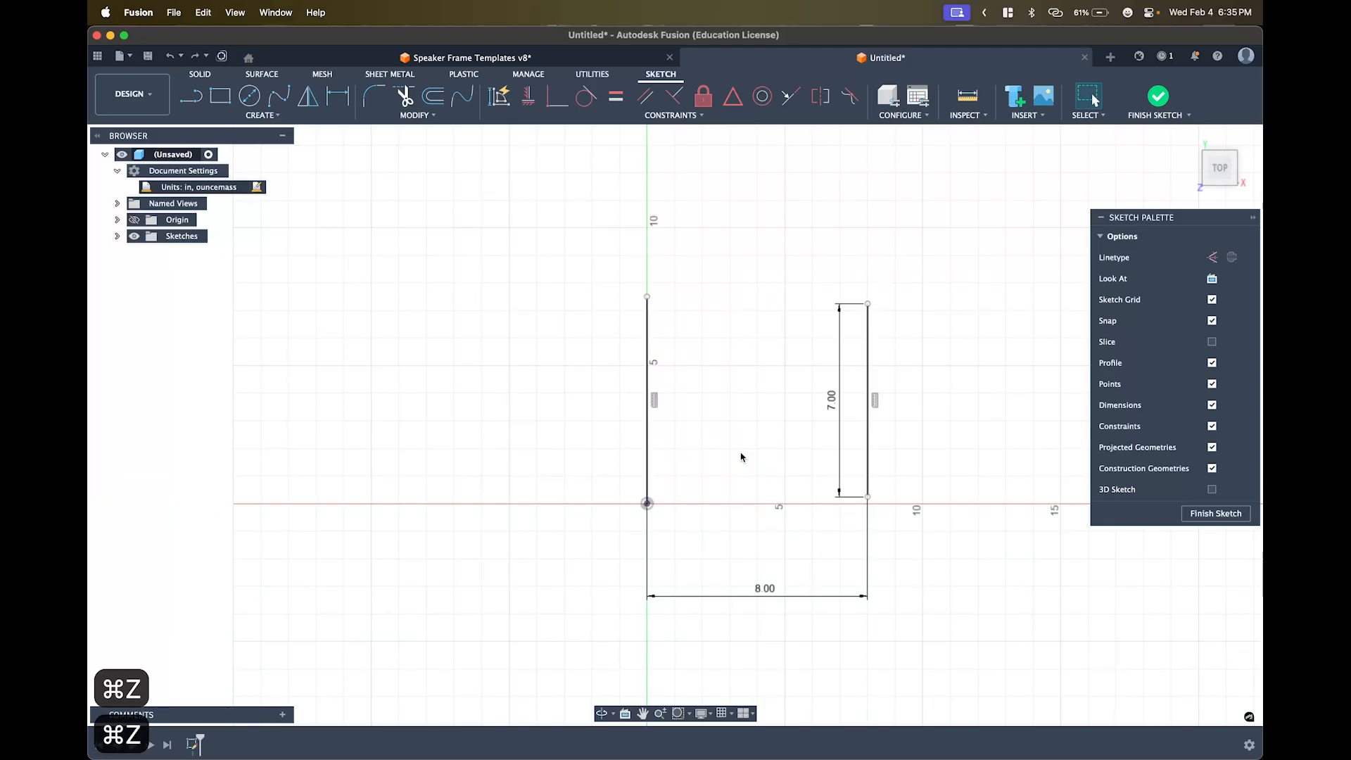
# - Delete the origin coincident constraint, pull the stray 7.5 in line away and delete it
pyautogui.click(645, 505)
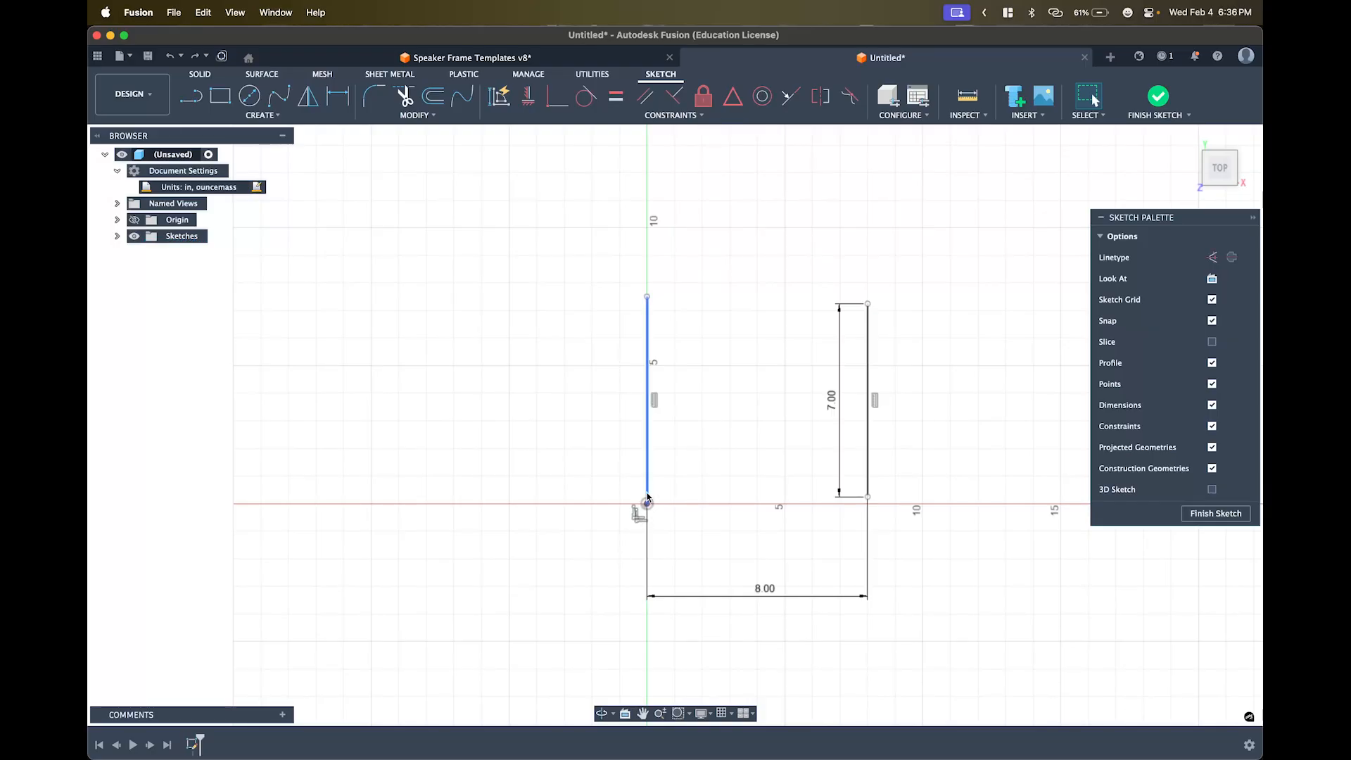
pyautogui.click(650, 498)
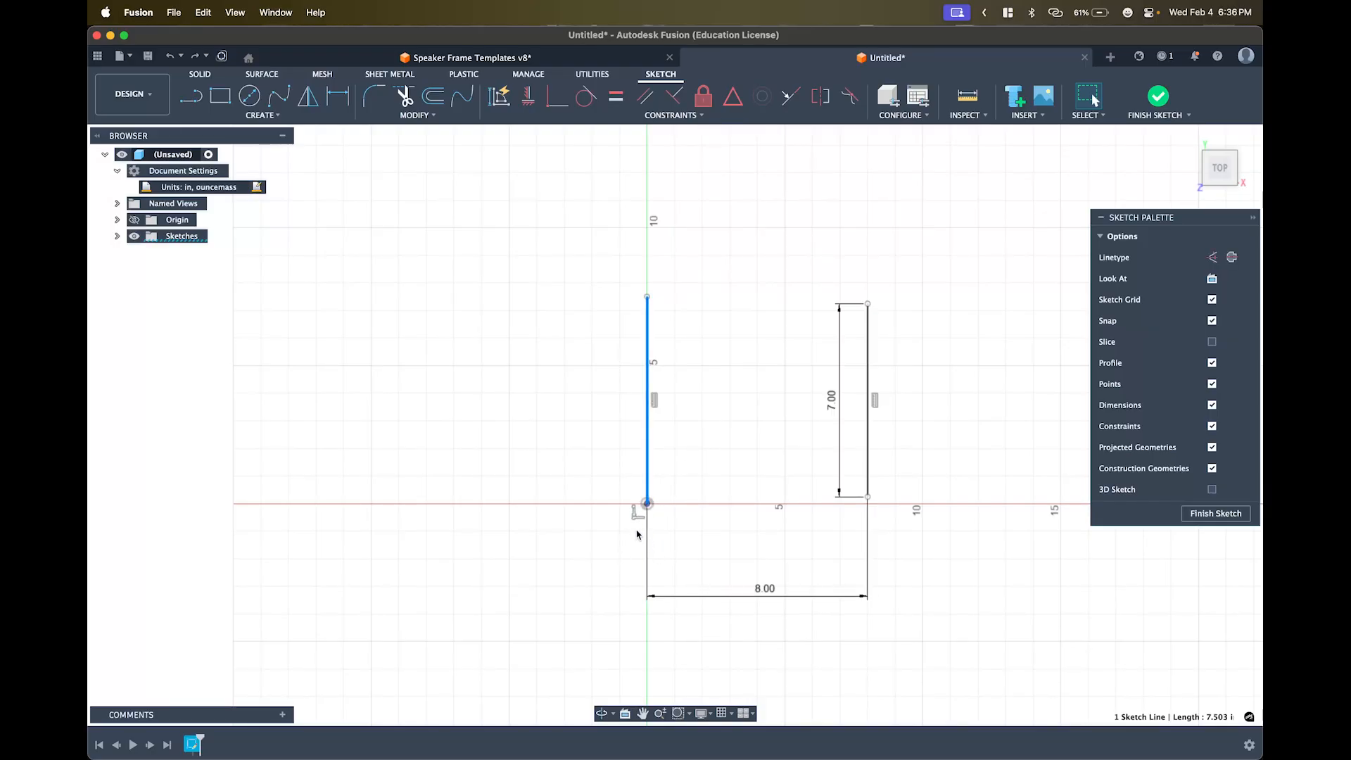
pyautogui.click(637, 513)
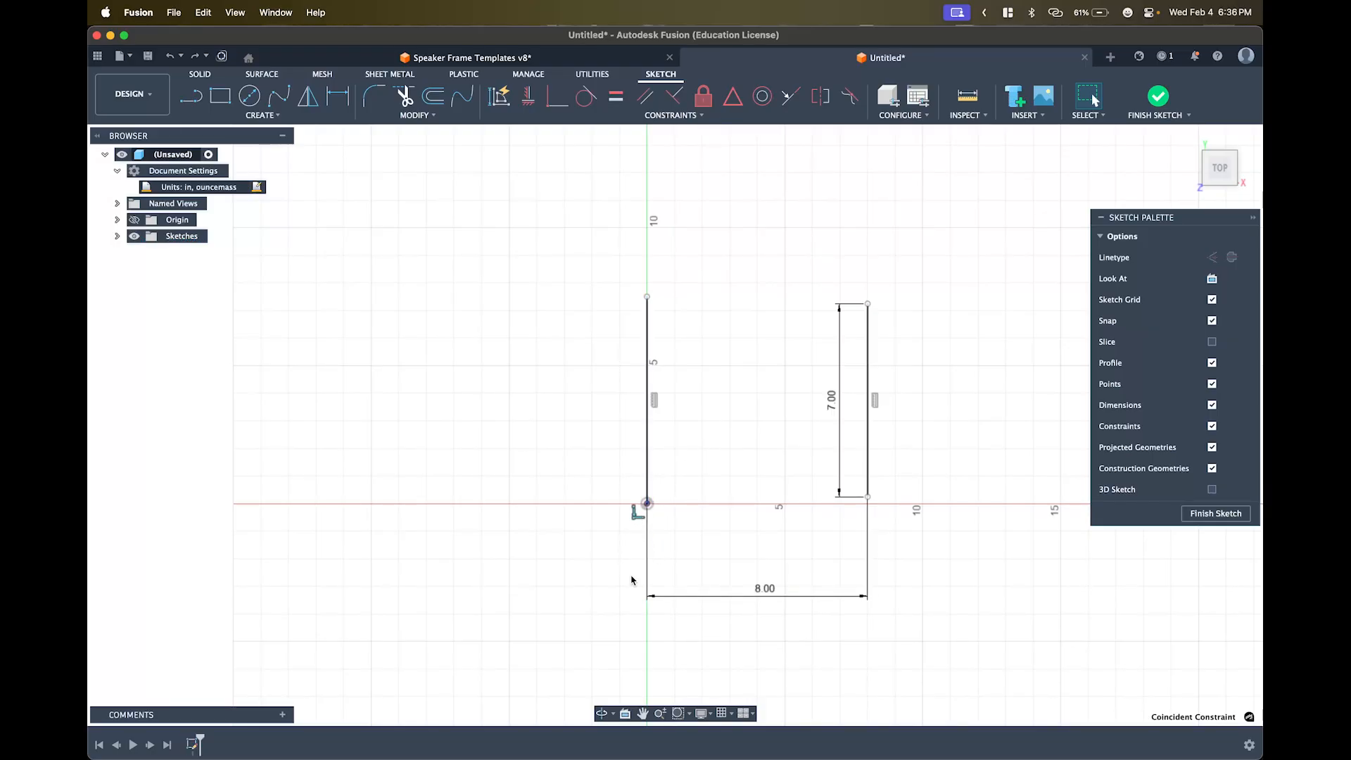
pyautogui.press('BackSpace')
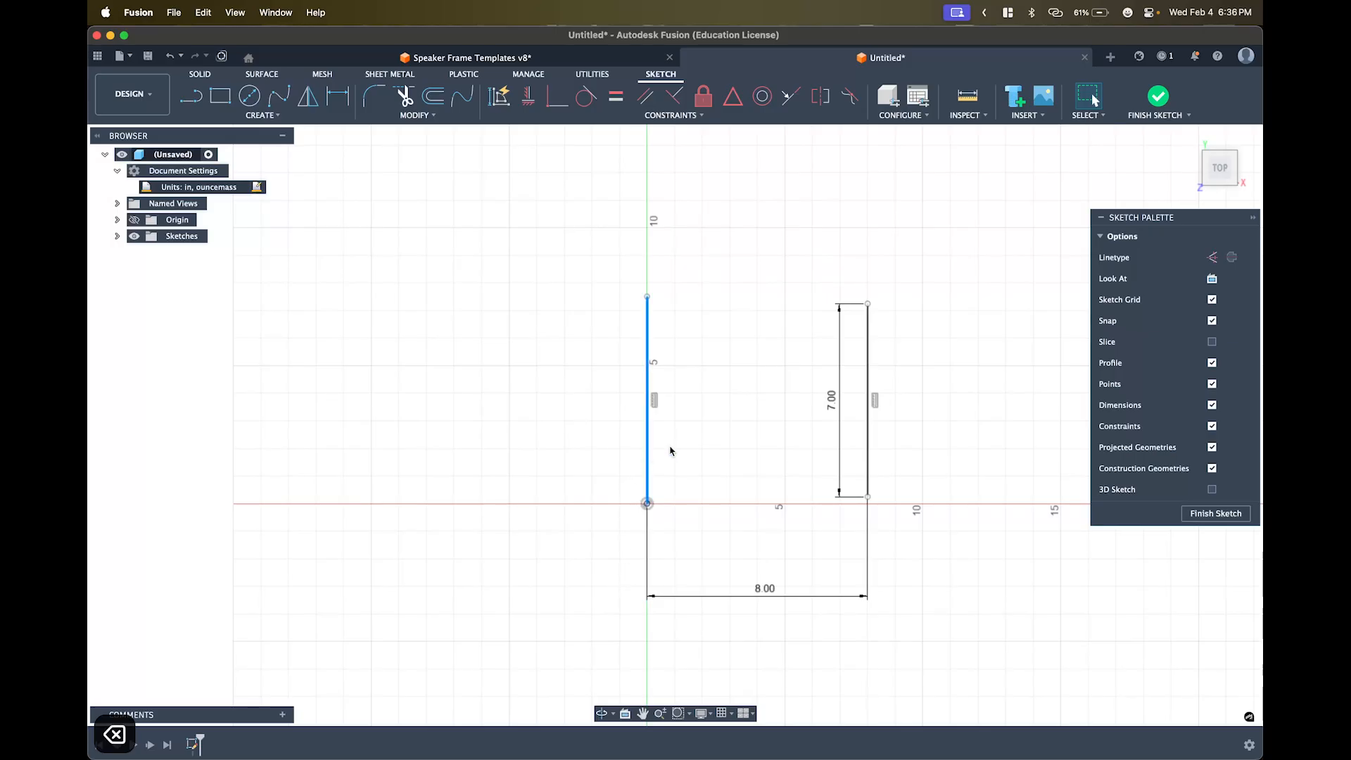
pyautogui.moveTo(647, 457); pyautogui.dragTo(708, 418)
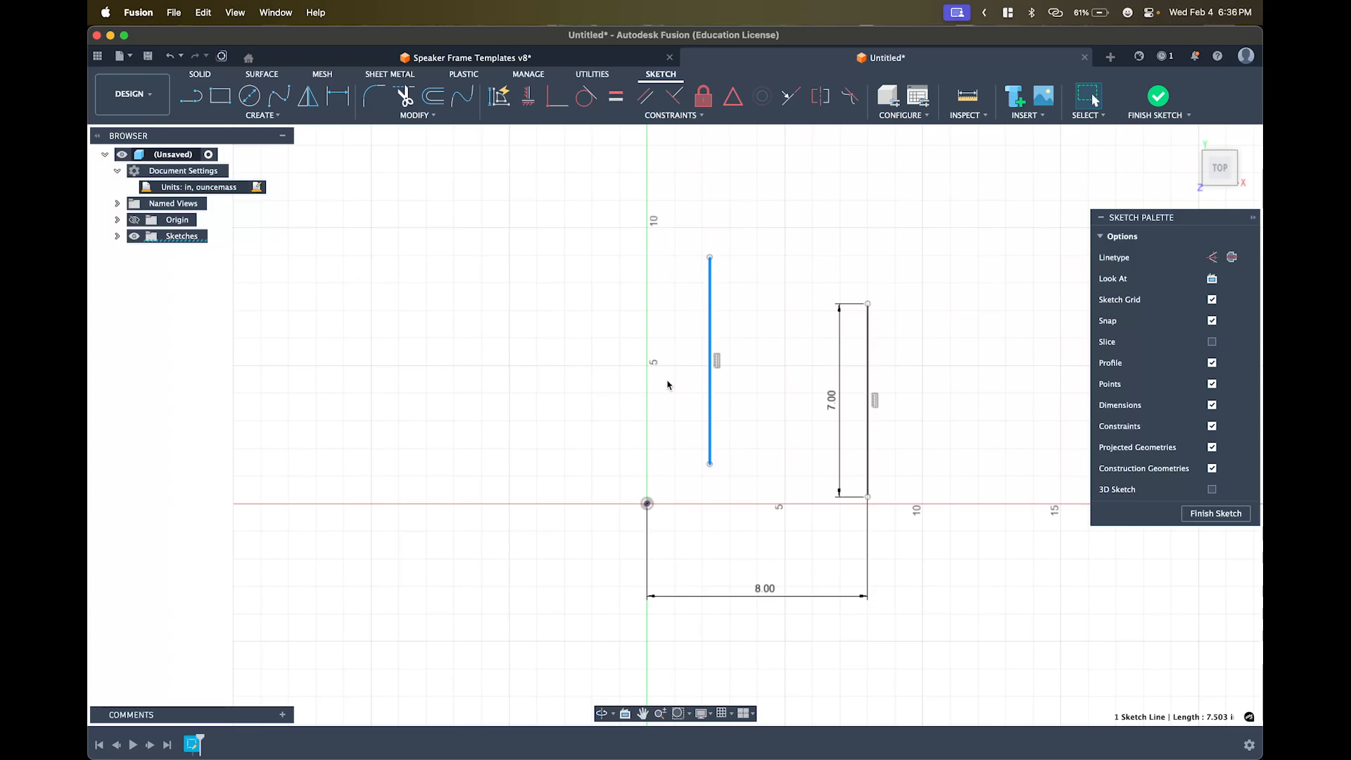
pyautogui.press('BackSpace')
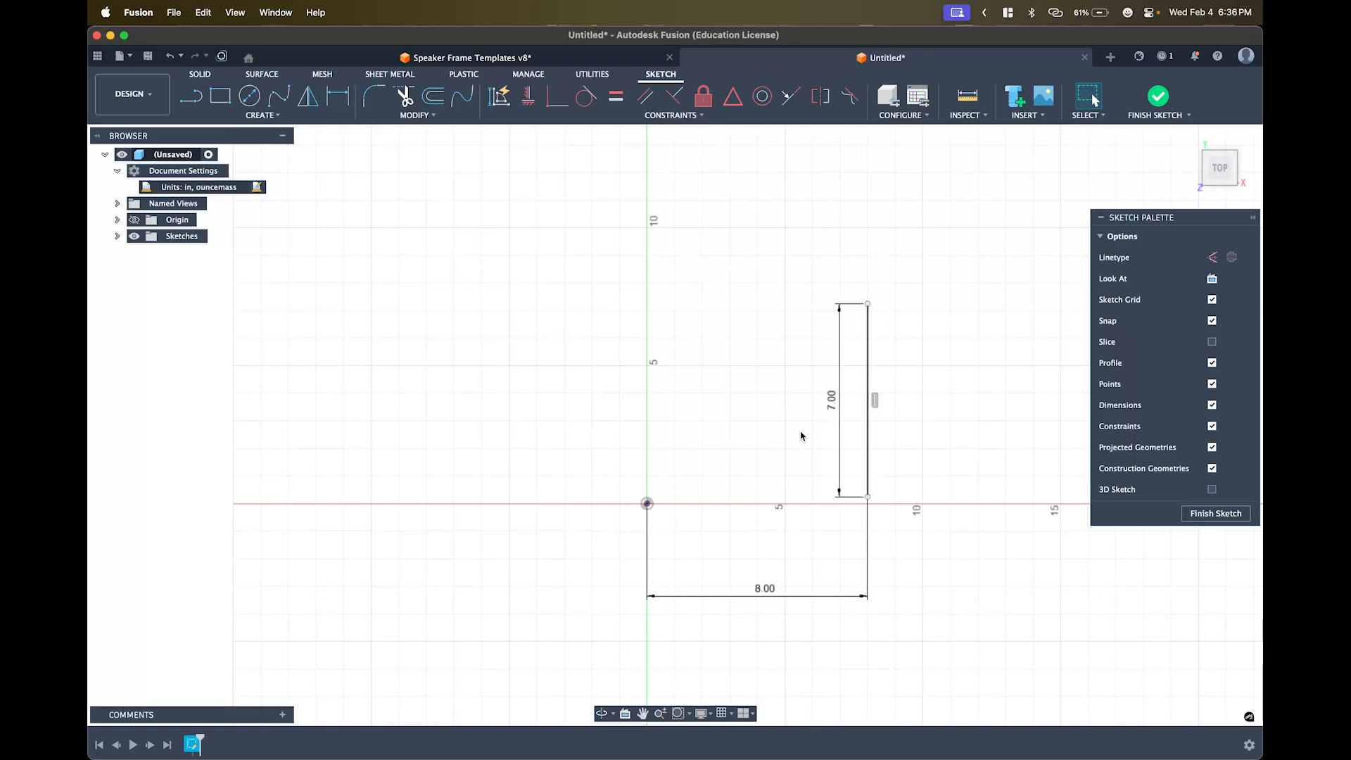
# - Drag the 7.00 line's lower endpoint so its base sits just above the X axis
pyautogui.scroll(2, 783, 479)
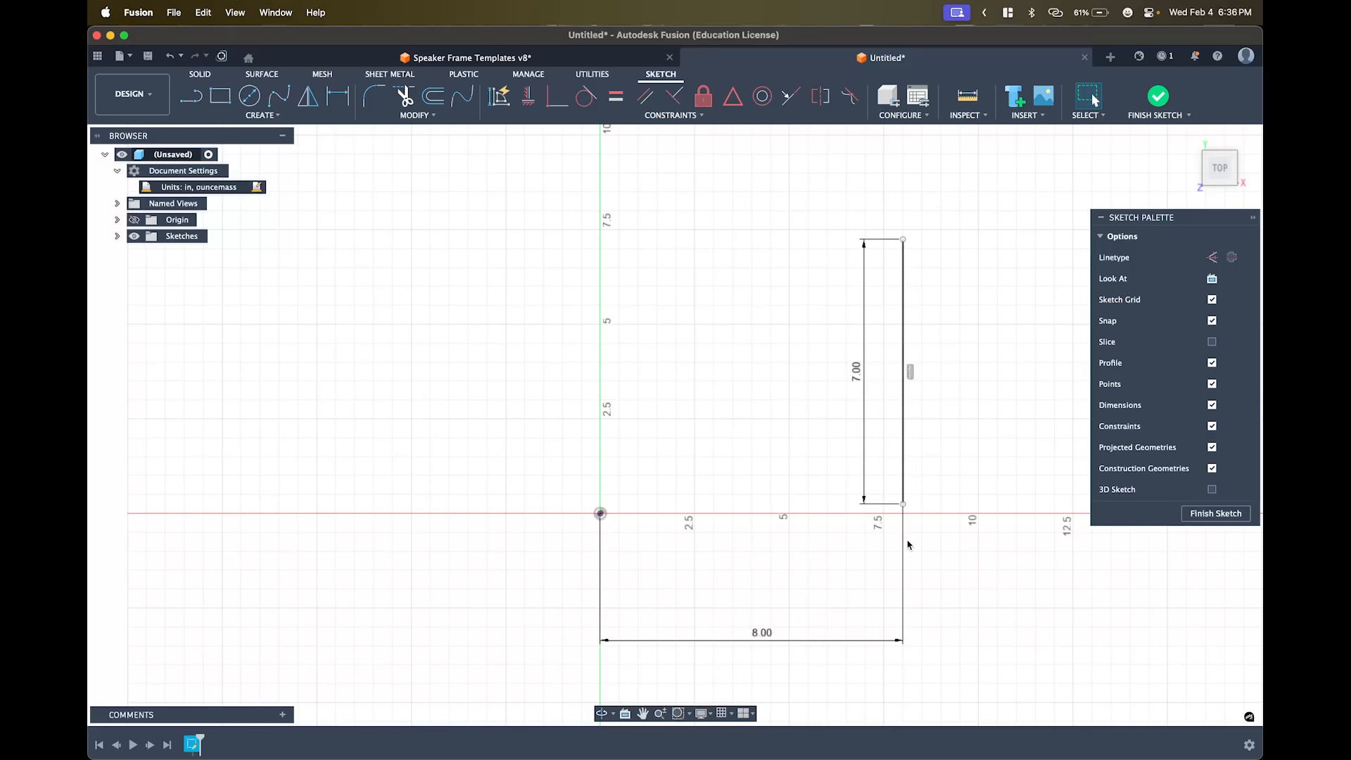
pyautogui.moveTo(904, 506); pyautogui.dragTo(904, 476)
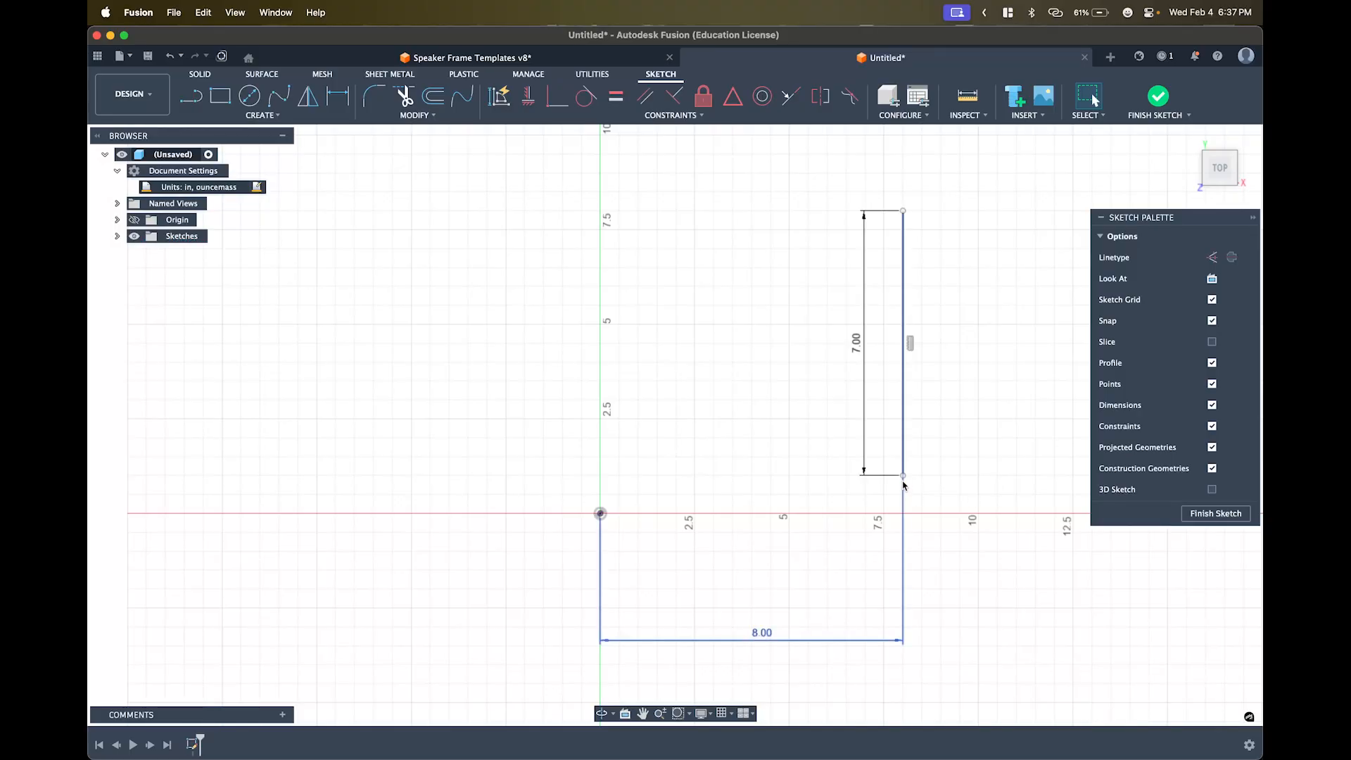
pyautogui.moveTo(902, 476); pyautogui.dragTo(905, 495)
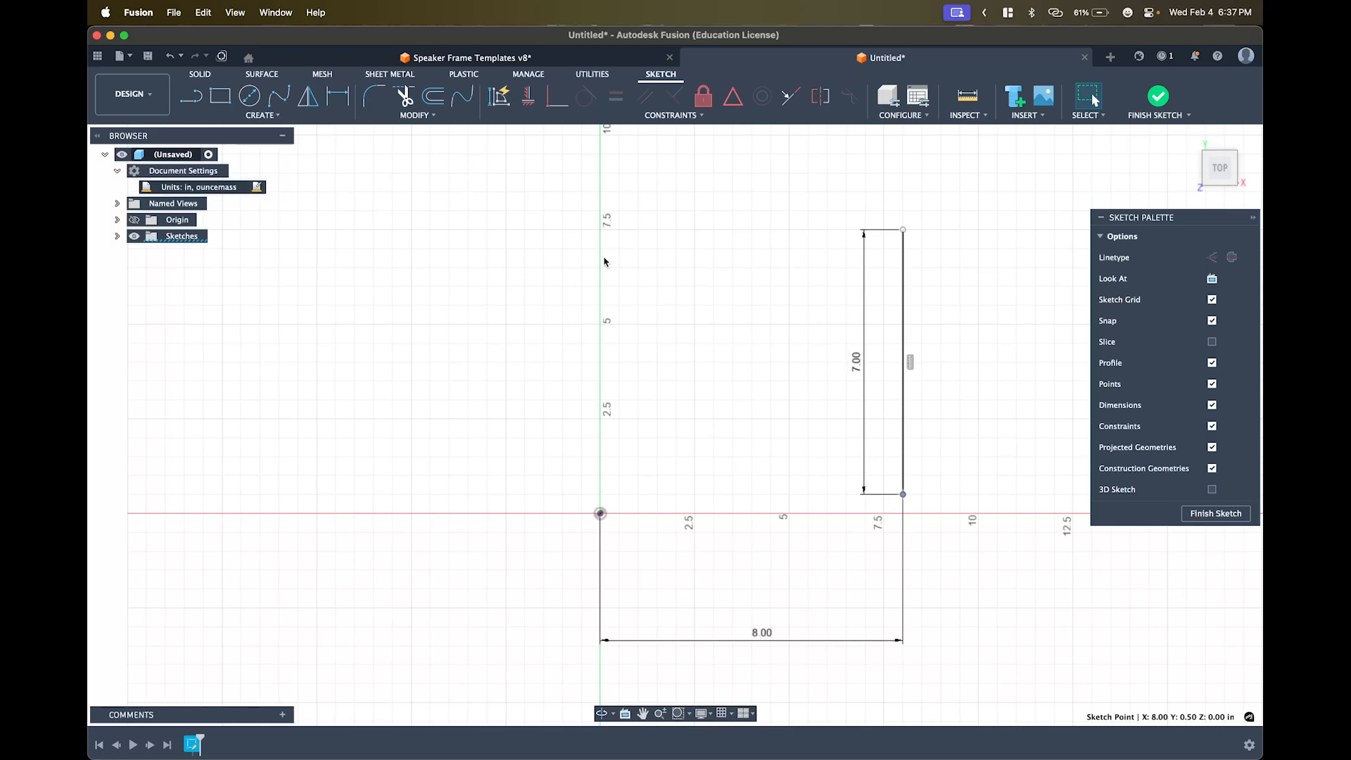
pyautogui.click(535, 236)
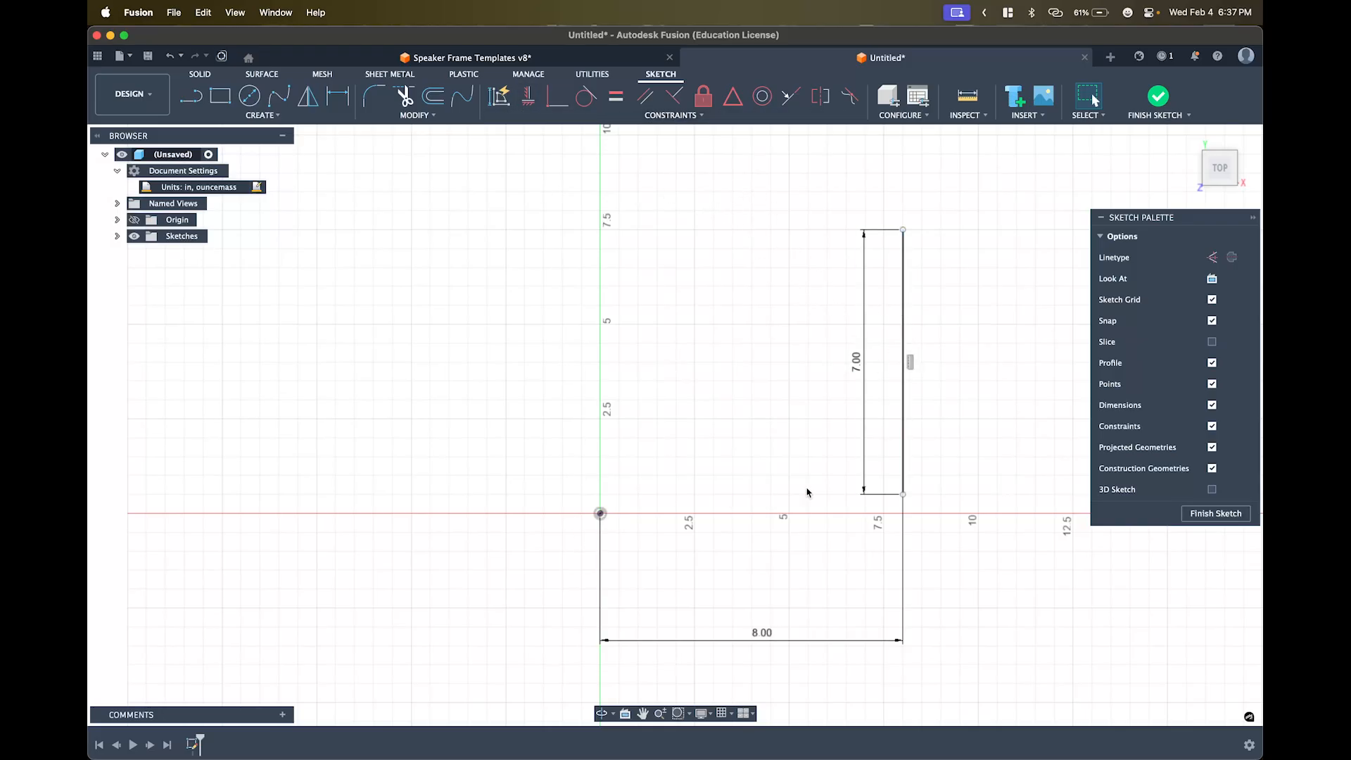
pyautogui.click(530, 96)
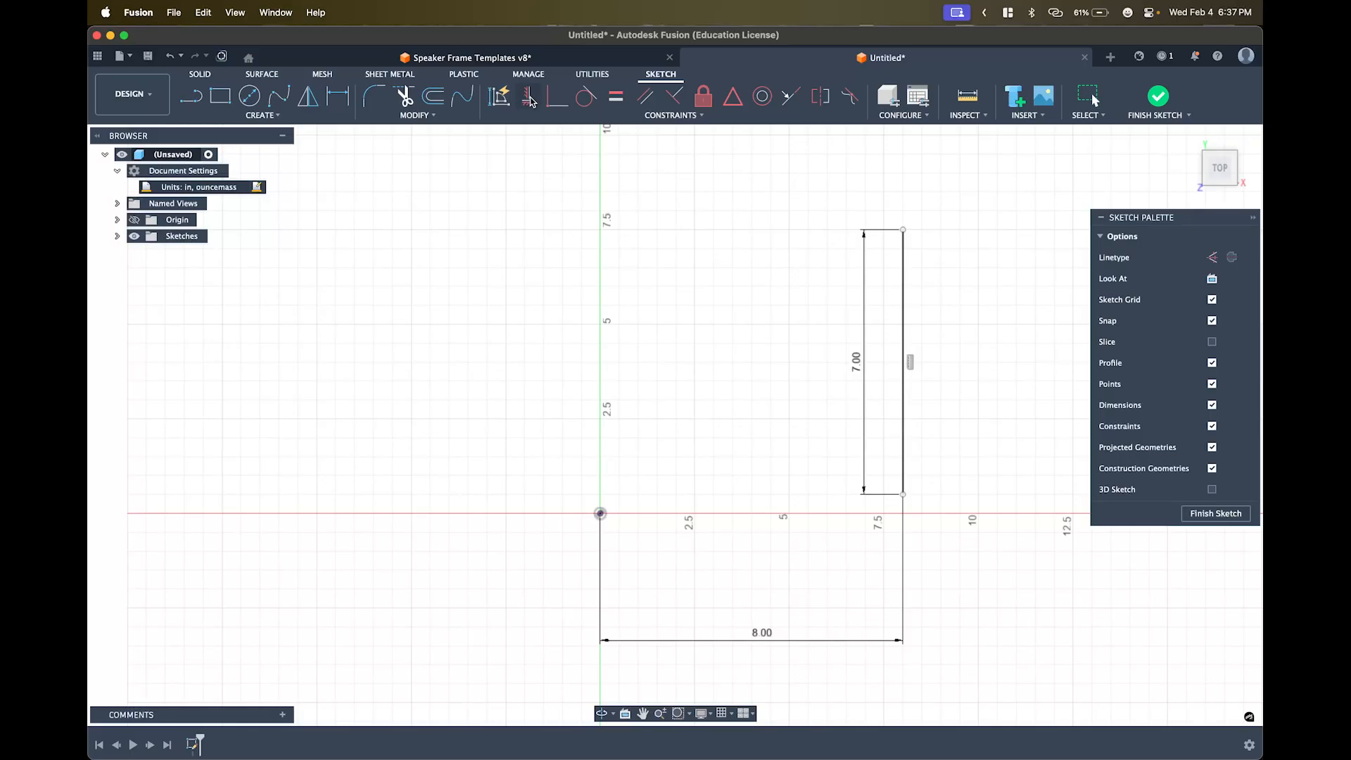
pyautogui.click(601, 514)
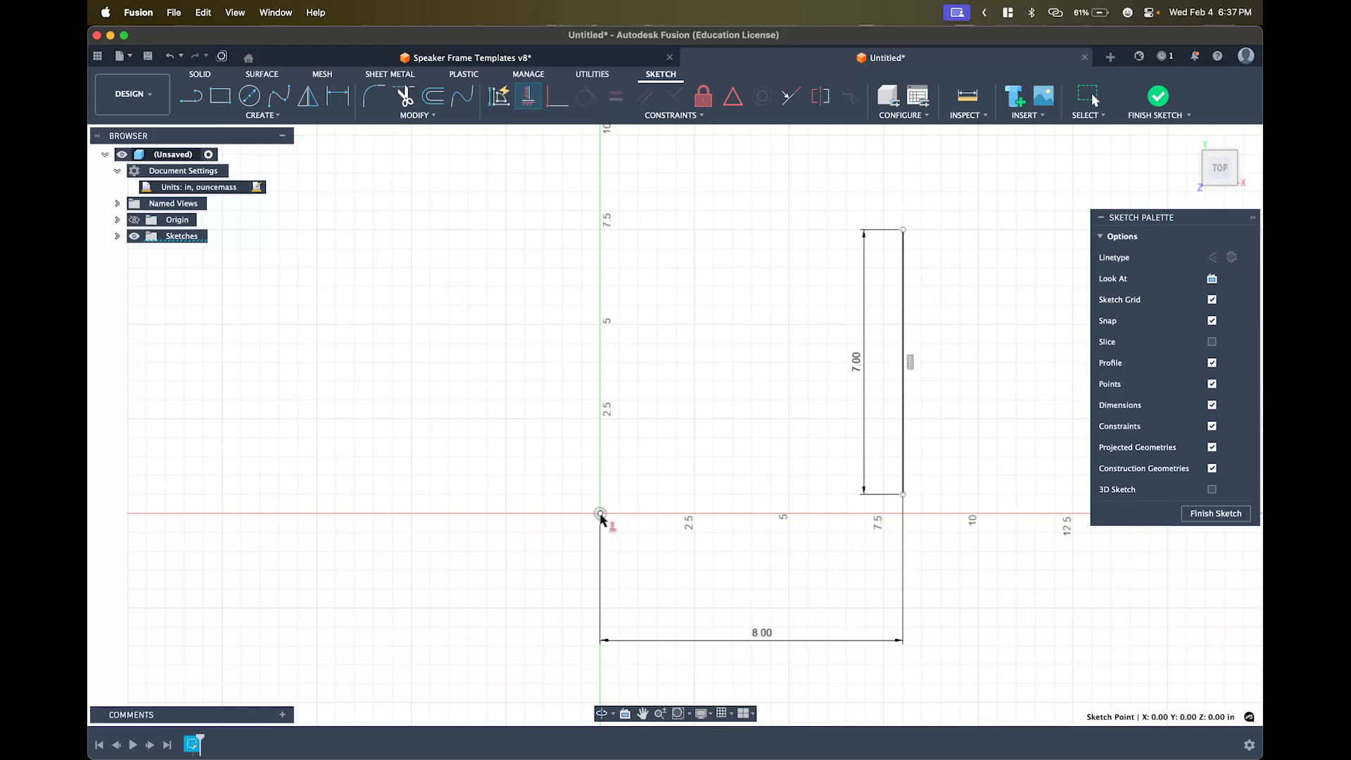
pyautogui.click(902, 495)
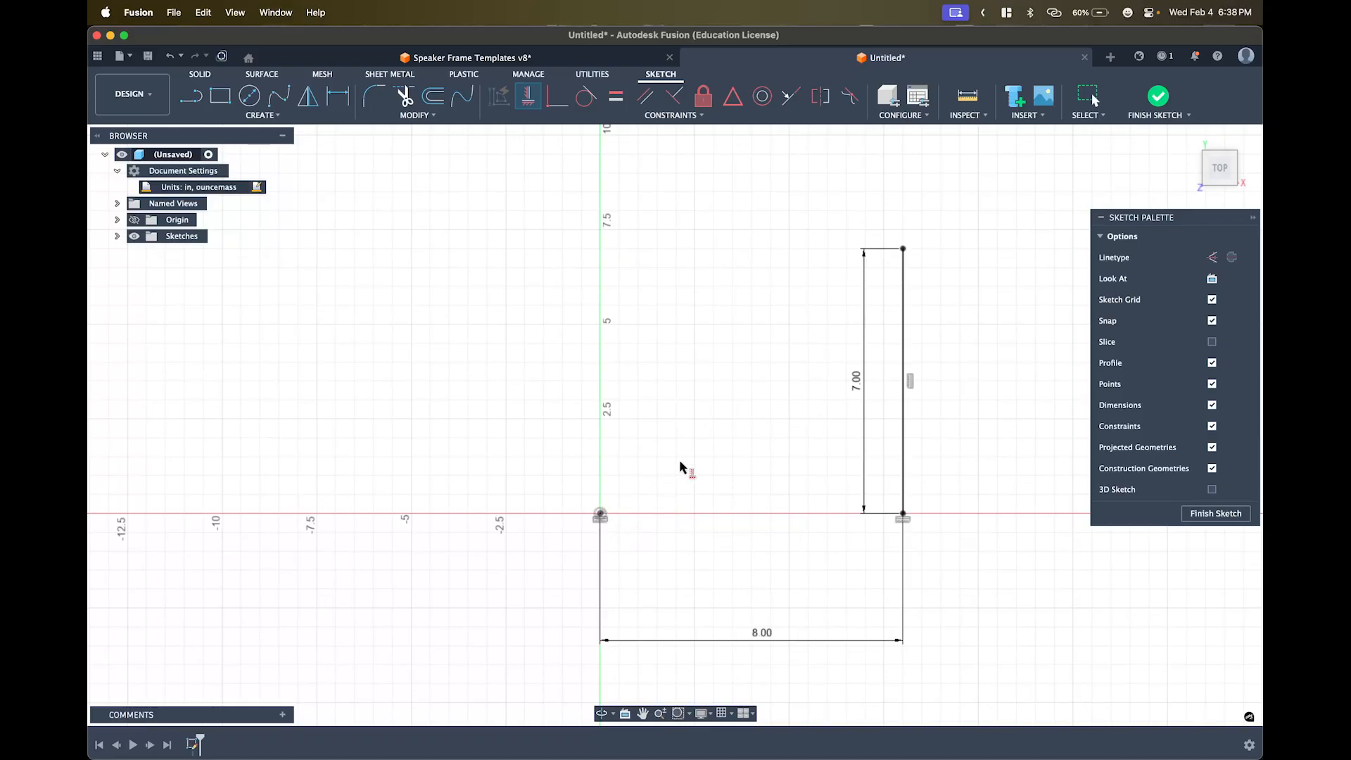
pyautogui.press('Escape')
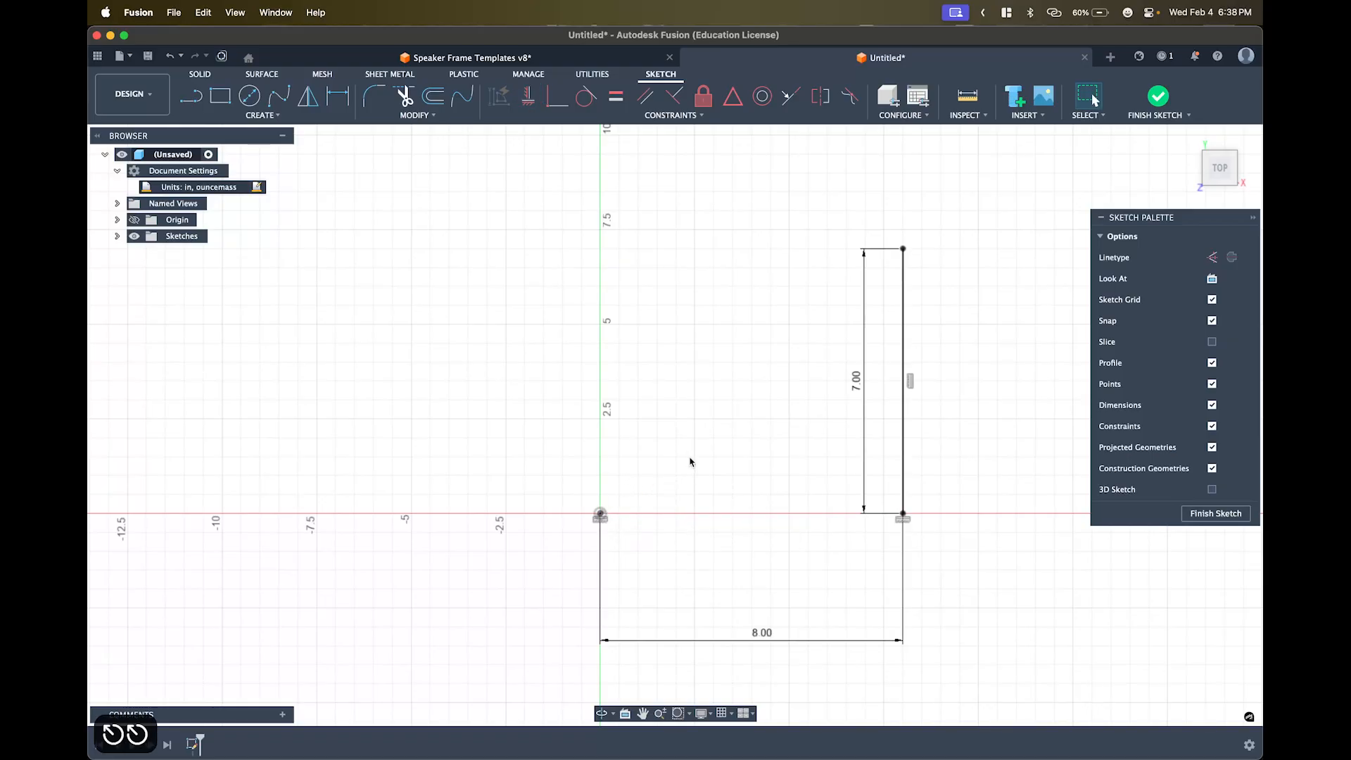
pyautogui.click(903, 518)
pyautogui.press('BackSpace')
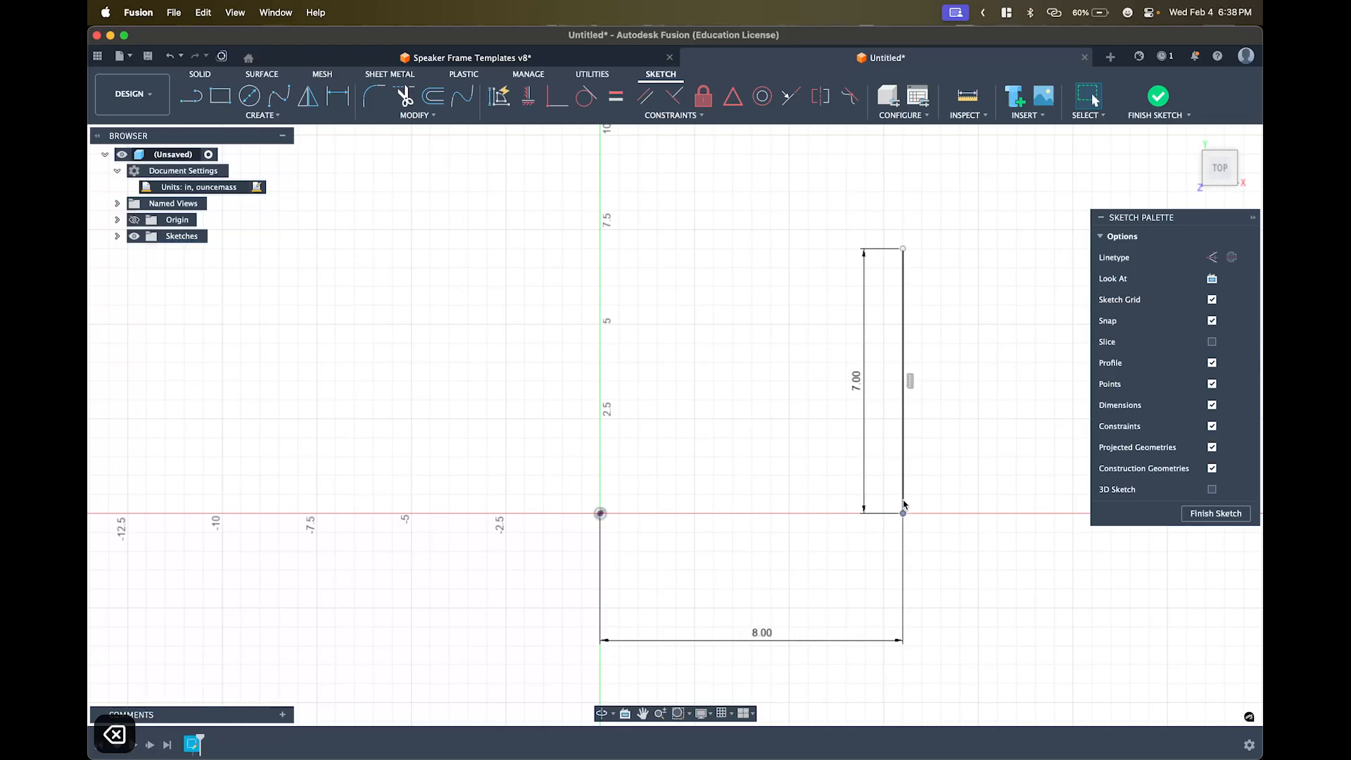
pyautogui.moveTo(904, 502)
pyautogui.mouseDown()
pyautogui.moveTo(918, 428)
pyautogui.moveTo(904, 509)
pyautogui.mouseUp()
pyautogui.scroll(3, 904, 508)
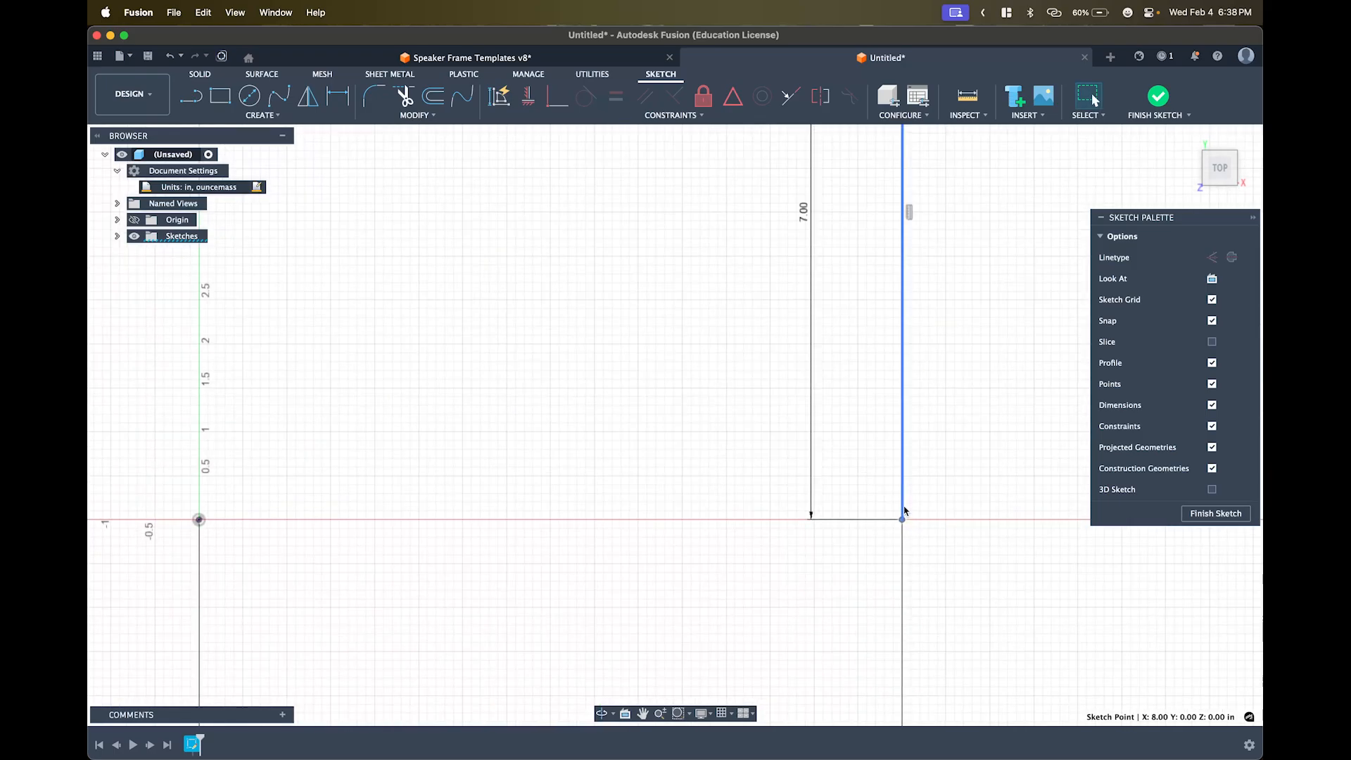
pyautogui.scroll(3, 905, 510)
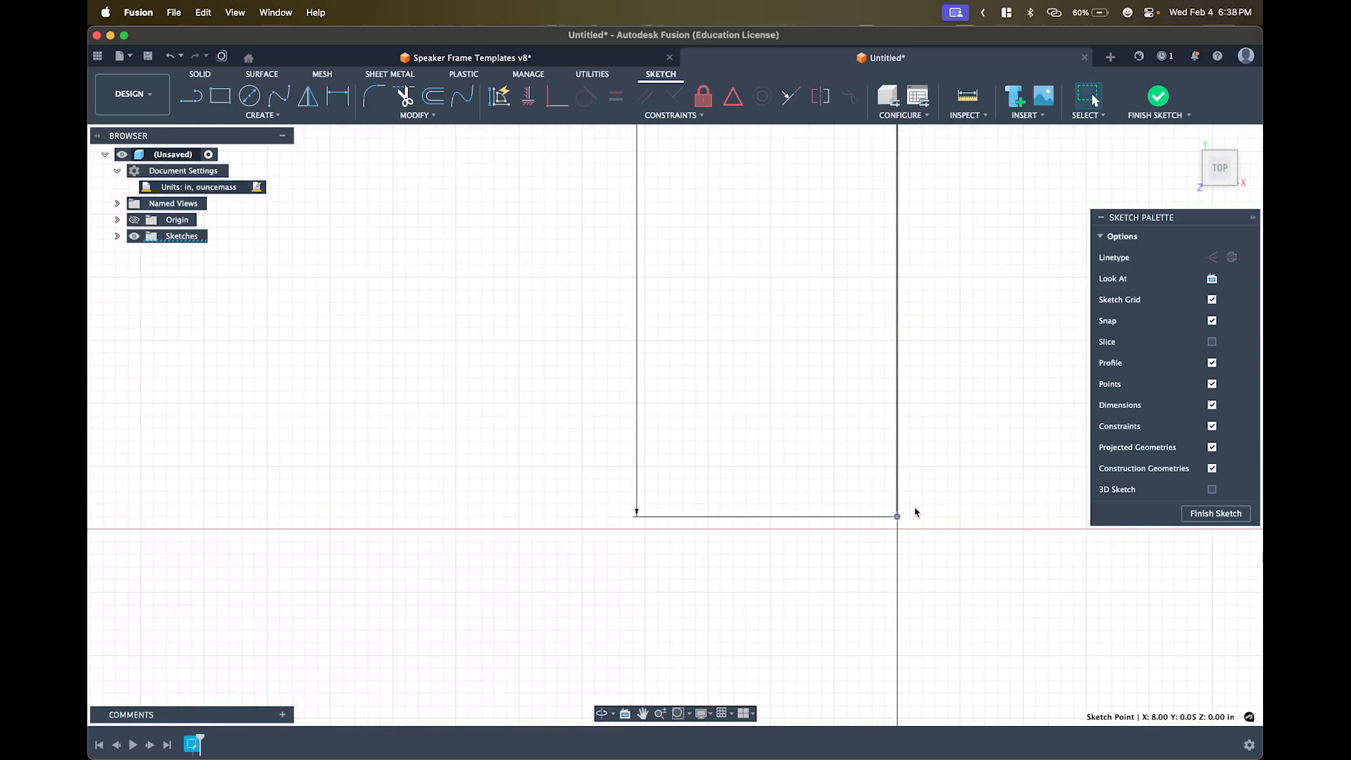
pyautogui.scroll(-5, 915, 517)
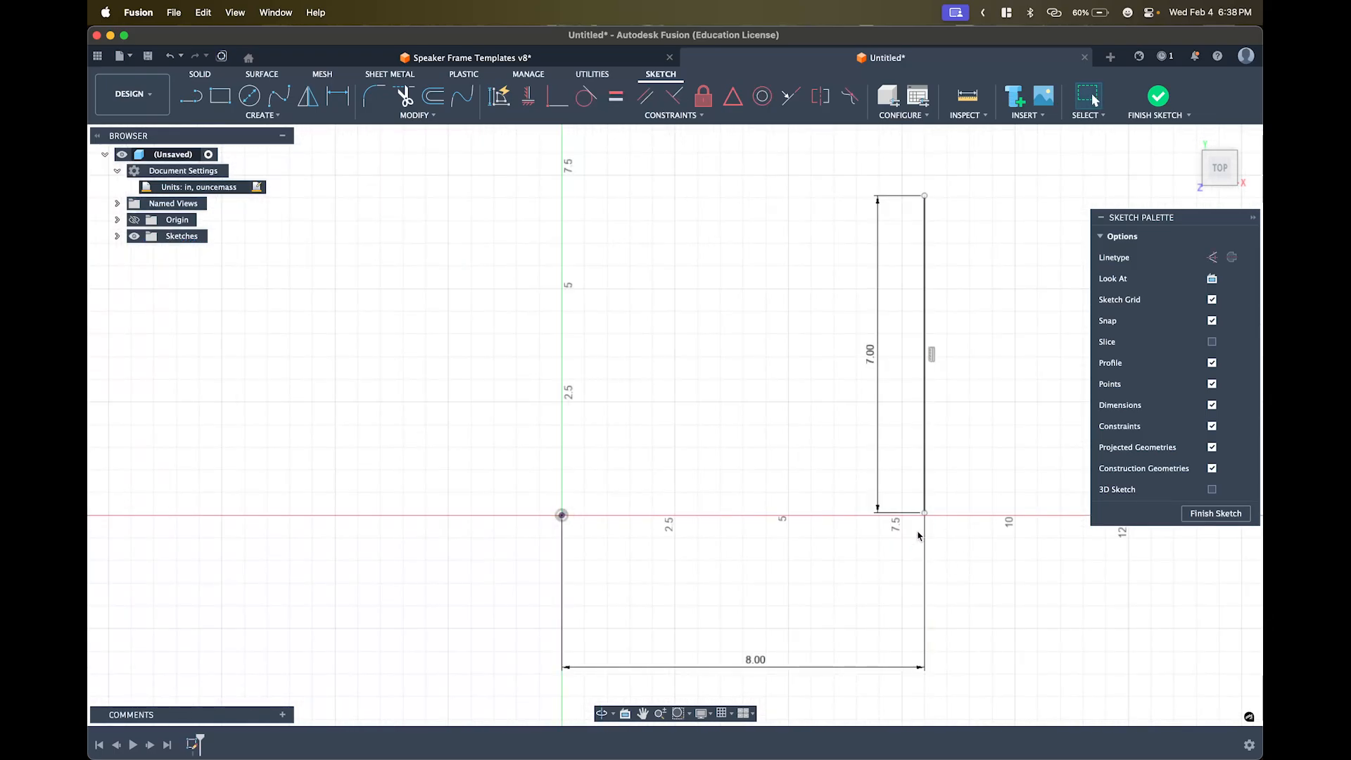
pyautogui.scroll(3, 928, 529)
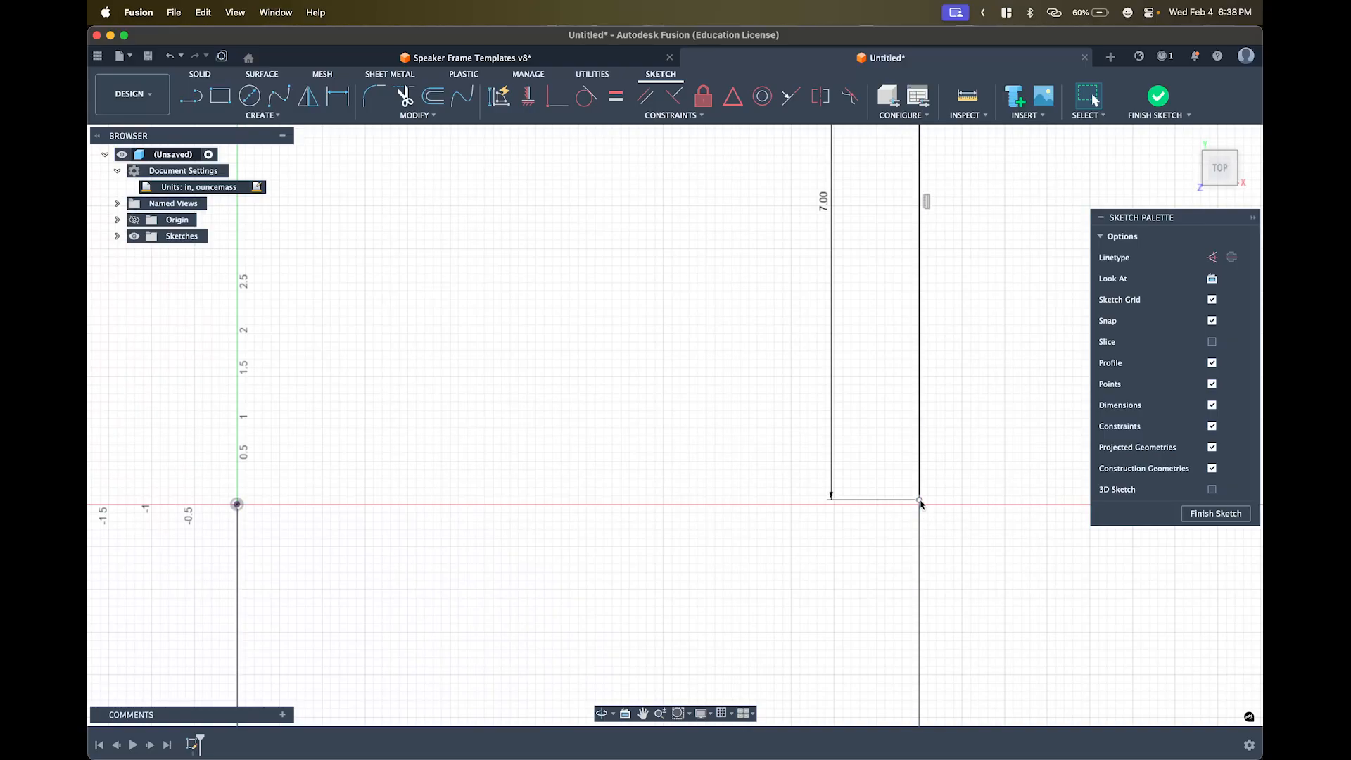
pyautogui.scroll(-1, 816, 538)
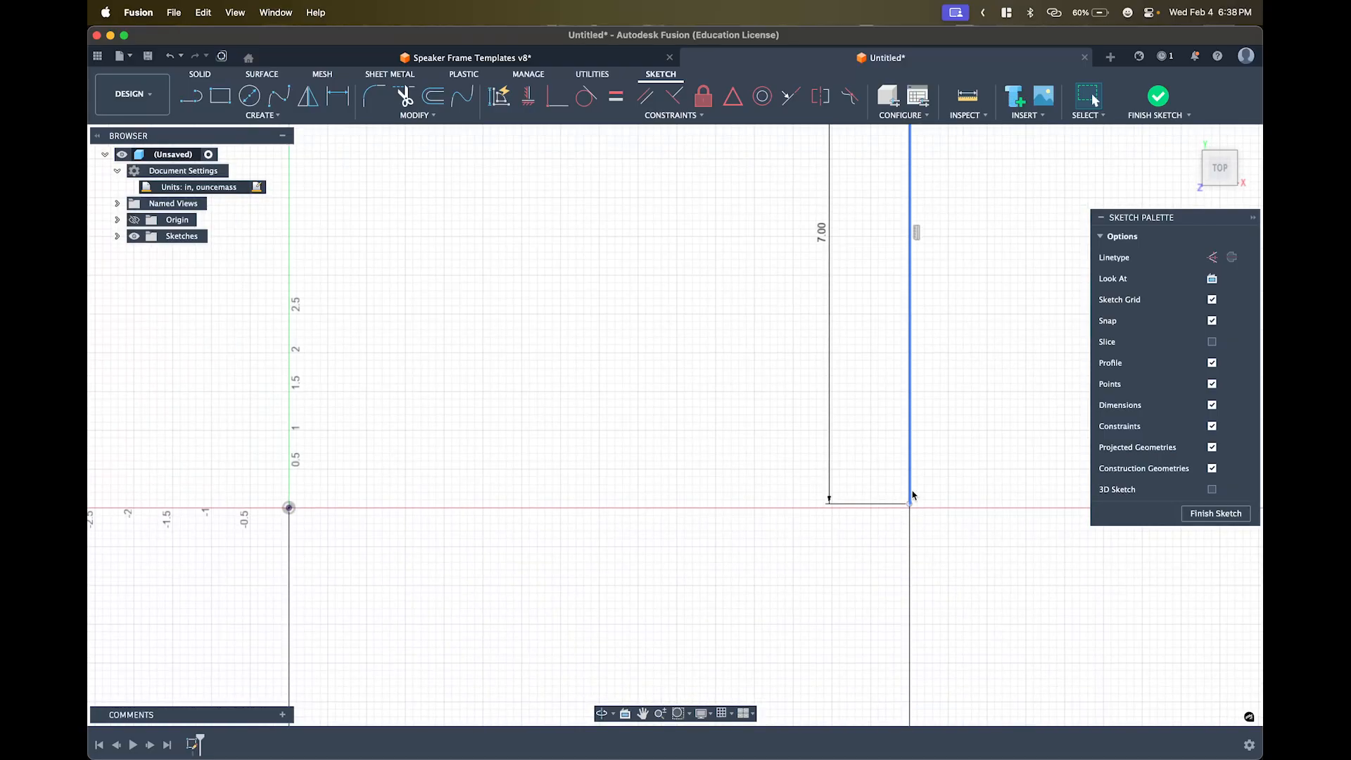
pyautogui.scroll(-3, 910, 504)
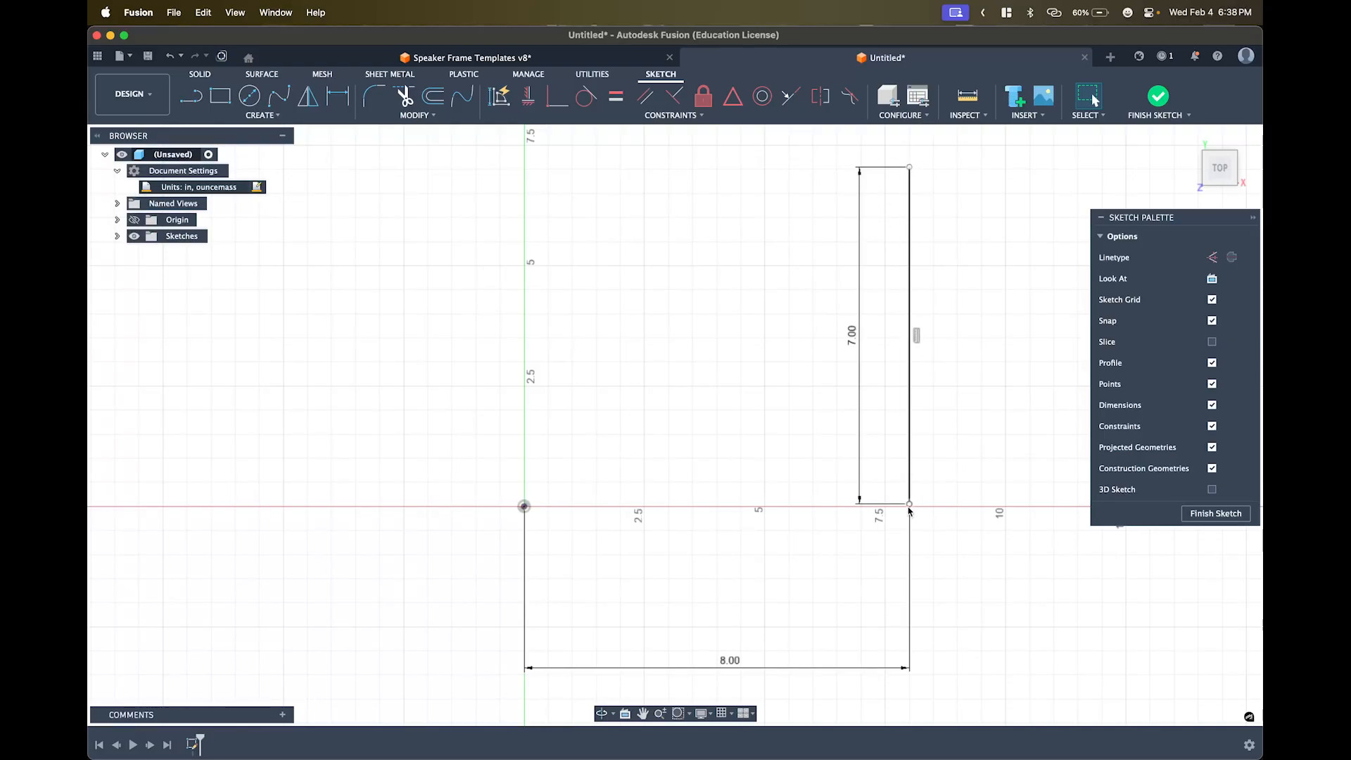
pyautogui.moveTo(911, 507); pyautogui.dragTo(910, 454)
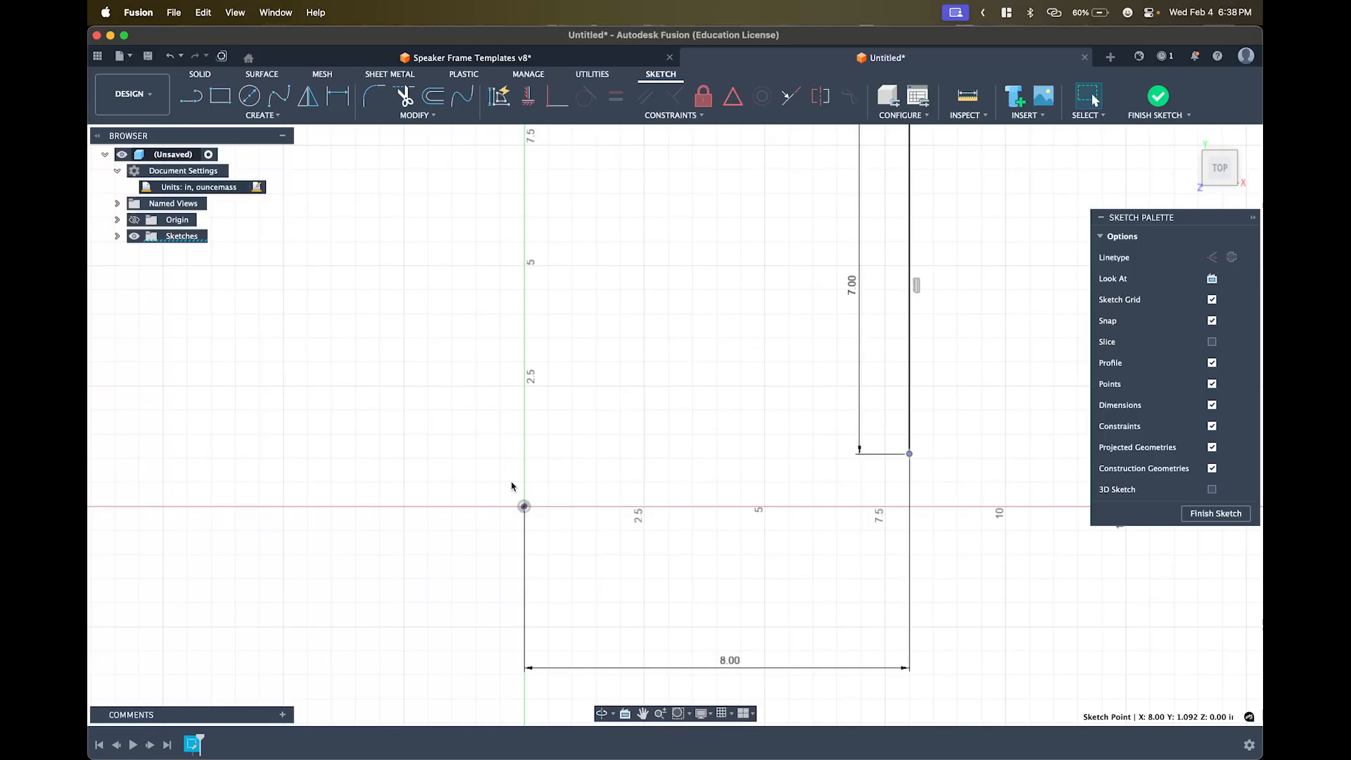
pyautogui.click(692, 442)
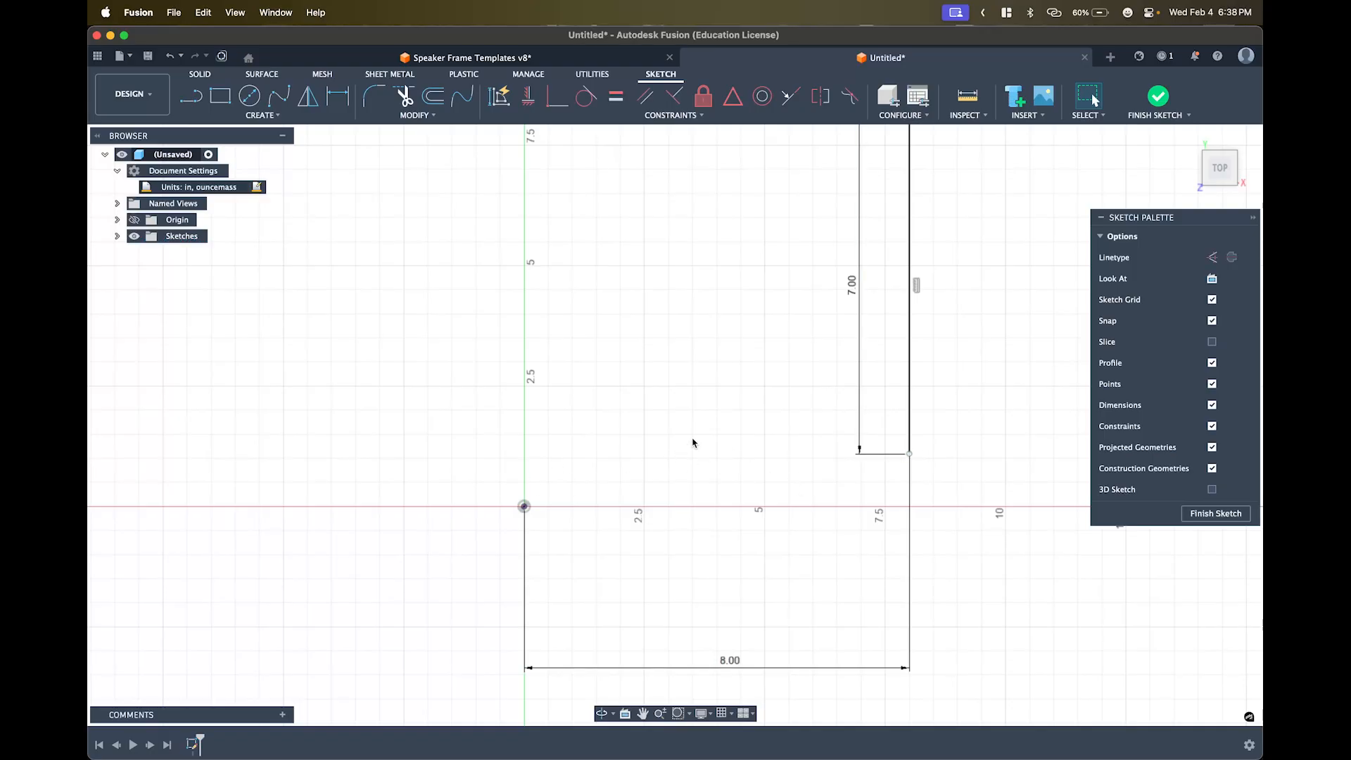
pyautogui.click(528, 100)
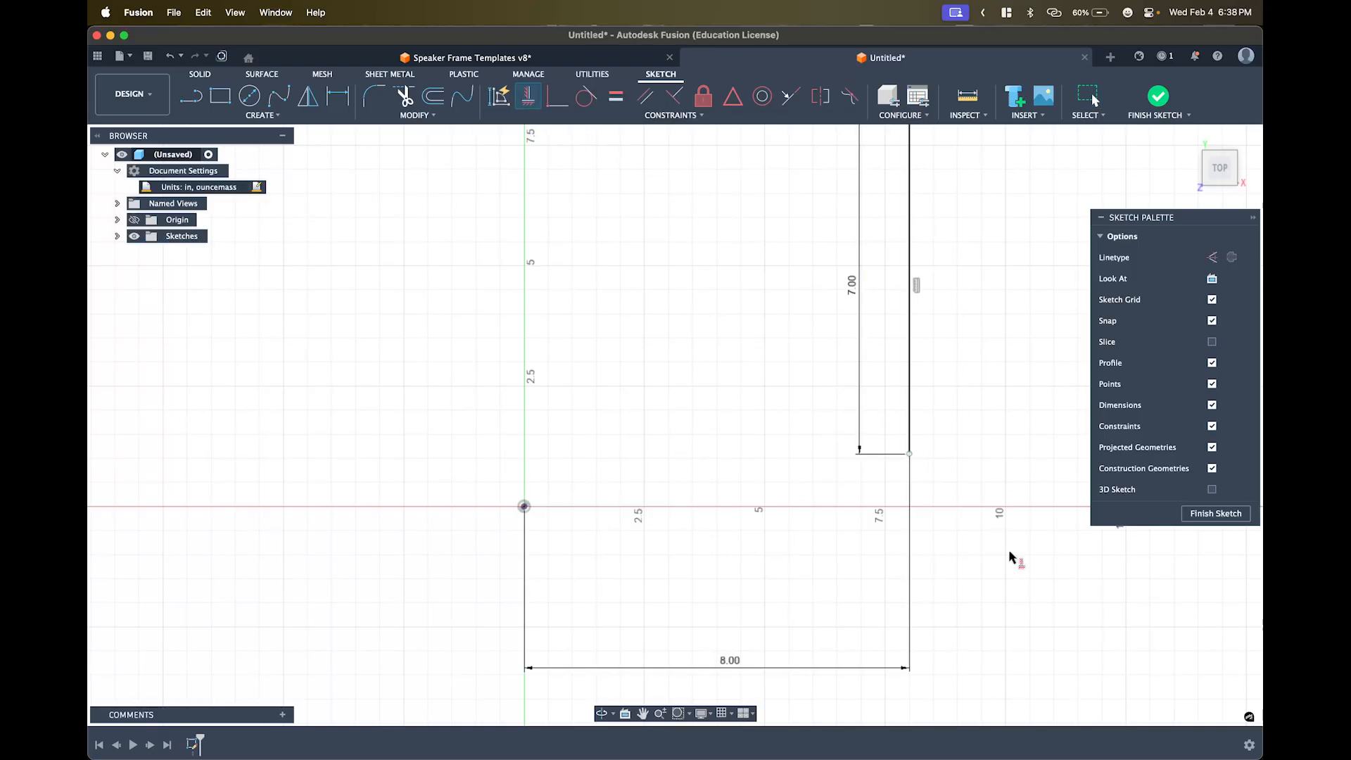
pyautogui.click(910, 456)
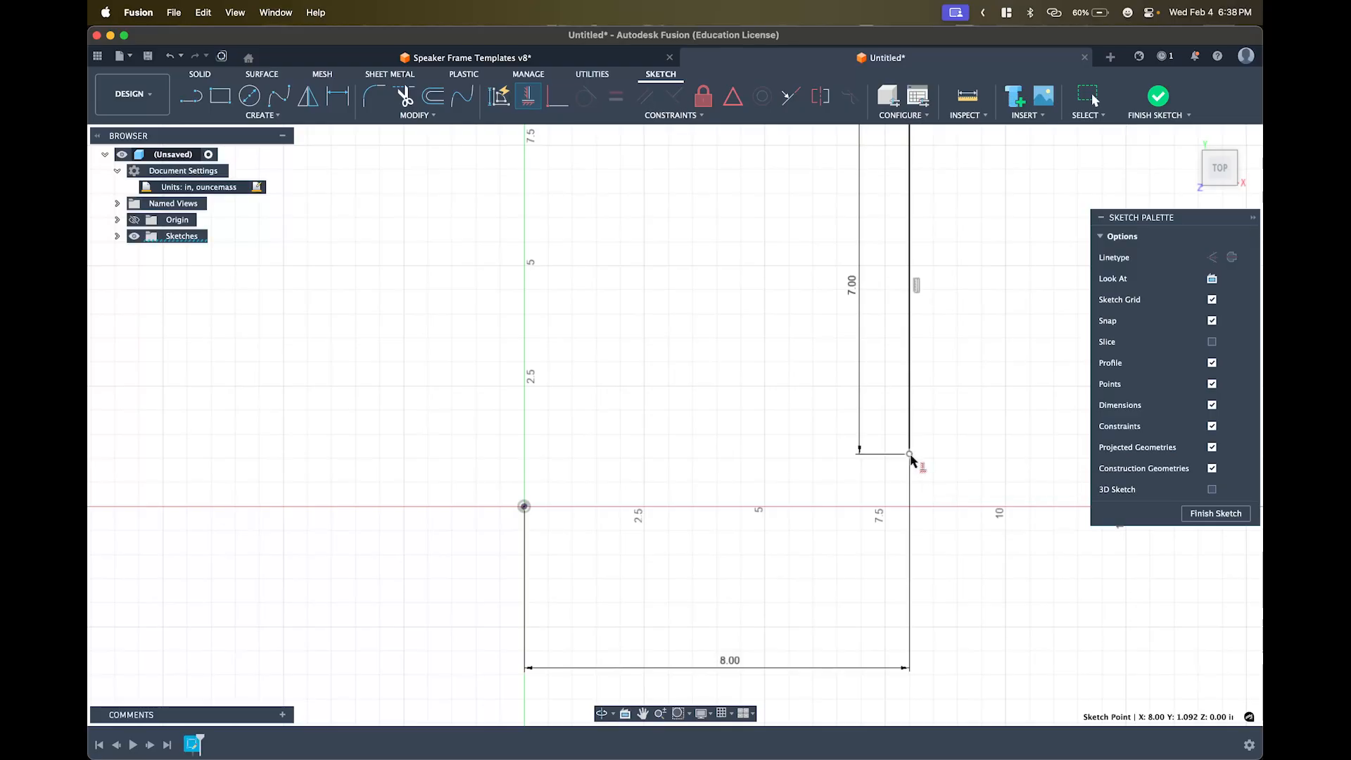
pyautogui.click(524, 507)
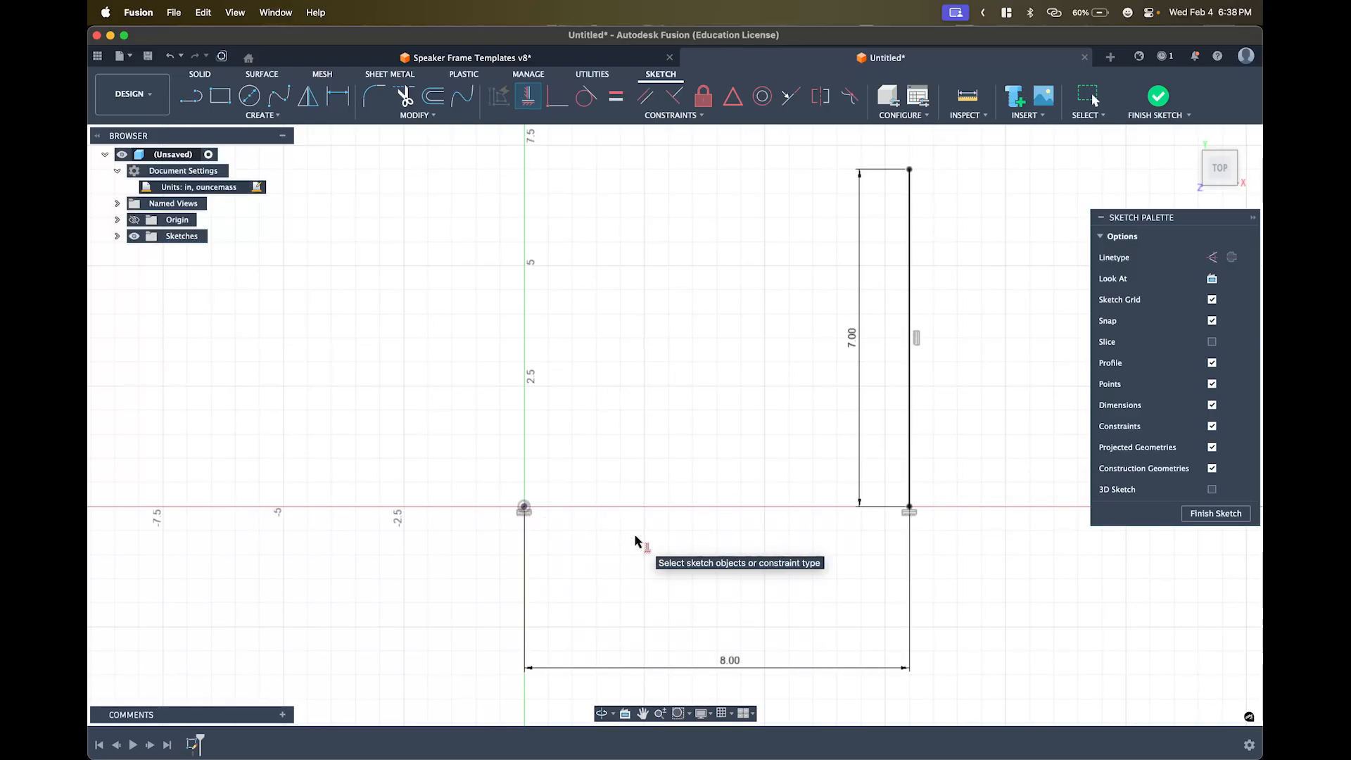
pyautogui.press('super+z')
pyautogui.press('super+z')
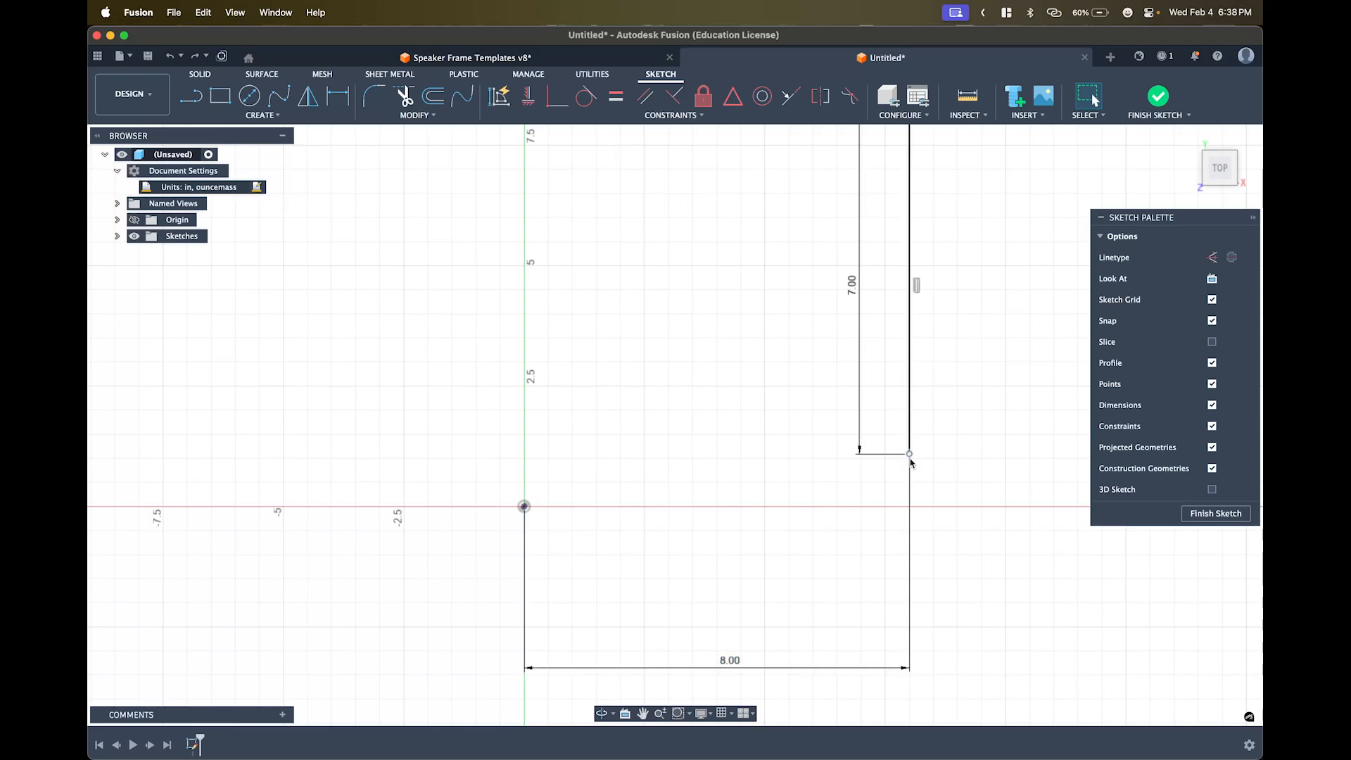
pyautogui.doubleClick(830, 669)
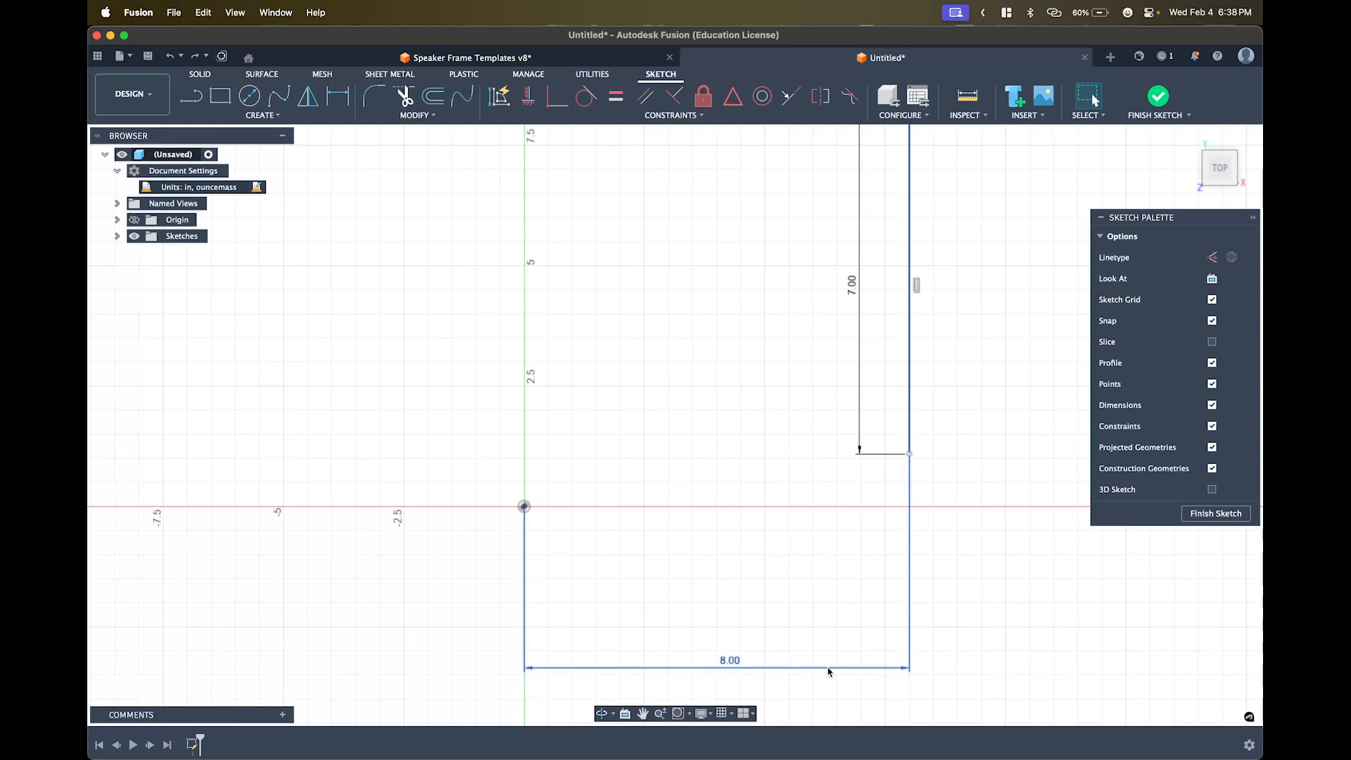
# - Delete the extra lines and constrain the 7.00 line's bottom endpoint level with the origin
pyautogui.press('BackSpace')
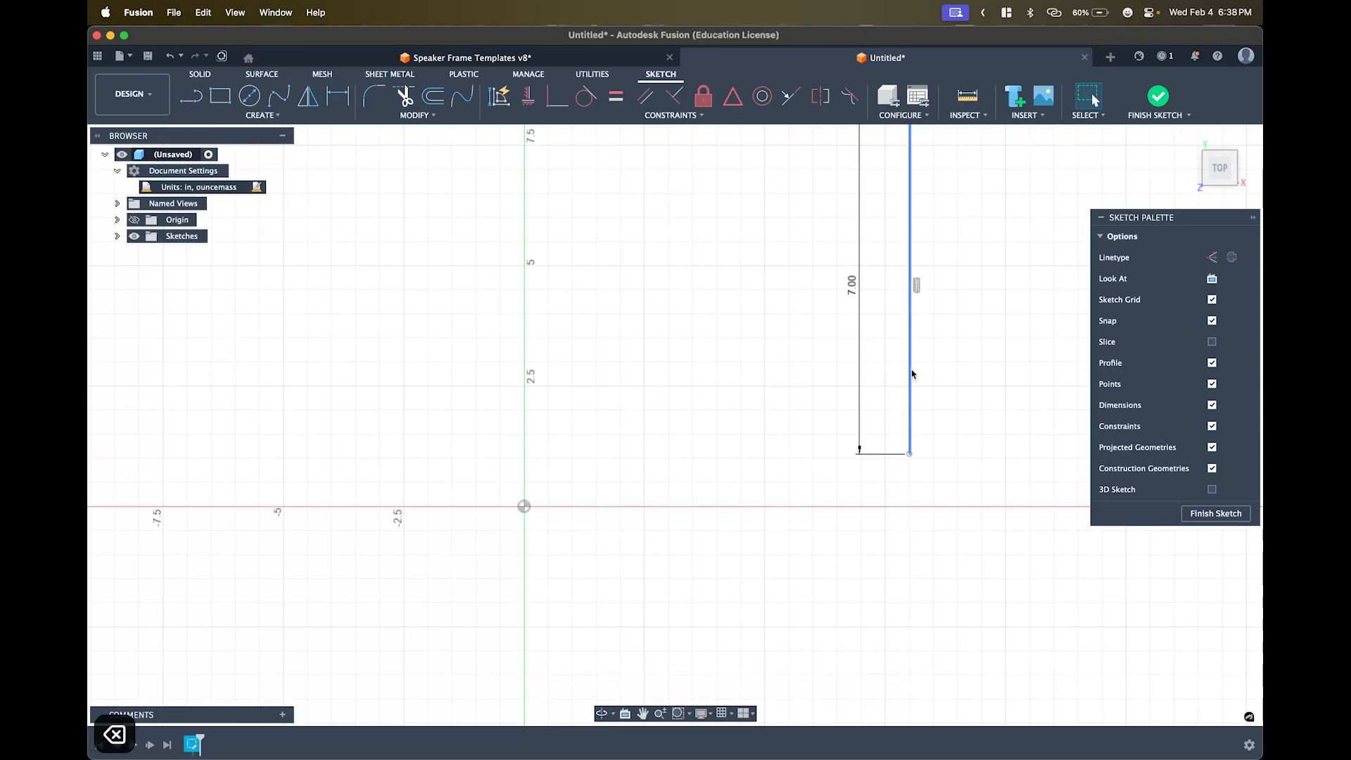
pyautogui.moveTo(911, 374)
pyautogui.mouseDown()
pyautogui.moveTo(613, 380)
pyautogui.moveTo(654, 337)
pyautogui.moveTo(560, 239)
pyautogui.mouseUp()
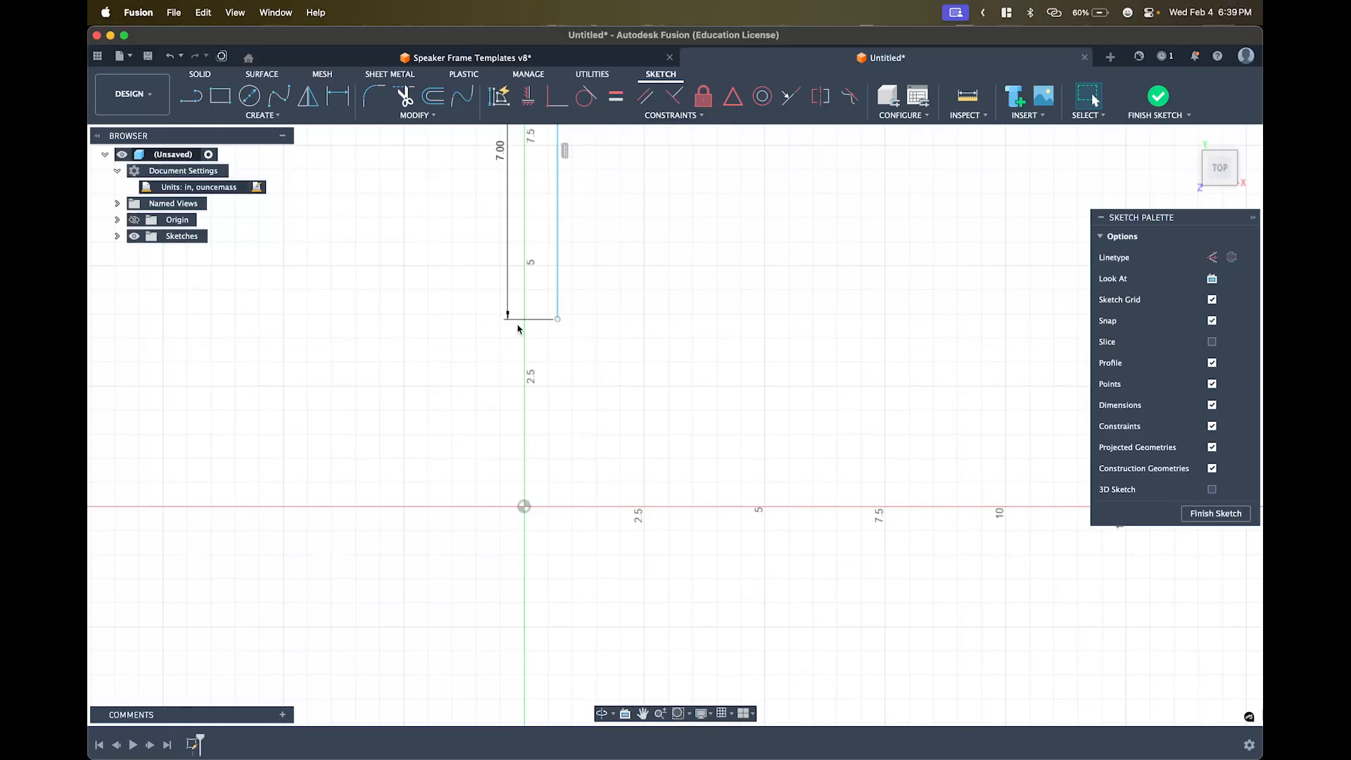
pyautogui.click(528, 96)
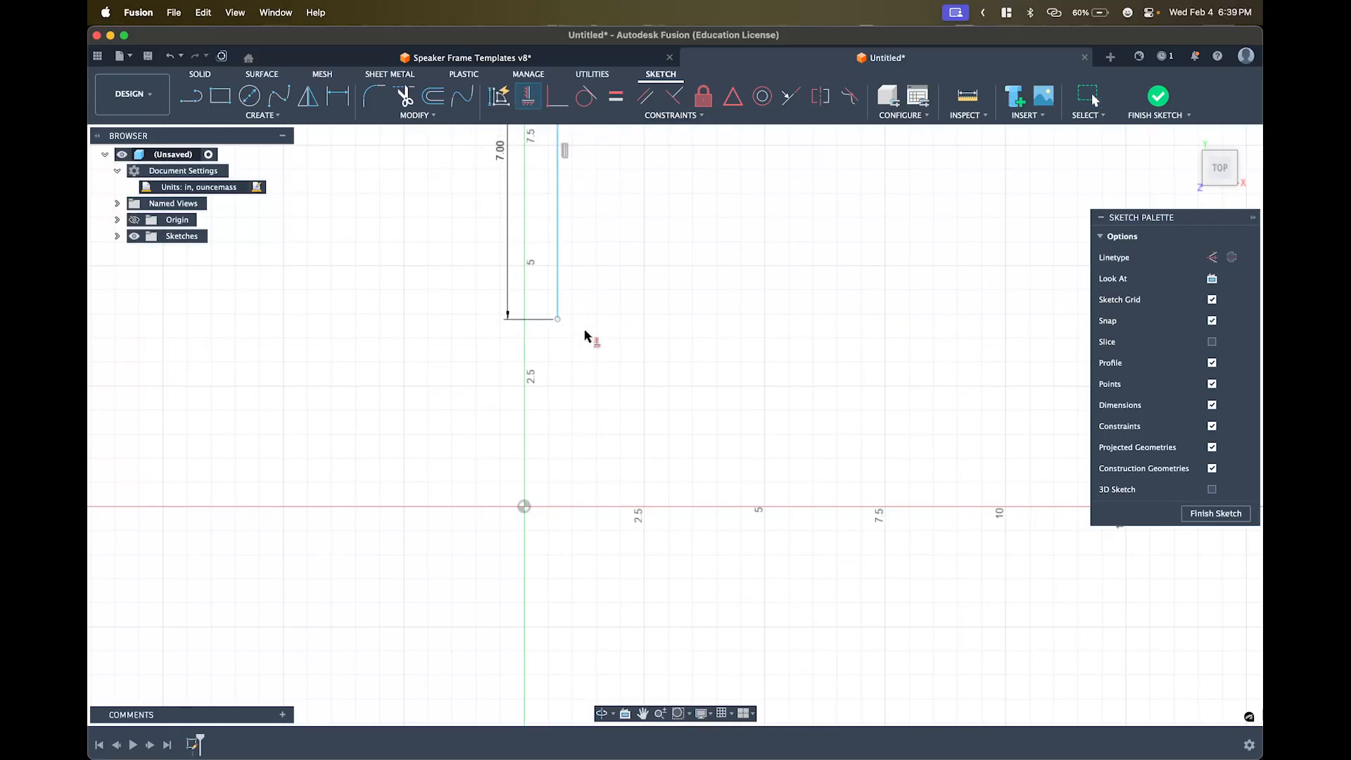
pyautogui.click(558, 320)
pyautogui.click(524, 507)
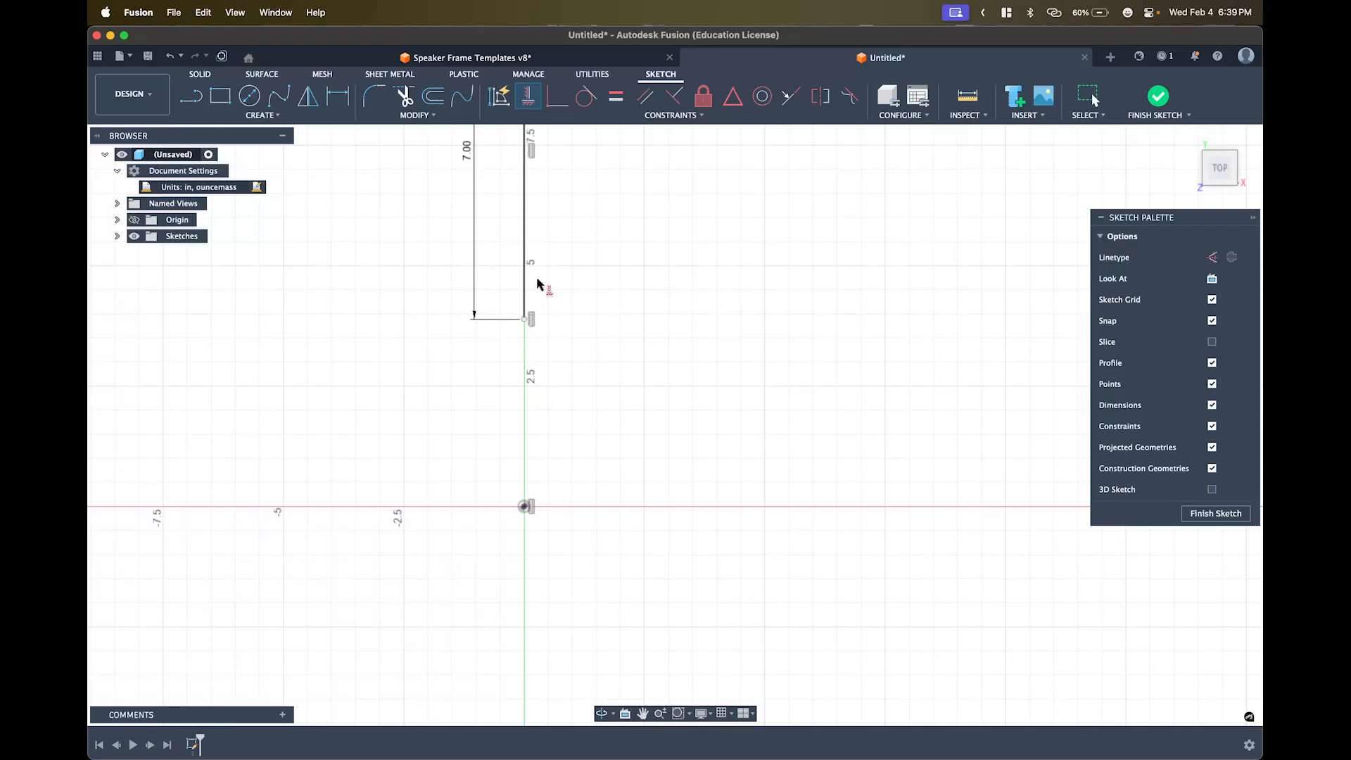
pyautogui.press('super+z')
pyautogui.press('super+z')
pyautogui.moveTo(558, 290); pyautogui.dragTo(620, 452)
pyautogui.click(508, 178)
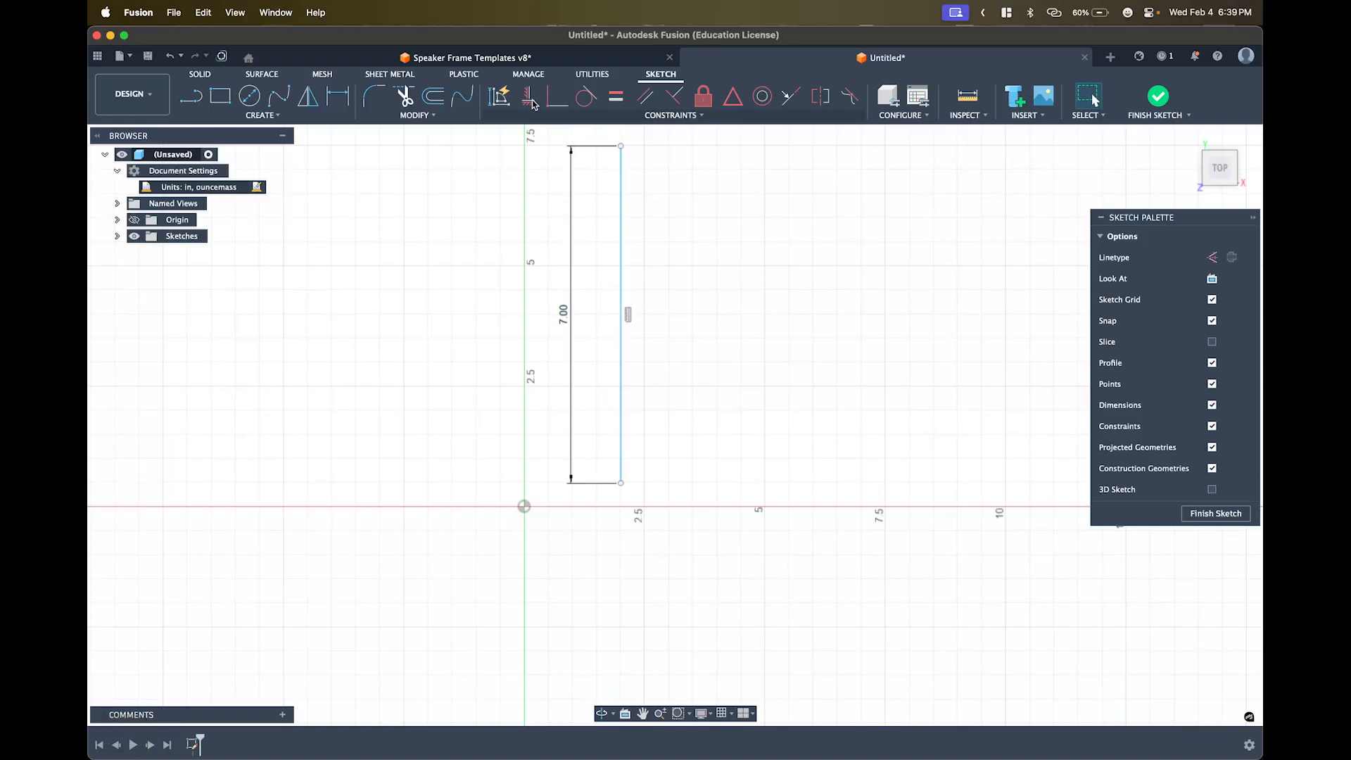
pyautogui.click(531, 100)
pyautogui.click(621, 483)
pyautogui.click(523, 507)
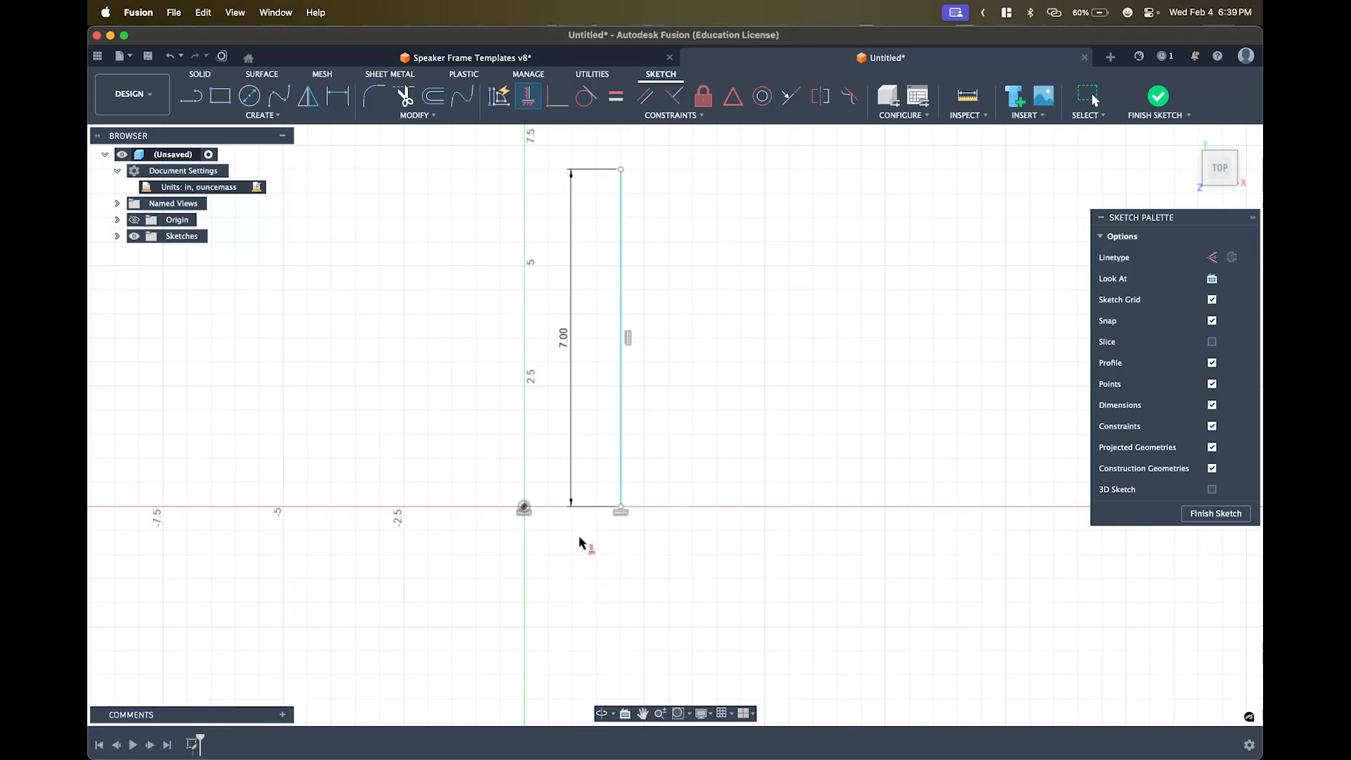
# - Dimension the 7.00 line 8.00 in right of the origin, entered as 16/2
pyautogui.press('d')
pyautogui.press('d')
pyautogui.press('d')
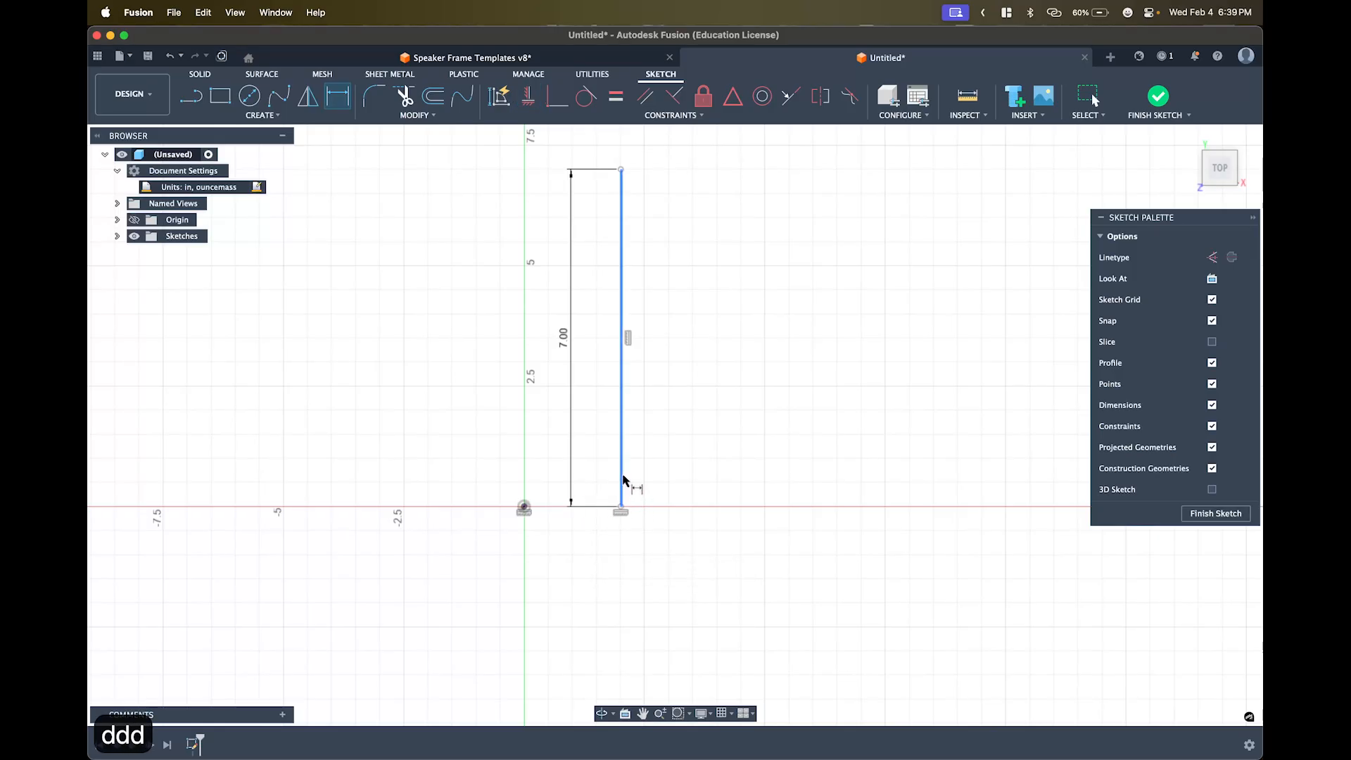
pyautogui.click(621, 482)
pyautogui.click(524, 507)
pyautogui.click(573, 535)
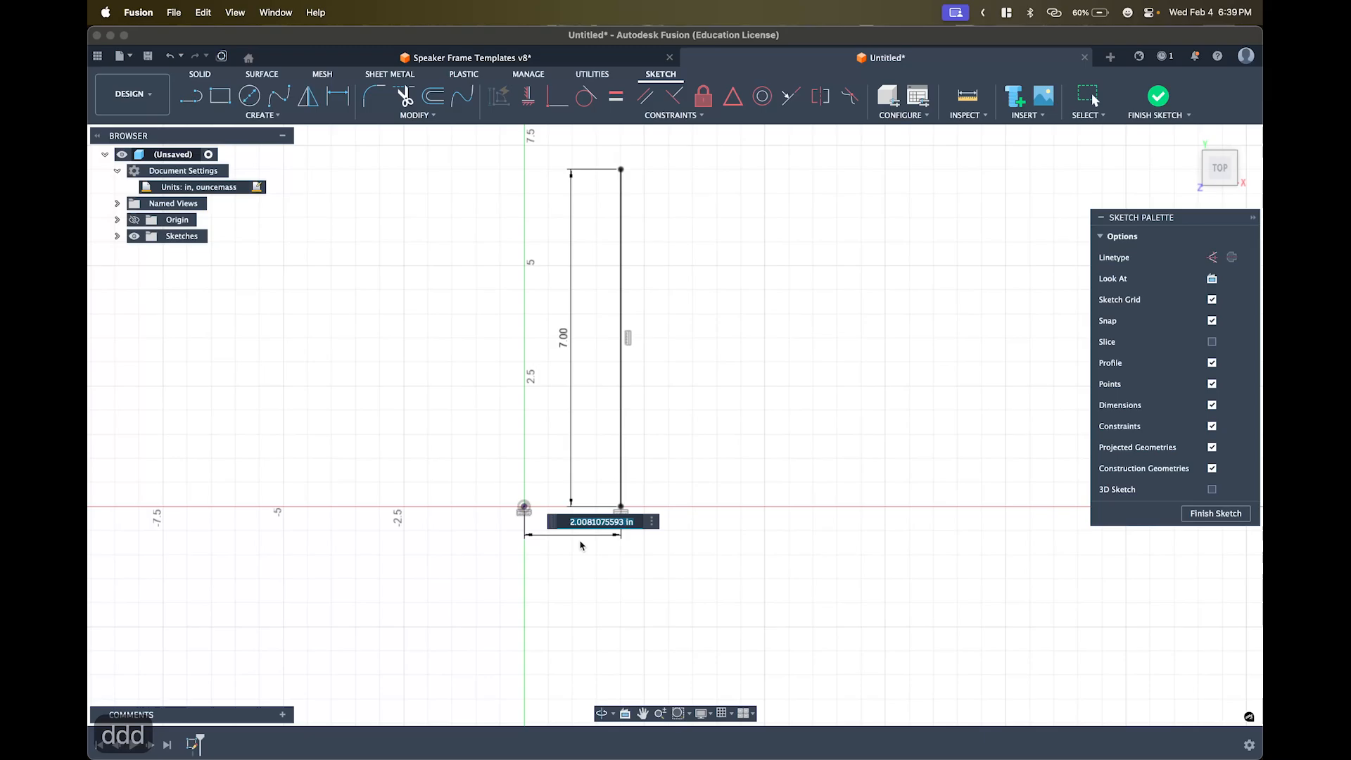
pyautogui.write('16/2')
pyautogui.press('Return')
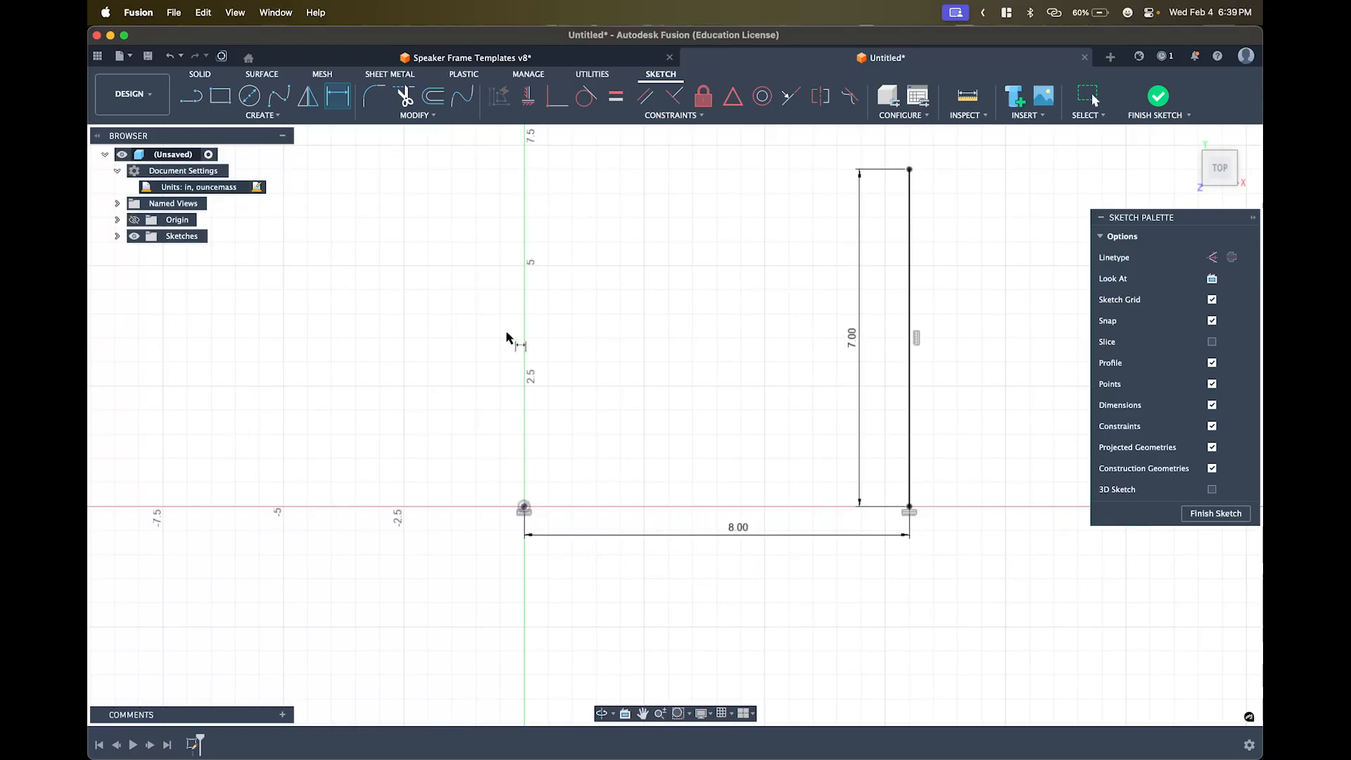
pyautogui.moveTo(640, 309); pyautogui.dragTo(563, 347, button='middle')
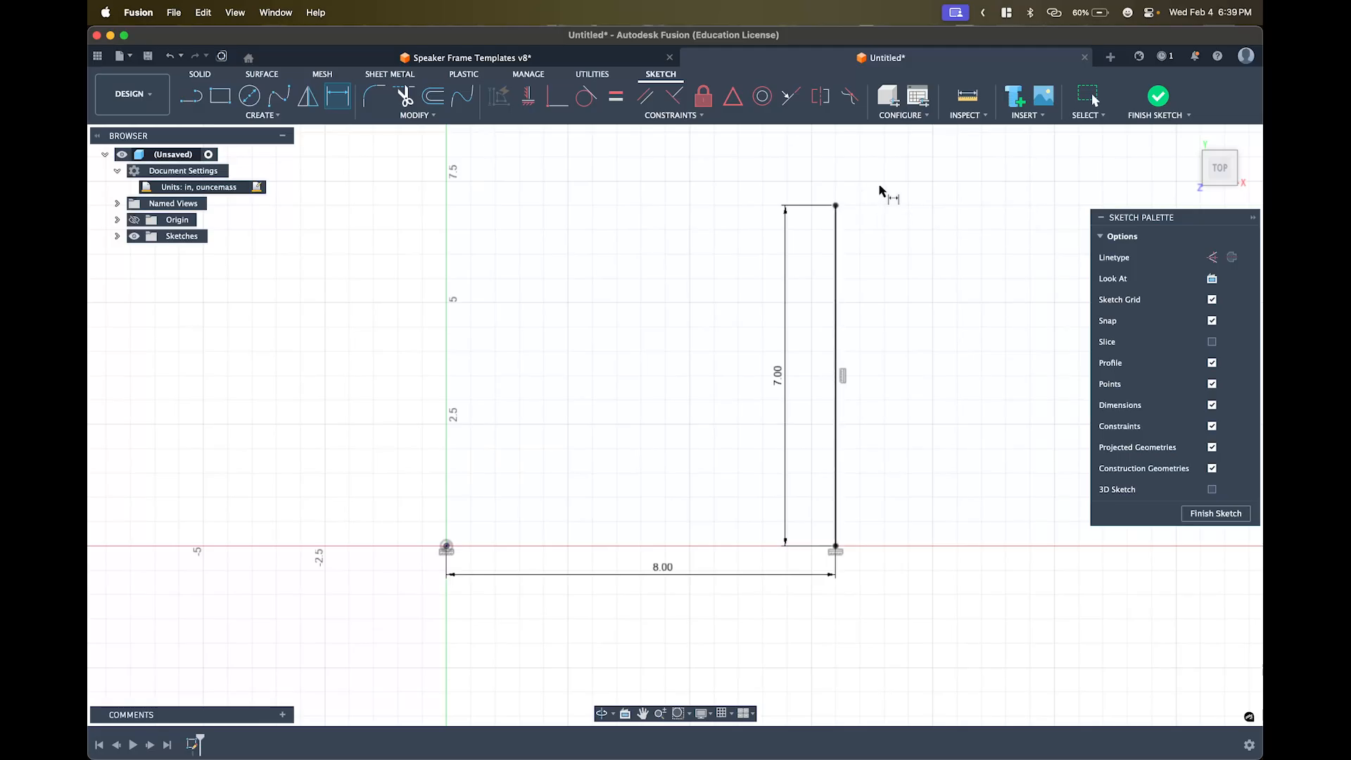
pyautogui.press('l')
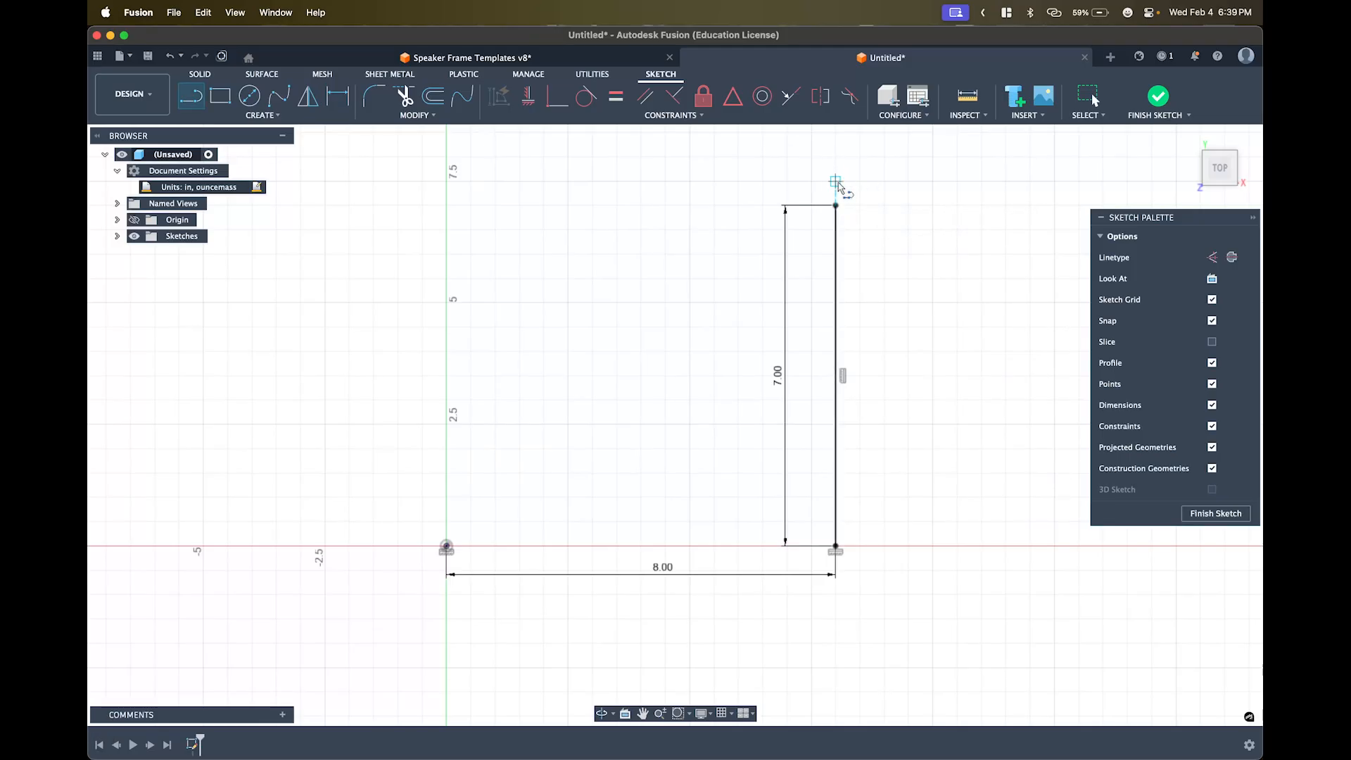
# - Move the 7.00 dimension to the right and draw a 0.5 in stub left from the top endpoint
pyautogui.press('Escape')
pyautogui.moveTo(798, 306); pyautogui.dragTo(906, 306)
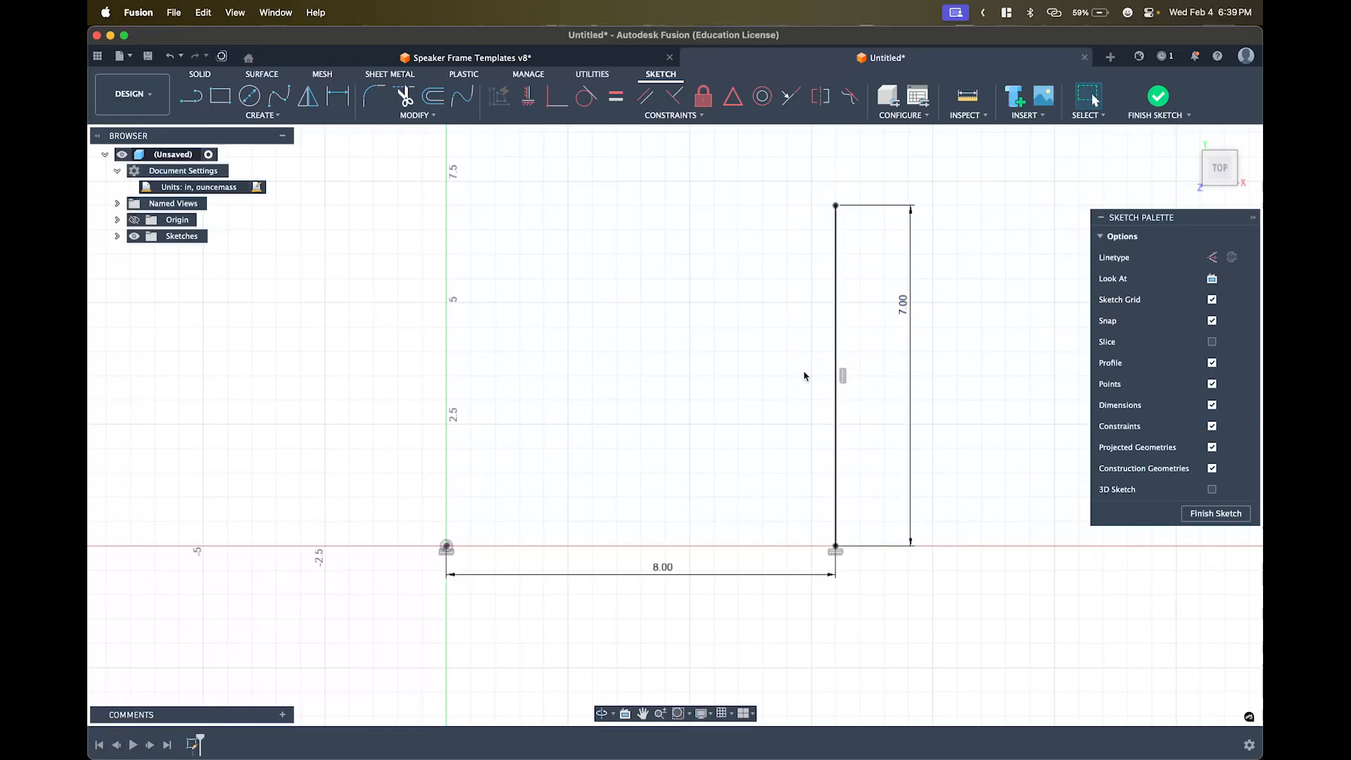
pyautogui.press('l')
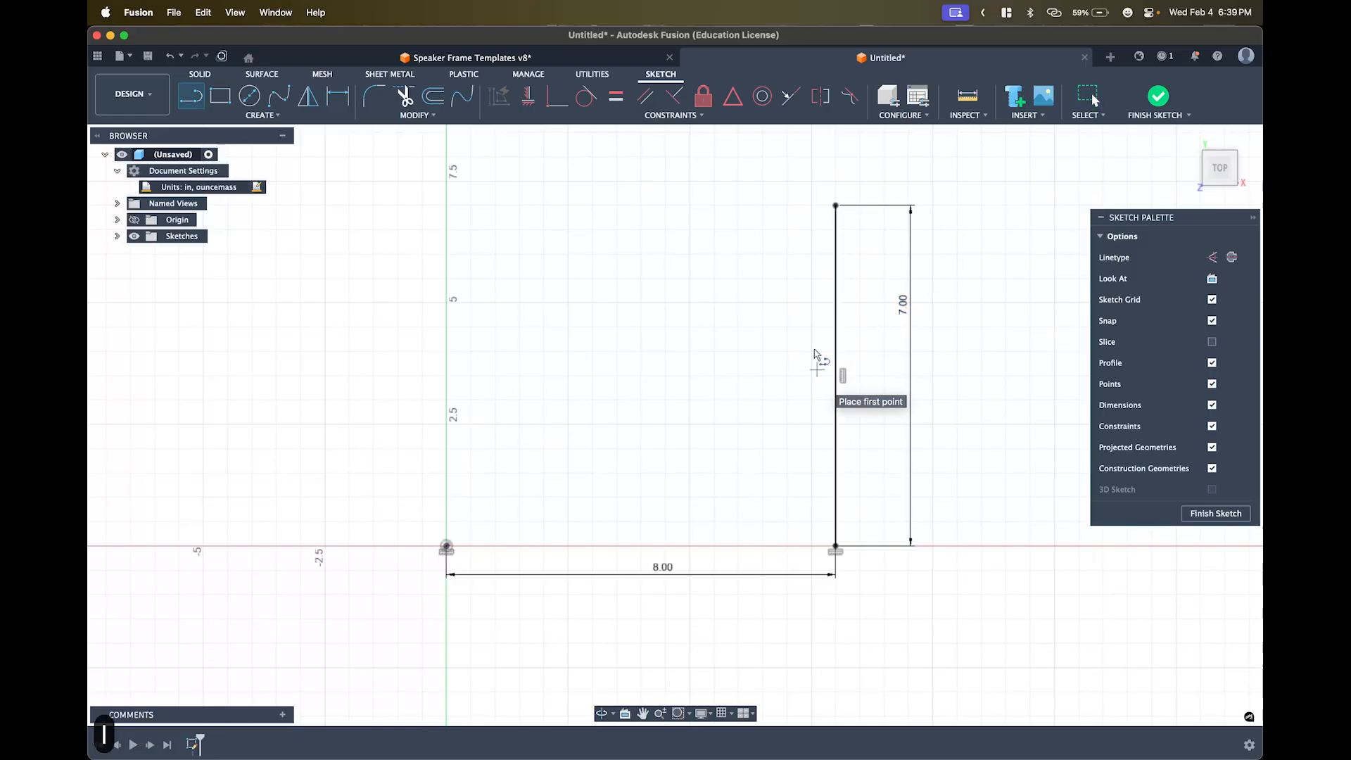
pyautogui.click(835, 207)
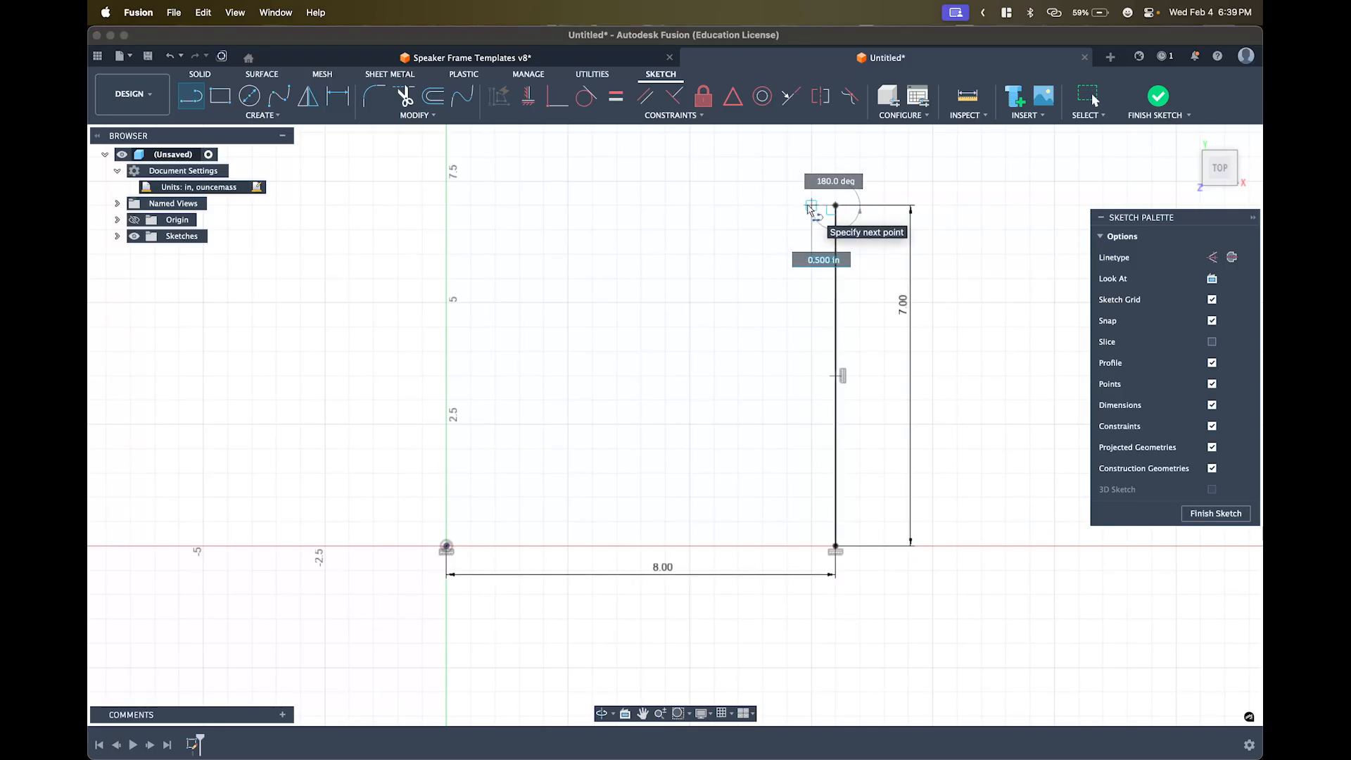
pyautogui.write('0.5')
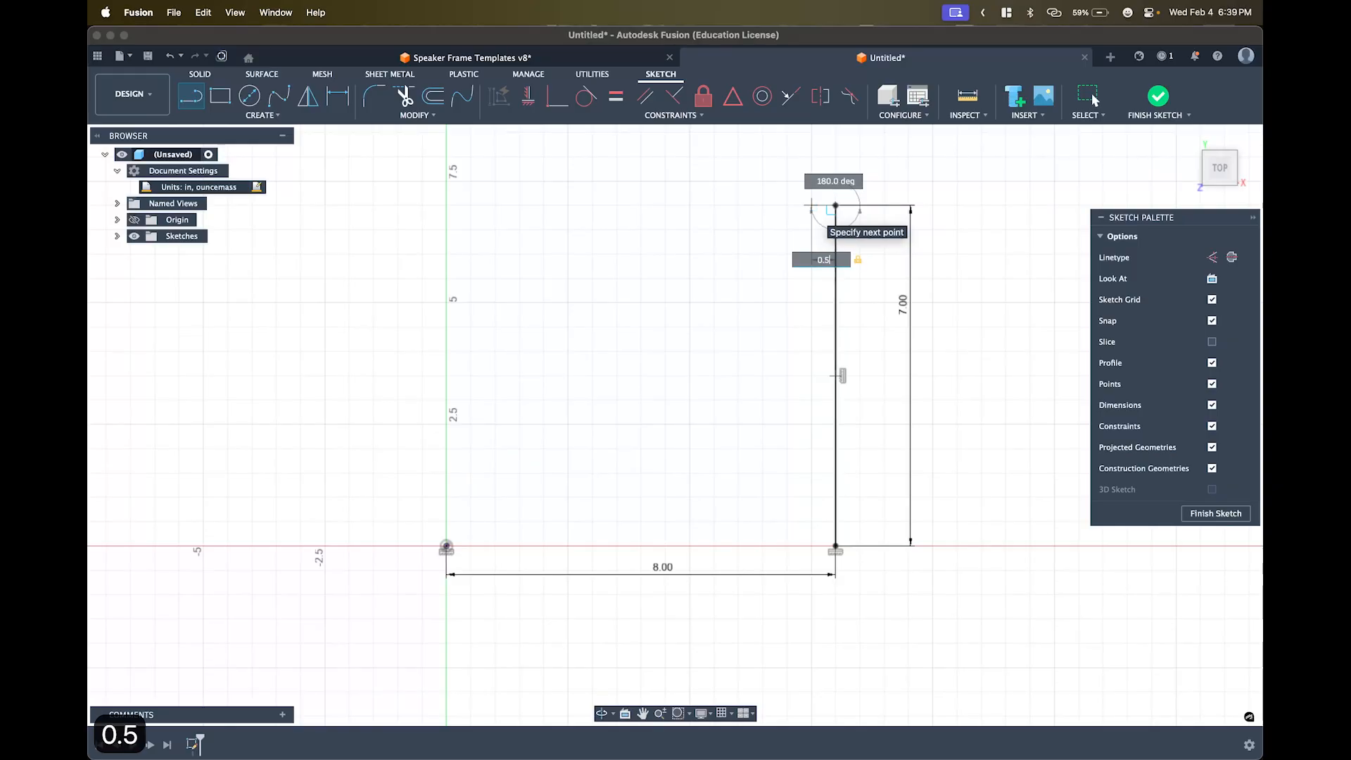
pyautogui.press('Return')
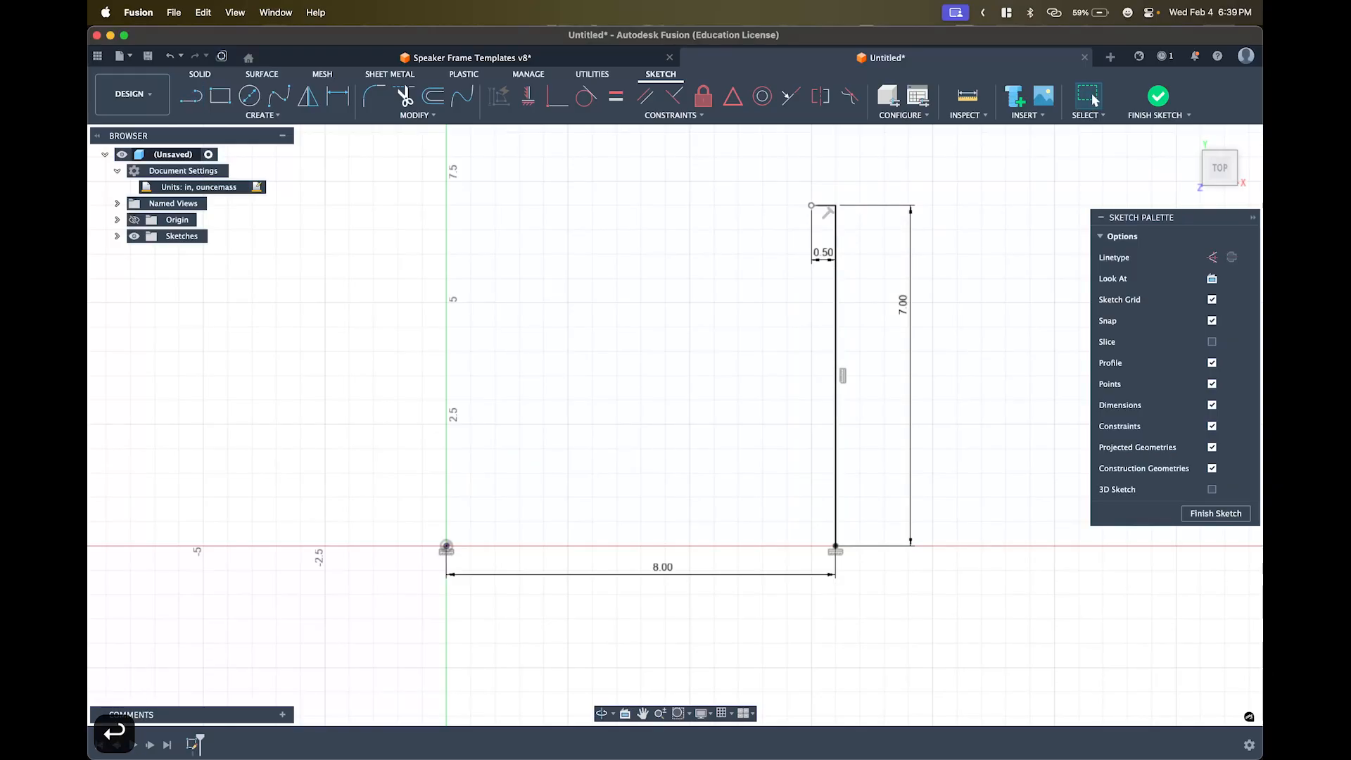
# - From the bottom endpoint, draw a 0.5 in line left, then a 1 in upright
pyautogui.press('l')
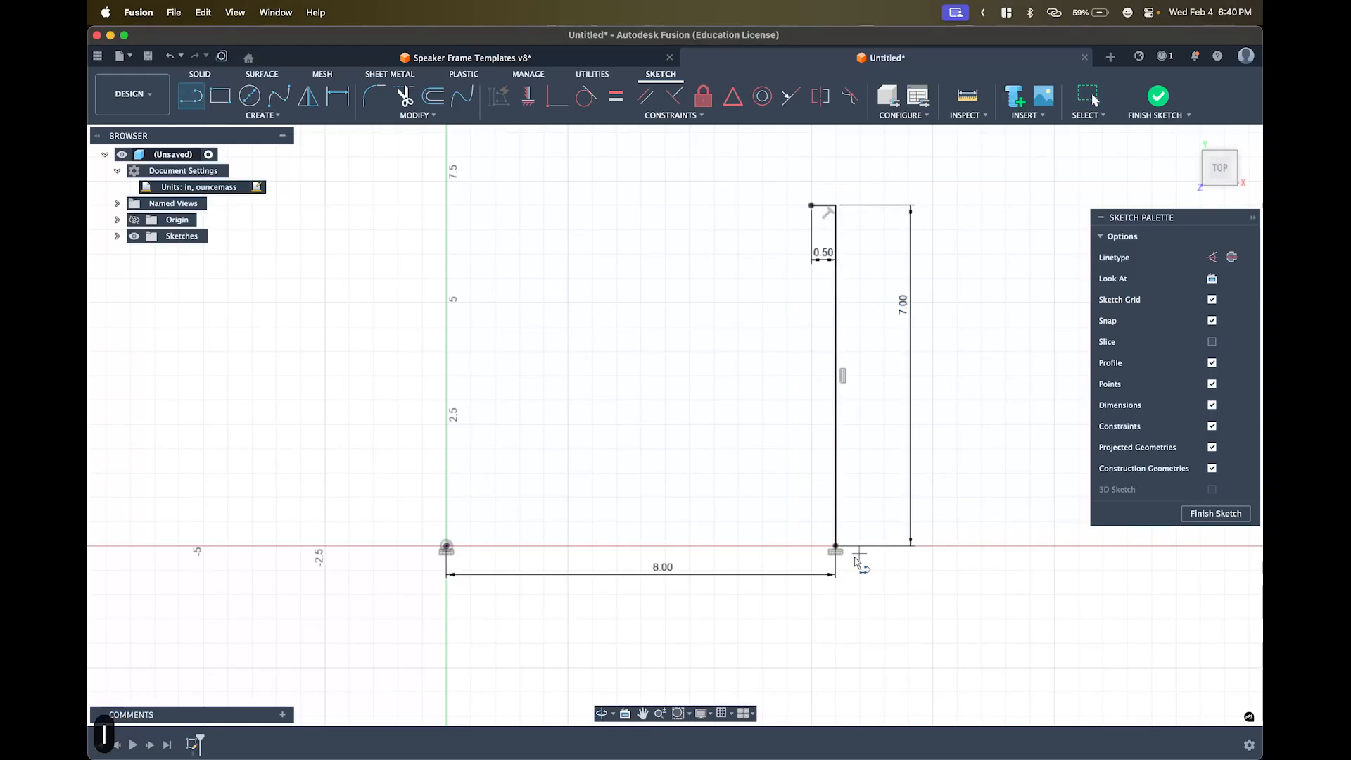
pyautogui.click(836, 546)
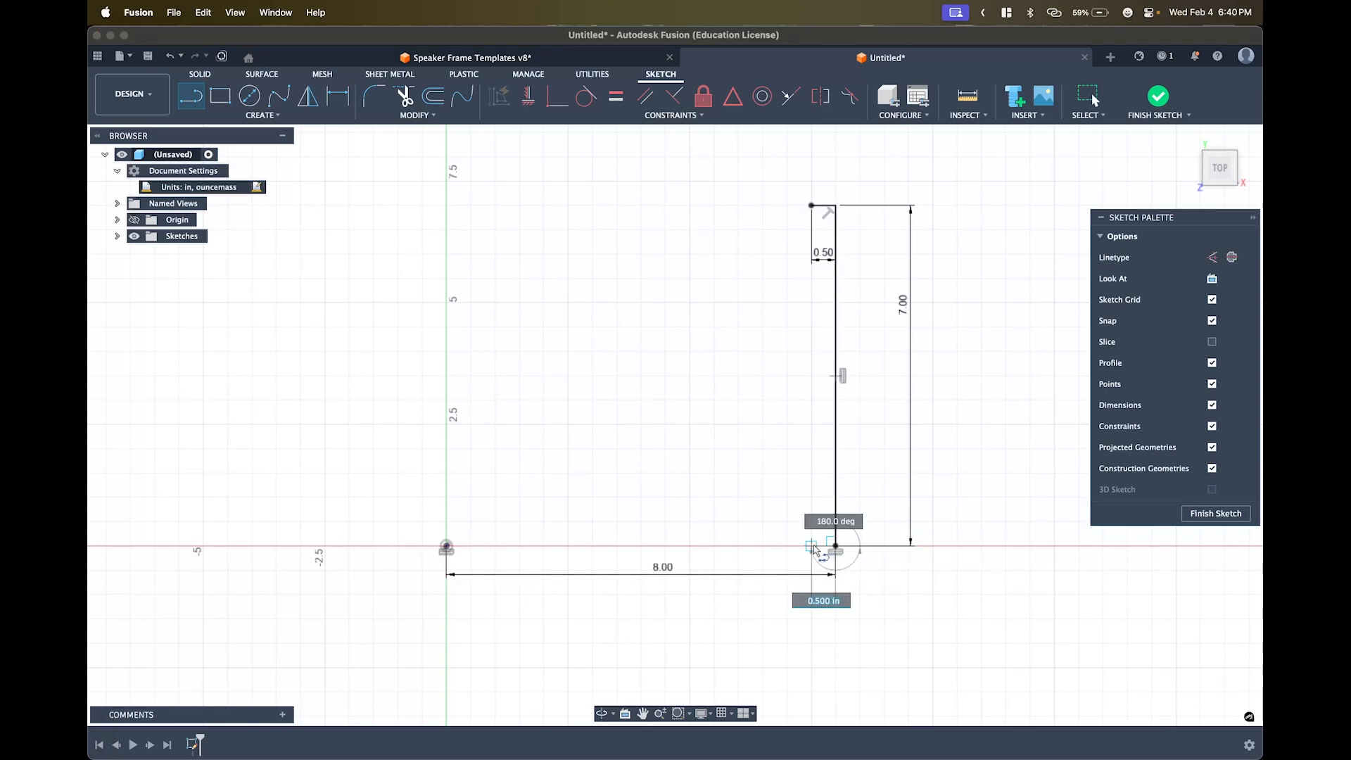
pyautogui.write('0.5')
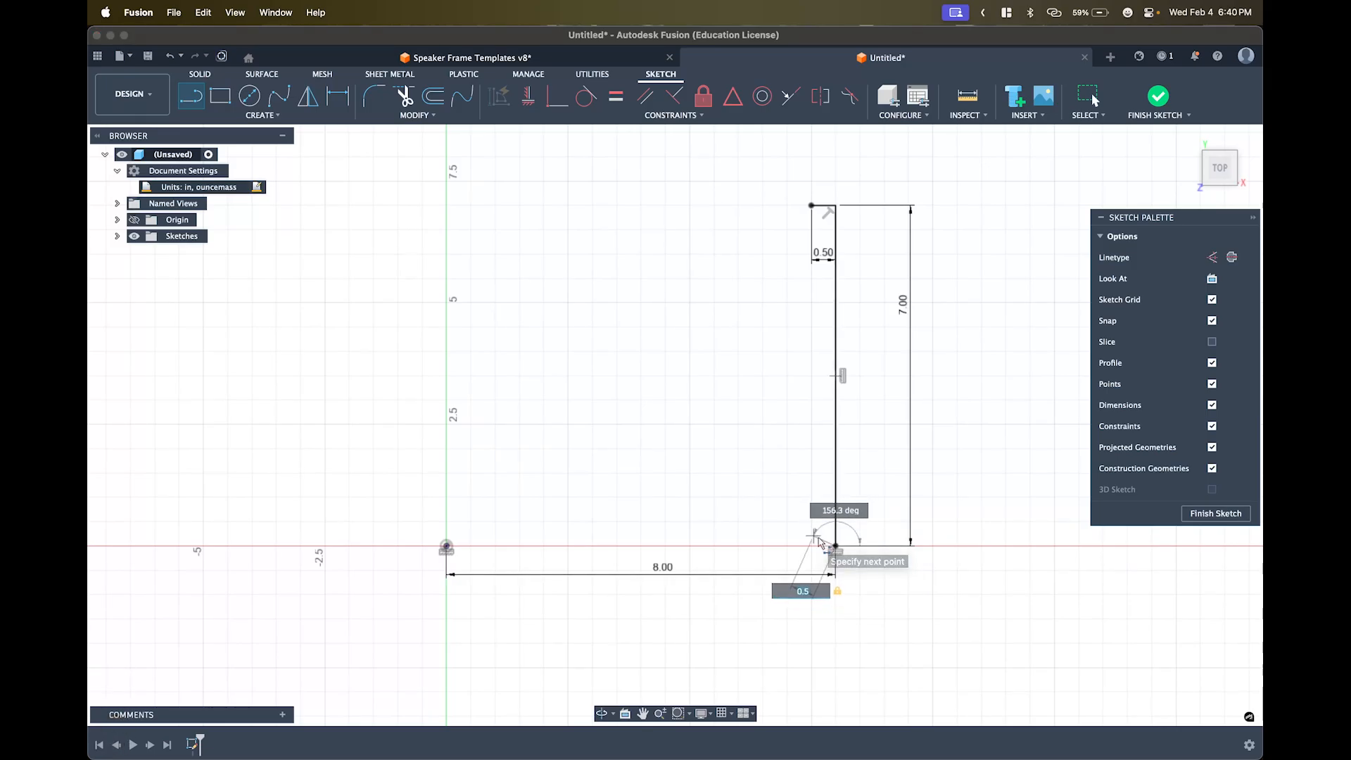
pyautogui.click(814, 553)
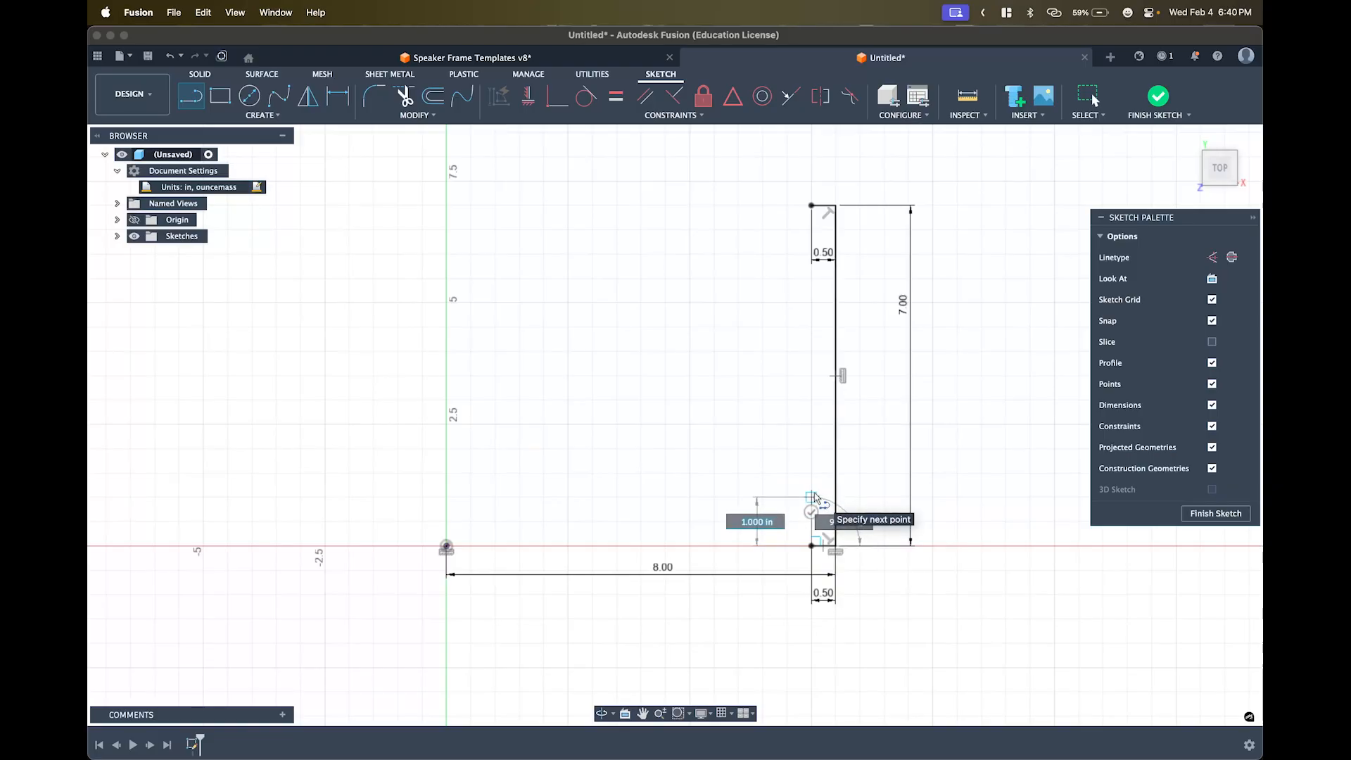
pyautogui.write('1')
pyautogui.press('Return')
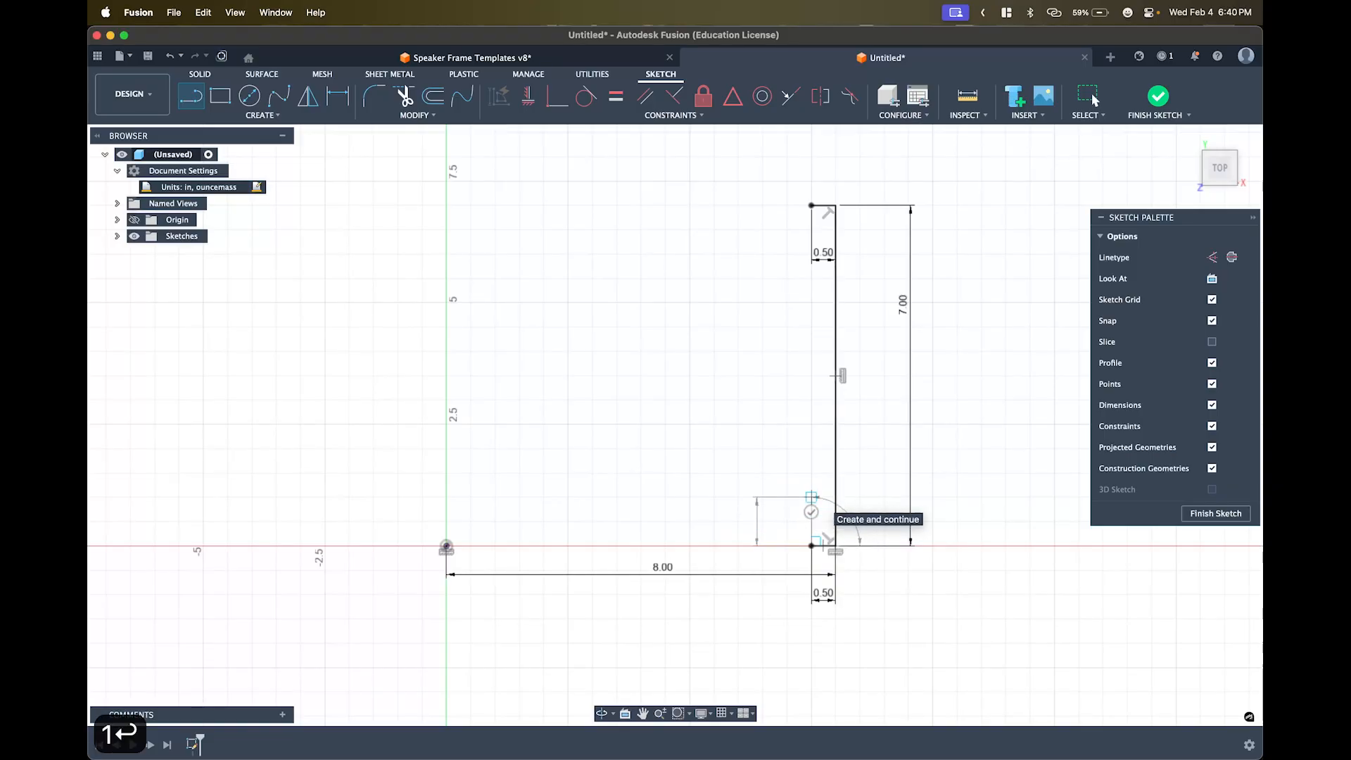
pyautogui.press('Escape')
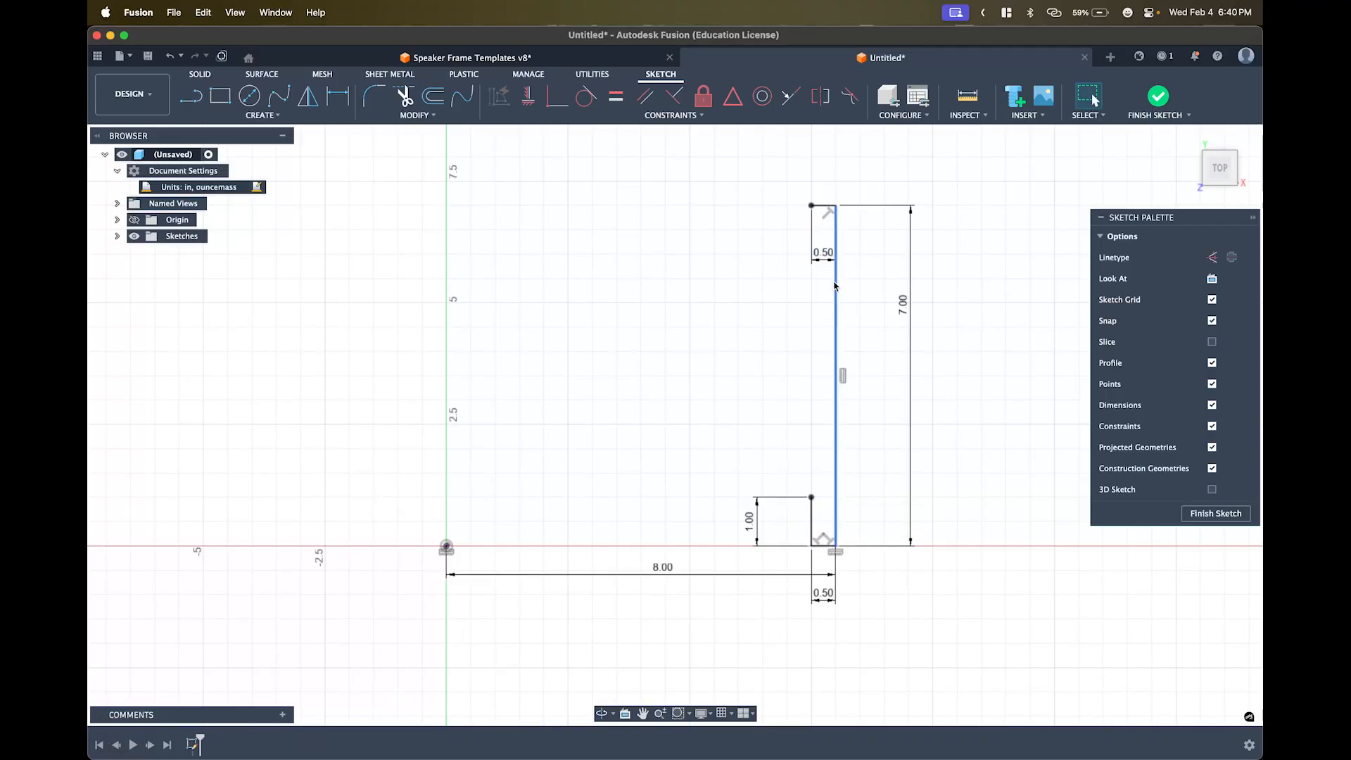
pyautogui.press('l')
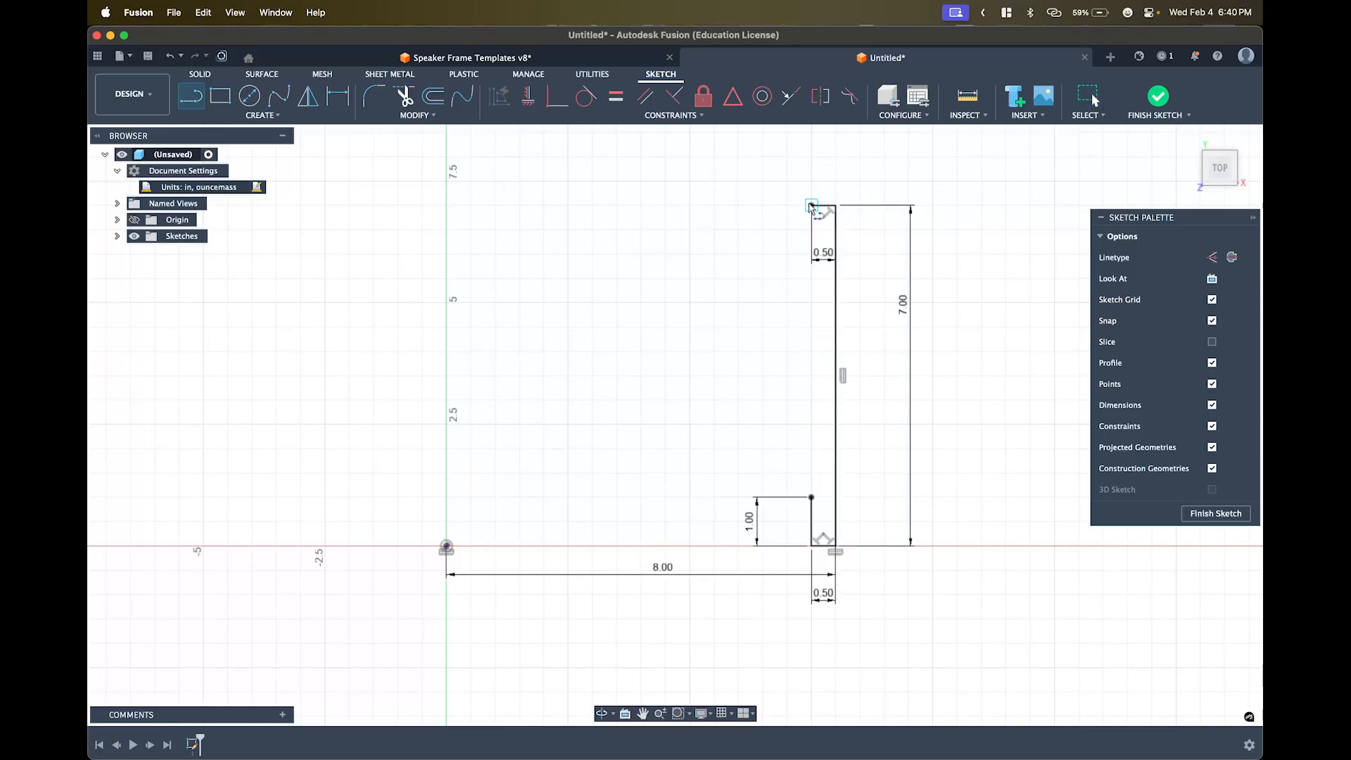
# - Draw a 4.5 in line straight down from the top stub's left endpoint
pyautogui.click(811, 206)
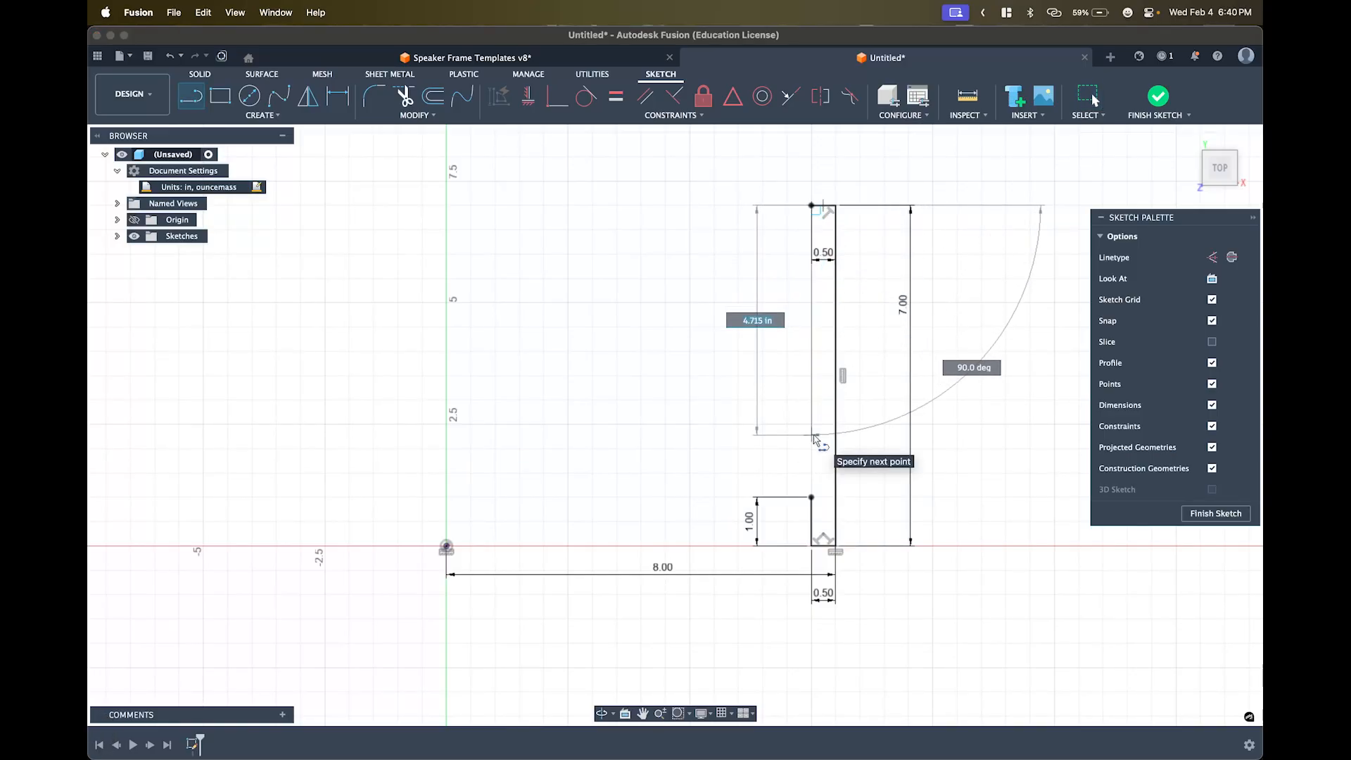
pyautogui.write('4.5')
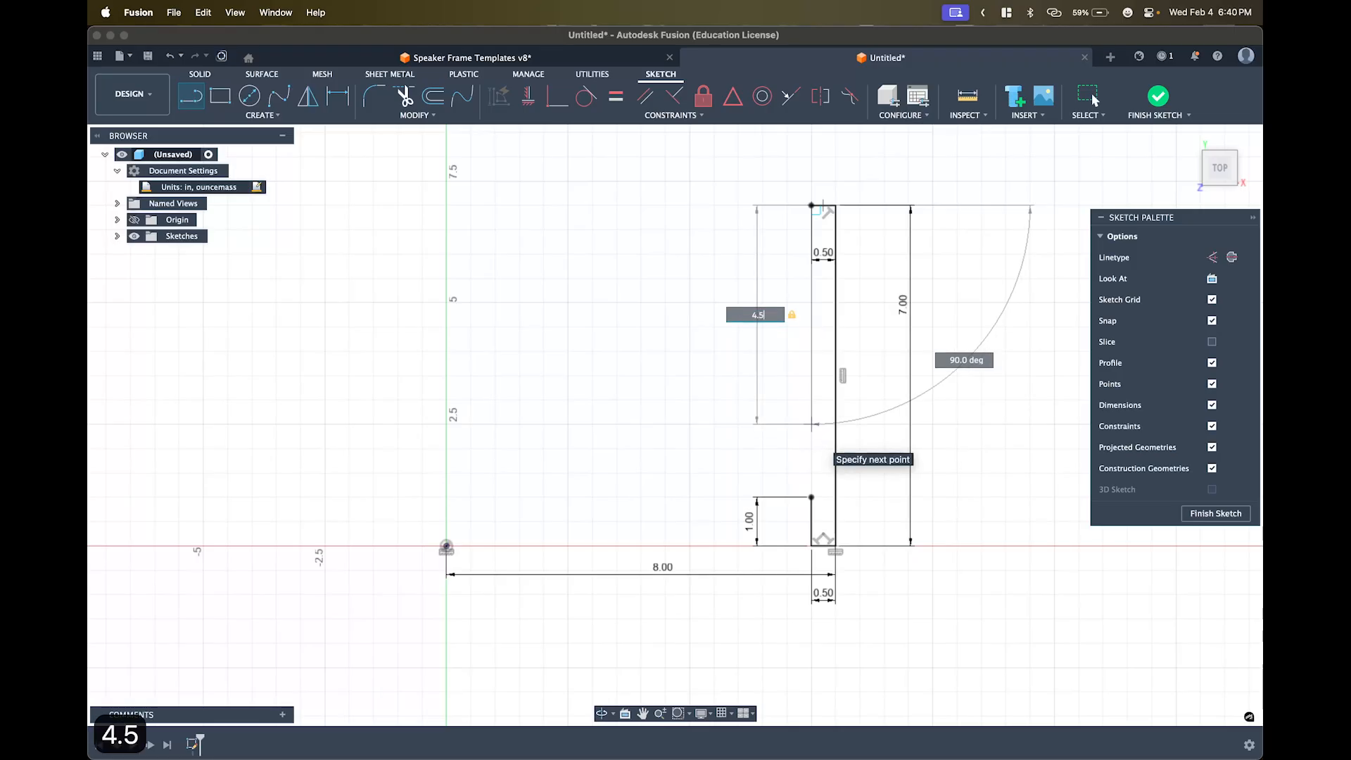
pyautogui.press('Return')
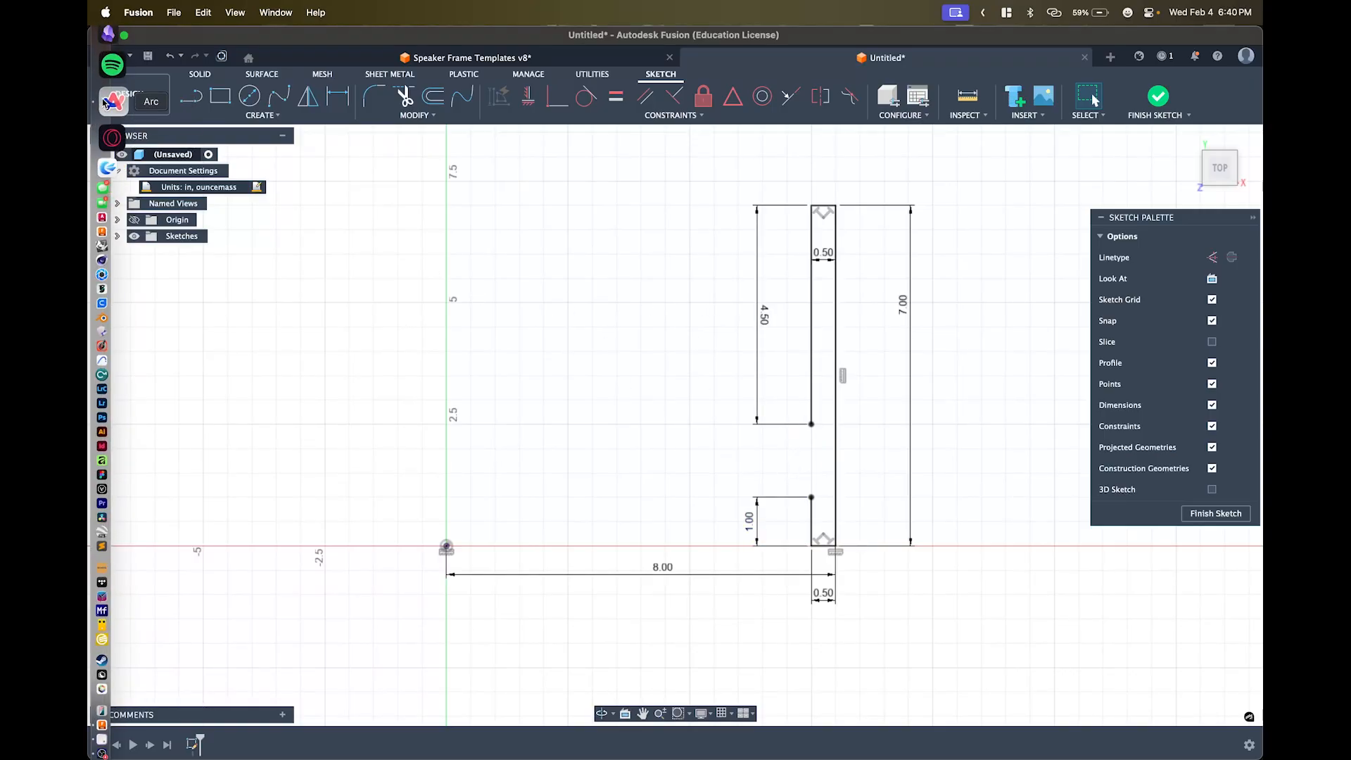
pyautogui.click(107, 111)
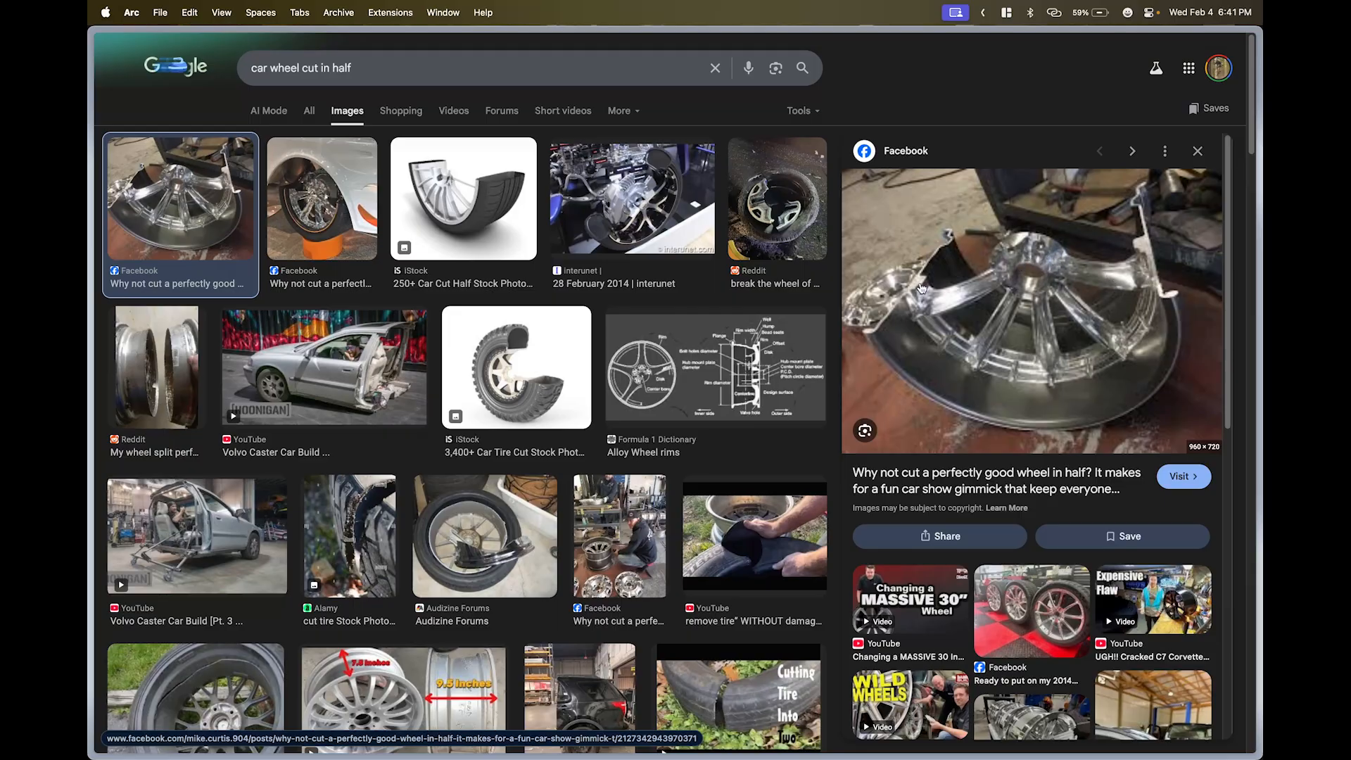
pyautogui.moveTo(90, 211)
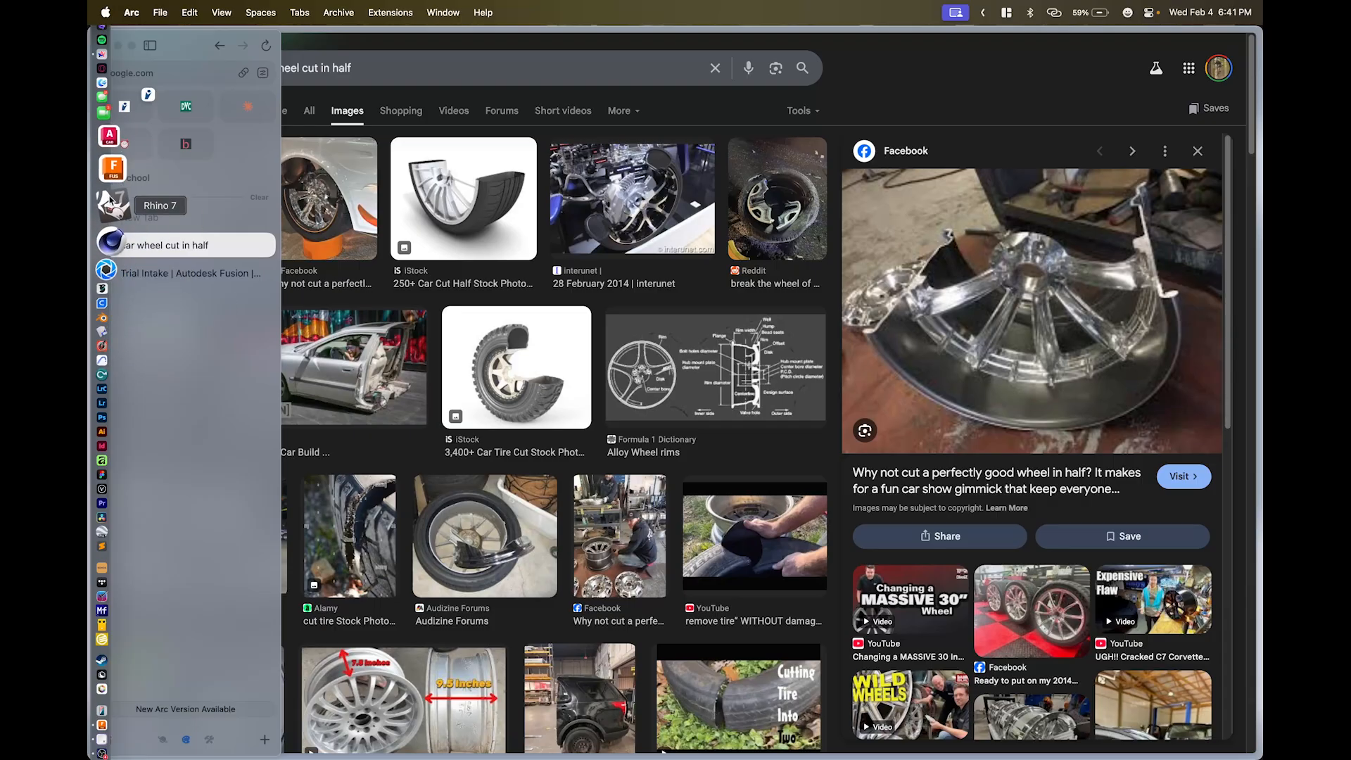
pyautogui.click(112, 149)
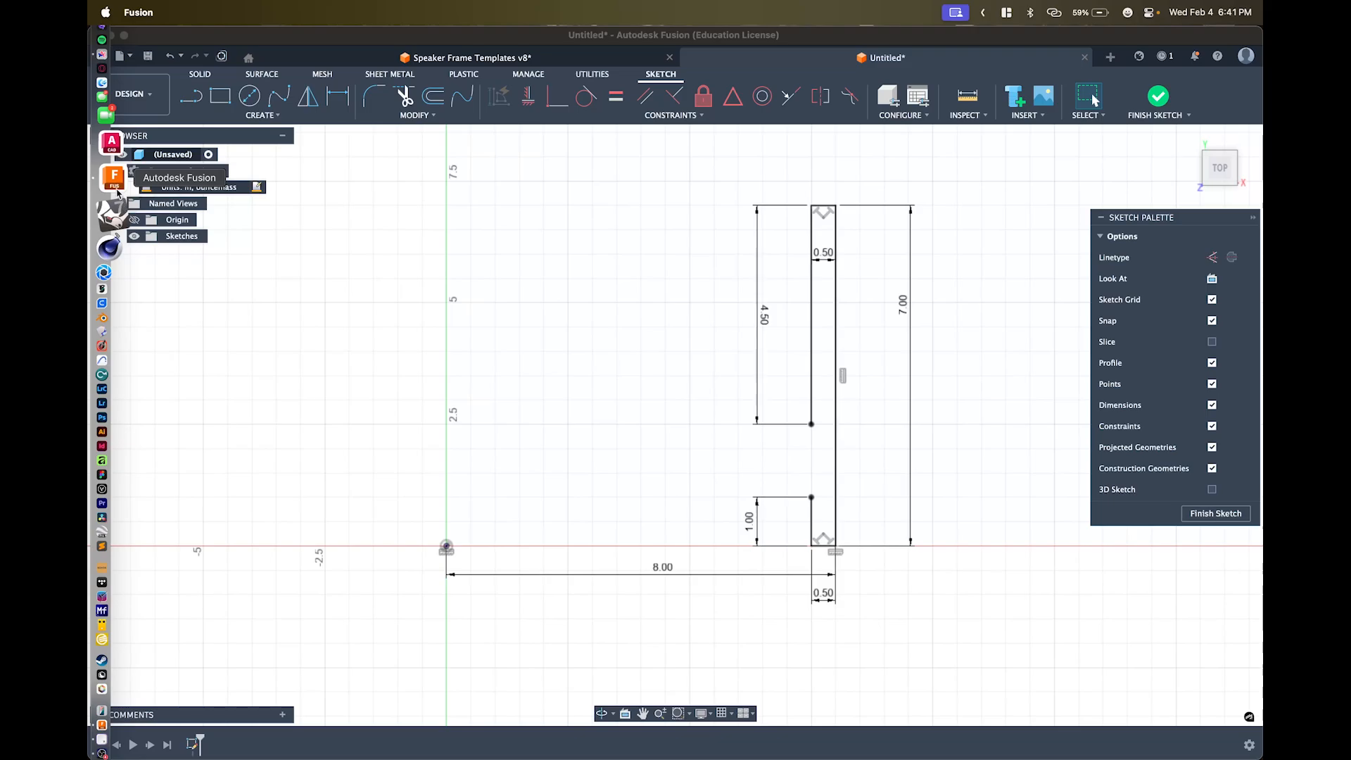
pyautogui.rightClick(116, 187)
pyautogui.click(319, 240)
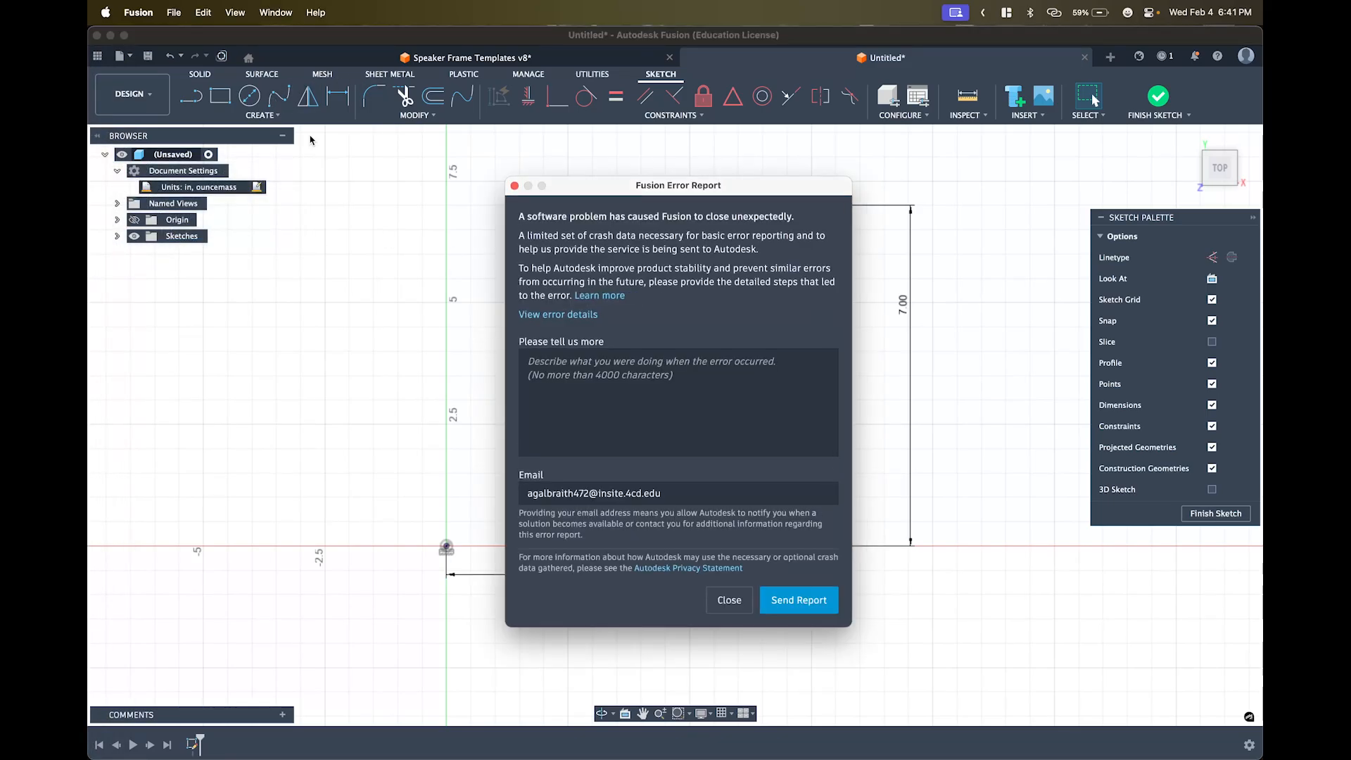
pyautogui.click(517, 184)
pyautogui.click(279, 57)
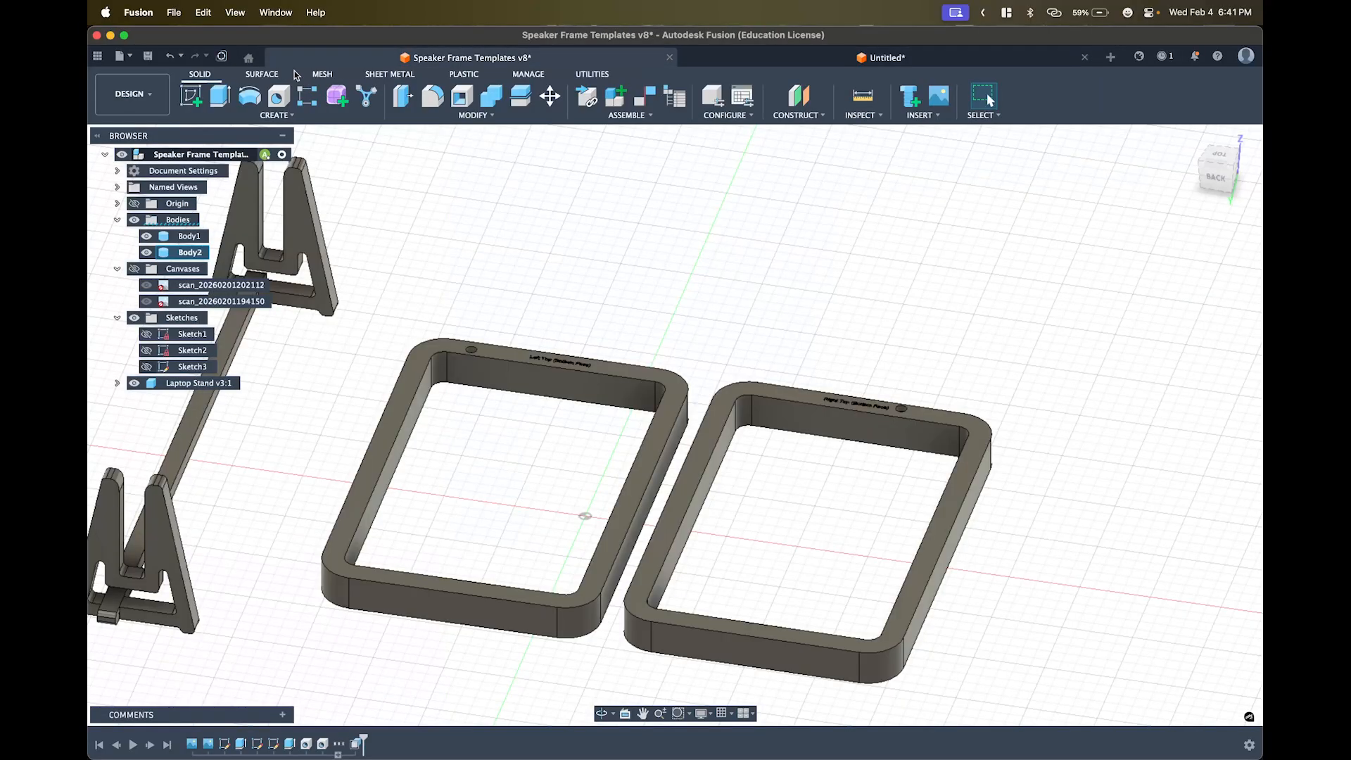
pyautogui.click(702, 55)
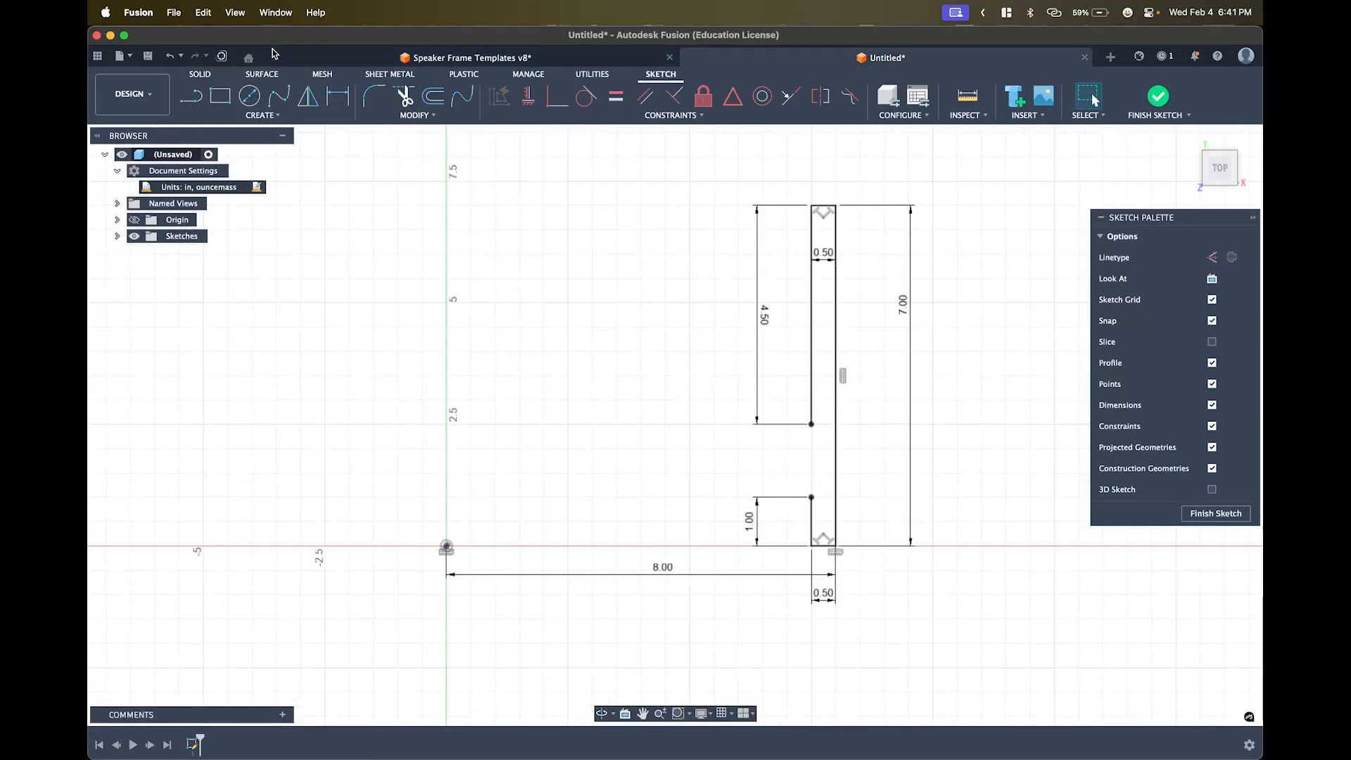
# - Draw a fit-point spline from the 1.00 upright's top corner through two points to the origin
pyautogui.click(272, 115)
pyautogui.moveTo(236, 233)
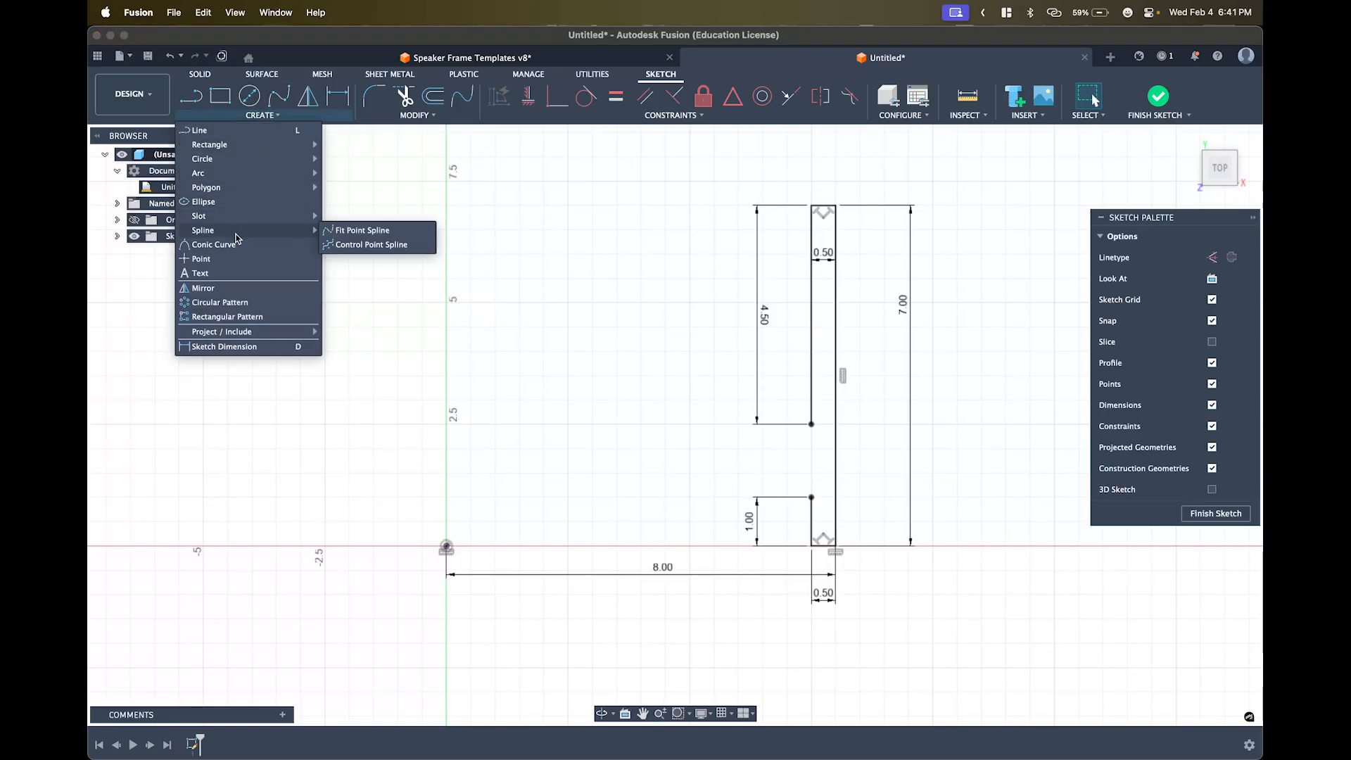
pyautogui.click(350, 232)
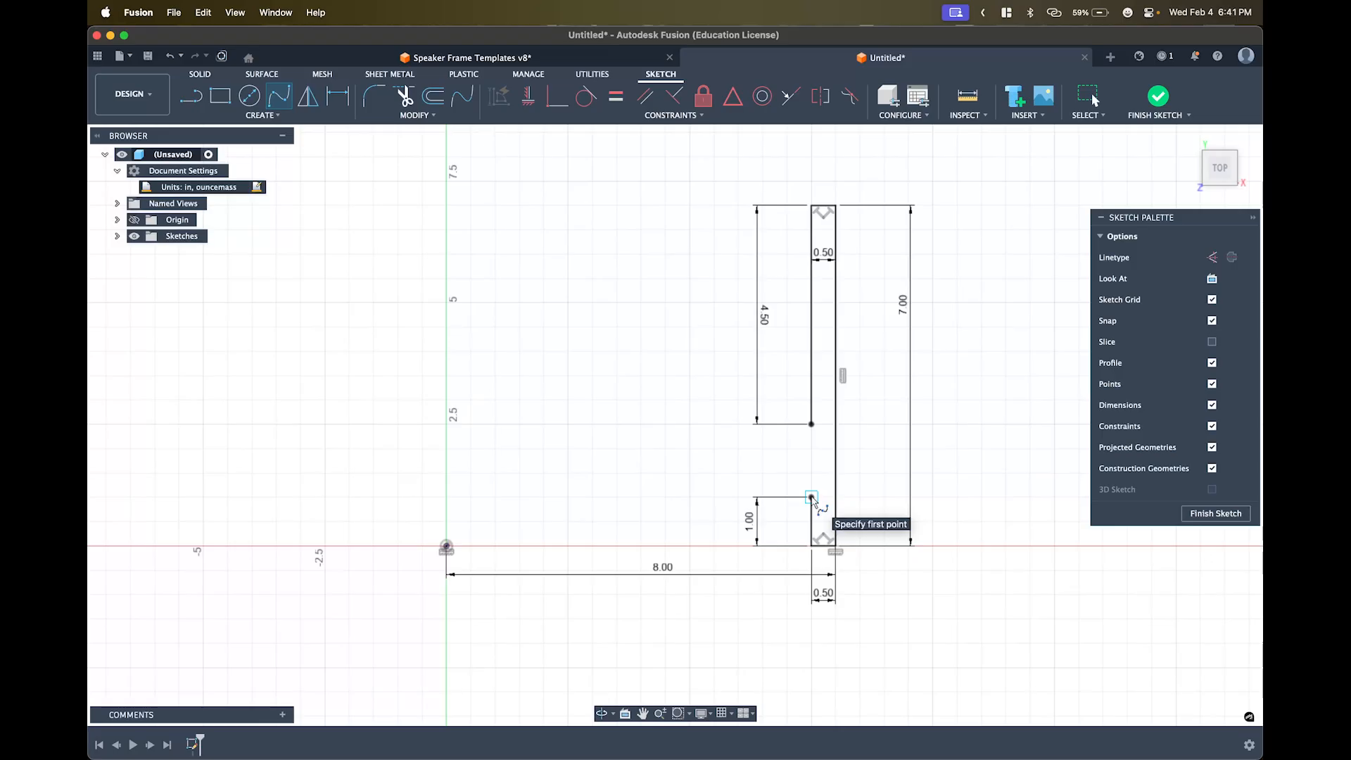
pyautogui.click(811, 498)
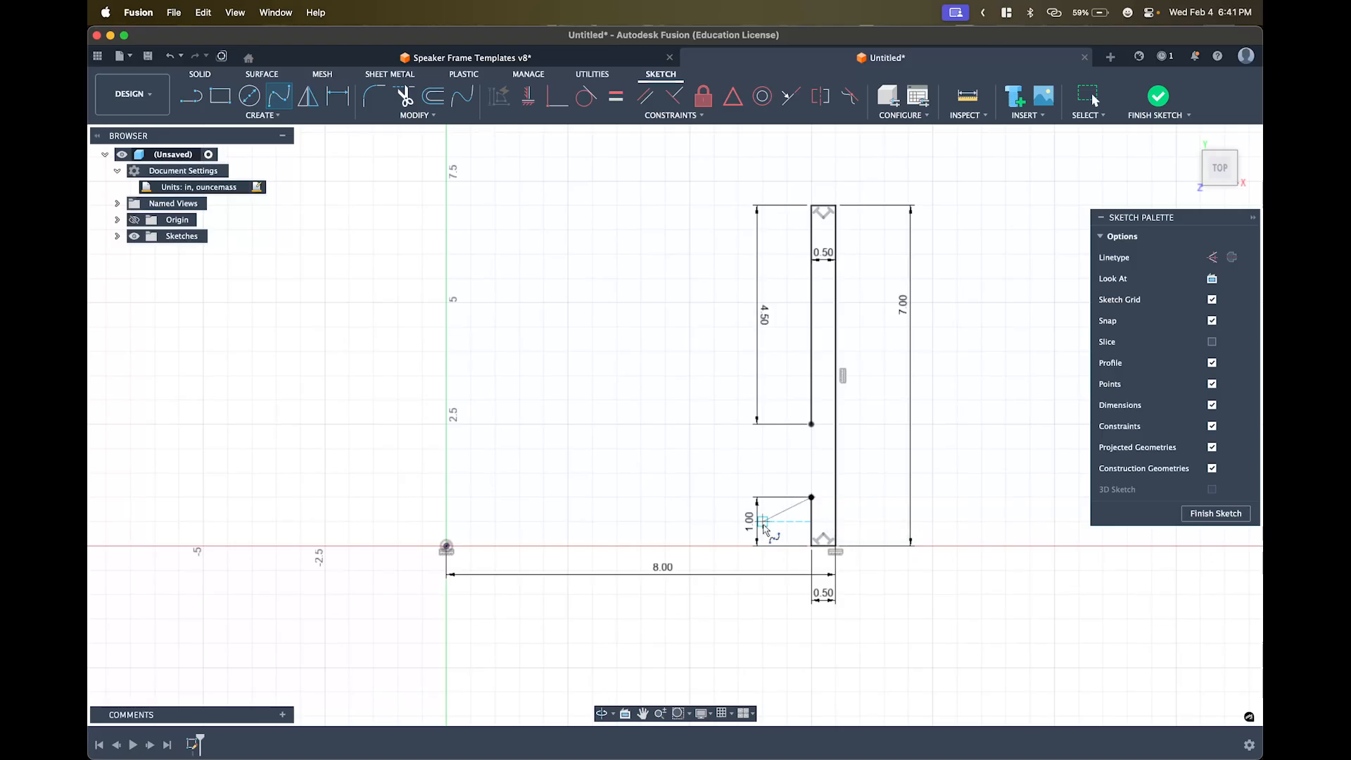
pyautogui.click(673, 551)
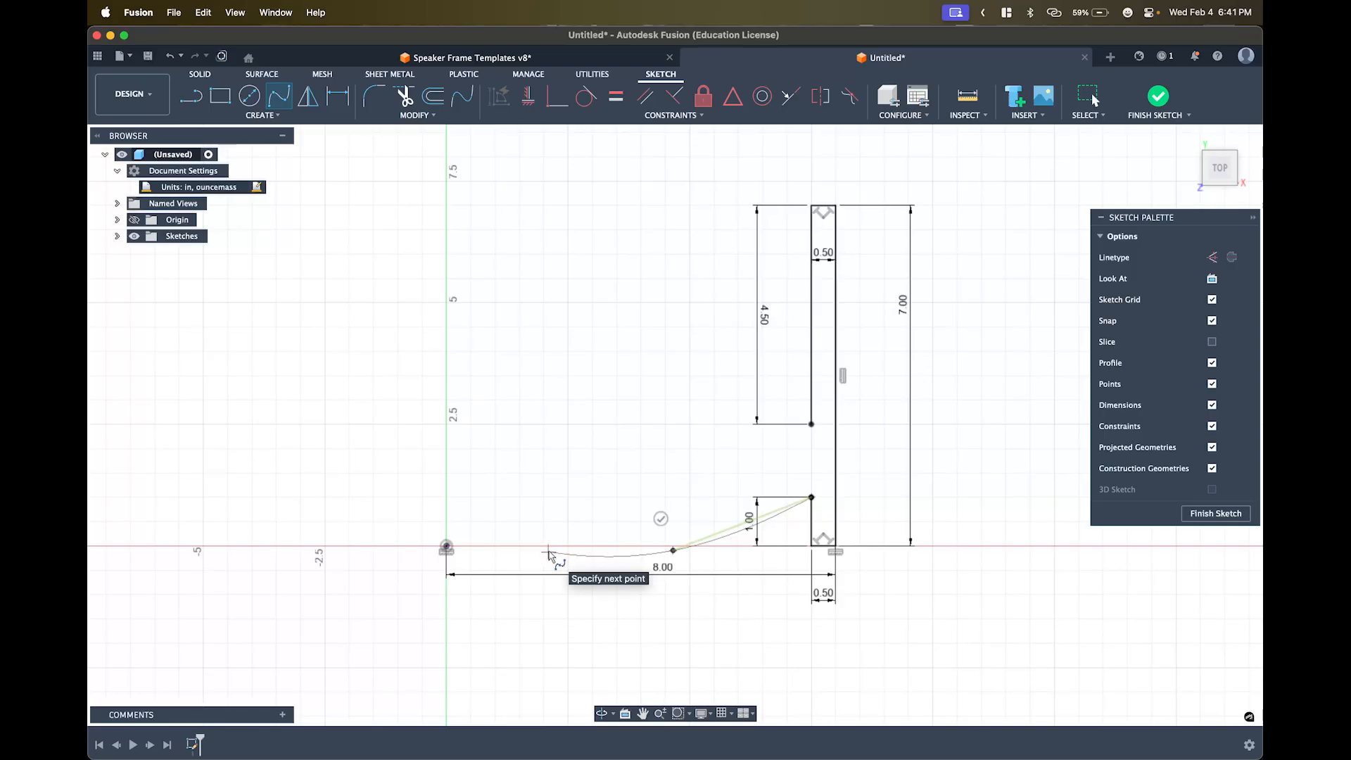
pyautogui.click(548, 552)
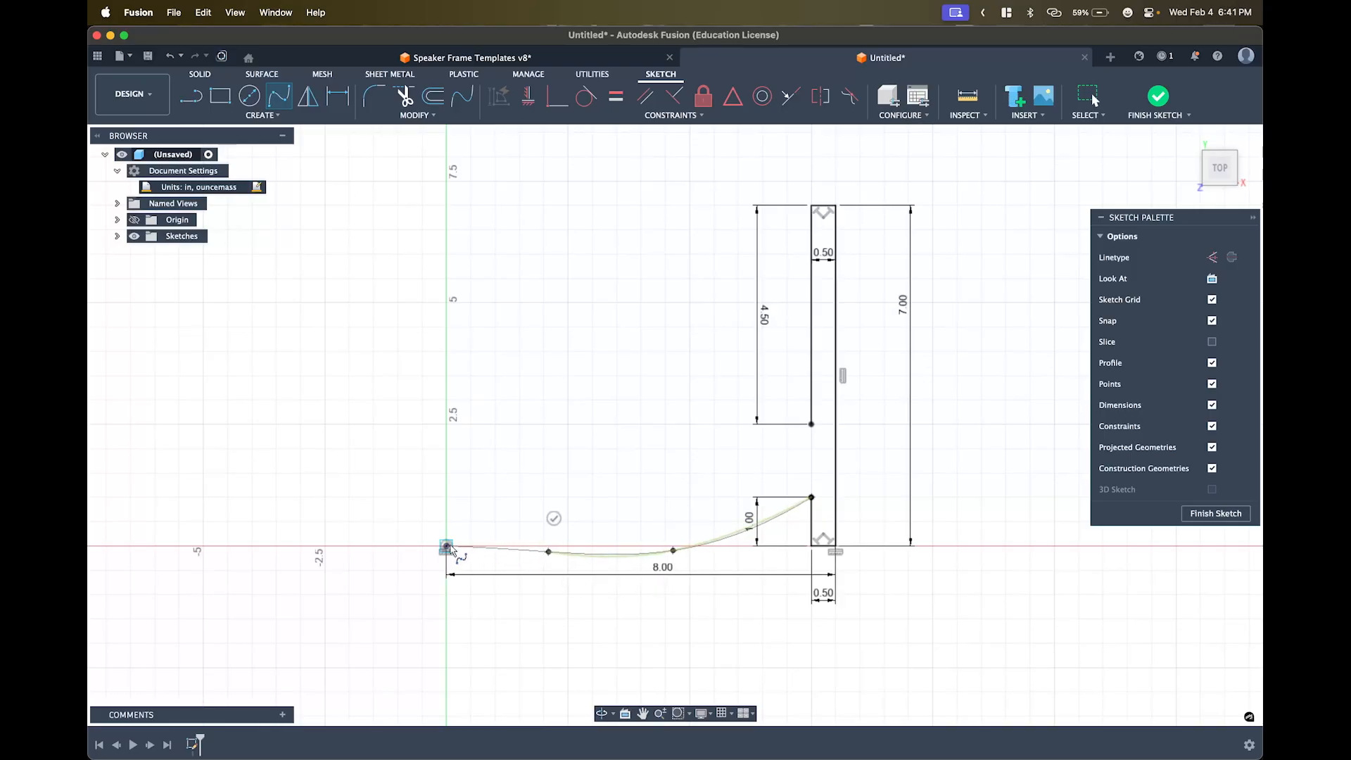
pyautogui.click(448, 547)
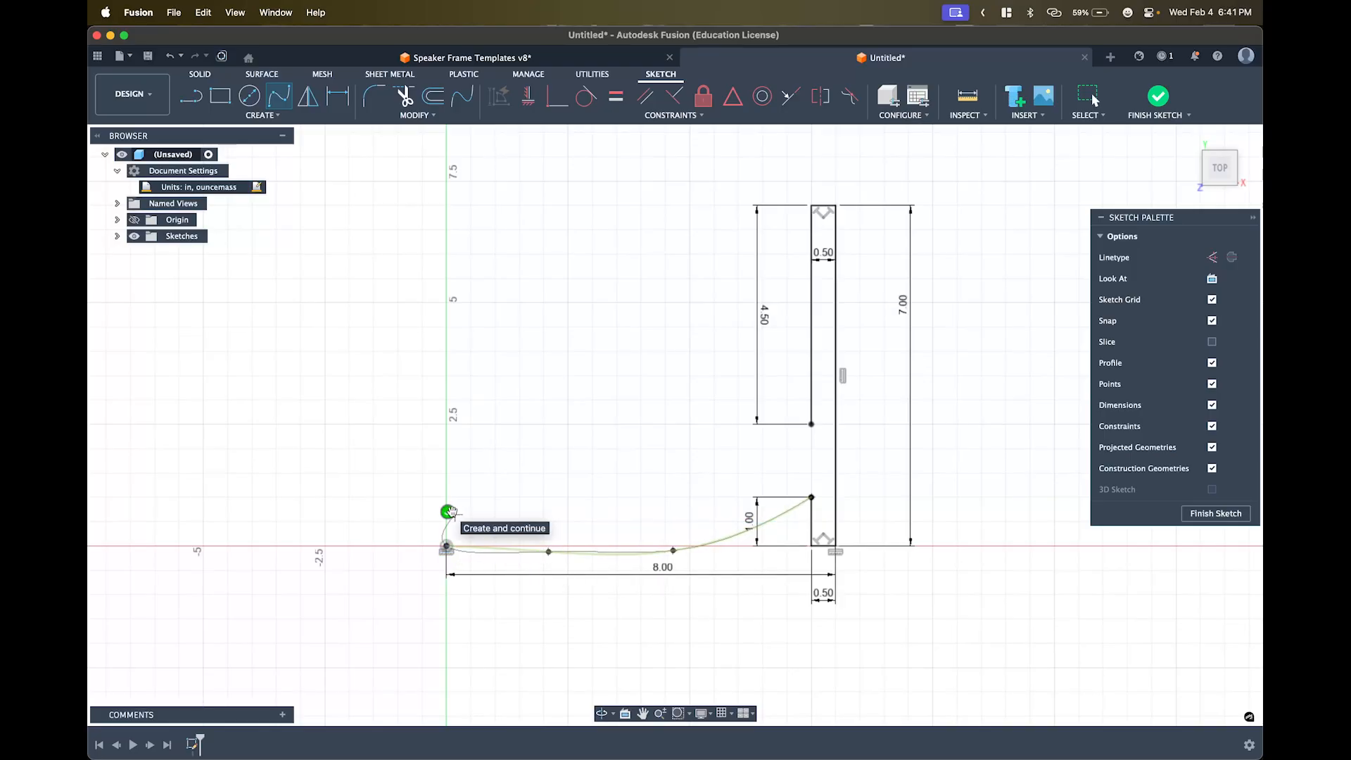
pyautogui.click(448, 512)
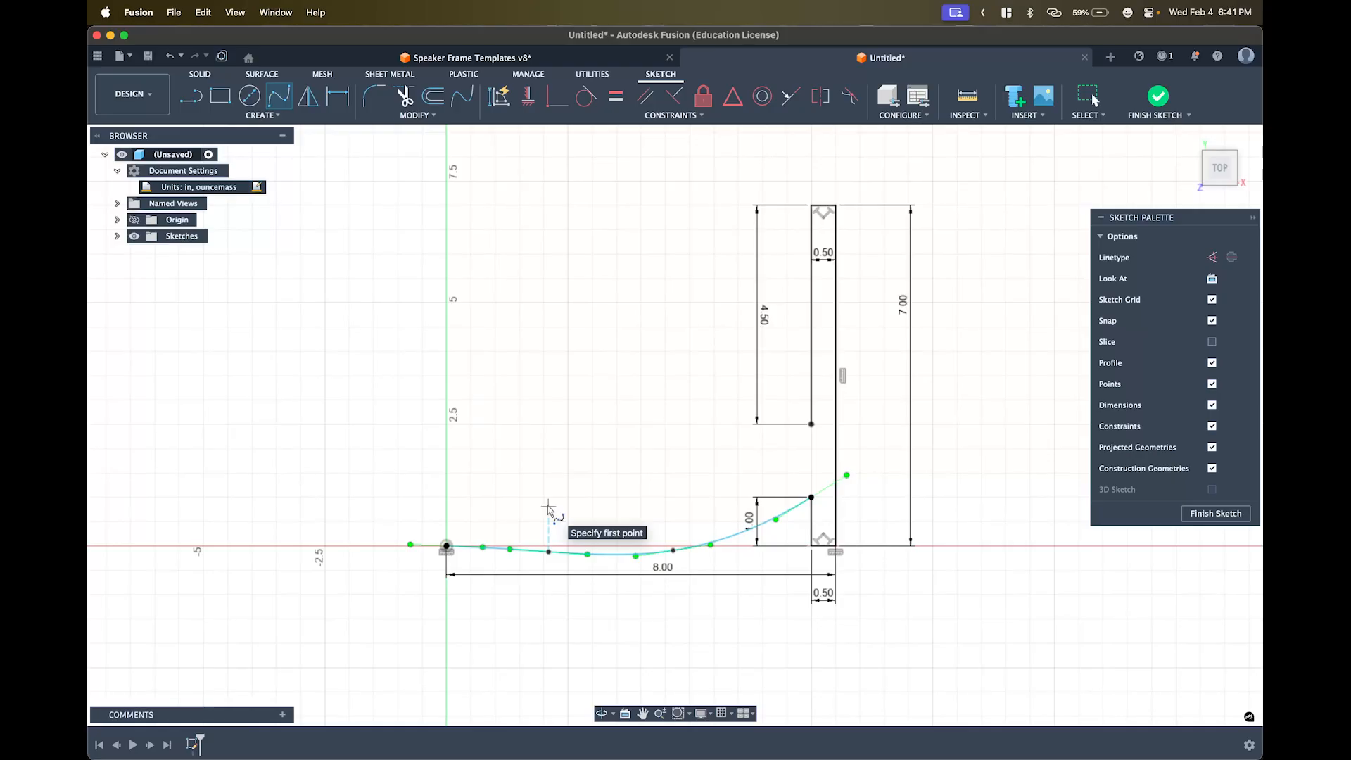
pyautogui.press('Escape')
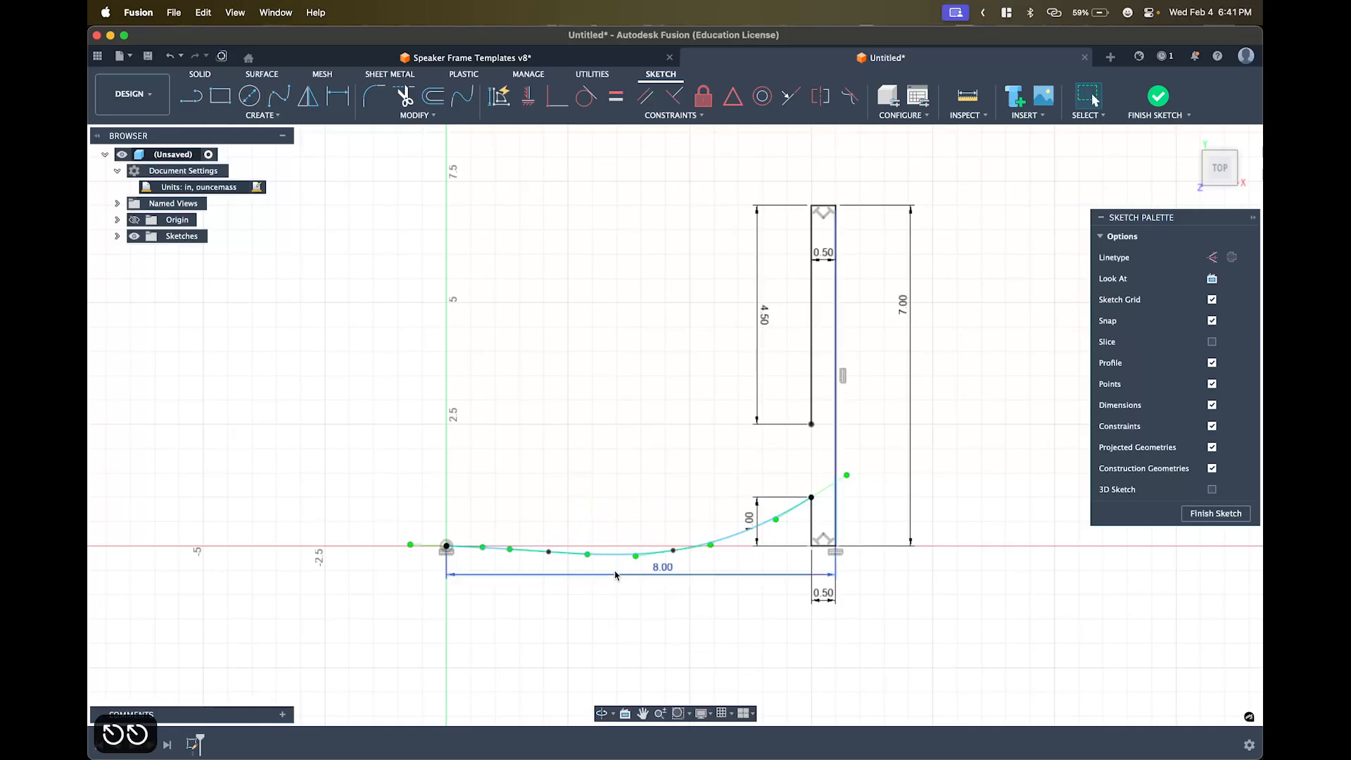
pyautogui.scroll(2, 607, 543)
pyautogui.scroll(2, 606, 543)
pyautogui.click(703, 575)
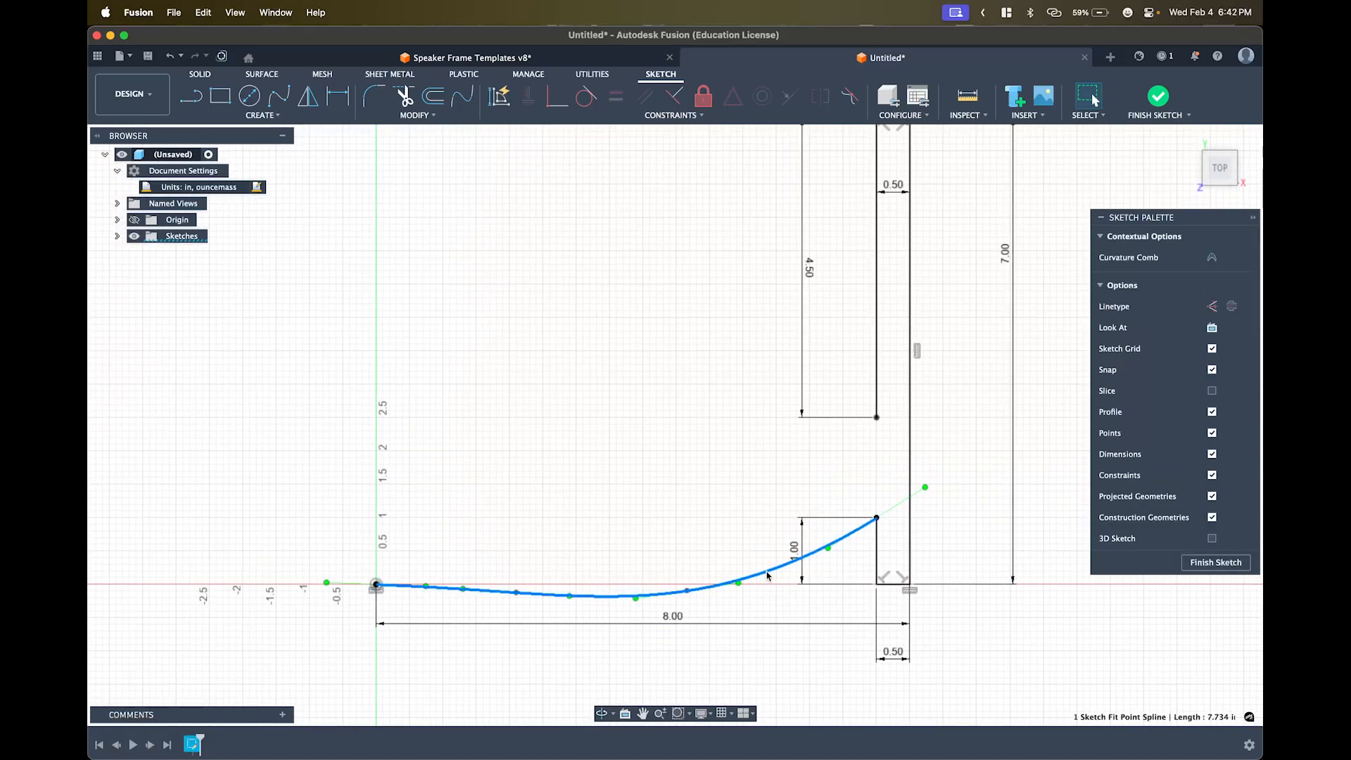
# - Delete the first spline and redraw it from the step's top corner through two points to the origin
pyautogui.press('Delete')
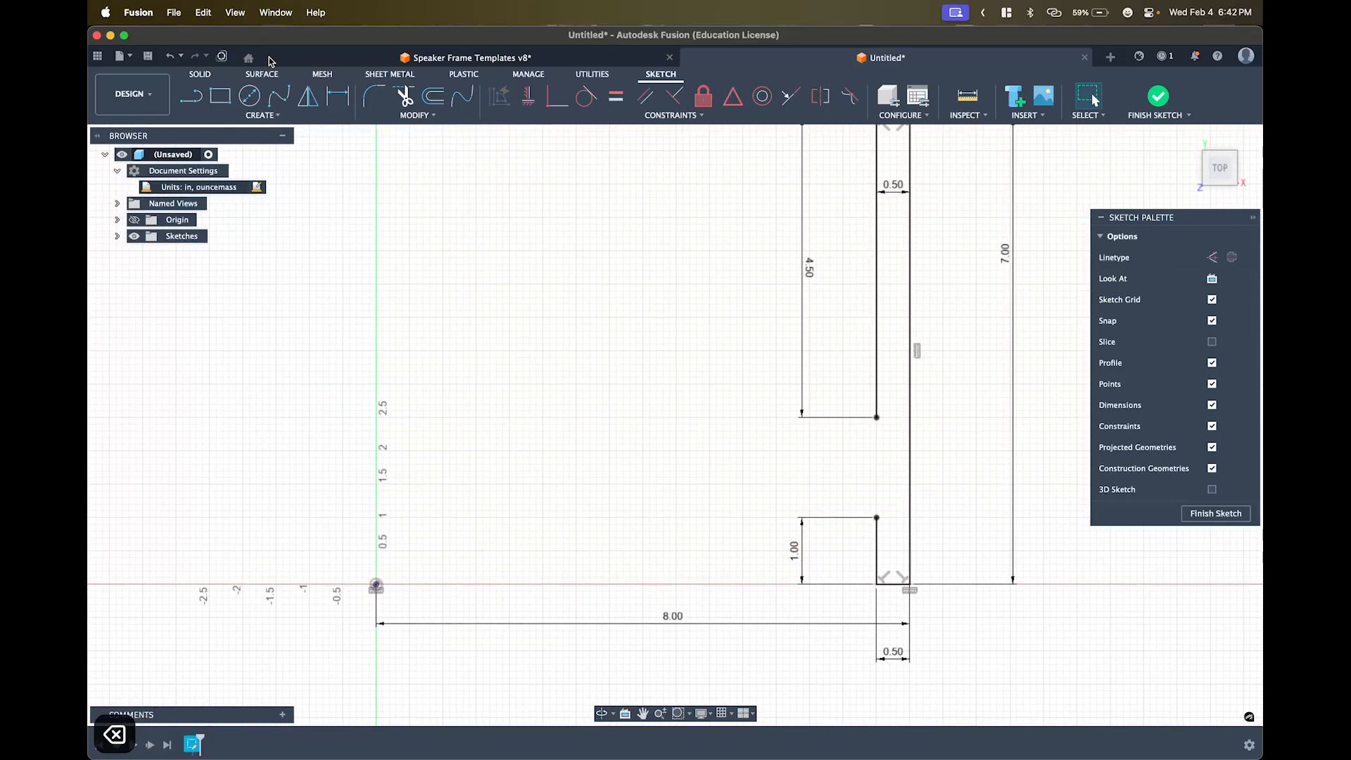
pyautogui.click(278, 95)
pyautogui.click(876, 518)
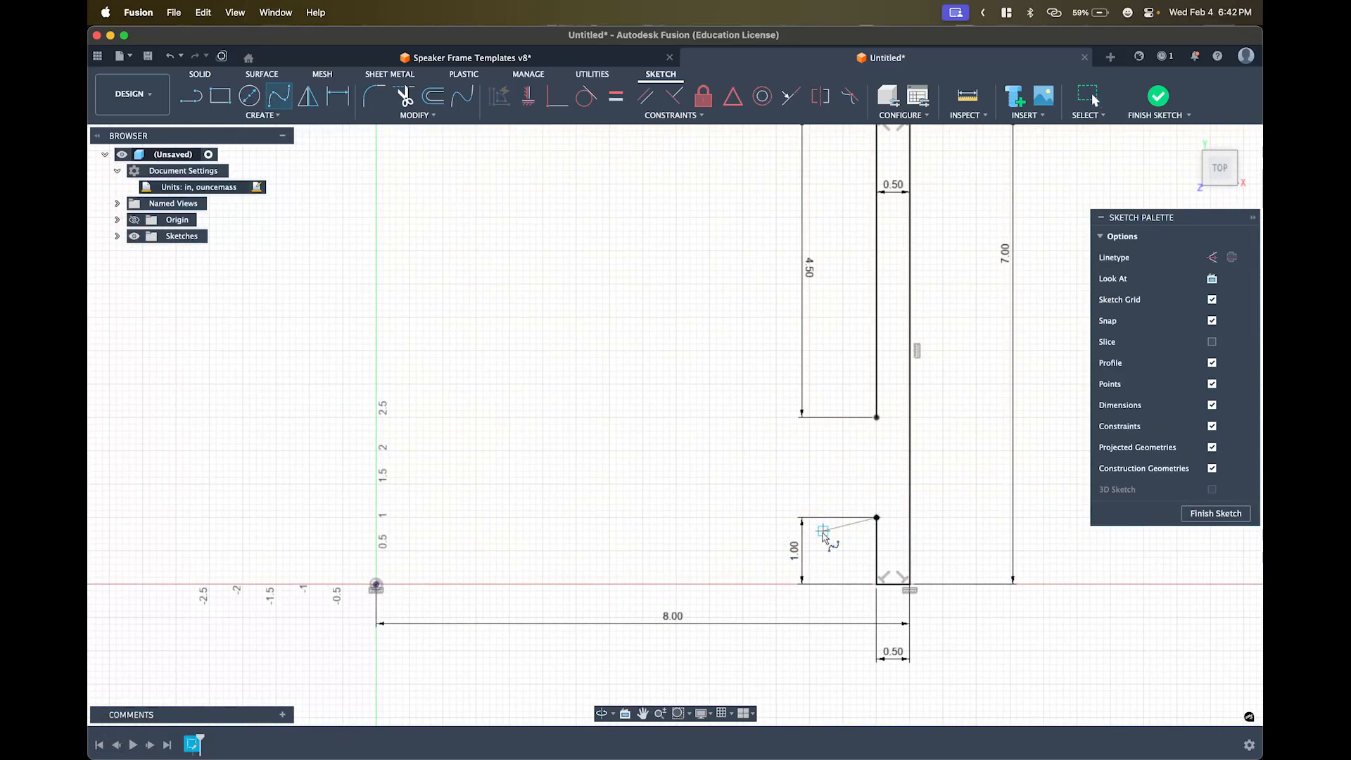
pyautogui.click(730, 571)
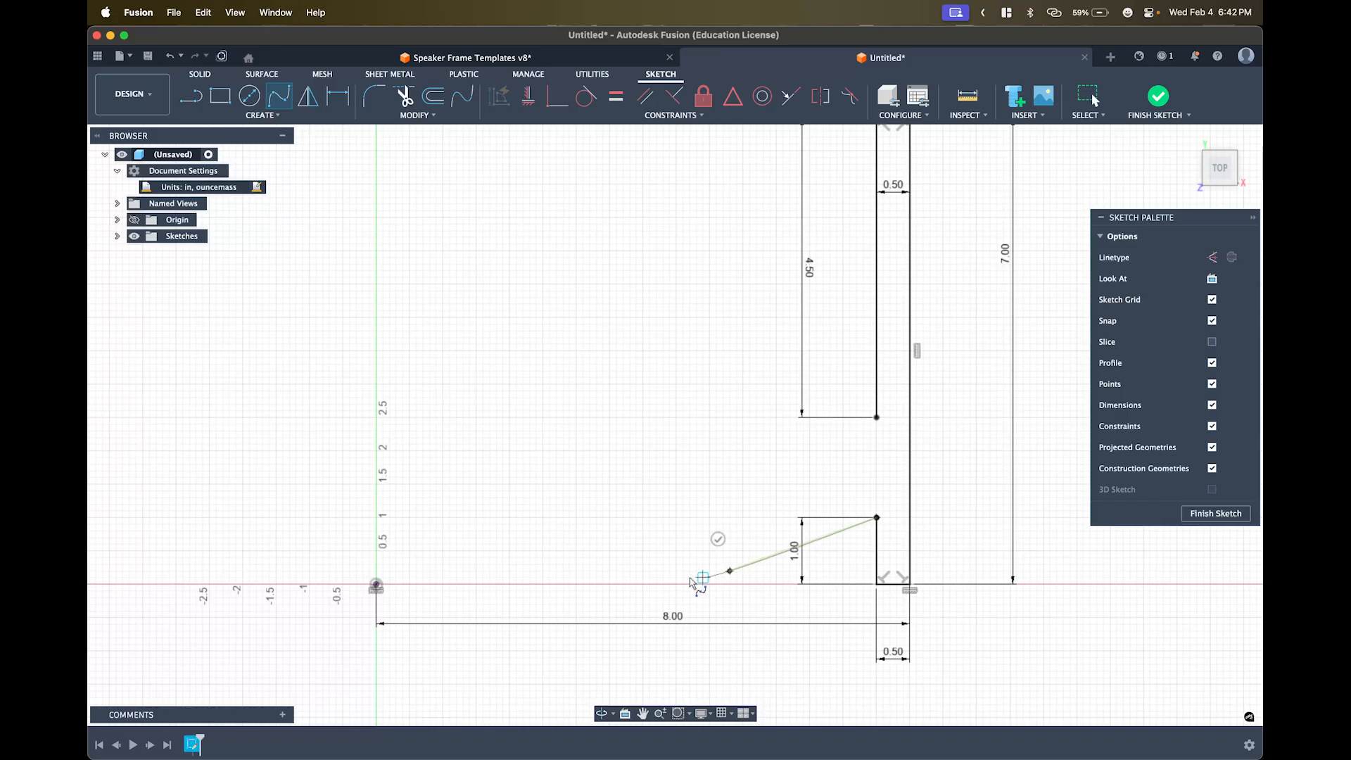
pyautogui.click(516, 590)
pyautogui.click(375, 585)
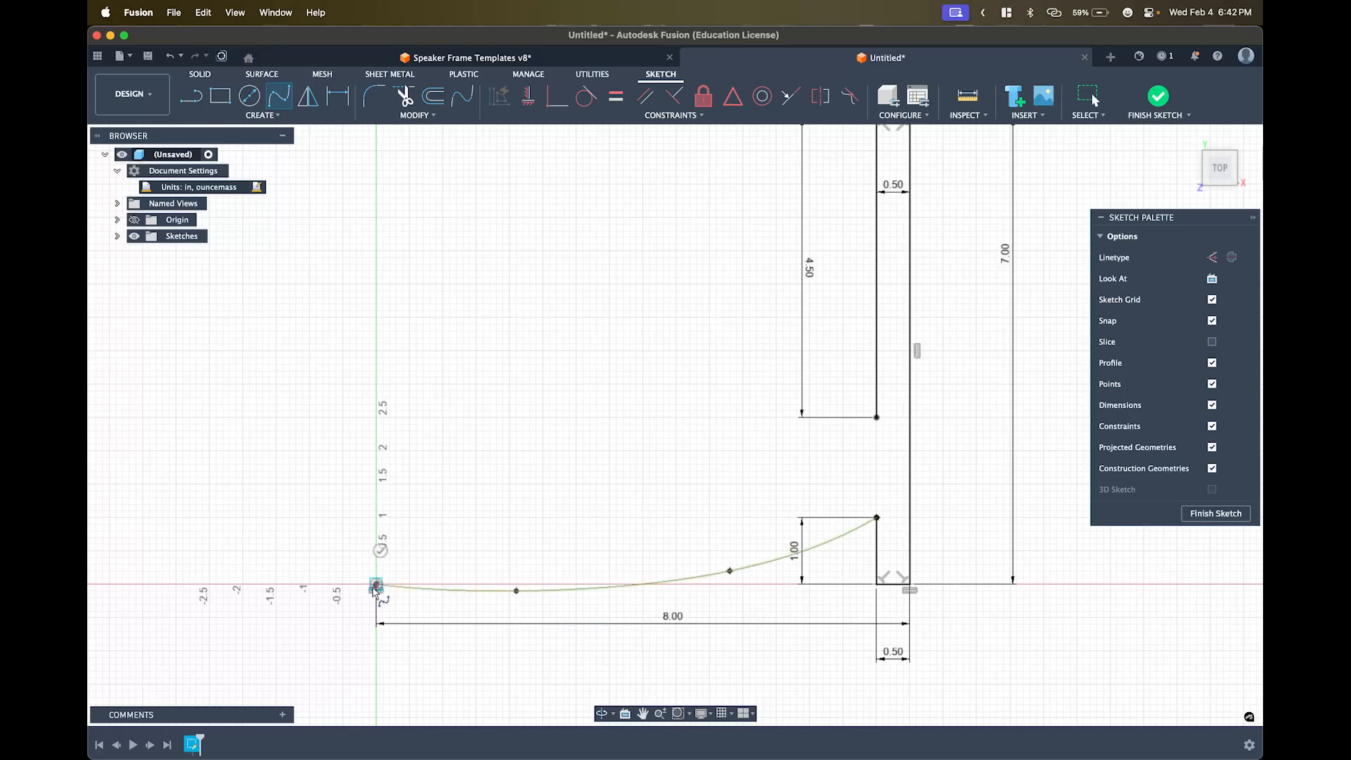
pyautogui.click(378, 552)
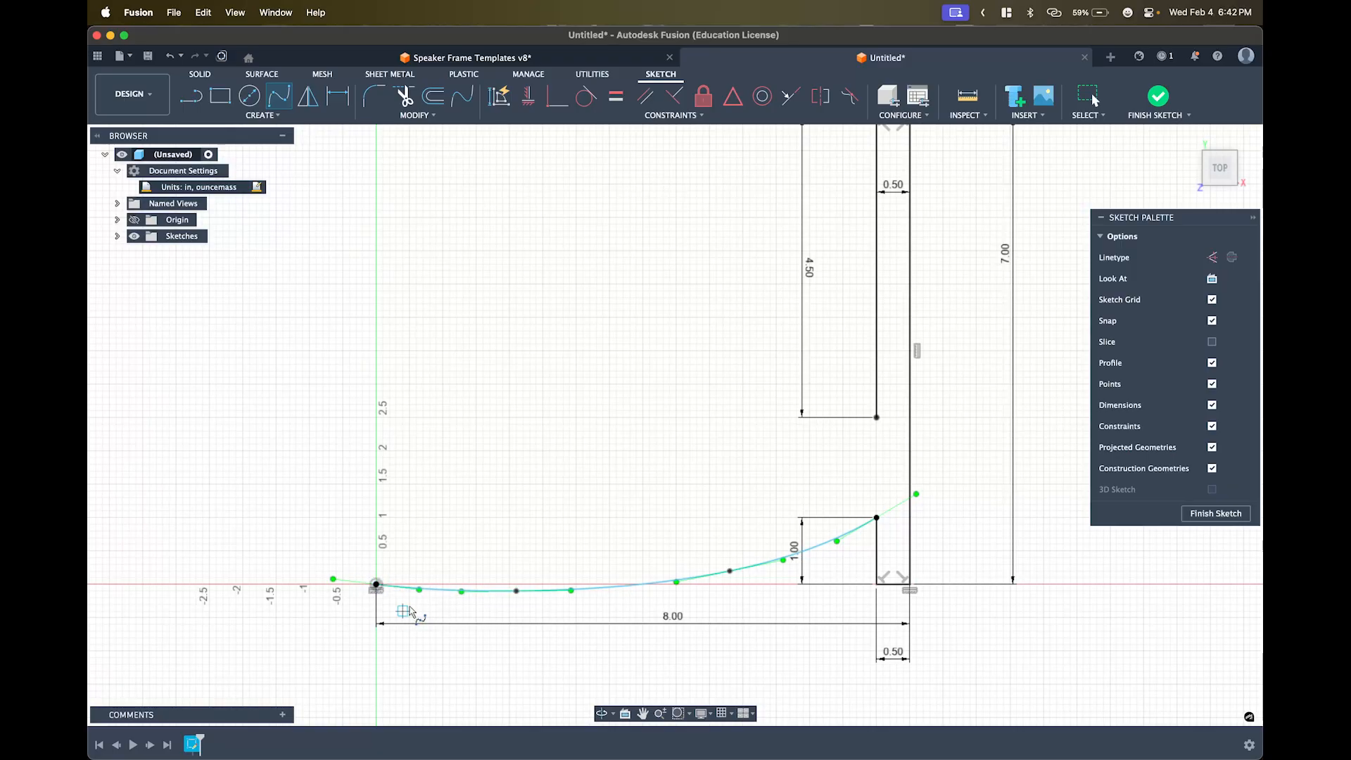
pyautogui.press('Escape')
pyautogui.press('Escape')
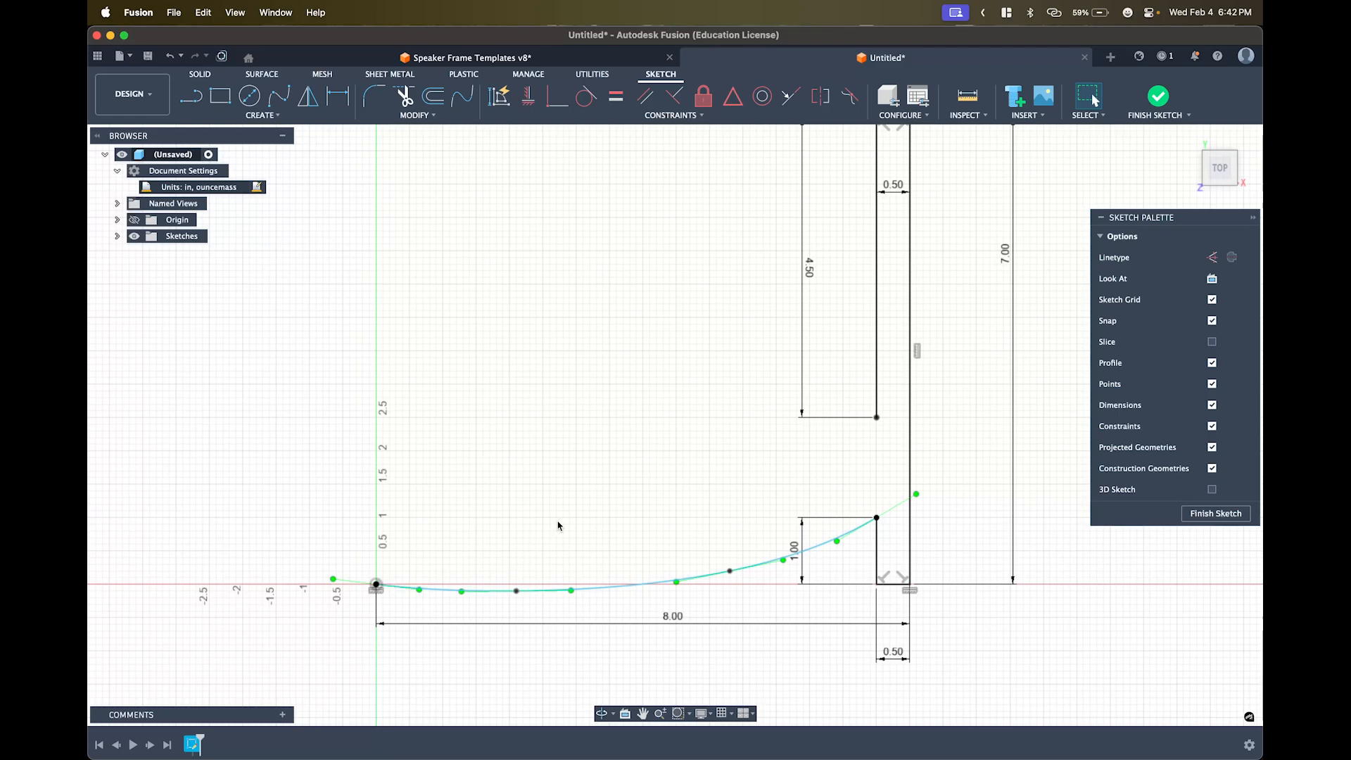
# - Drag the spline's tangent handle at the origin to reshape the curve
pyautogui.scroll(2, 440, 623)
pyautogui.moveTo(445, 587); pyautogui.dragTo(500, 589, button='middle')
pyautogui.scroll(-1, 500, 588)
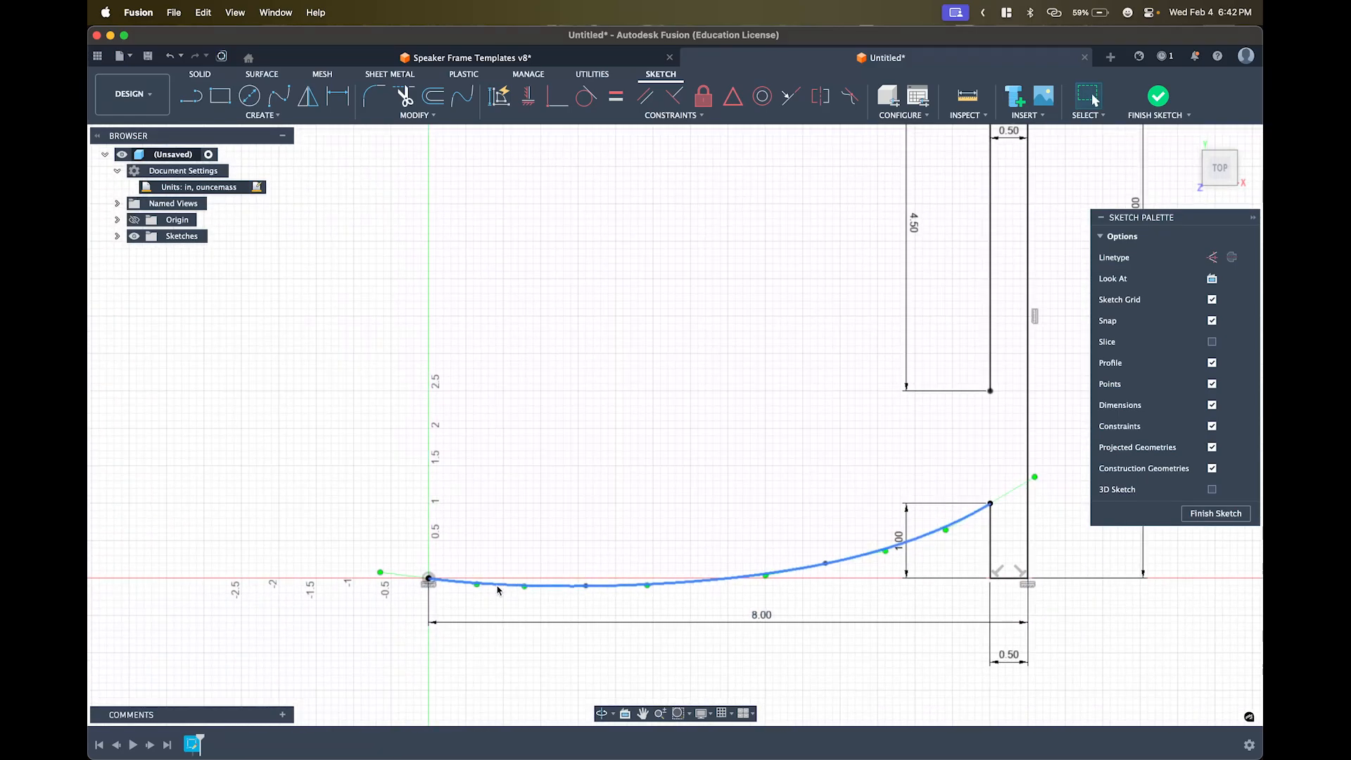
pyautogui.moveTo(380, 572); pyautogui.dragTo(383, 555)
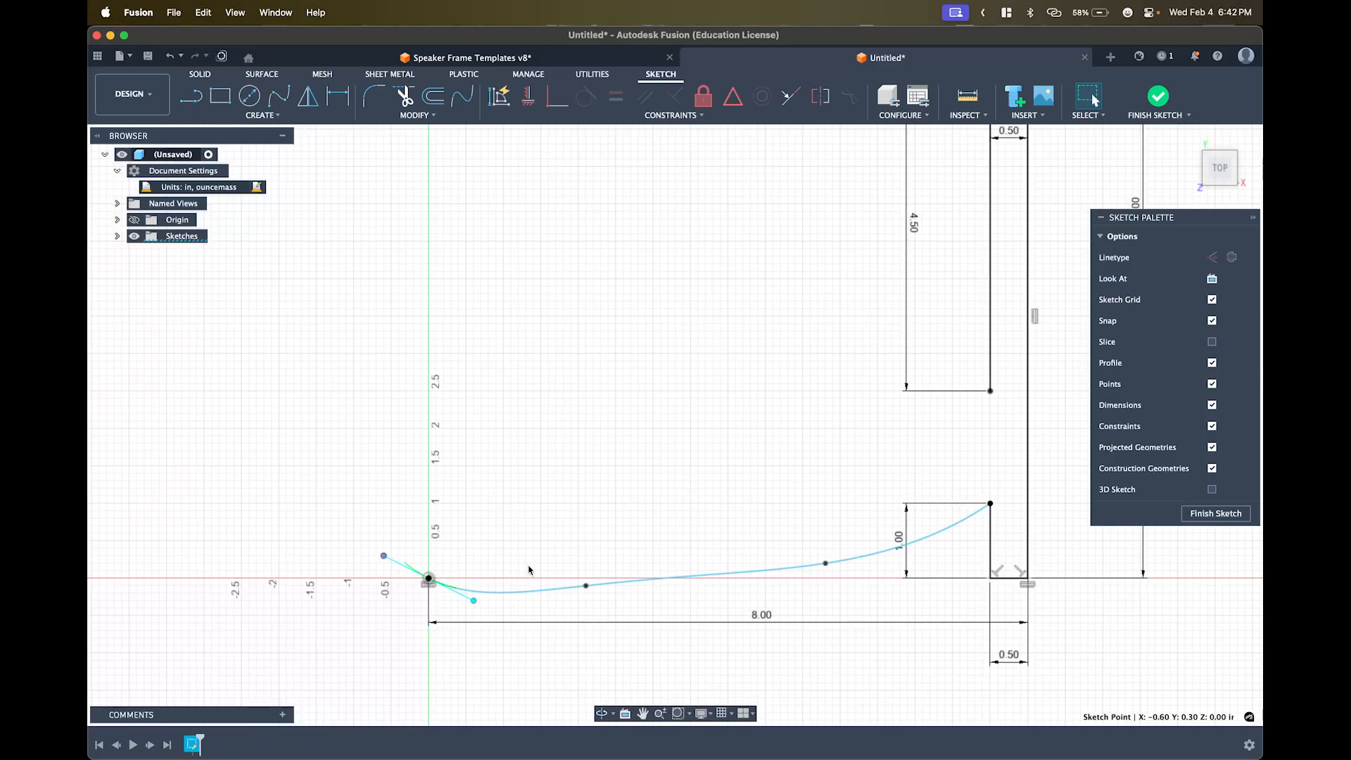
pyautogui.click(442, 535)
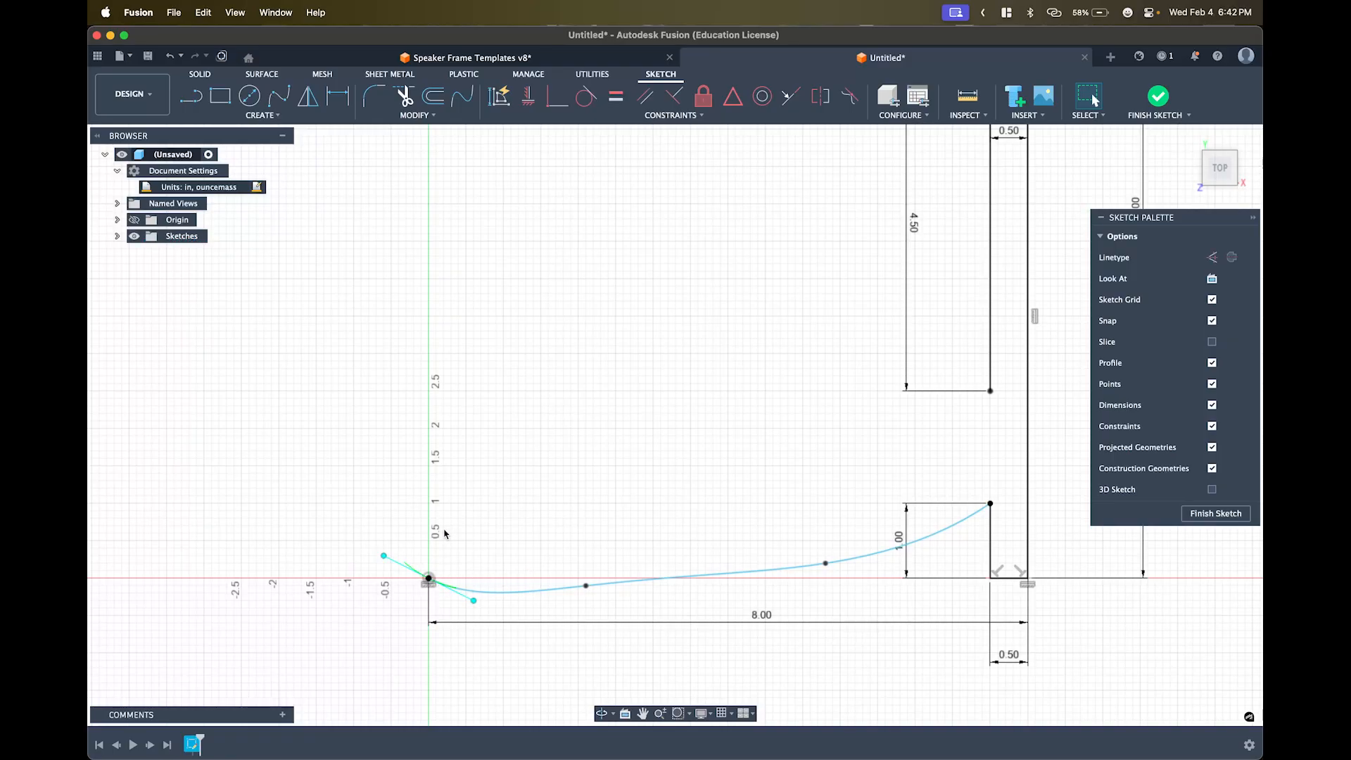
# - Constrain the origin tangent handle horizontal so the spline leaves the origin level
pyautogui.click(472, 603)
pyautogui.click(554, 610)
pyautogui.click(583, 585)
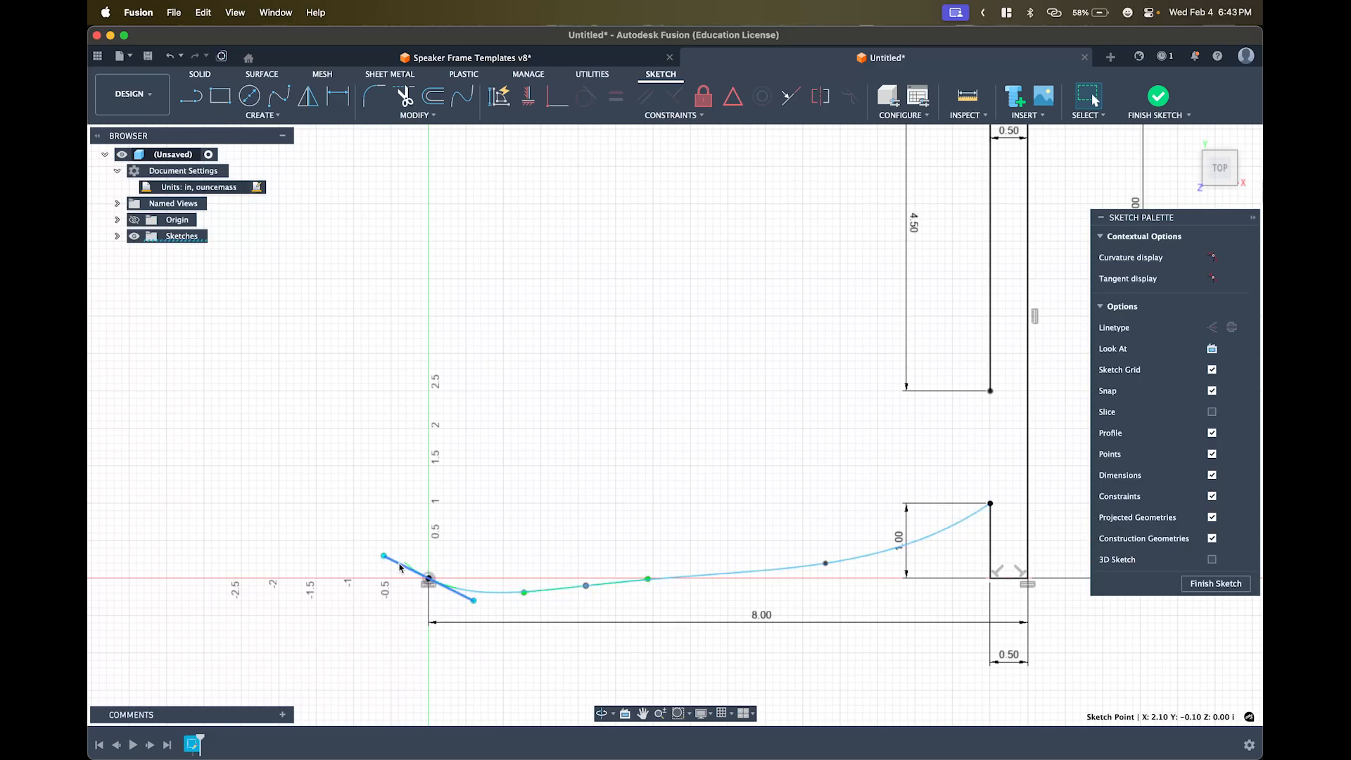
pyautogui.click(415, 582)
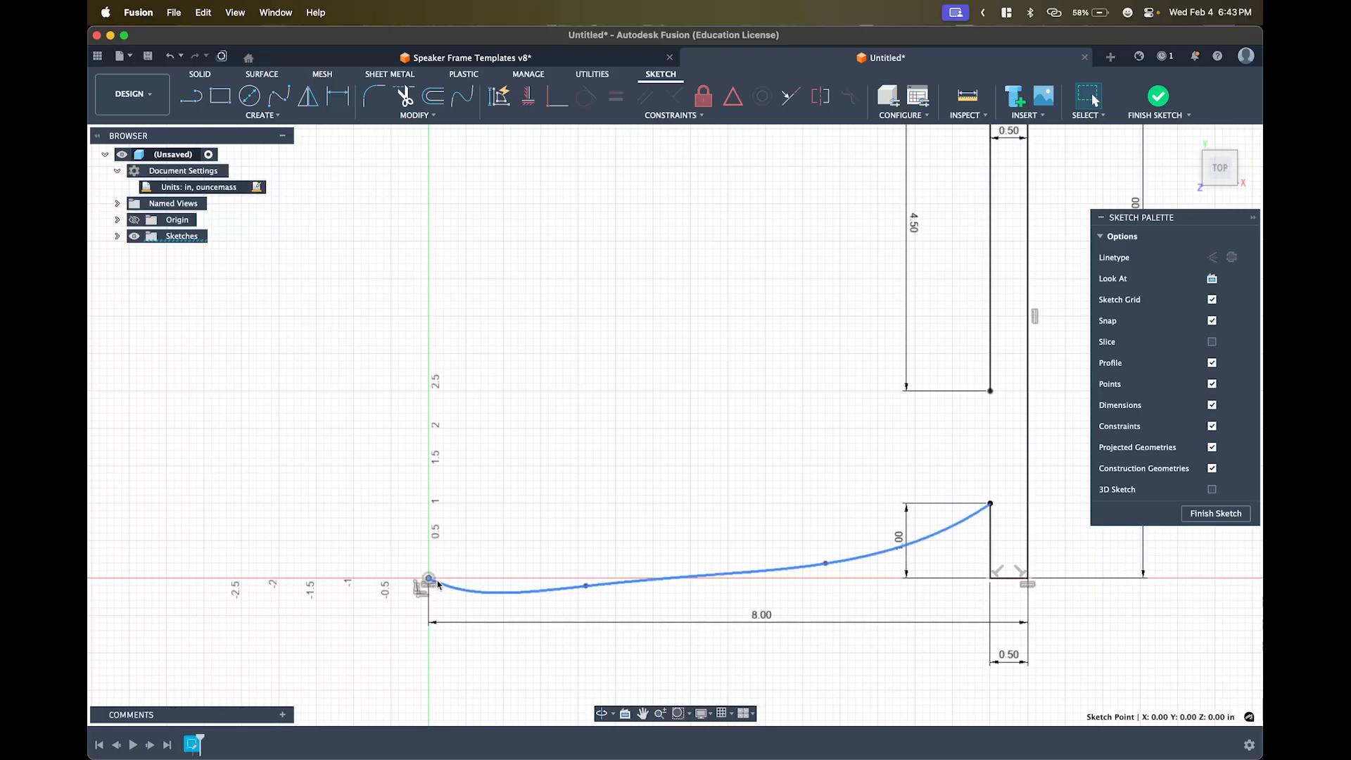
pyautogui.click(428, 580)
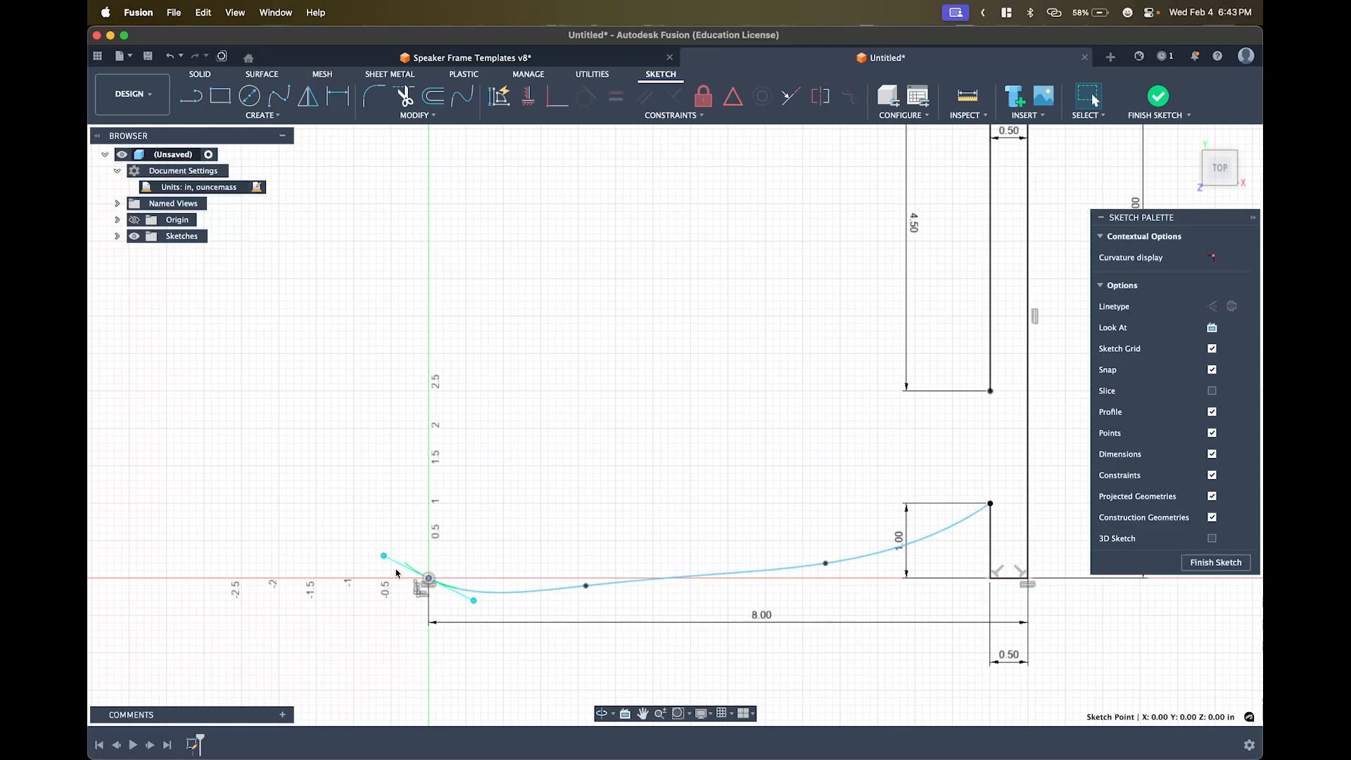
pyautogui.click(399, 564)
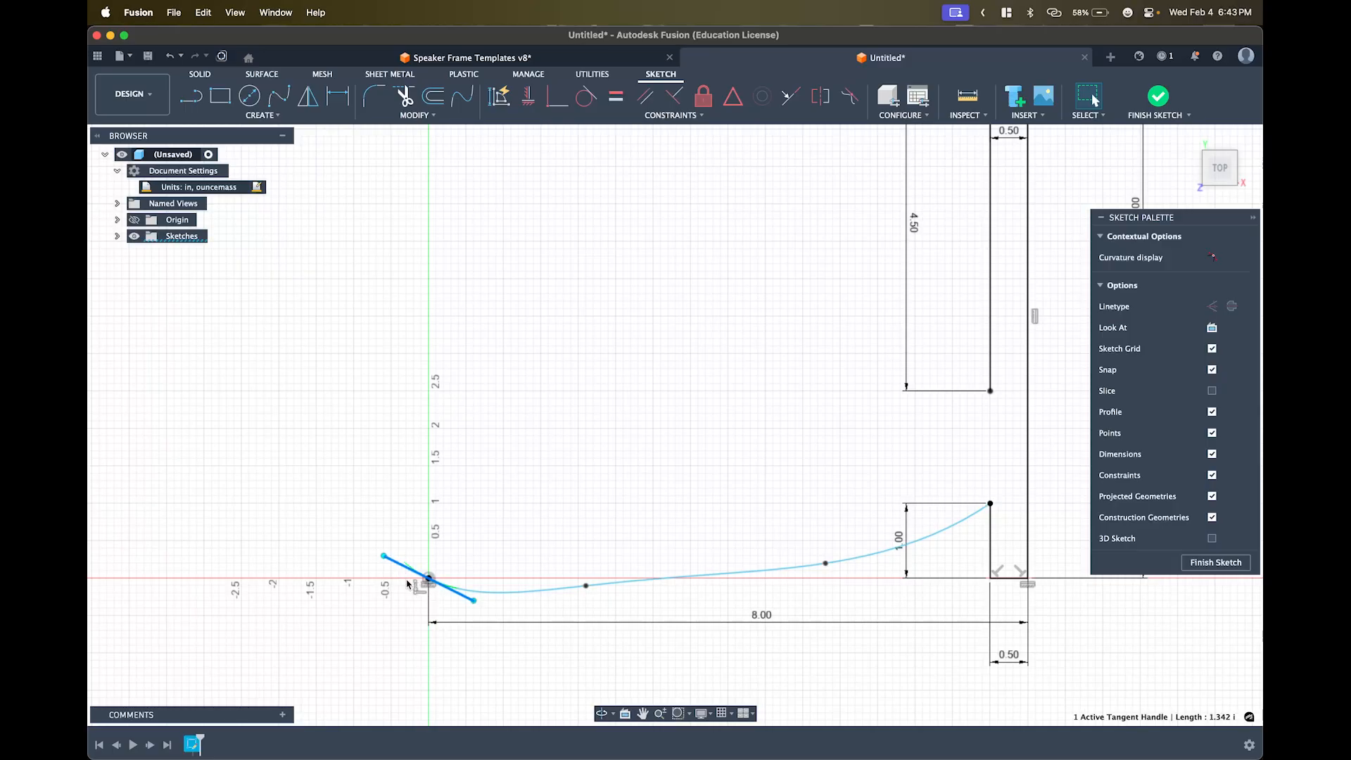
pyautogui.click(528, 96)
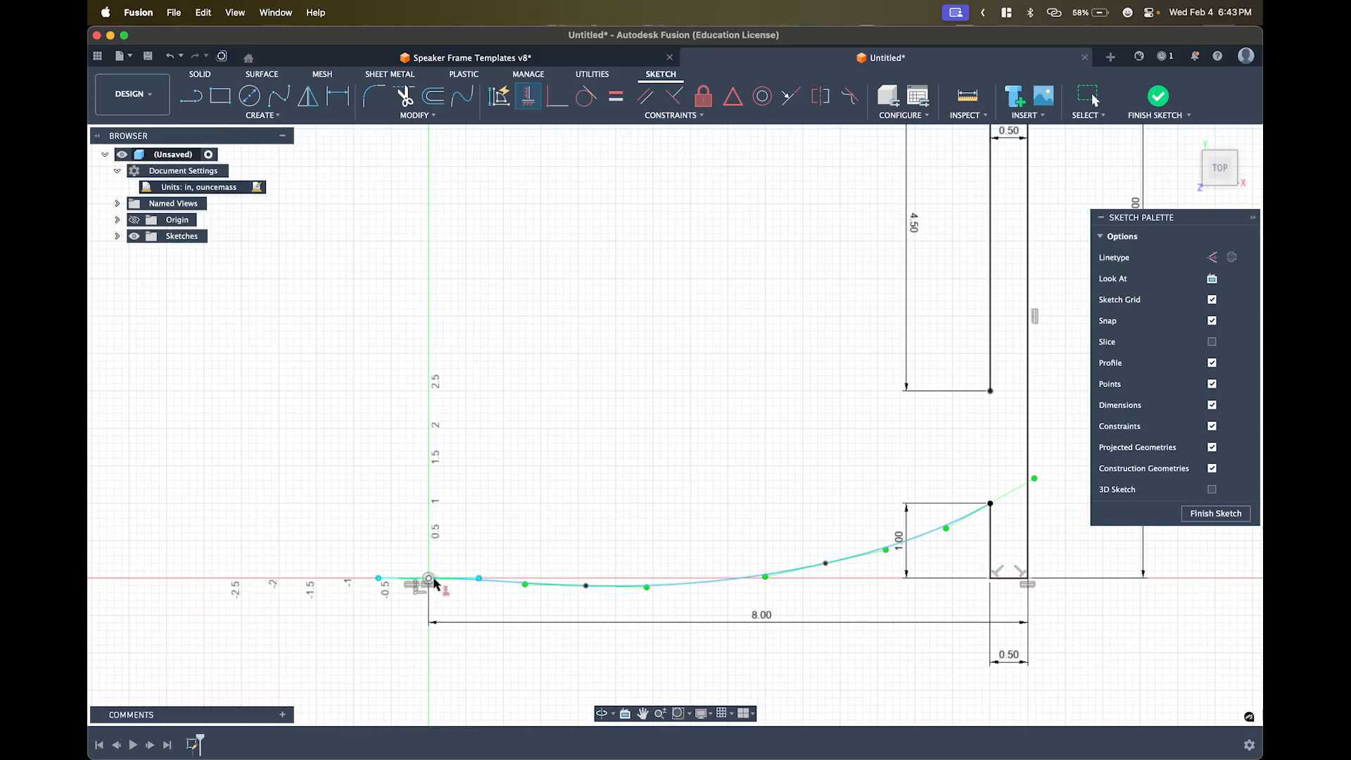
pyautogui.press('Escape')
pyautogui.press('Escape')
pyautogui.press('Escape')
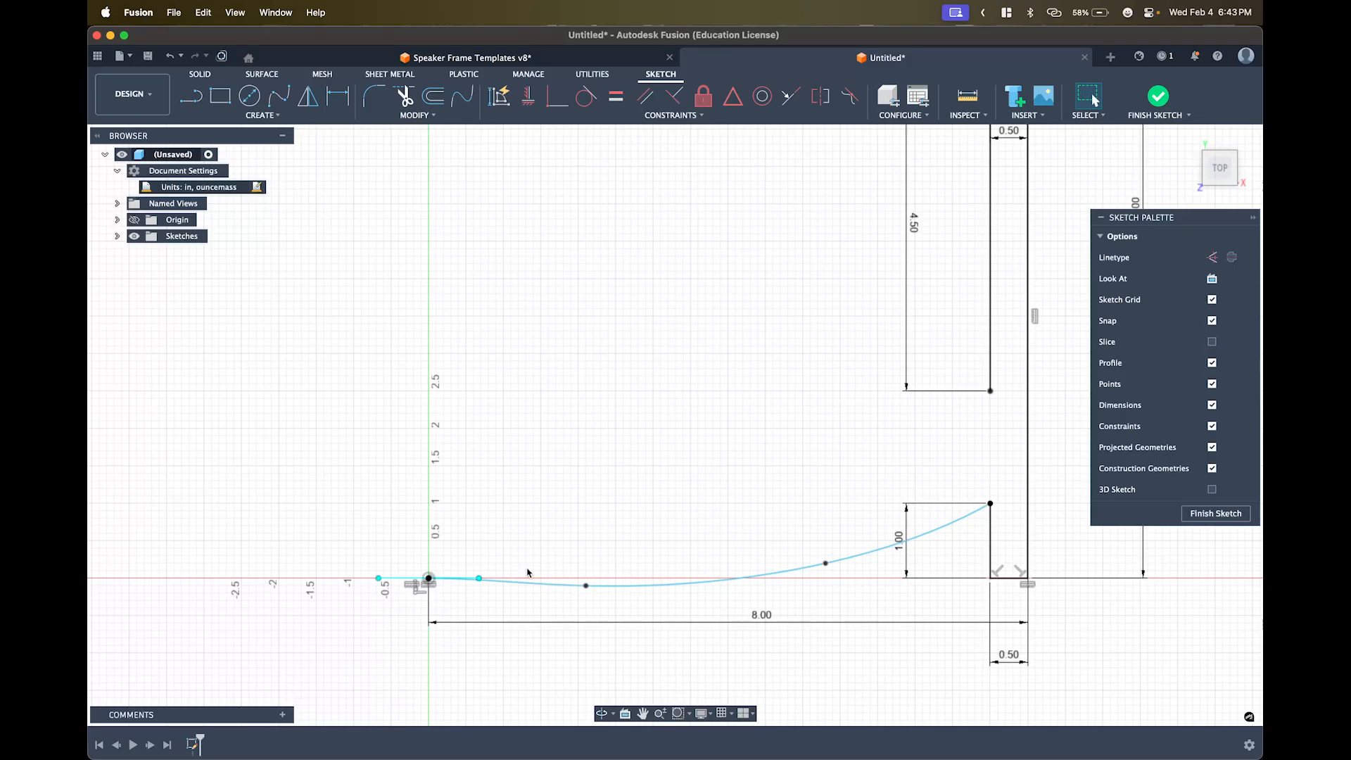
# - Draw a fit-point spline from the 4.50 drop's lower end, dipping, to the Y axis near 1.5
pyautogui.click(279, 95)
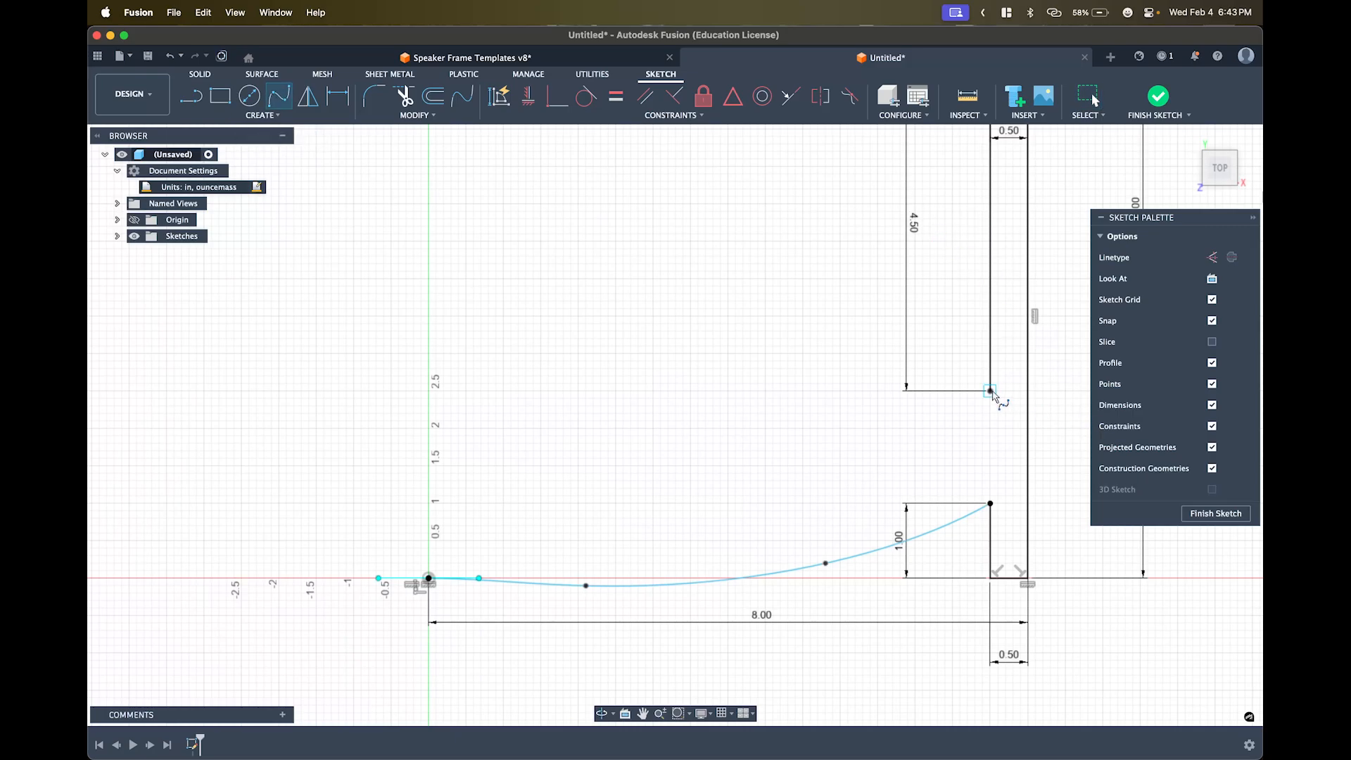
pyautogui.click(989, 390)
pyautogui.click(885, 466)
pyautogui.click(675, 510)
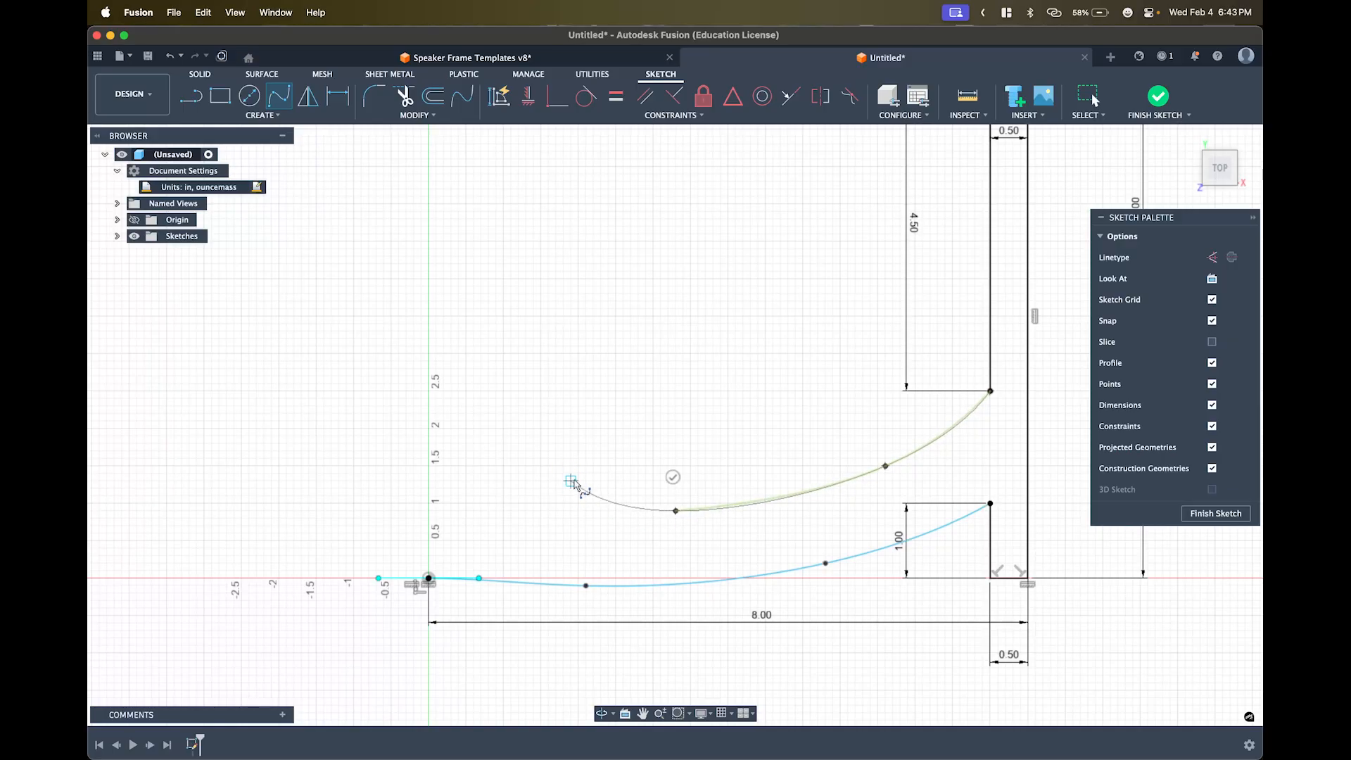
pyautogui.click(571, 481)
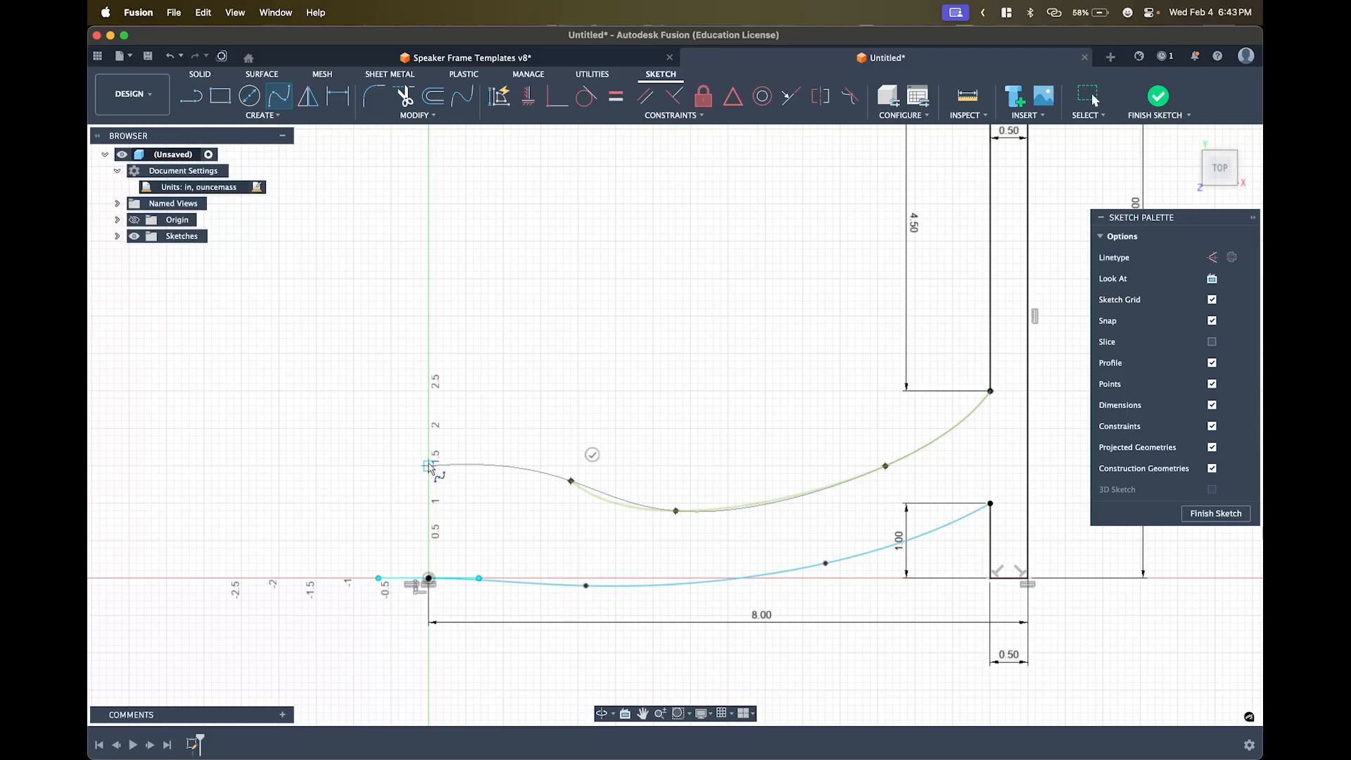
pyautogui.click(428, 458)
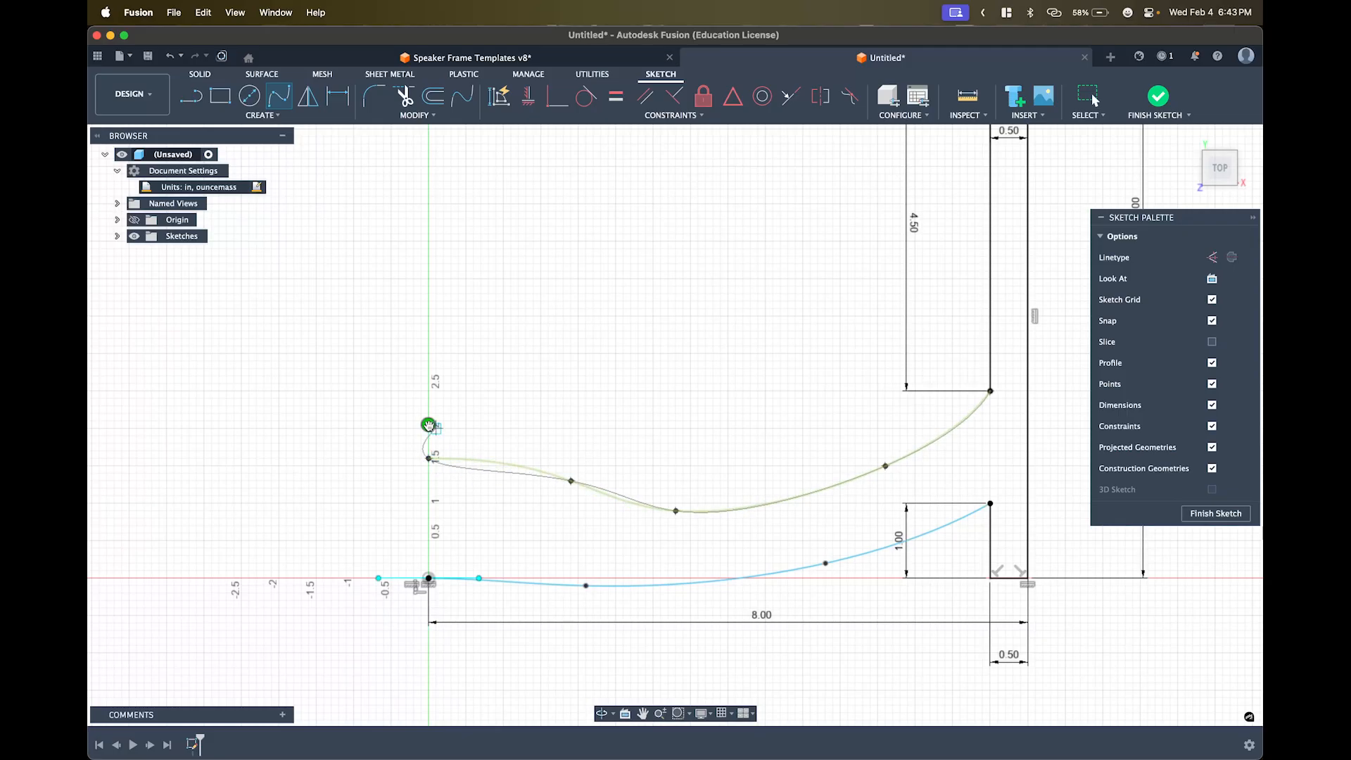
pyautogui.click(429, 426)
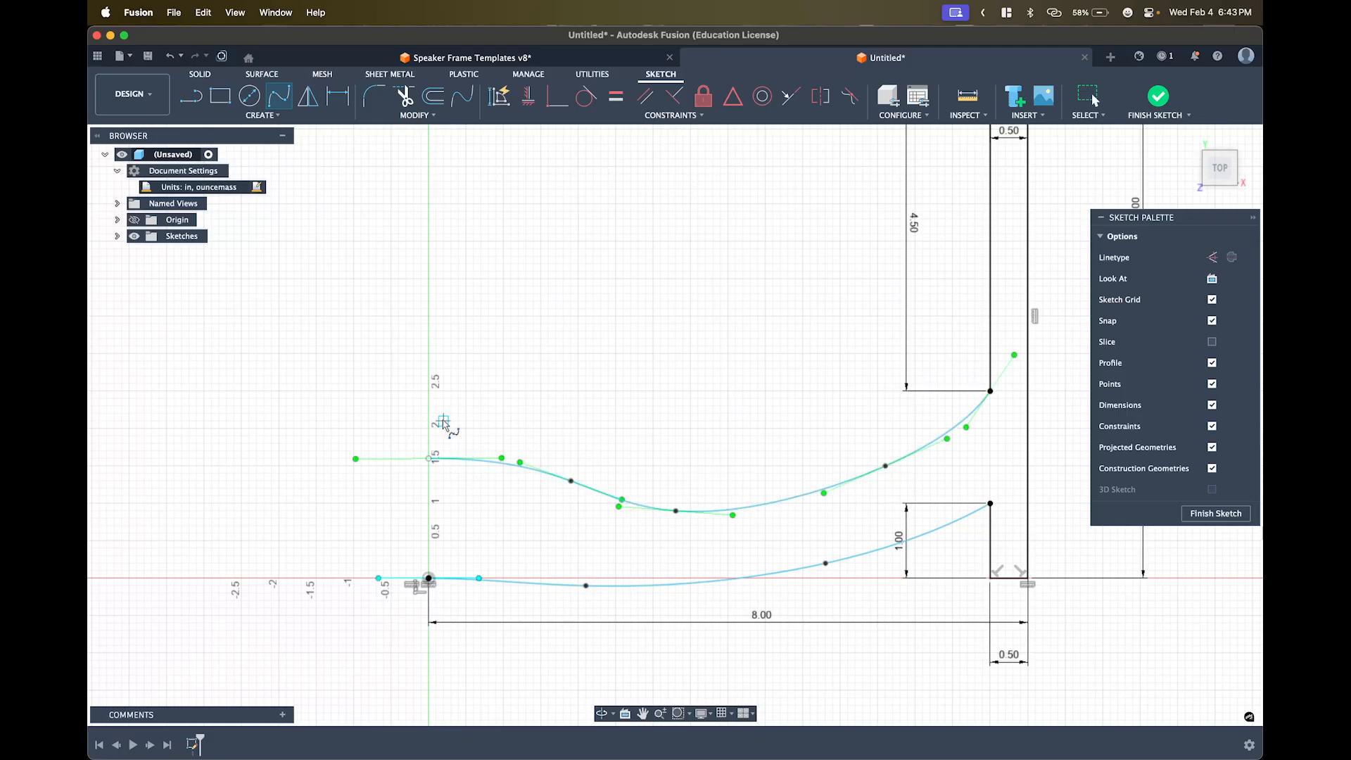
pyautogui.click(743, 369)
pyautogui.click(630, 324)
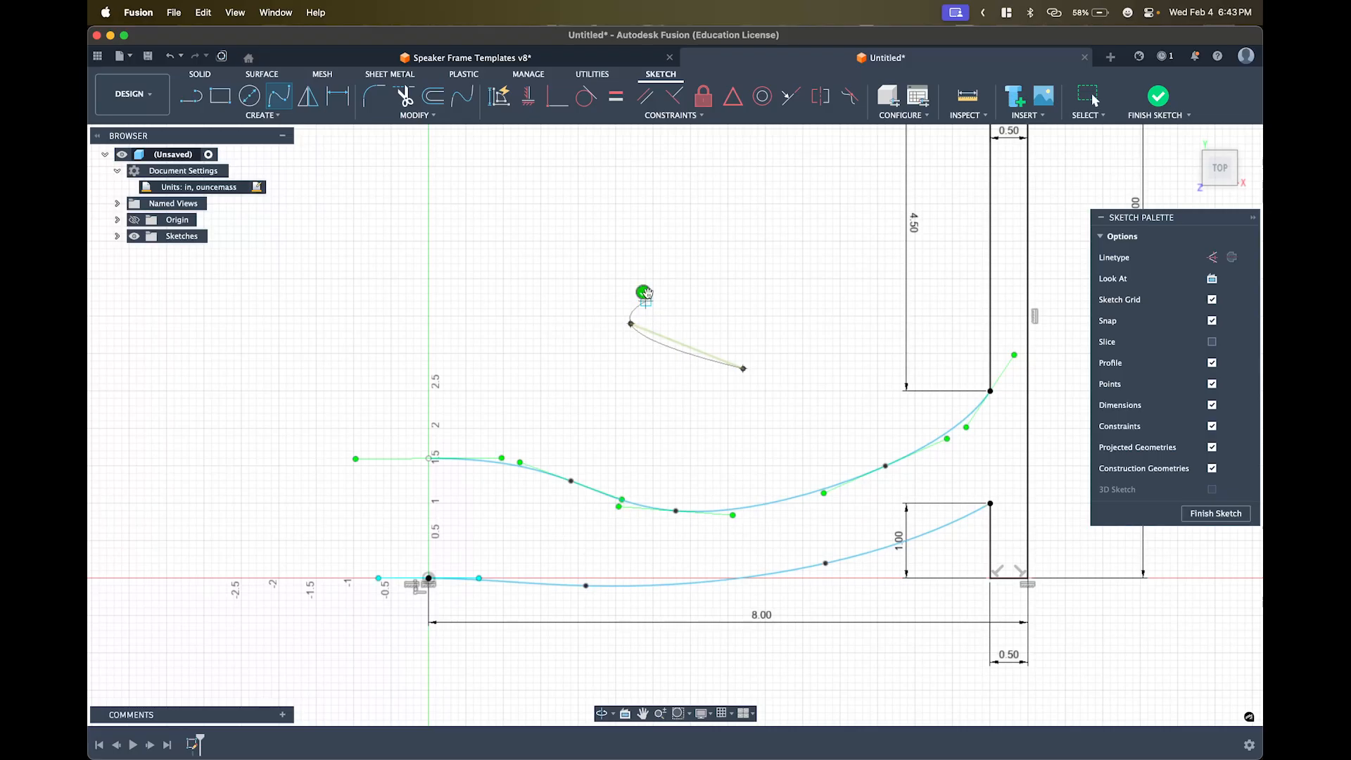
pyautogui.press('Escape')
pyautogui.press('Escape')
pyautogui.press('Escape')
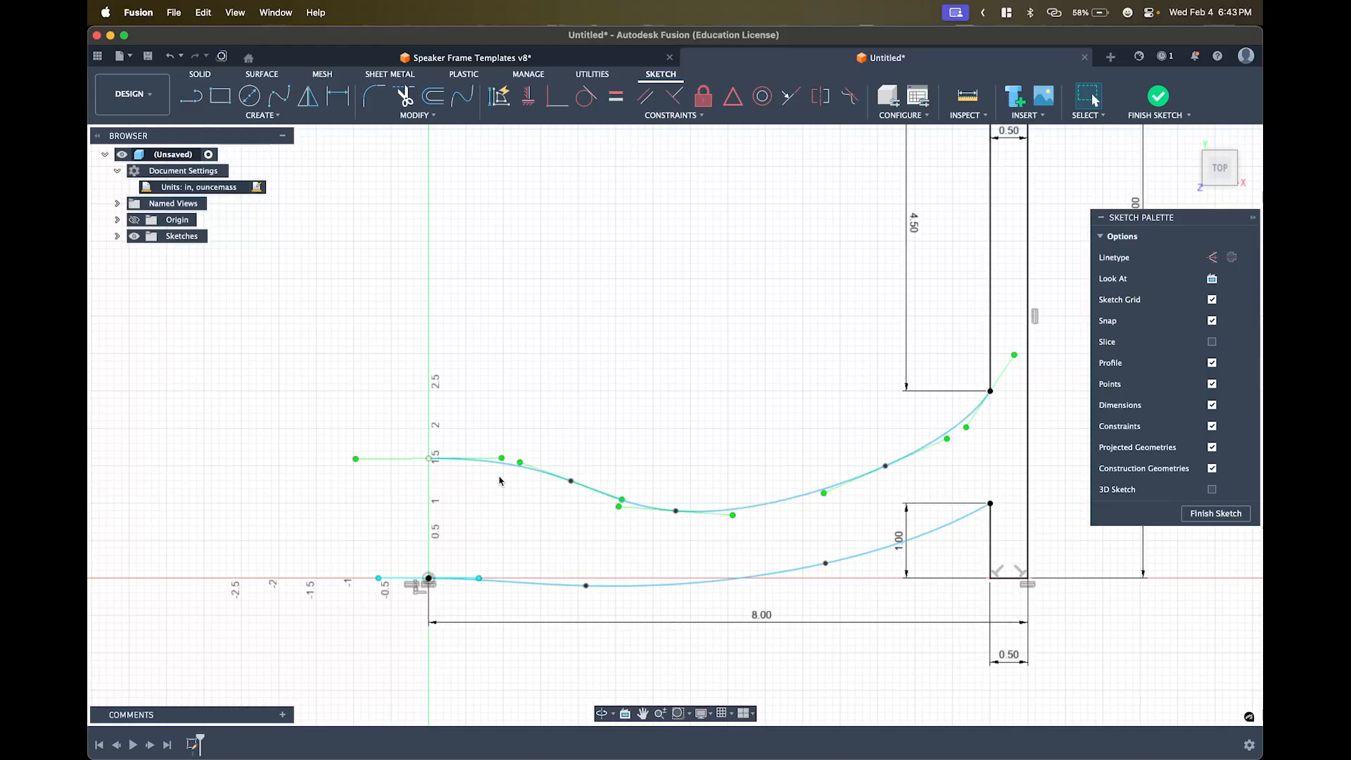
# - Raise the spline's left end to 2.3 on the Y axis, add an S-bend, and make that end's tangent horizontal
pyautogui.moveTo(428, 458); pyautogui.dragTo(428, 406)
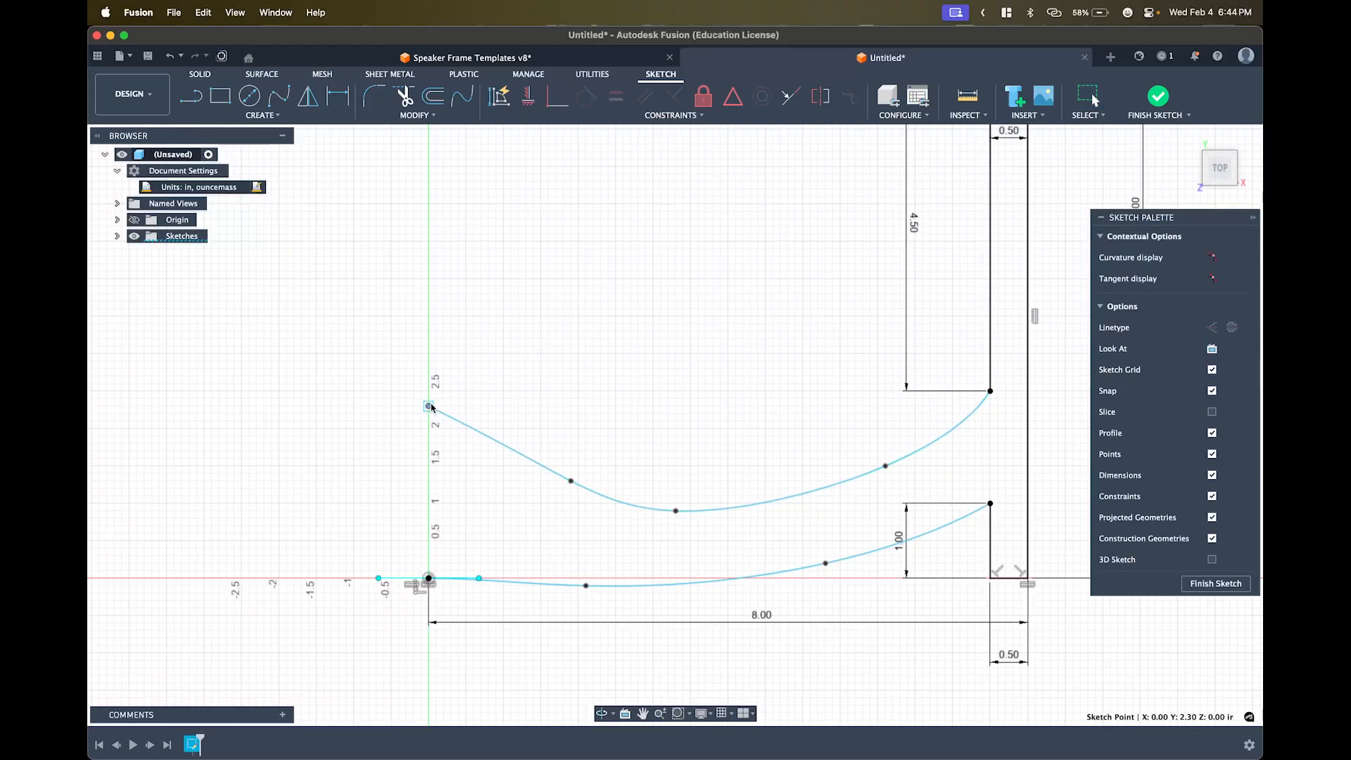
pyautogui.moveTo(570, 481); pyautogui.dragTo(578, 428)
pyautogui.click(579, 428)
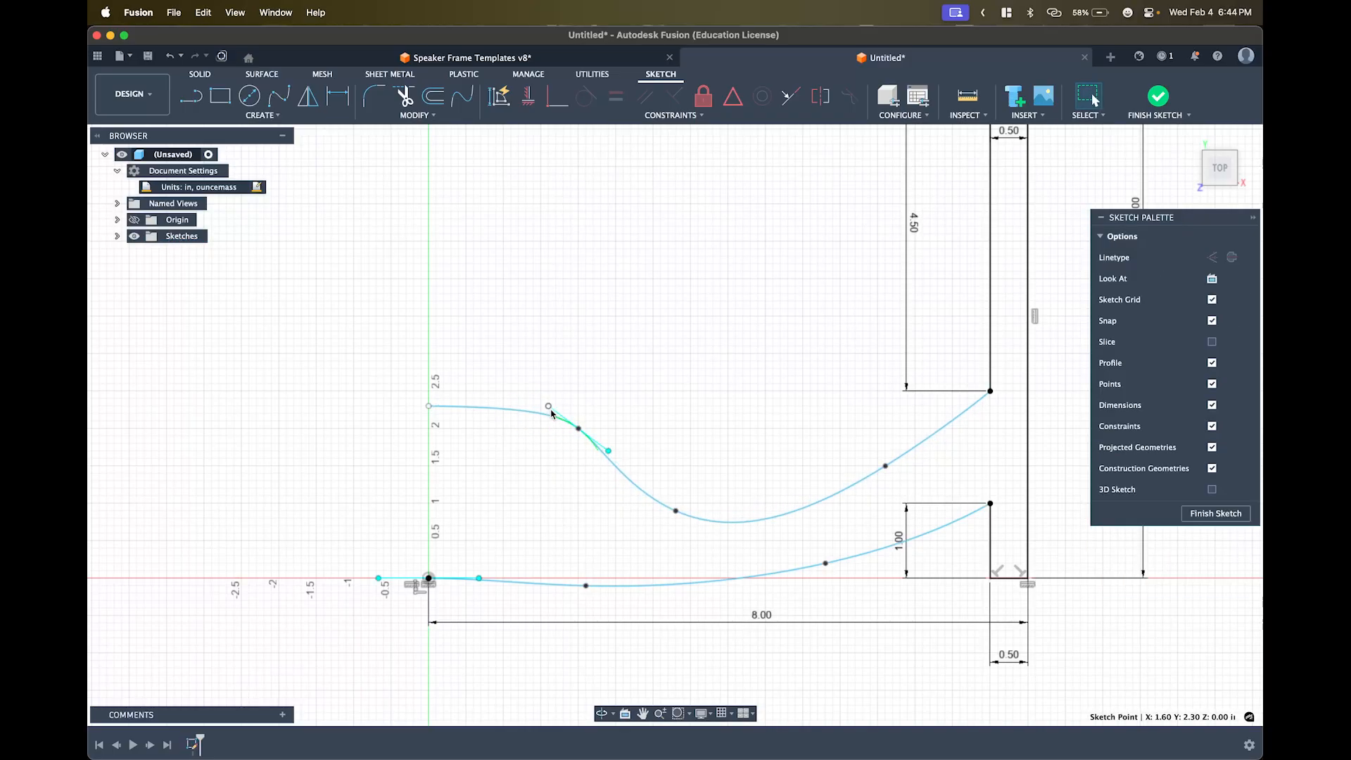
pyautogui.click(498, 460)
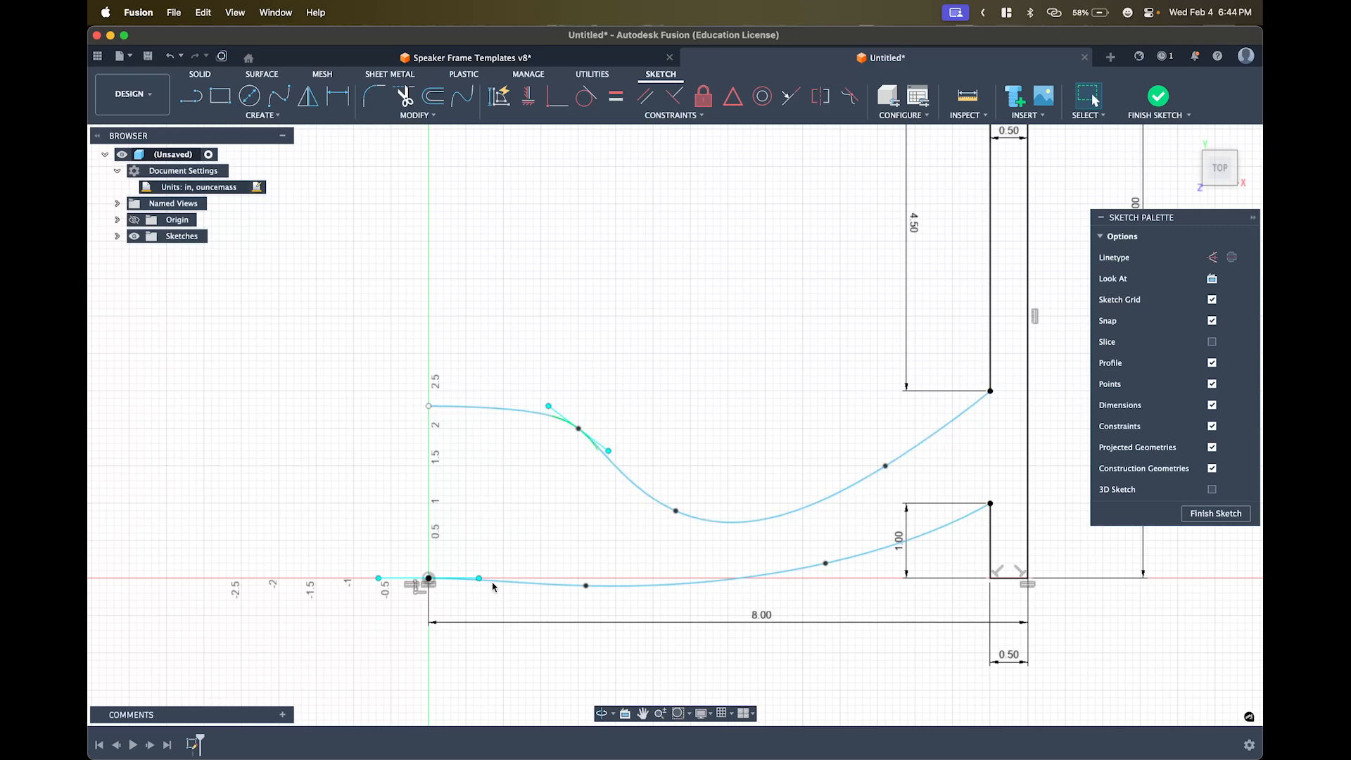
pyautogui.click(429, 407)
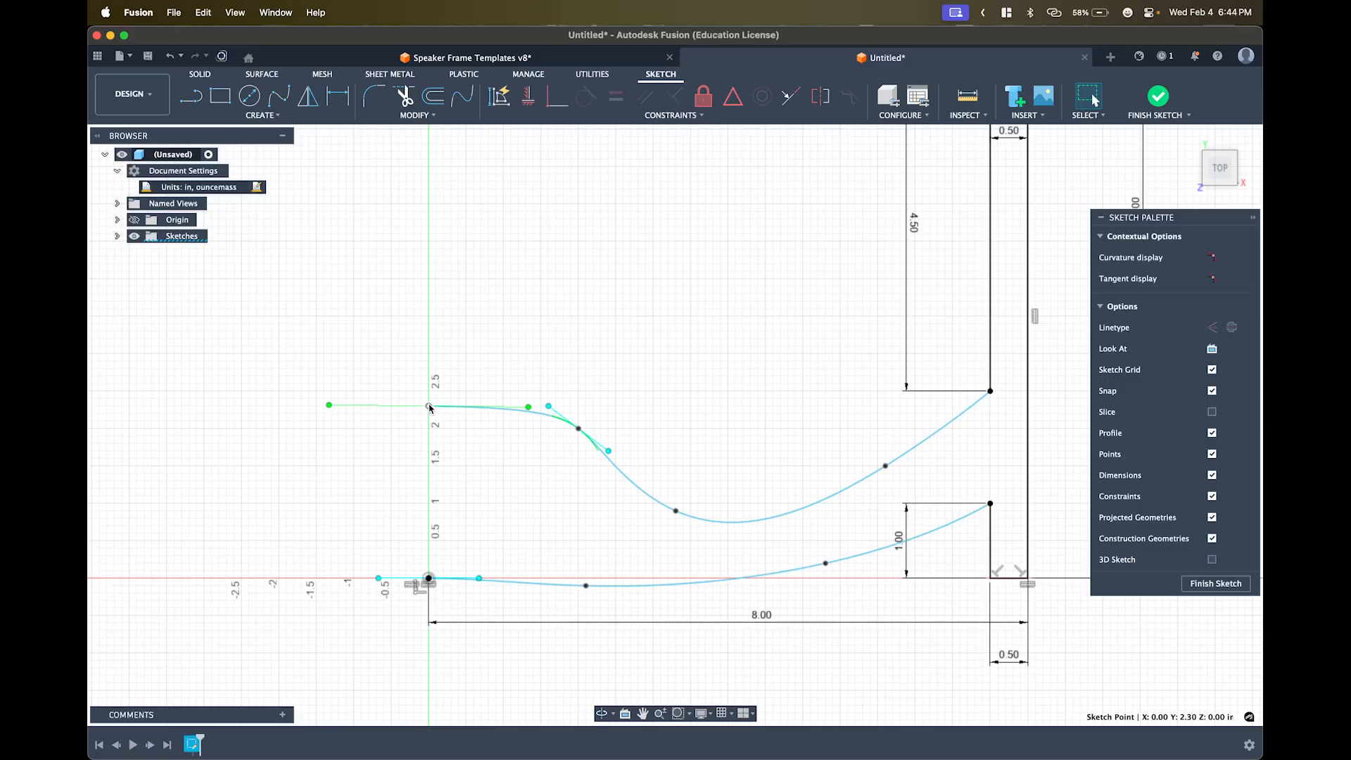
pyautogui.click(390, 409)
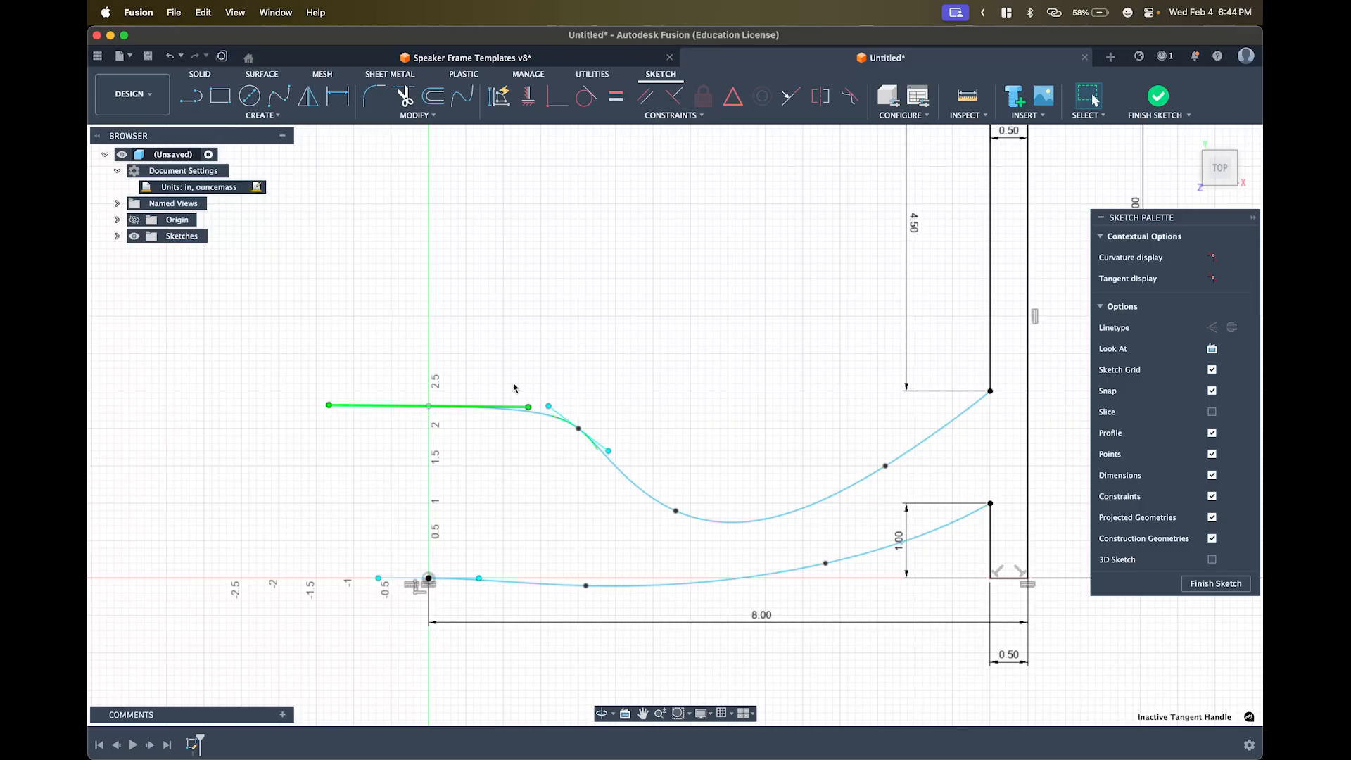
pyautogui.click(527, 98)
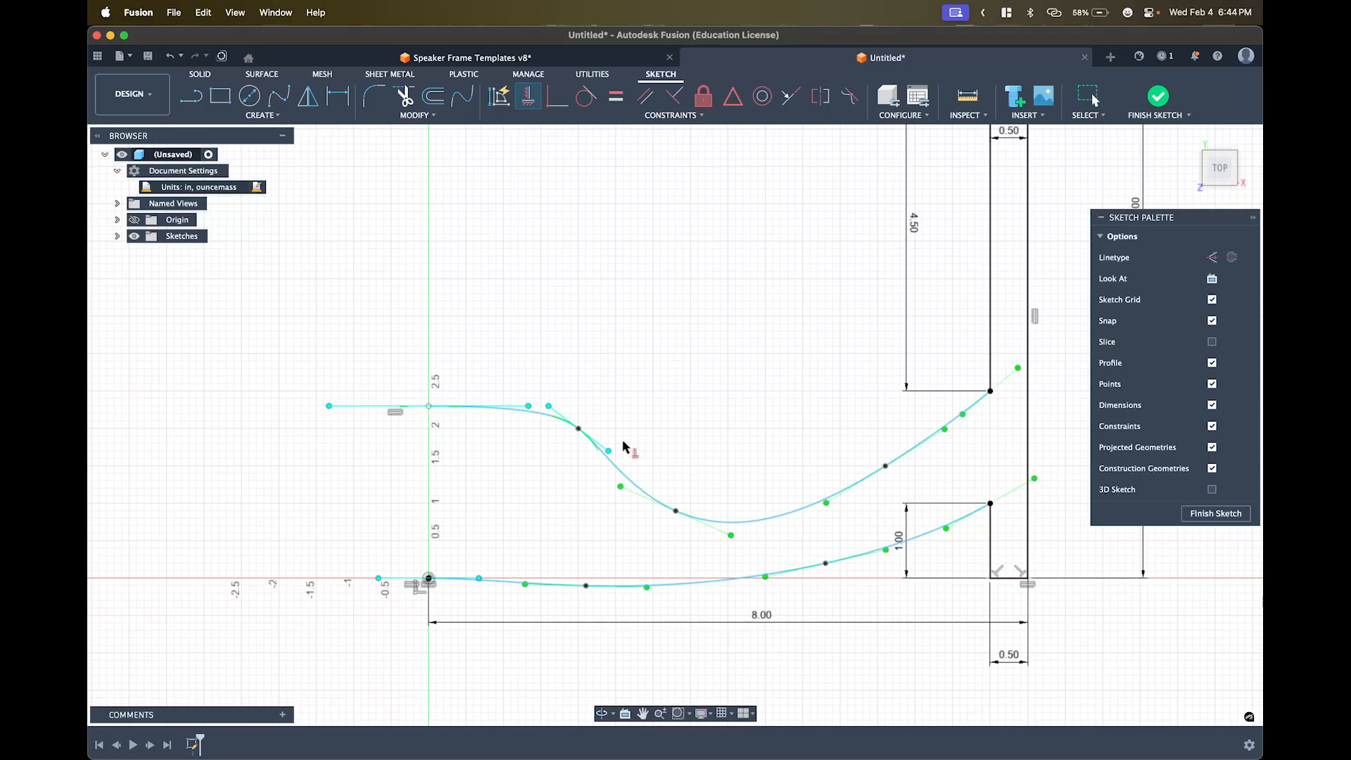
# - Nudge two of the upper spline's fit points to smooth its S-shaped sweep
pyautogui.click(748, 527)
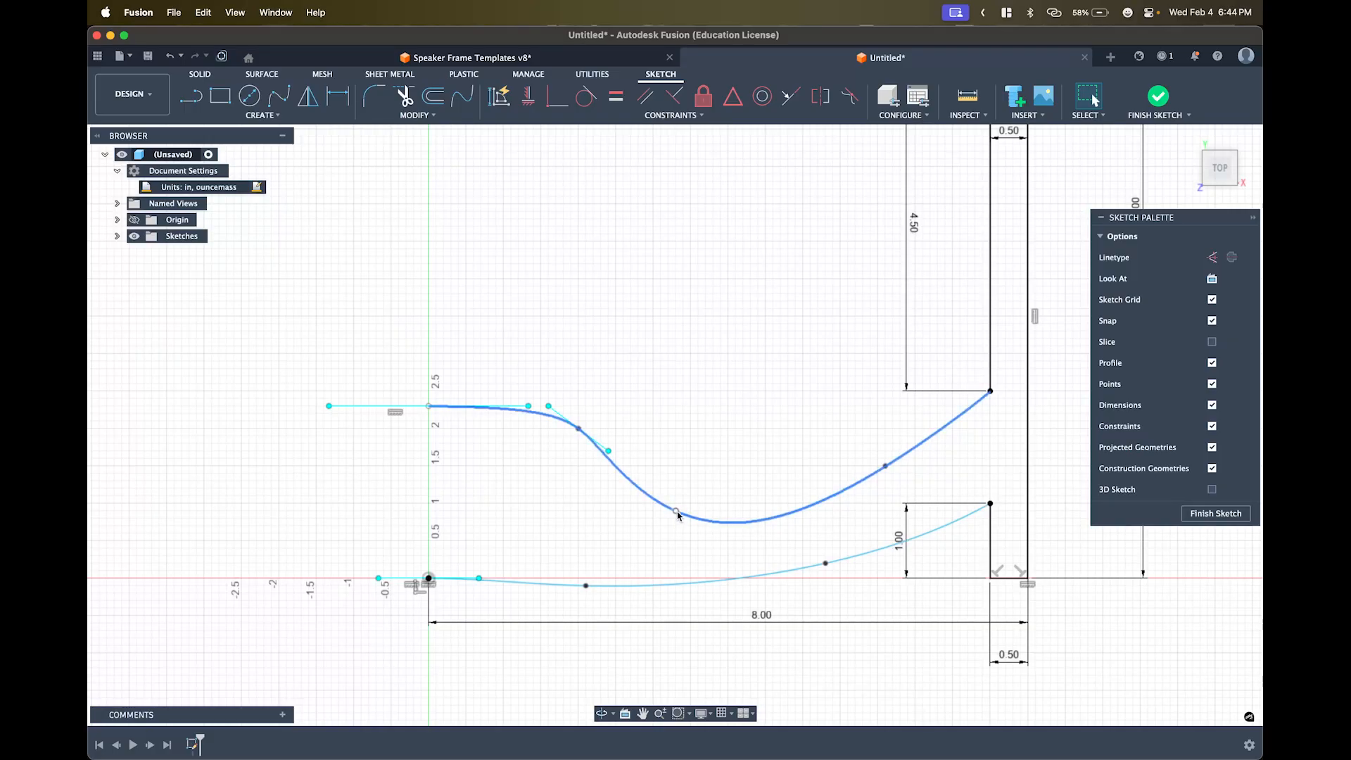
pyautogui.moveTo(676, 511); pyautogui.dragTo(697, 481)
pyautogui.moveTo(884, 466); pyautogui.dragTo(832, 480)
pyautogui.click(877, 459)
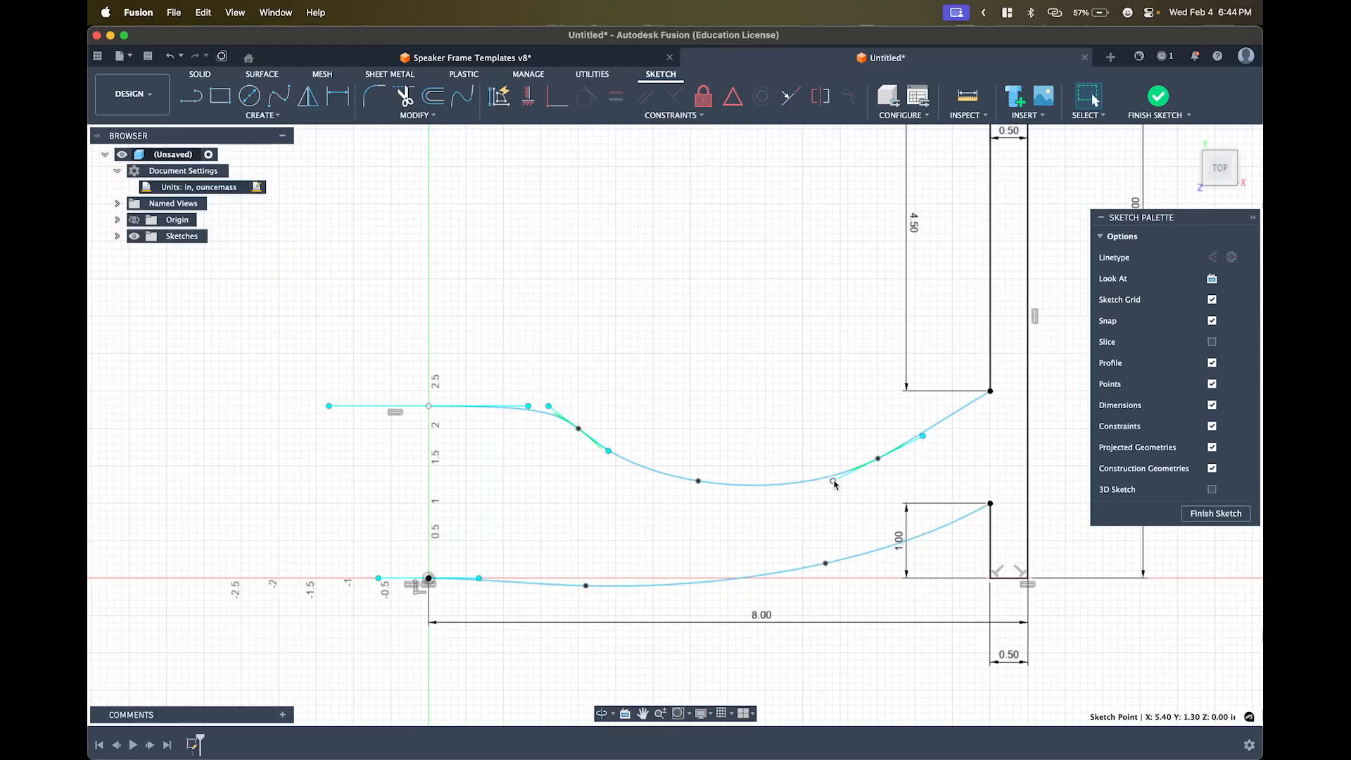
# - Raise a fit point on the upper curve's right side, then fix both splines in place
pyautogui.moveTo(834, 481); pyautogui.dragTo(831, 478)
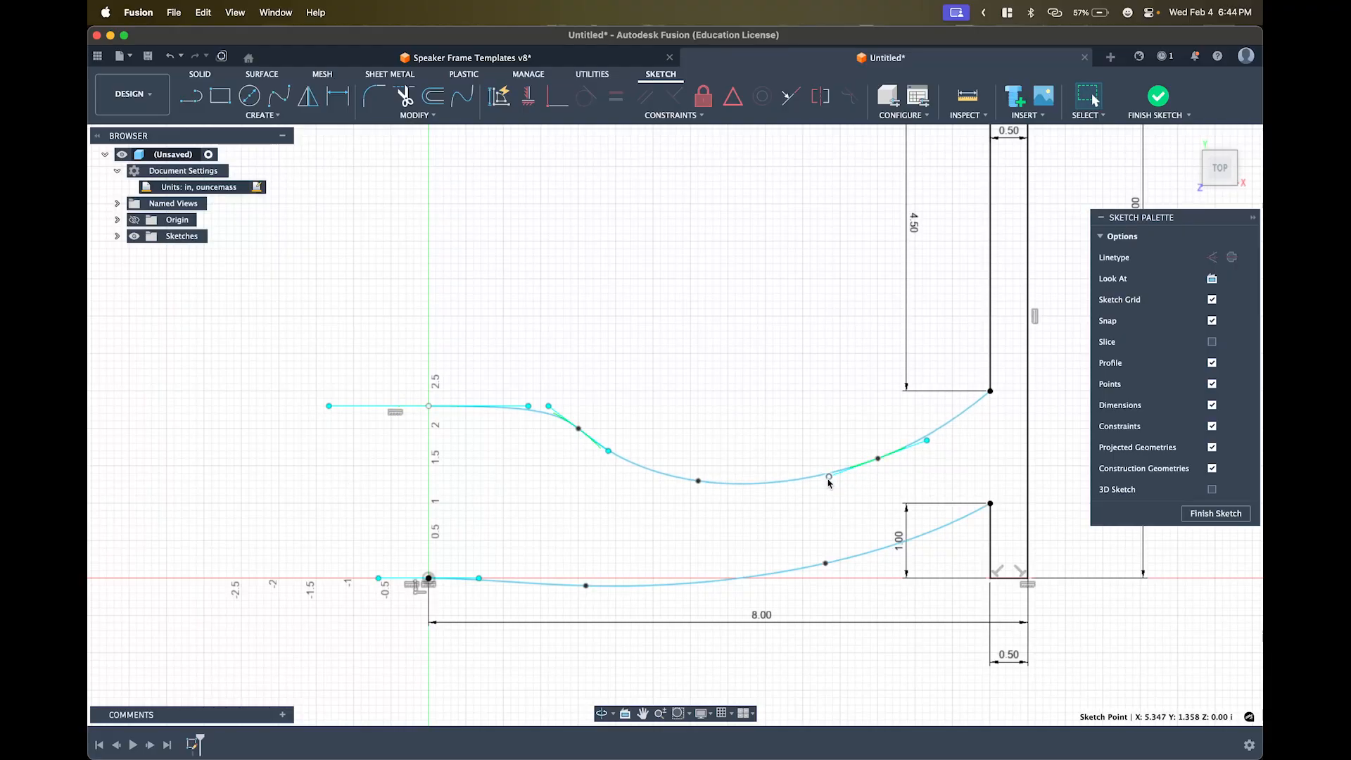
pyautogui.click(634, 462)
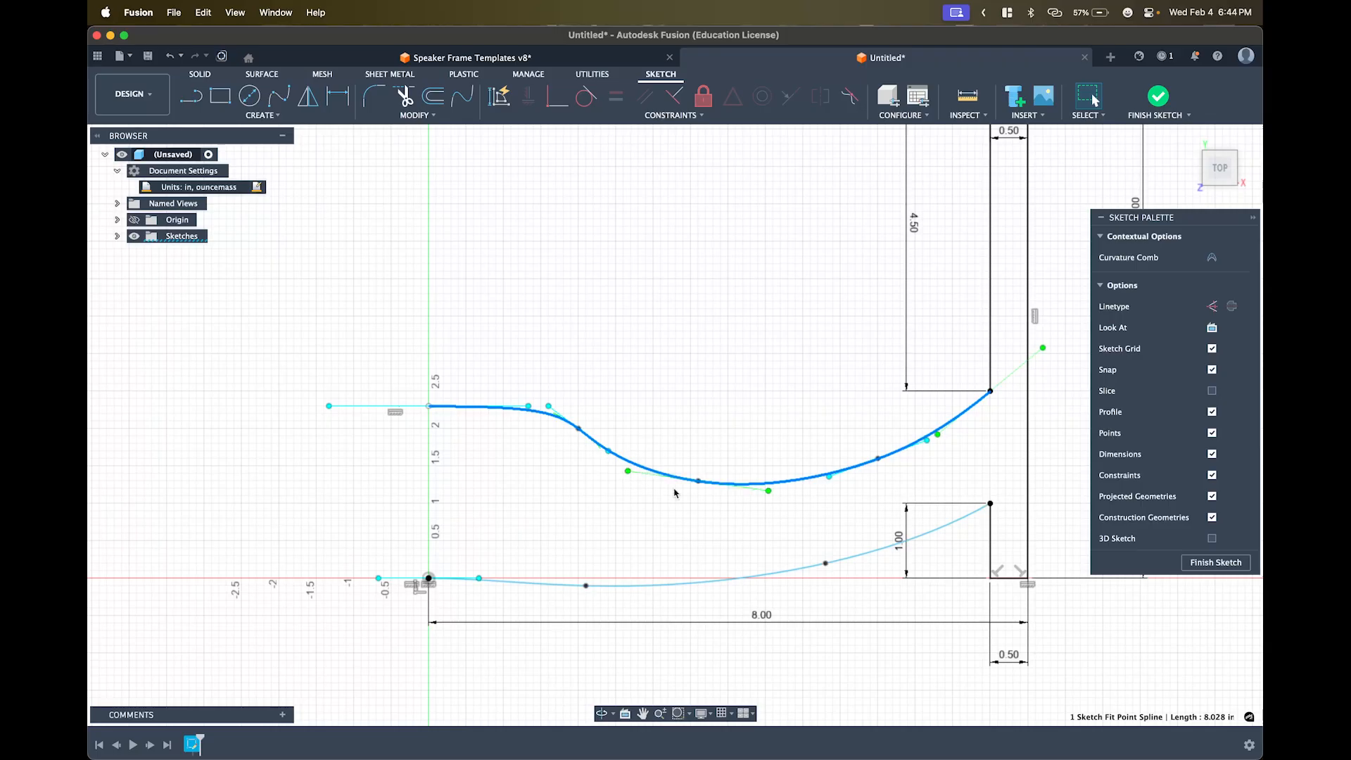
pyautogui.keyDown('shift'); pyautogui.click(804, 568); pyautogui.keyUp('shift')
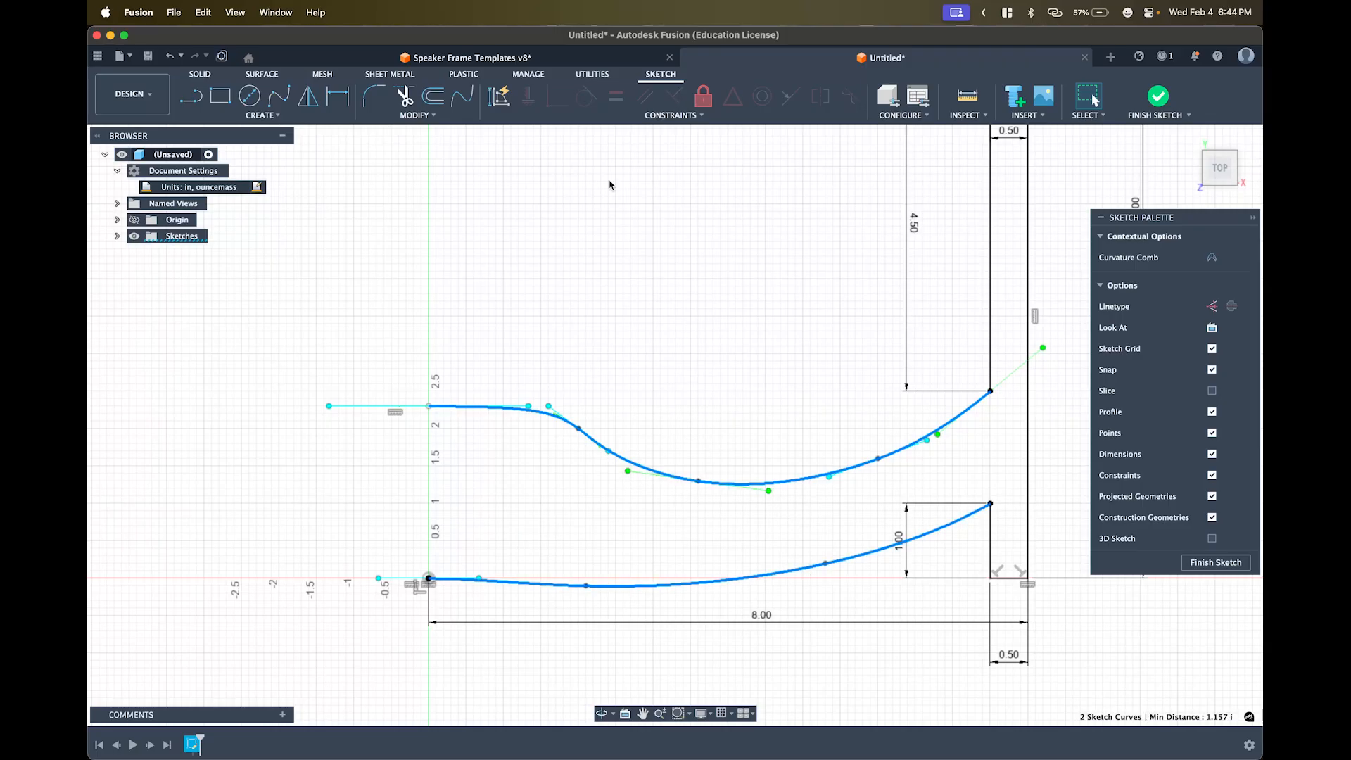
pyautogui.click(706, 98)
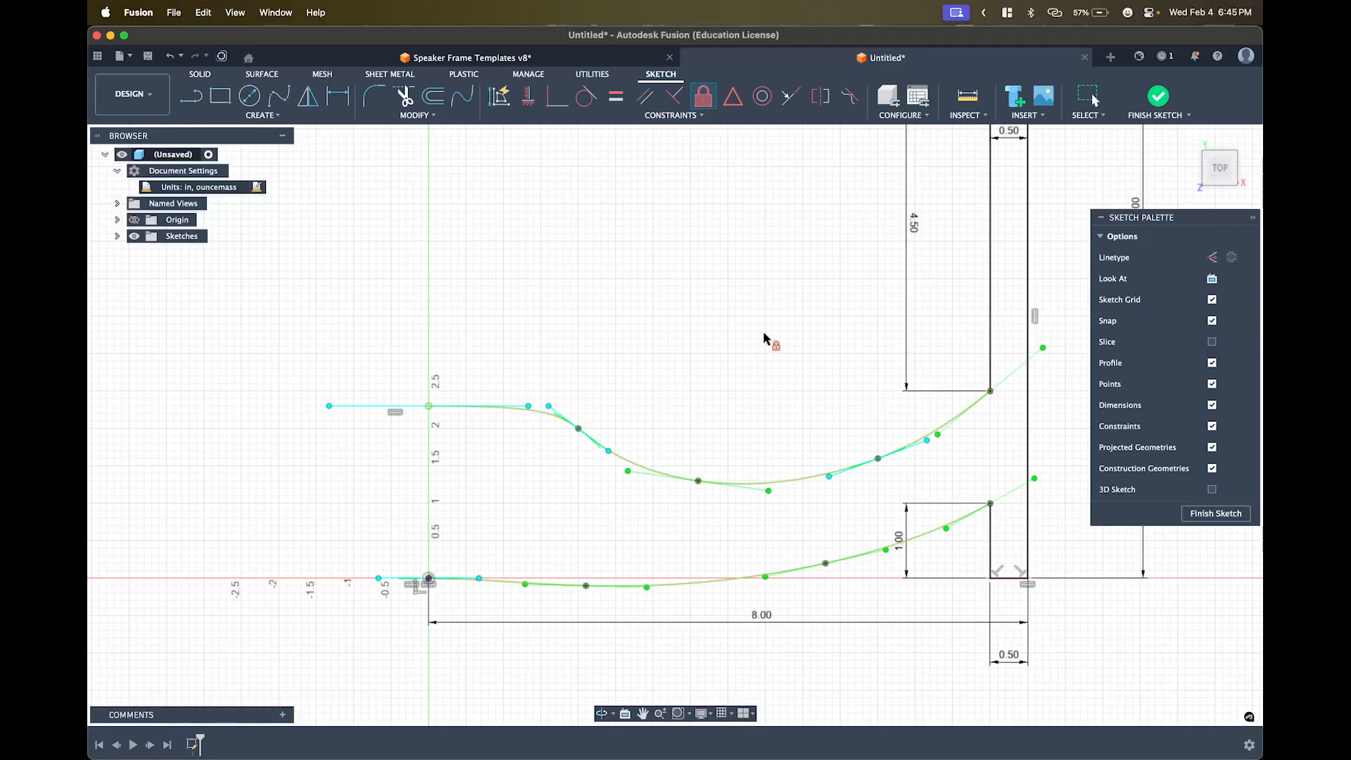
pyautogui.press('super+z')
pyautogui.press('super+z')
pyautogui.press('super+z')
pyautogui.press('super+z')
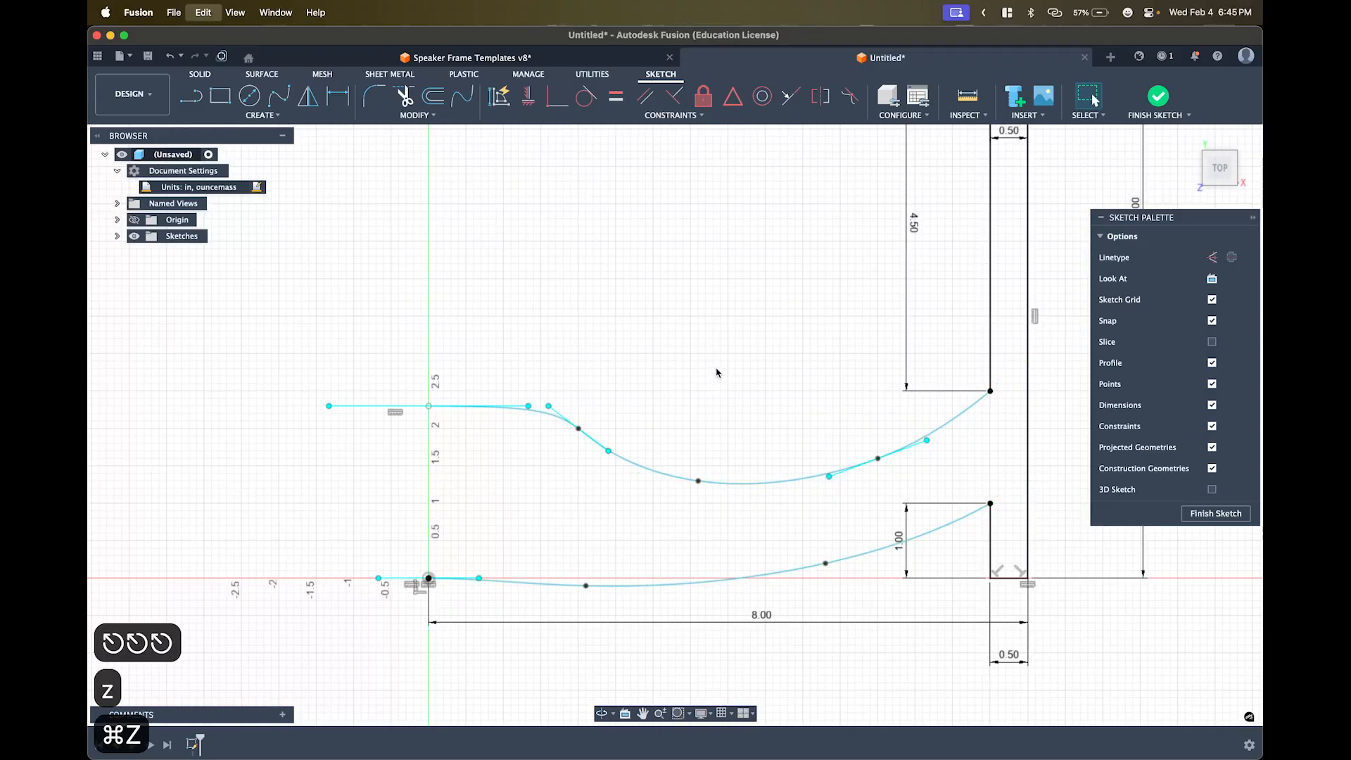
pyautogui.click(703, 482)
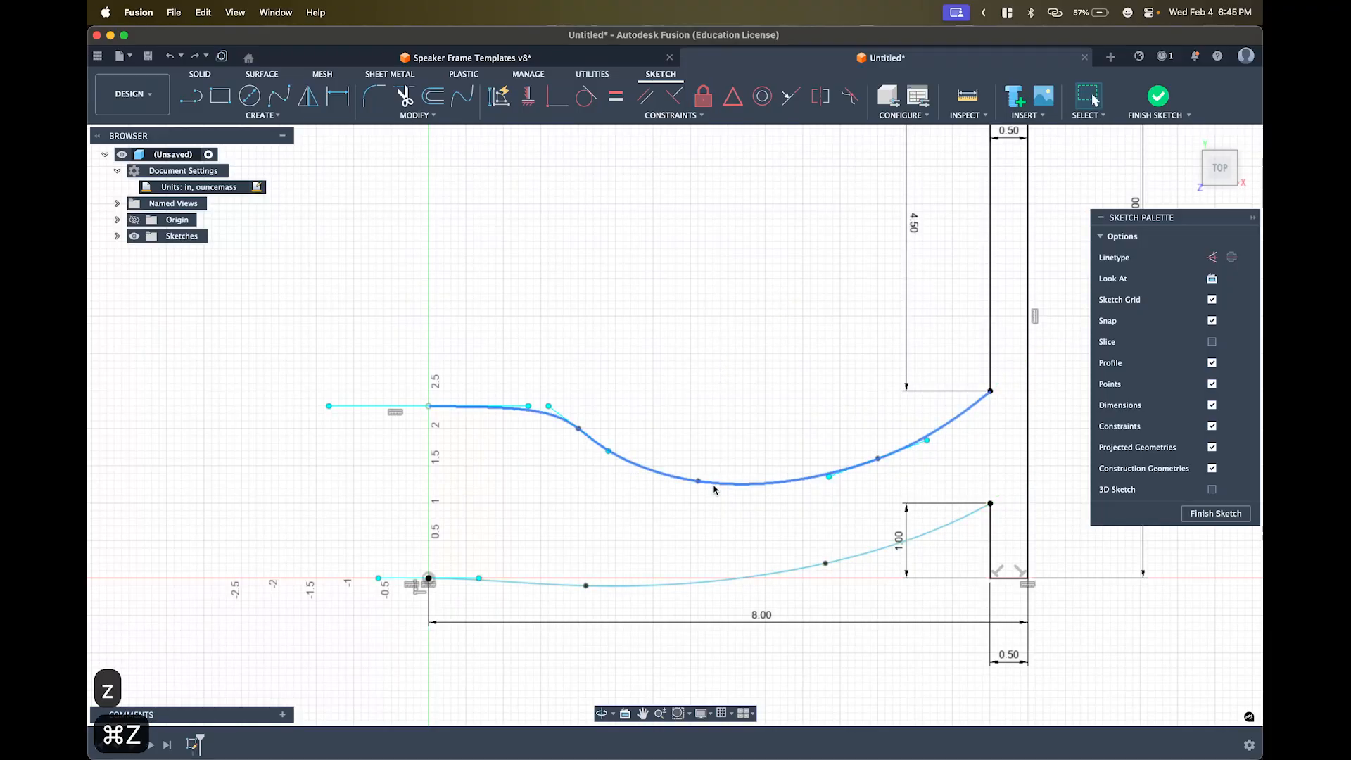
pyautogui.keyDown('shift'); pyautogui.click(788, 572); pyautogui.keyUp('shift')
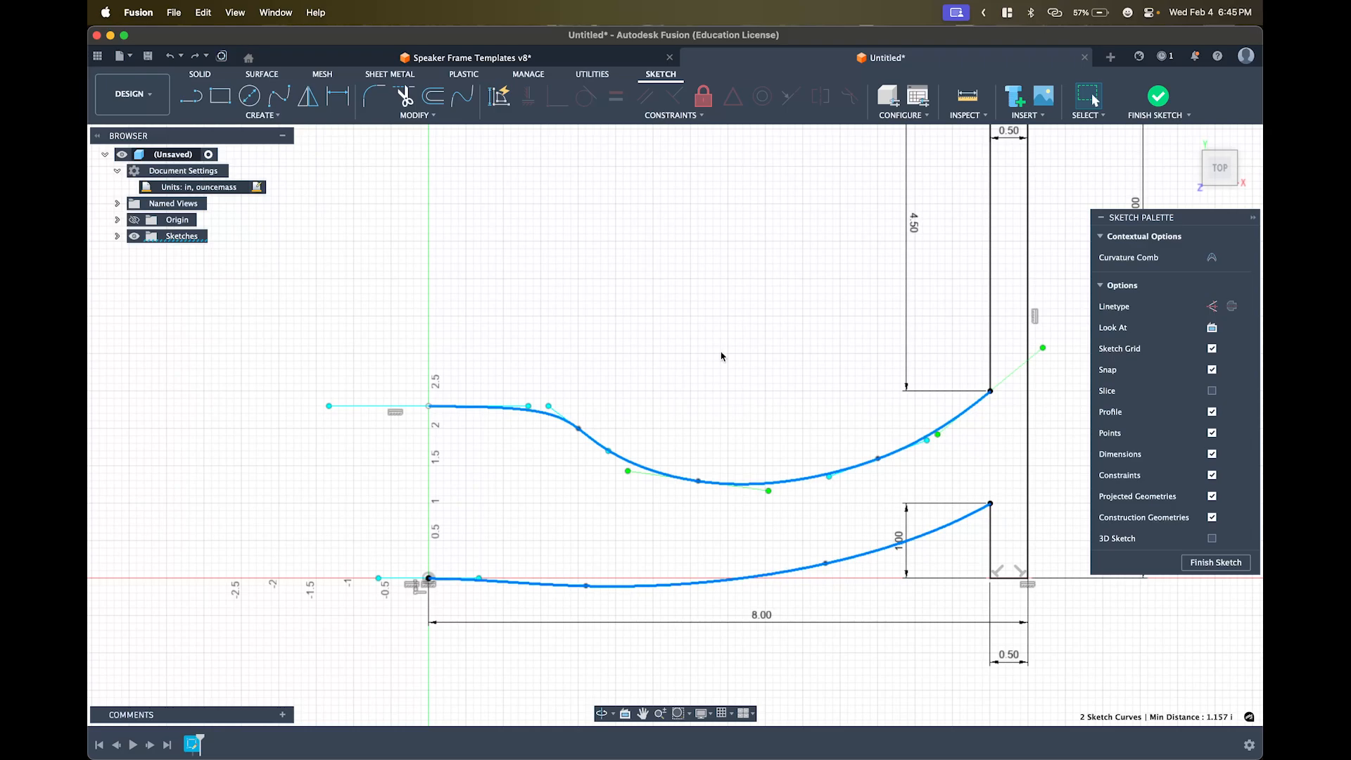
pyautogui.click(704, 96)
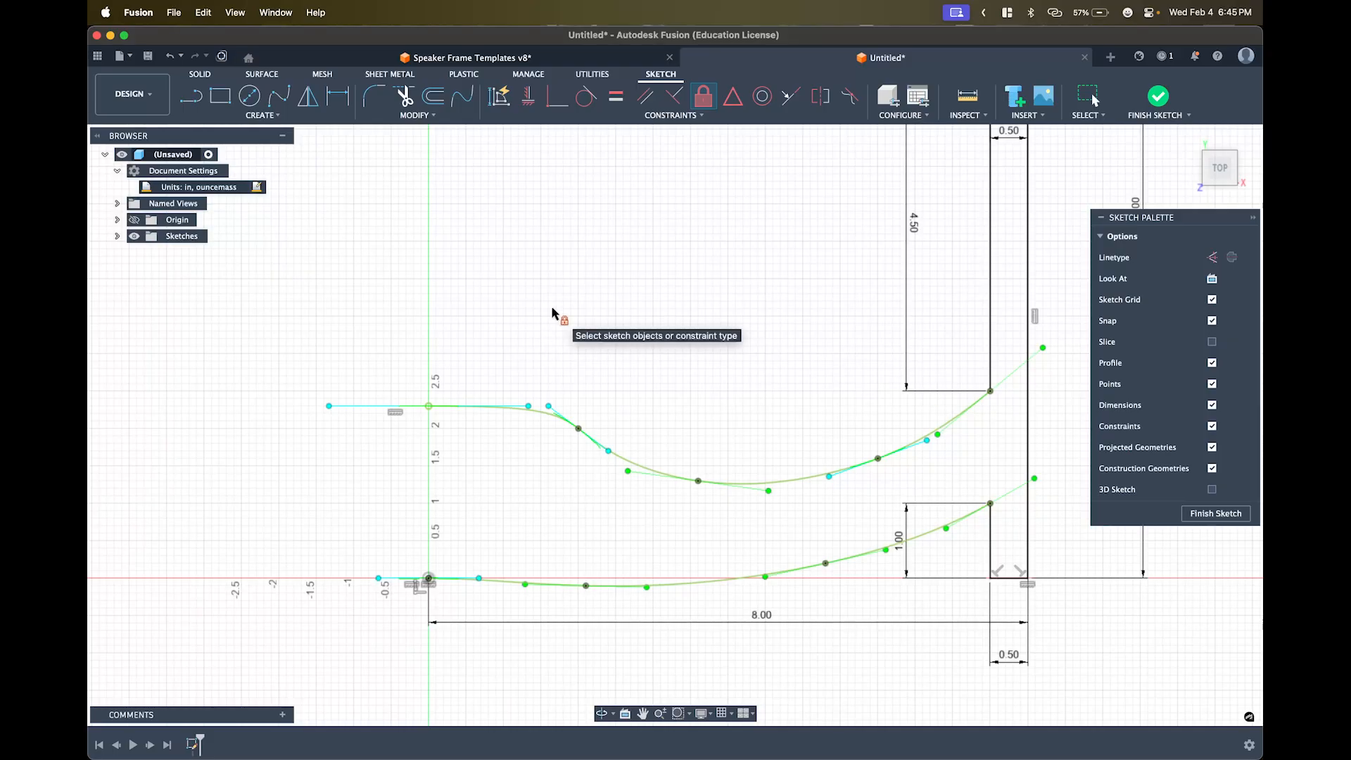
pyautogui.press('l')
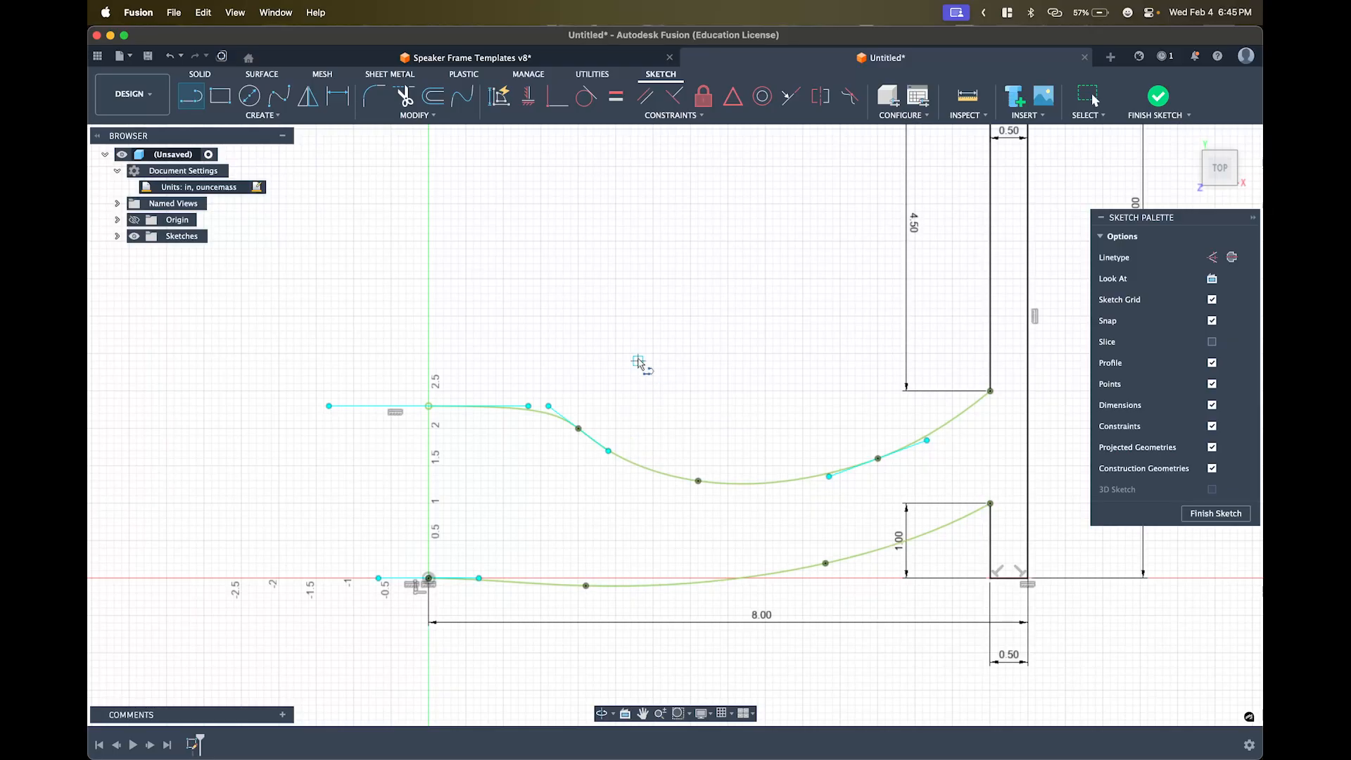
# - Draw a vertical line from the upper spline's left end down to the origin
pyautogui.click(429, 407)
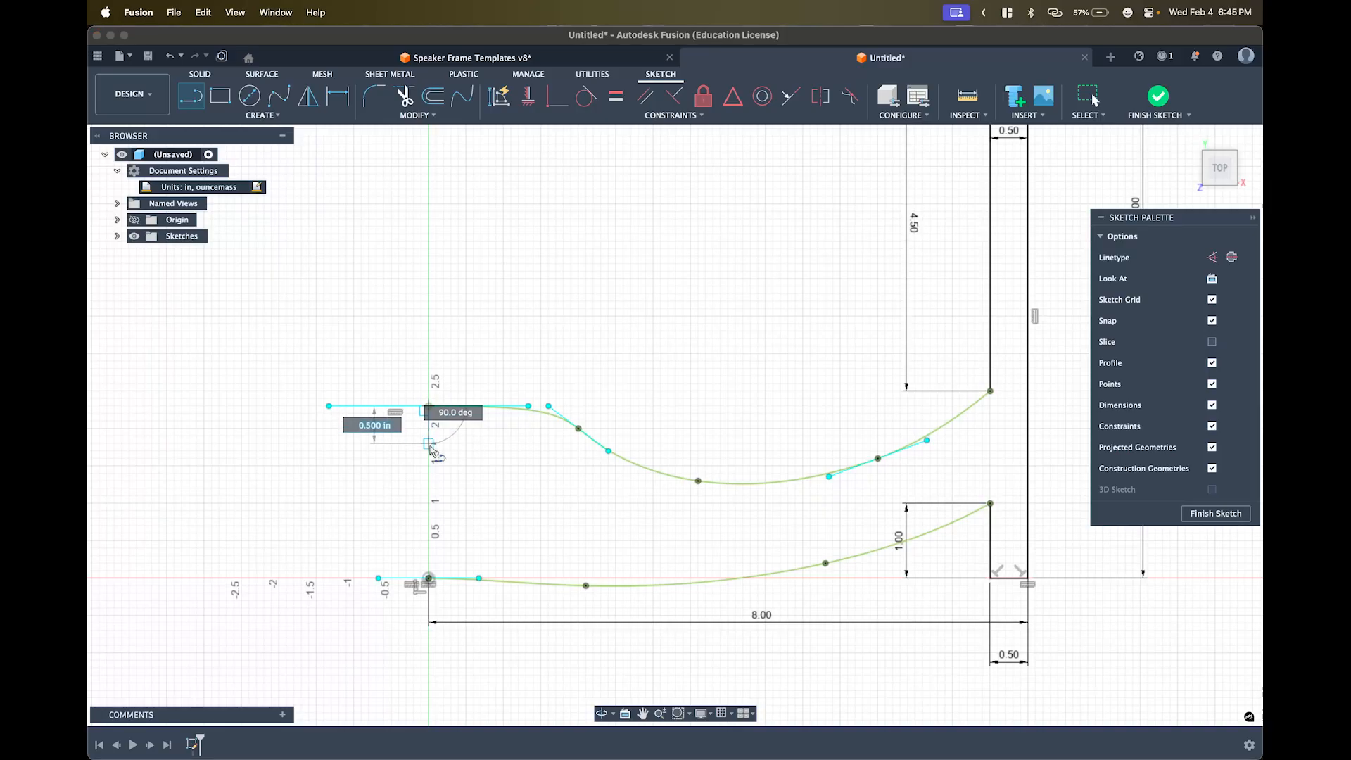
pyautogui.click(428, 578)
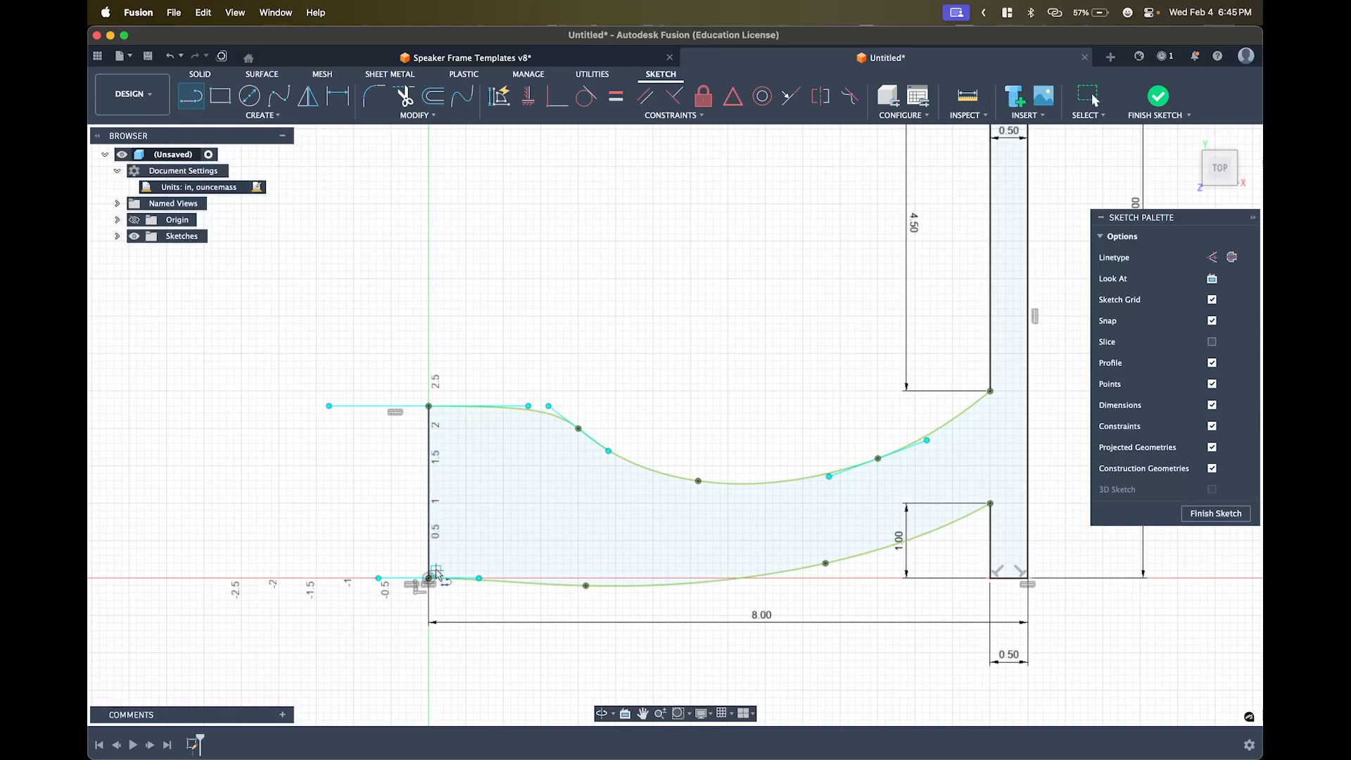
pyautogui.press('Escape')
pyautogui.press('Escape')
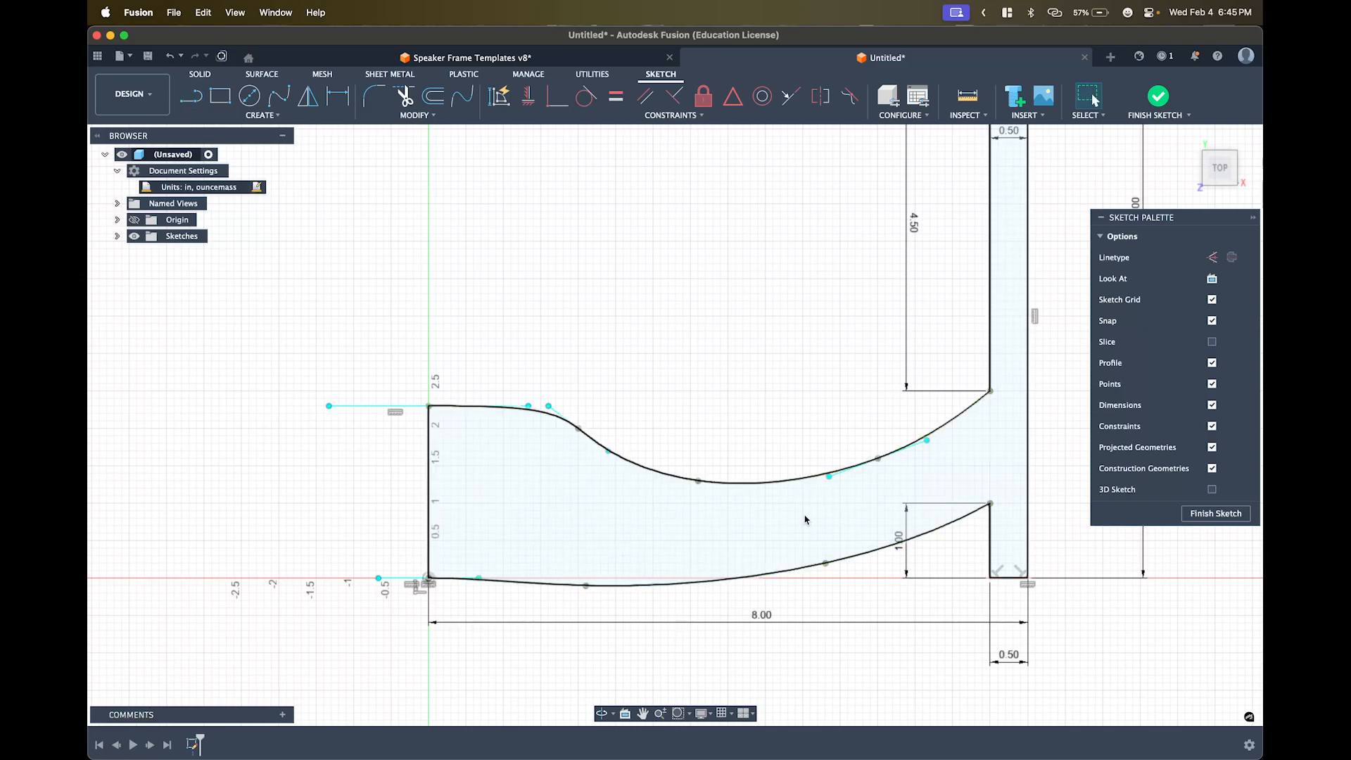
pyautogui.moveTo(693, 520)
pyautogui.mouseDown(button='middle')
pyautogui.moveTo(624, 534)
pyautogui.moveTo(632, 542)
pyautogui.mouseUp(button='middle')
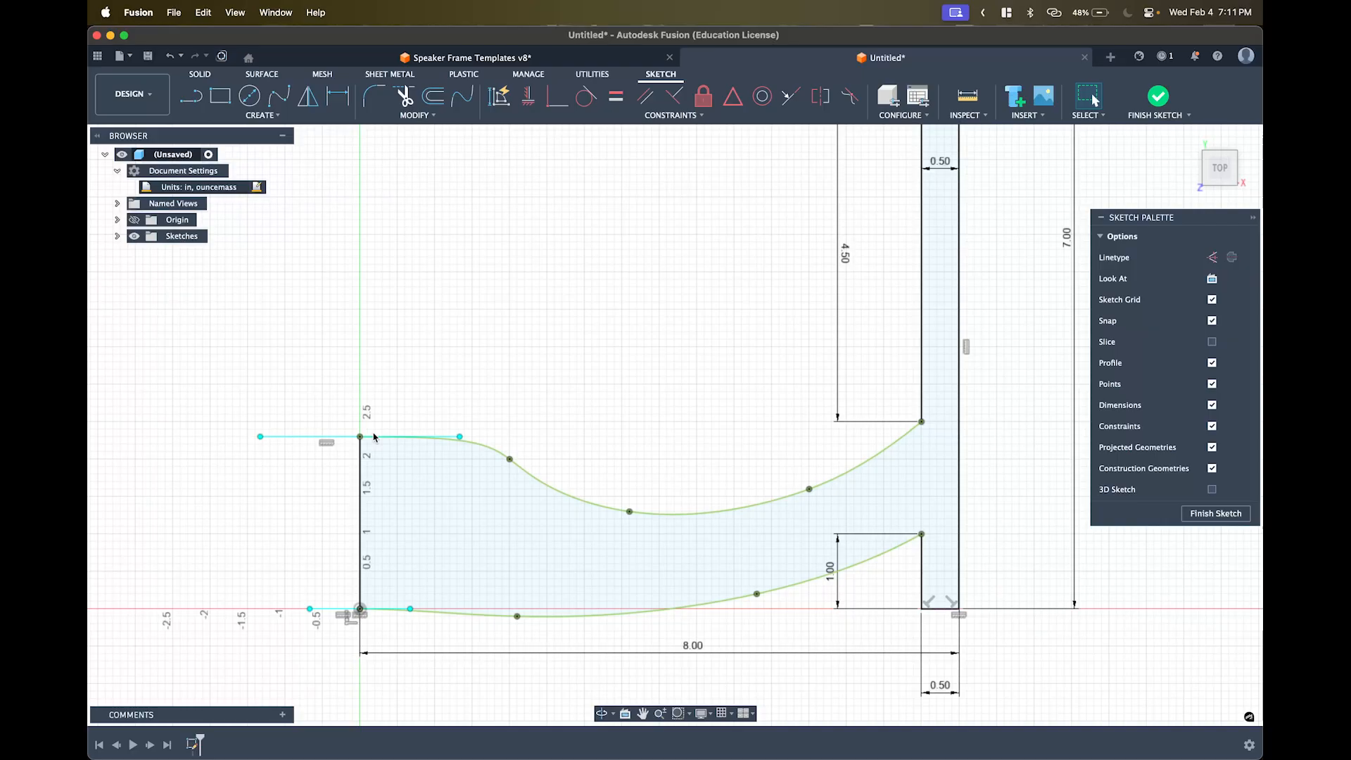
pyautogui.click(480, 447)
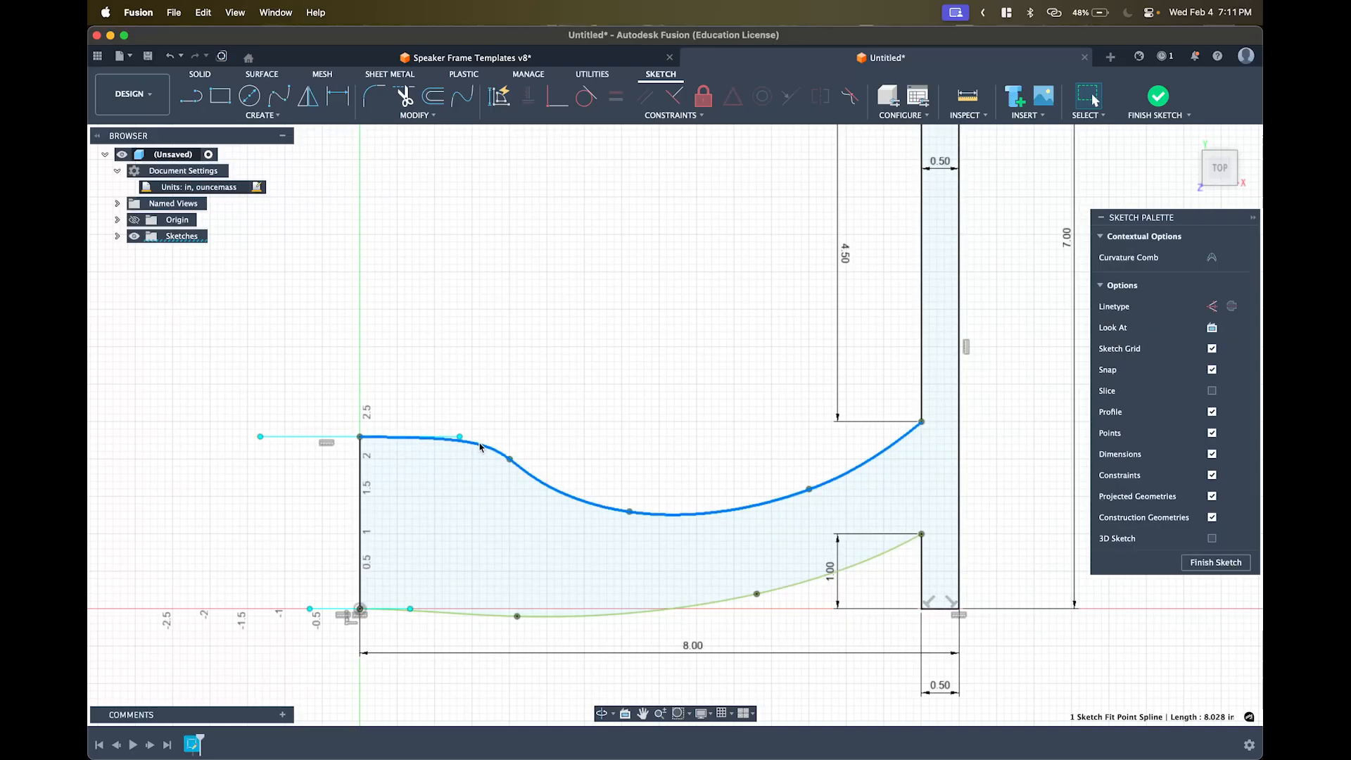
pyautogui.click(476, 386)
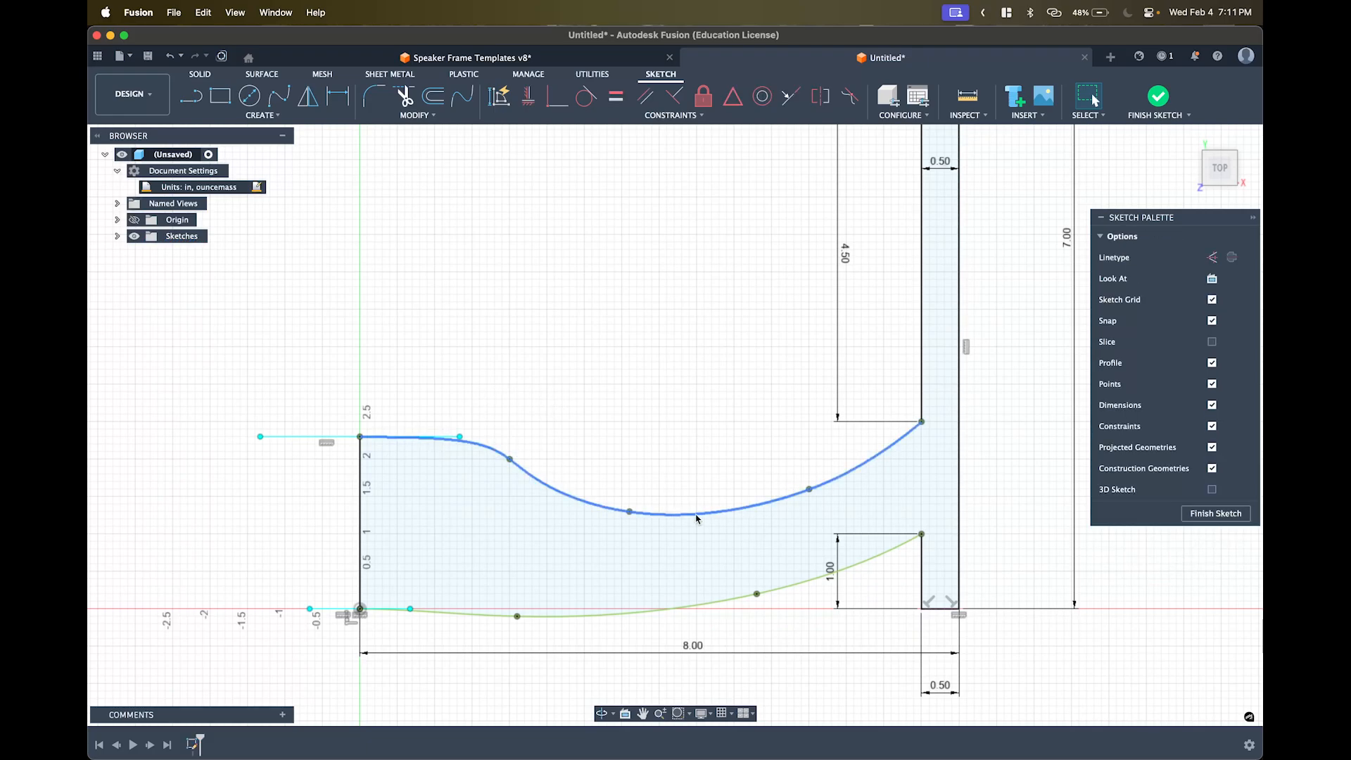
pyautogui.click(564, 493)
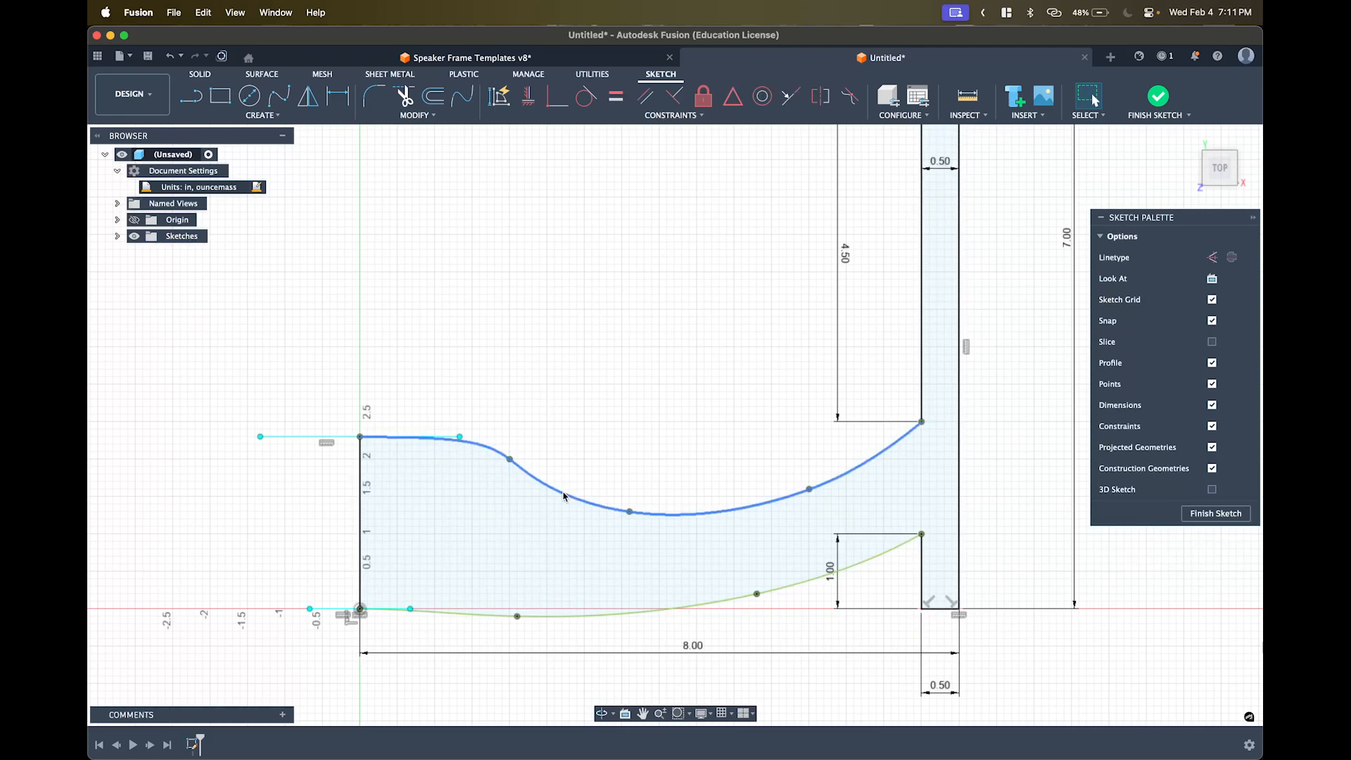
pyautogui.click(703, 95)
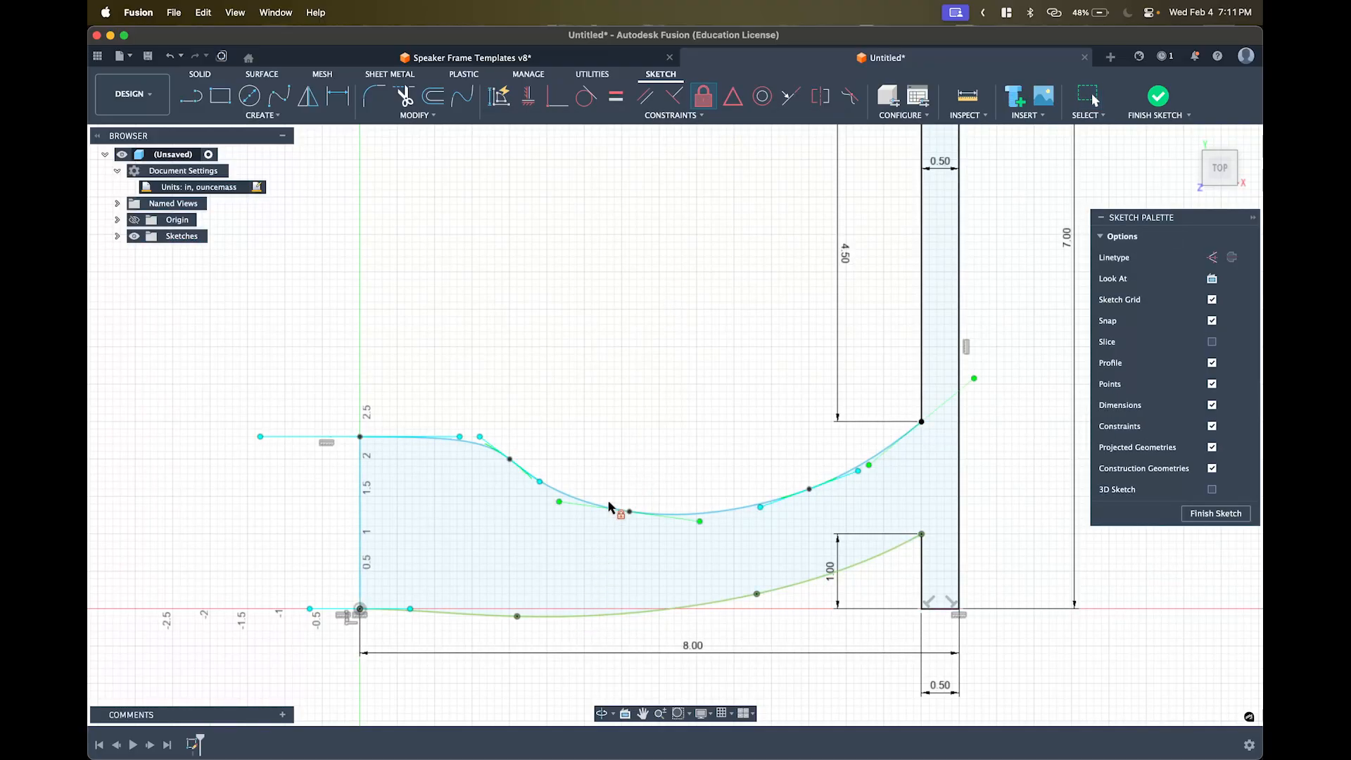
pyautogui.press('Escape')
pyautogui.press('Escape')
pyautogui.press('Escape')
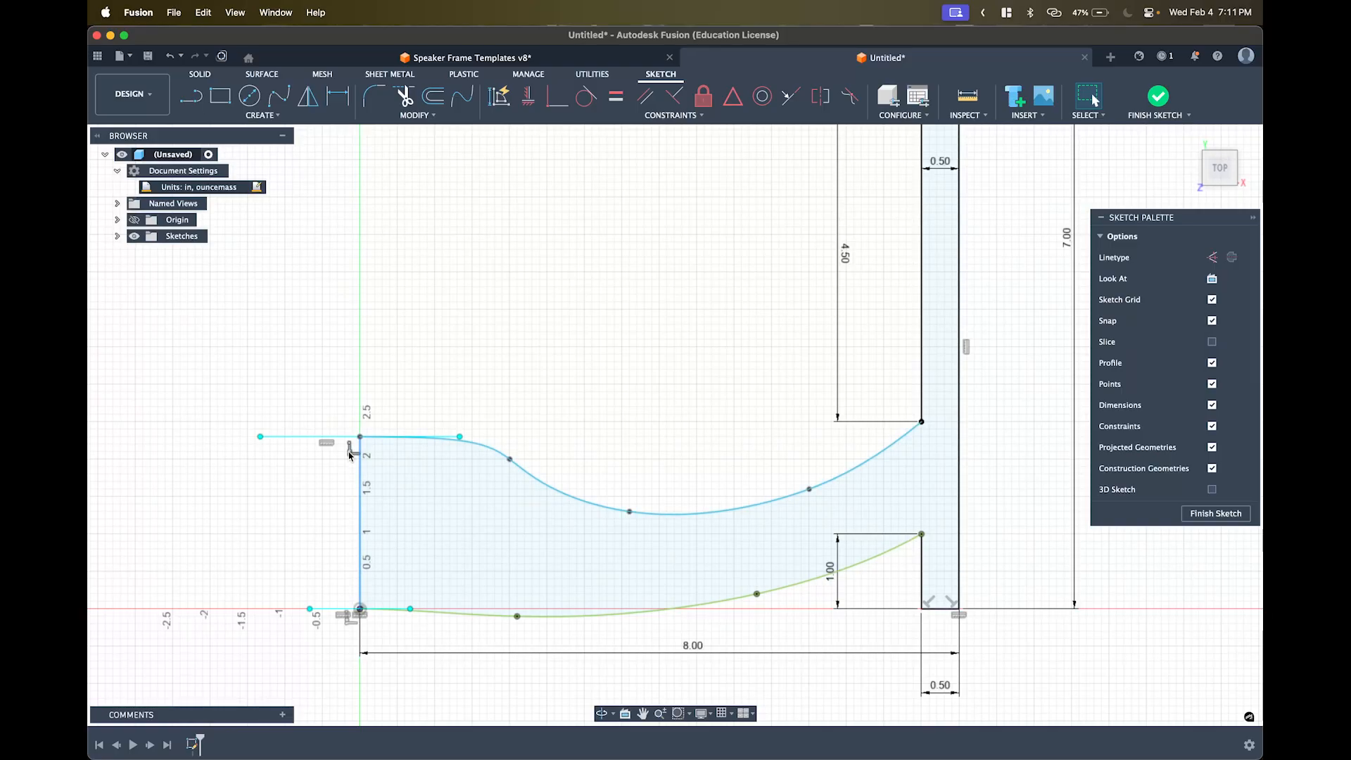
# - Detach and shorten the left edge, and lower the upper curve's start point to height 2
pyautogui.press('BackSpace')
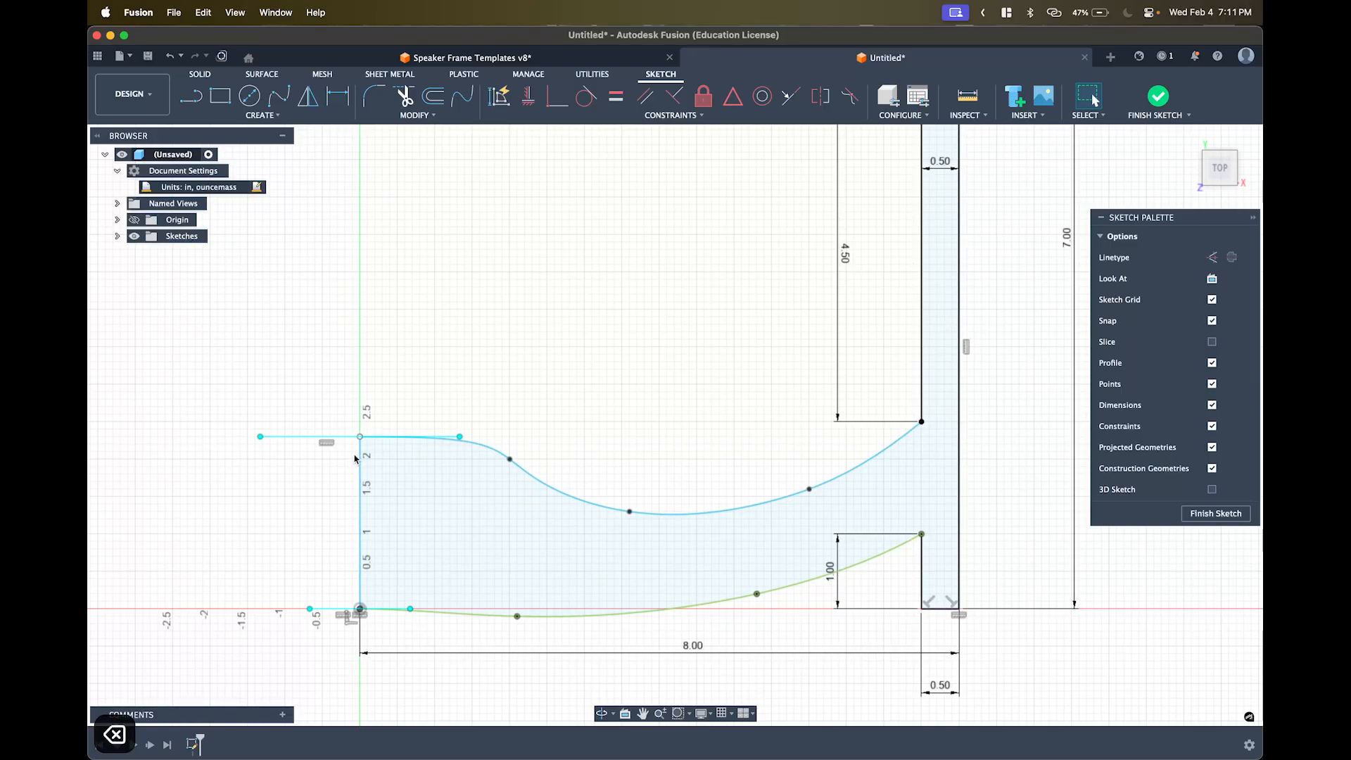
pyautogui.moveTo(359, 437); pyautogui.dragTo(408, 431)
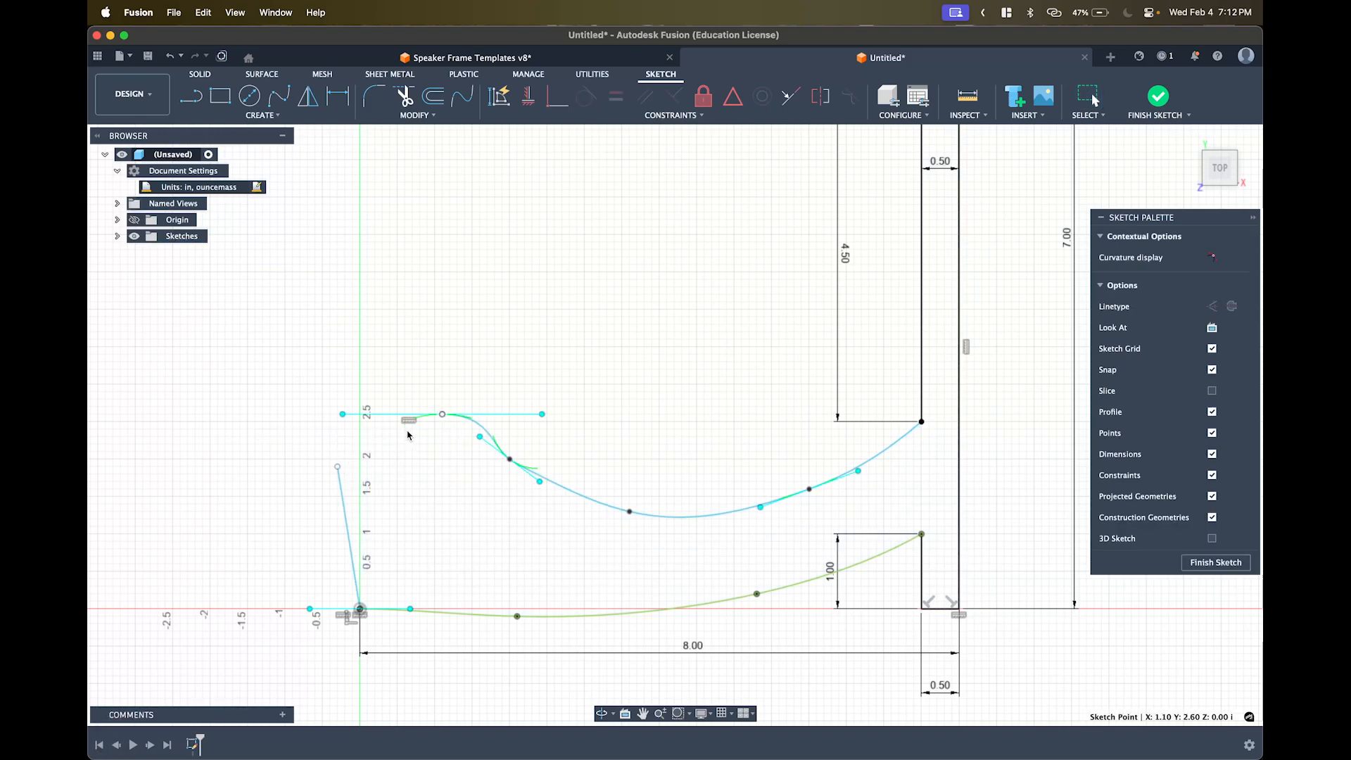
pyautogui.moveTo(339, 470); pyautogui.dragTo(360, 451)
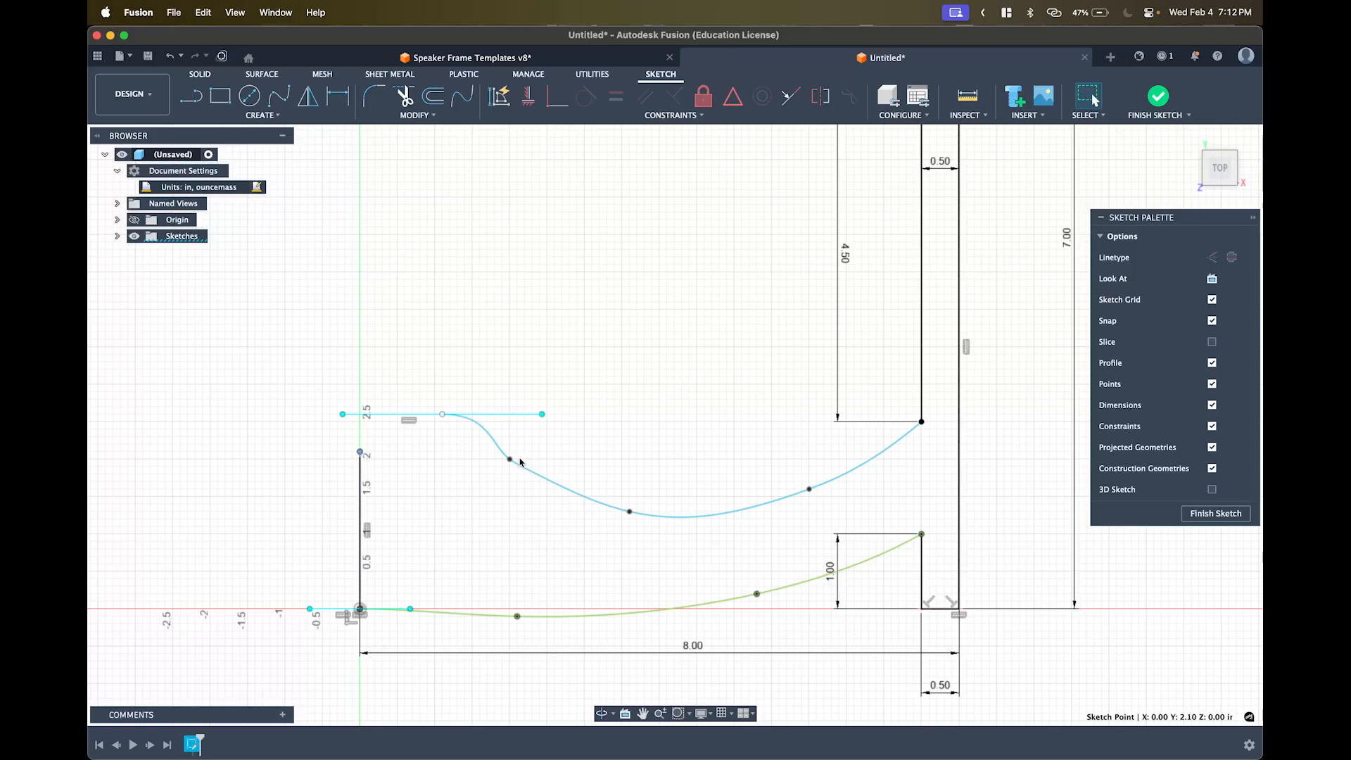
pyautogui.moveTo(510, 459); pyautogui.dragTo(555, 459)
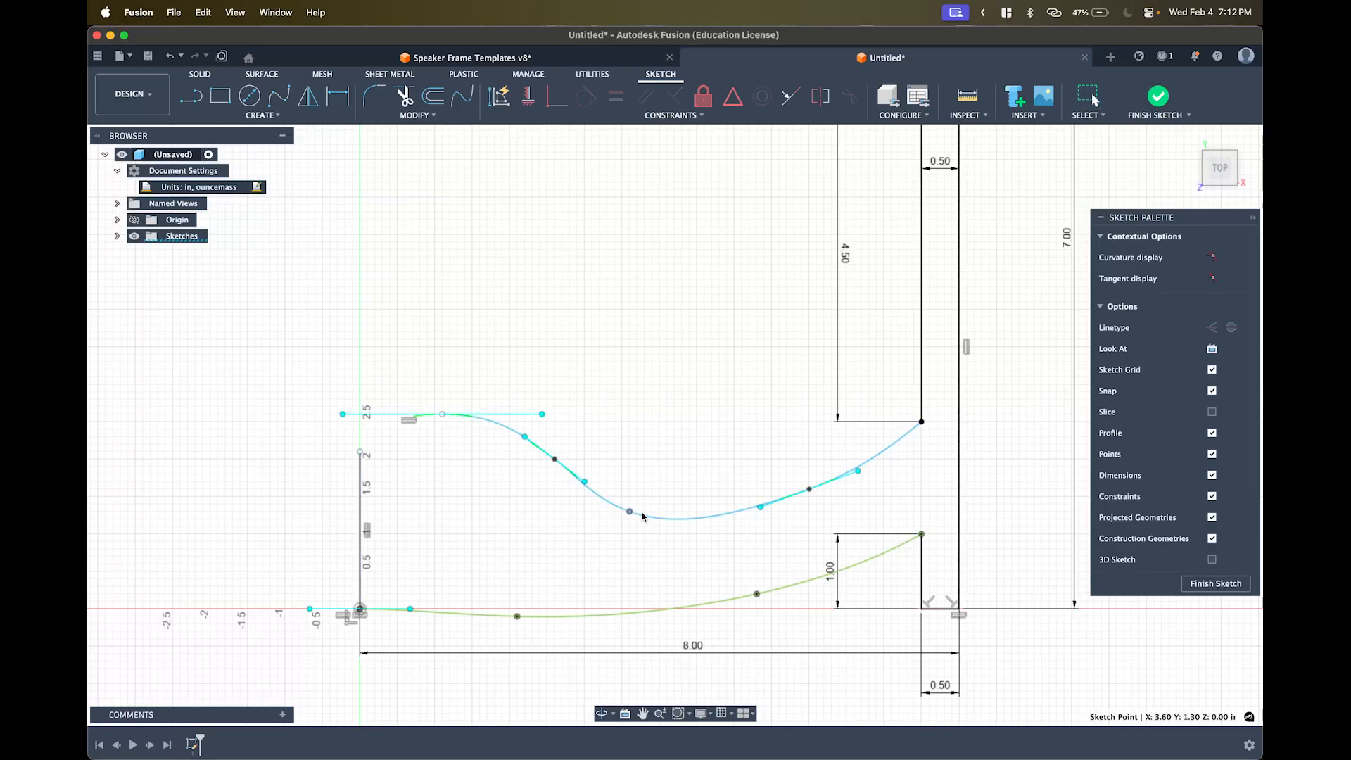
pyautogui.moveTo(642, 516); pyautogui.dragTo(686, 516)
pyautogui.moveTo(448, 417); pyautogui.dragTo(450, 445)
pyautogui.moveTo(554, 458); pyautogui.dragTo(587, 485)
pyautogui.moveTo(450, 445); pyautogui.dragTo(486, 459)
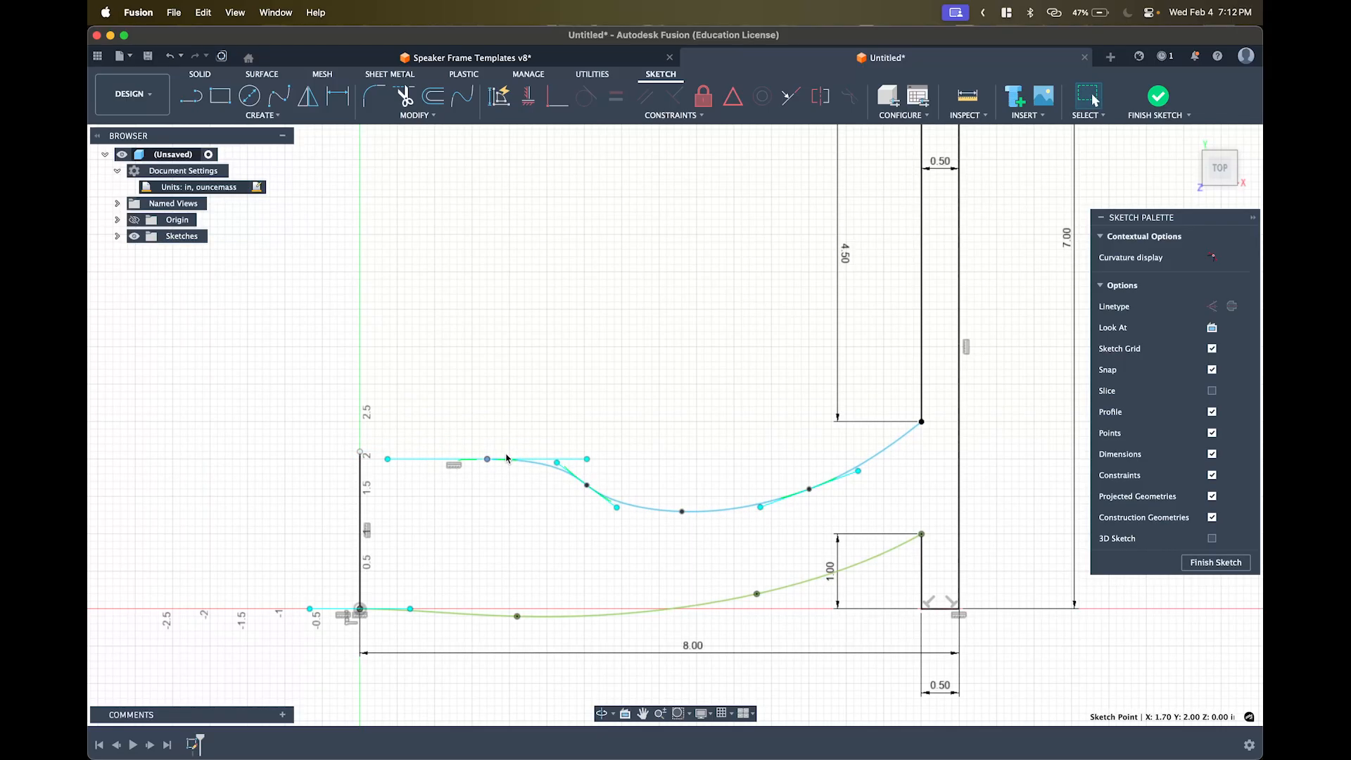
pyautogui.click(486, 507)
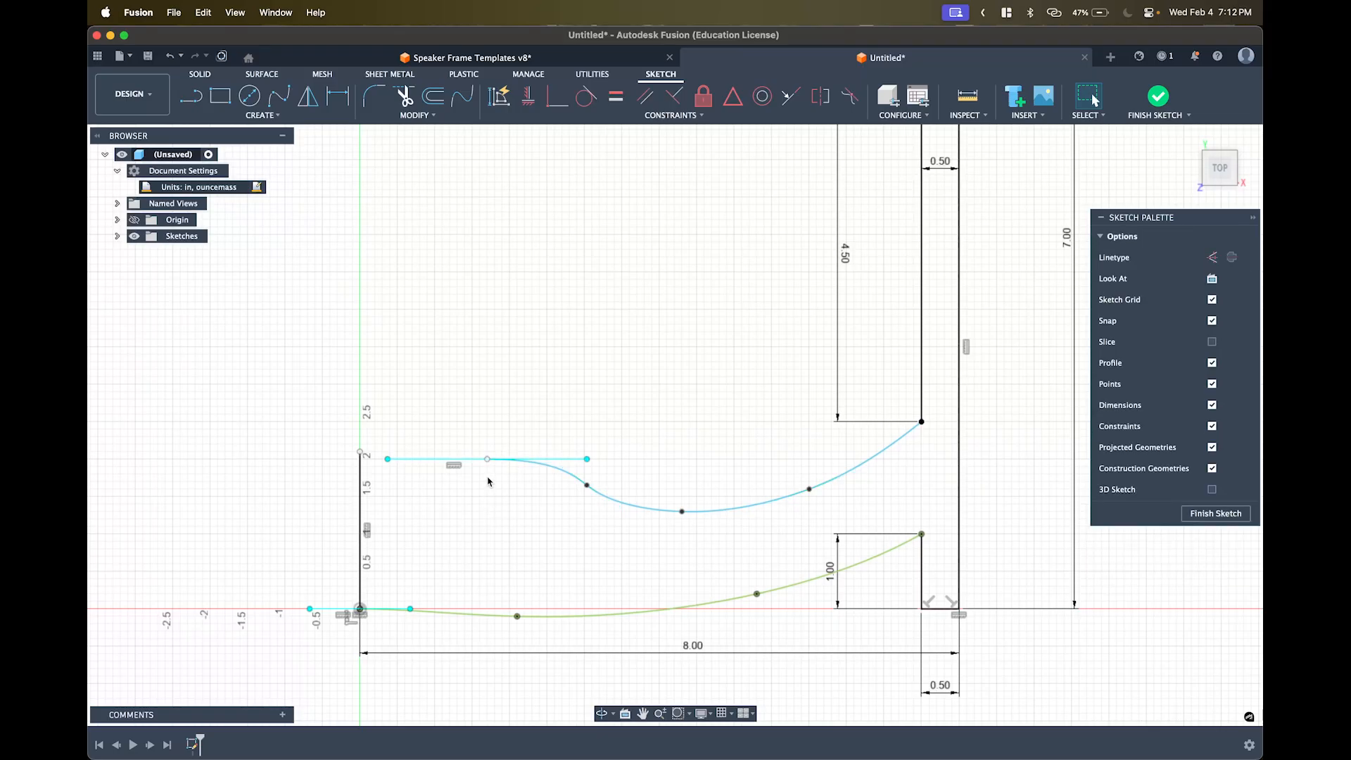
# - Join the curve's start to the left edge's top with a horizontal 1.703 in line
pyautogui.press('l')
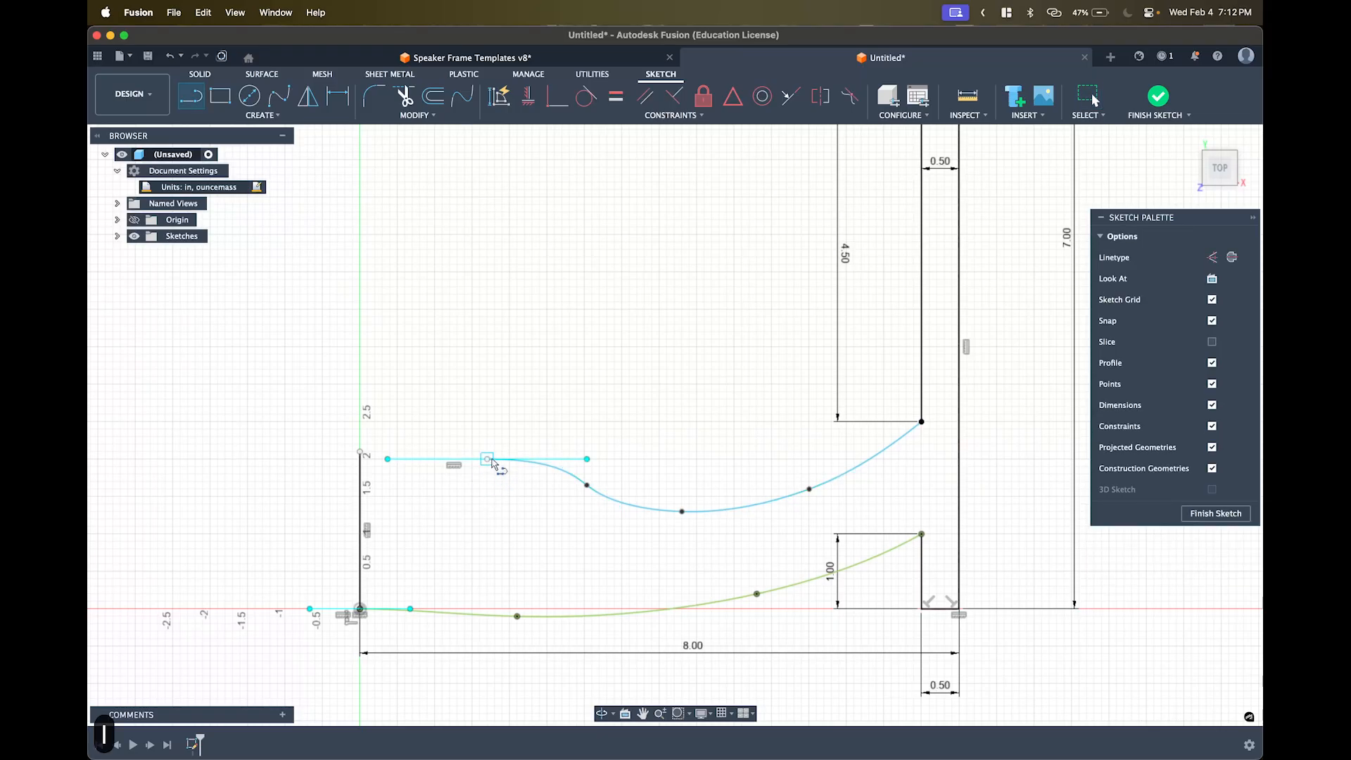
pyautogui.click(489, 460)
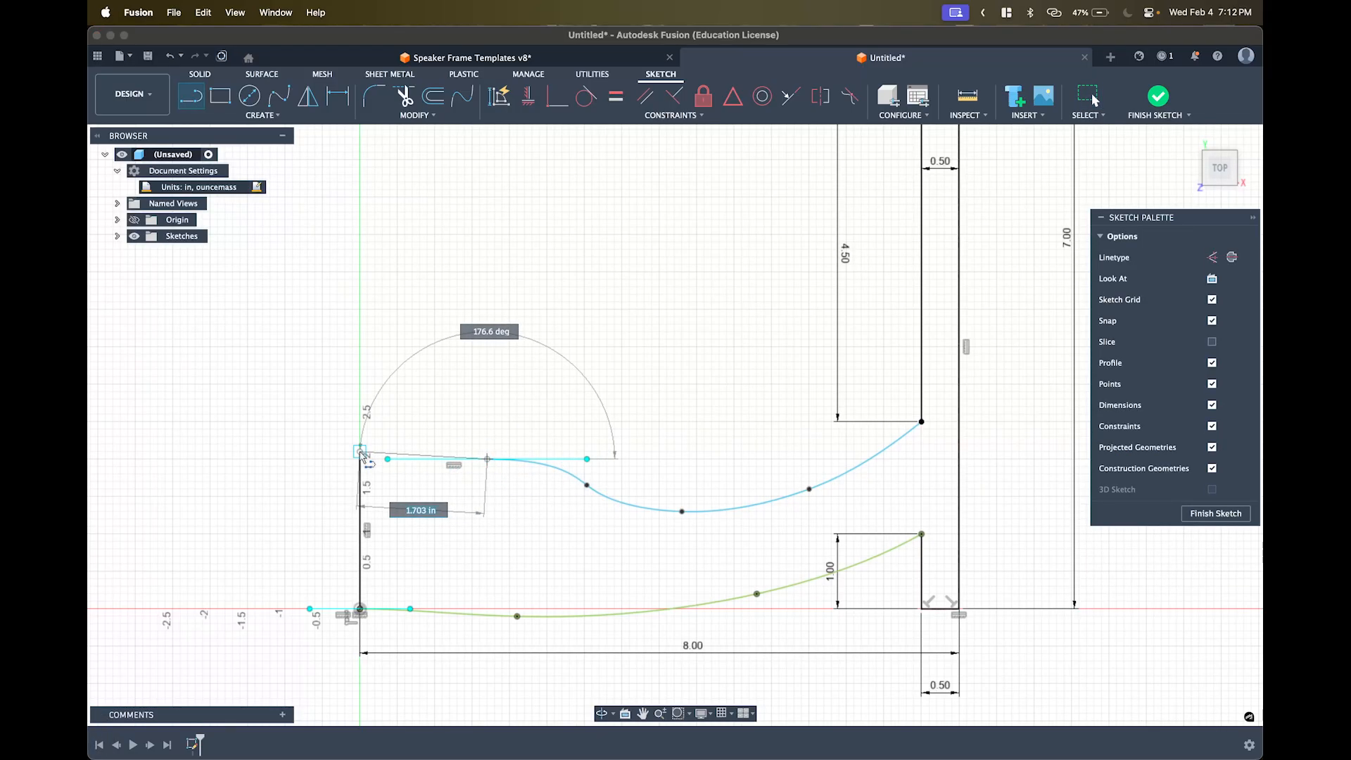
pyautogui.click(360, 452)
pyautogui.press('Escape')
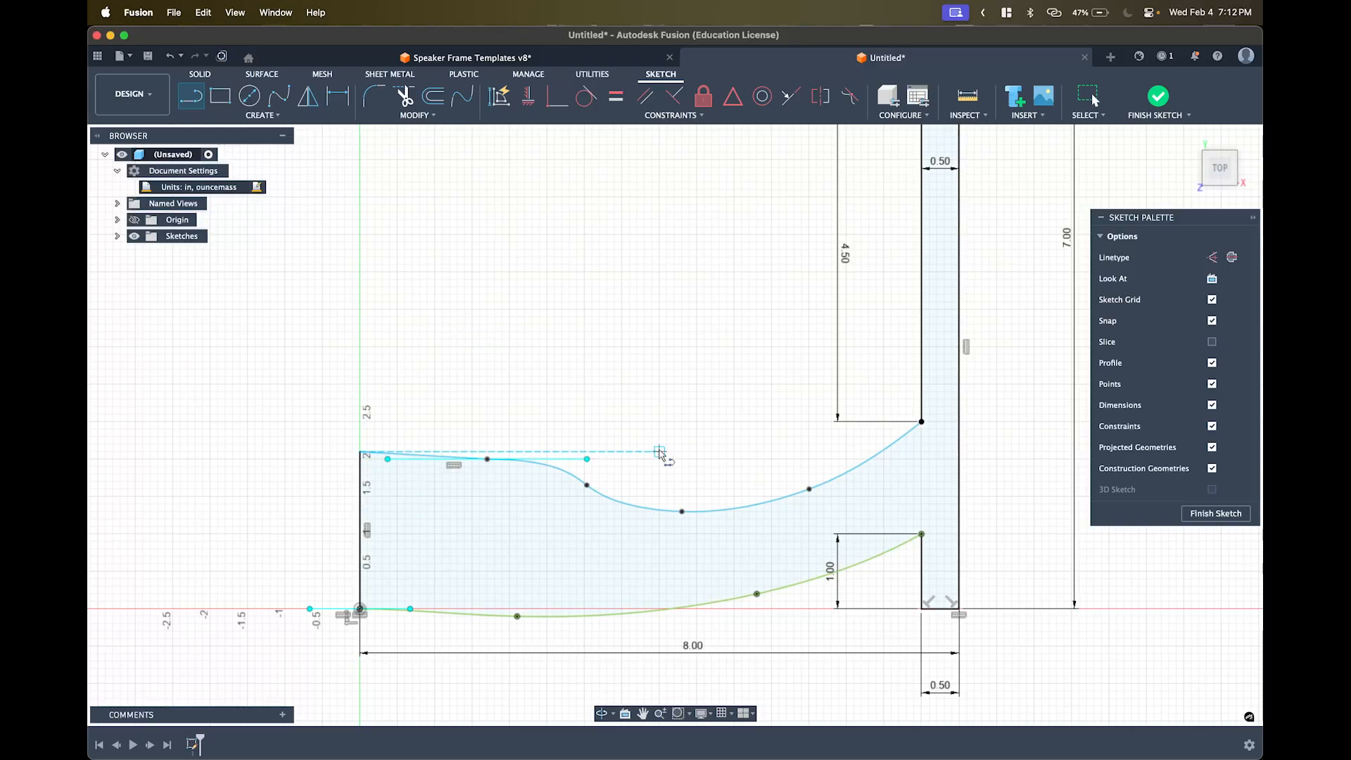
pyautogui.press('Escape')
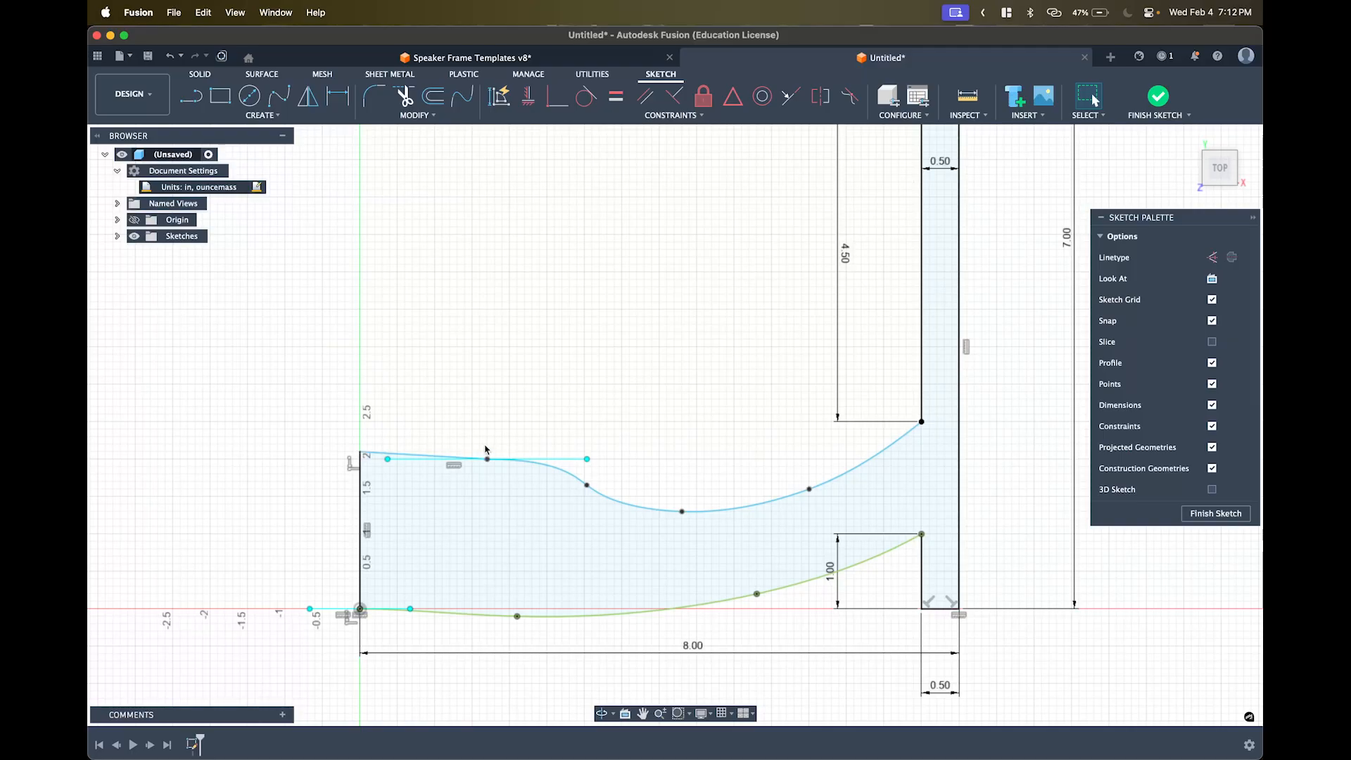
pyautogui.click(409, 458)
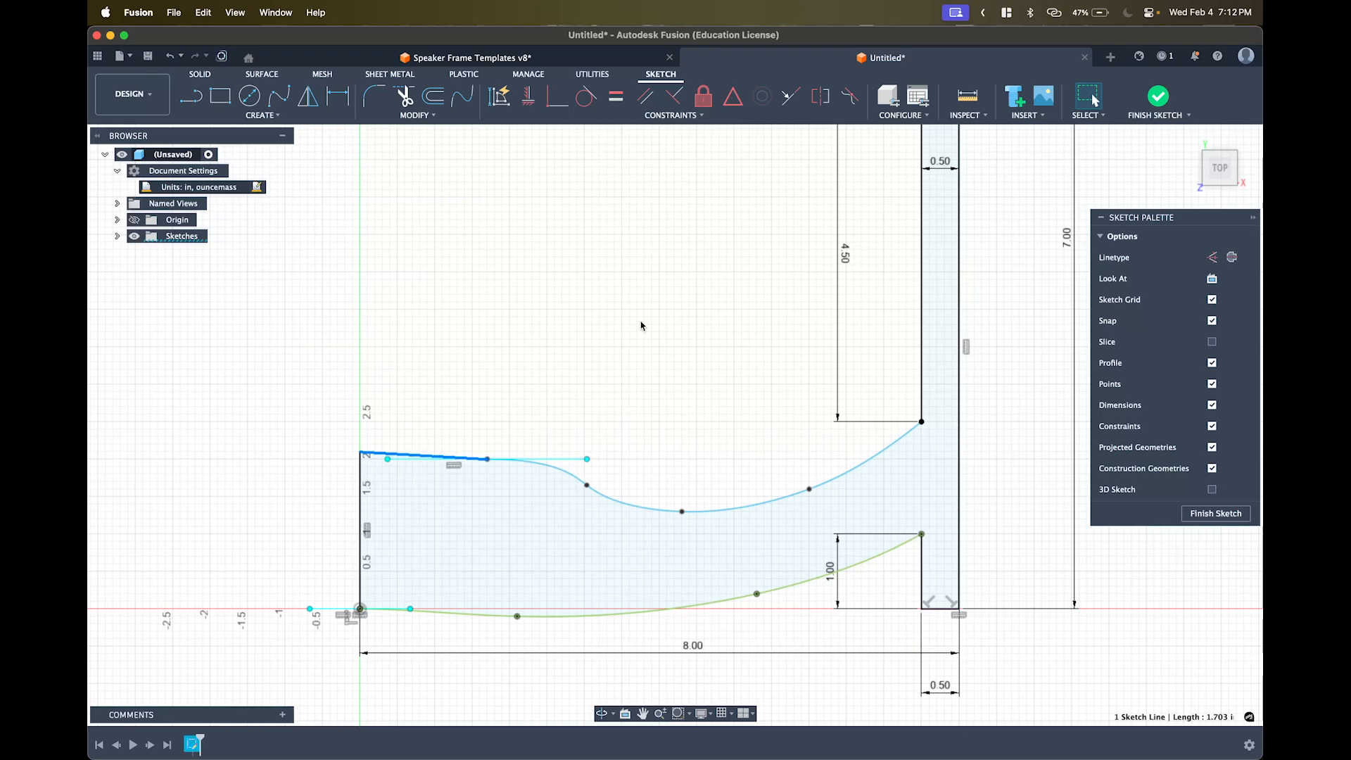
pyautogui.click(529, 93)
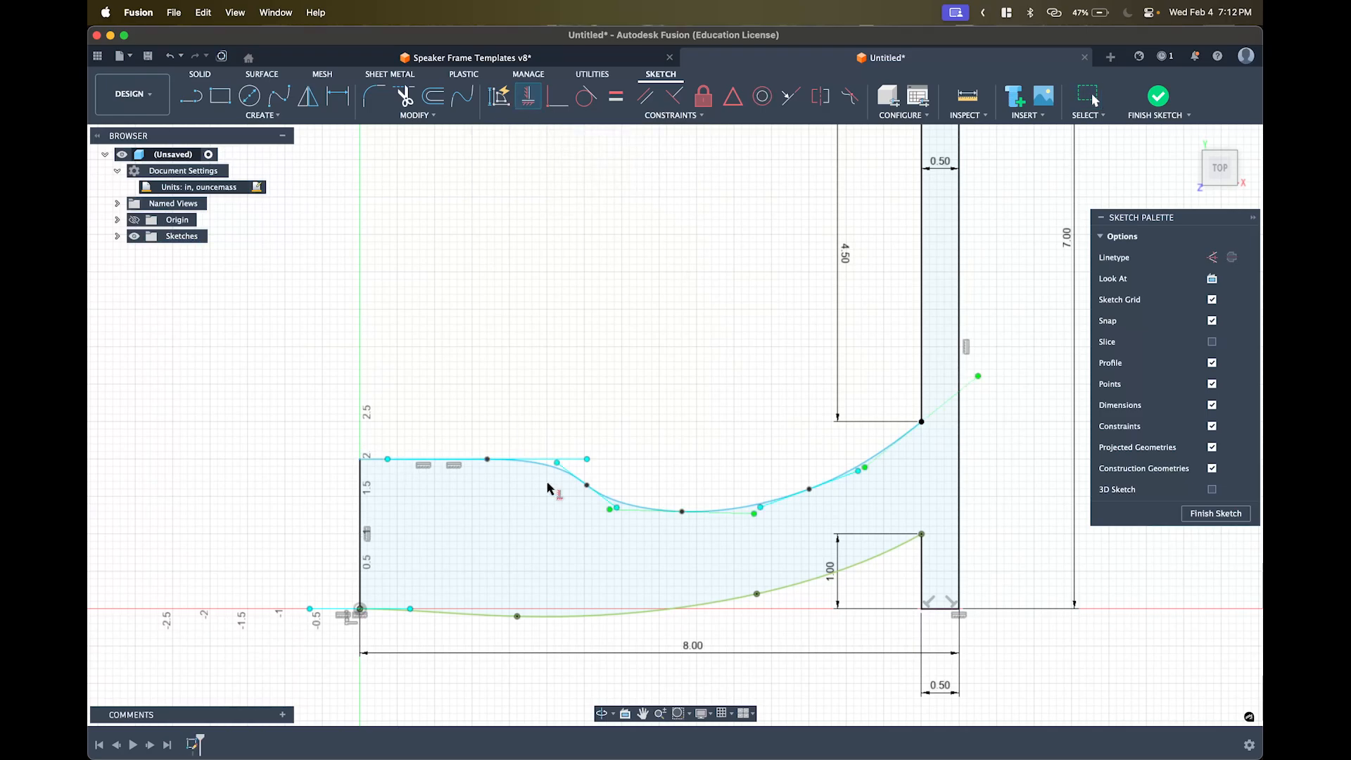
pyautogui.press('Escape')
pyautogui.press('Escape')
pyautogui.press('Escape')
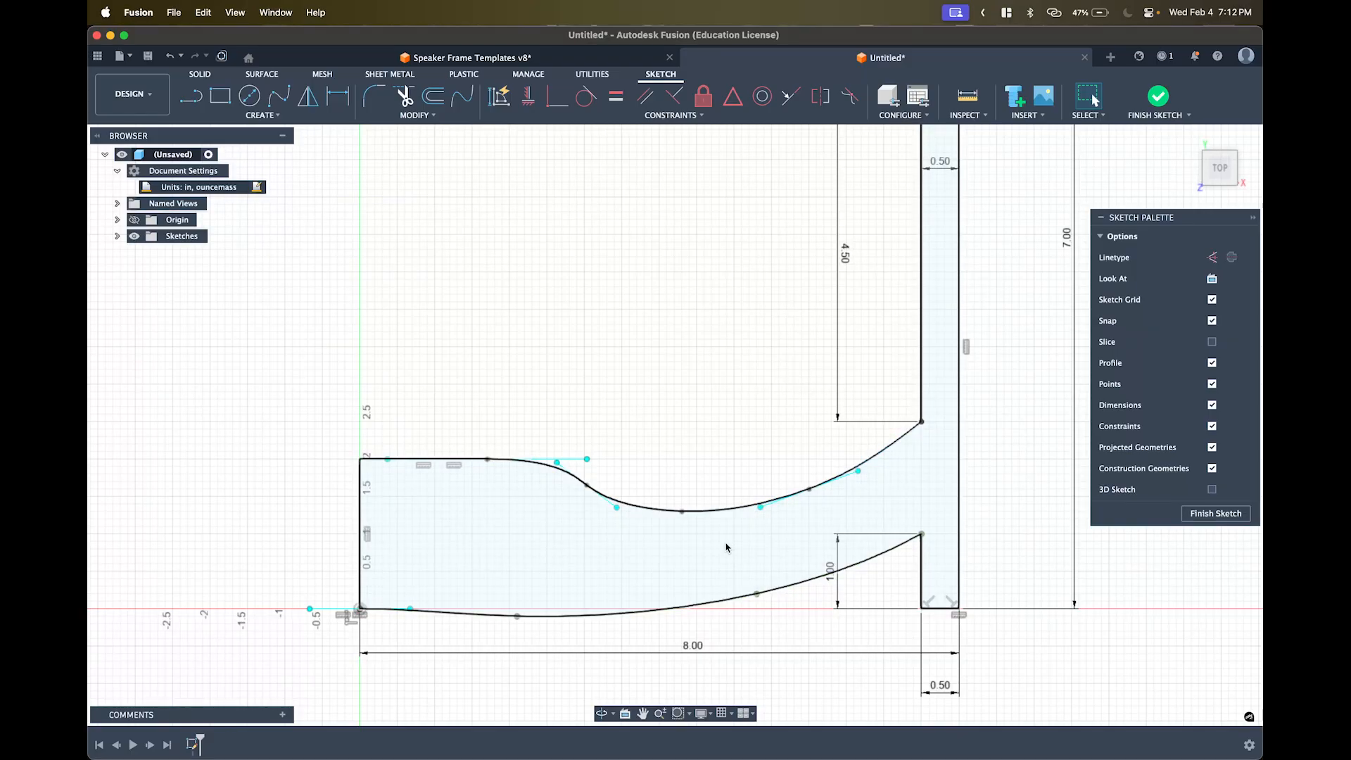
pyautogui.click(716, 511)
pyautogui.click(725, 516)
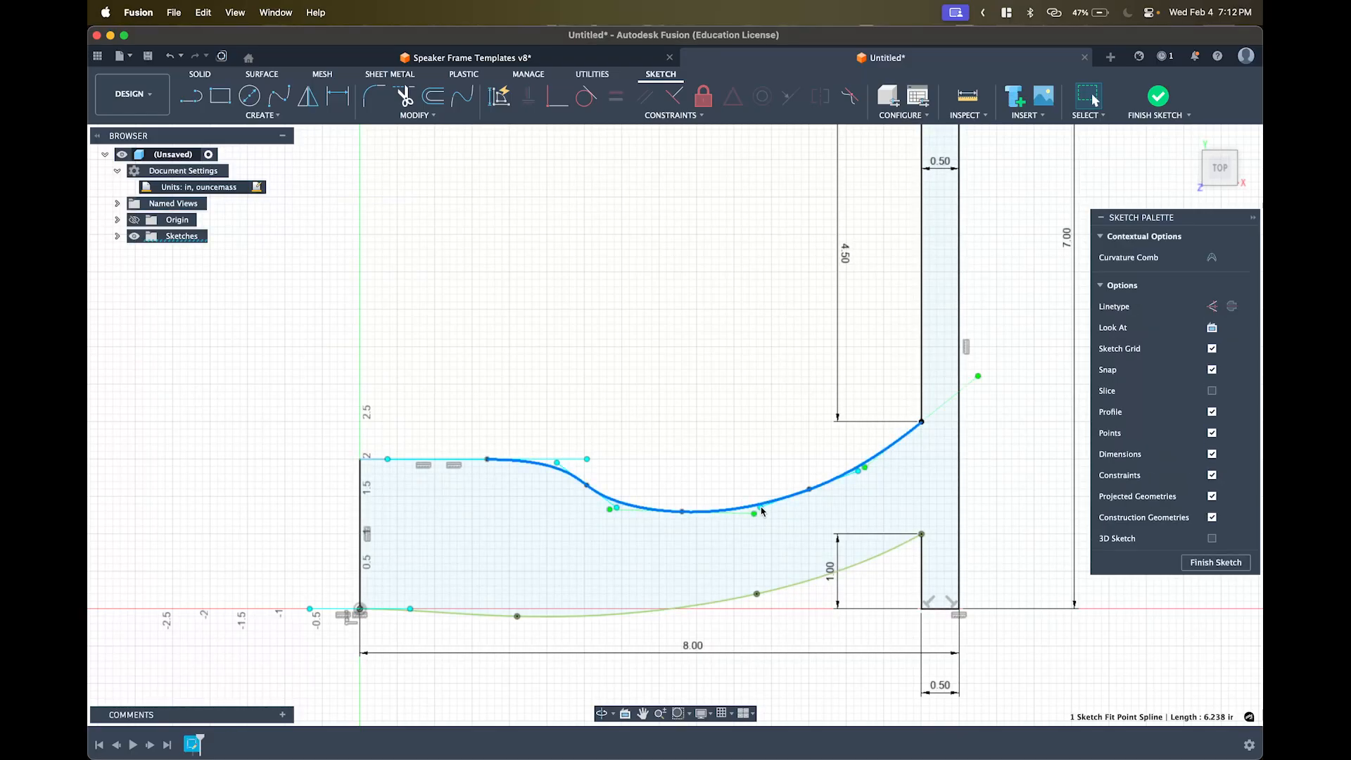
pyautogui.click(377, 460)
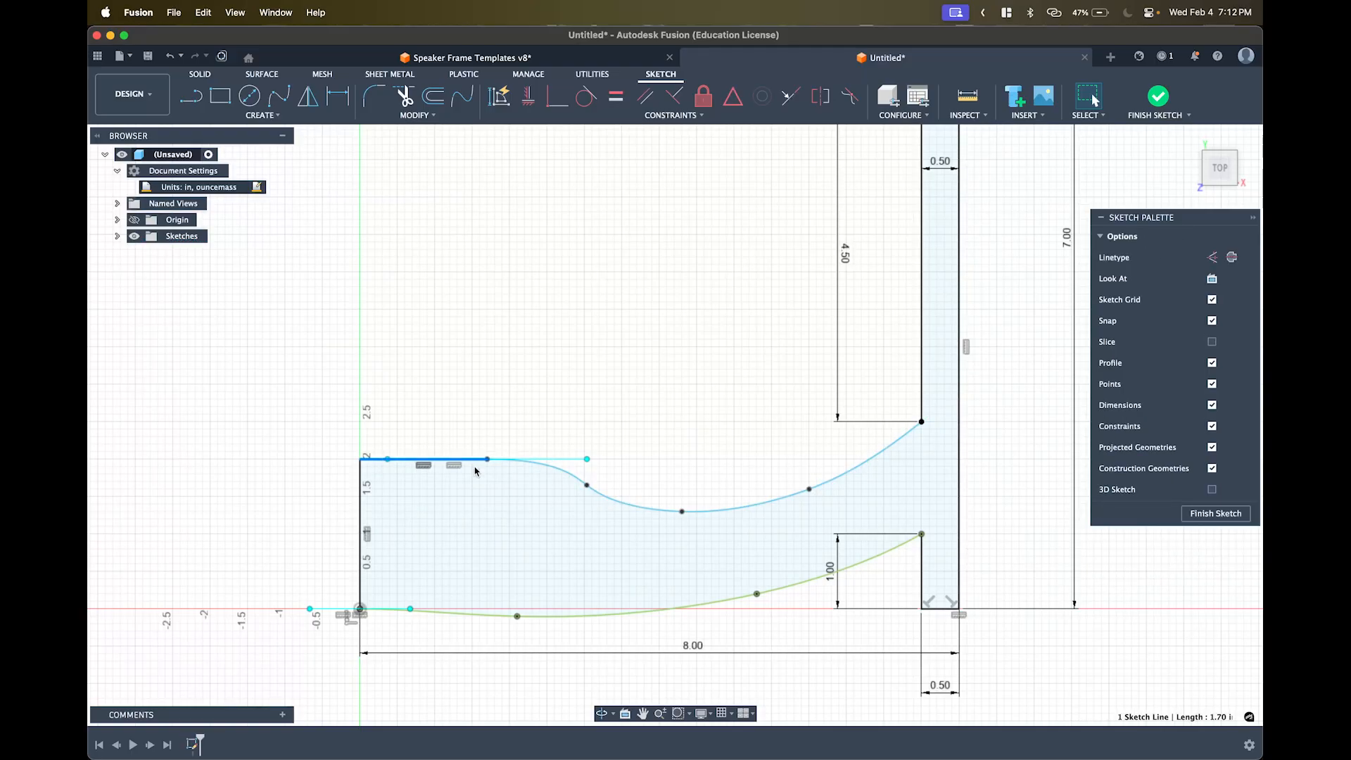
pyautogui.keyDown('shift'); pyautogui.click(747, 508); pyautogui.keyUp('shift')
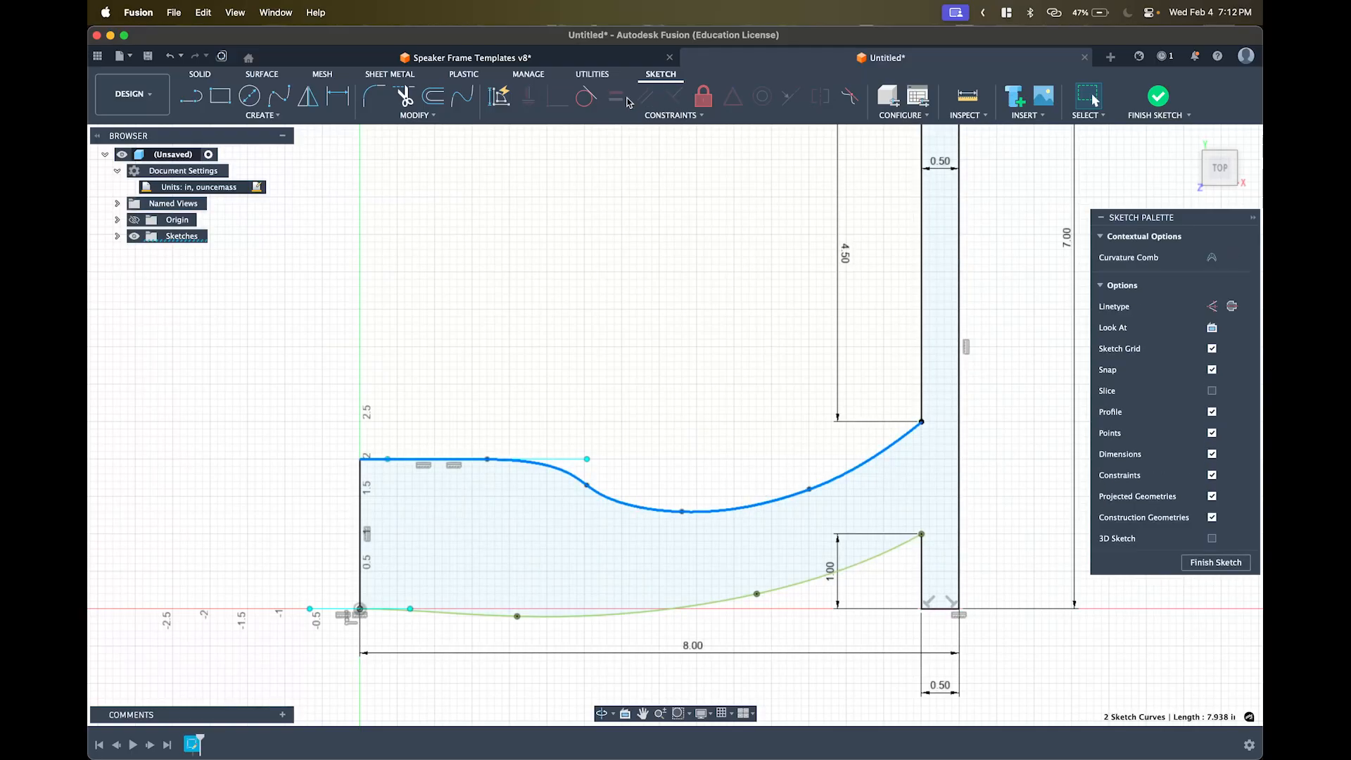
pyautogui.click(706, 97)
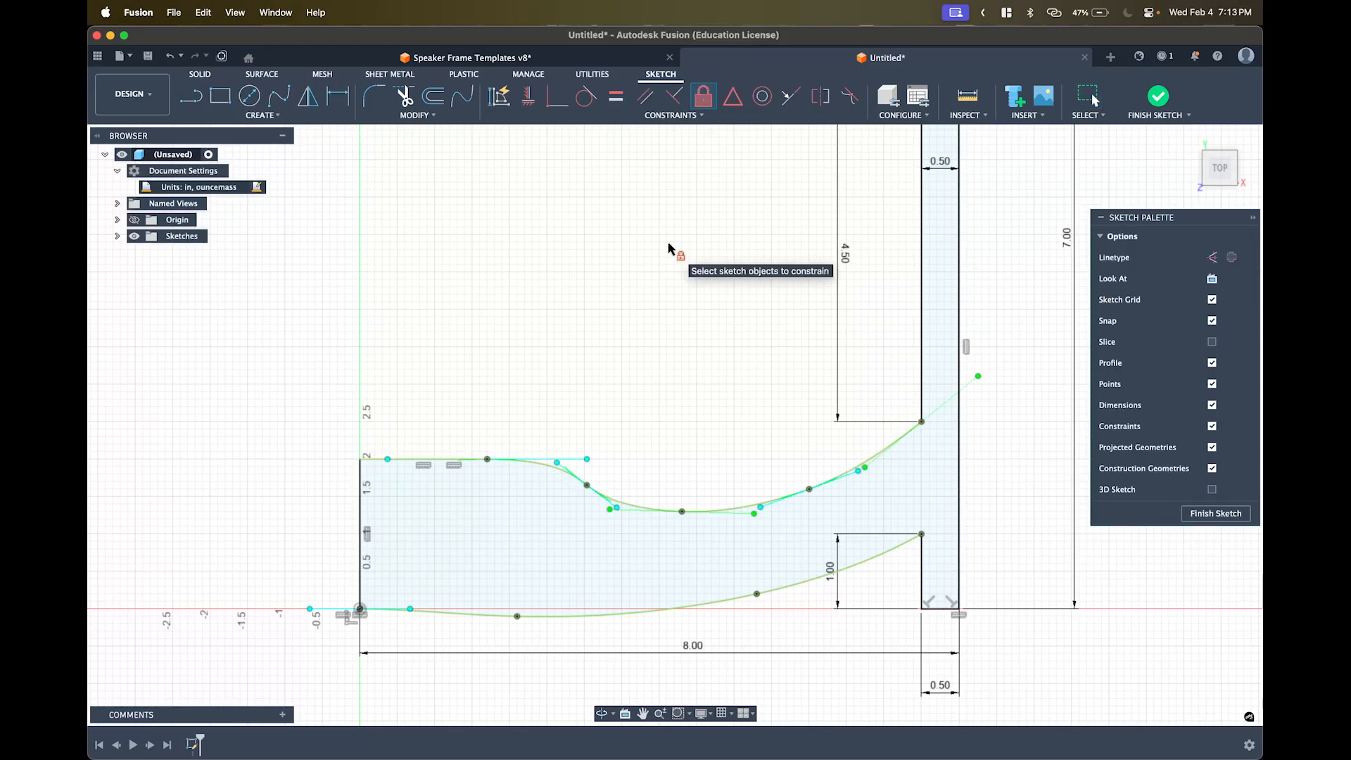
pyautogui.press('super+z')
pyautogui.press('super+z')
pyautogui.press('super+z')
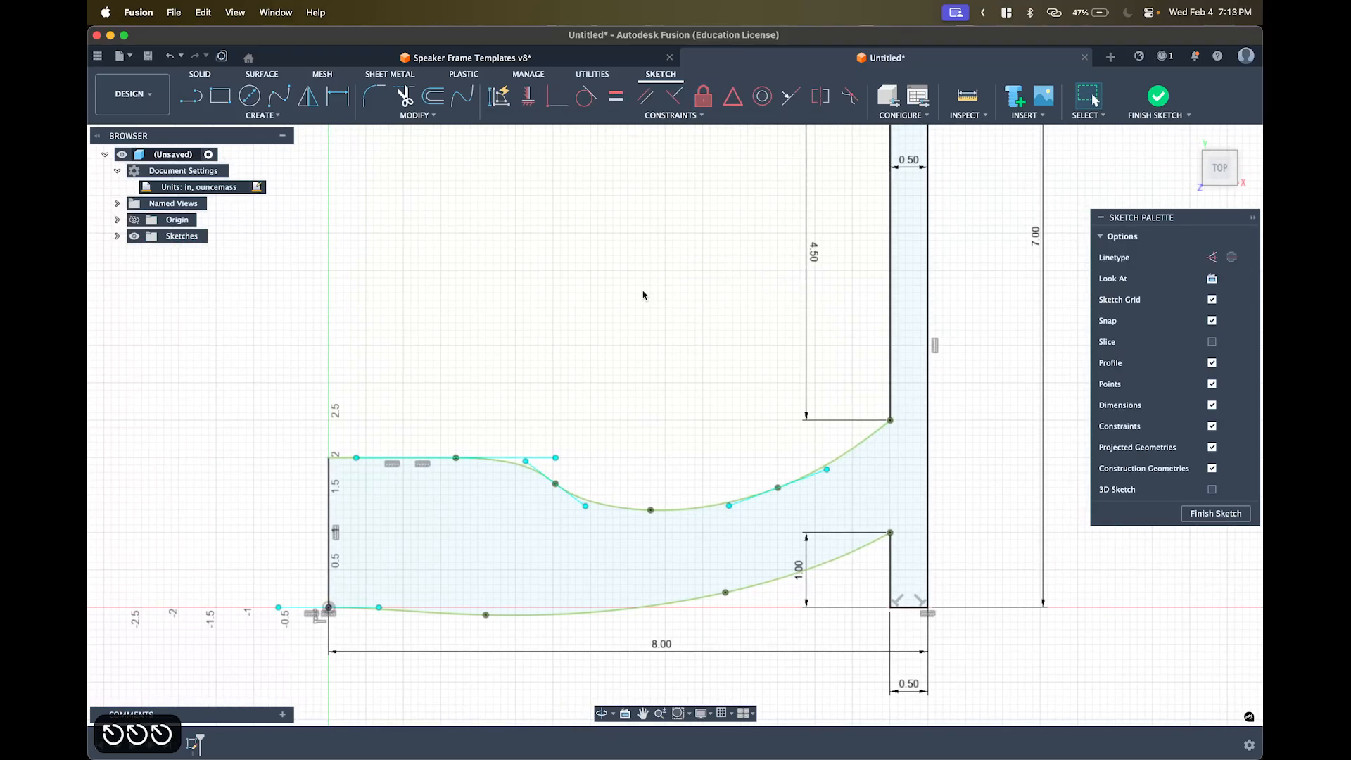
pyautogui.scroll(-2, 642, 295)
pyautogui.press('super+z')
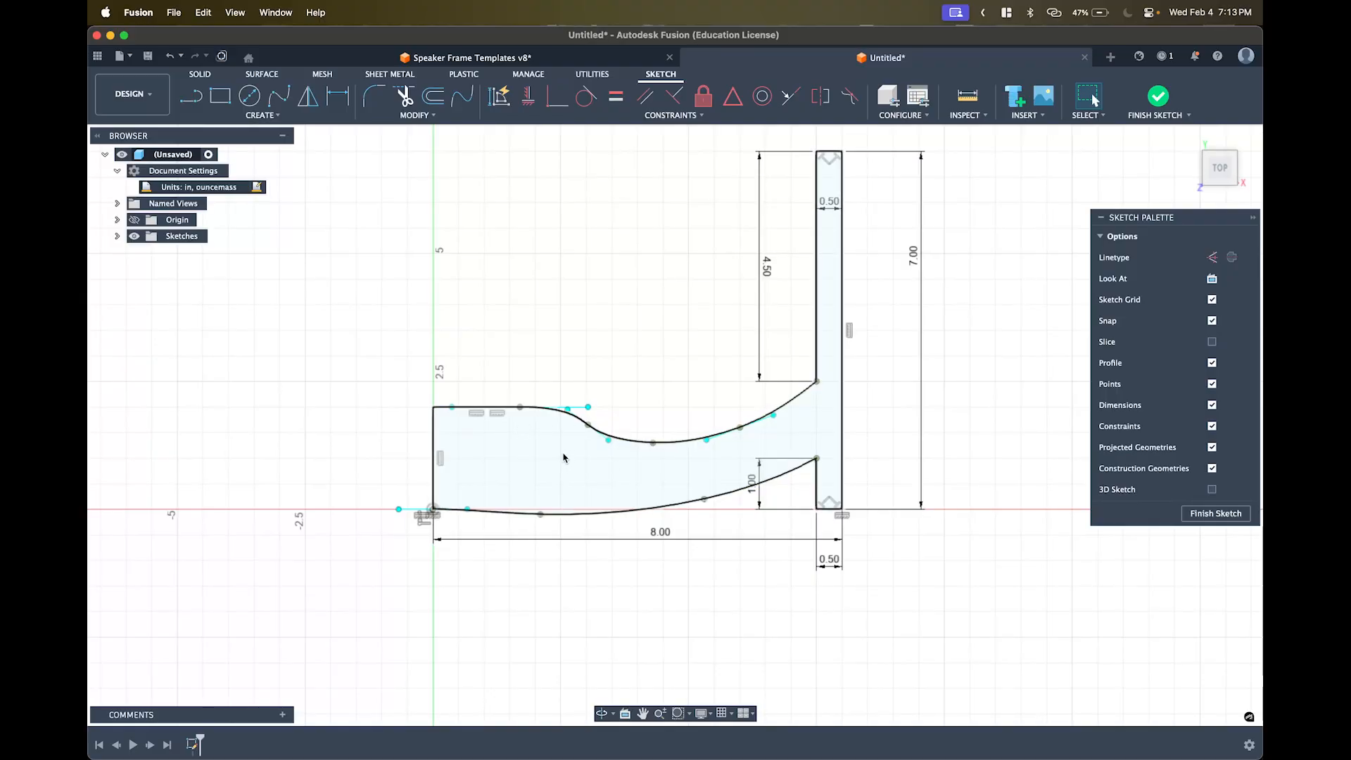
# - Delete the horizontal connecting line, then start a replacement line and cancel it
pyautogui.scroll(5, 524, 434)
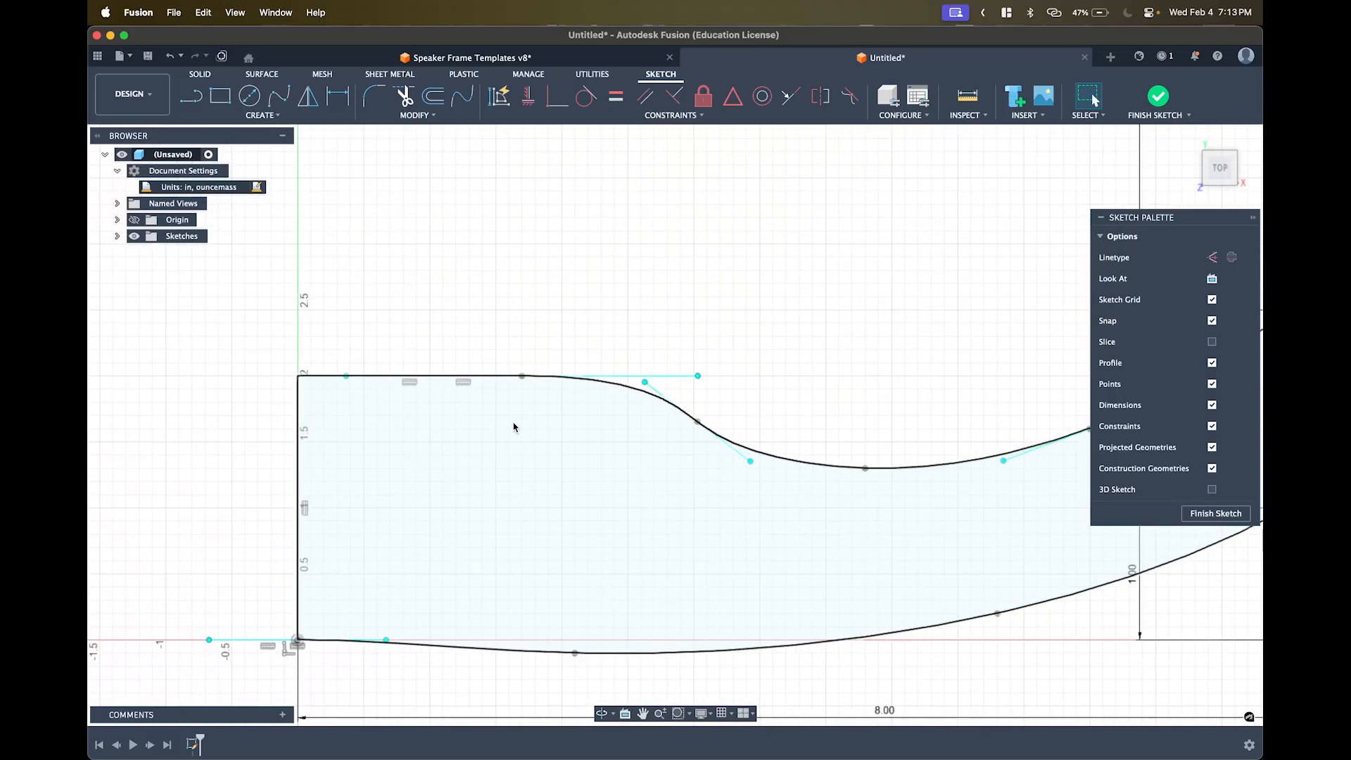
pyautogui.click(478, 376)
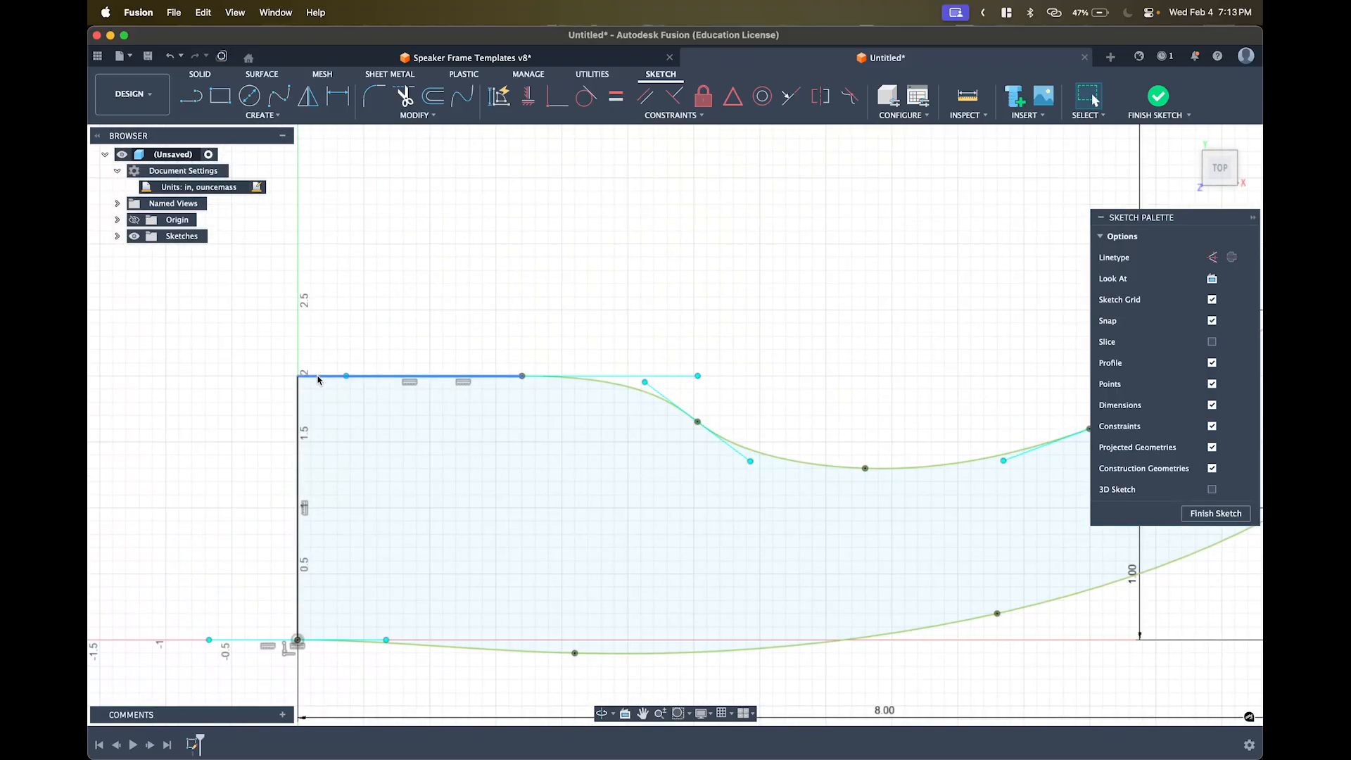
pyautogui.press('BackSpace')
pyautogui.press('l')
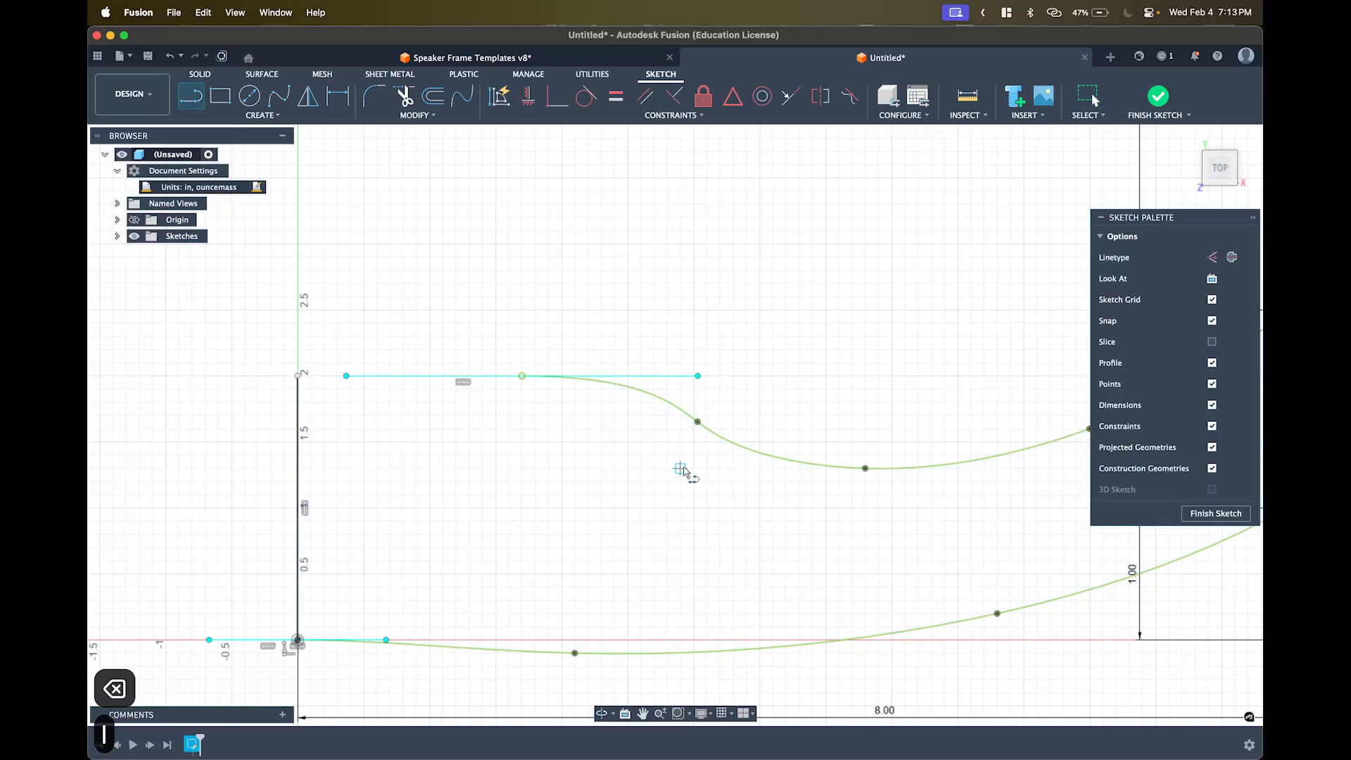
pyautogui.scroll(-4, 608, 494)
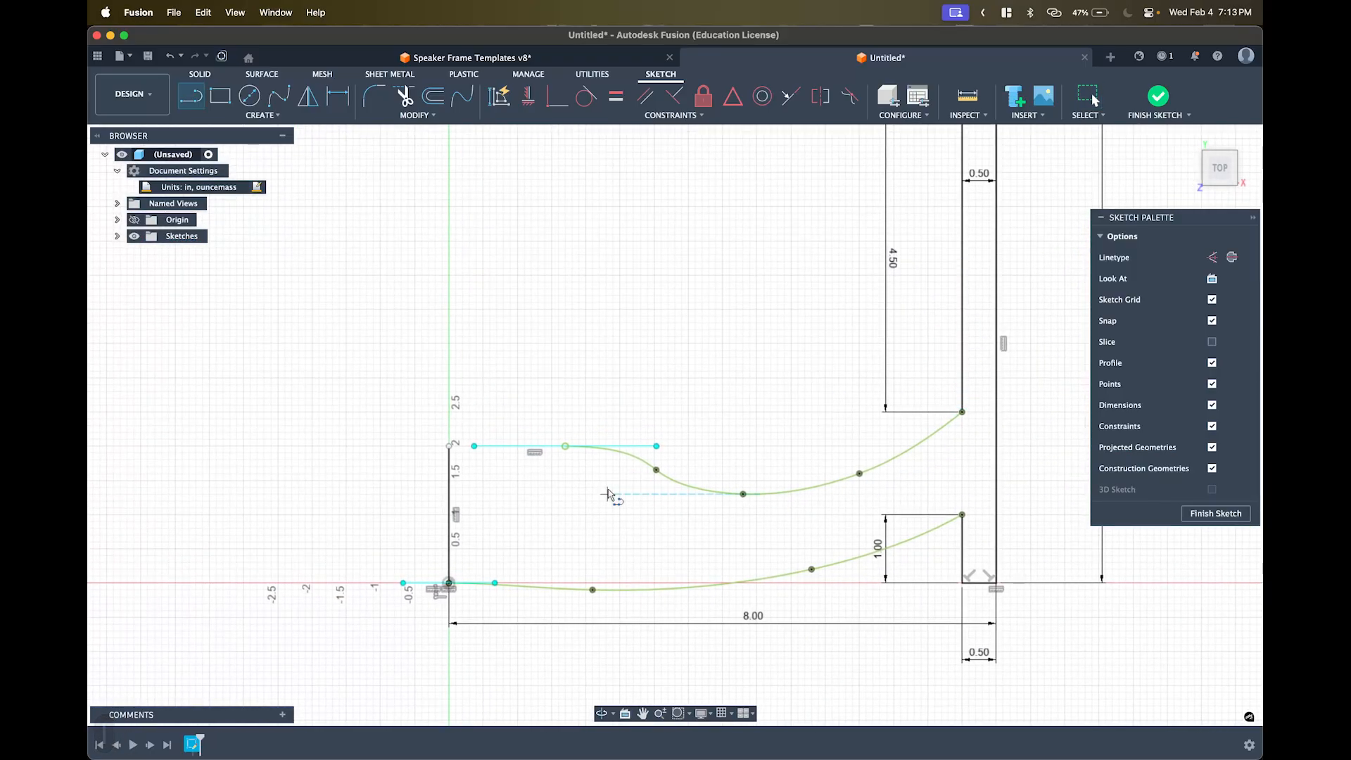
pyautogui.click(564, 446)
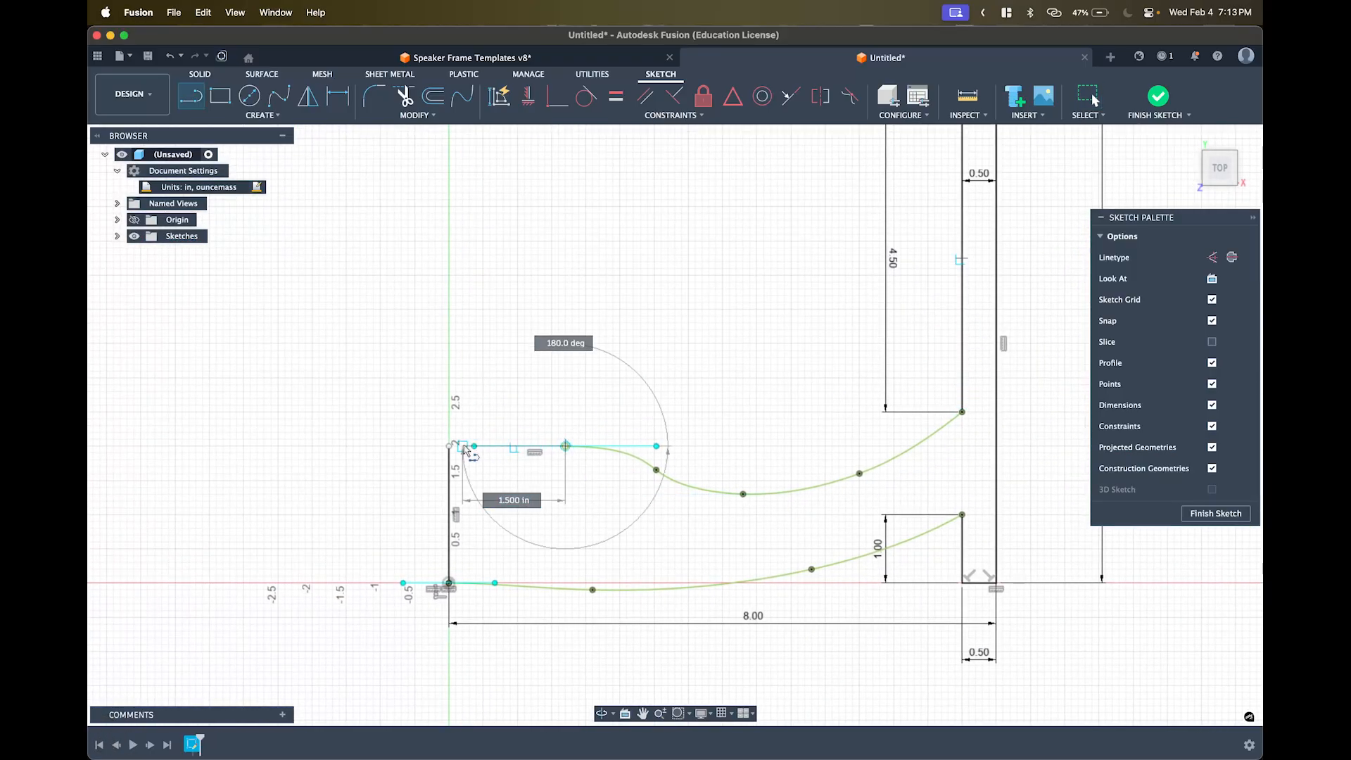
pyautogui.press('Escape')
pyautogui.press('Escape')
pyautogui.press('Escape')
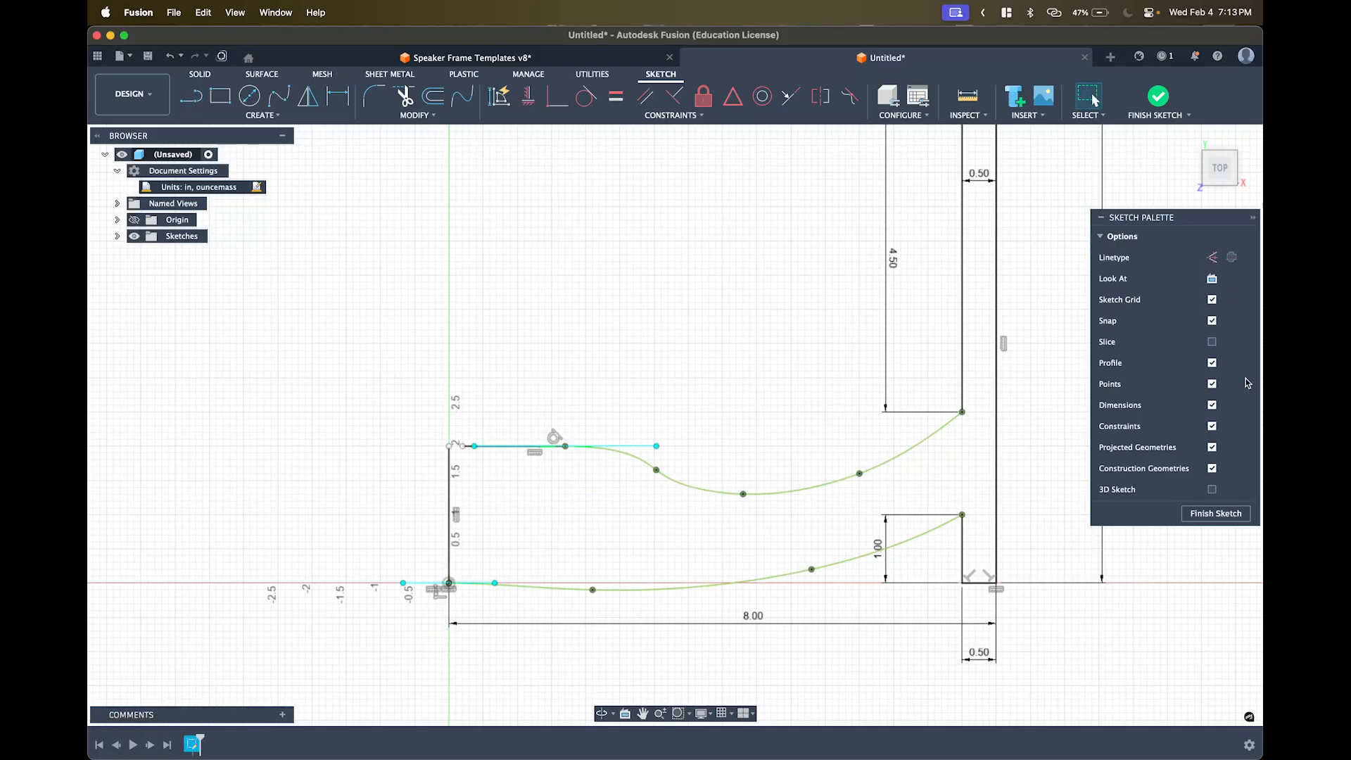
# - Hide sketch dimensions, constraints and points in the Sketch Palette and re-centre the view
pyautogui.click(1211, 406)
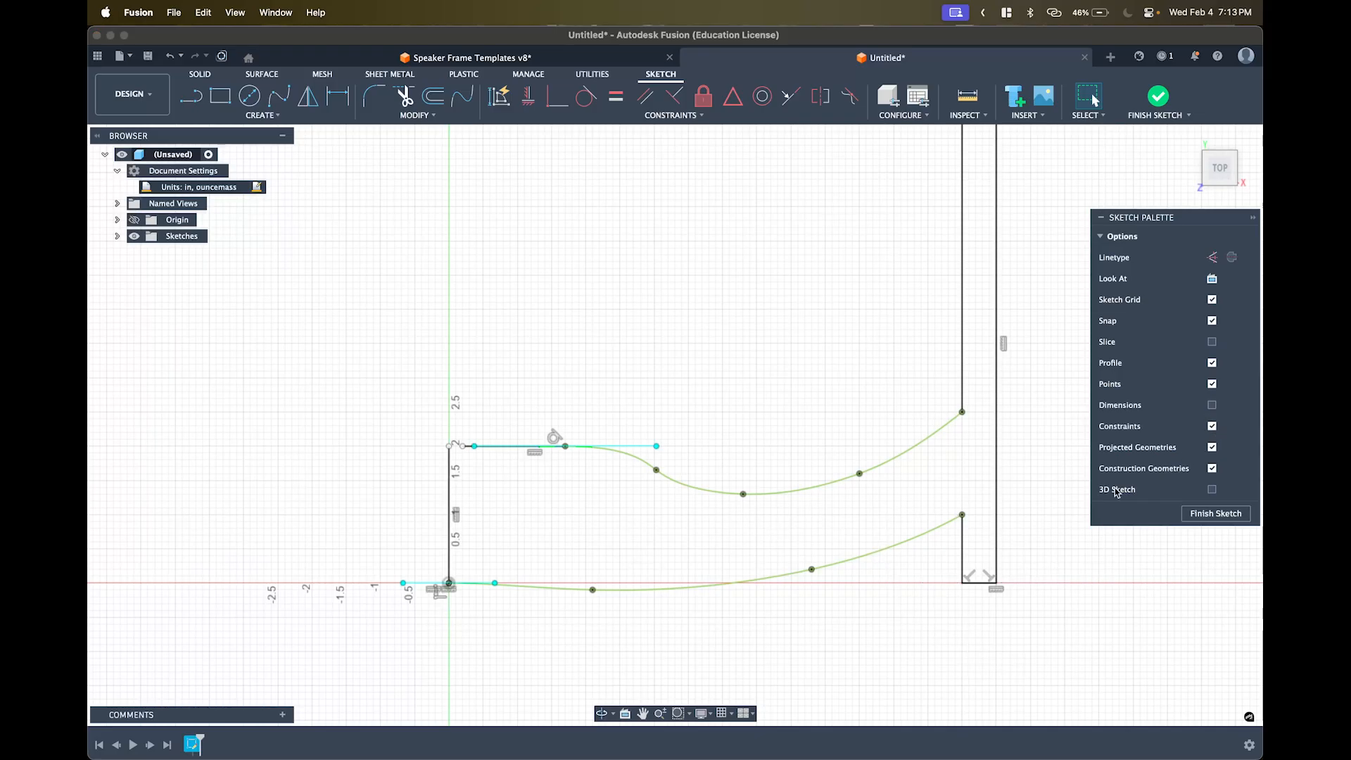
pyautogui.click(1211, 427)
pyautogui.click(1211, 446)
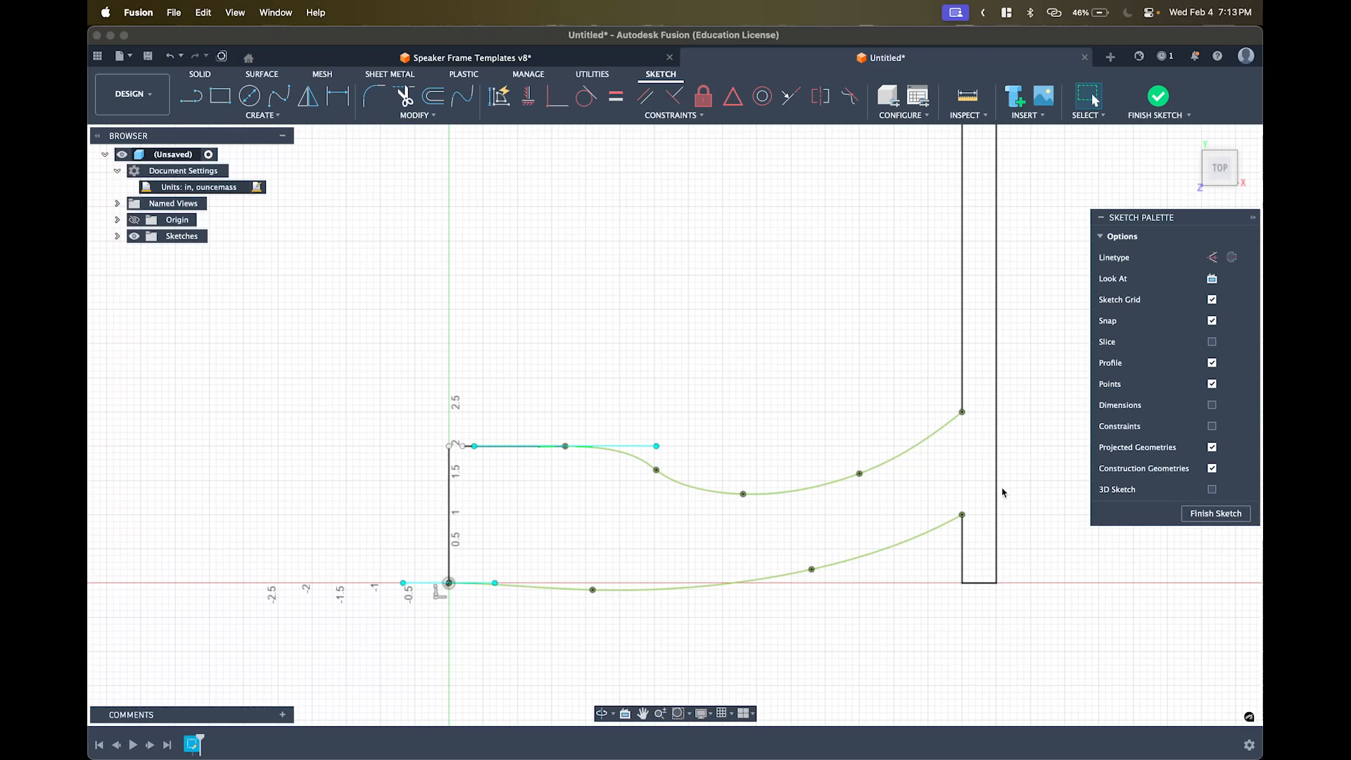
pyautogui.click(1211, 384)
pyautogui.scroll(-2, 848, 394)
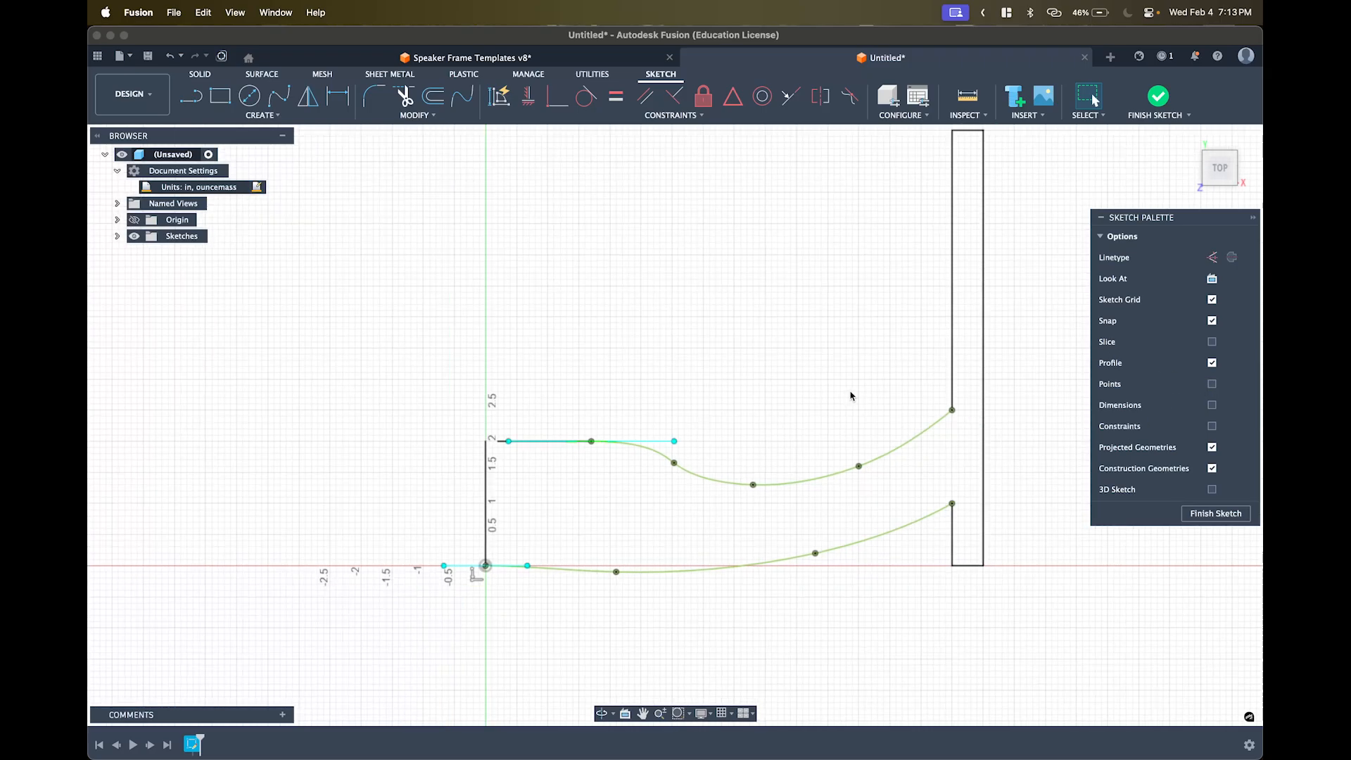
pyautogui.moveTo(873, 371); pyautogui.dragTo(782, 426, button='middle')
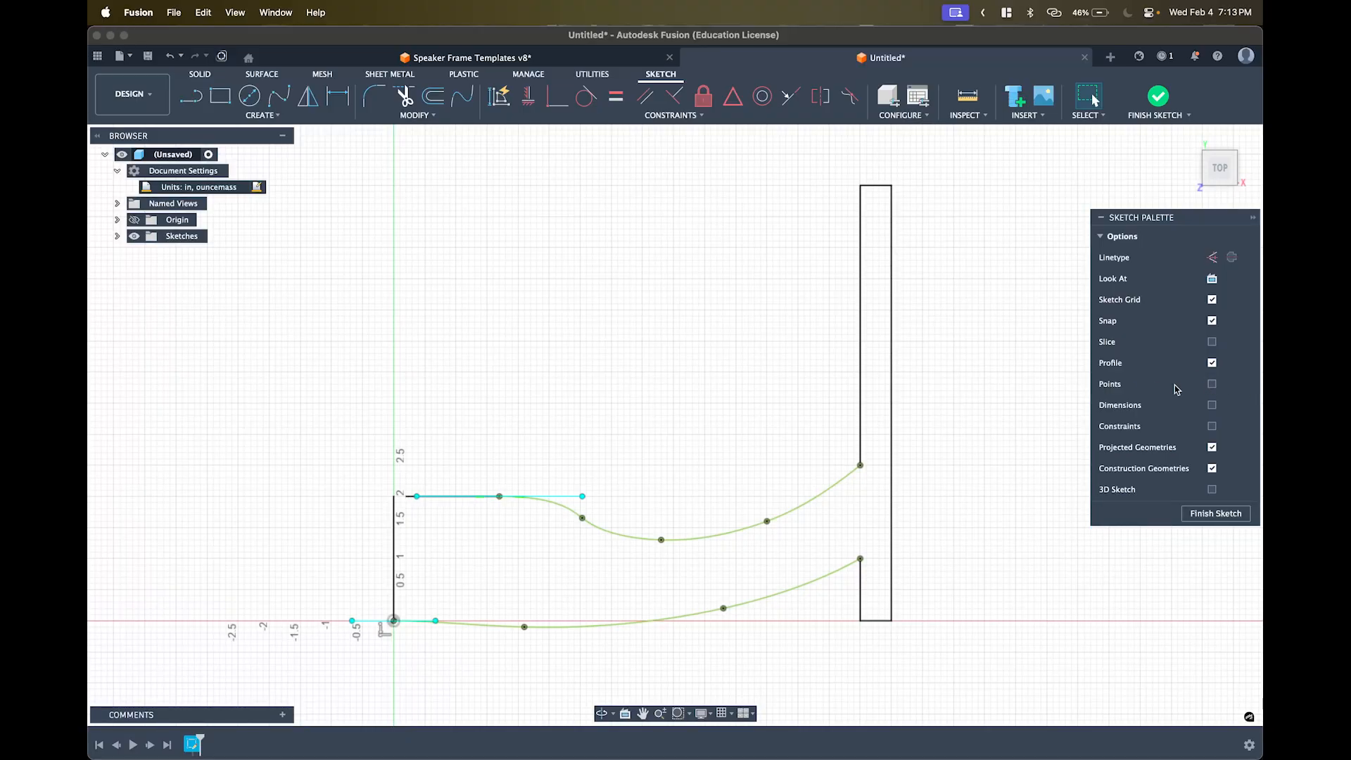
# - Show points again and drag the top line's left end onto the left edge's top
pyautogui.click(1212, 383)
pyautogui.scroll(3, 508, 507)
pyautogui.moveTo(525, 468); pyautogui.dragTo(645, 431, button='middle')
pyautogui.scroll(5, 482, 488)
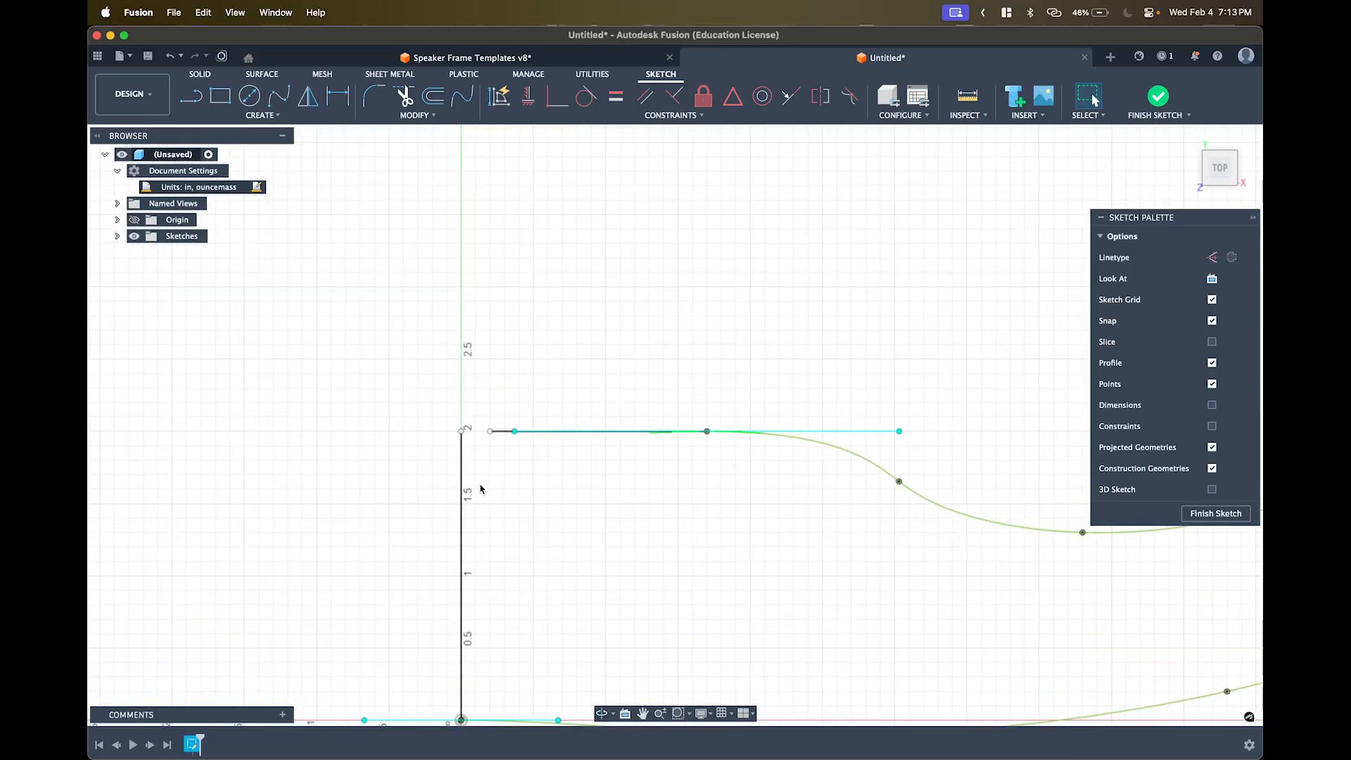
pyautogui.moveTo(493, 458)
pyautogui.mouseDown(button='middle')
pyautogui.moveTo(540, 411)
pyautogui.moveTo(467, 321)
pyautogui.moveTo(561, 382)
pyautogui.mouseUp(button='middle')
pyautogui.scroll(-1, 464, 324)
pyautogui.scroll(5, 571, 367)
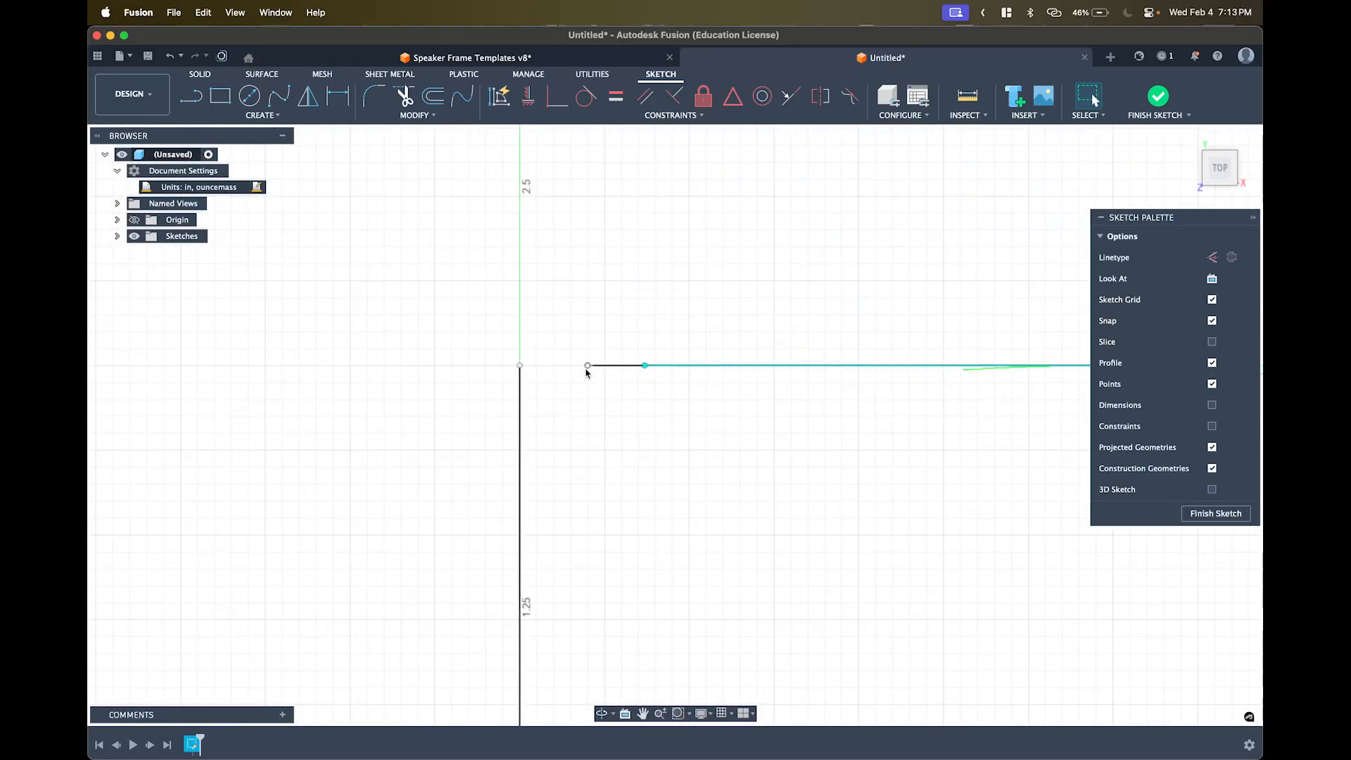
pyautogui.moveTo(589, 368); pyautogui.dragTo(588, 366)
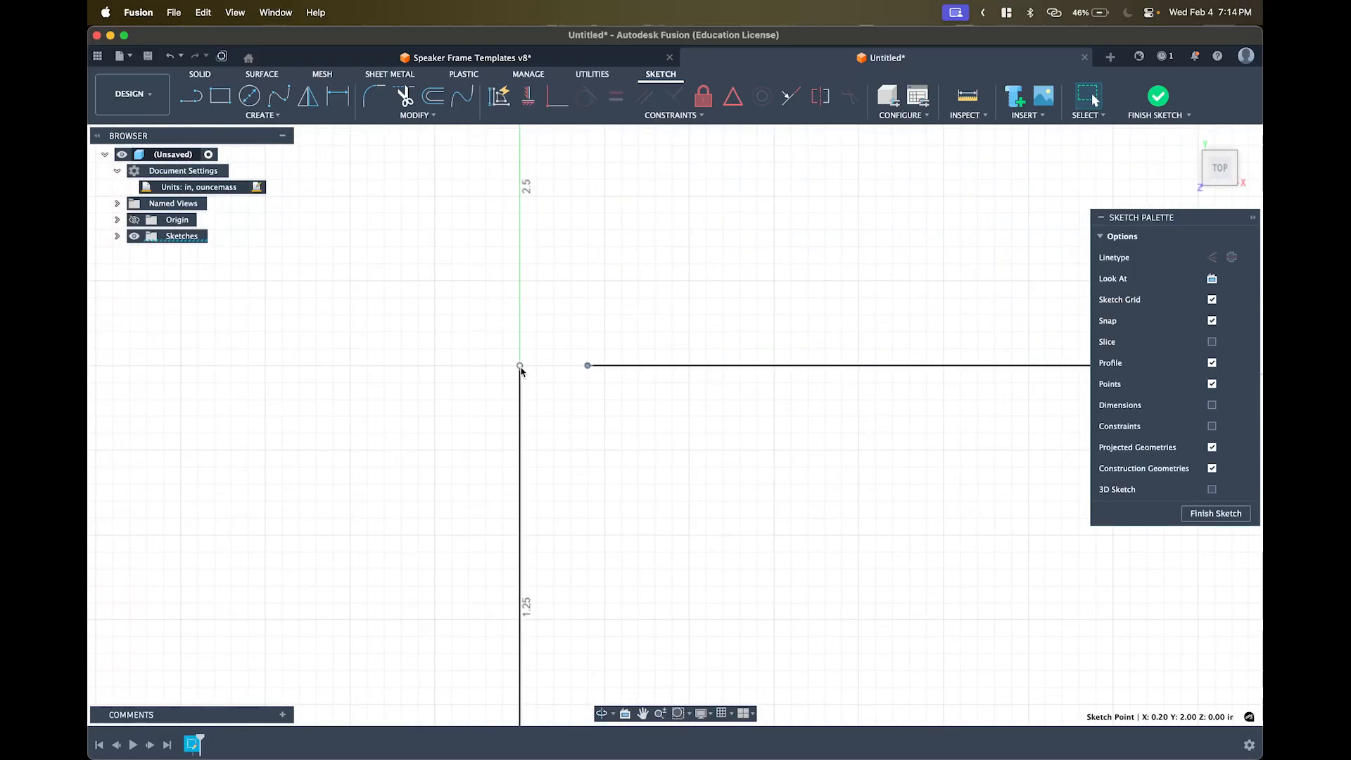
pyautogui.scroll(1, 620, 400)
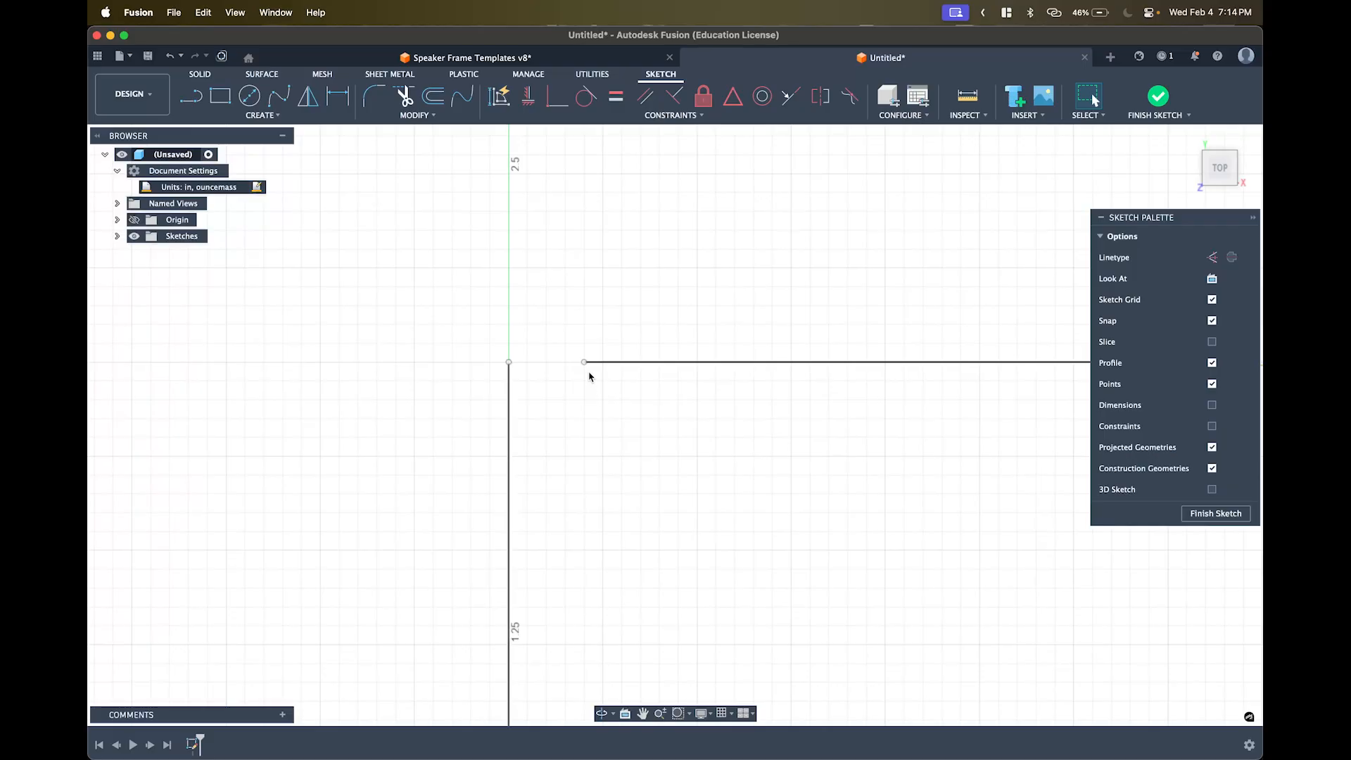
# - Make the top line's left endpoint and the vertical line's top point coincident
pyautogui.click(583, 363)
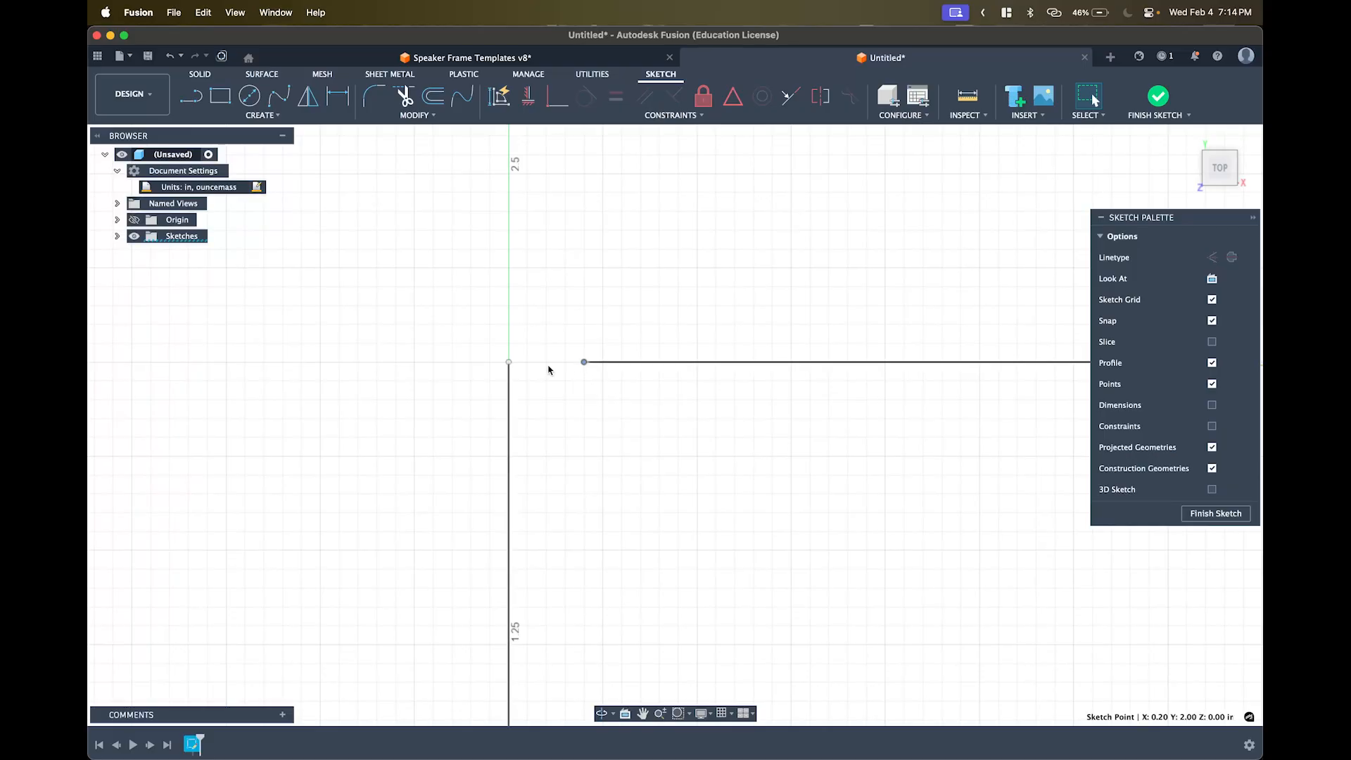
pyautogui.keyDown('shift'); pyautogui.click(509, 363); pyautogui.keyUp('shift')
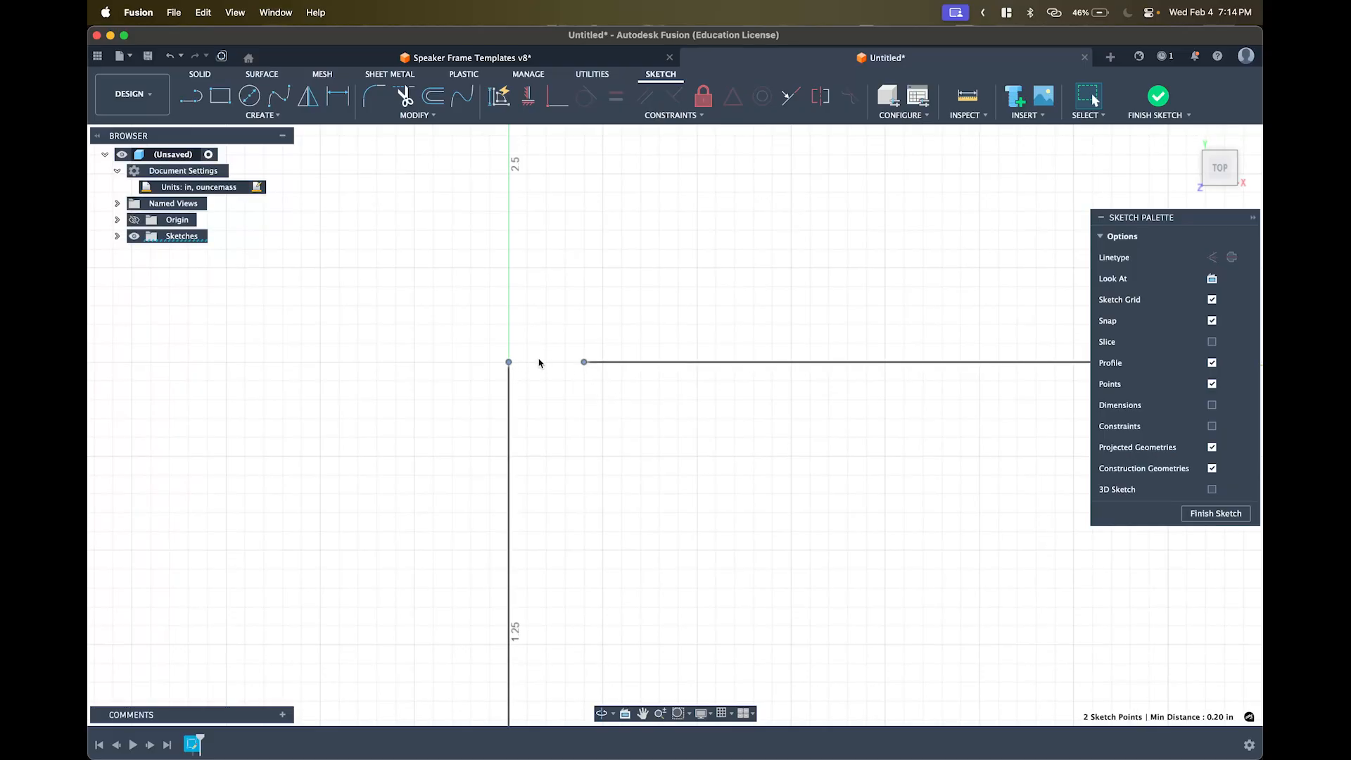
pyautogui.click(557, 110)
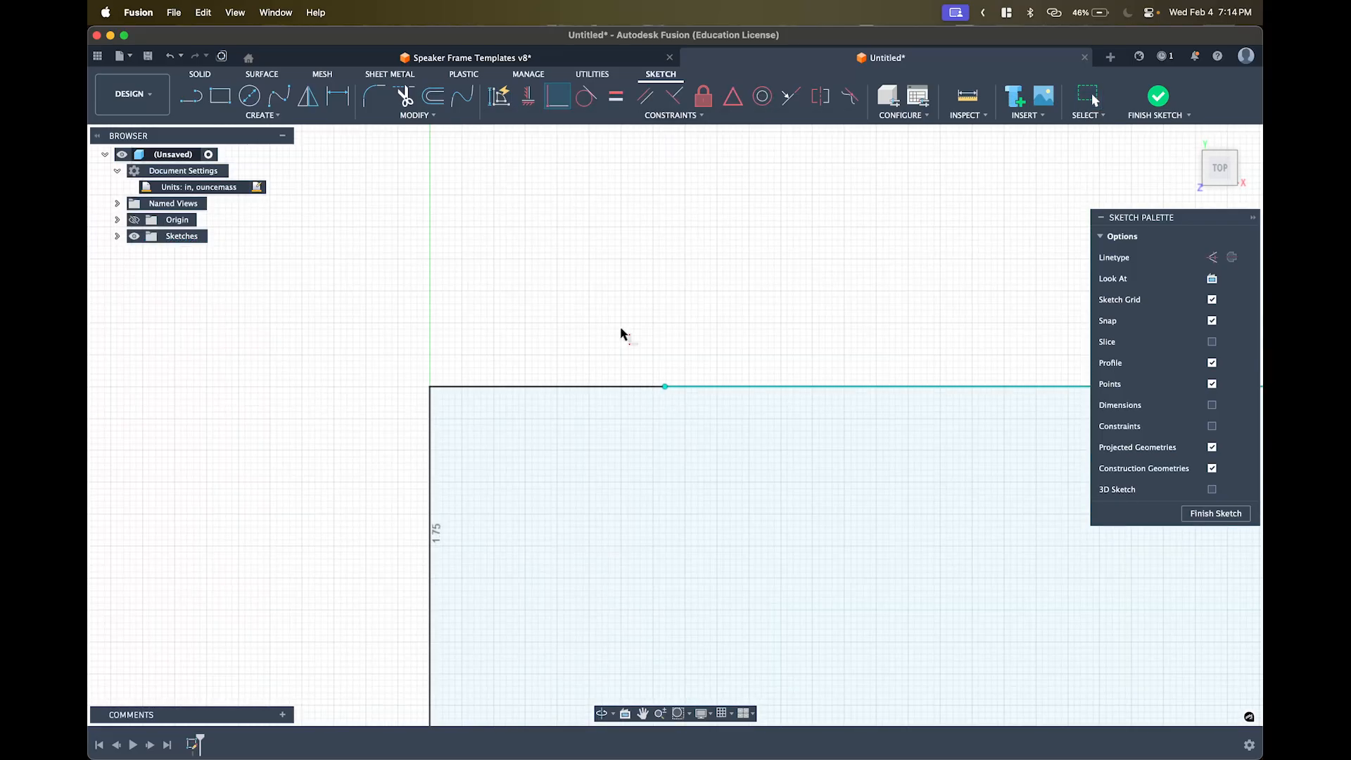
pyautogui.scroll(-10, 633, 313)
pyautogui.moveTo(639, 310); pyautogui.dragTo(528, 338, button='middle')
pyautogui.scroll(-4, 560, 336)
pyautogui.press('Escape')
pyautogui.scroll(1, 624, 328)
pyautogui.moveTo(624, 329); pyautogui.dragTo(567, 367, button='middle')
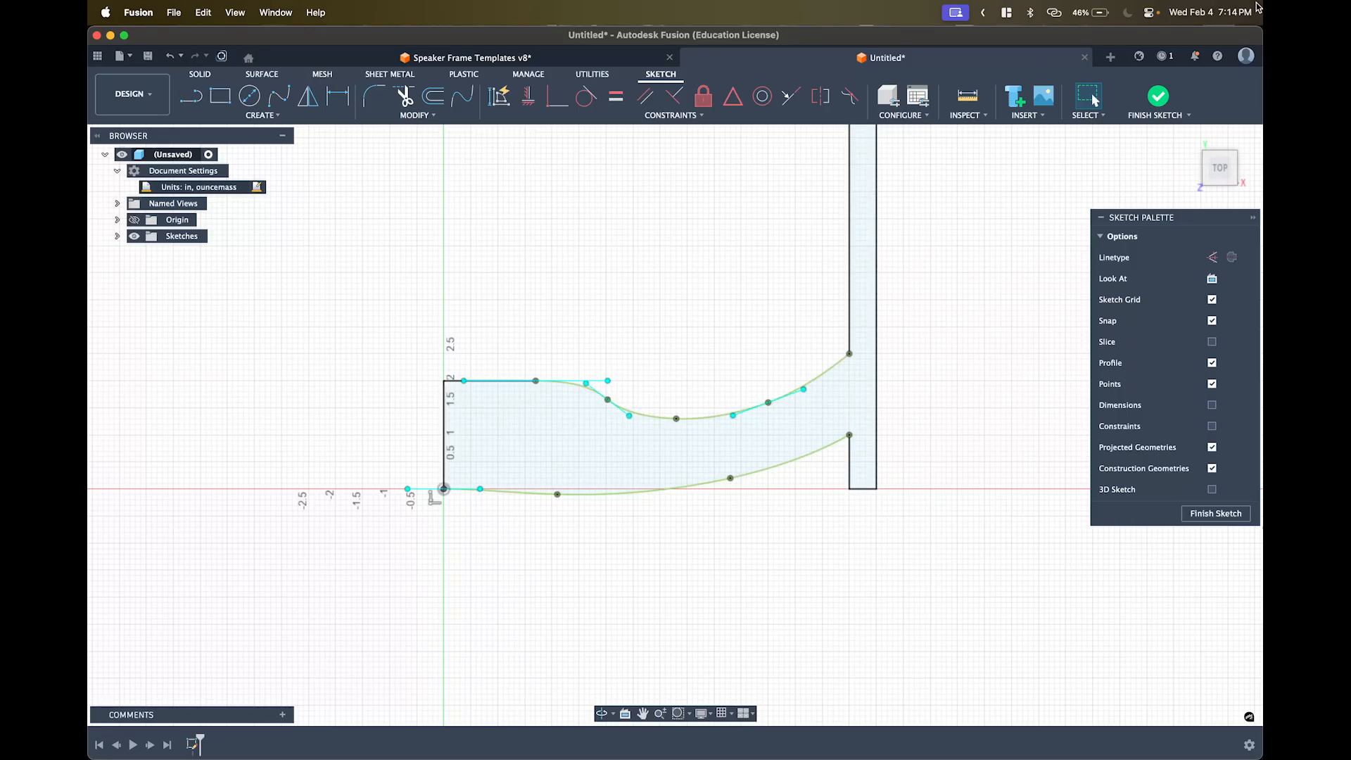
# - Open Preferences from the account menu
pyautogui.click(1245, 56)
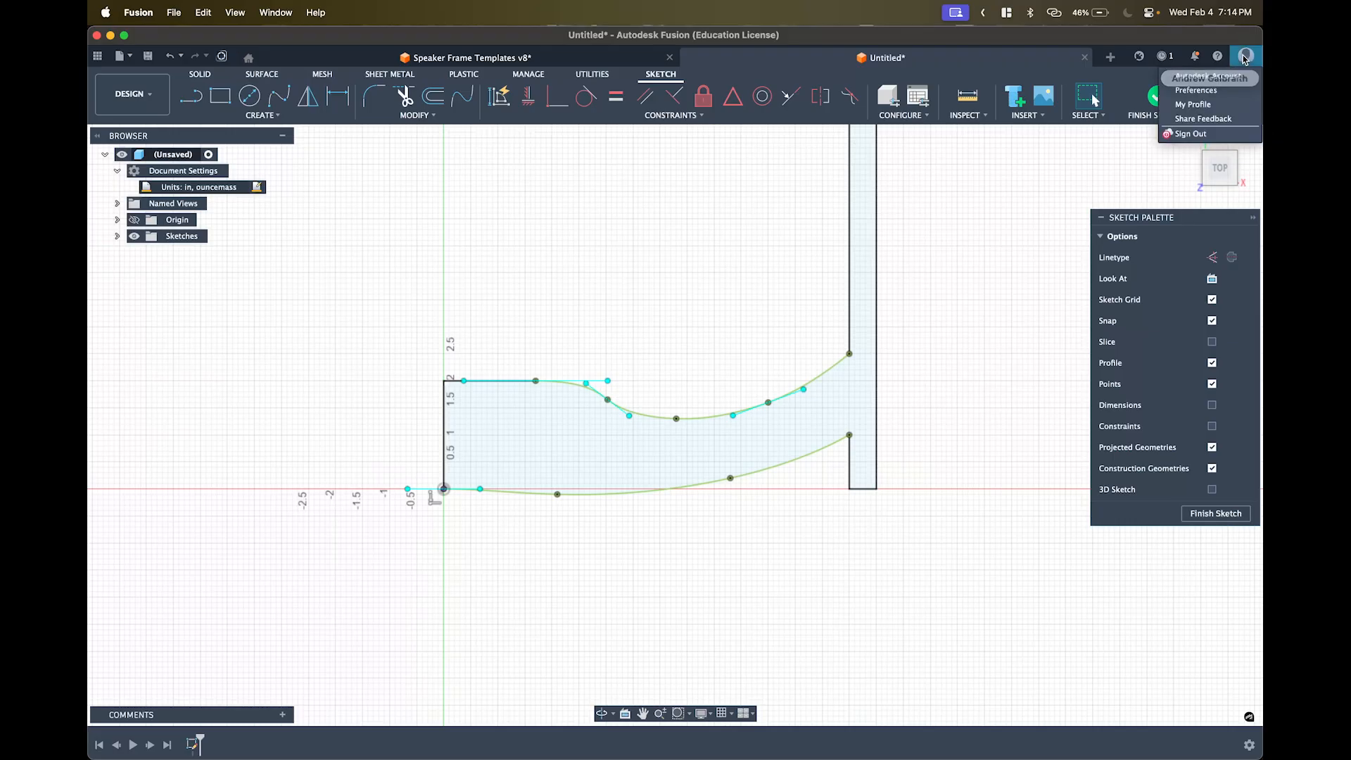
pyautogui.click(1215, 91)
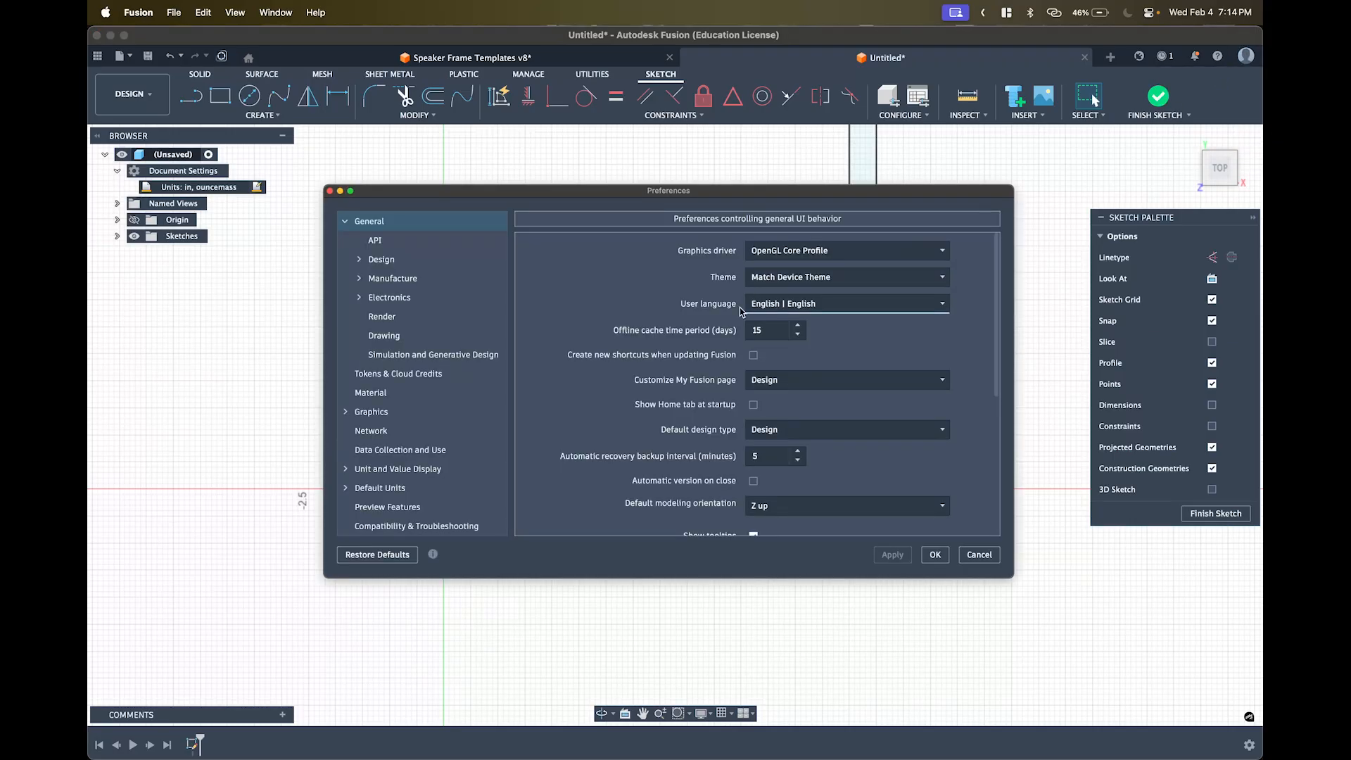
pyautogui.scroll(-3, 689, 356)
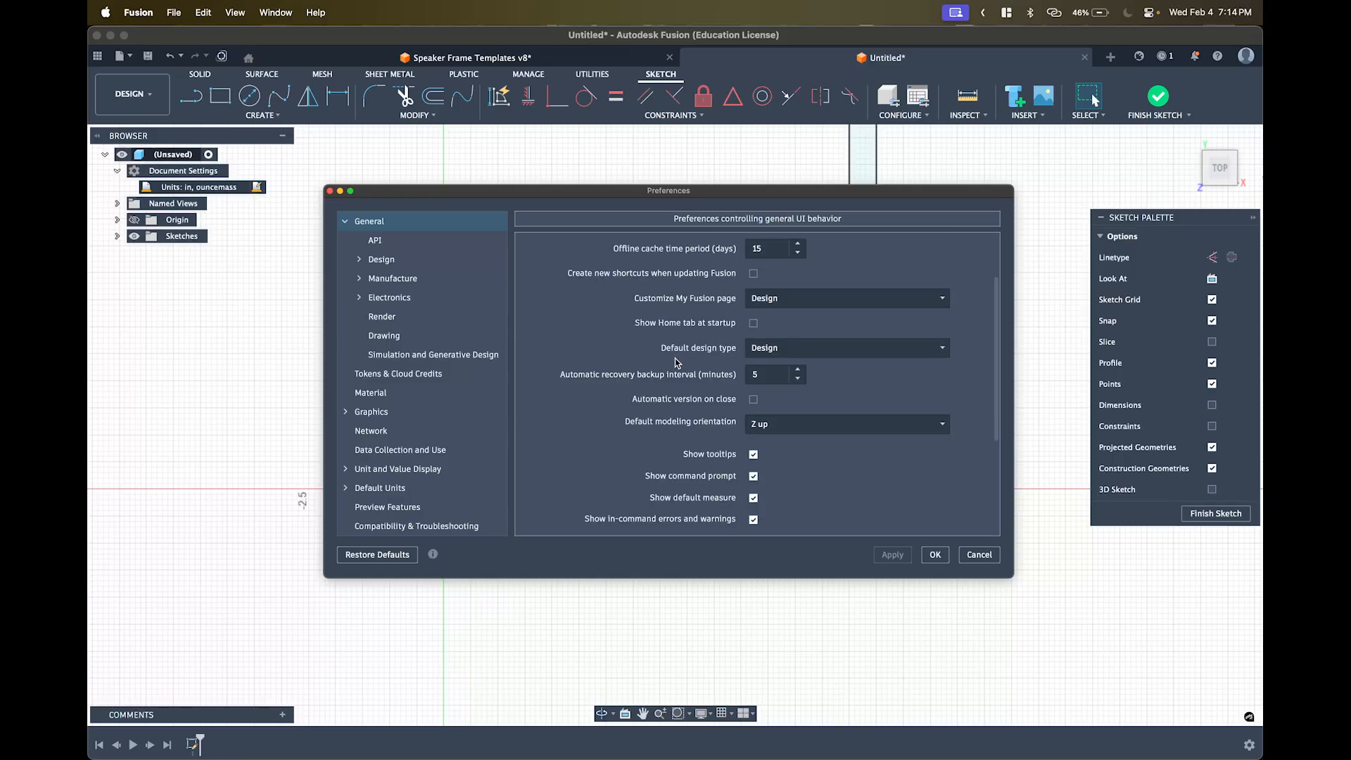
pyautogui.scroll(-3, 674, 362)
pyautogui.scroll(-3, 669, 374)
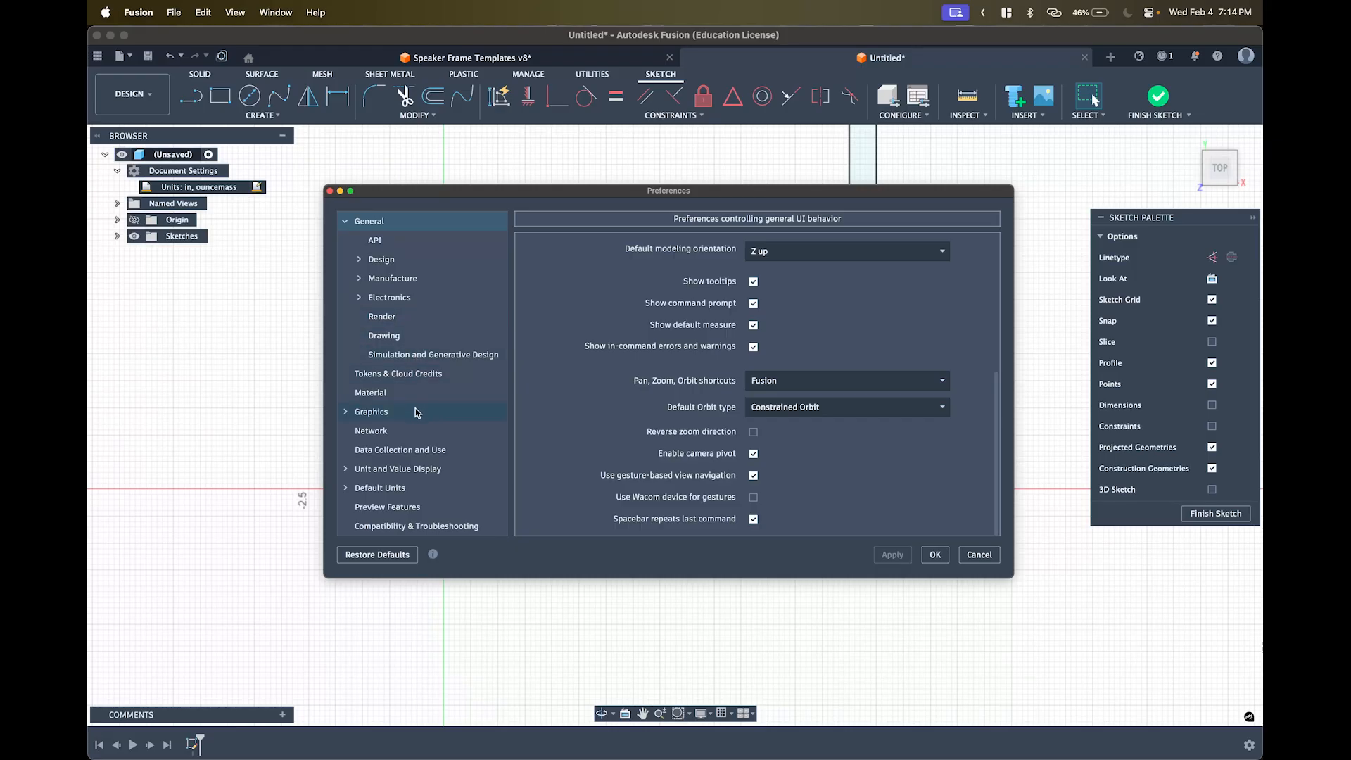
# - Browse the API, Design, Network, Data Collection and Default Units pages, then return to General
pyautogui.click(373, 242)
pyautogui.click(389, 260)
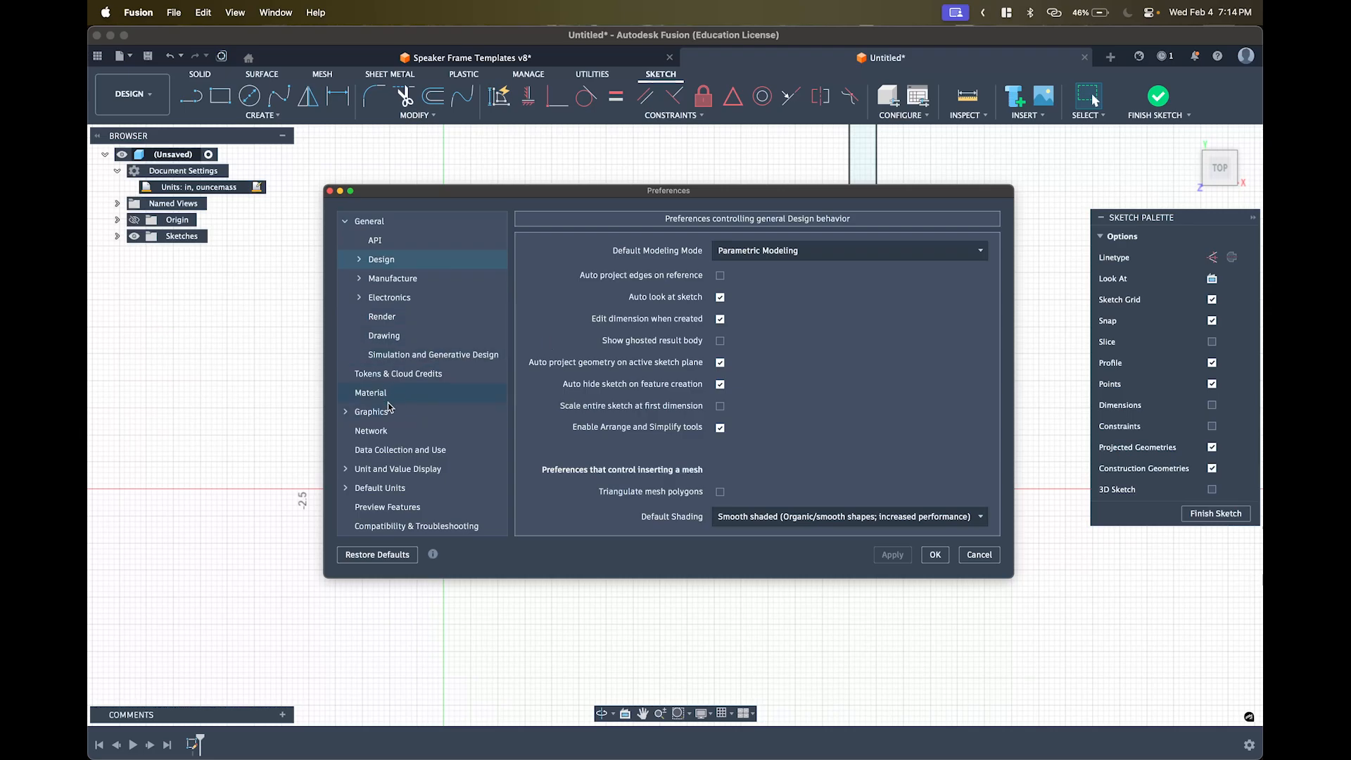
pyautogui.click(385, 432)
pyautogui.click(388, 450)
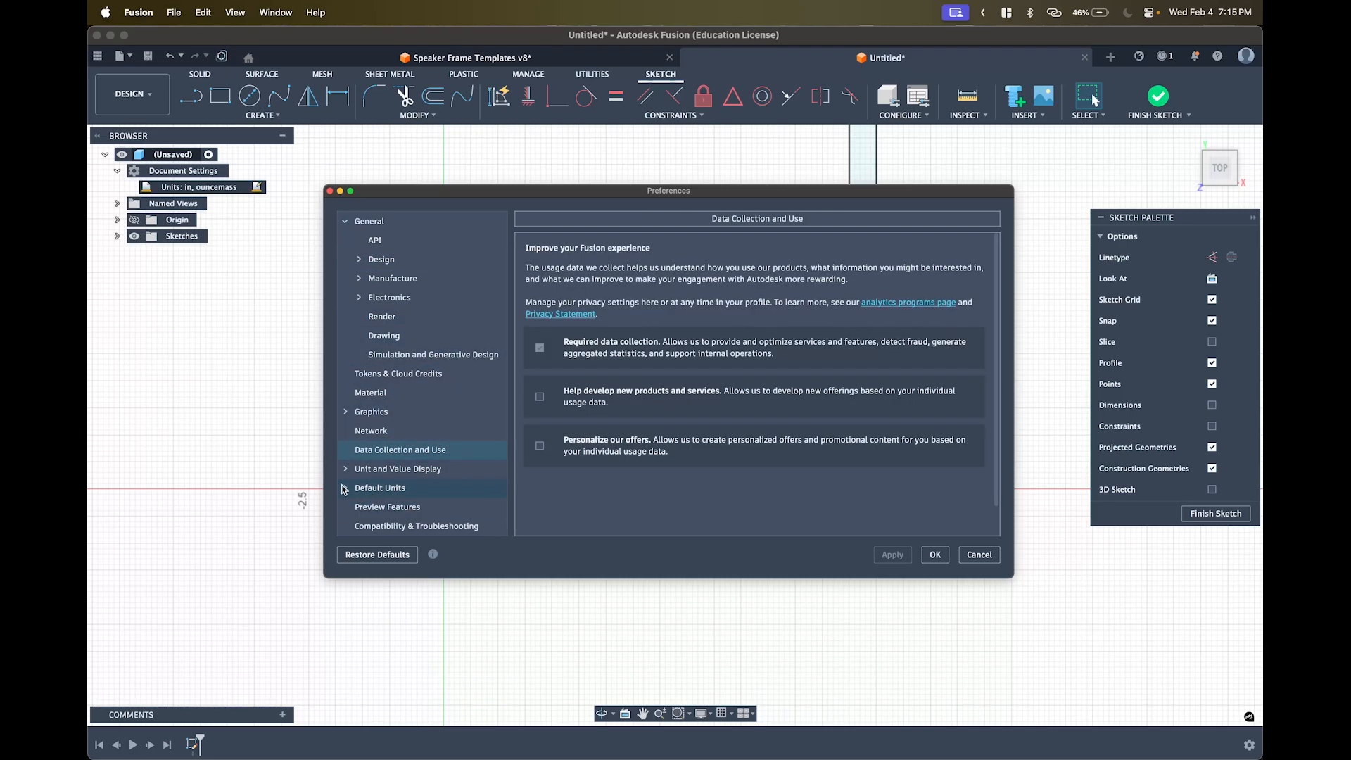
pyautogui.click(380, 488)
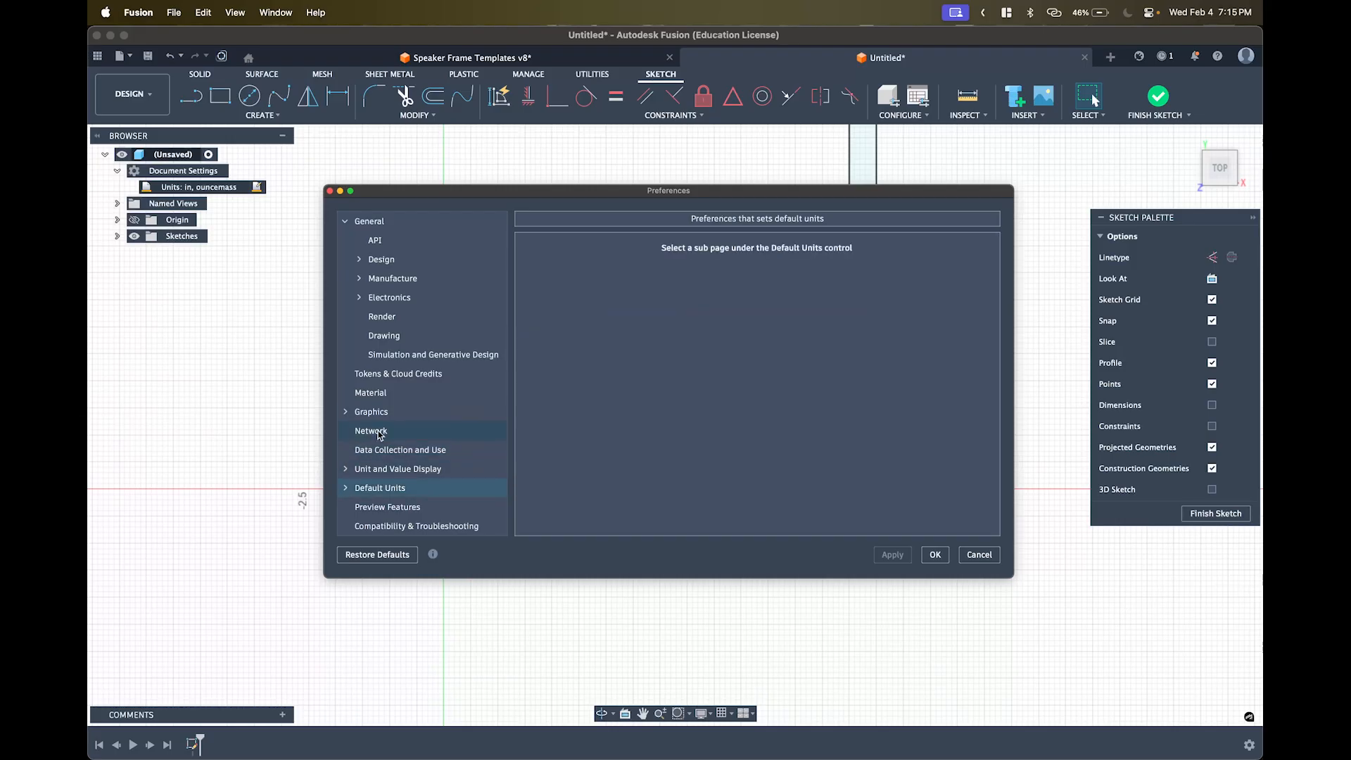
pyautogui.click(346, 488)
pyautogui.scroll(-3, 377, 501)
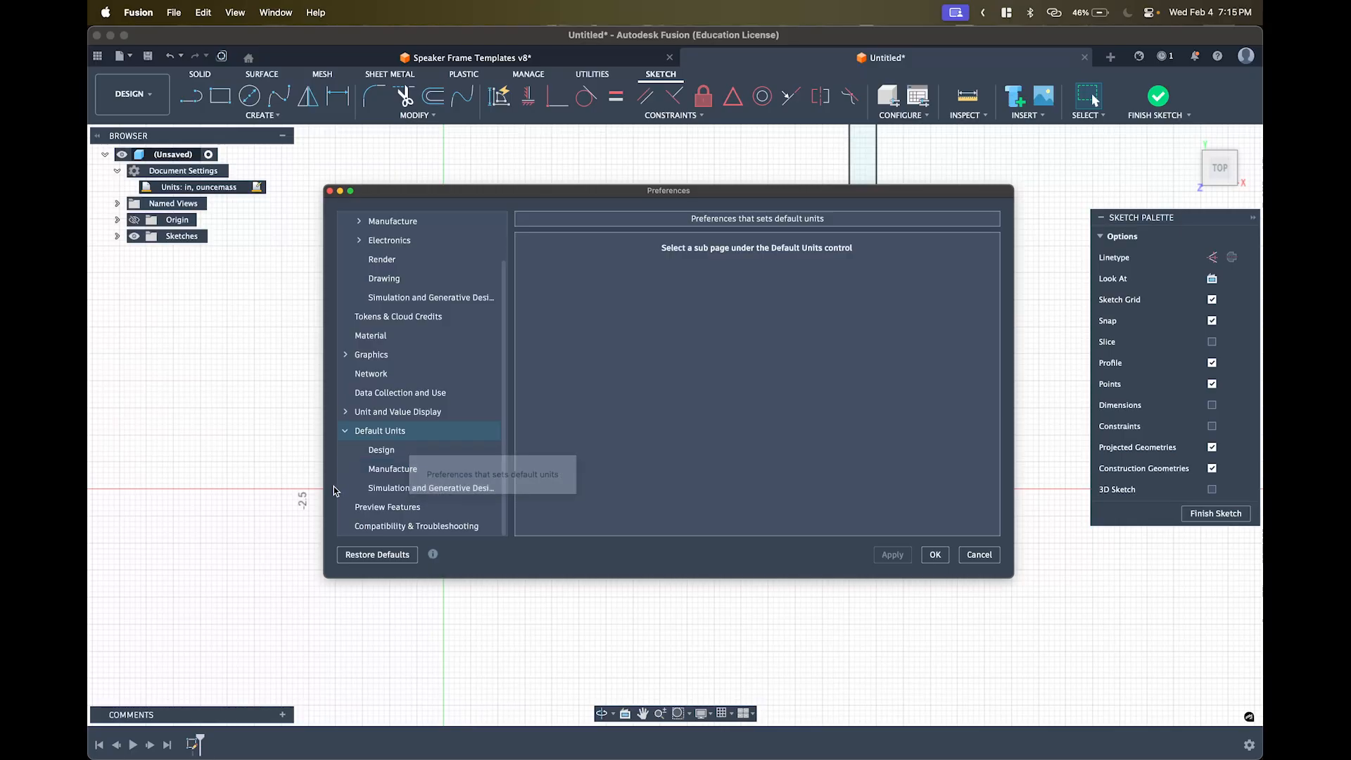
pyautogui.click(345, 430)
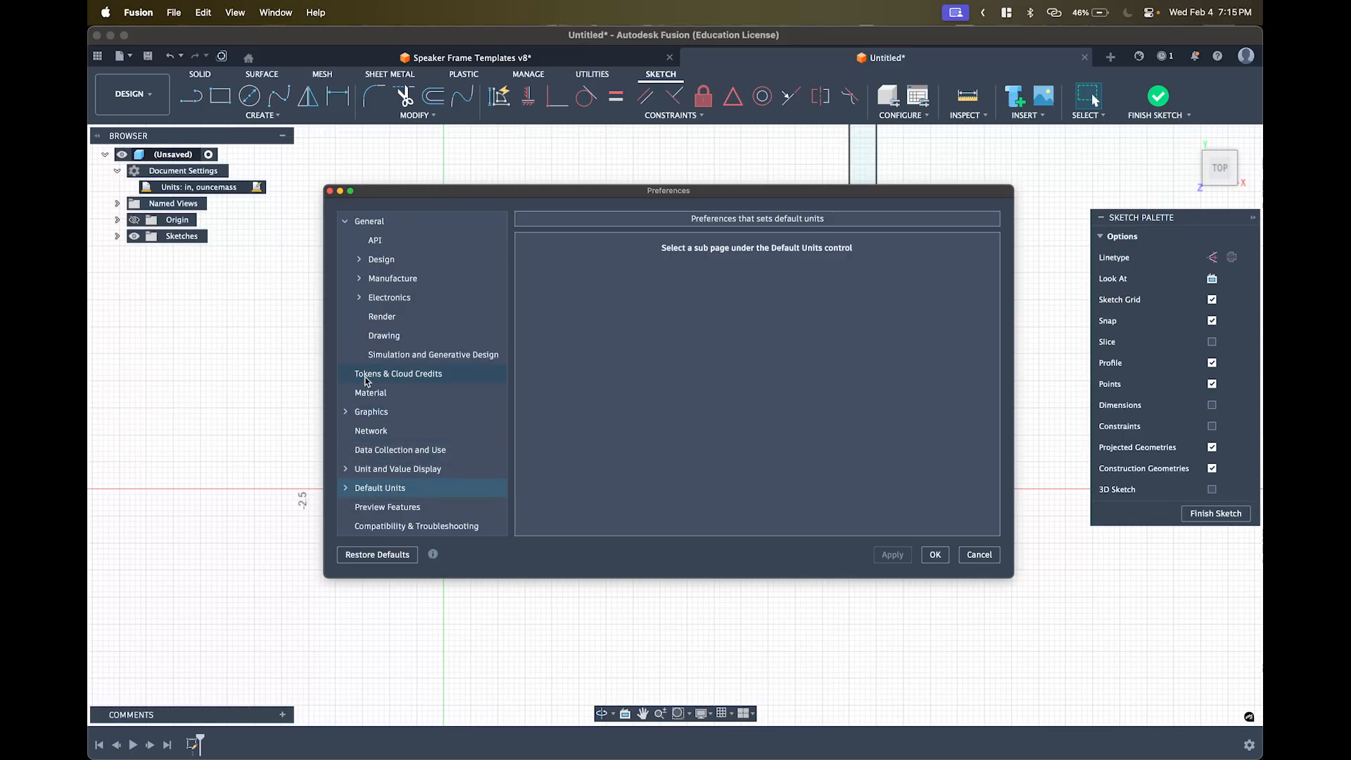
pyautogui.click(366, 221)
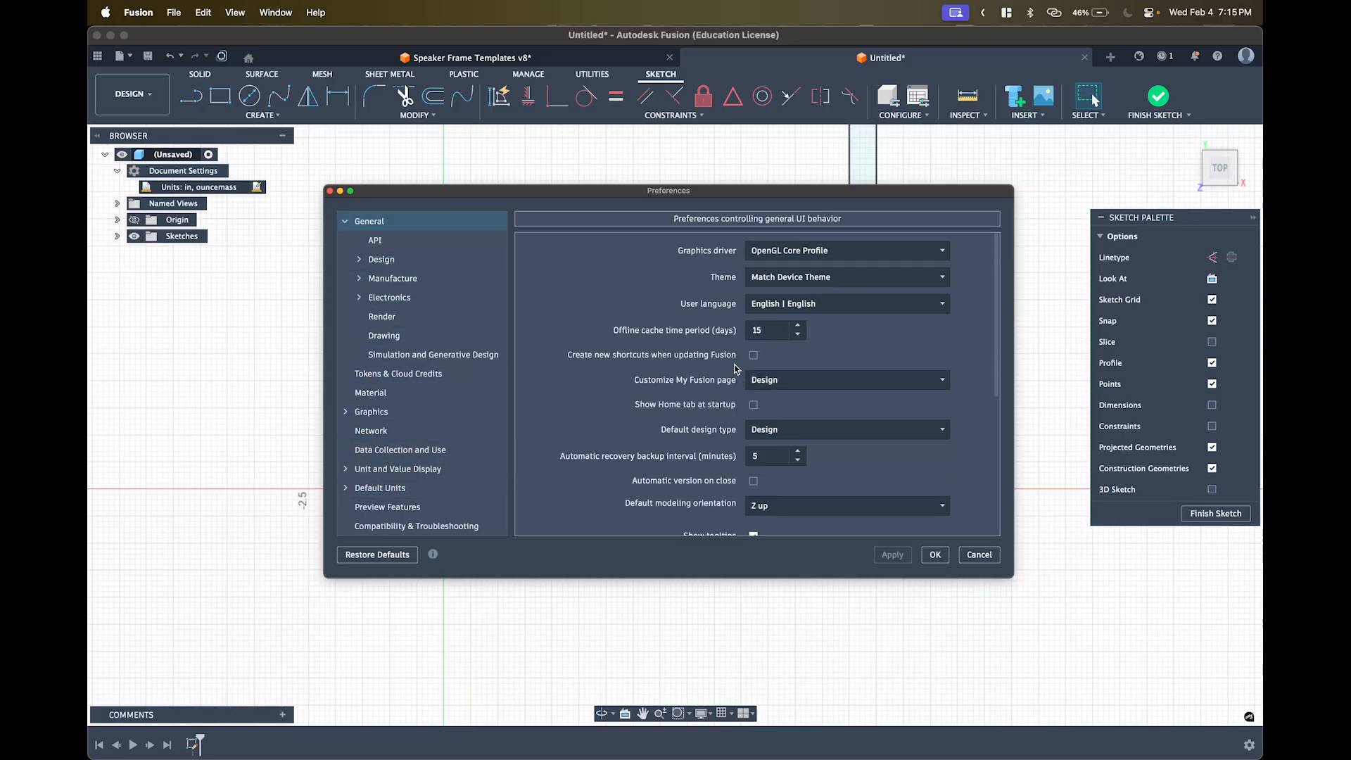
pyautogui.scroll(-3, 644, 418)
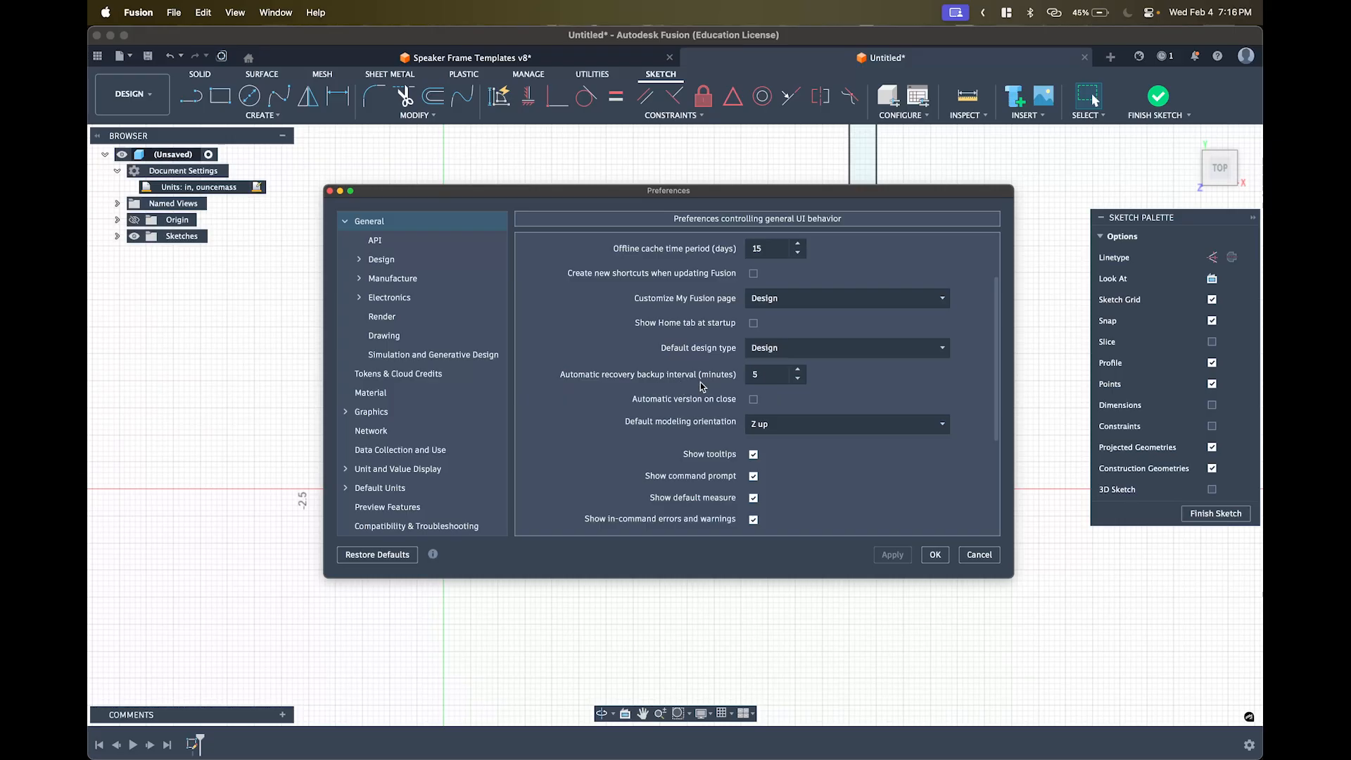
# - Accept the Preferences with OK to close the dialog
pyautogui.click(933, 556)
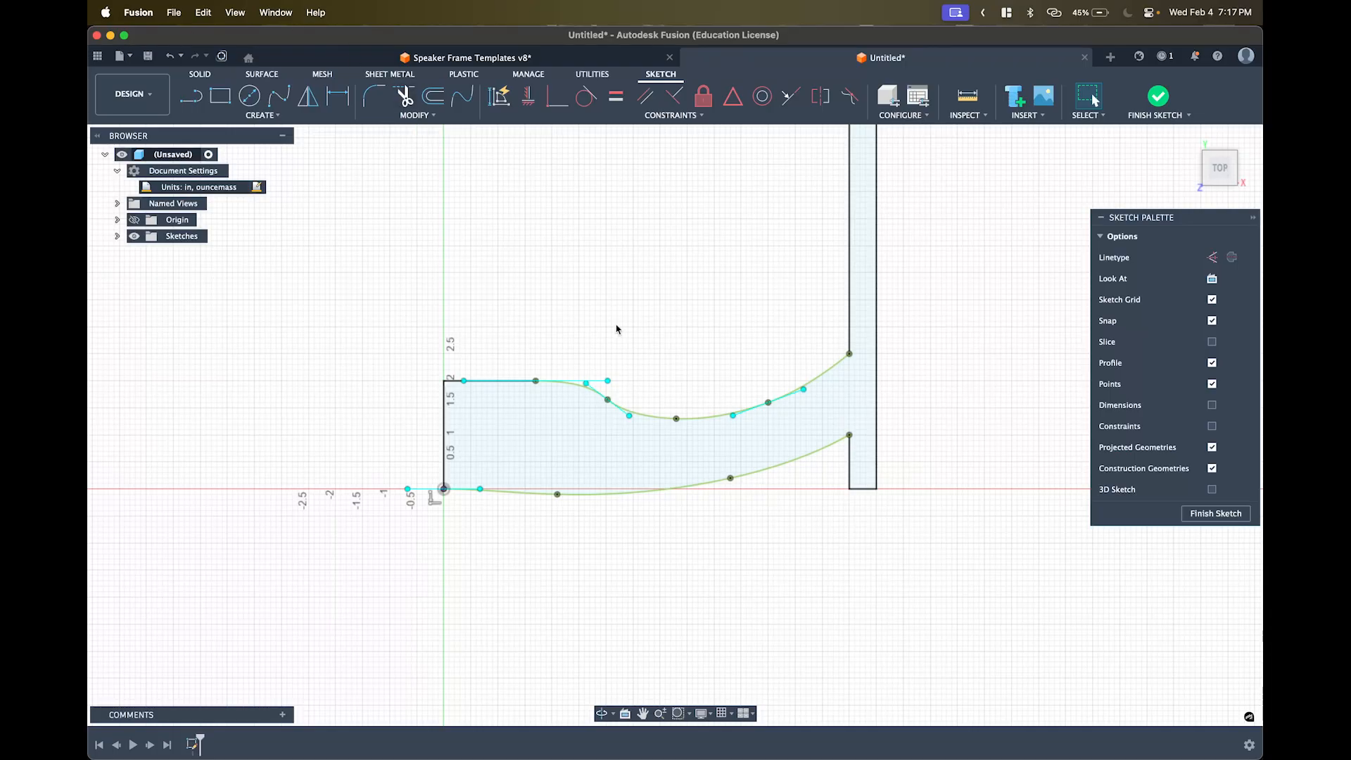
# - Finish the sketch and frame the profile in view
pyautogui.moveTo(1051, 505); pyautogui.dragTo(1109, 635, button='middle')
pyautogui.scroll(1, 1109, 635)
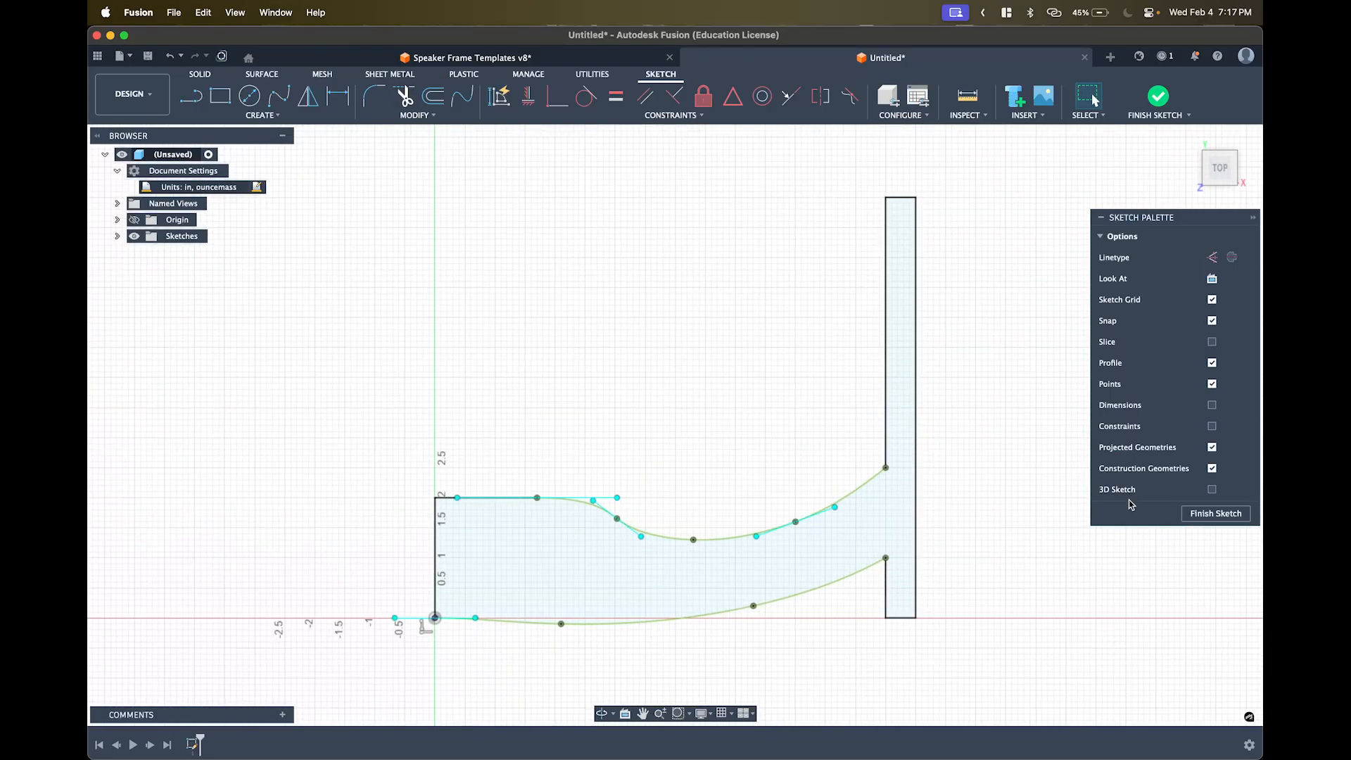
pyautogui.click(1209, 519)
pyautogui.scroll(-2, 1016, 478)
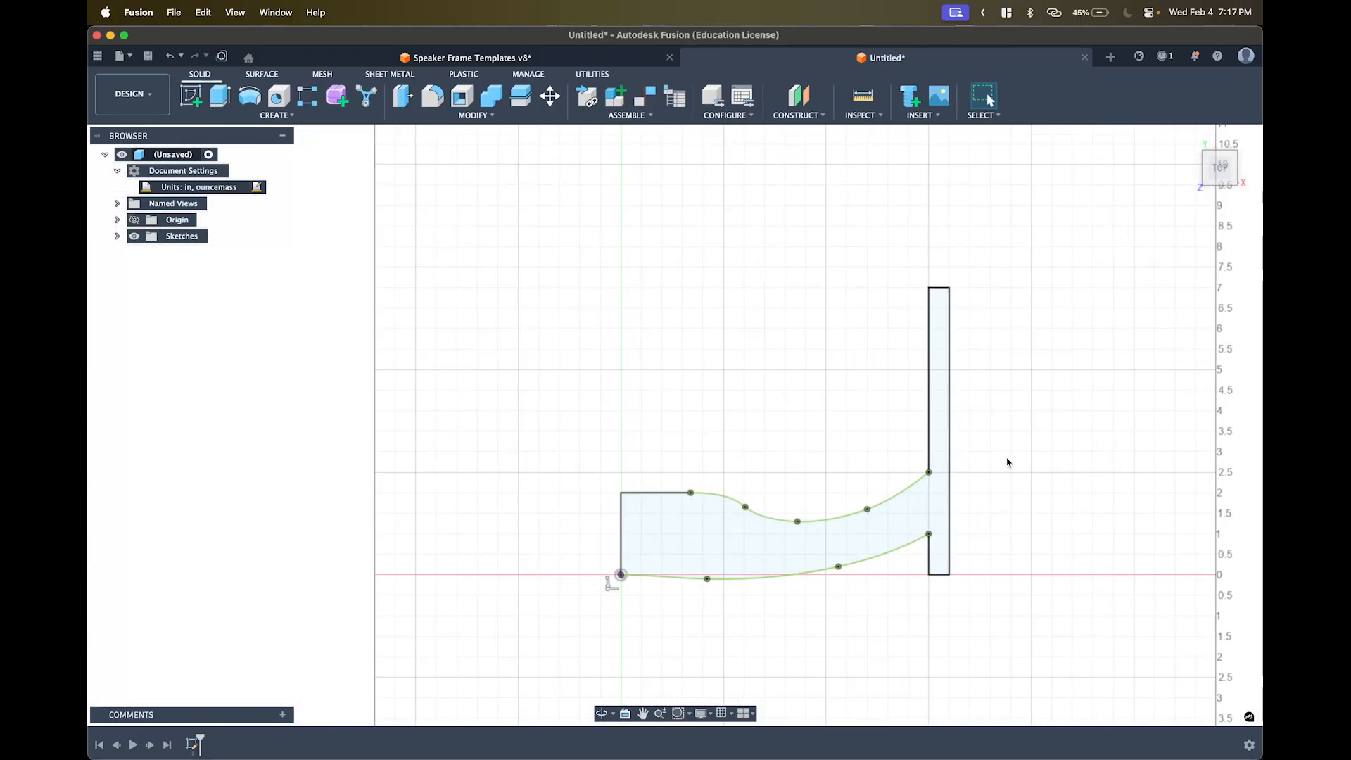
pyautogui.moveTo(1008, 461); pyautogui.dragTo(995, 368, button='middle')
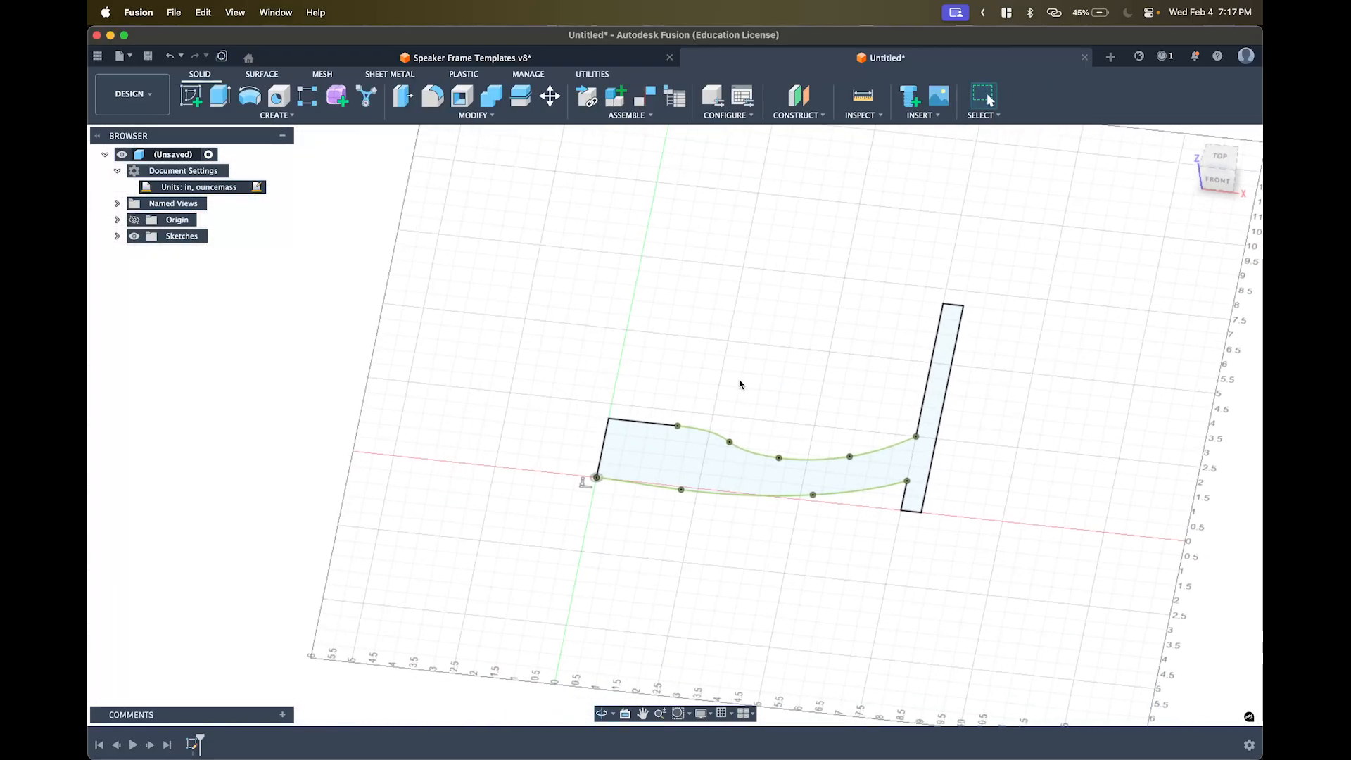
# - Preview a revolve around the profile's left edge, inspect it, then undo it
pyautogui.click(245, 115)
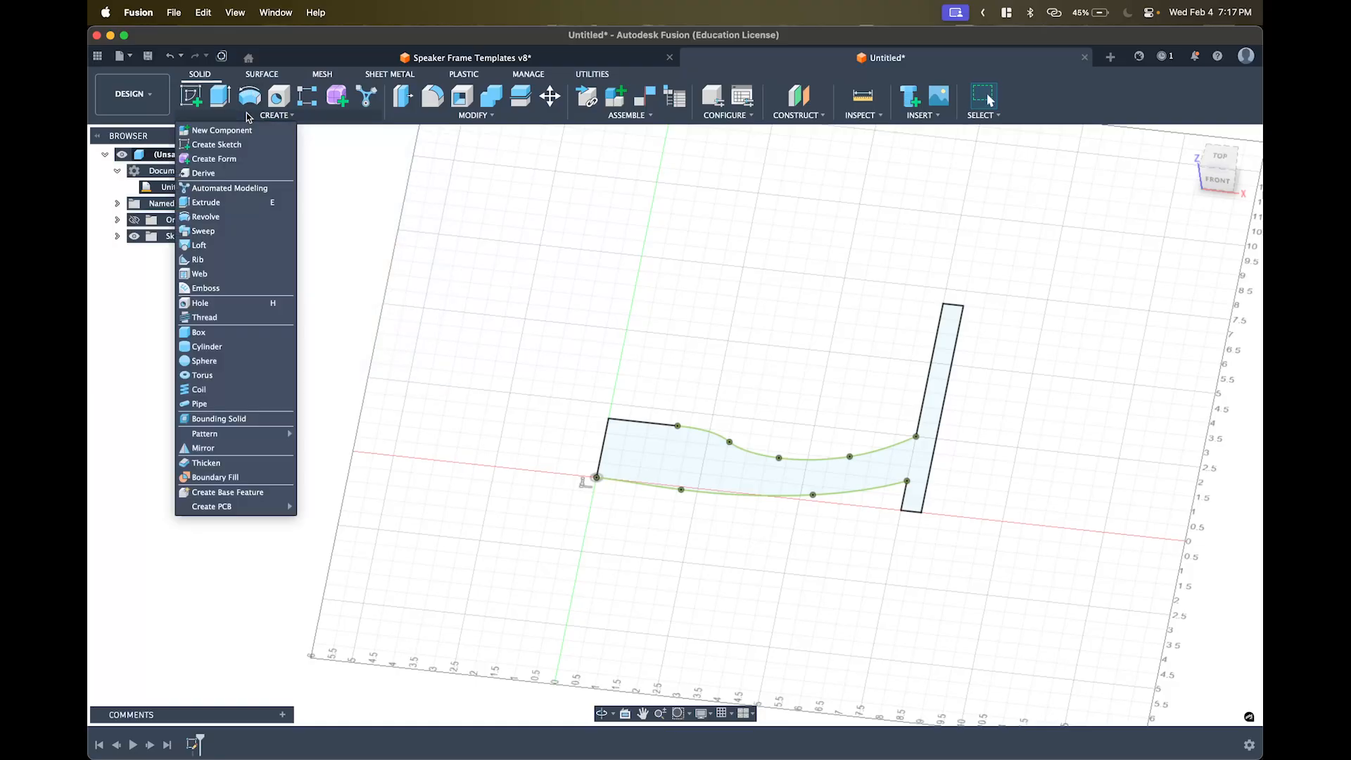
pyautogui.click(234, 218)
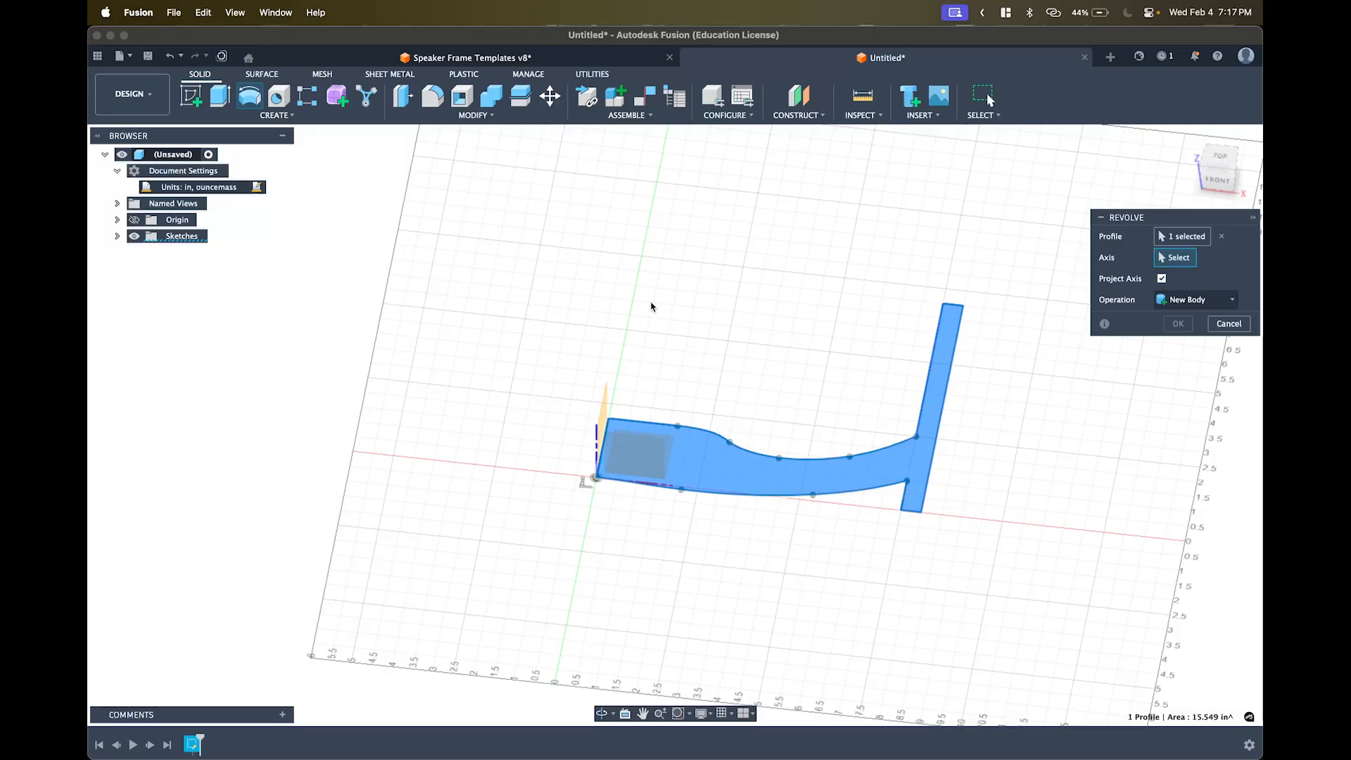
pyautogui.keyDown('shift'); pyautogui.moveTo(611, 357); pyautogui.dragTo(542, 350, button='middle'); pyautogui.keyUp('shift')
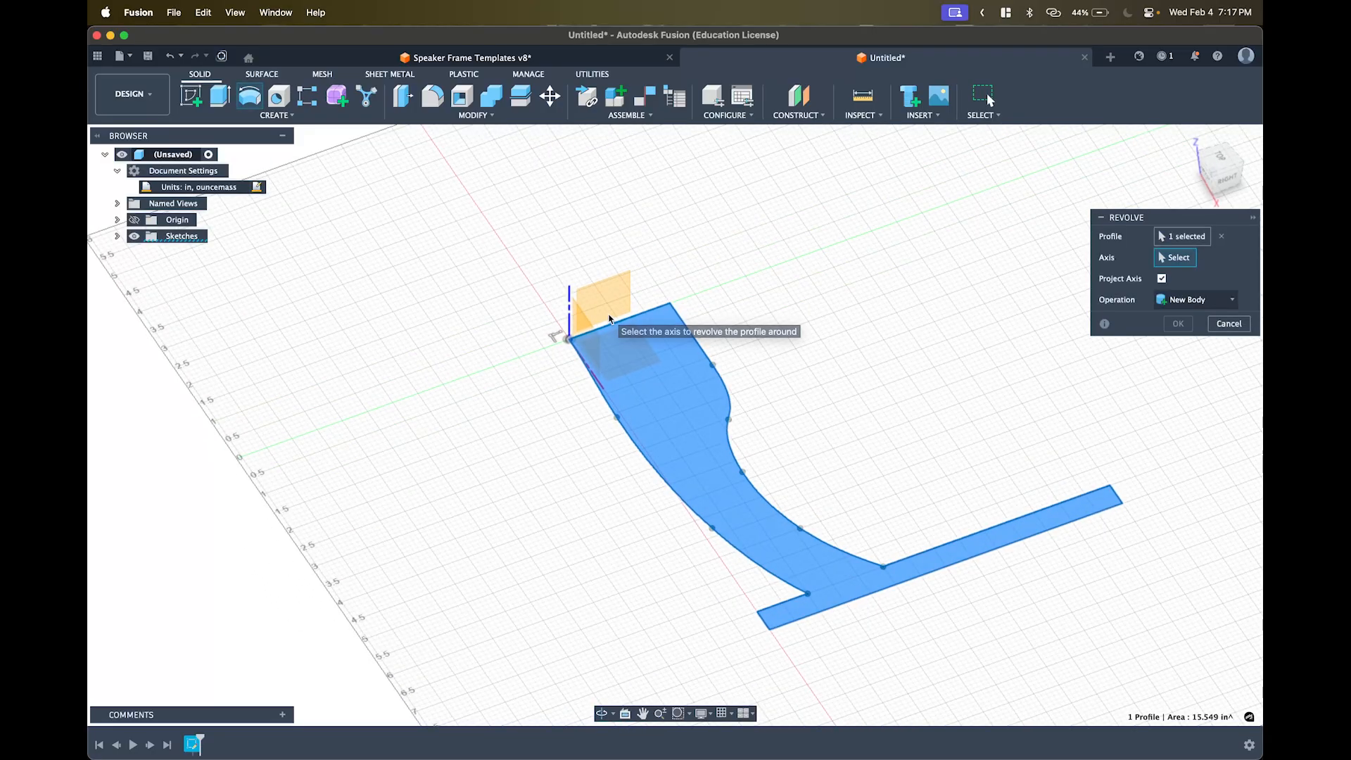
pyautogui.moveTo(611, 315)
pyautogui.keyDown('shift'); pyautogui.mouseDown(button='middle')
pyautogui.moveTo(633, 304)
pyautogui.moveTo(670, 363)
pyautogui.mouseUp(button='middle'); pyautogui.keyUp('shift')
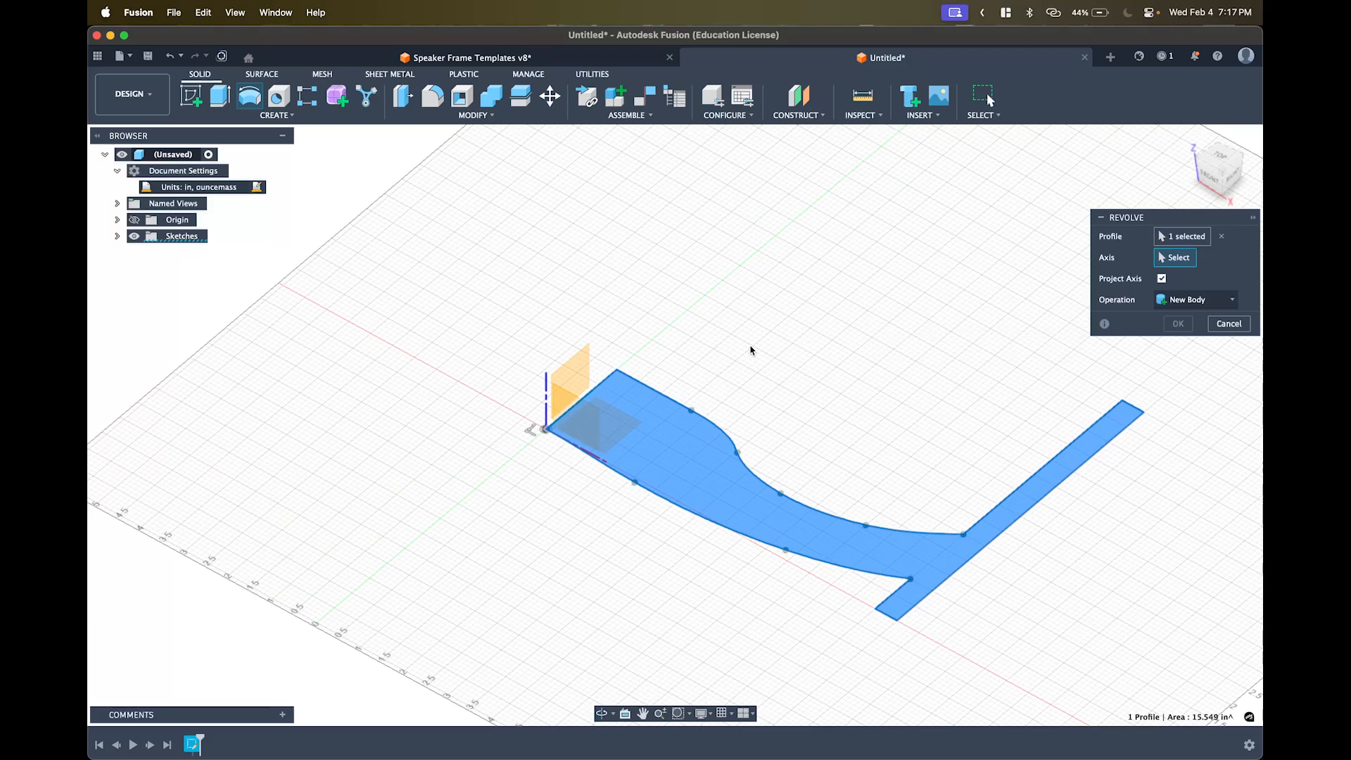
pyautogui.click(611, 386)
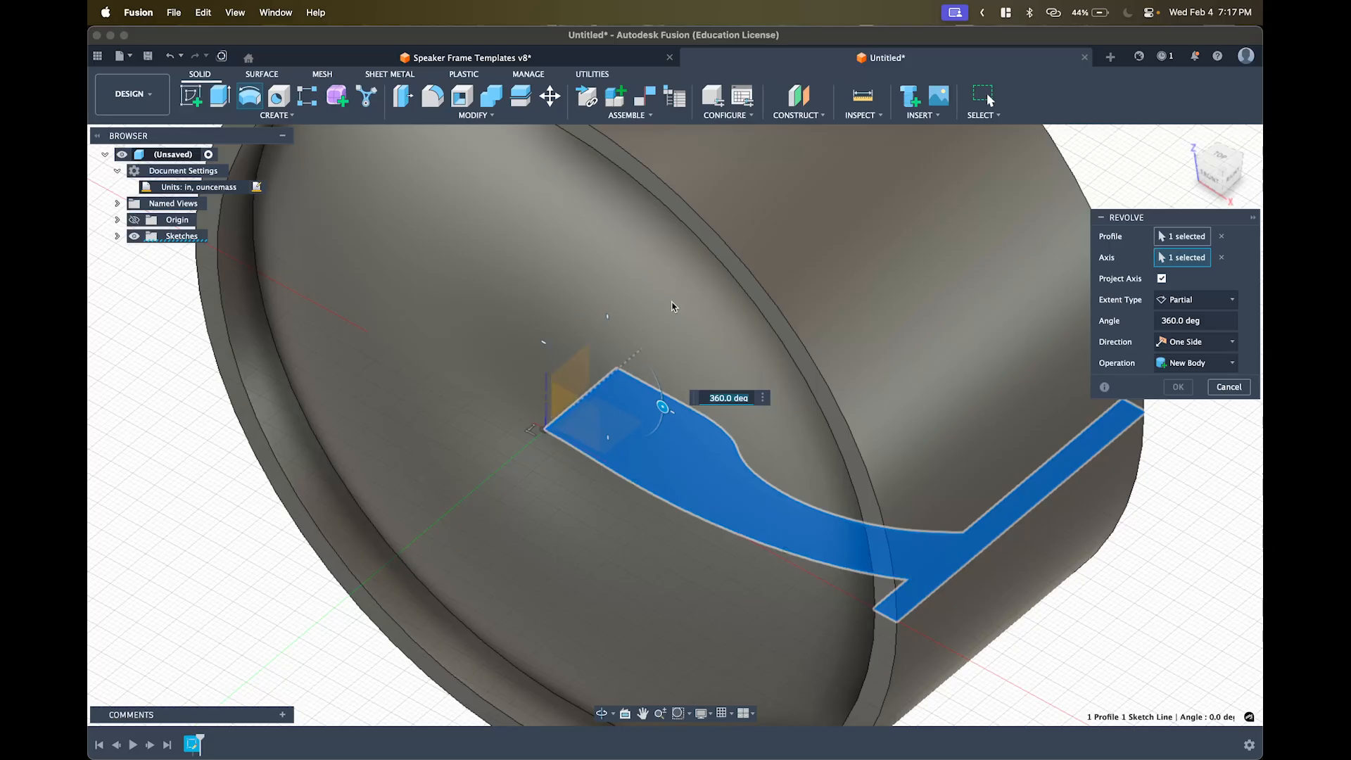
pyautogui.keyDown('shift'); pyautogui.moveTo(605, 394); pyautogui.dragTo(729, 323, button='middle'); pyautogui.keyUp('shift')
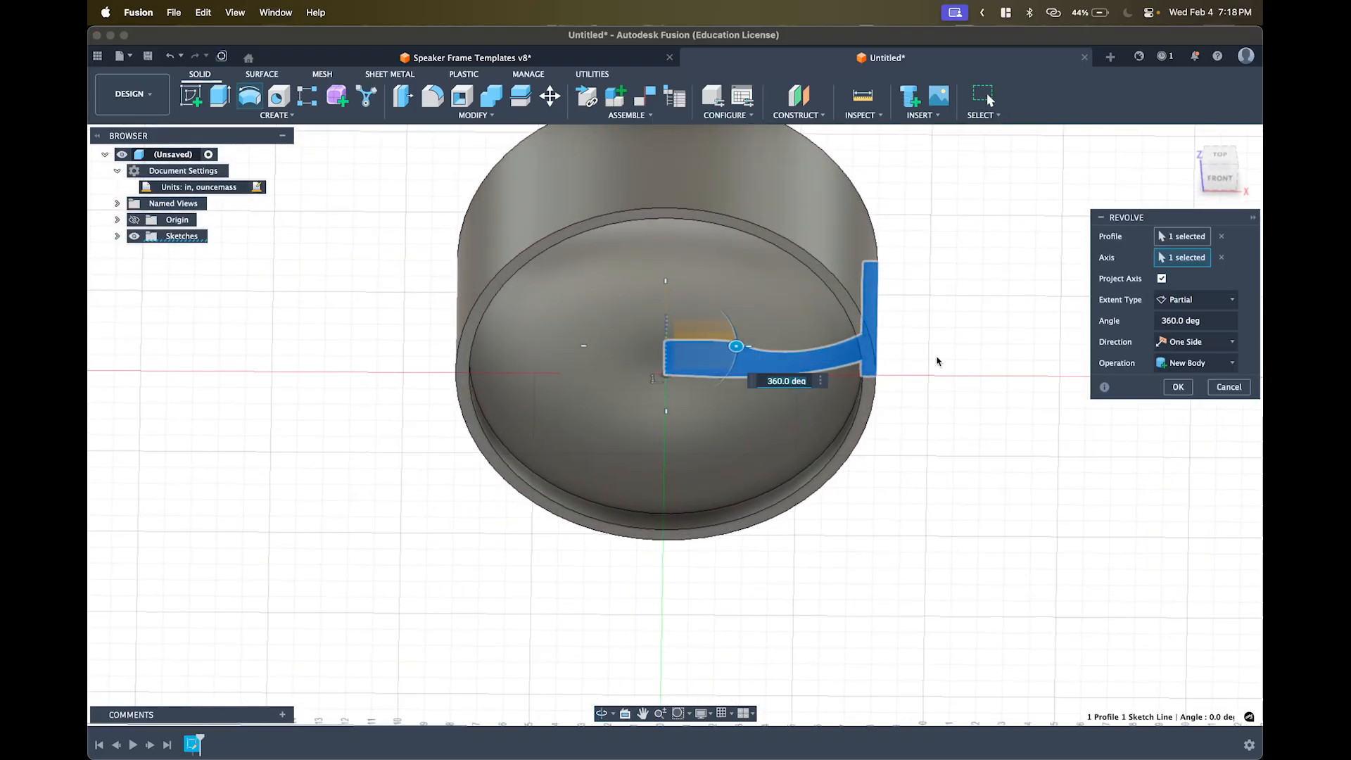
pyautogui.moveTo(983, 404); pyautogui.dragTo(1041, 490, button='middle')
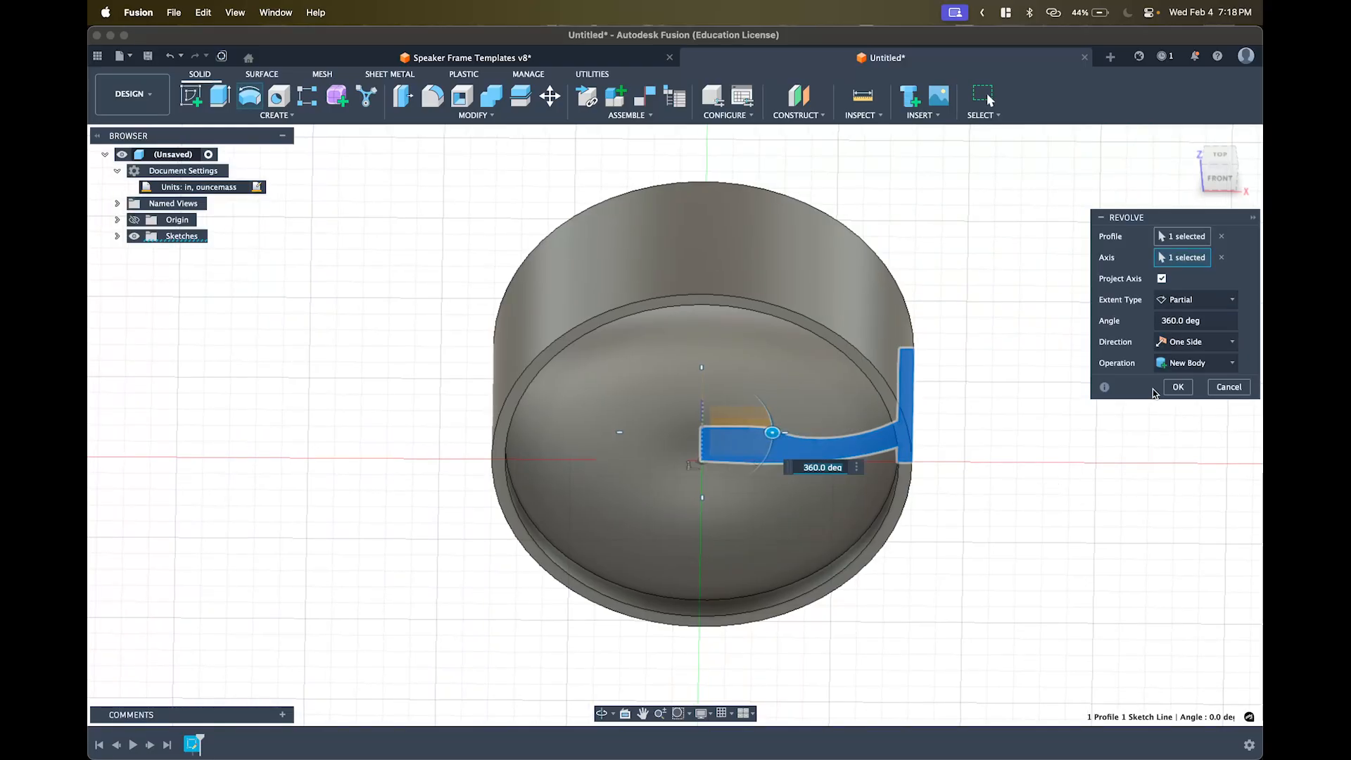
pyautogui.press('super+z')
pyautogui.press('super+z')
pyautogui.press('super+z')
pyautogui.press('super+z')
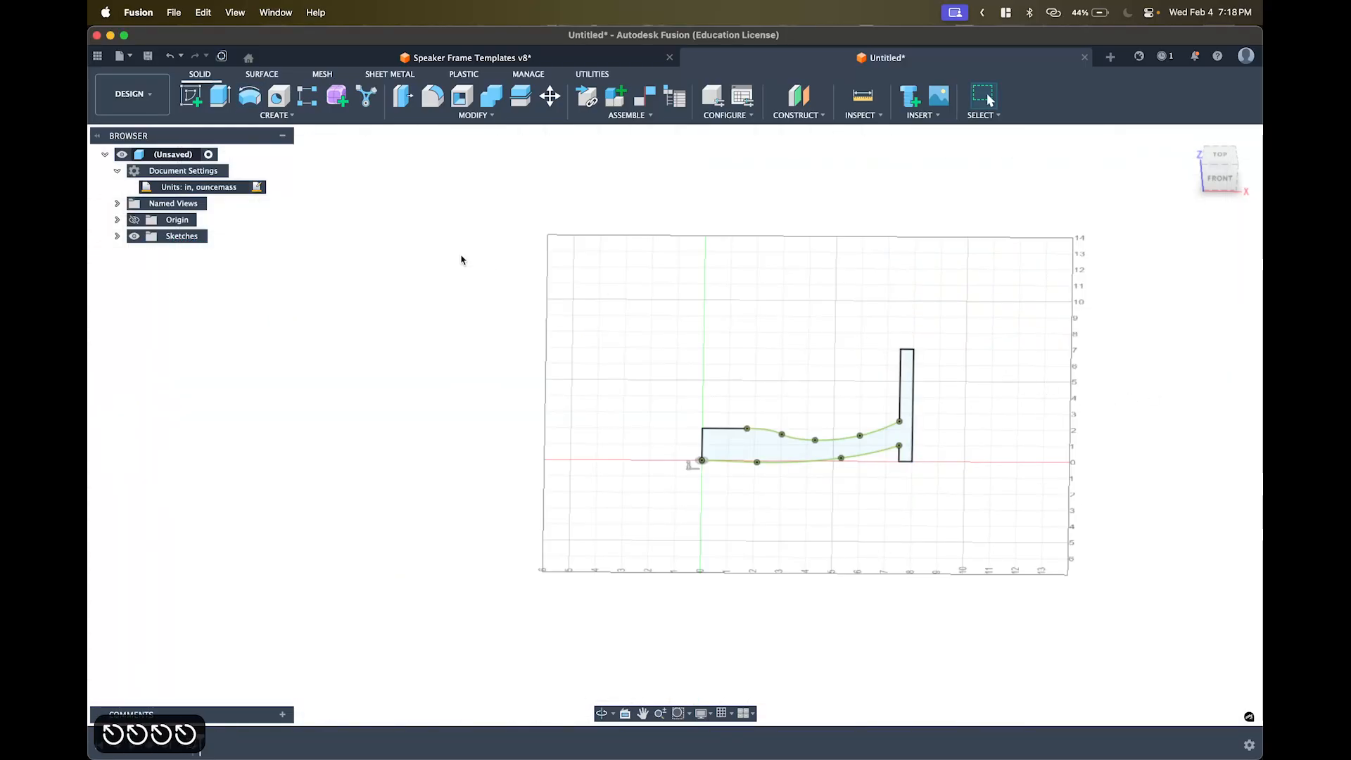
# - Revolve the profile a full 360 deg around the Y axis into a dish-shaped body
pyautogui.click(250, 94)
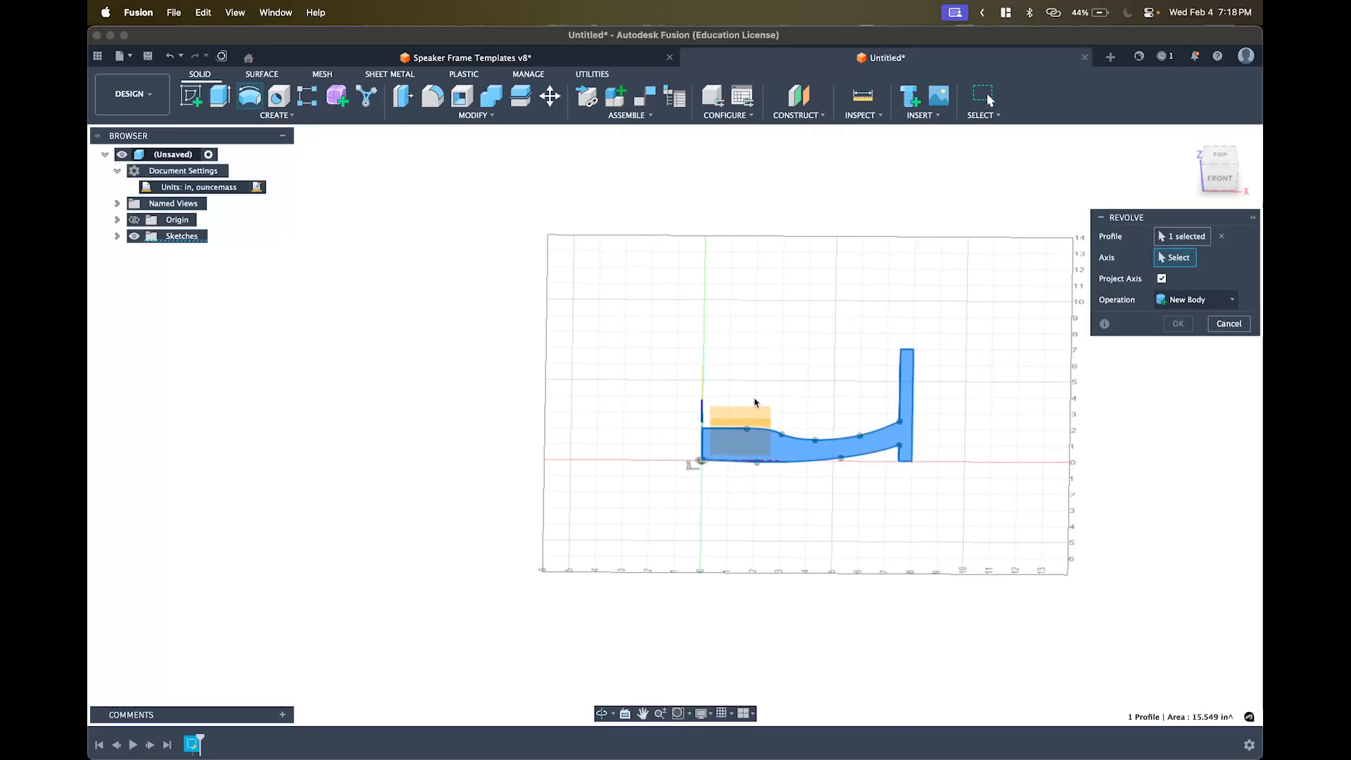
pyautogui.keyDown('shift'); pyautogui.moveTo(854, 394); pyautogui.dragTo(686, 392, button='middle'); pyautogui.keyUp('shift')
pyautogui.scroll(5, 703, 360)
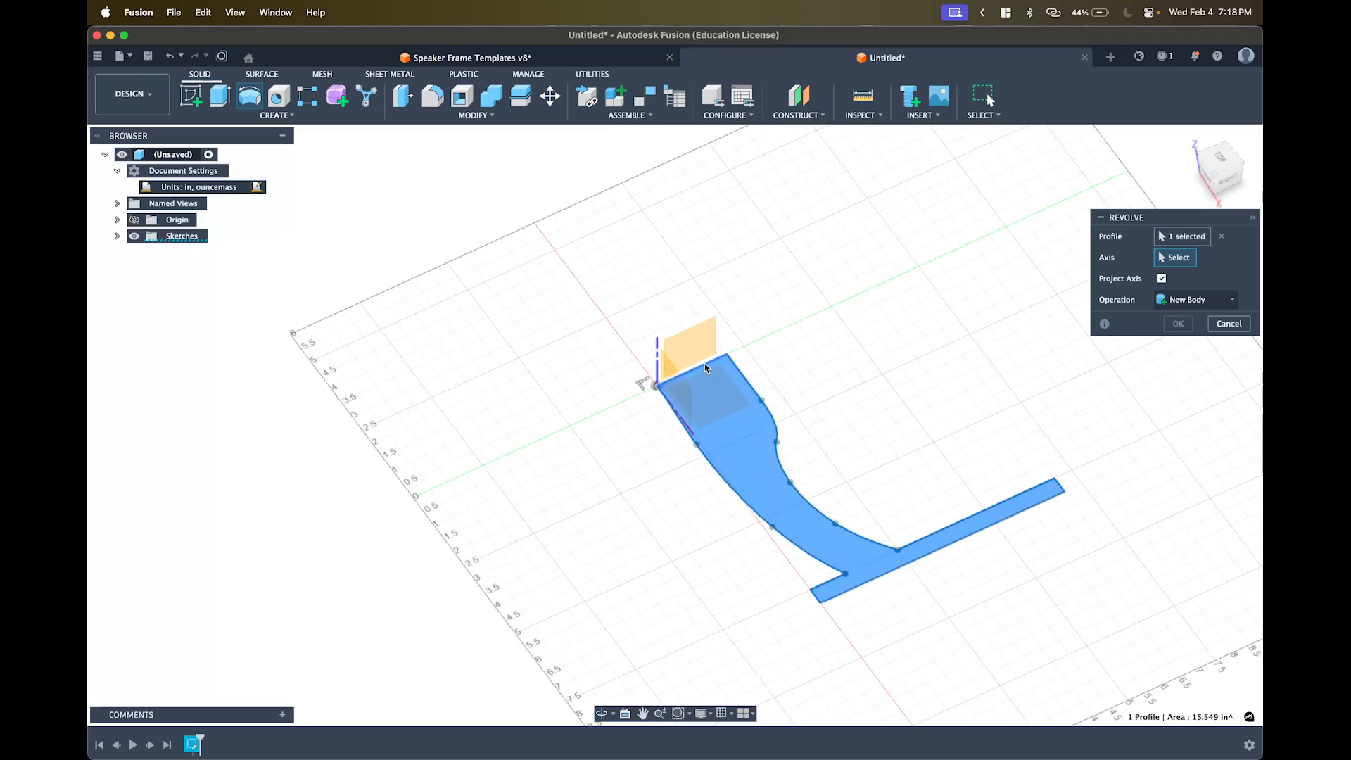
pyautogui.scroll(-5, 709, 357)
pyautogui.click(740, 351)
pyautogui.keyDown('shift'); pyautogui.moveTo(672, 395); pyautogui.dragTo(742, 384, button='middle'); pyautogui.keyUp('shift')
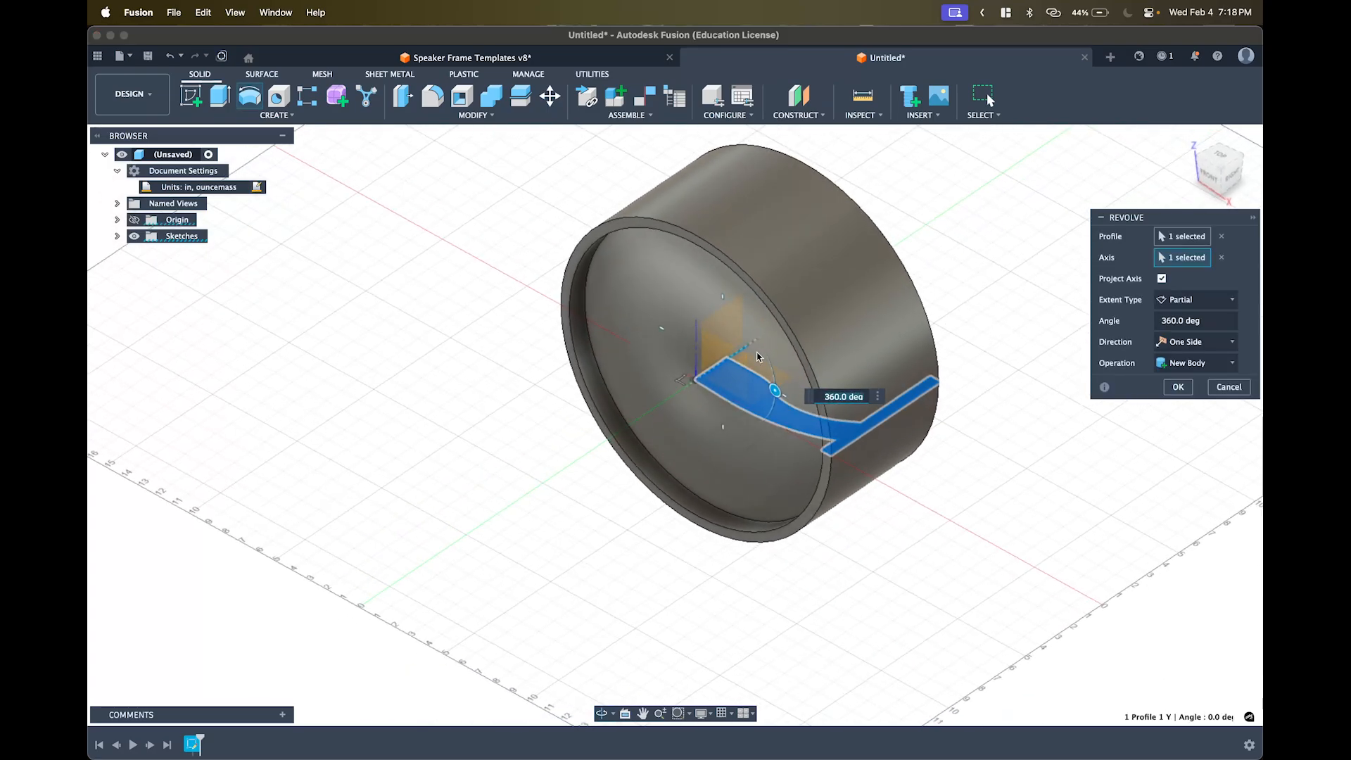
pyautogui.scroll(3, 699, 383)
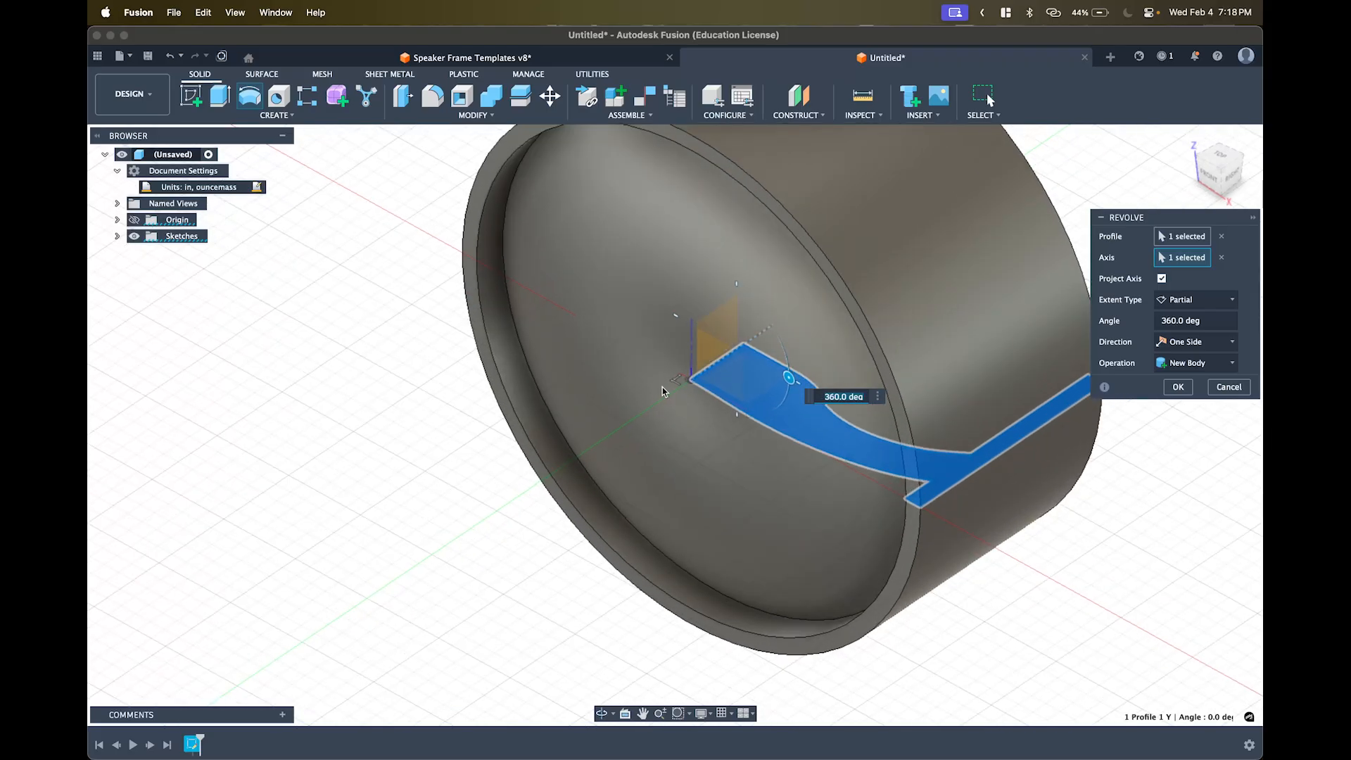
pyautogui.scroll(-5, 633, 406)
pyautogui.keyDown('shift'); pyautogui.moveTo(633, 406); pyautogui.dragTo(701, 356, button='middle'); pyautogui.keyUp('shift')
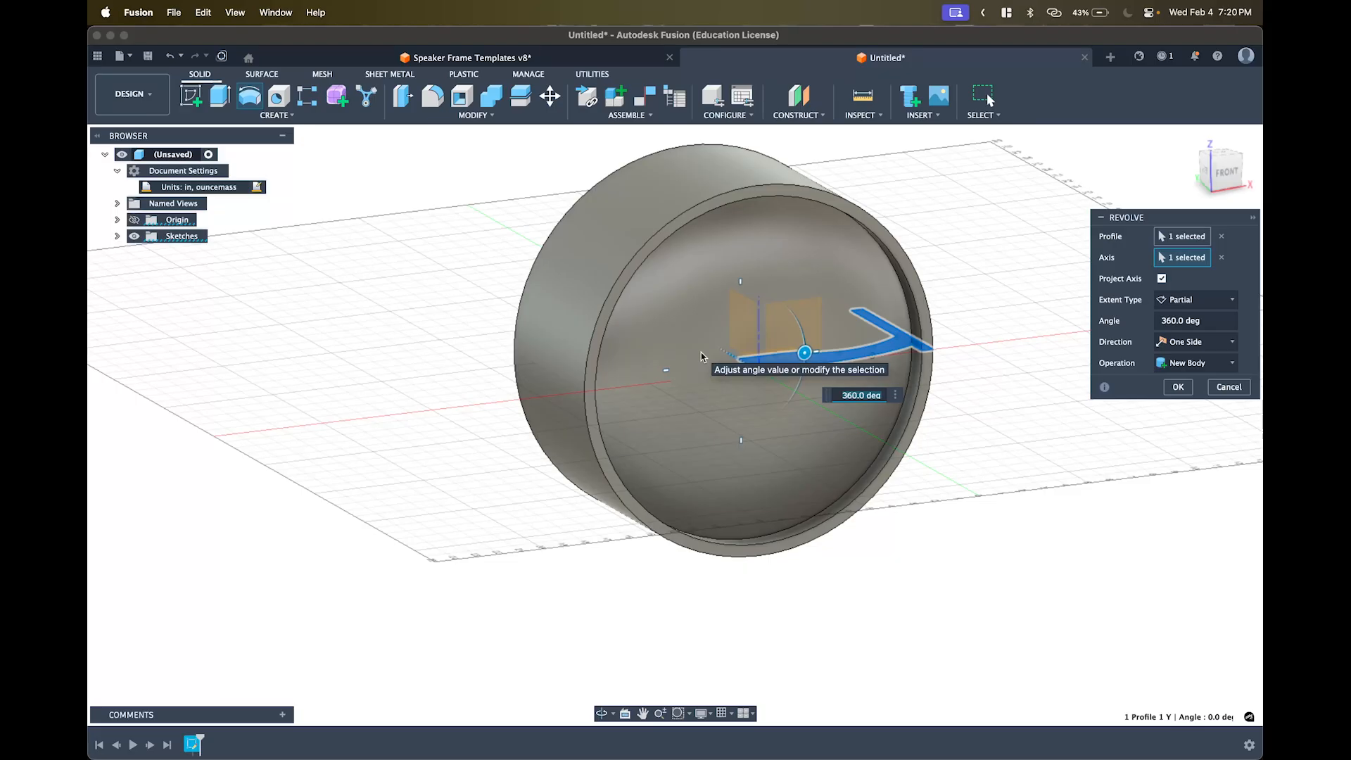
pyautogui.press('Return')
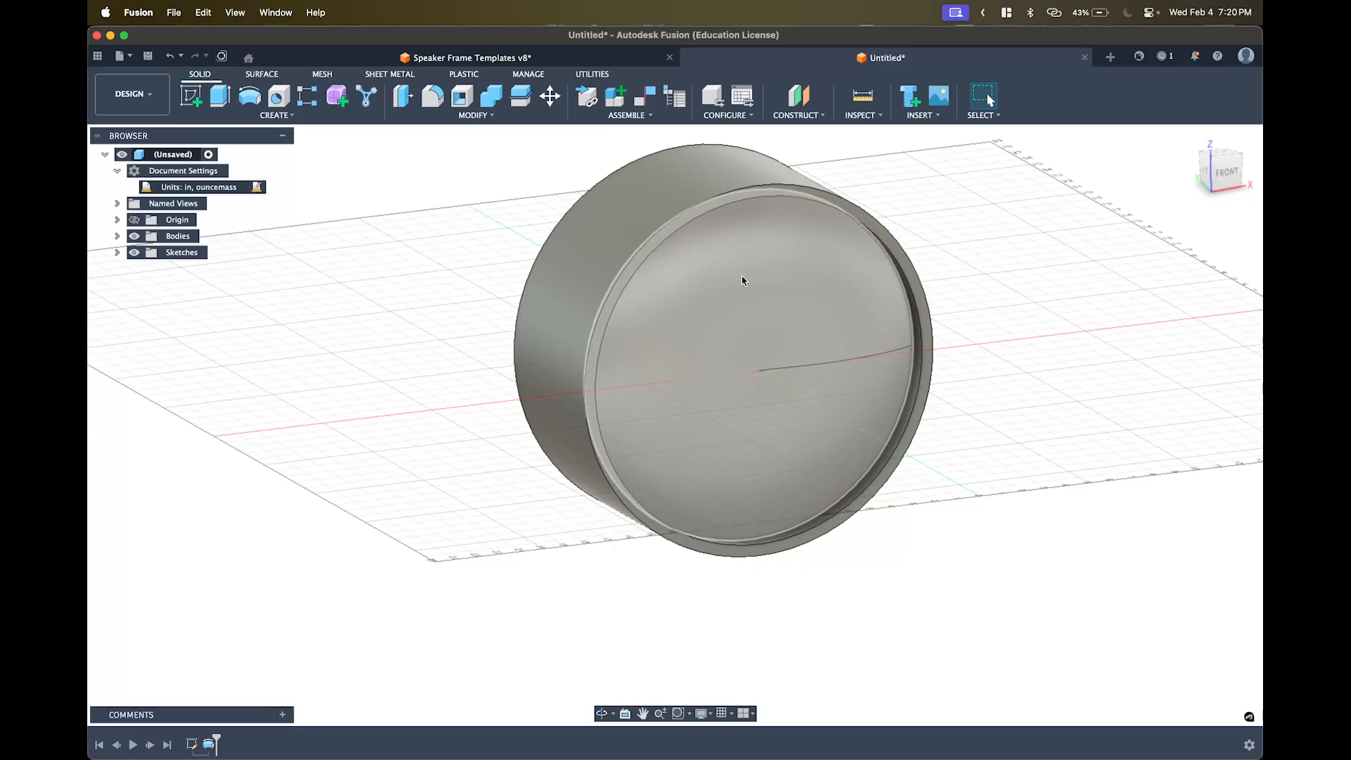
# - Orbit around the revolved dish and begin a new sketch, viewing the origin planes from the front
pyautogui.keyDown('shift'); pyautogui.moveTo(742, 279); pyautogui.dragTo(793, 265, button='middle'); pyautogui.keyUp('shift')
pyautogui.keyDown('shift'); pyautogui.moveTo(828, 272); pyautogui.dragTo(724, 281, button='middle'); pyautogui.keyUp('shift')
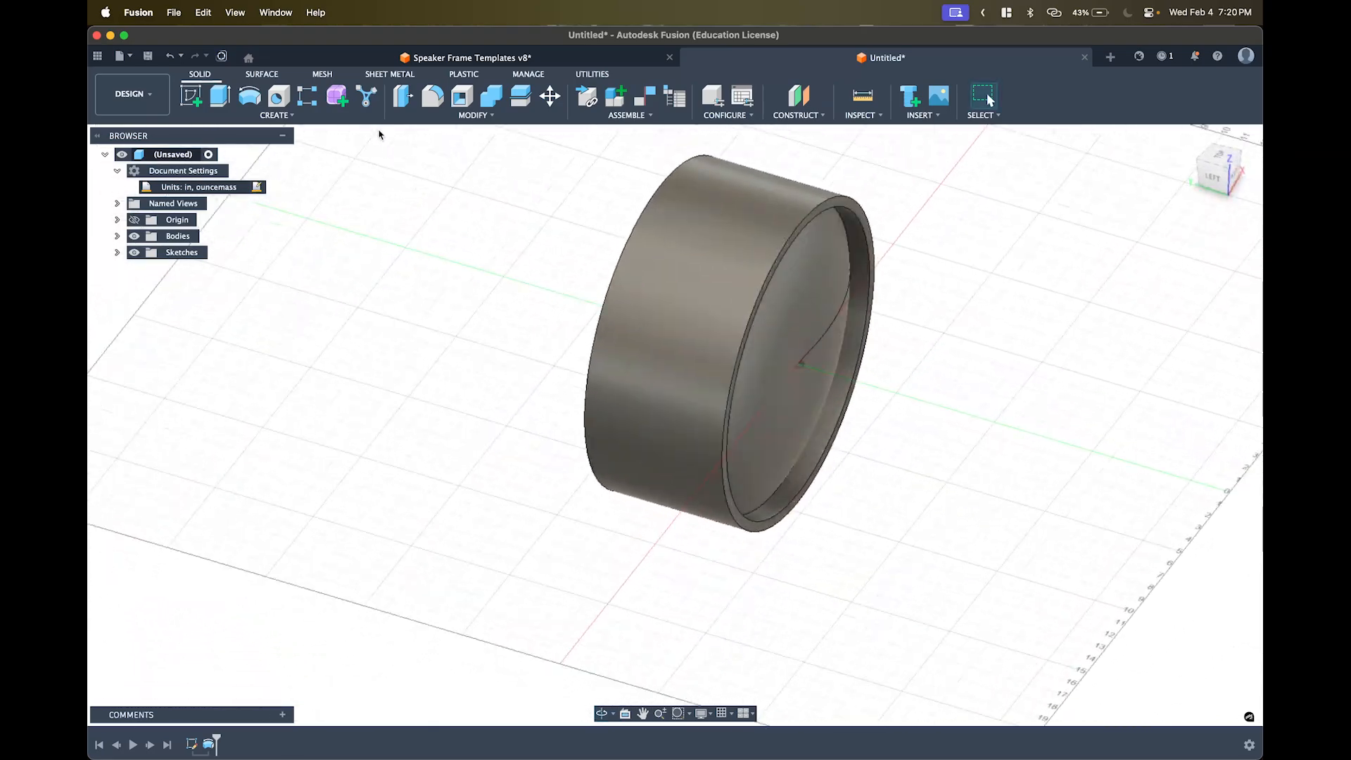
pyautogui.click(193, 96)
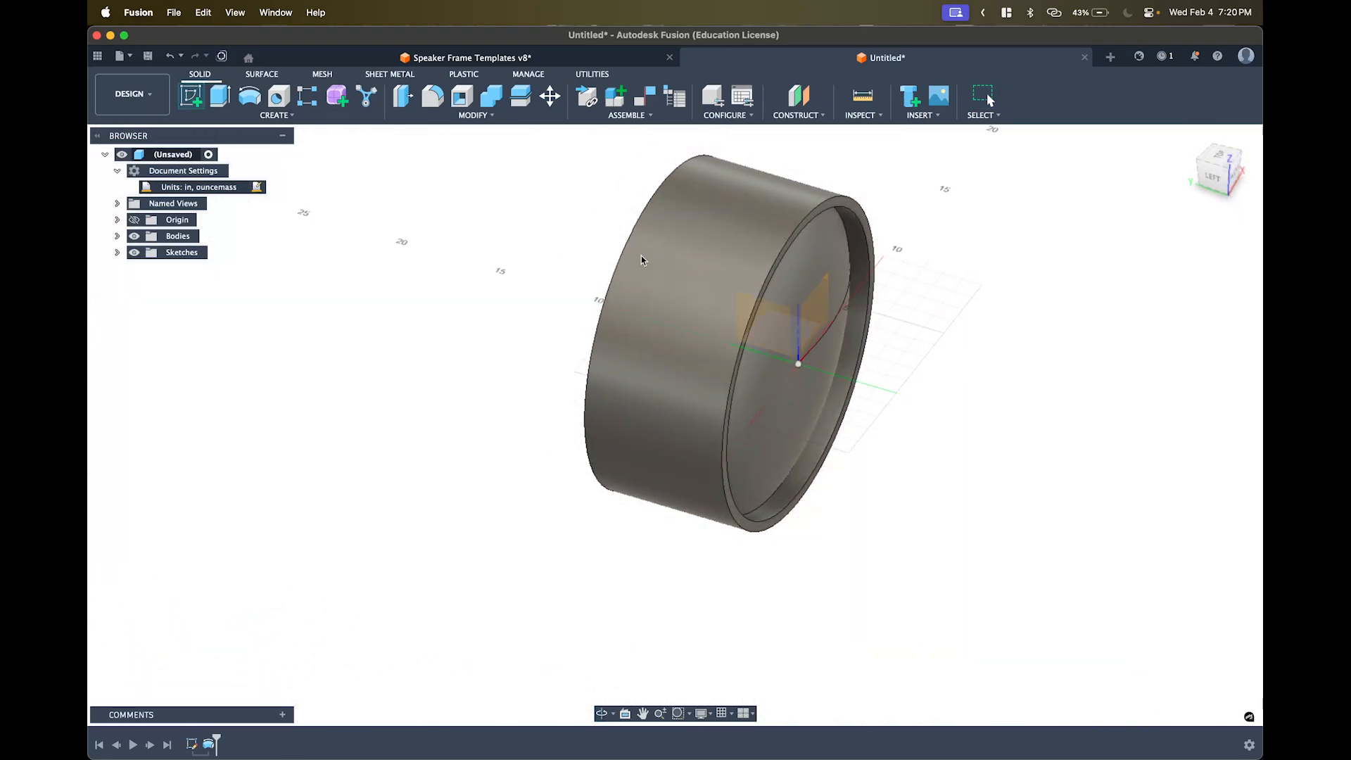
pyautogui.keyDown('shift'); pyautogui.moveTo(682, 256); pyautogui.dragTo(648, 231, button='middle'); pyautogui.keyUp('shift')
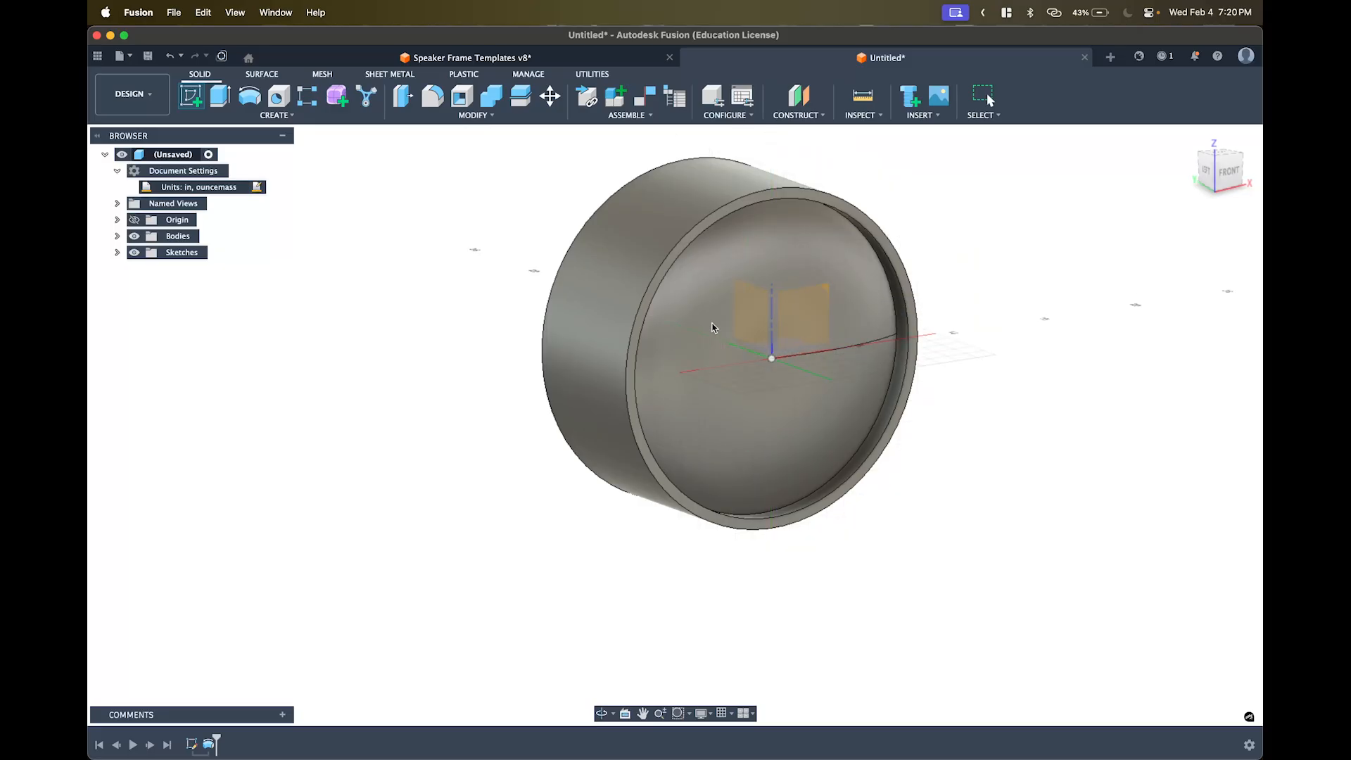
# - Start a new sketch on the front (XZ) plane and zoom in on the dish
pyautogui.click(809, 298)
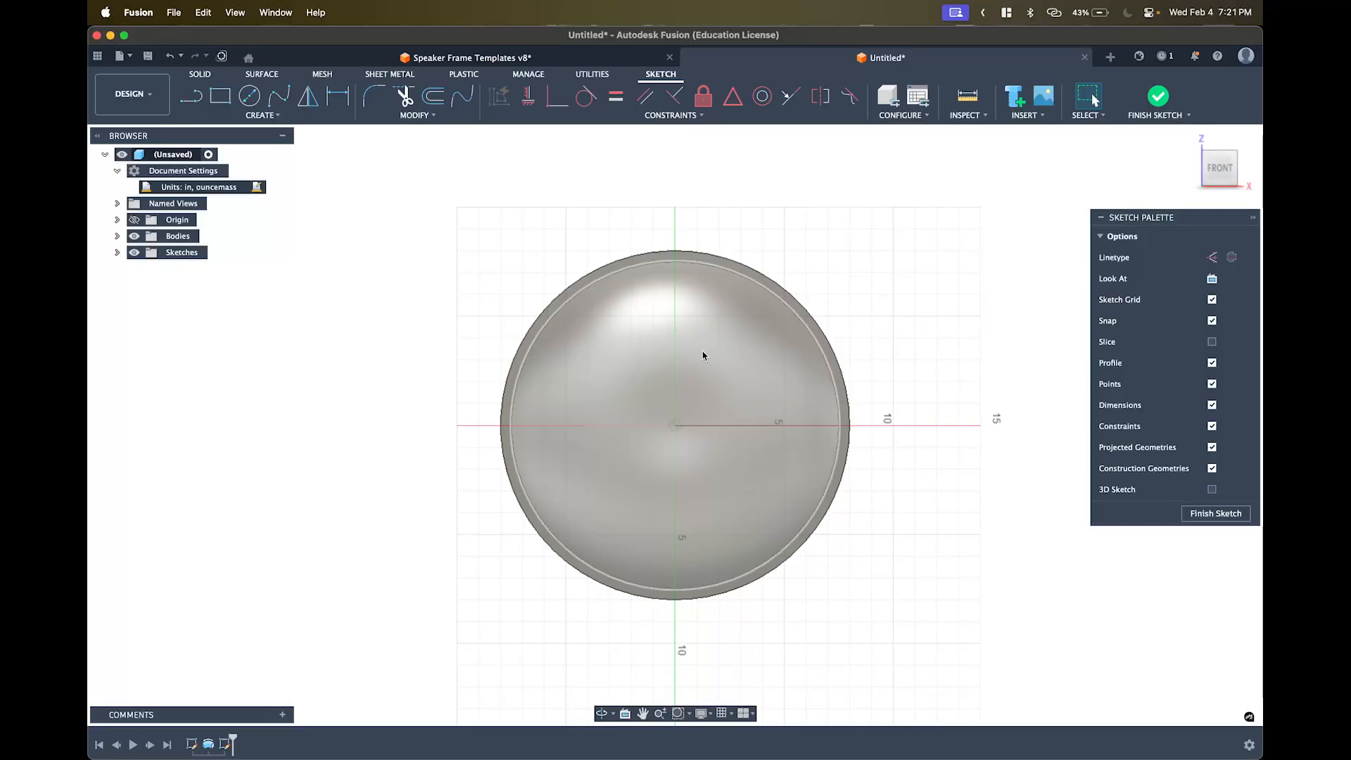
pyautogui.scroll(3, 601, 410)
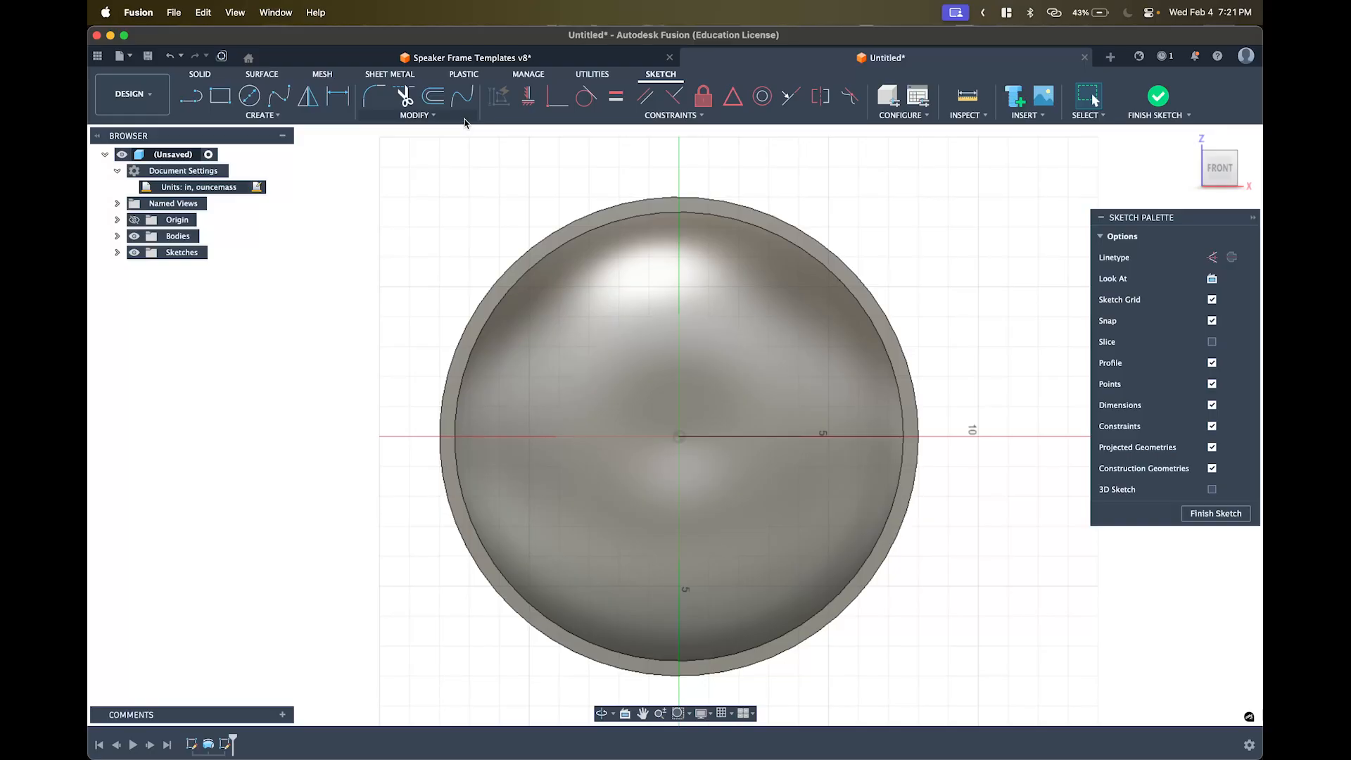
pyautogui.click(274, 117)
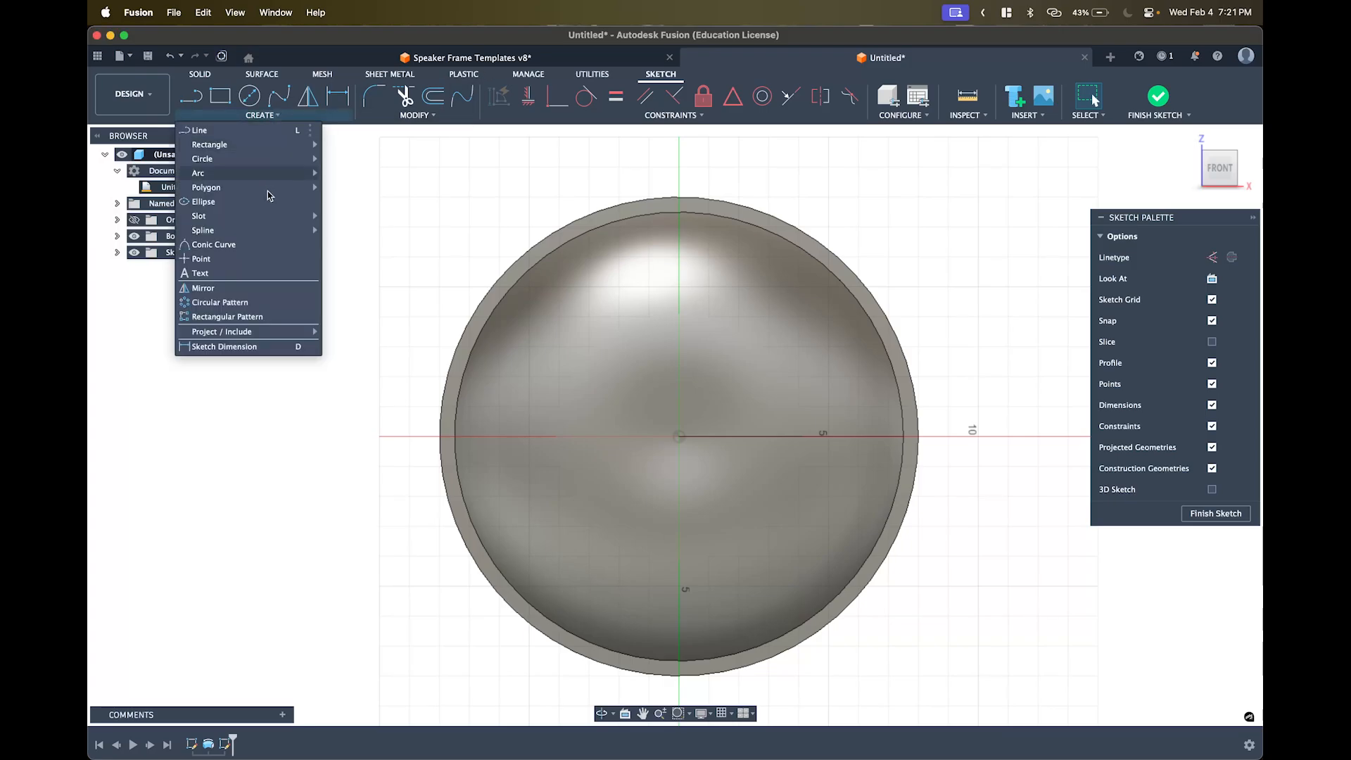
# - Project the dish's 15.00 in circular rim edge into the sketch
pyautogui.moveTo(299, 334)
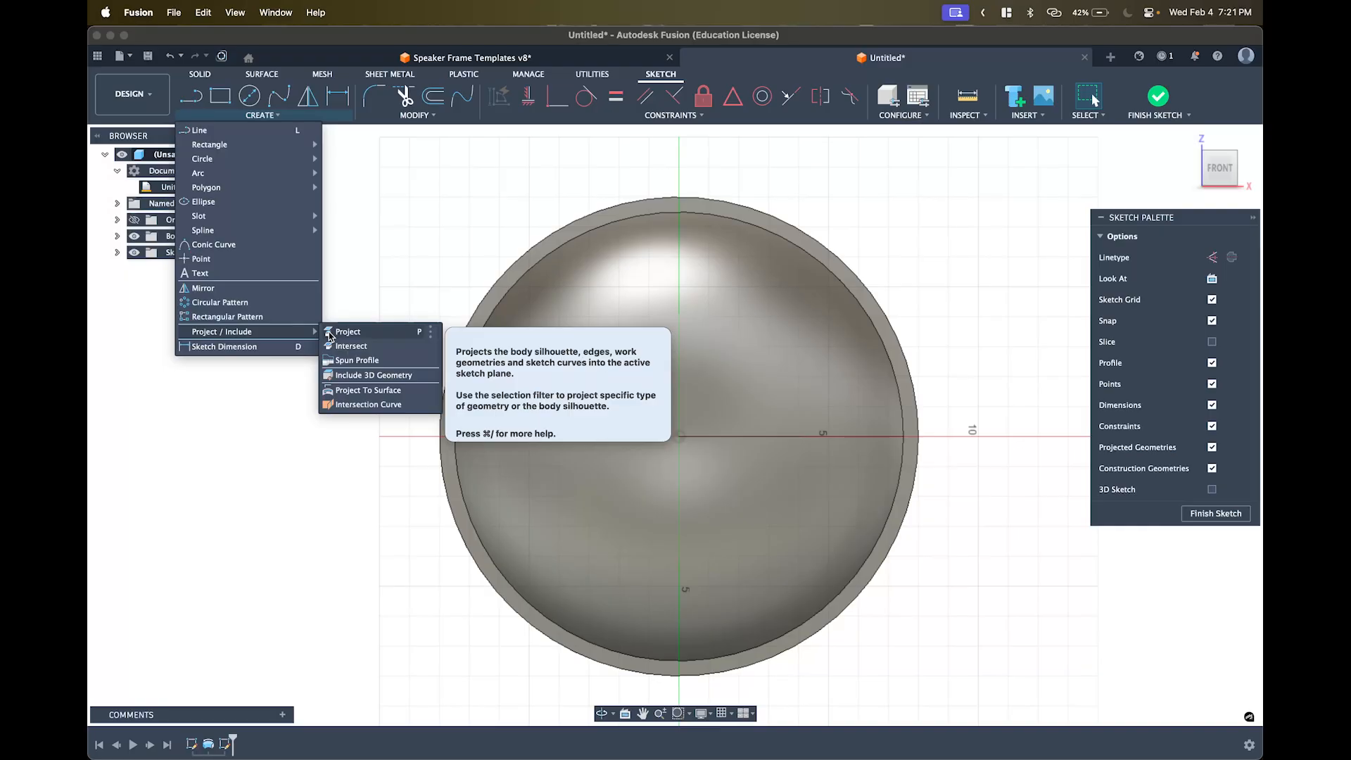
pyautogui.click(329, 336)
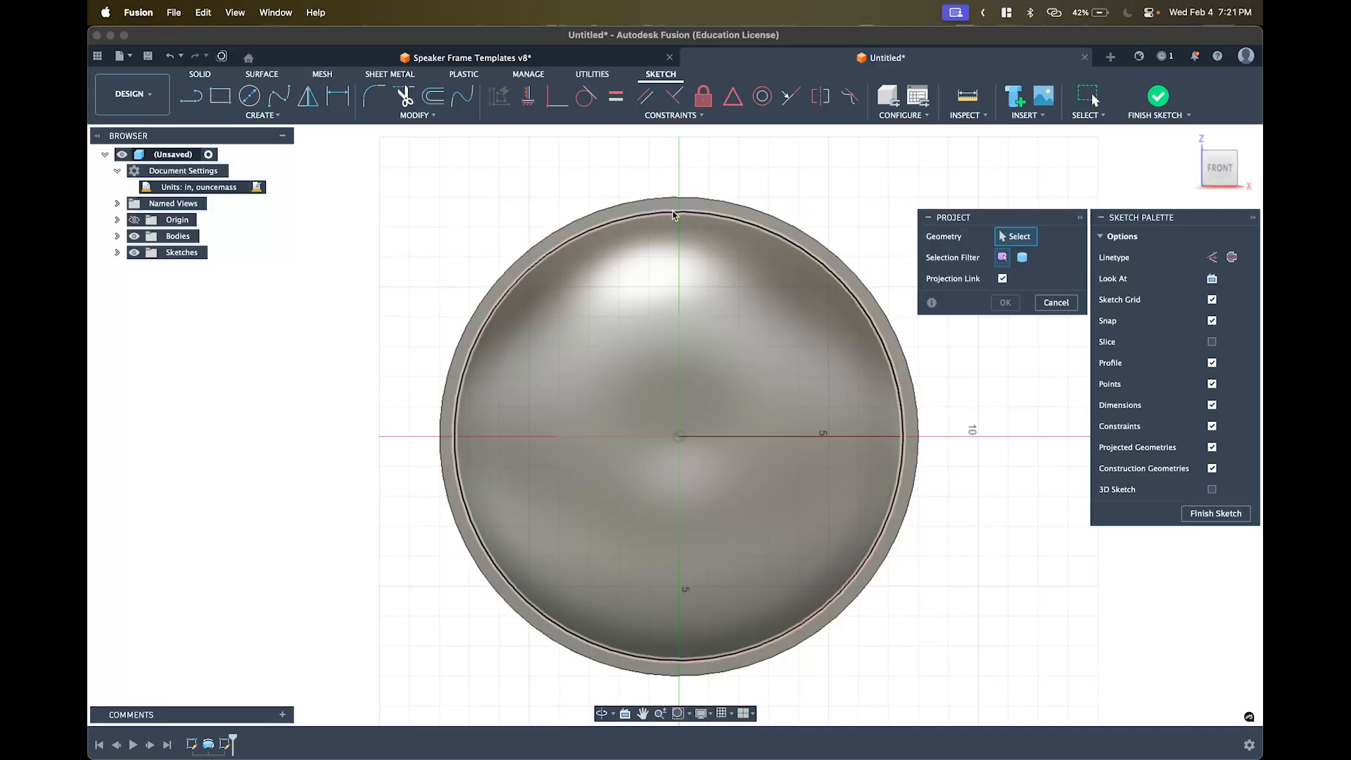
pyautogui.click(673, 213)
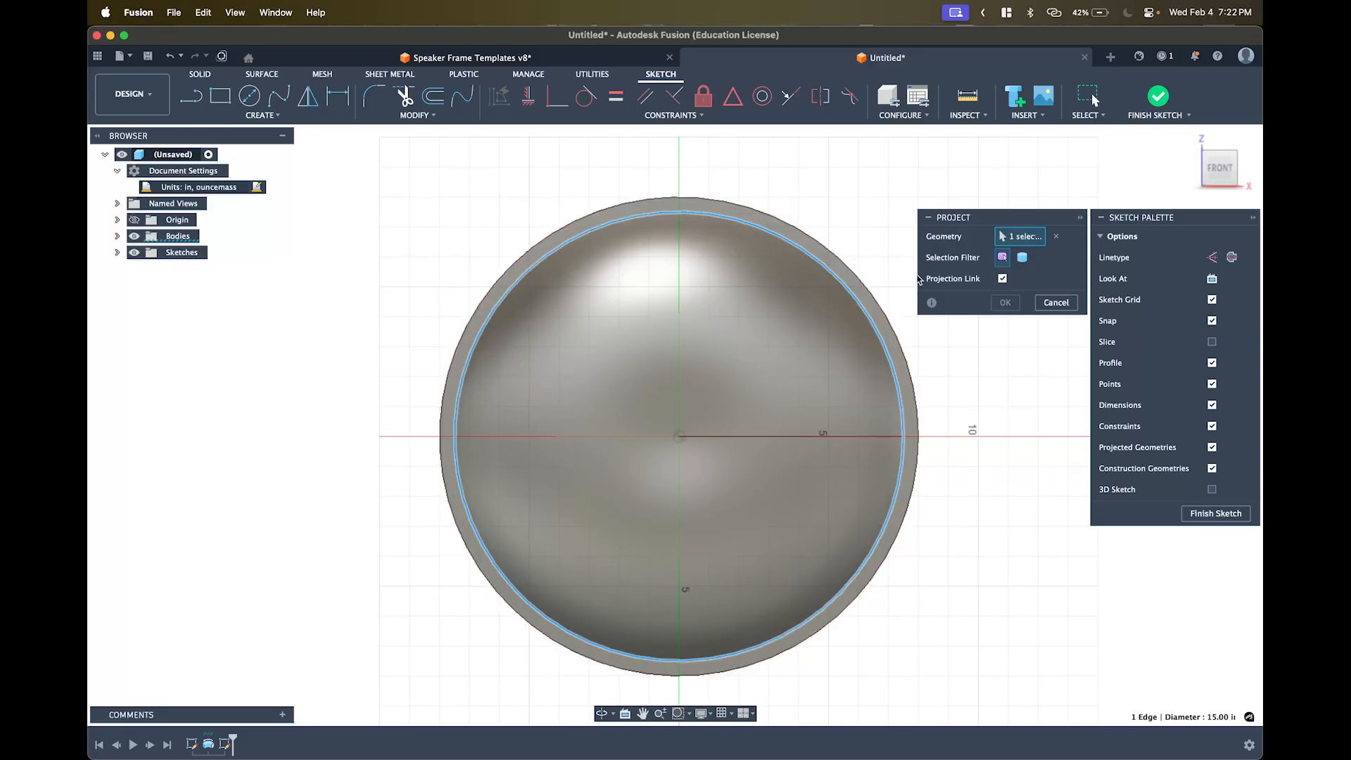
pyautogui.click(1005, 303)
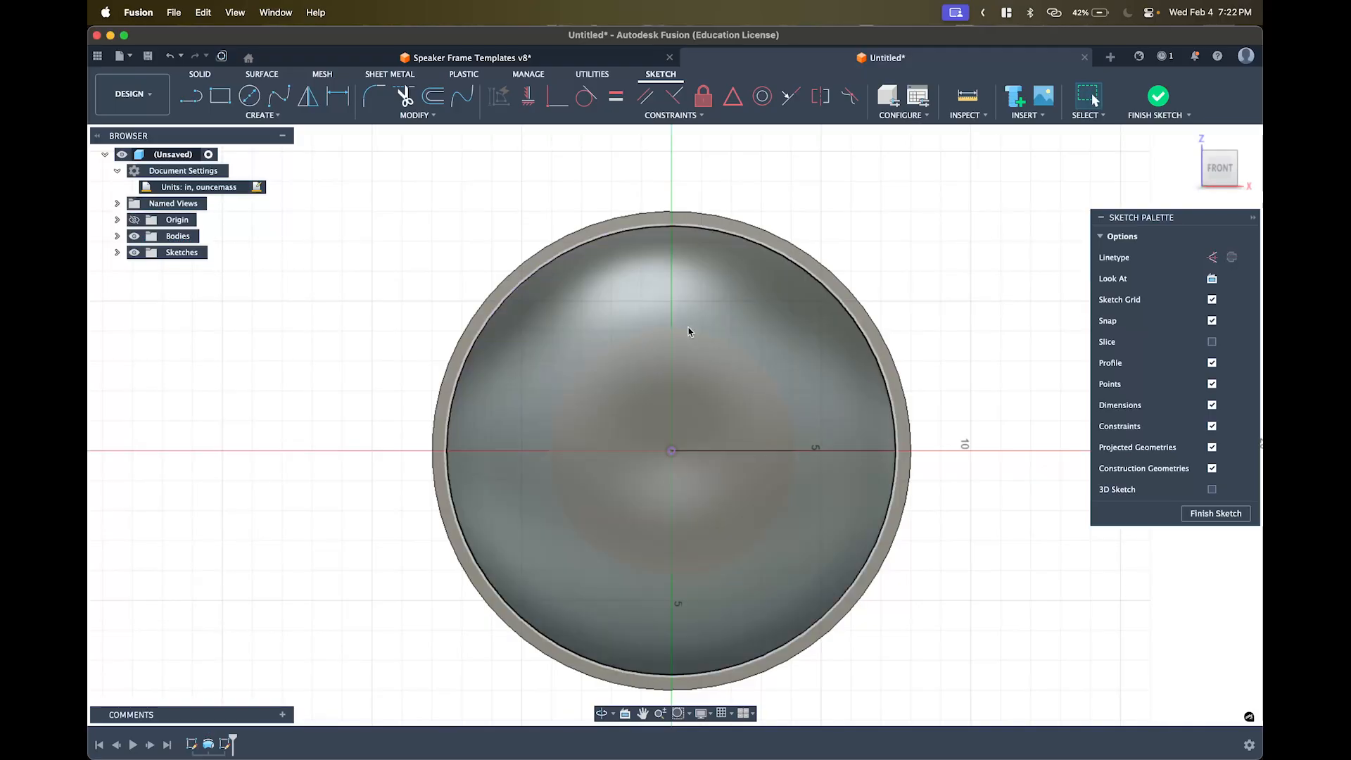
# - Hide the dish body in the Browser so only the projected rim circle shows
pyautogui.click(134, 236)
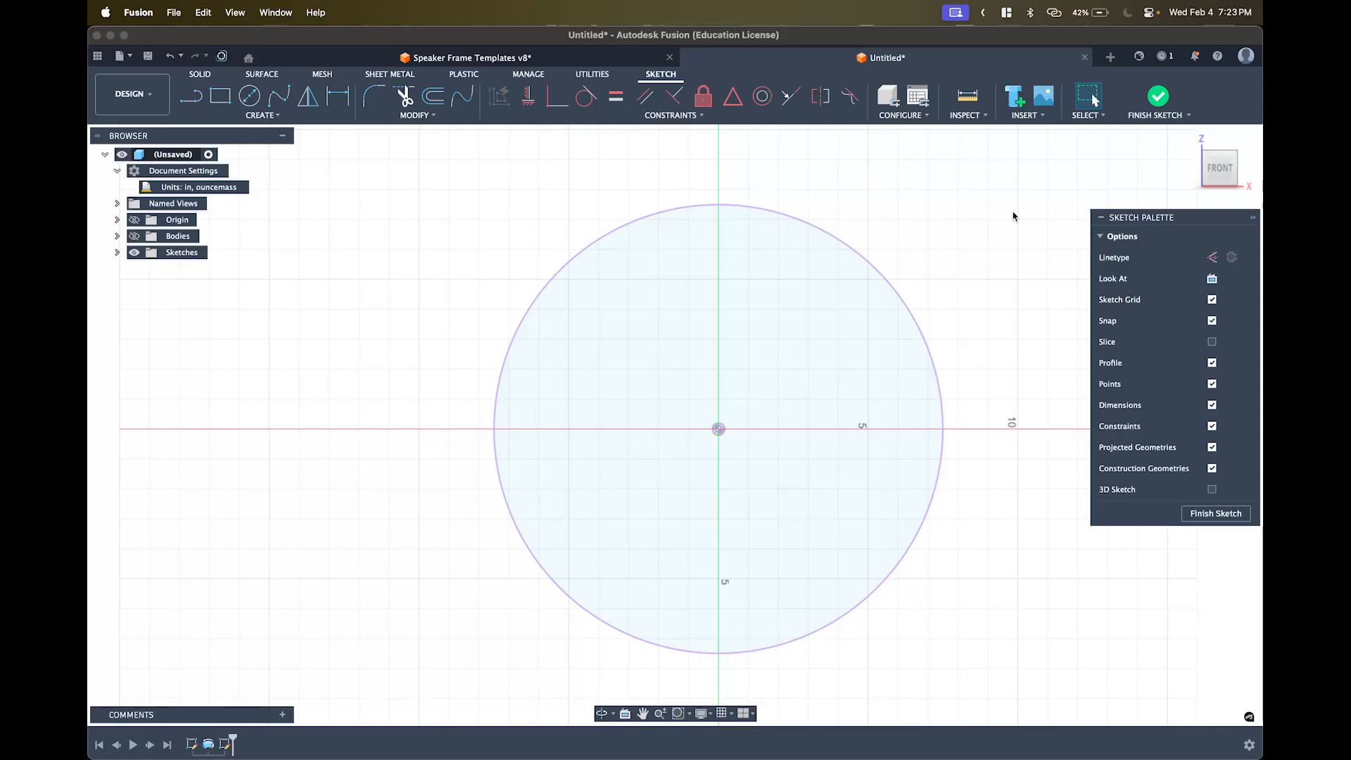
# - Snap to the FRONT view and toggle the dish body's visibility to compare with the sketch
pyautogui.moveTo(989, 210)
pyautogui.mouseDown(button='middle')
pyautogui.moveTo(778, 191)
pyautogui.moveTo(907, 289)
pyautogui.moveTo(925, 250)
pyautogui.moveTo(1001, 209)
pyautogui.moveTo(952, 192)
pyautogui.moveTo(1007, 166)
pyautogui.moveTo(974, 226)
pyautogui.moveTo(995, 213)
pyautogui.moveTo(968, 217)
pyautogui.moveTo(980, 166)
pyautogui.moveTo(982, 226)
pyautogui.moveTo(968, 178)
pyautogui.moveTo(992, 223)
pyautogui.moveTo(978, 222)
pyautogui.mouseUp(button='middle')
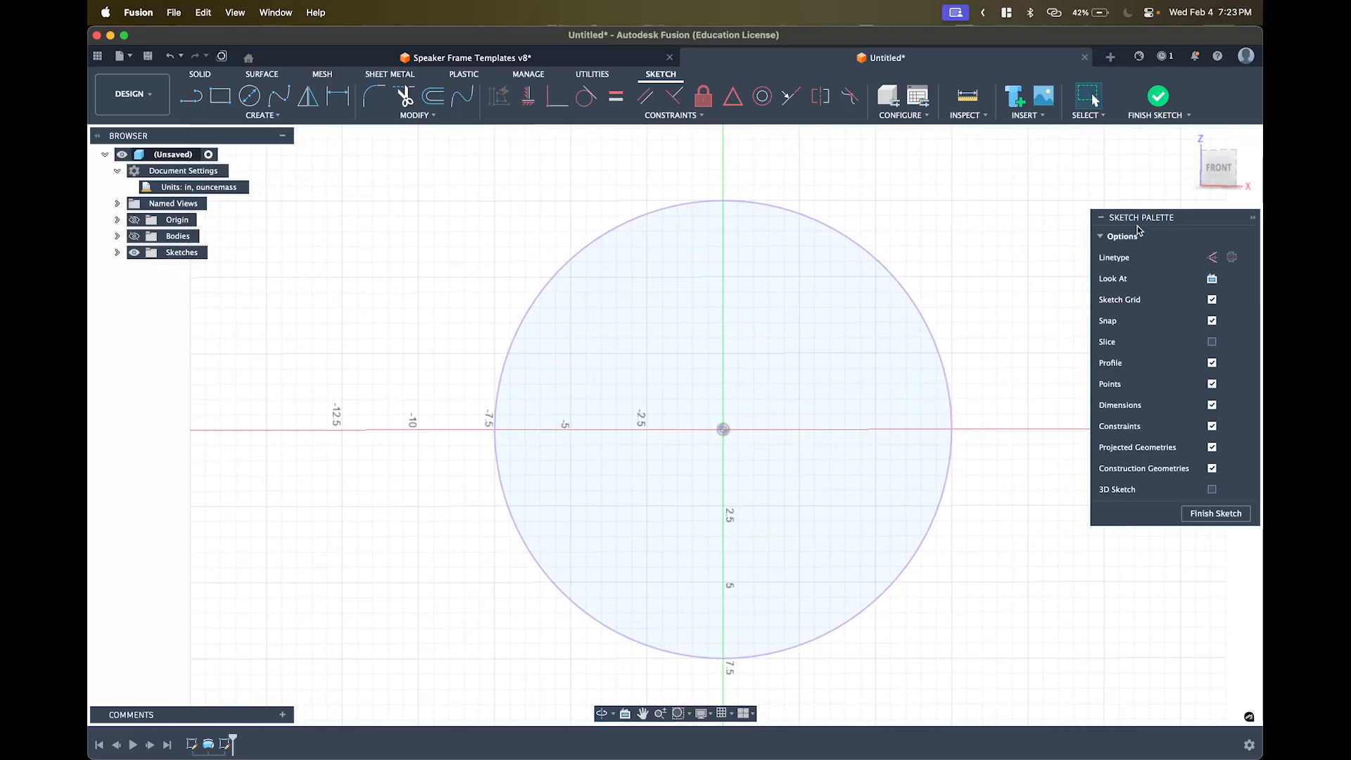
pyautogui.click(1215, 177)
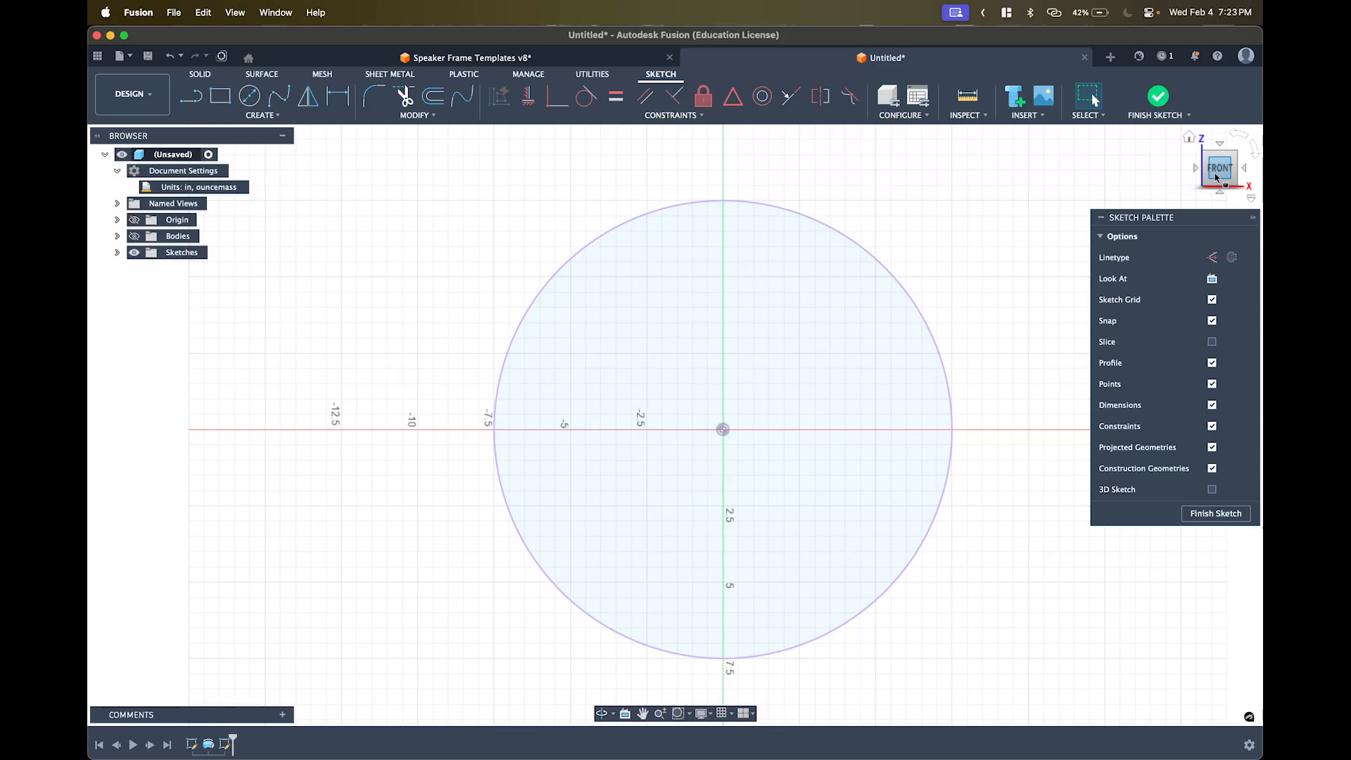
pyautogui.click(134, 236)
pyautogui.click(134, 236)
pyautogui.click(134, 237)
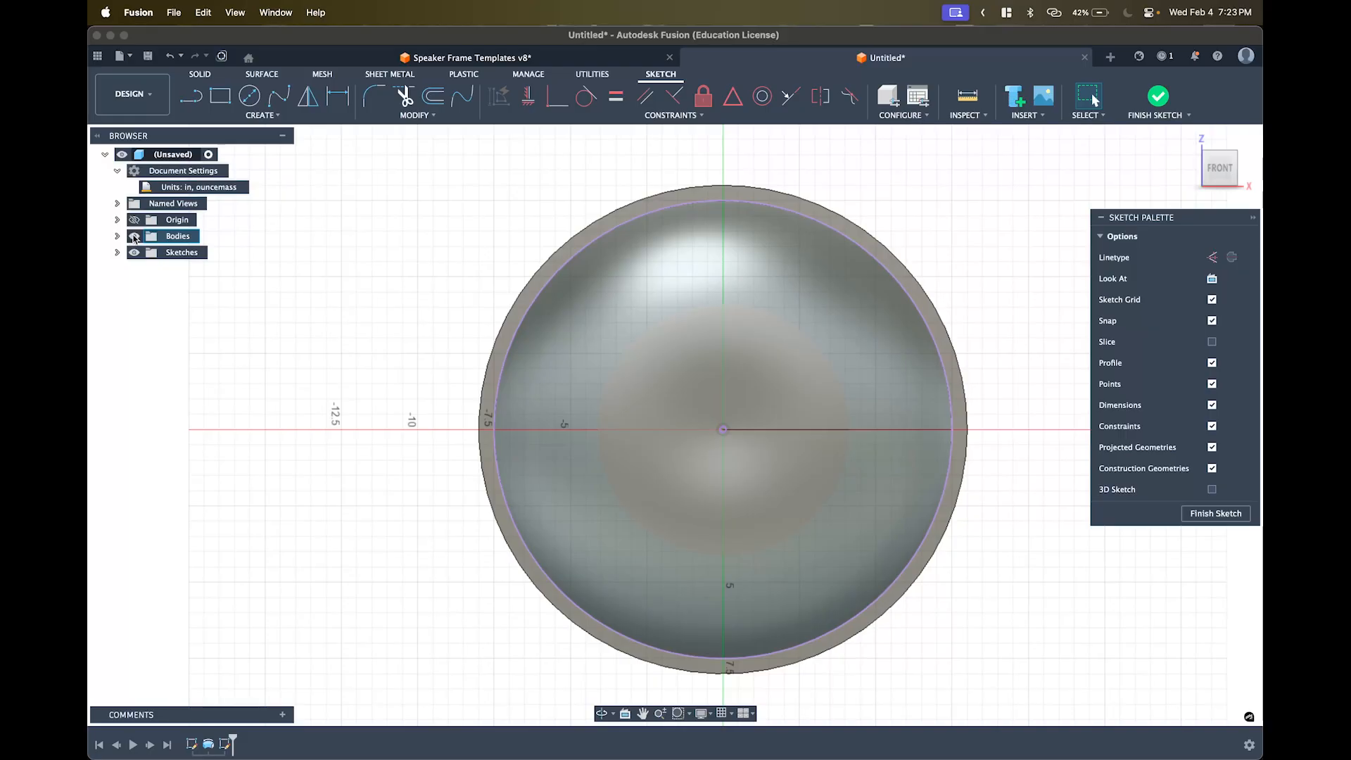
pyautogui.click(135, 237)
pyautogui.click(134, 237)
pyautogui.click(135, 238)
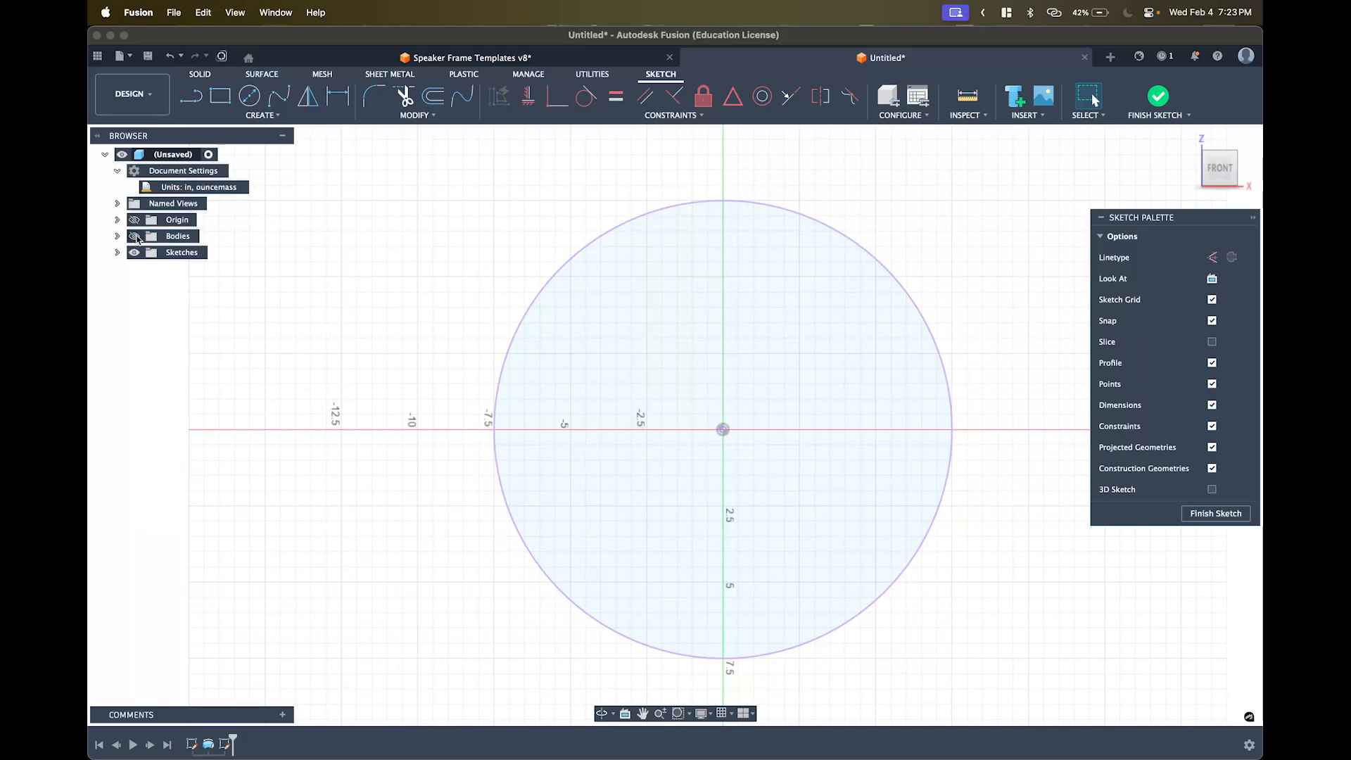
# - Expand and collapse Bodies, leaving the dish body shown behind the rim circle
pyautogui.click(117, 237)
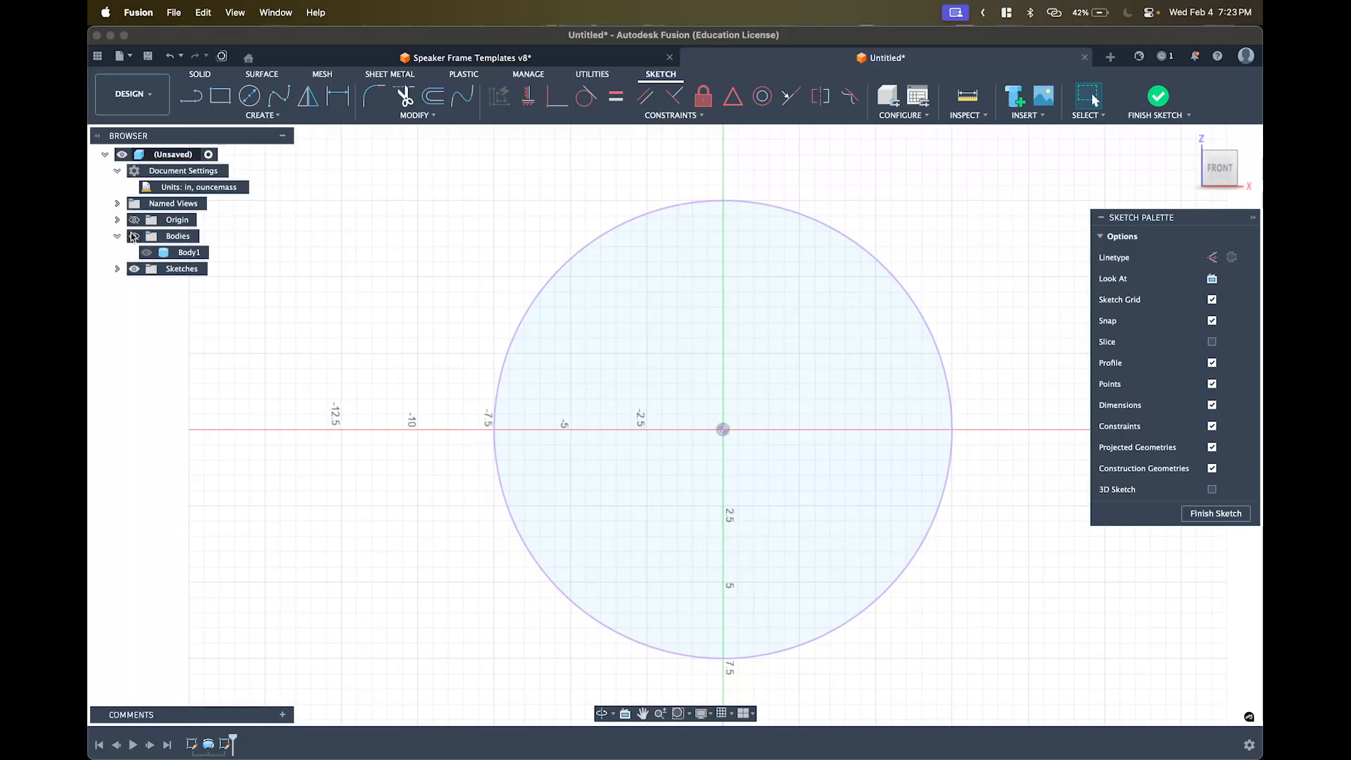
pyautogui.click(135, 237)
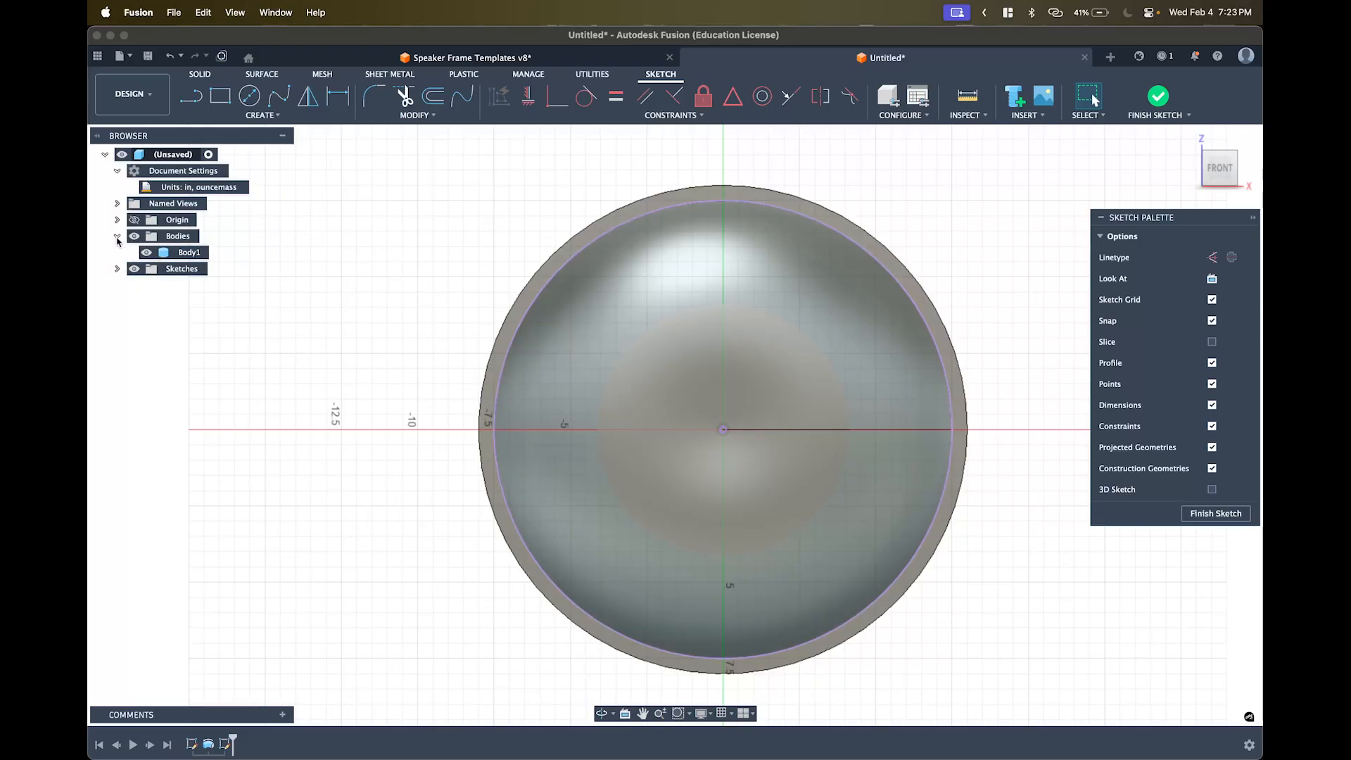
pyautogui.click(117, 240)
pyautogui.click(134, 236)
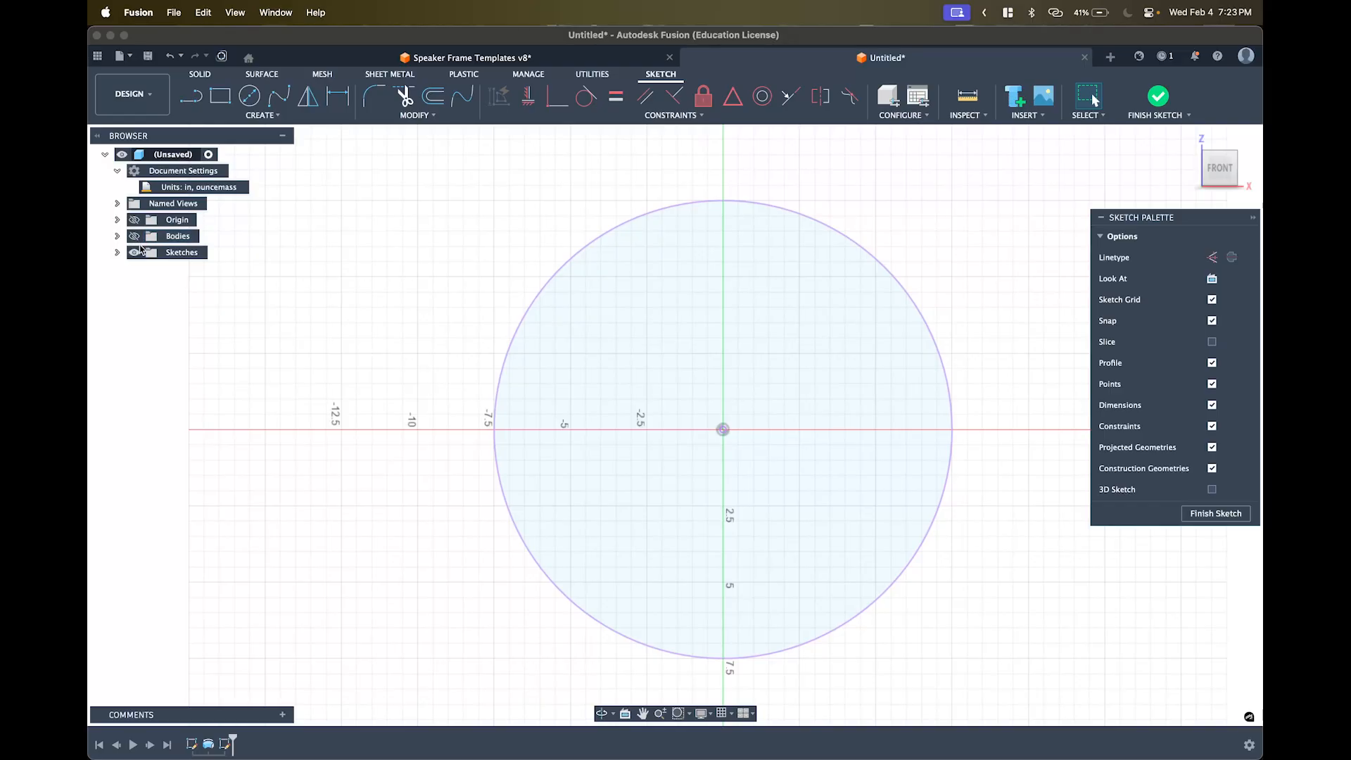
pyautogui.click(134, 237)
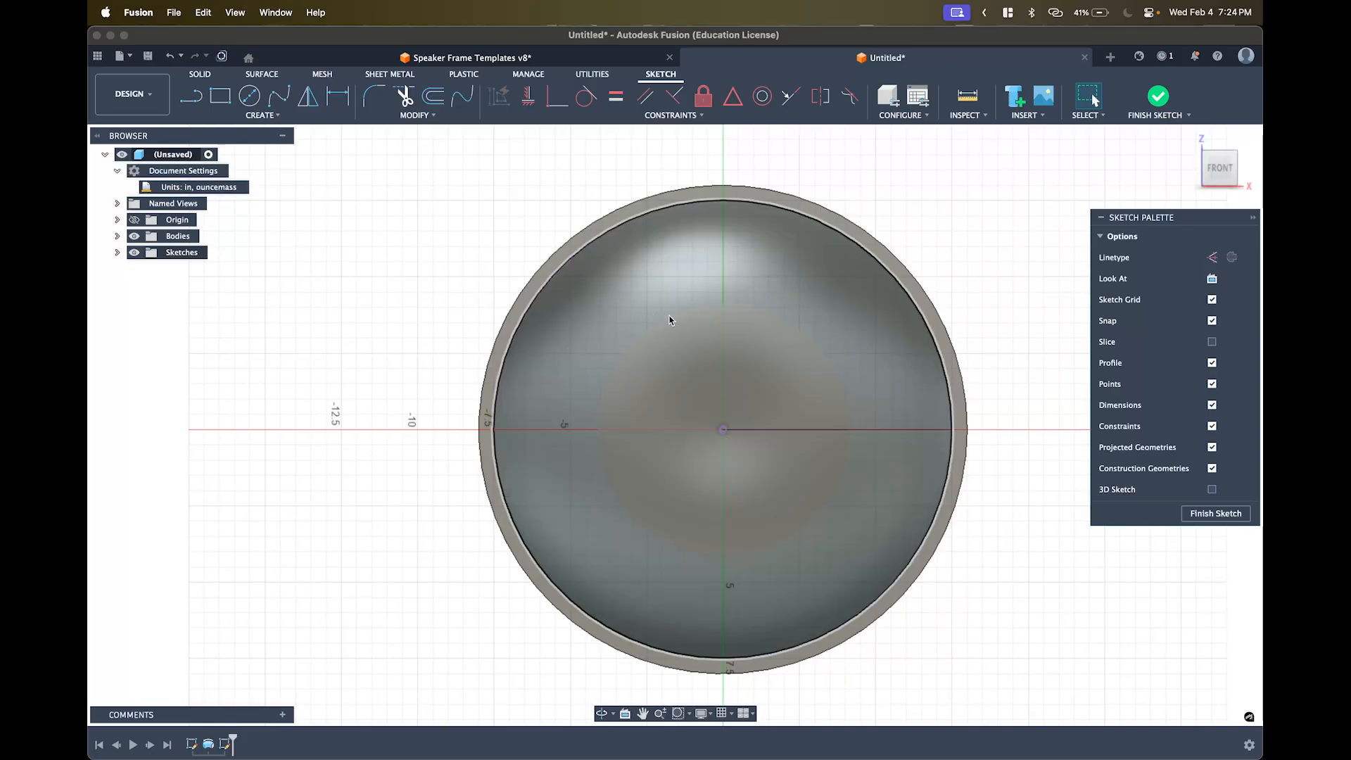
# - Try projecting the central hub face into the sketch from an orbited view
pyautogui.moveTo(97, 197)
pyautogui.keyDown('shift'); pyautogui.moveTo(756, 237); pyautogui.dragTo(693, 380, button='middle'); pyautogui.keyUp('shift')
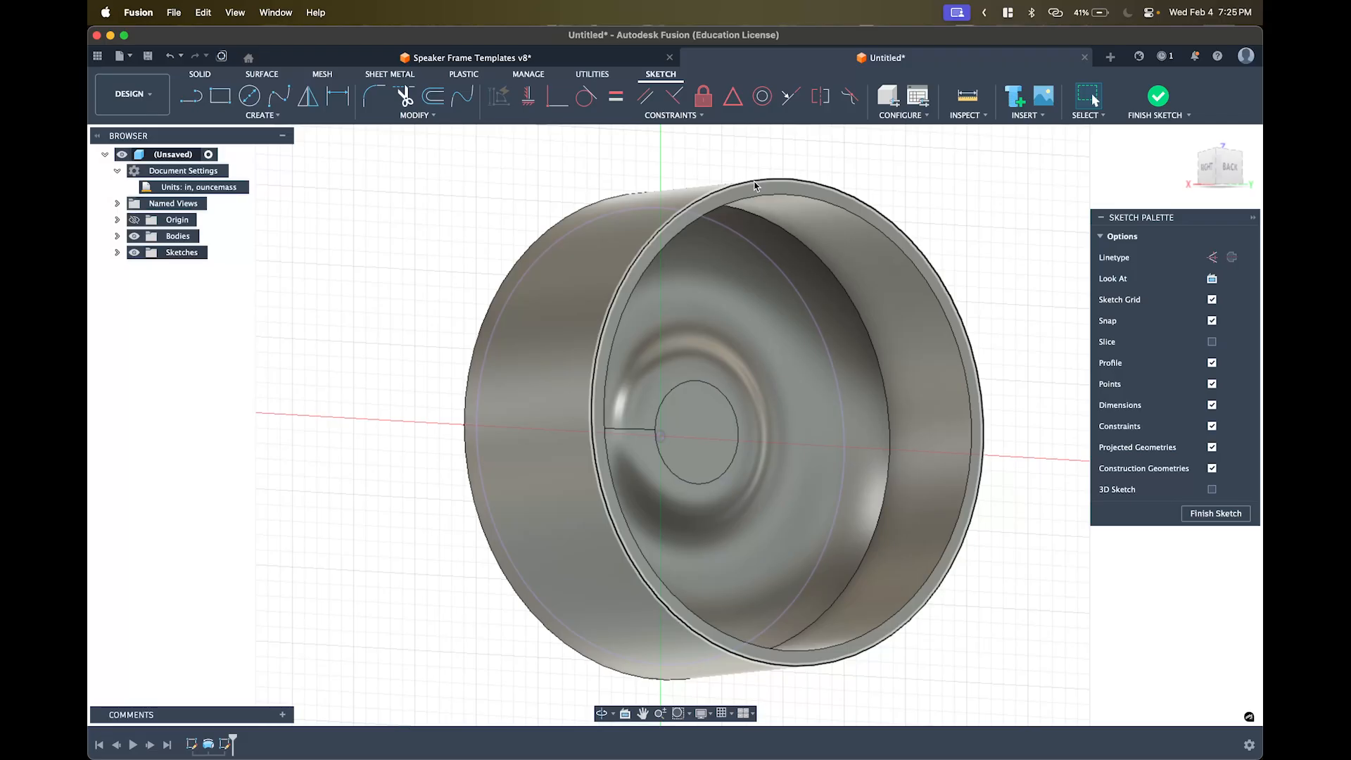
pyautogui.press('p')
pyautogui.press('a')
pyautogui.press('p')
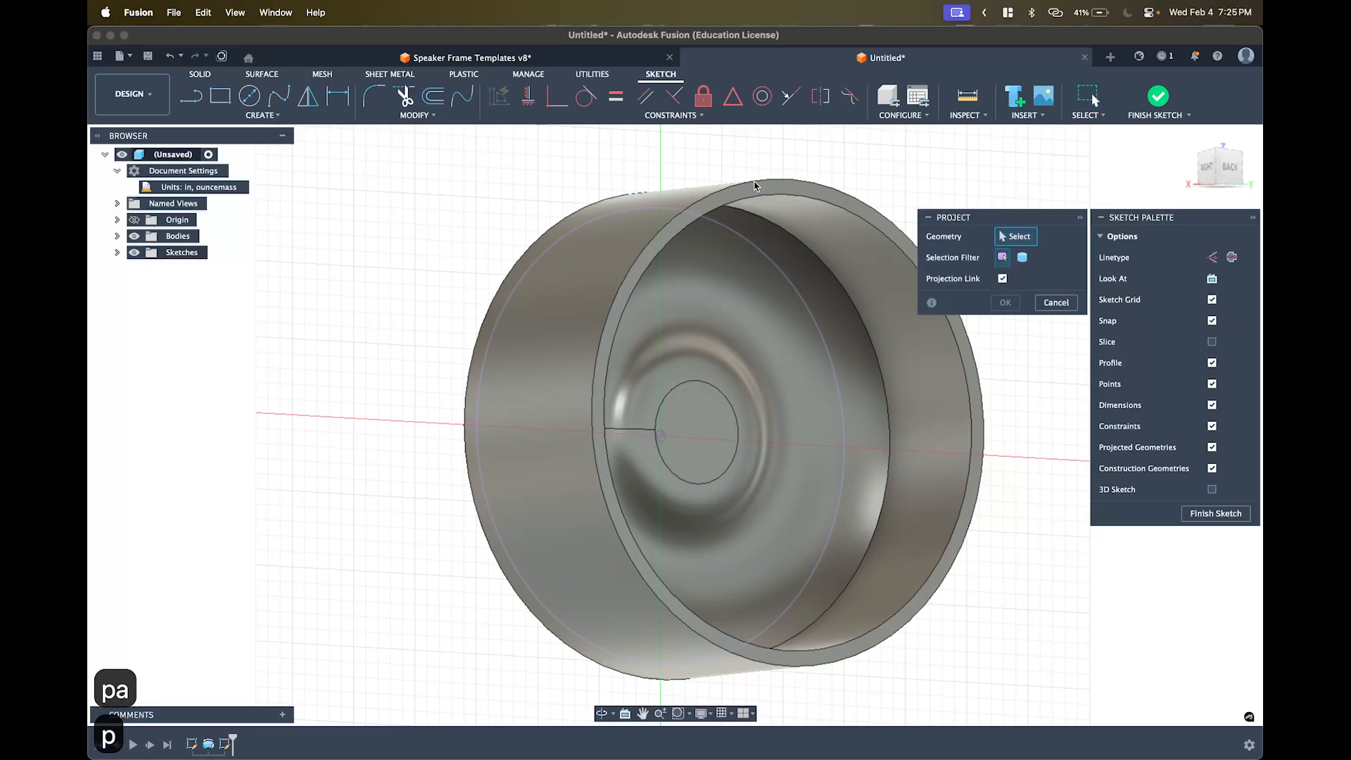
pyautogui.click(706, 423)
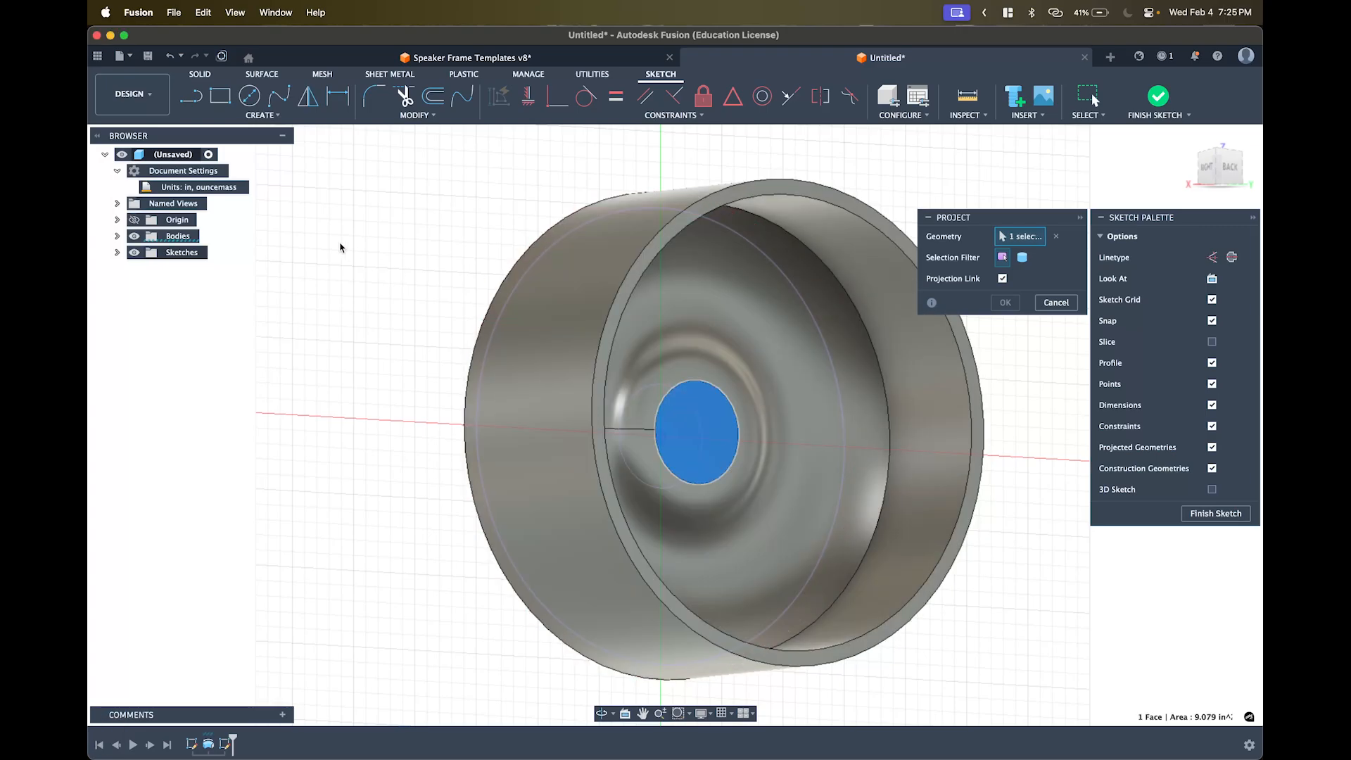
pyautogui.keyDown('shift'); pyautogui.moveTo(340, 247); pyautogui.dragTo(809, 366, button='middle'); pyautogui.keyUp('shift')
pyautogui.click(1005, 302)
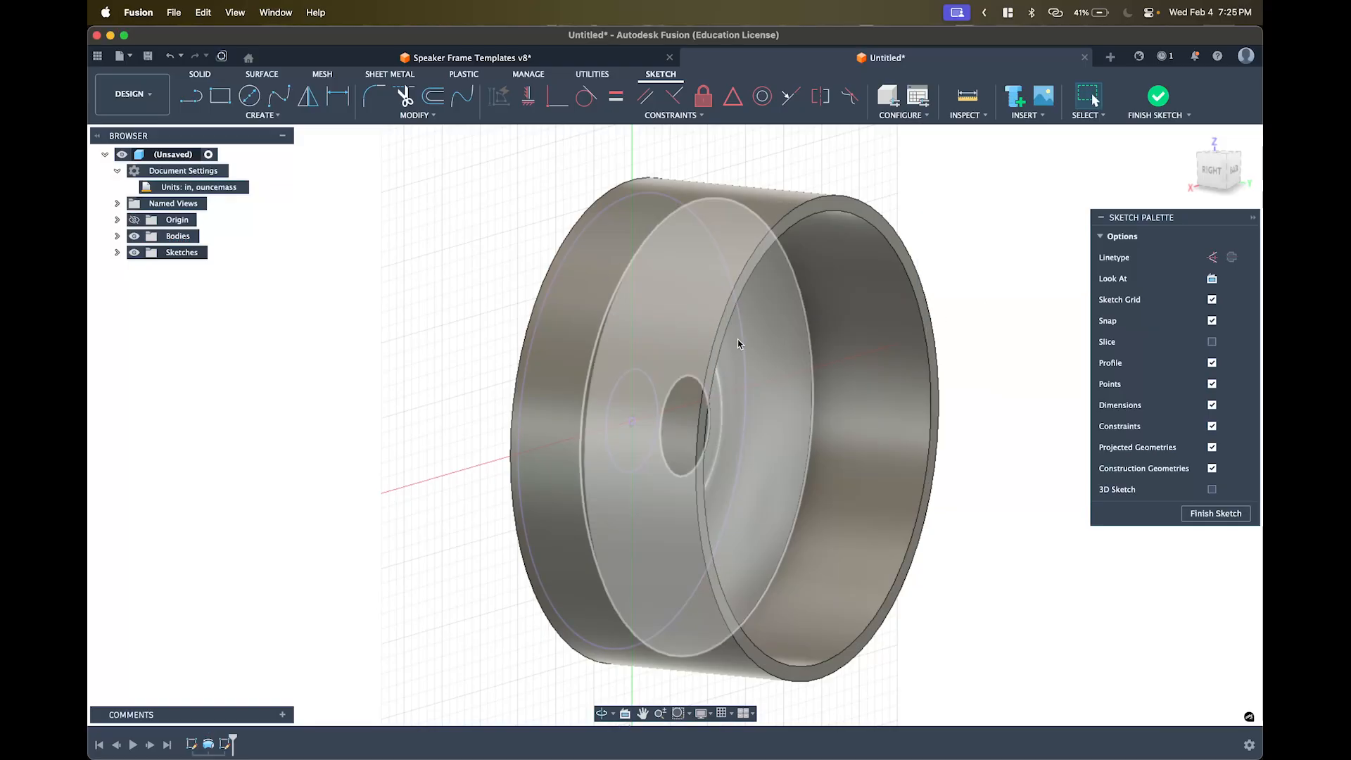
# - Return to a straight front view, hide the body, then undo and redo those changes
pyautogui.keyDown('shift'); pyautogui.moveTo(737, 340); pyautogui.dragTo(873, 330, button='middle'); pyautogui.keyUp('shift')
pyautogui.click(133, 236)
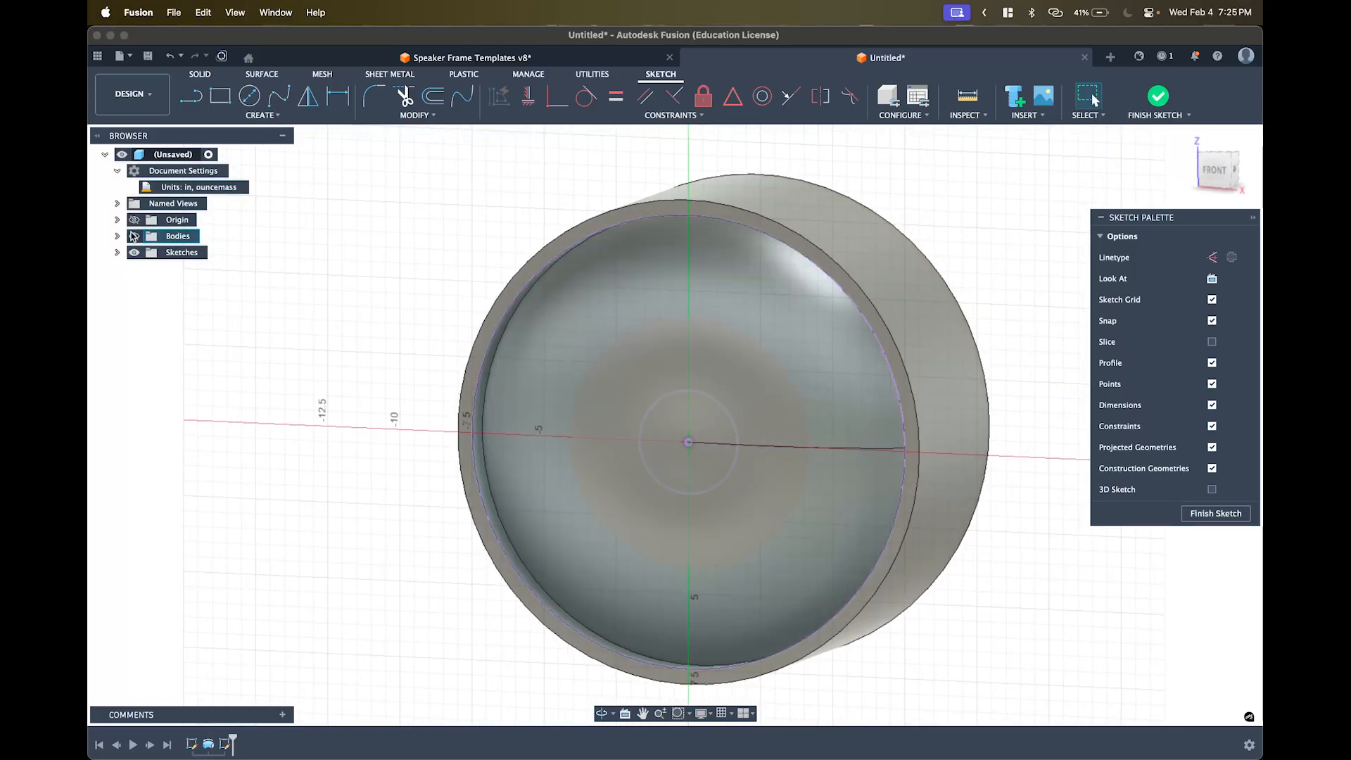
pyautogui.click(132, 235)
pyautogui.click(1223, 174)
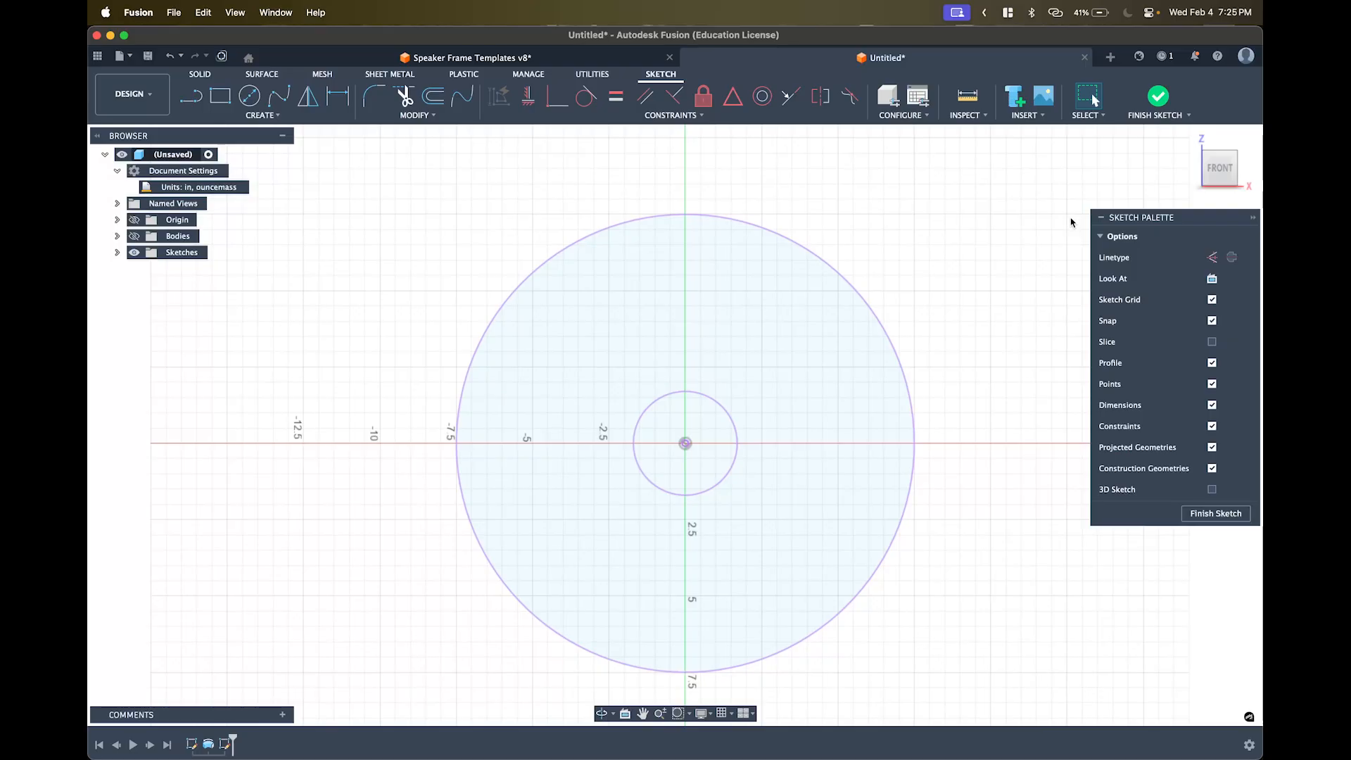
pyautogui.press('super+z')
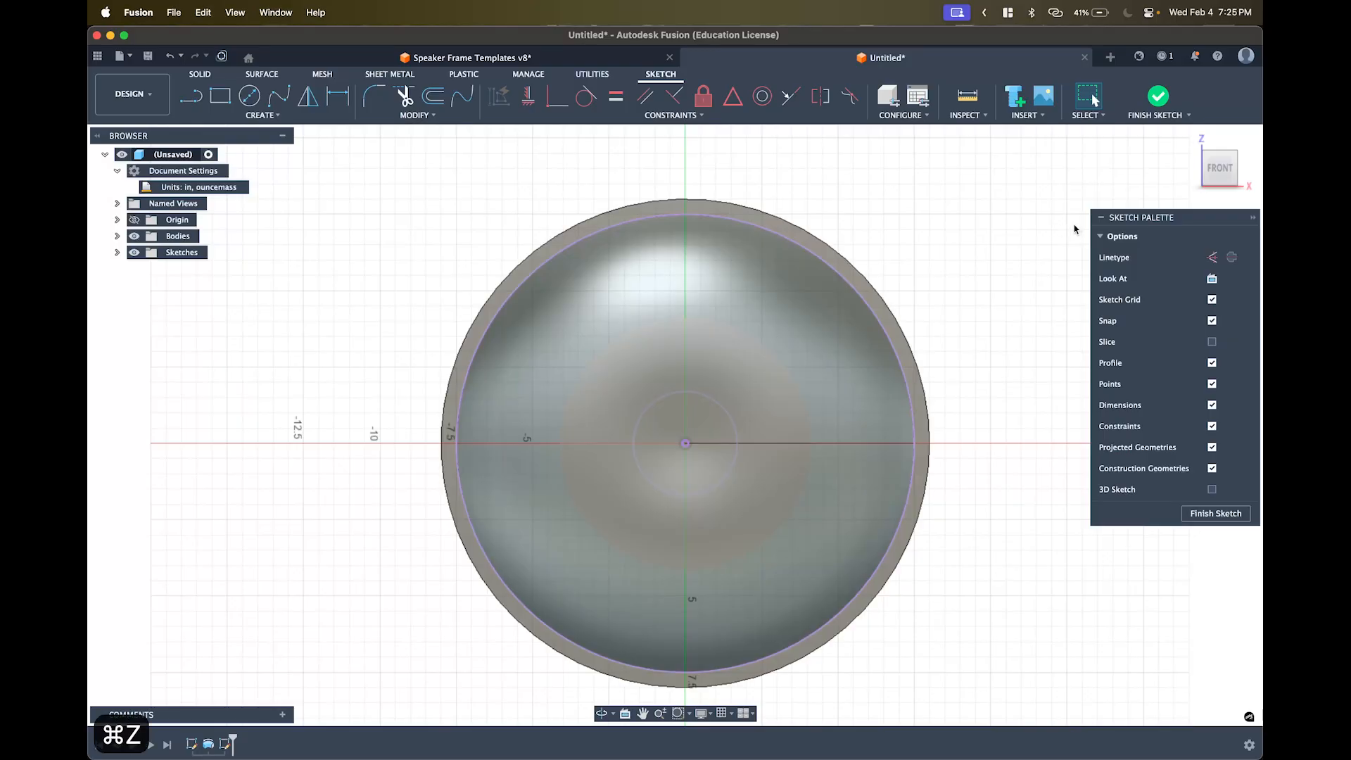
pyautogui.press('super+z')
pyautogui.press('super+z')
pyautogui.press('super+shift+z')
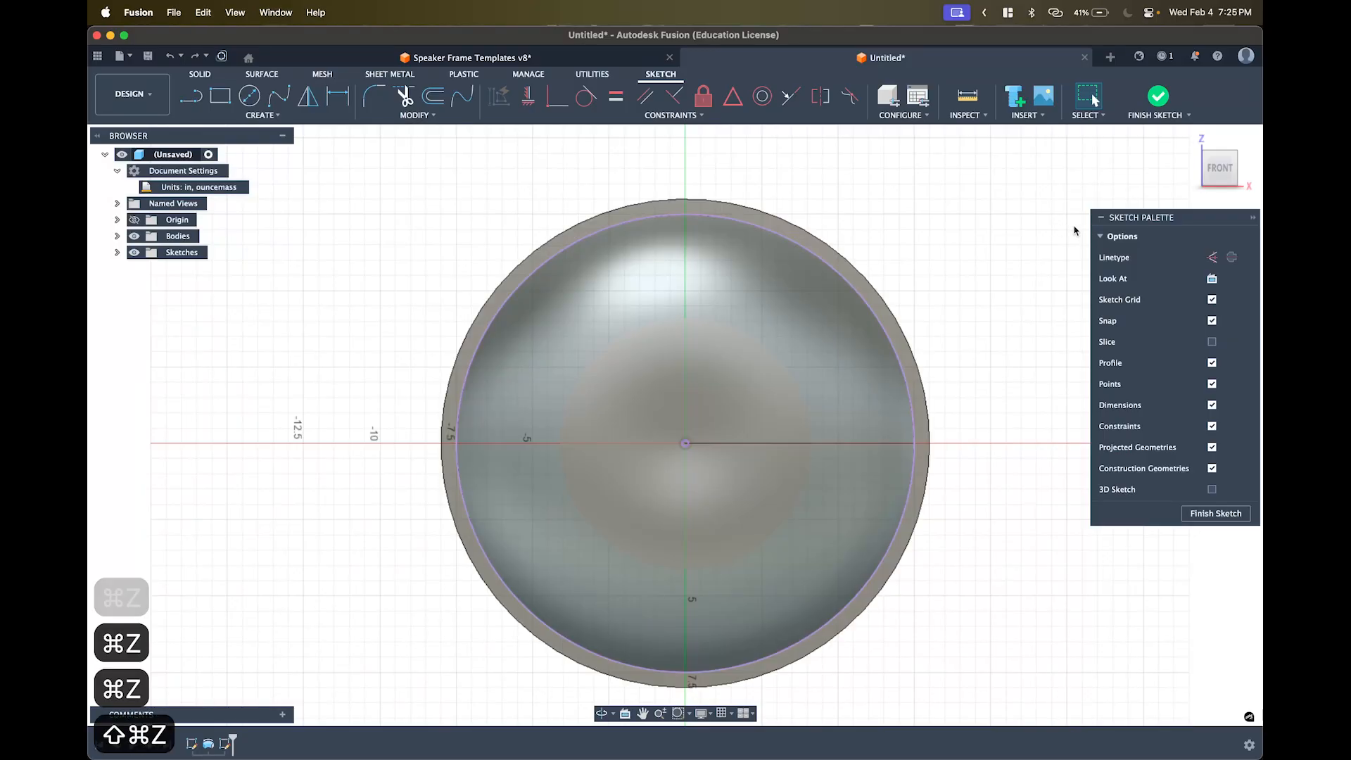
# - Project the central hub face as a circle and finish the sketch
pyautogui.keyDown('shift'); pyautogui.moveTo(708, 227); pyautogui.dragTo(548, 259, button='middle'); pyautogui.keyUp('shift')
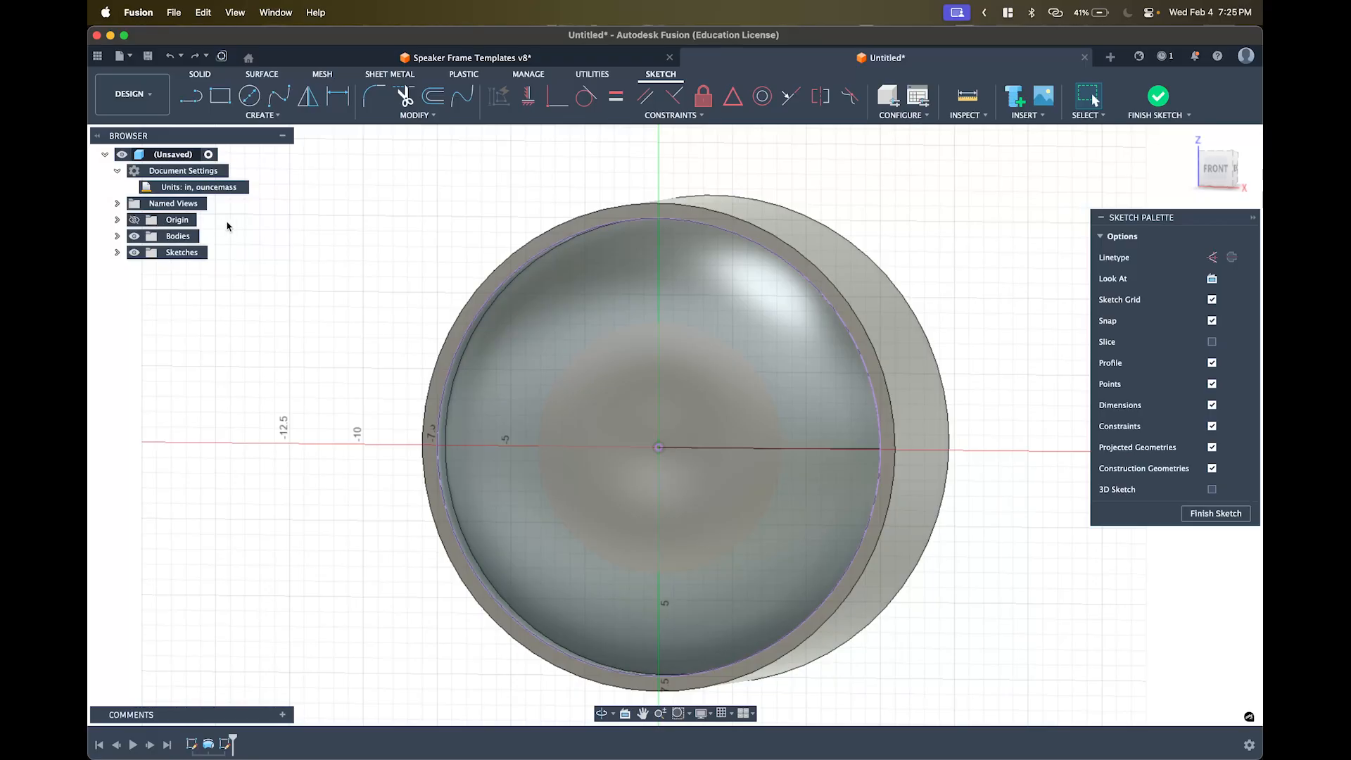
pyautogui.press('p')
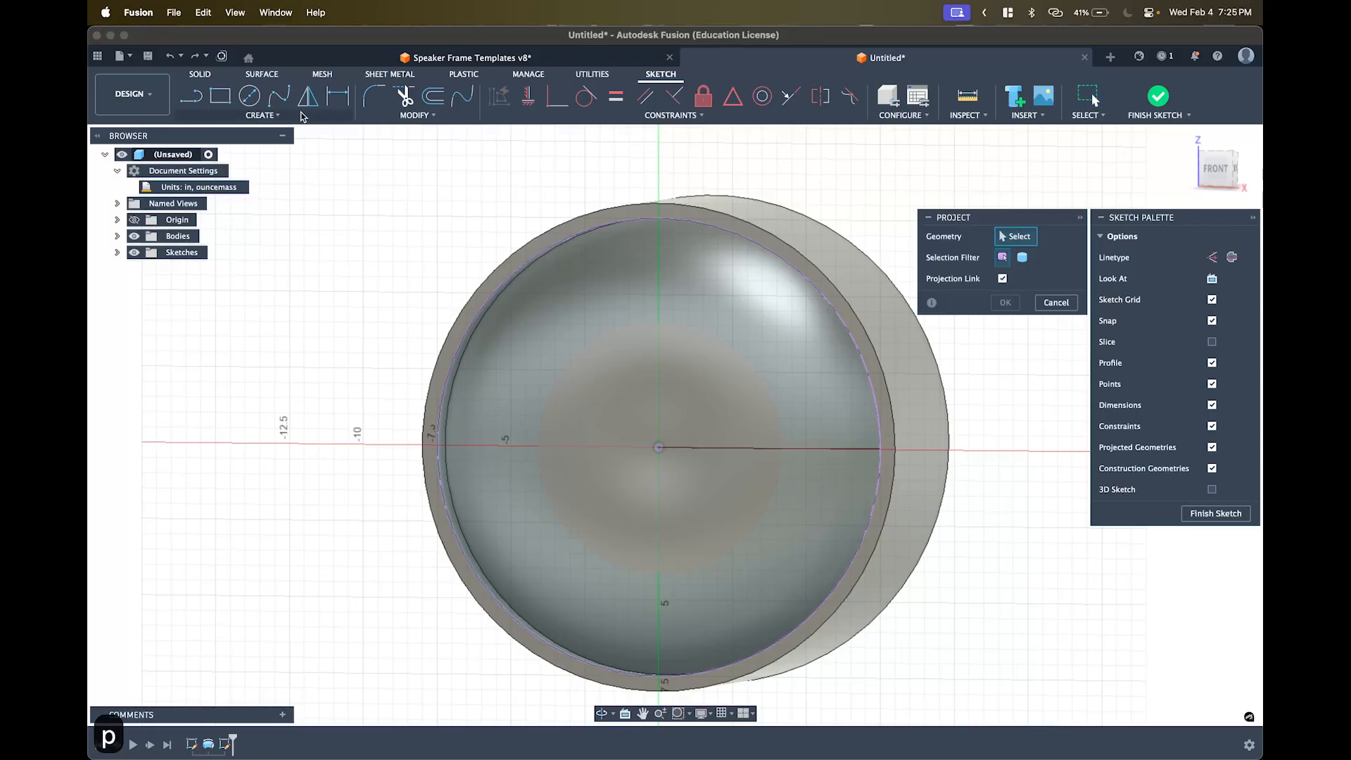
pyautogui.keyDown('shift'); pyautogui.moveTo(456, 260); pyautogui.dragTo(285, 270, button='middle'); pyautogui.keyUp('shift')
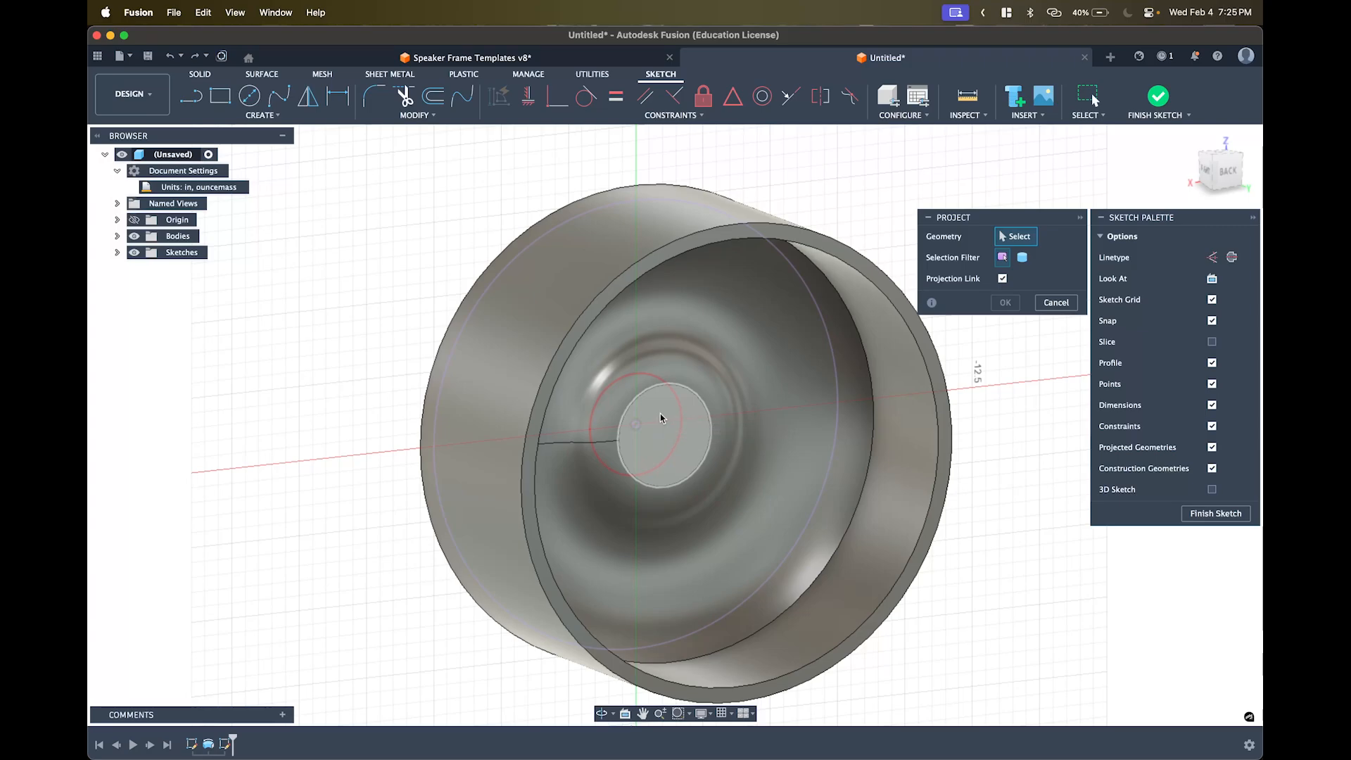
pyautogui.click(661, 418)
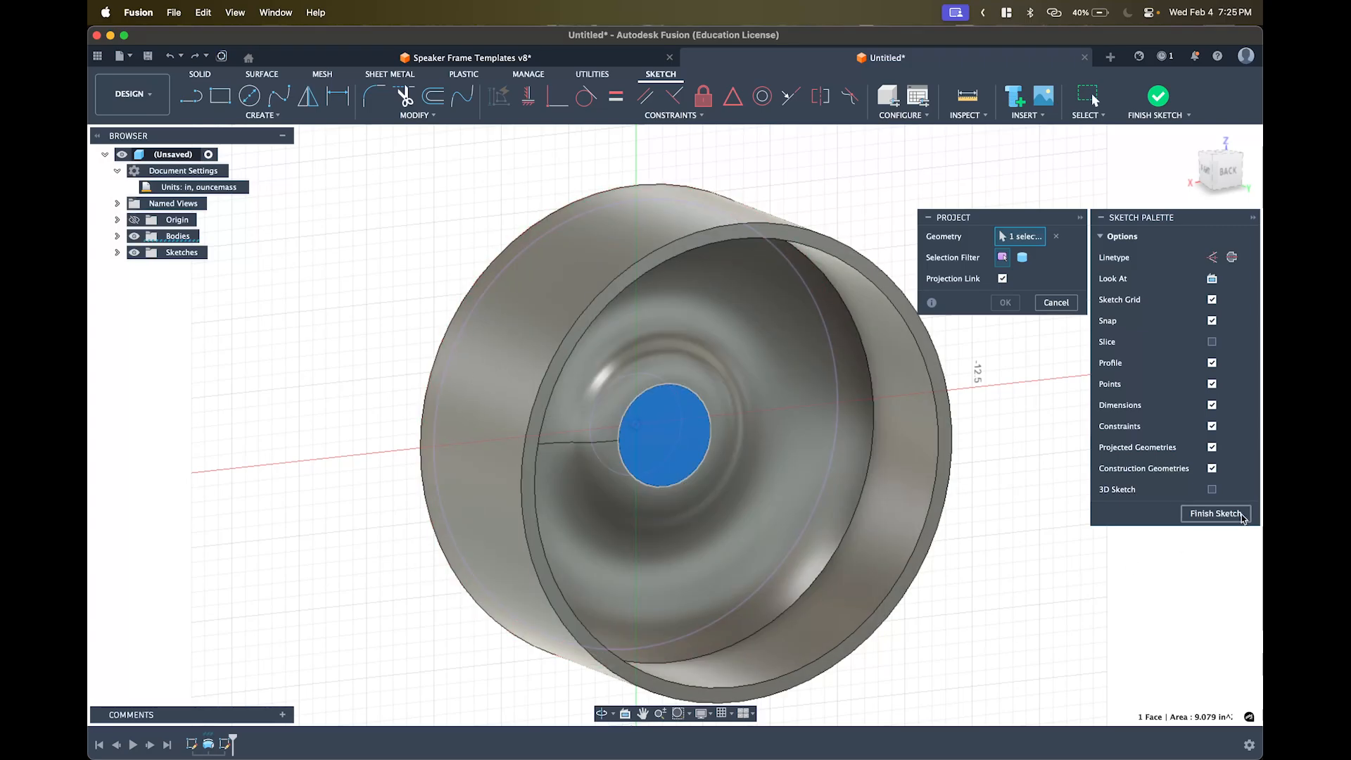
pyautogui.click(1216, 513)
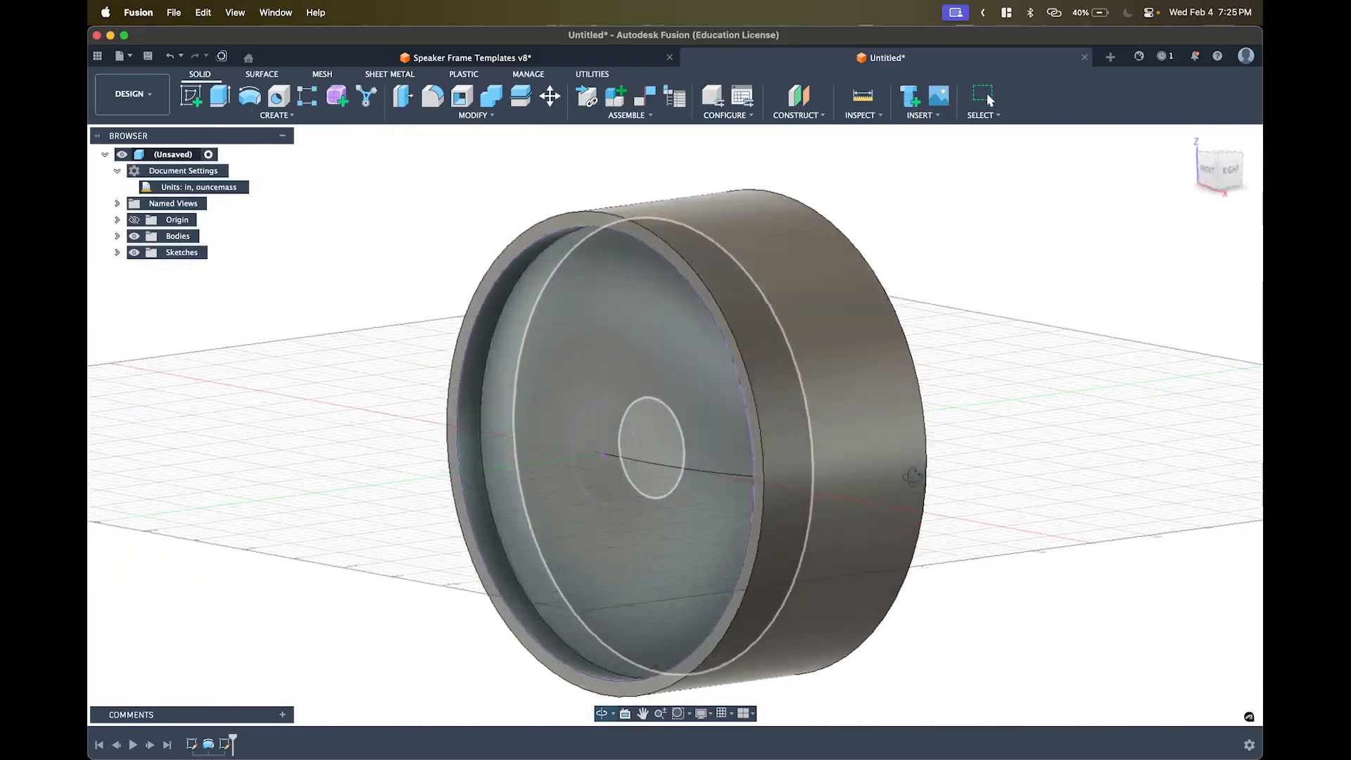
# - Hide the dish body, square to the front view, and delete the 3.40 in inner circle
pyautogui.keyDown('shift'); pyautogui.moveTo(912, 477); pyautogui.dragTo(958, 480, button='middle'); pyautogui.keyUp('shift')
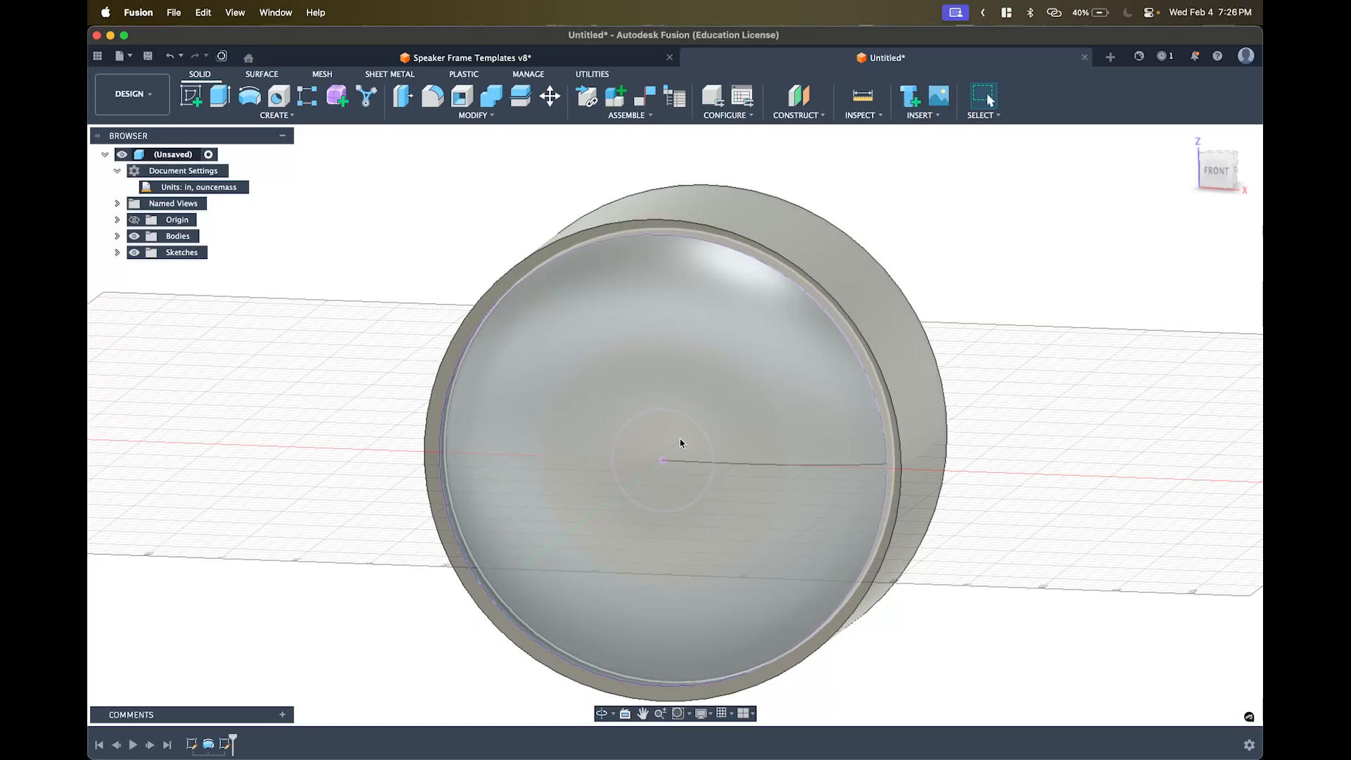
pyautogui.click(134, 236)
pyautogui.click(1217, 170)
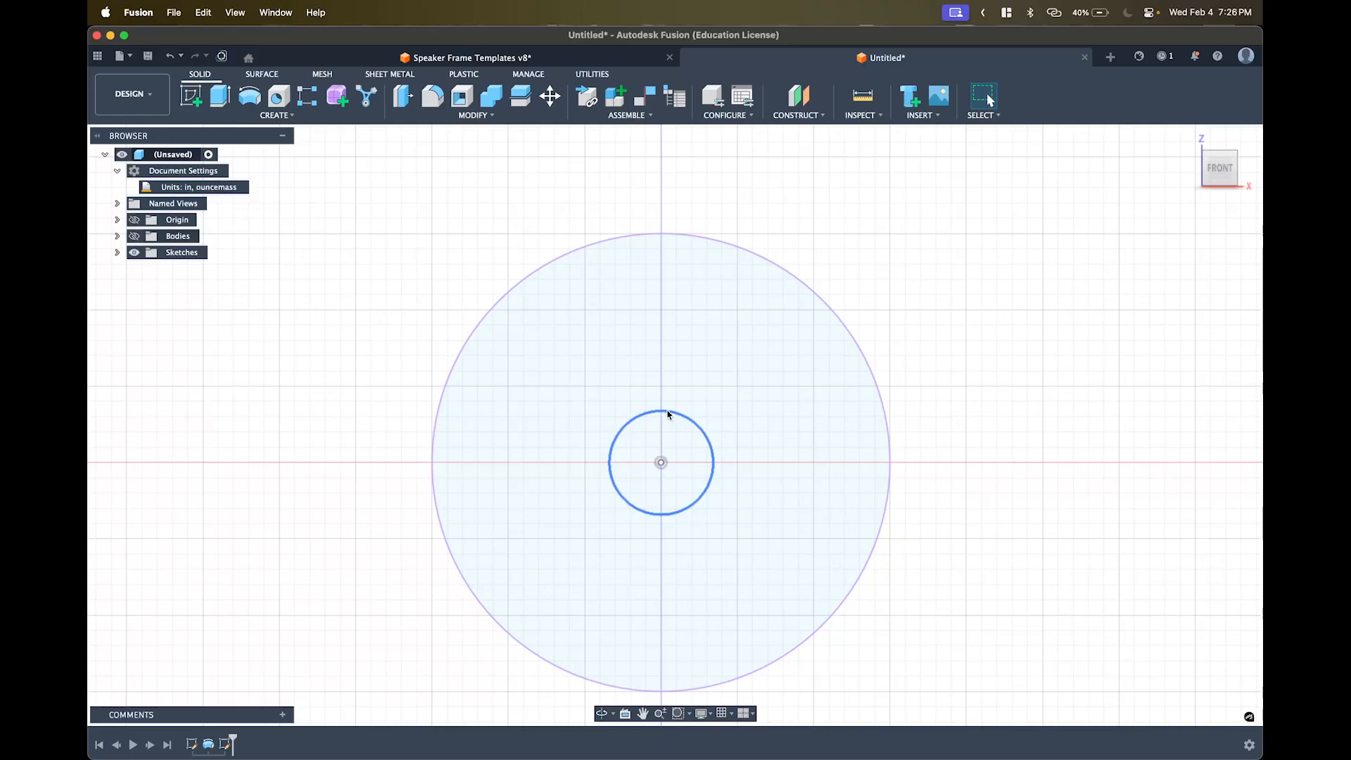
pyautogui.click(663, 413)
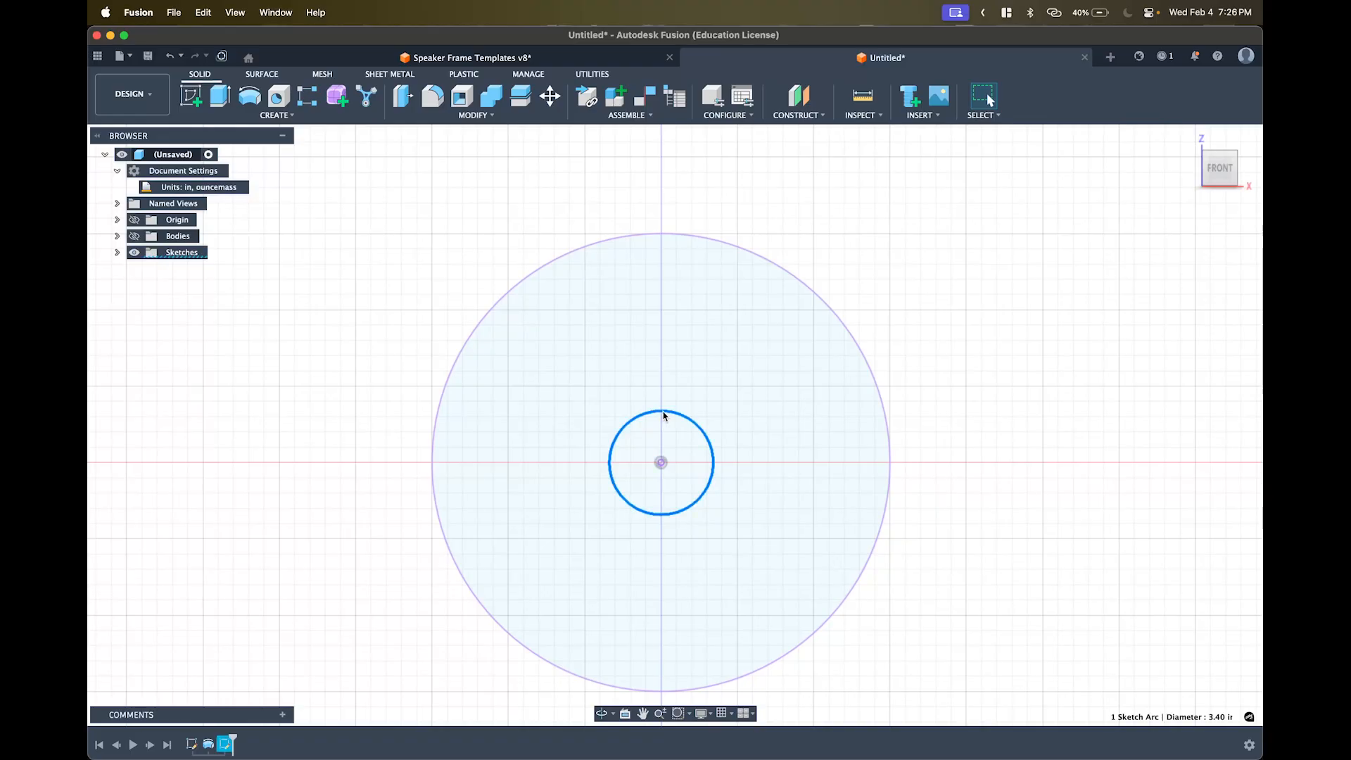
pyautogui.press('BackSpace')
# - Reopen Sketch2 for editing from the timeline
pyautogui.press('c')
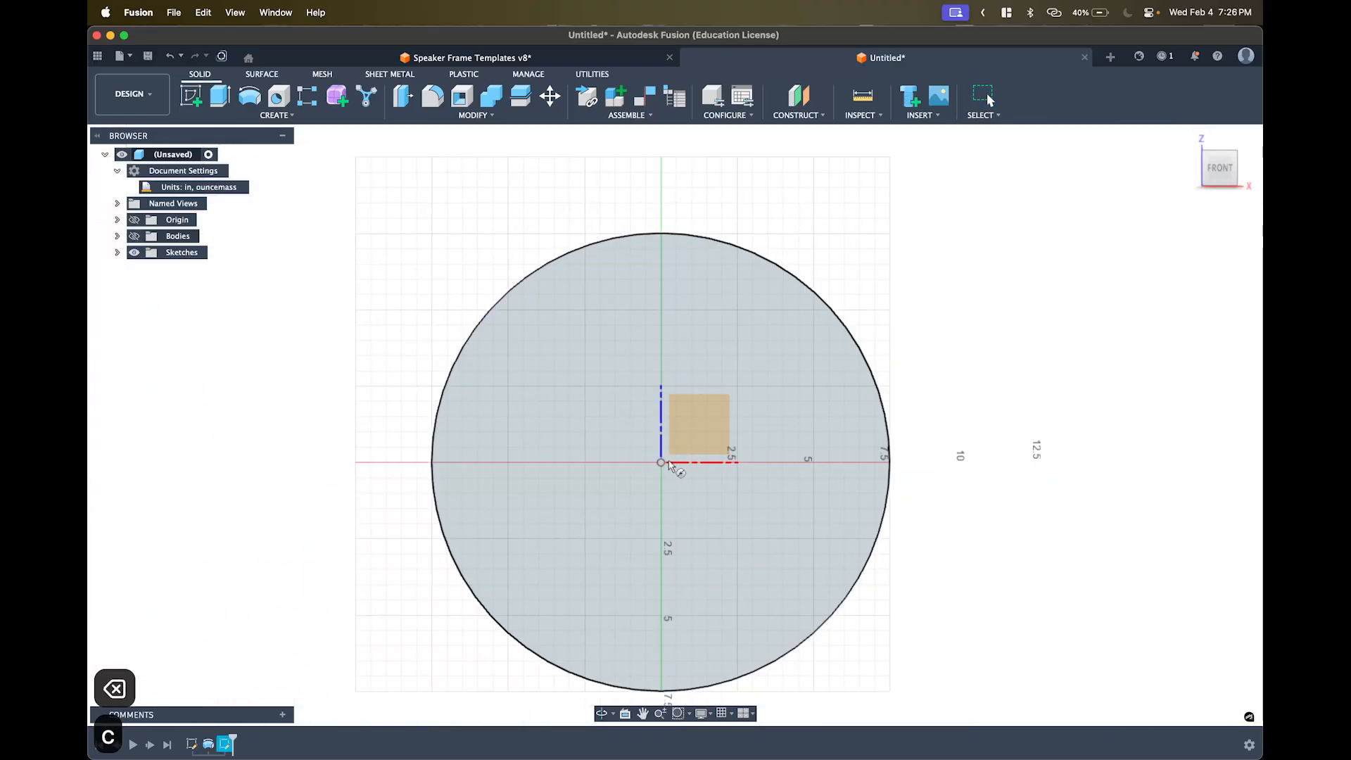
pyautogui.press('Escape')
pyautogui.press('Escape')
pyautogui.press('Escape')
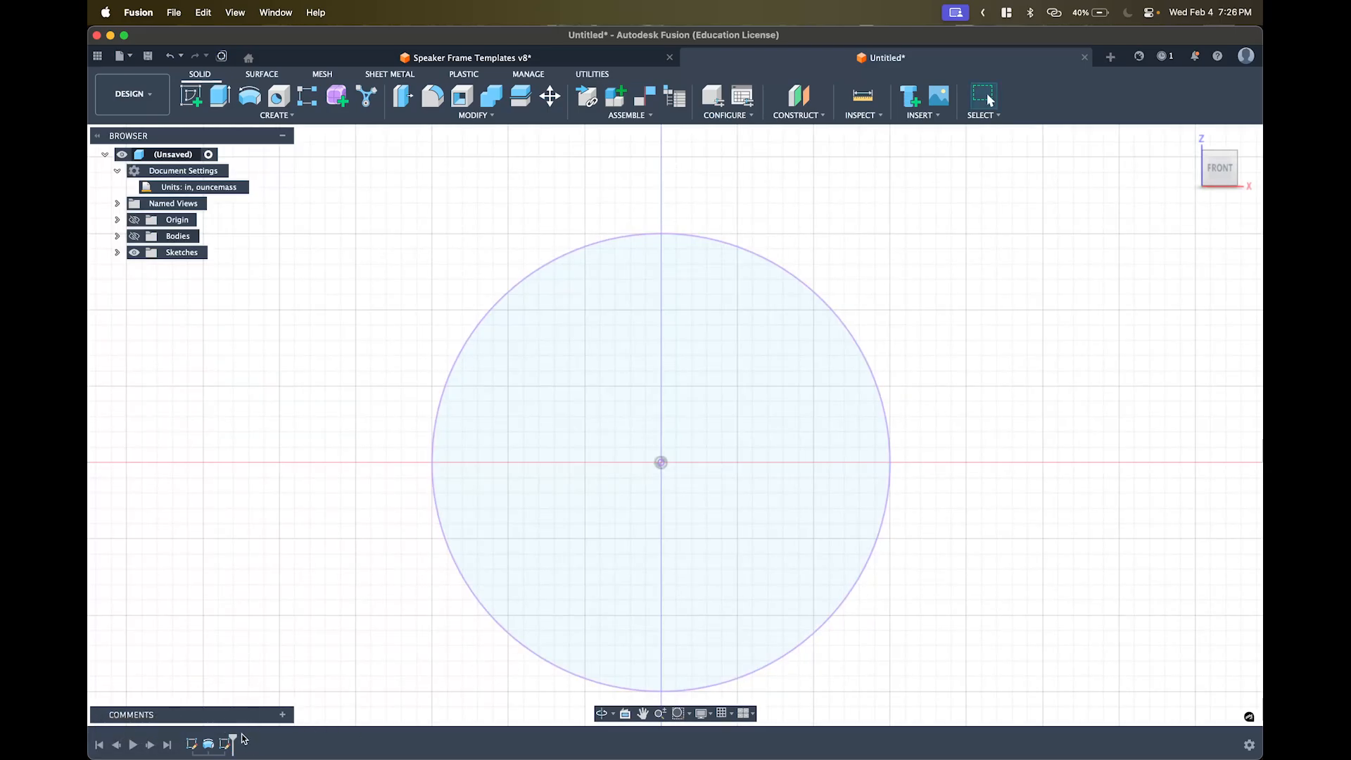
pyautogui.doubleClick(226, 743)
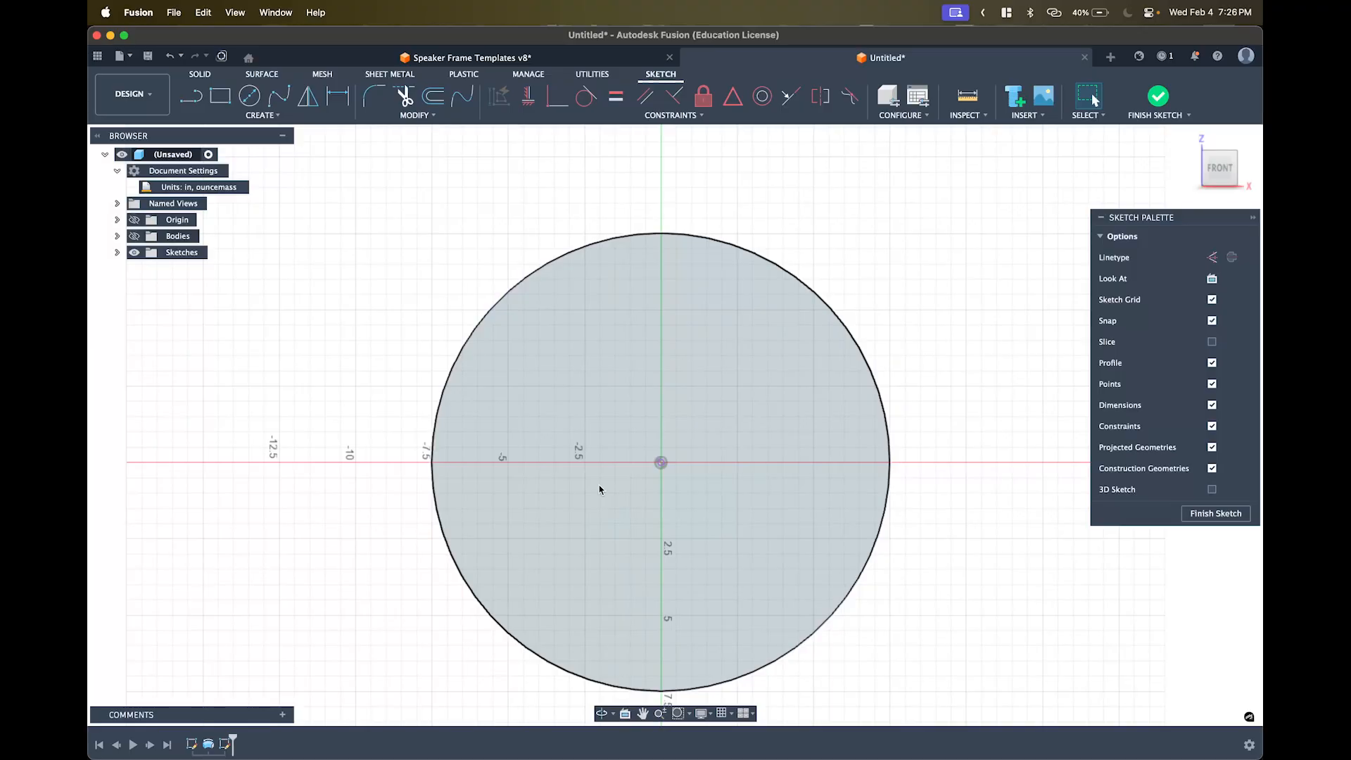
# - Draw a small hub circle centred on the origin and hide the dish body
pyautogui.press('c')
pyautogui.click(662, 463)
pyautogui.click(712, 473)
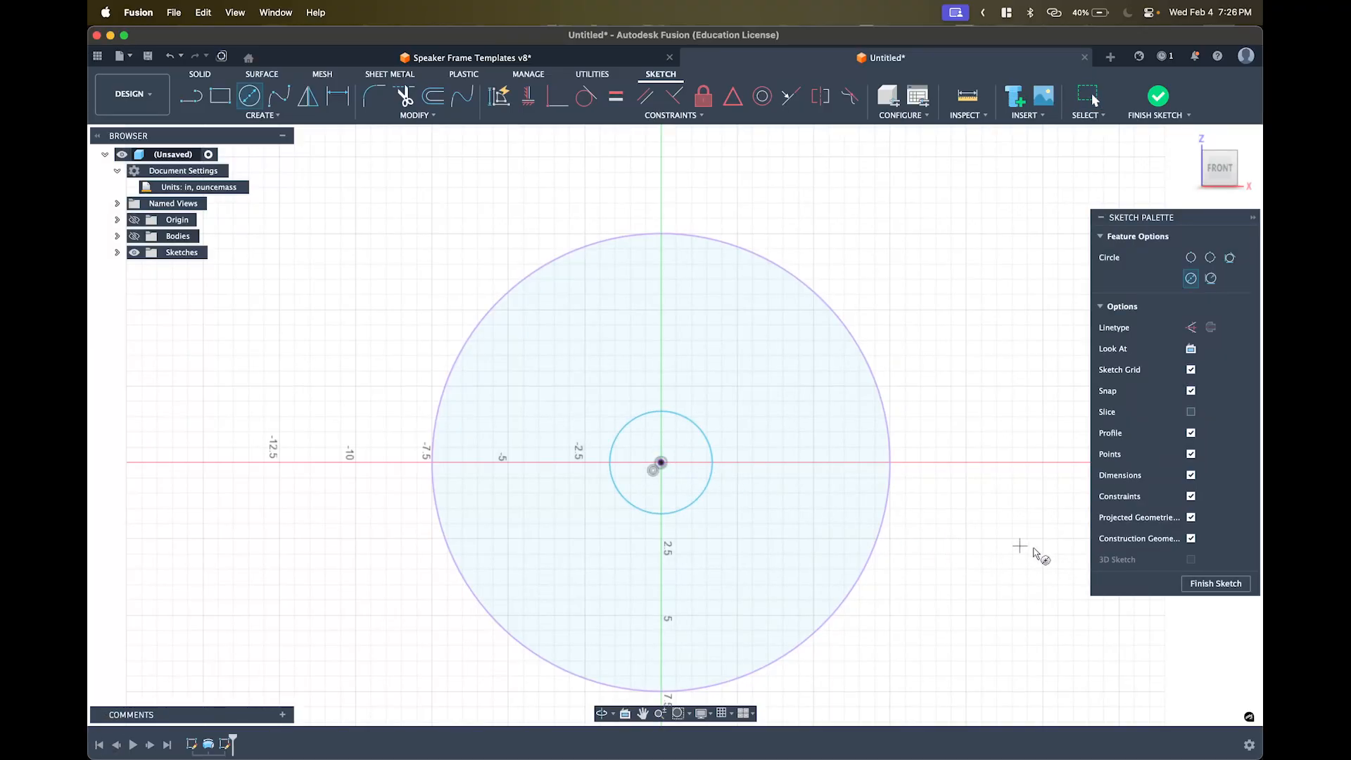
pyautogui.press('super+z')
pyautogui.press('super+z')
pyautogui.press('super+z')
pyautogui.press('super+z')
pyautogui.press('super+z')
pyautogui.press('super+z')
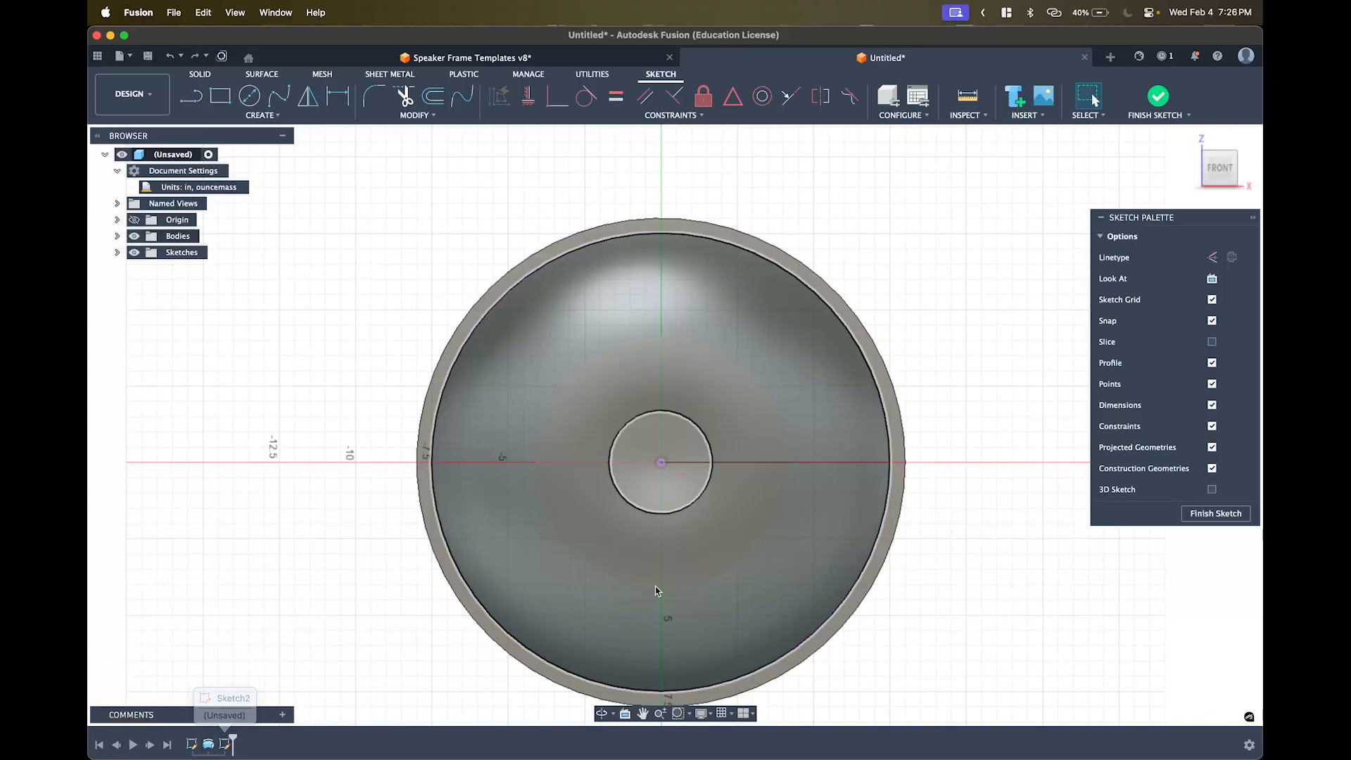
pyautogui.click(135, 237)
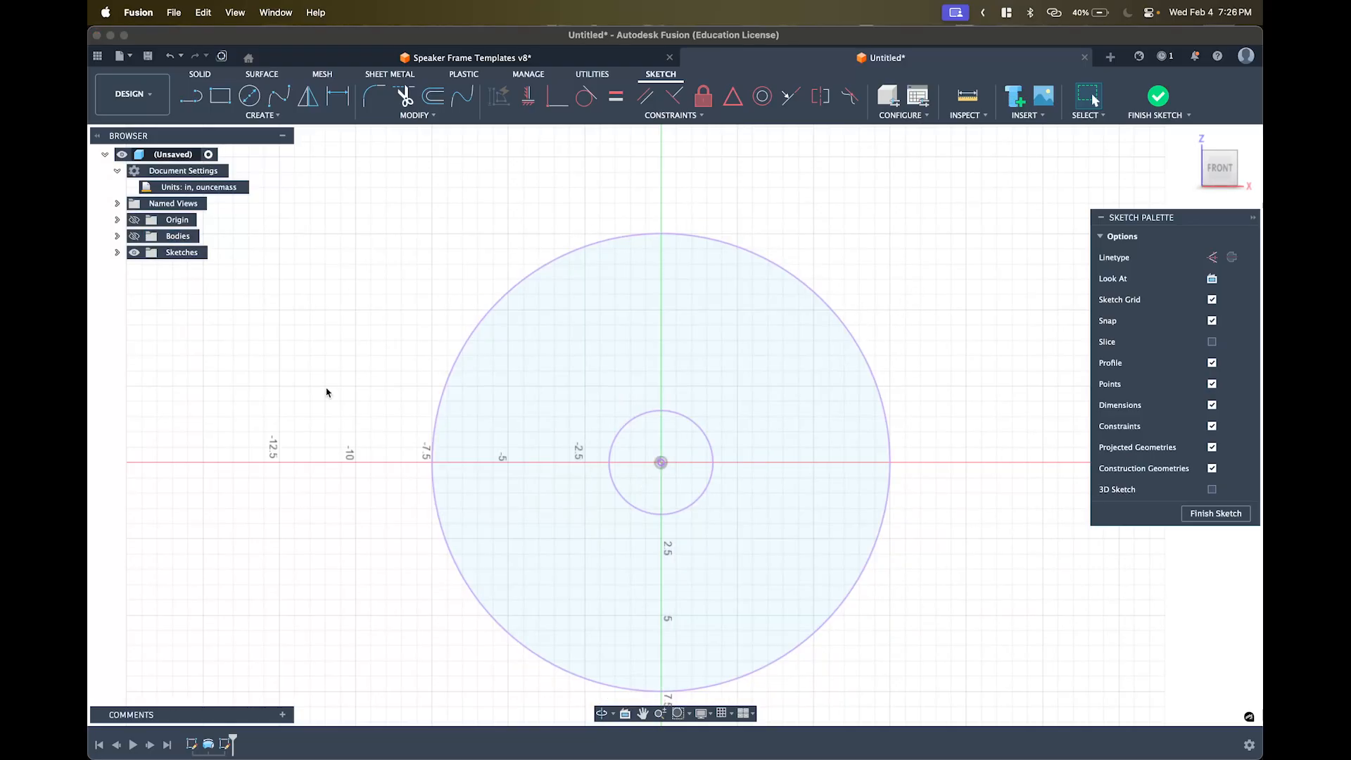
pyautogui.moveTo(98, 114)
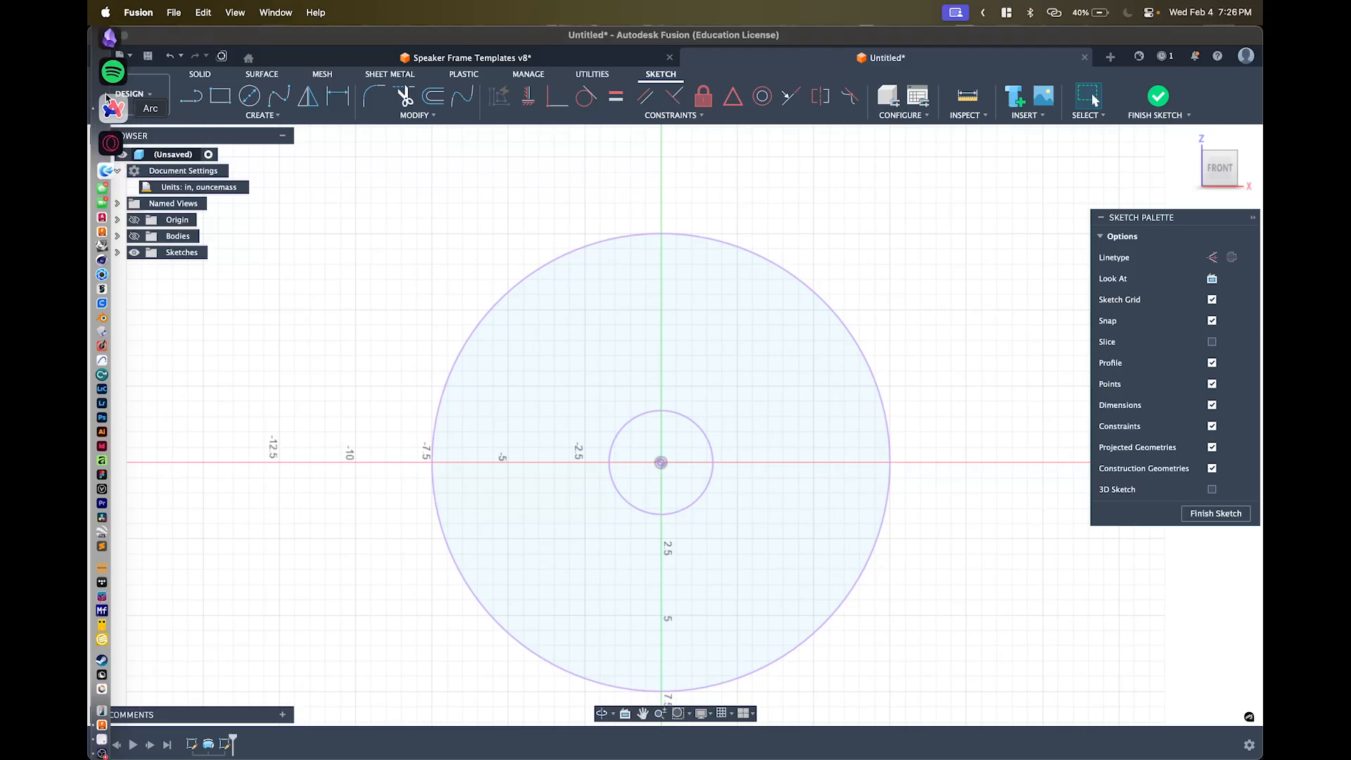
pyautogui.click(112, 82)
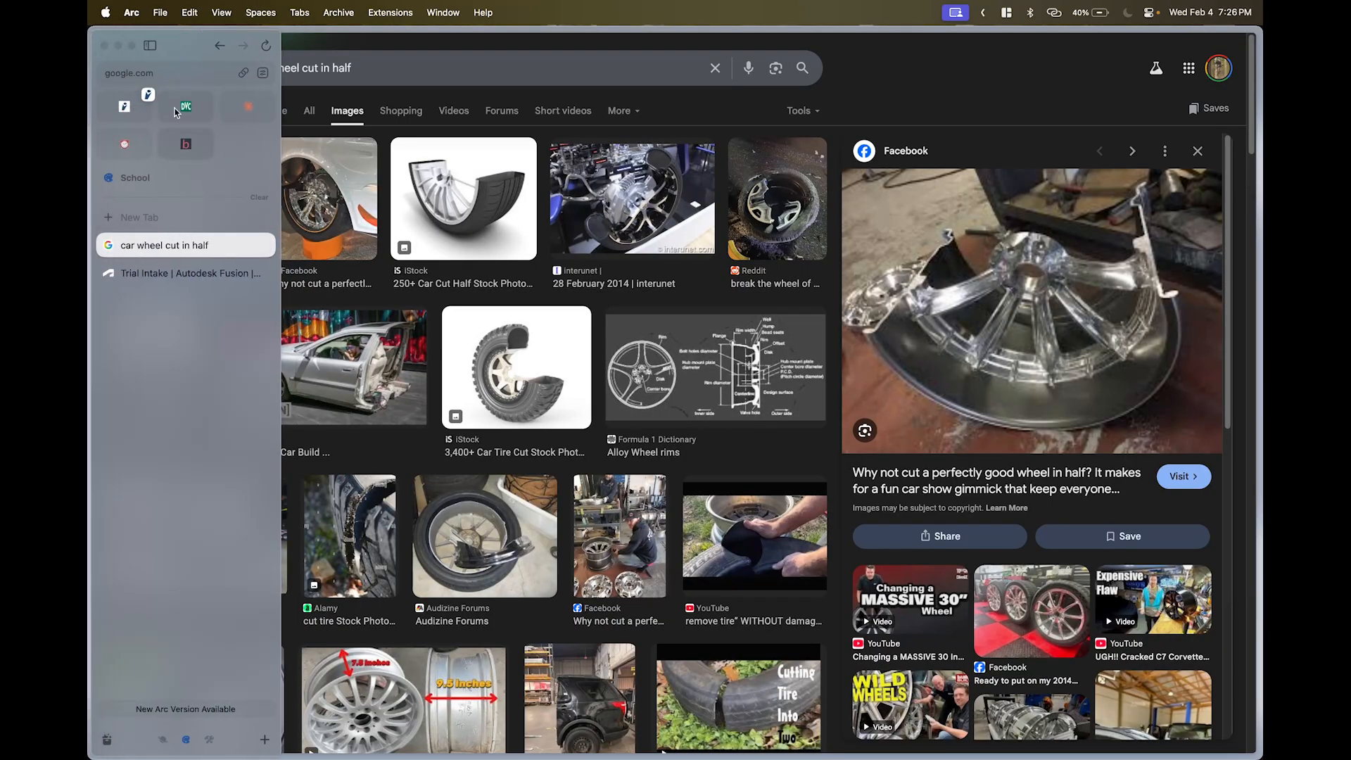
pyautogui.click(220, 46)
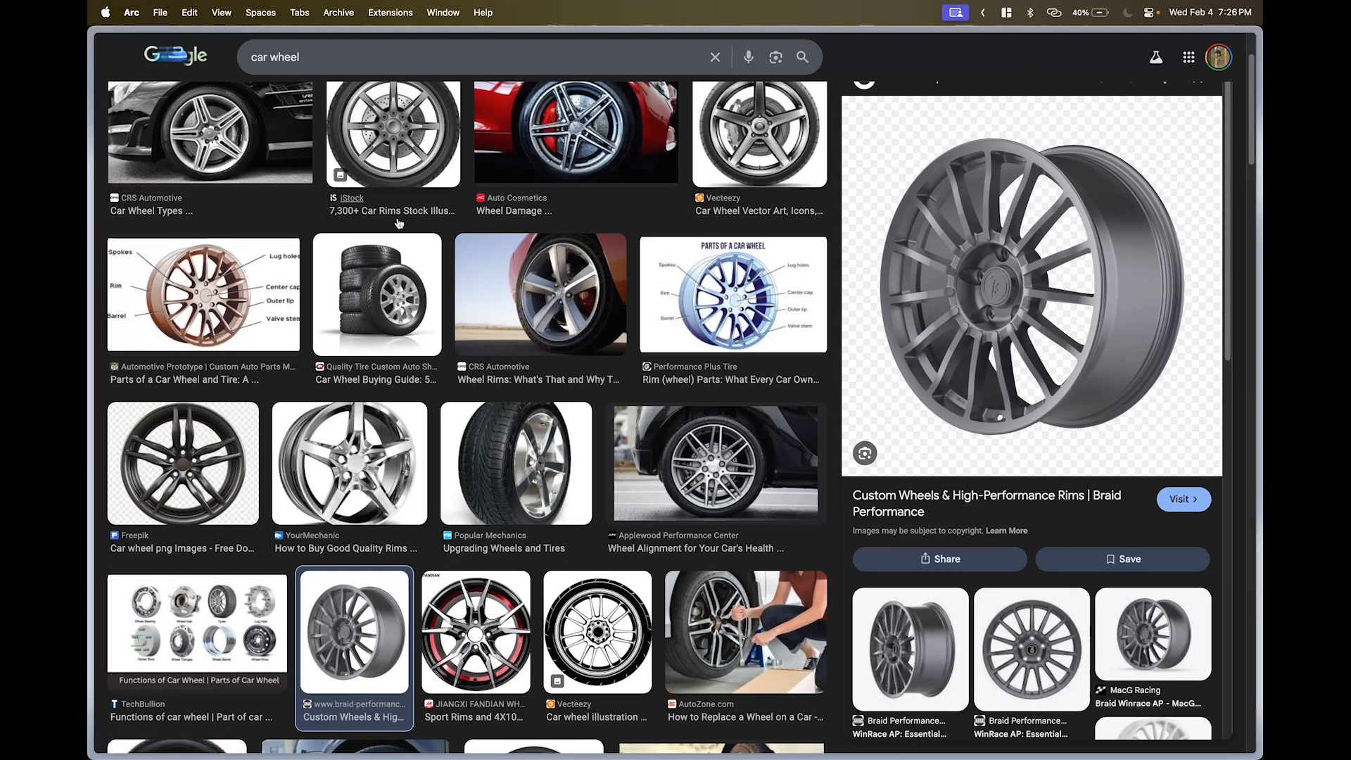
pyautogui.moveTo(89, 225)
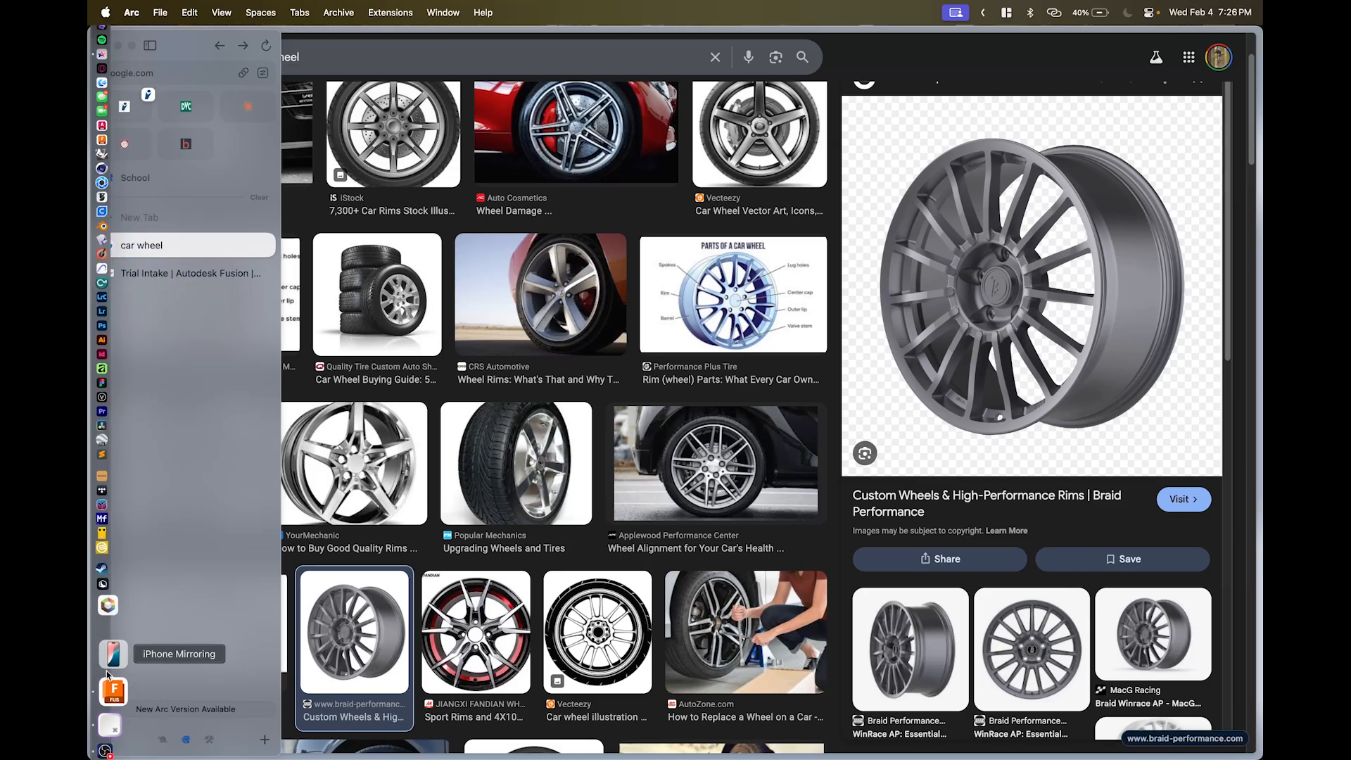
pyautogui.click(111, 680)
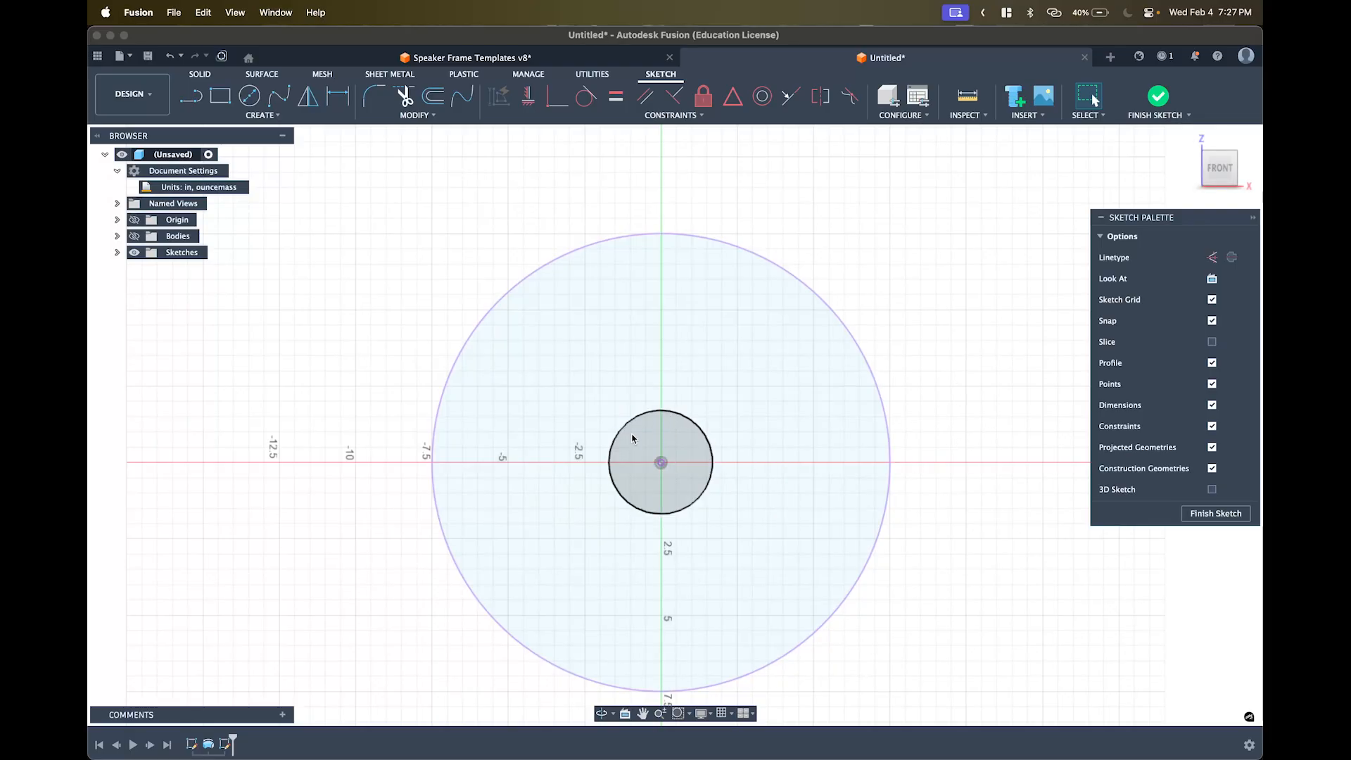
# - Recentre the sketch, abandon a stray circle, and launch the Offset command
pyautogui.moveTo(728, 358); pyautogui.dragTo(749, 359, button='middle')
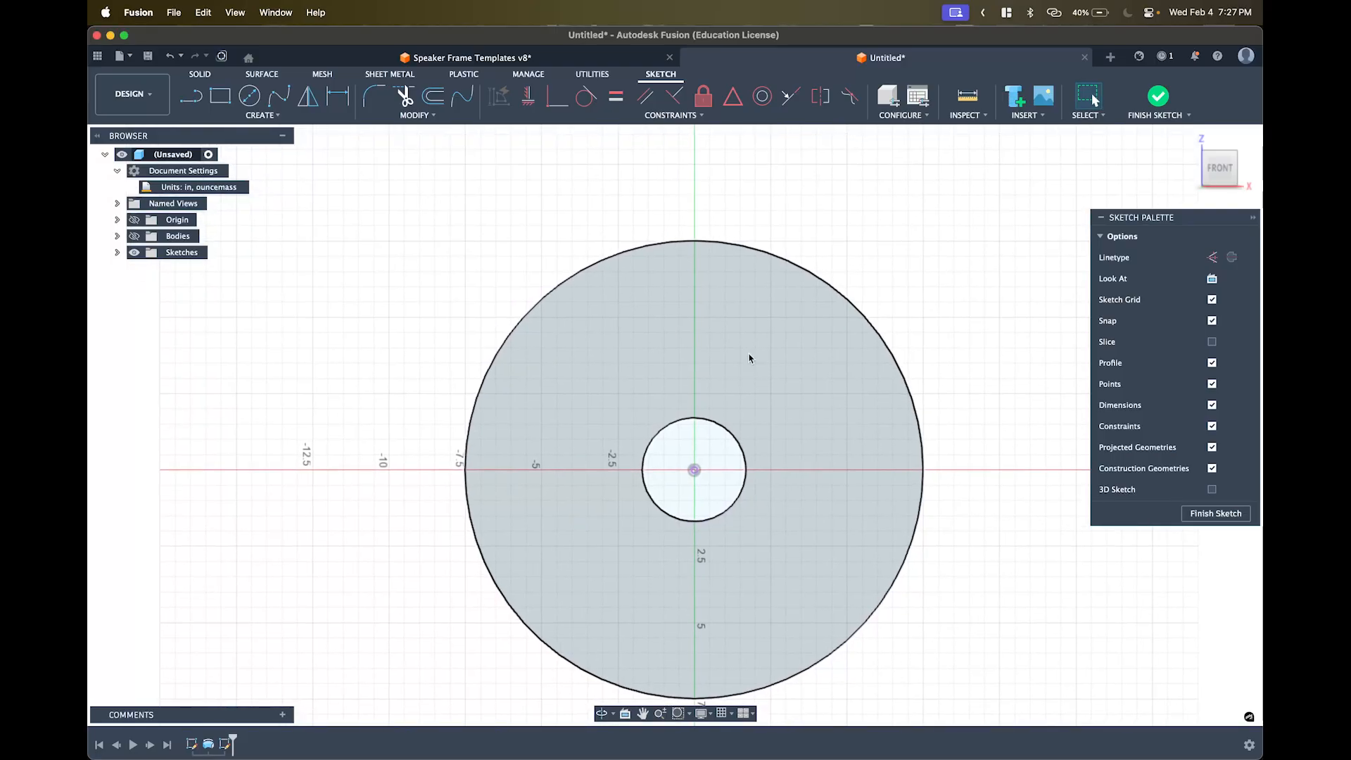
pyautogui.click(617, 225)
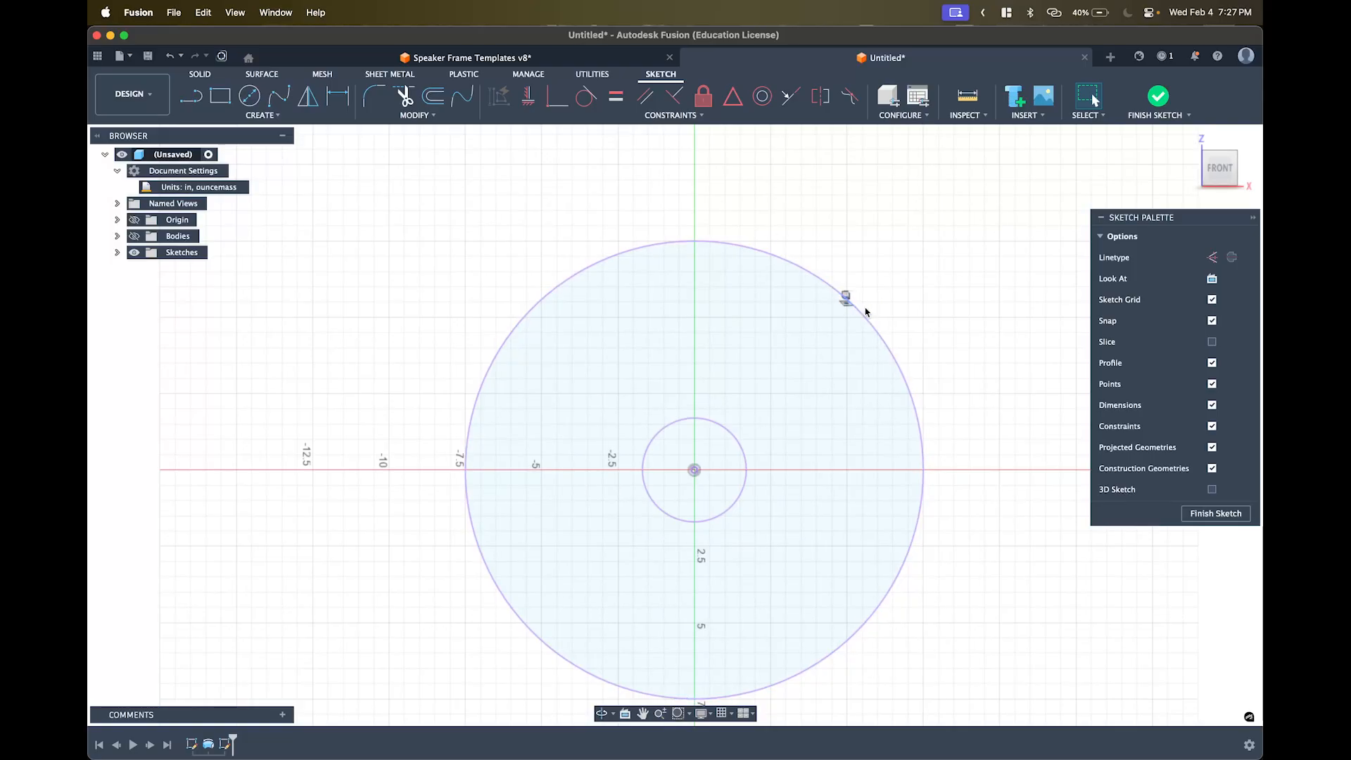
pyautogui.press('c')
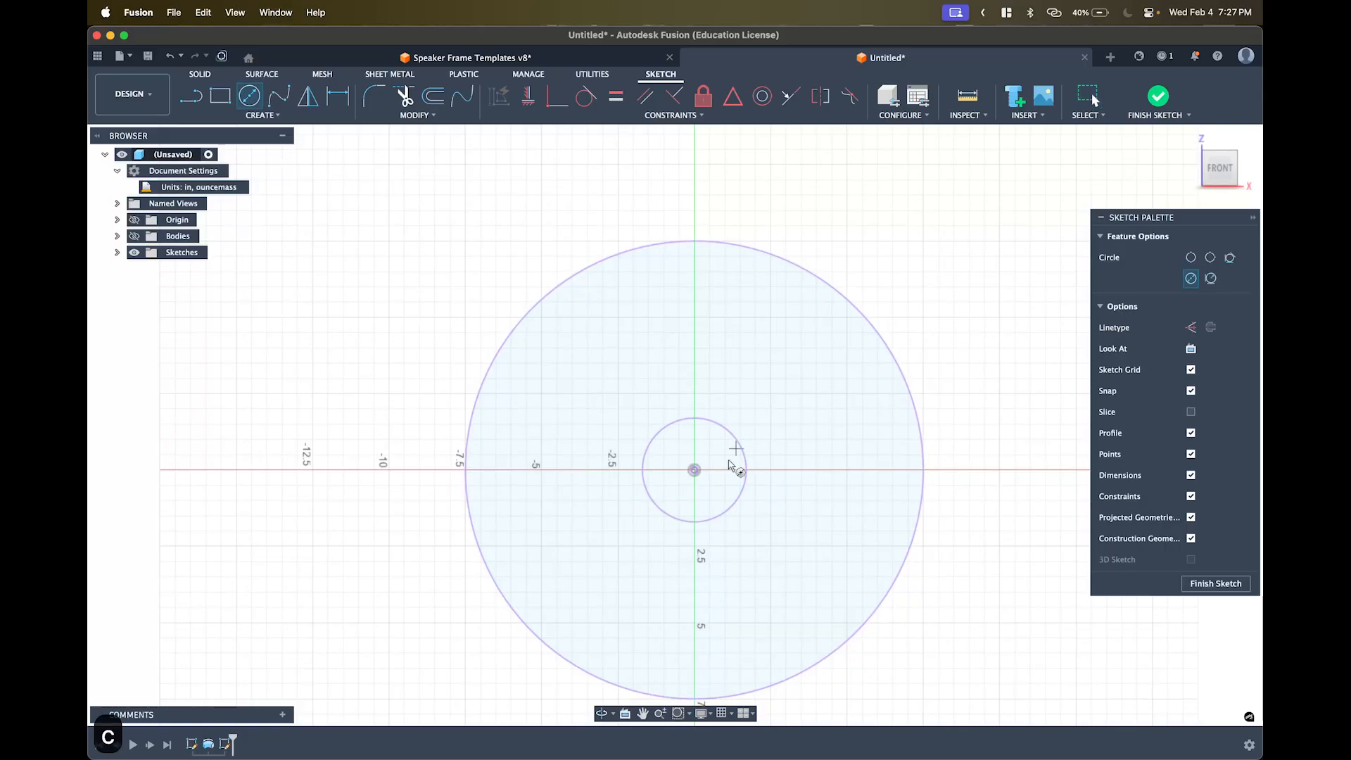
pyautogui.click(694, 470)
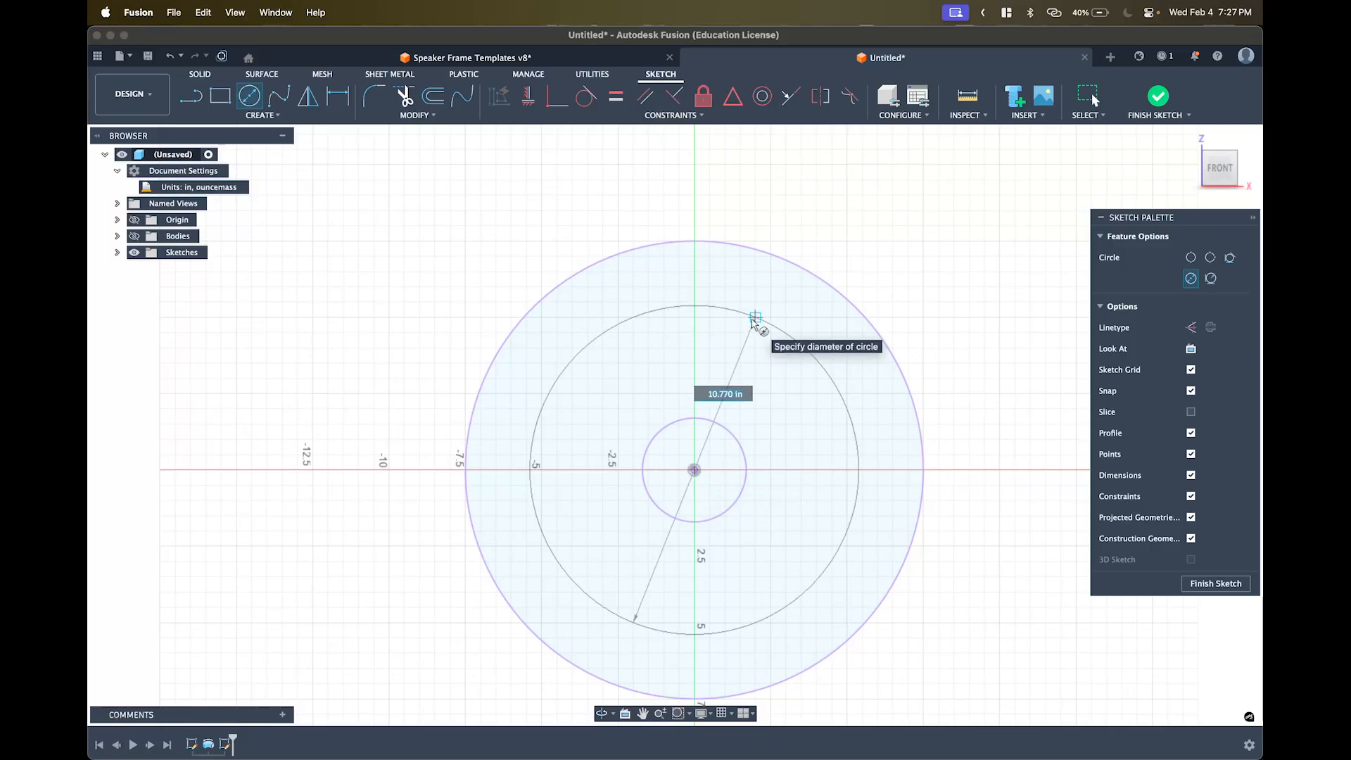
pyautogui.press('Escape')
pyautogui.press('Escape')
pyautogui.press('Escape')
pyautogui.press('Escape')
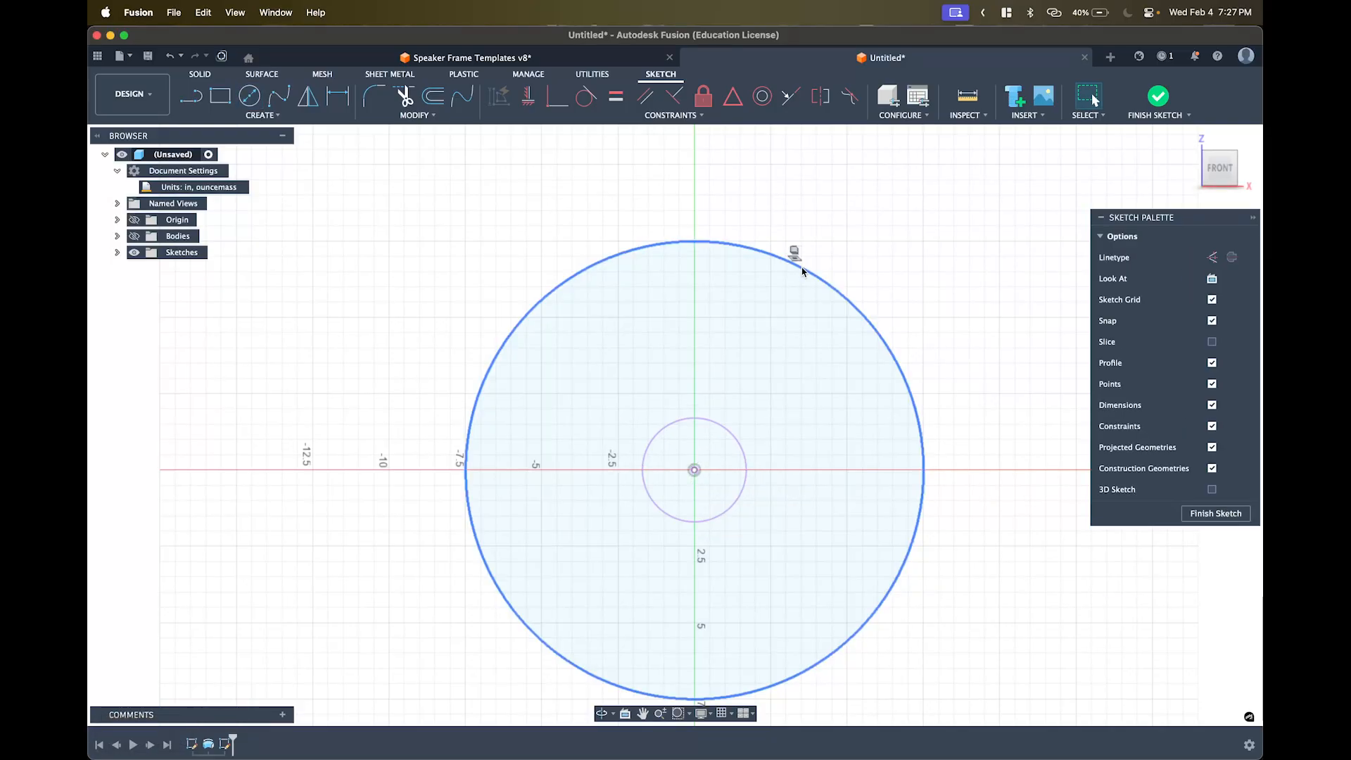
pyautogui.press('o')
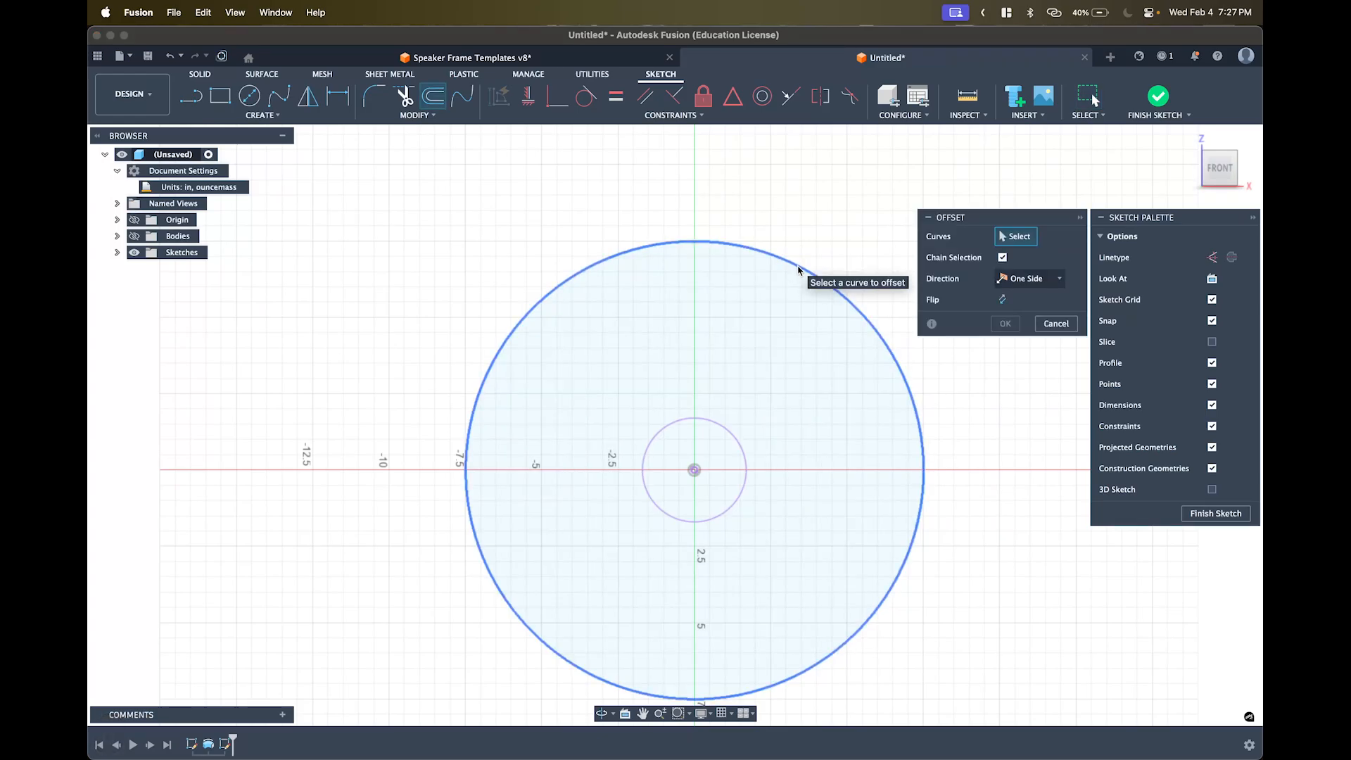
# - Offset the outer rim circle inward by 0.25 in, entered as -0.25
pyautogui.press('Escape')
pyautogui.press('Escape')
pyautogui.press('Escape')
pyautogui.press('Escape')
pyautogui.press('Escape')
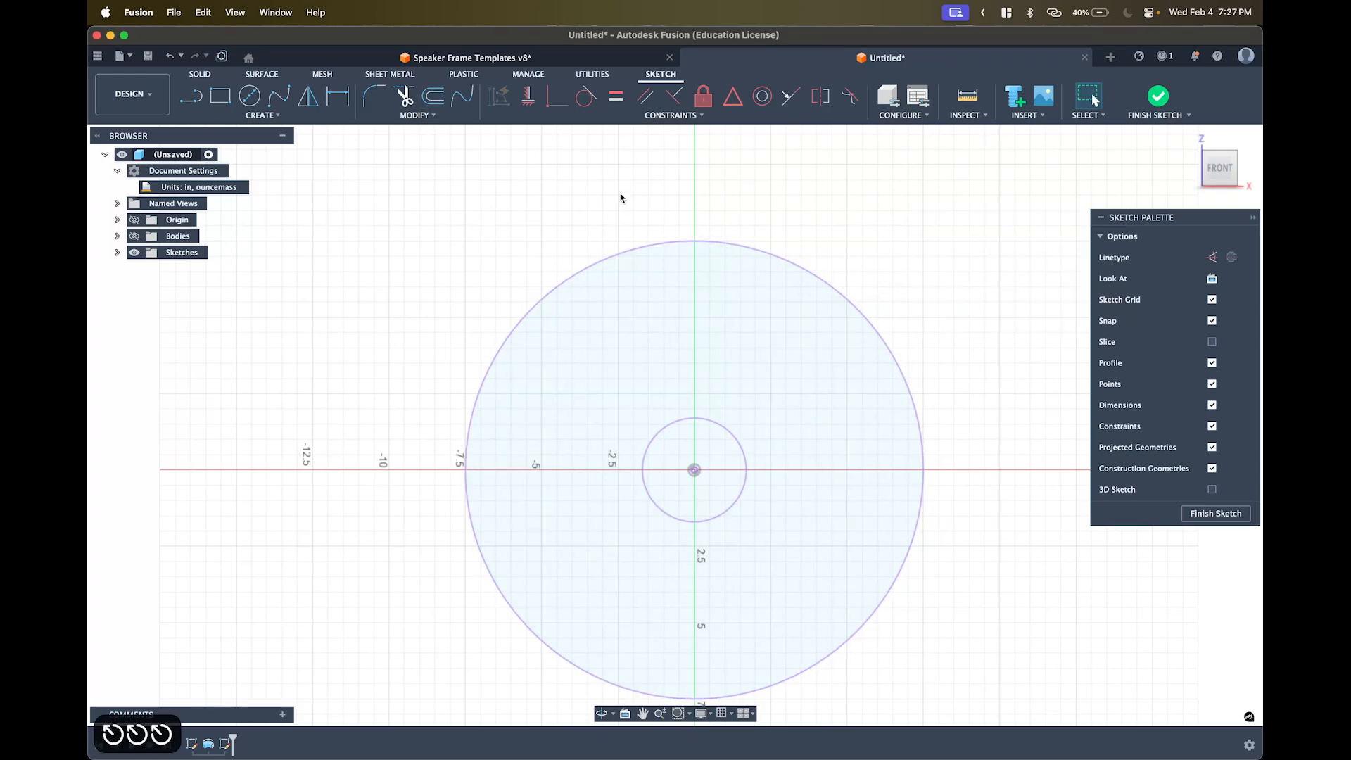
pyautogui.click(419, 115)
pyautogui.click(386, 173)
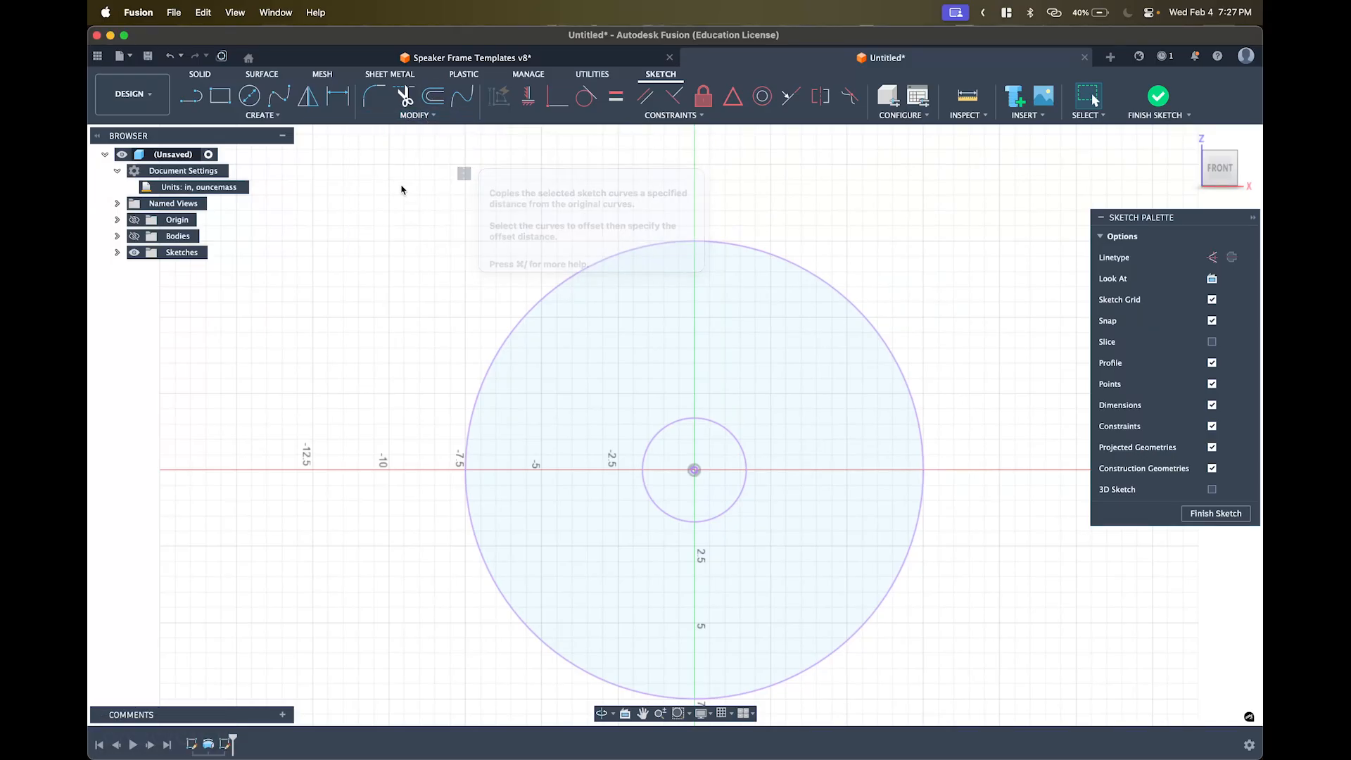
pyautogui.click(788, 260)
pyautogui.moveTo(792, 253); pyautogui.dragTo(785, 266)
pyautogui.write('-0')
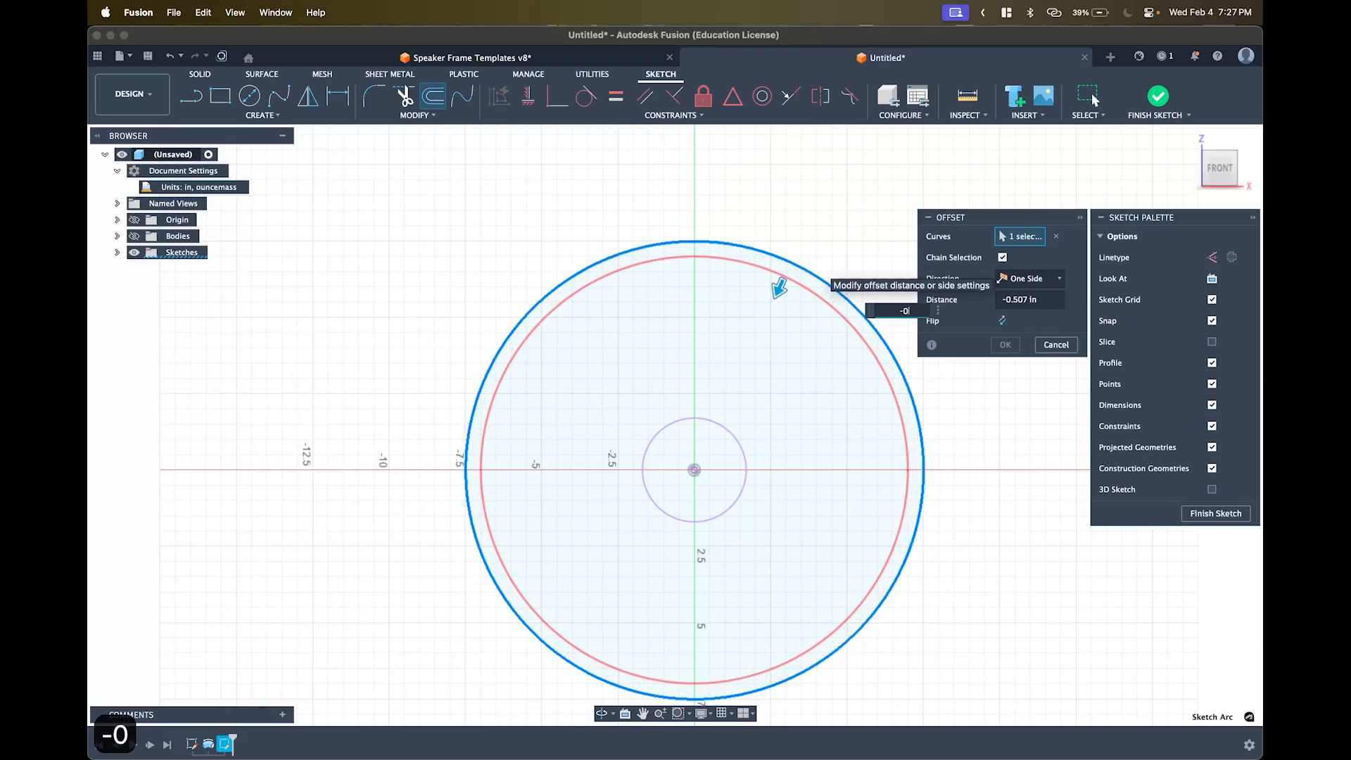
pyautogui.write('.25')
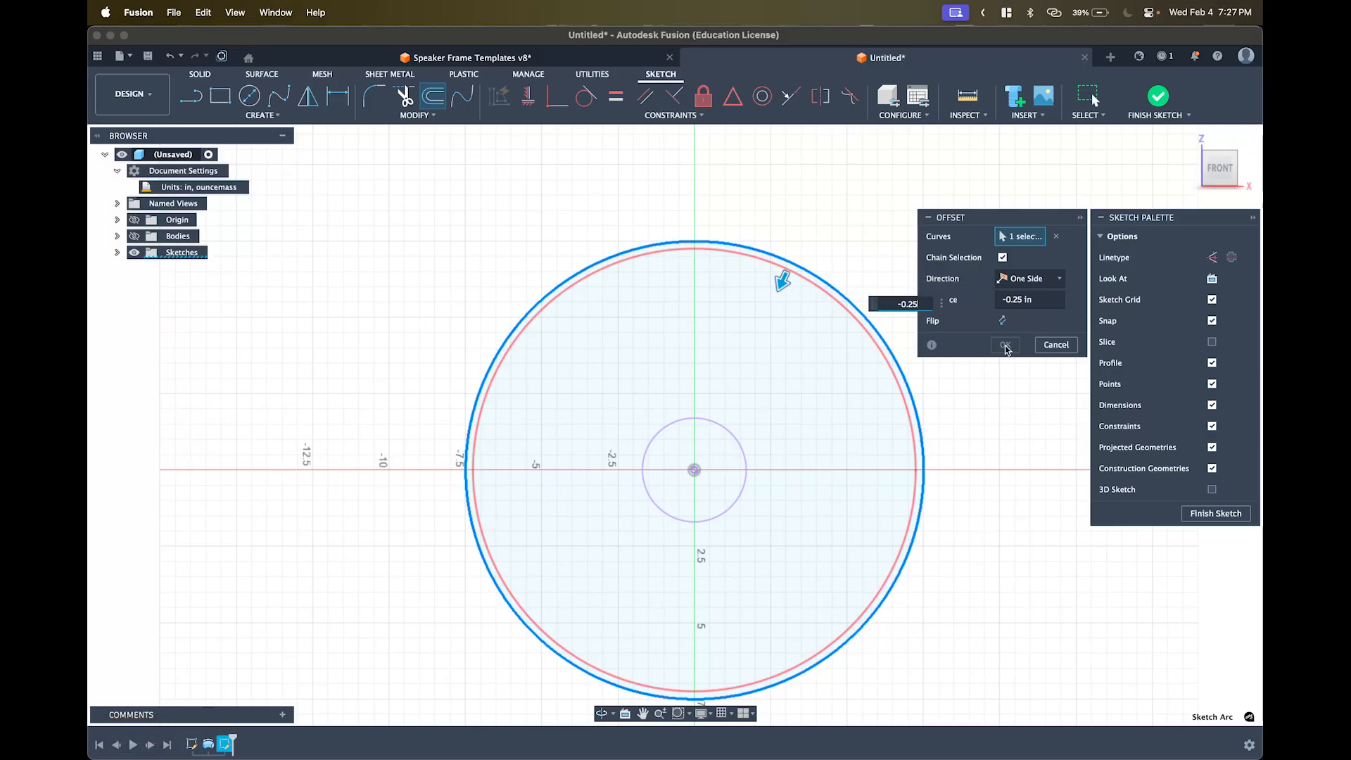
pyautogui.moveTo(983, 370); pyautogui.dragTo(967, 374, button='middle')
pyautogui.press('Return')
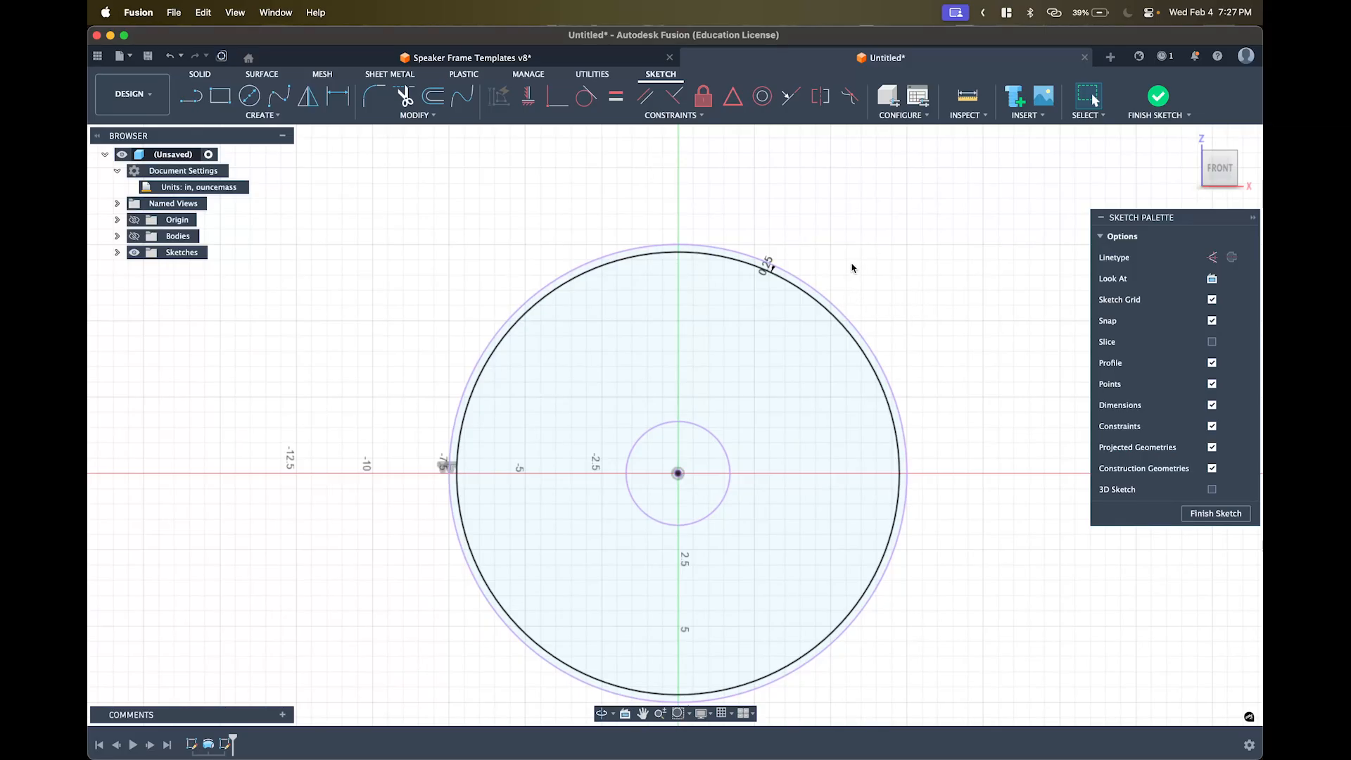
pyautogui.scroll(-3, 854, 254)
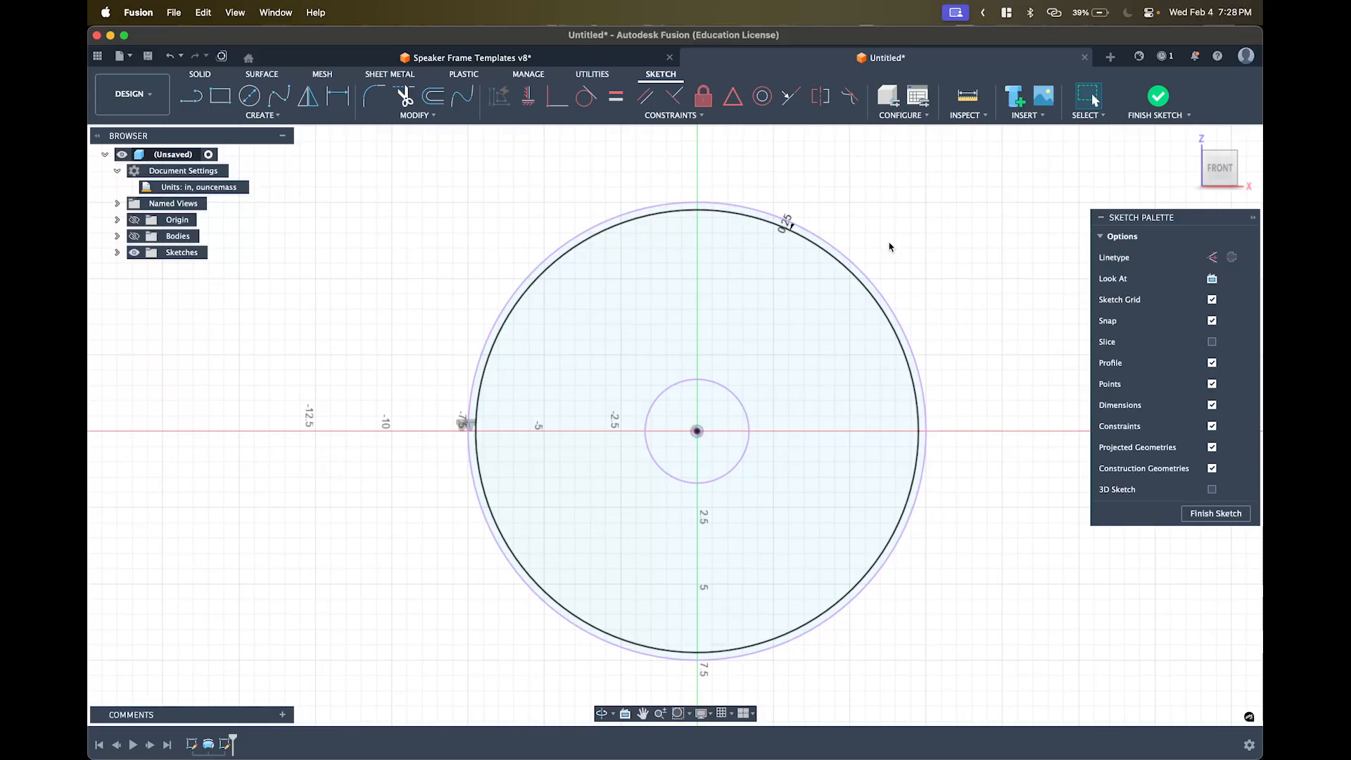
pyautogui.moveTo(670, 279); pyautogui.dragTo(764, 299, button='middle')
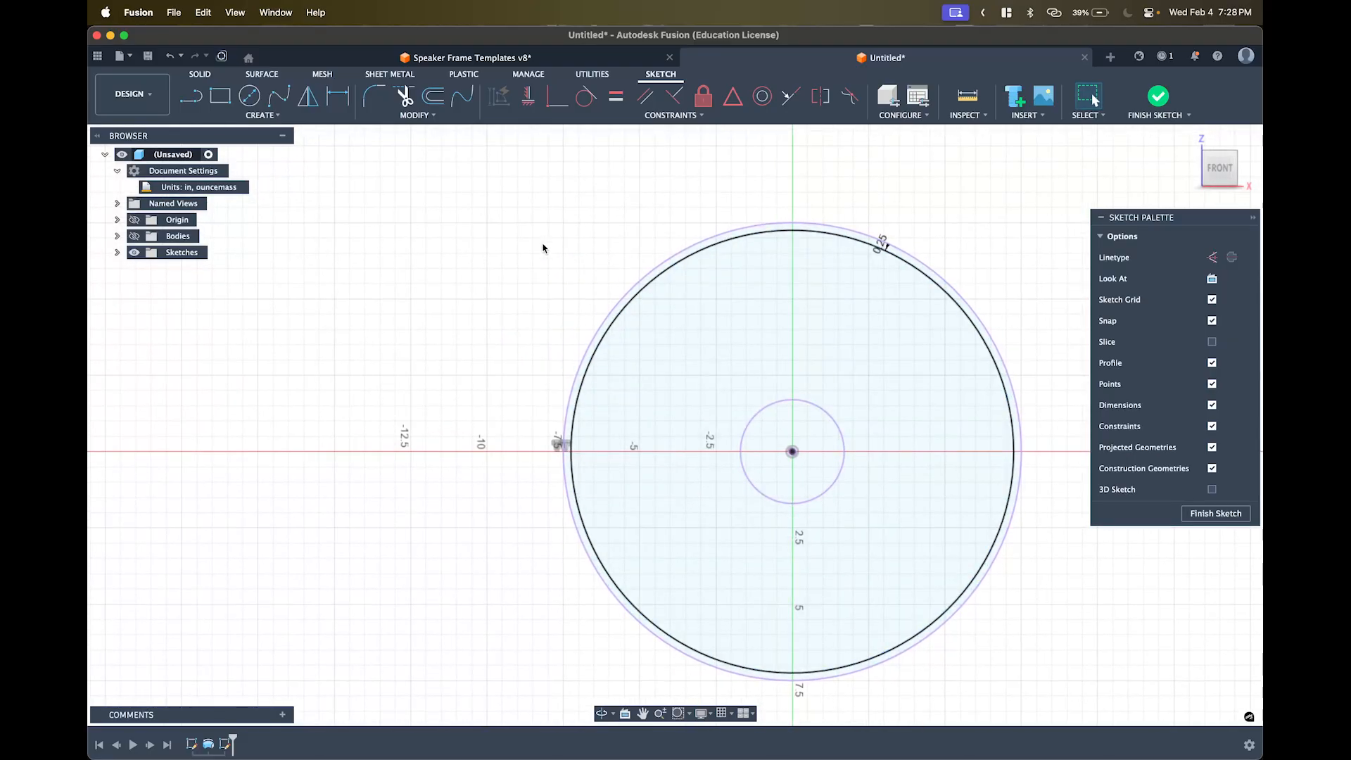
pyautogui.moveTo(543, 248); pyautogui.dragTo(549, 268, button='middle')
pyautogui.press('l')
pyautogui.click(494, 239)
pyautogui.click(432, 284)
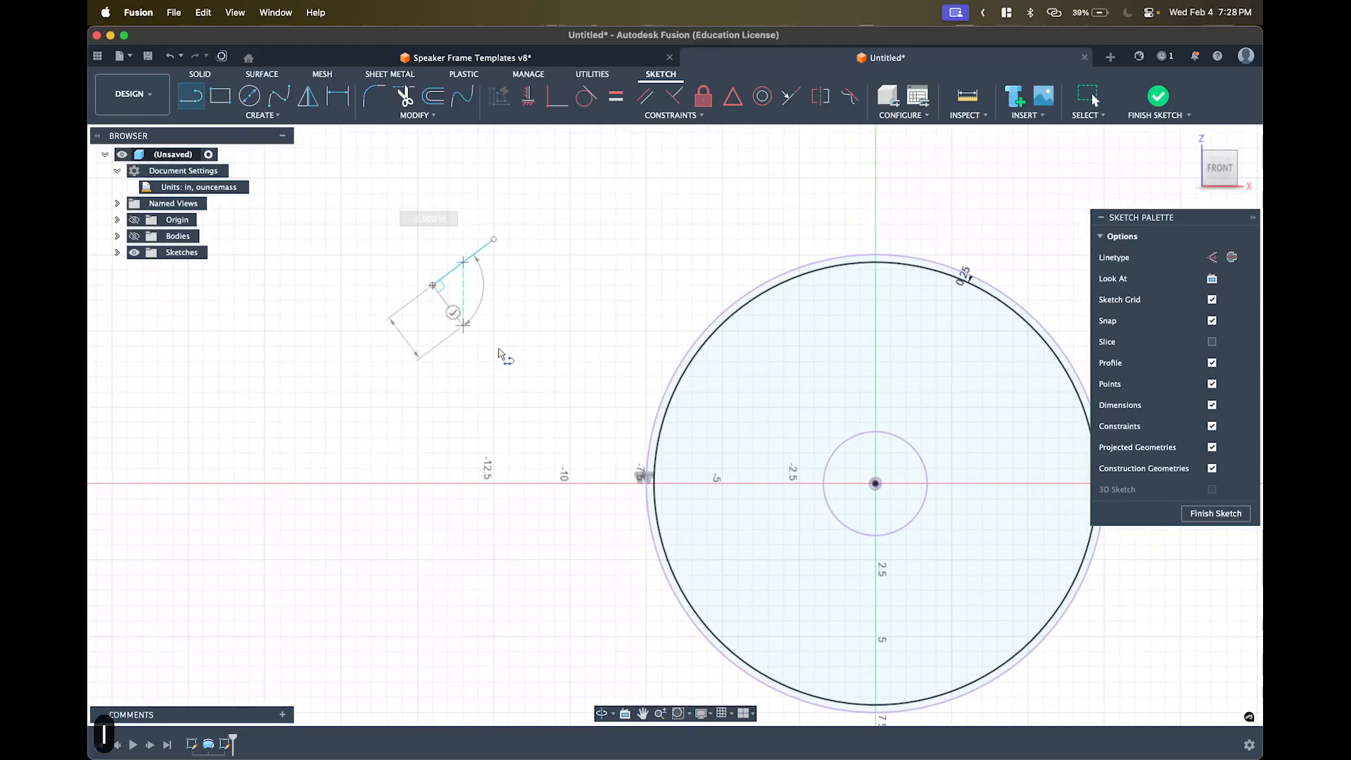
pyautogui.click(524, 361)
pyautogui.click(612, 246)
pyautogui.click(495, 188)
pyautogui.click(493, 239)
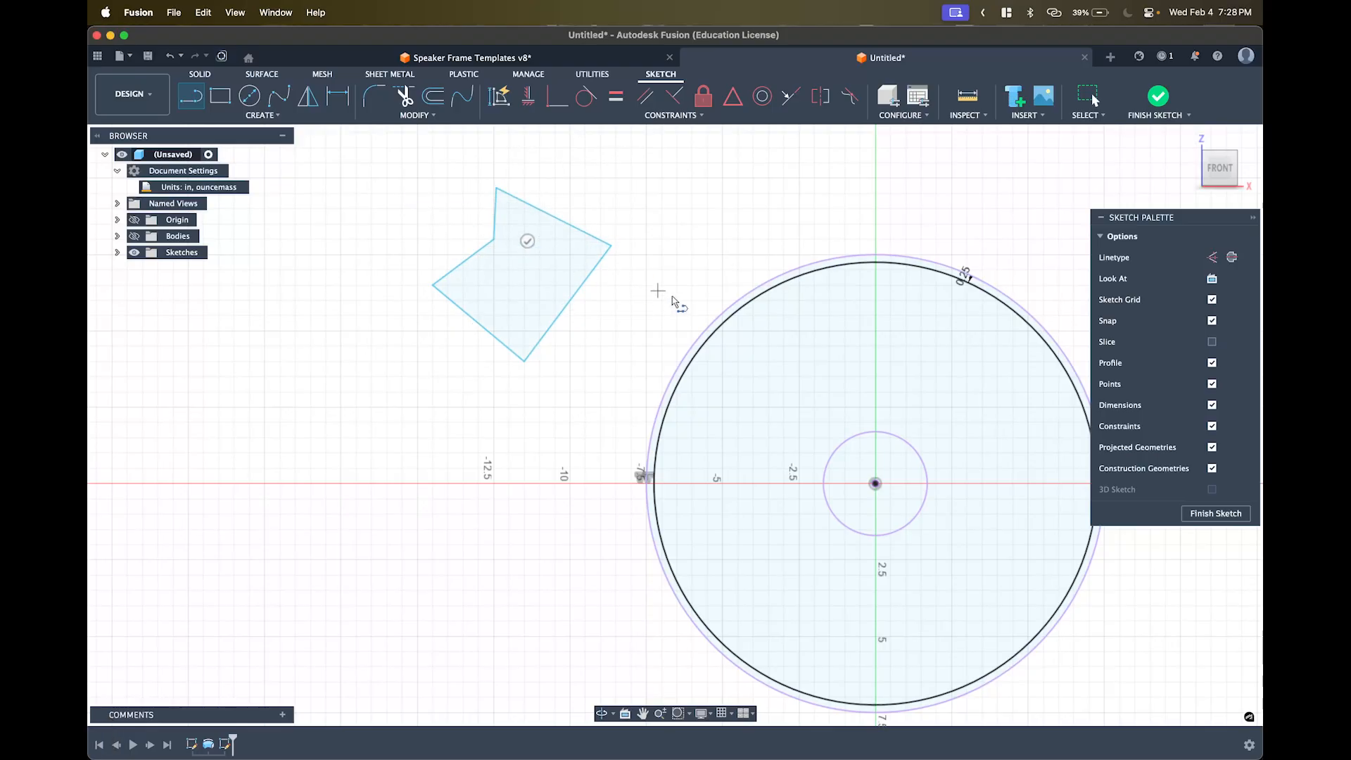
pyautogui.click(577, 288)
pyautogui.click(468, 260)
pyautogui.press('Escape')
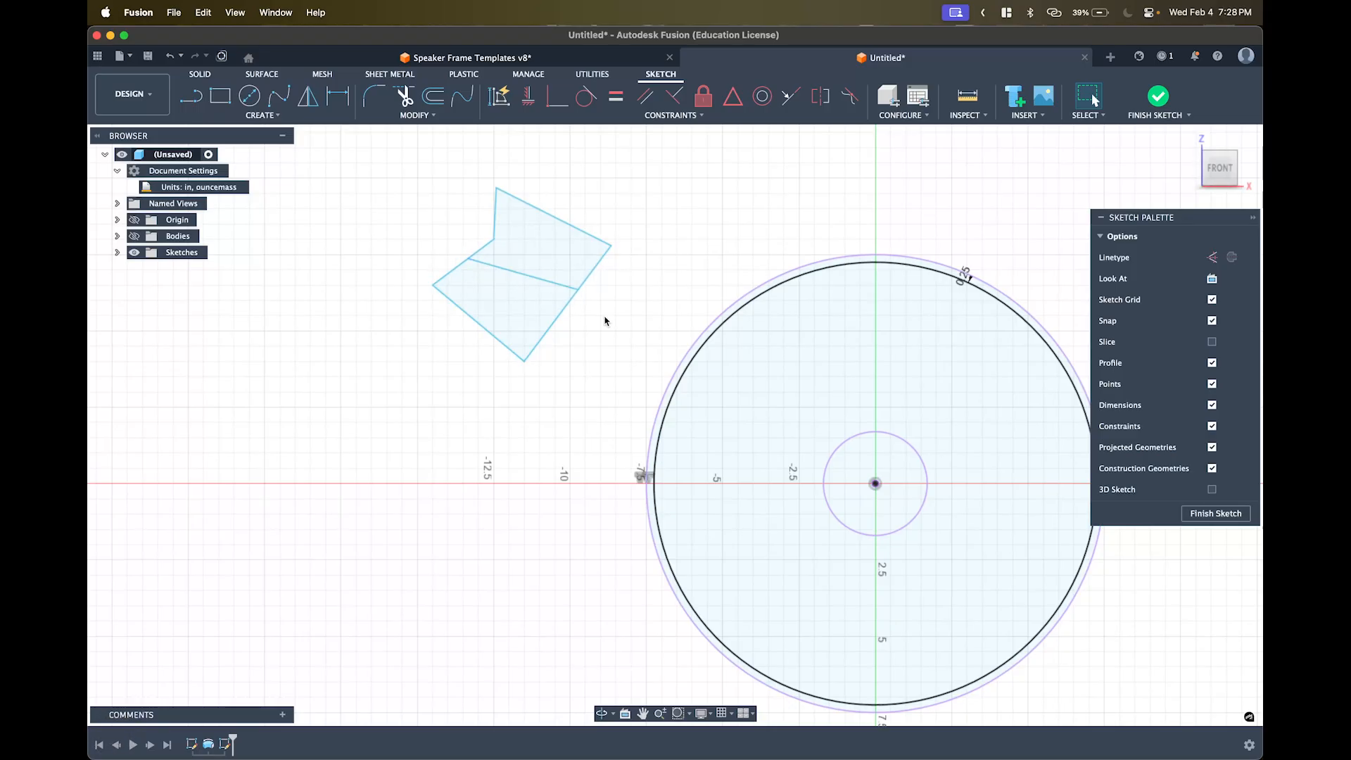
pyautogui.click(519, 273)
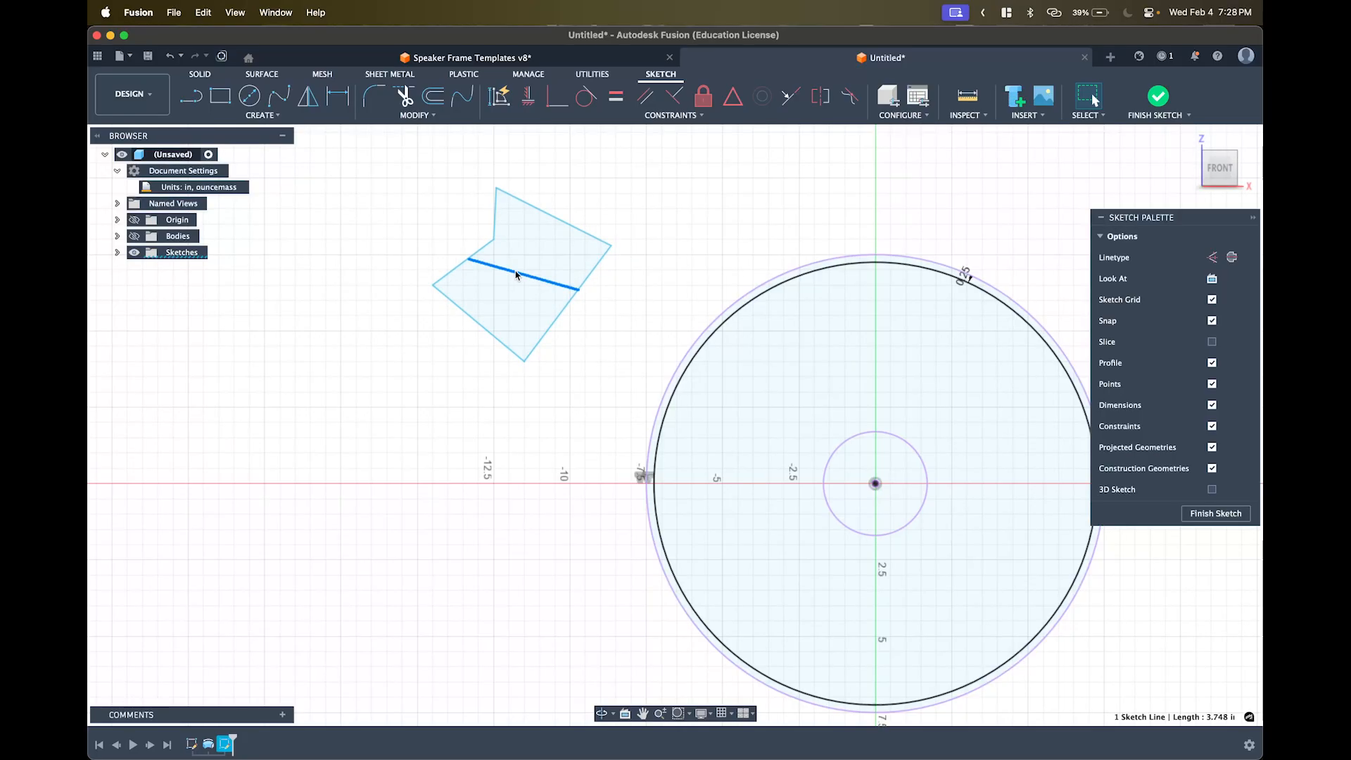
pyautogui.press('x')
pyautogui.click(598, 189)
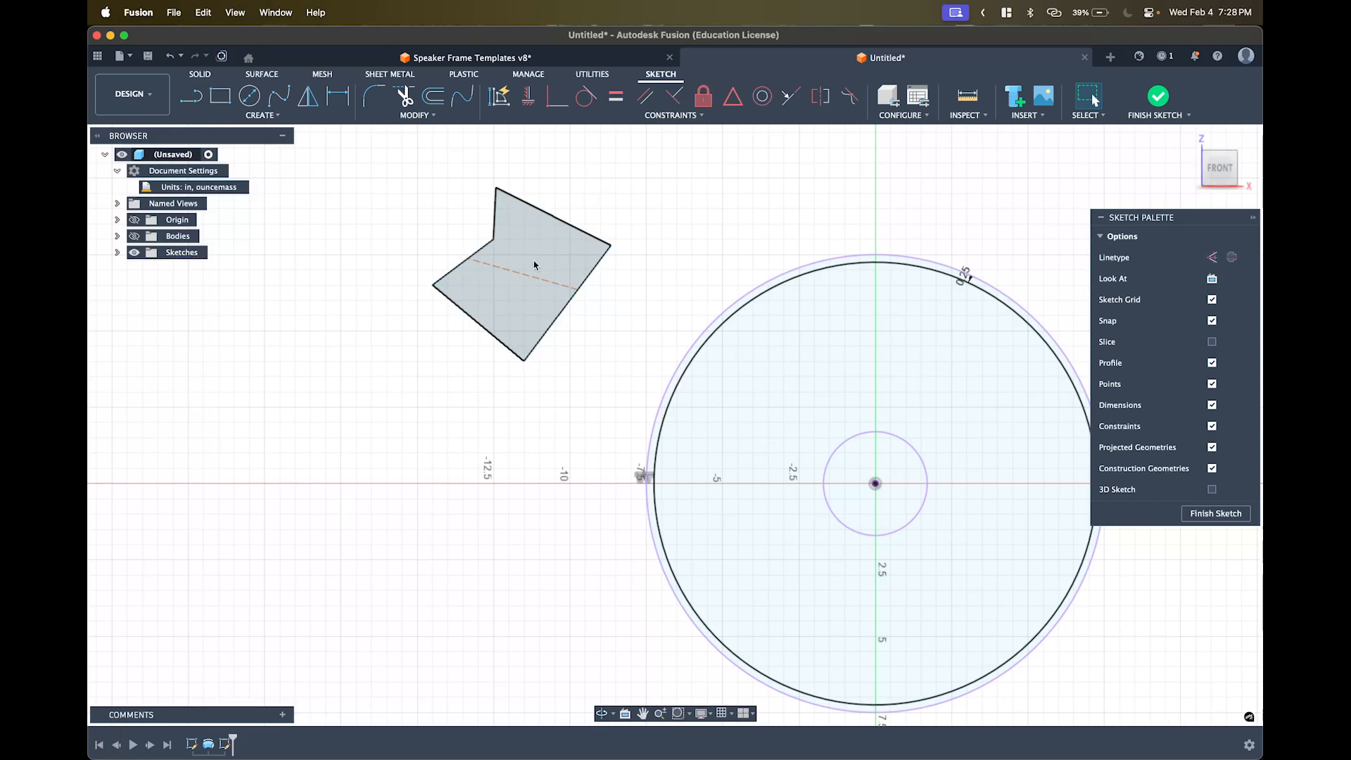
pyautogui.click(518, 284)
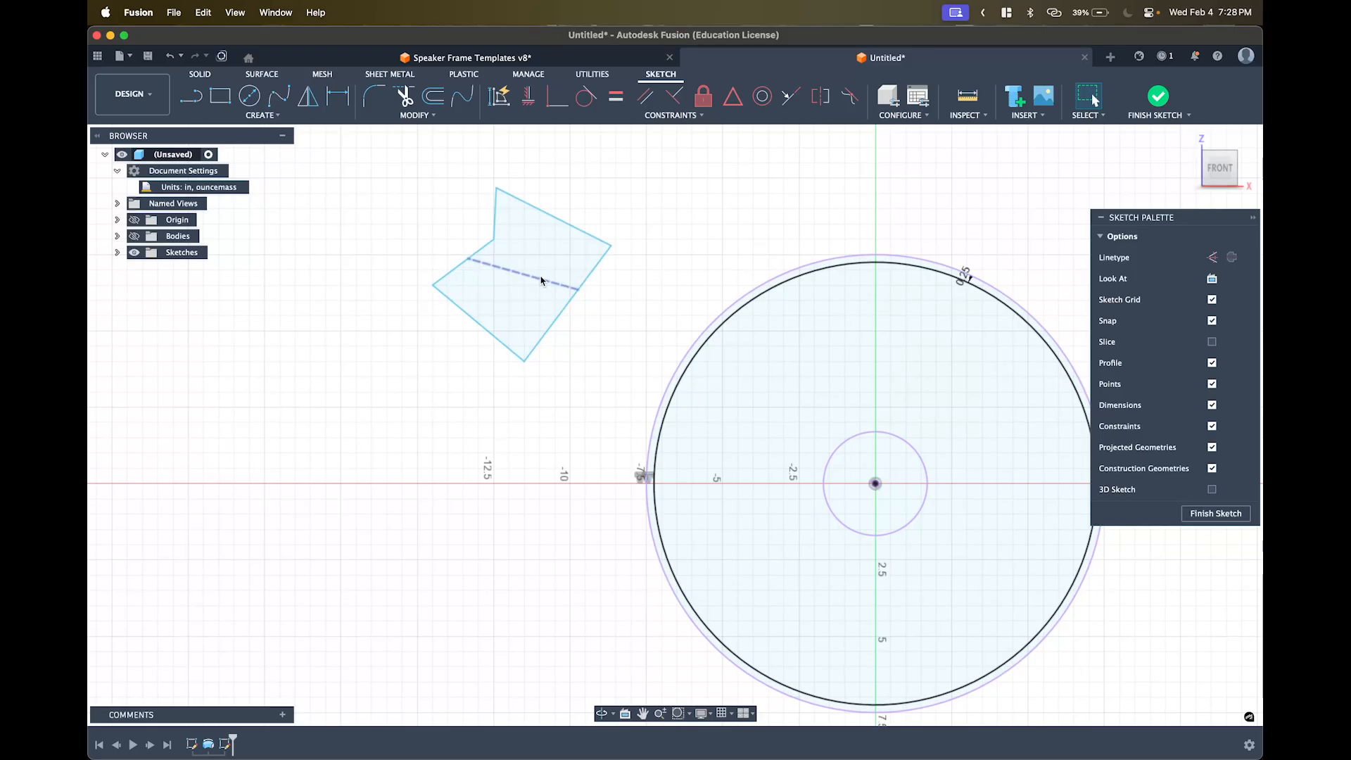
pyautogui.moveTo(591, 391)
pyautogui.mouseDown()
pyautogui.moveTo(447, 239)
pyautogui.moveTo(449, 167)
pyautogui.moveTo(416, 165)
pyautogui.mouseUp()
pyautogui.press('BackSpace')
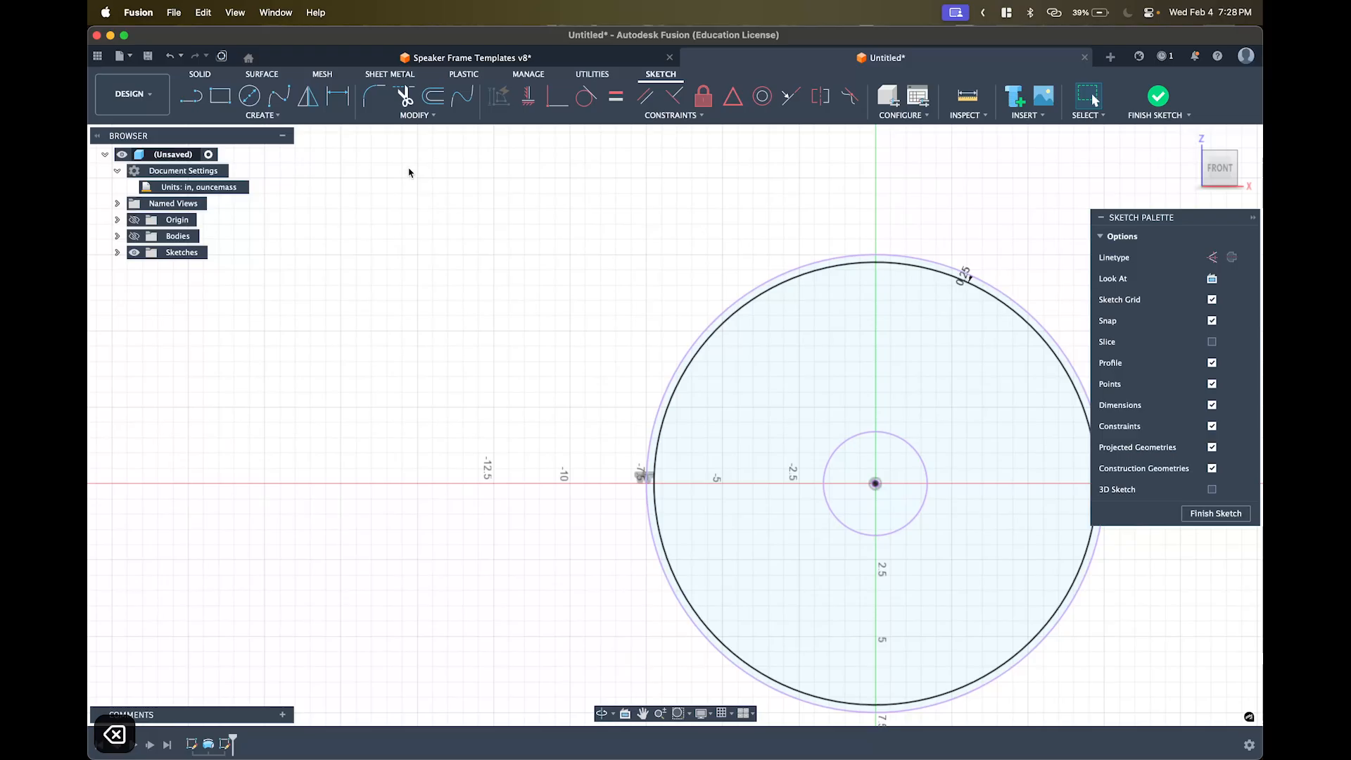
# - Draw a vertical line from the hub centre up to the top of the outer circle
pyautogui.moveTo(714, 302); pyautogui.dragTo(581, 325, button='middle')
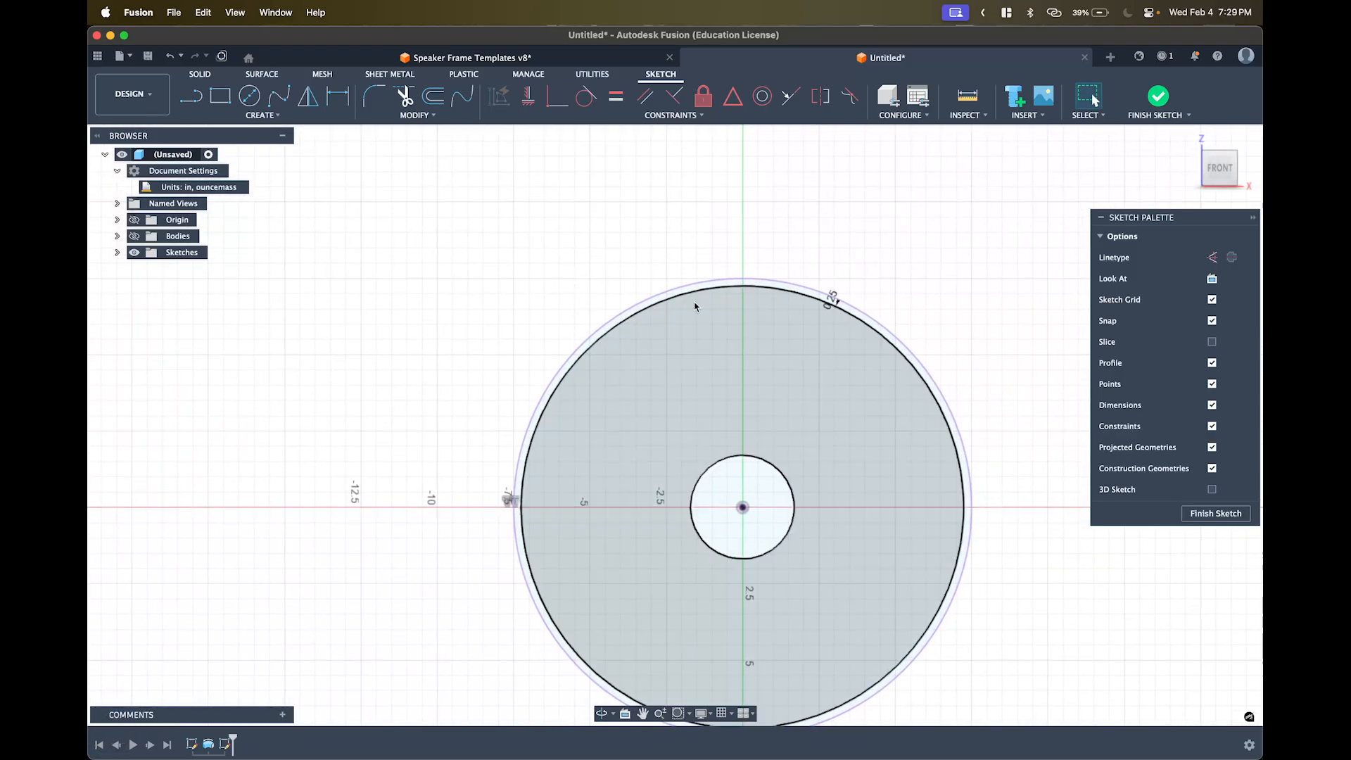
pyautogui.press('o')
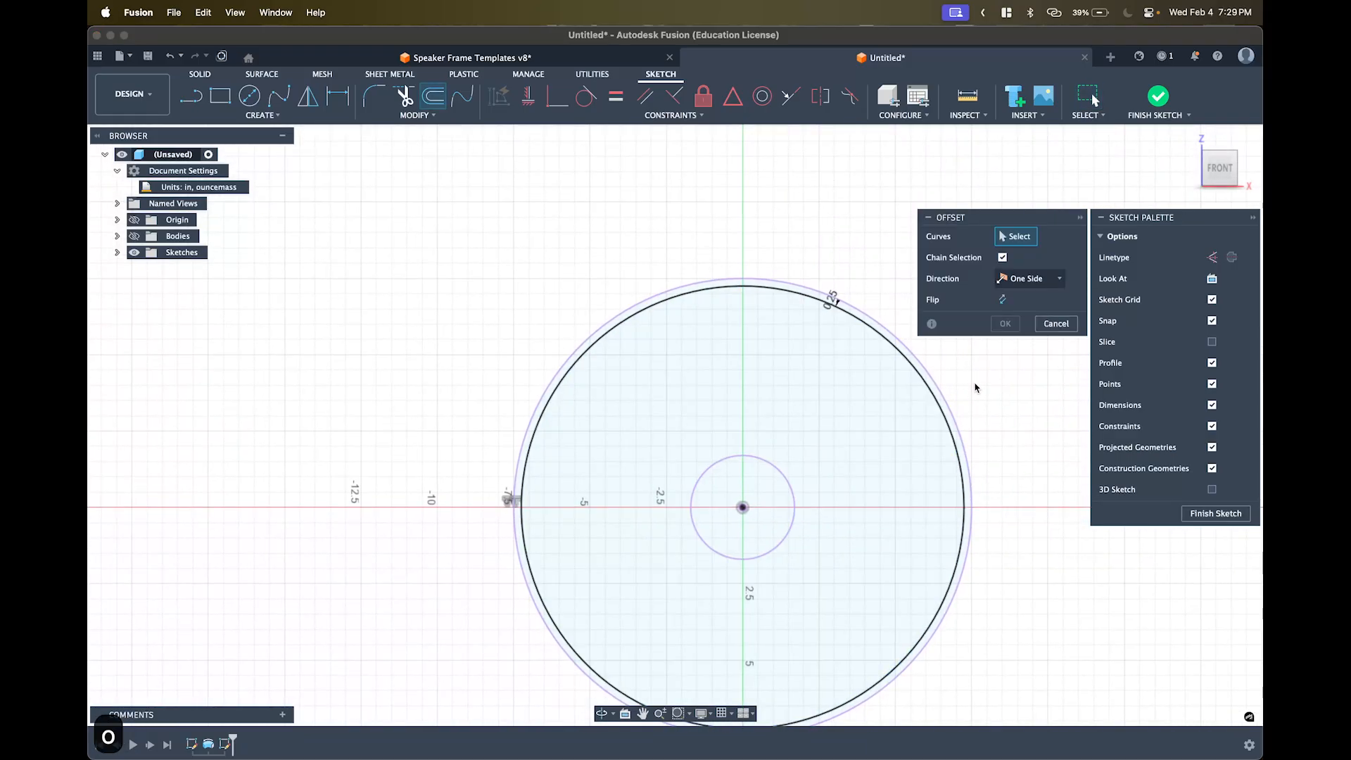
pyautogui.press('Escape')
pyautogui.press('l')
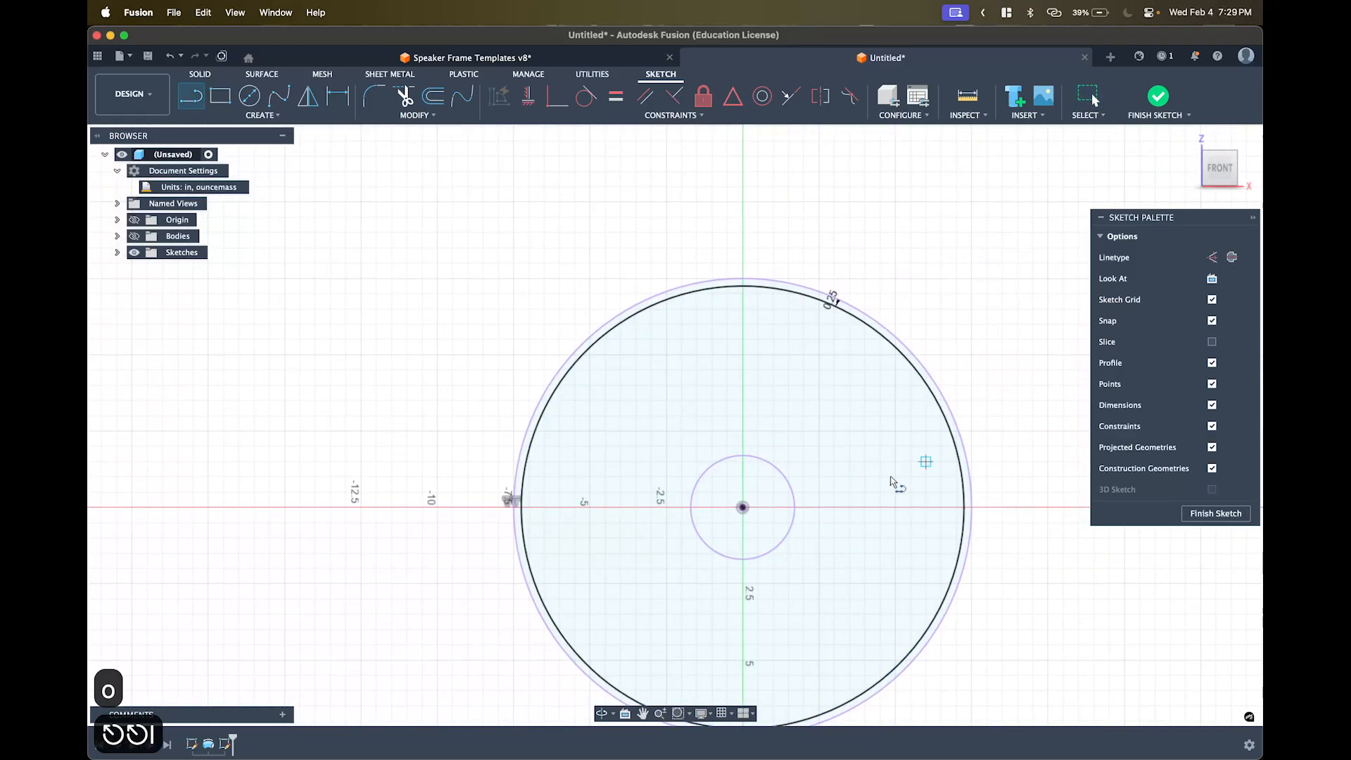
pyautogui.click(742, 508)
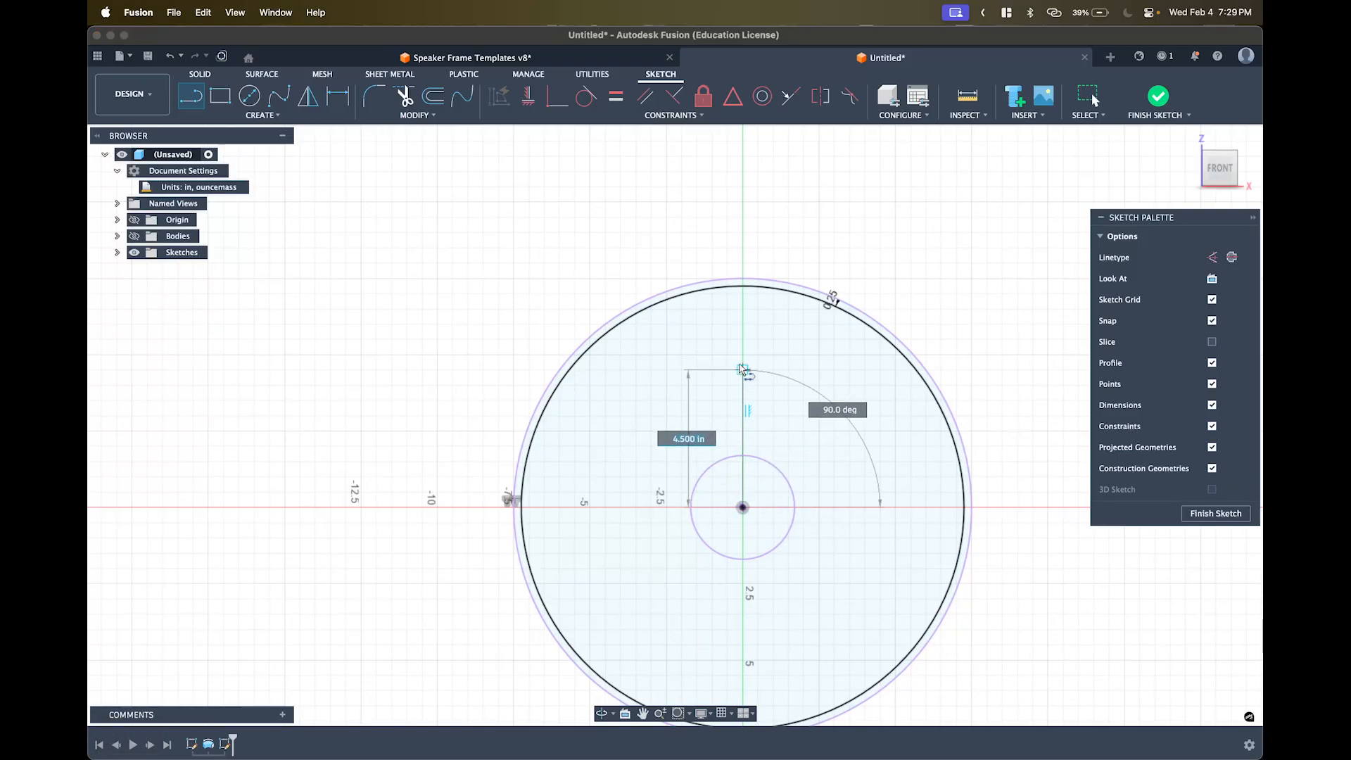
pyautogui.scroll(5, 744, 279)
pyautogui.click(742, 285)
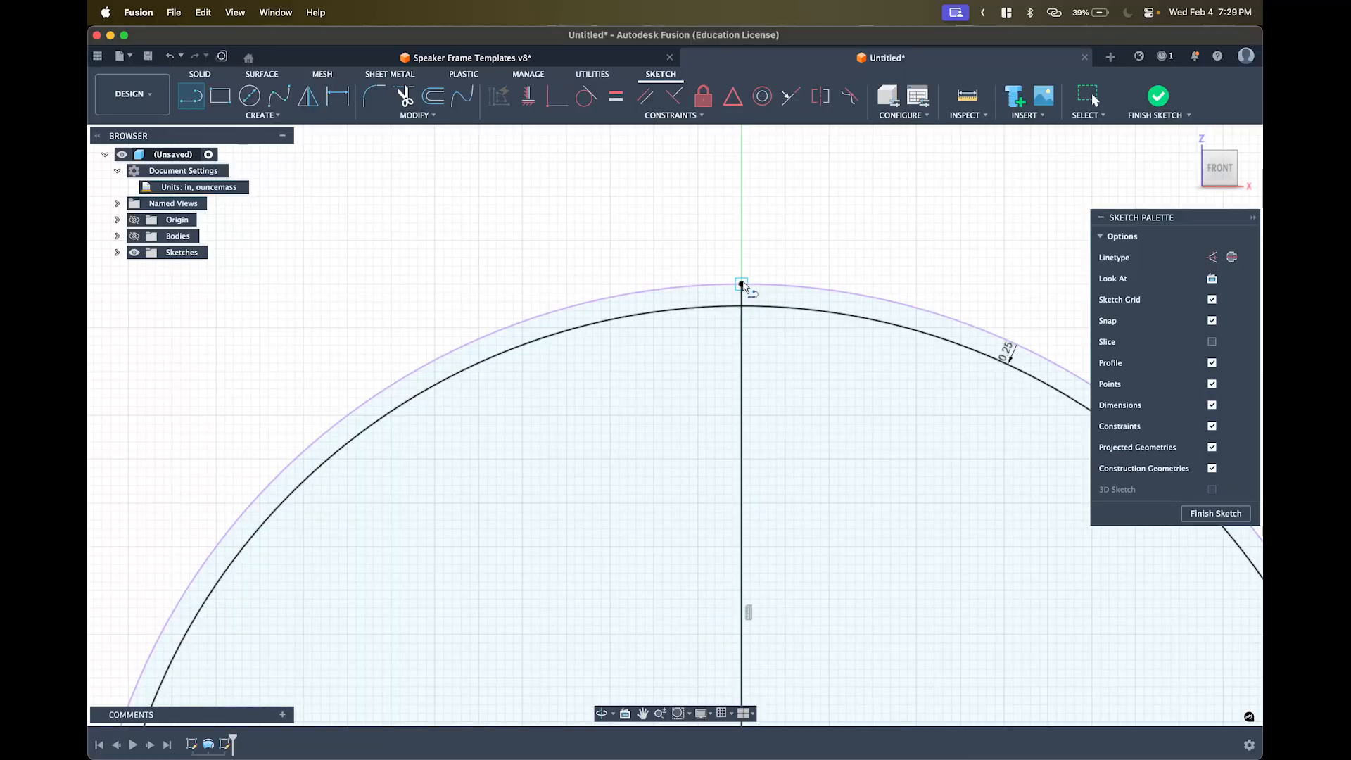
pyautogui.press('Escape')
pyautogui.press('Escape')
pyautogui.press('Escape')
pyautogui.press('Escape')
pyautogui.press('Escape')
pyautogui.press('Escape')
# - Convert the 7.50 in vertical line into construction geometry
pyautogui.scroll(-4, 831, 242)
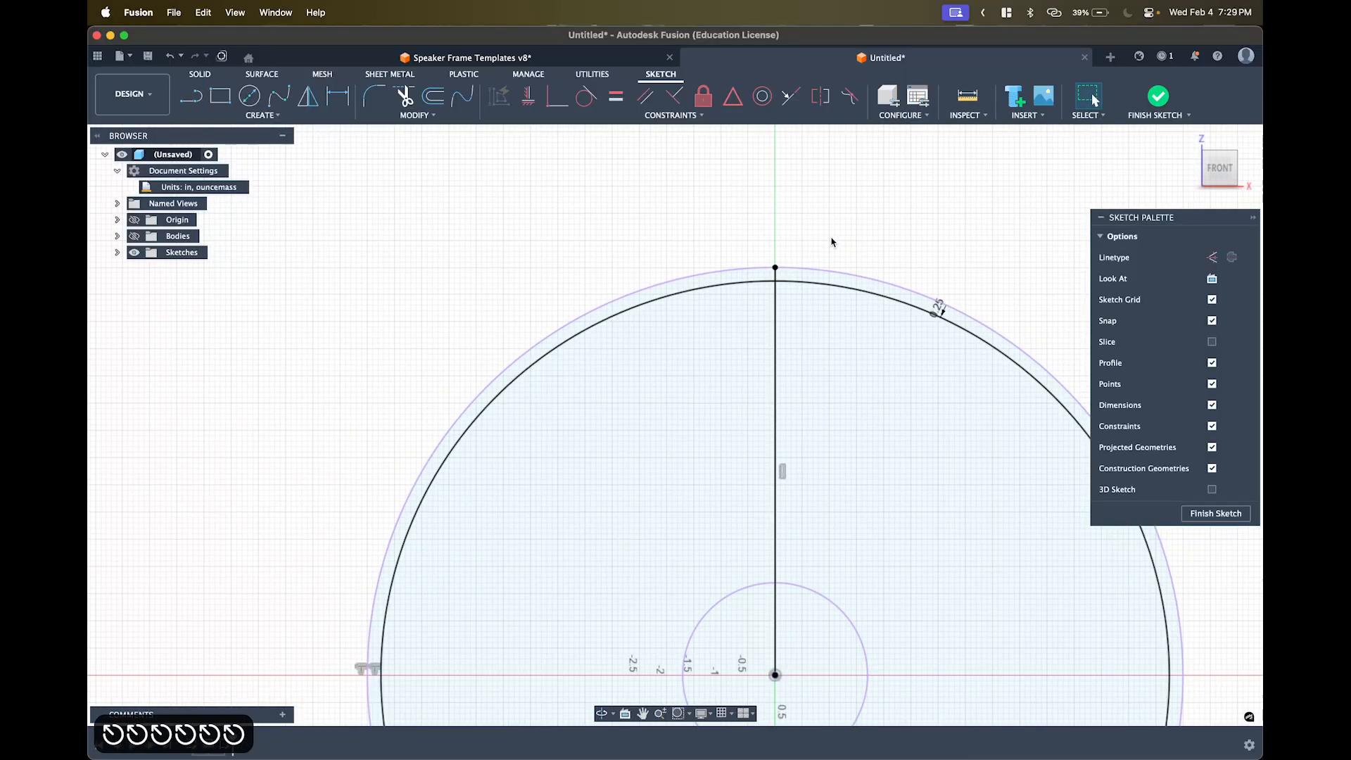
pyautogui.moveTo(834, 281); pyautogui.dragTo(734, 207, button='middle')
pyautogui.click(678, 277)
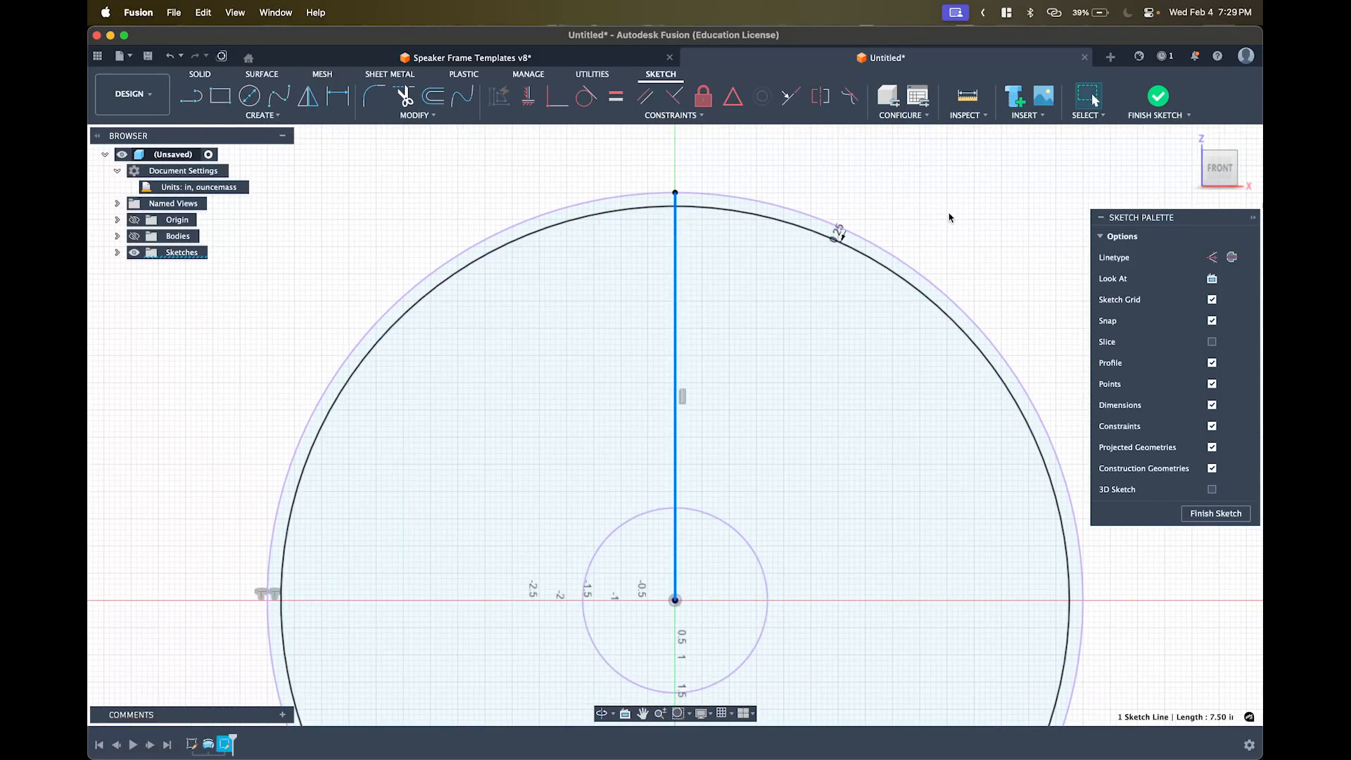
pyautogui.press('x')
pyautogui.click(997, 209)
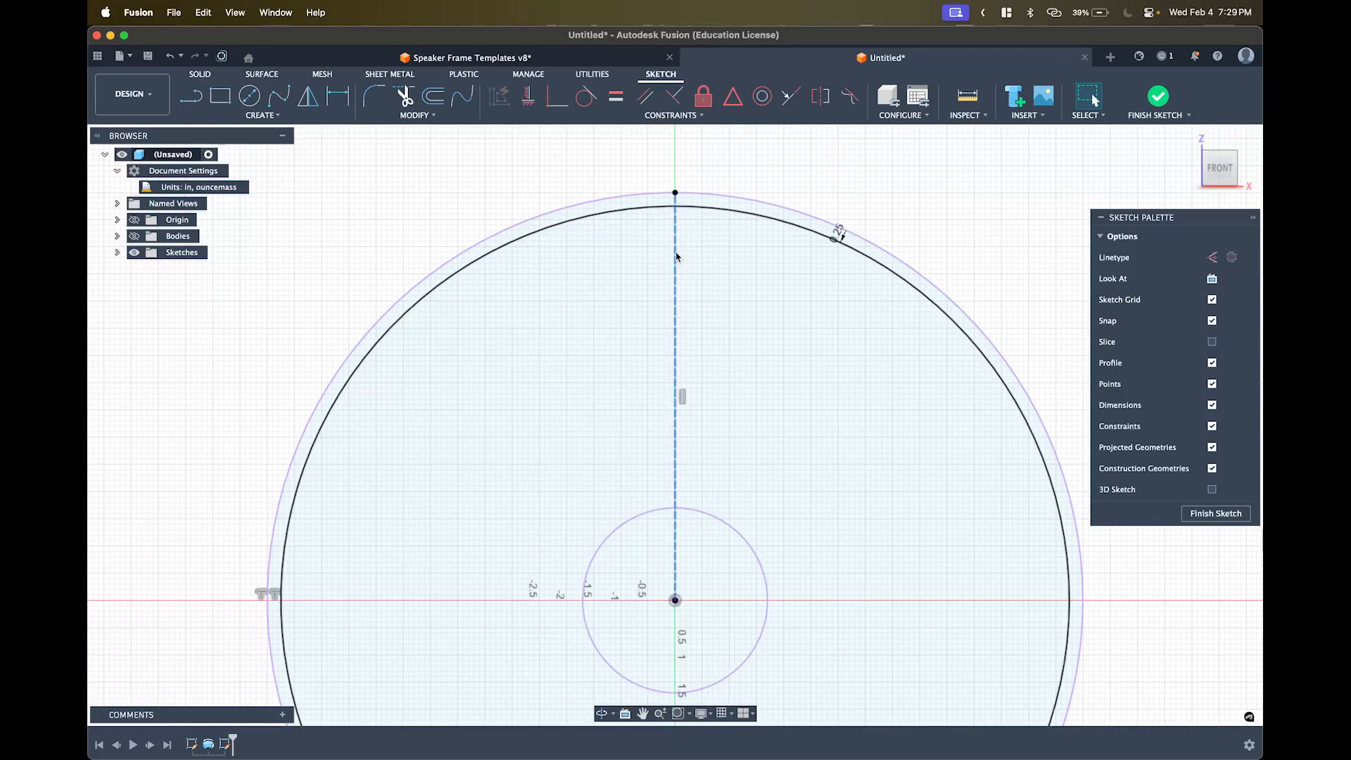
pyautogui.click(676, 256)
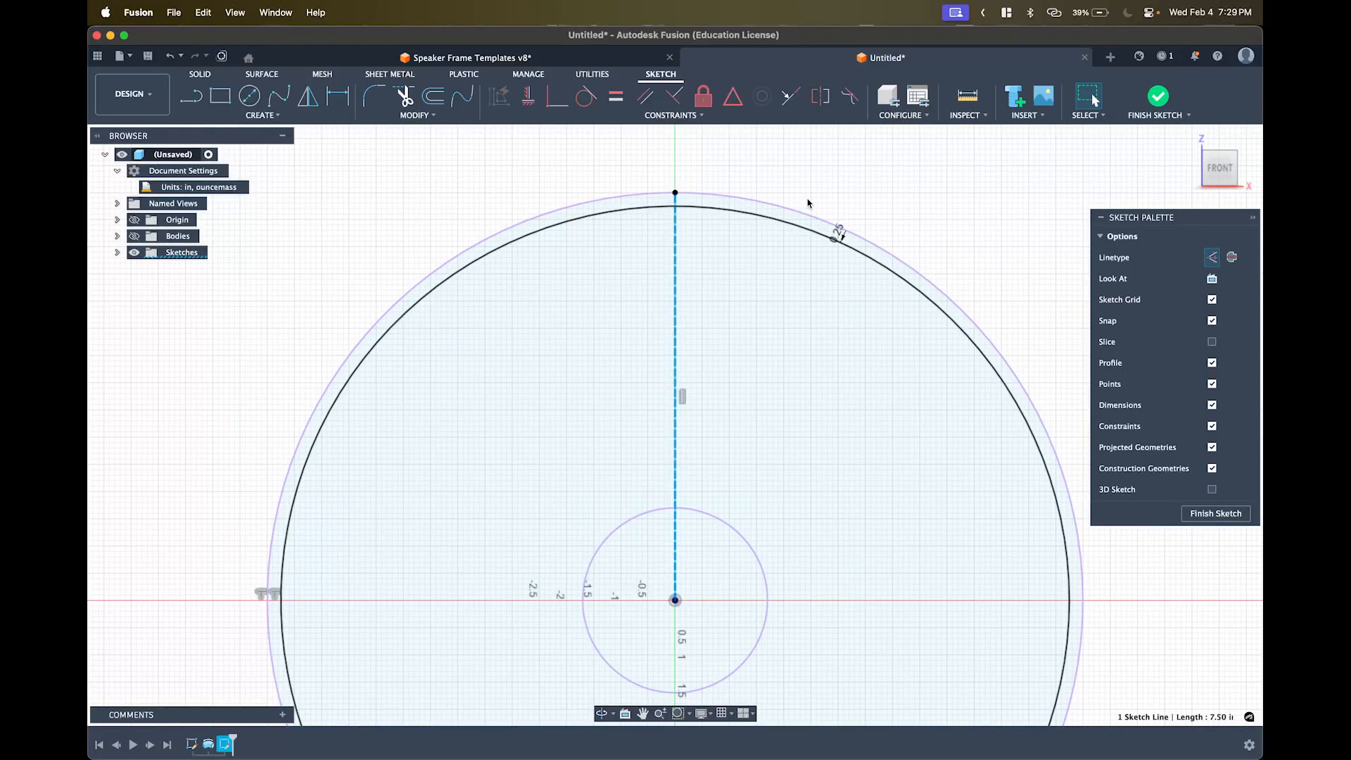
pyautogui.press('x')
pyautogui.press('x')
pyautogui.click(978, 188)
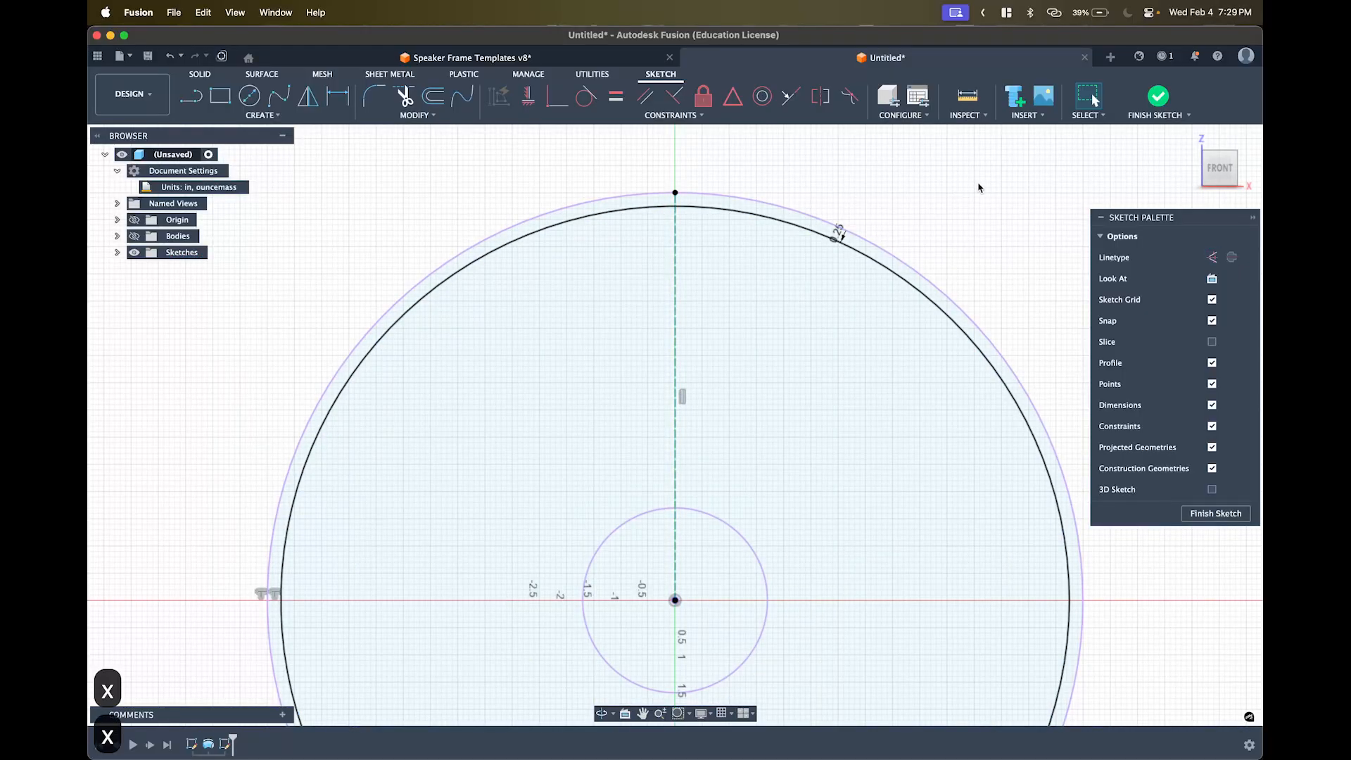
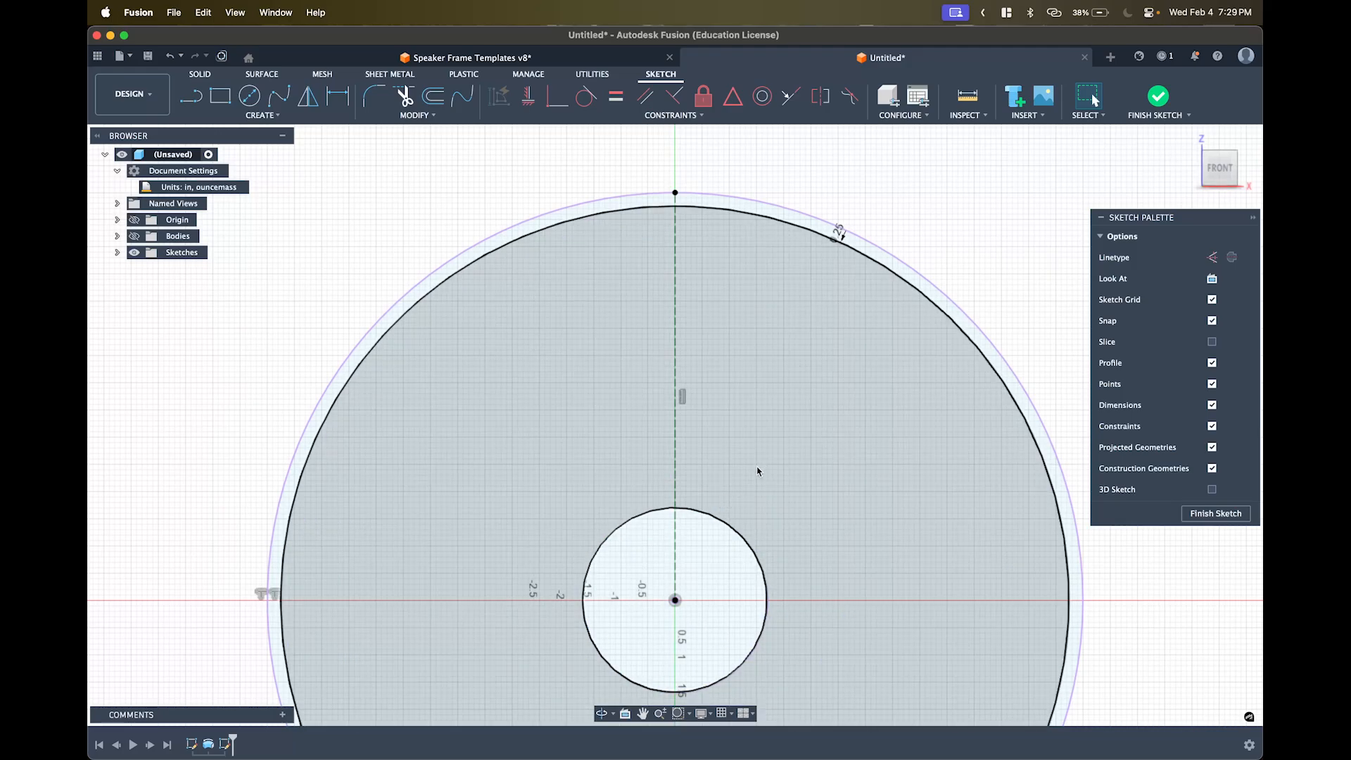
# - Draw a slanted spoke line from the inner circle to the outer circle, just right of the centreline, and select it
pyautogui.press('l')
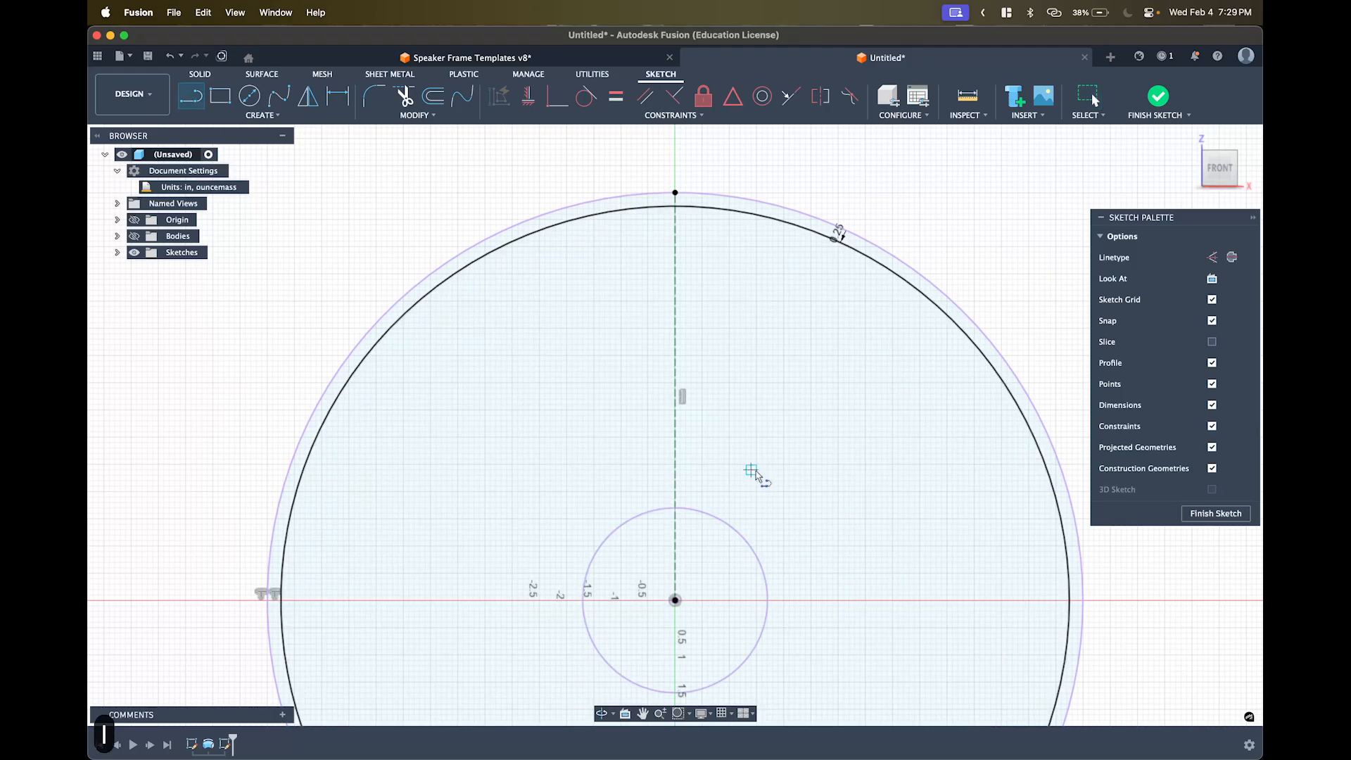
pyautogui.click(699, 510)
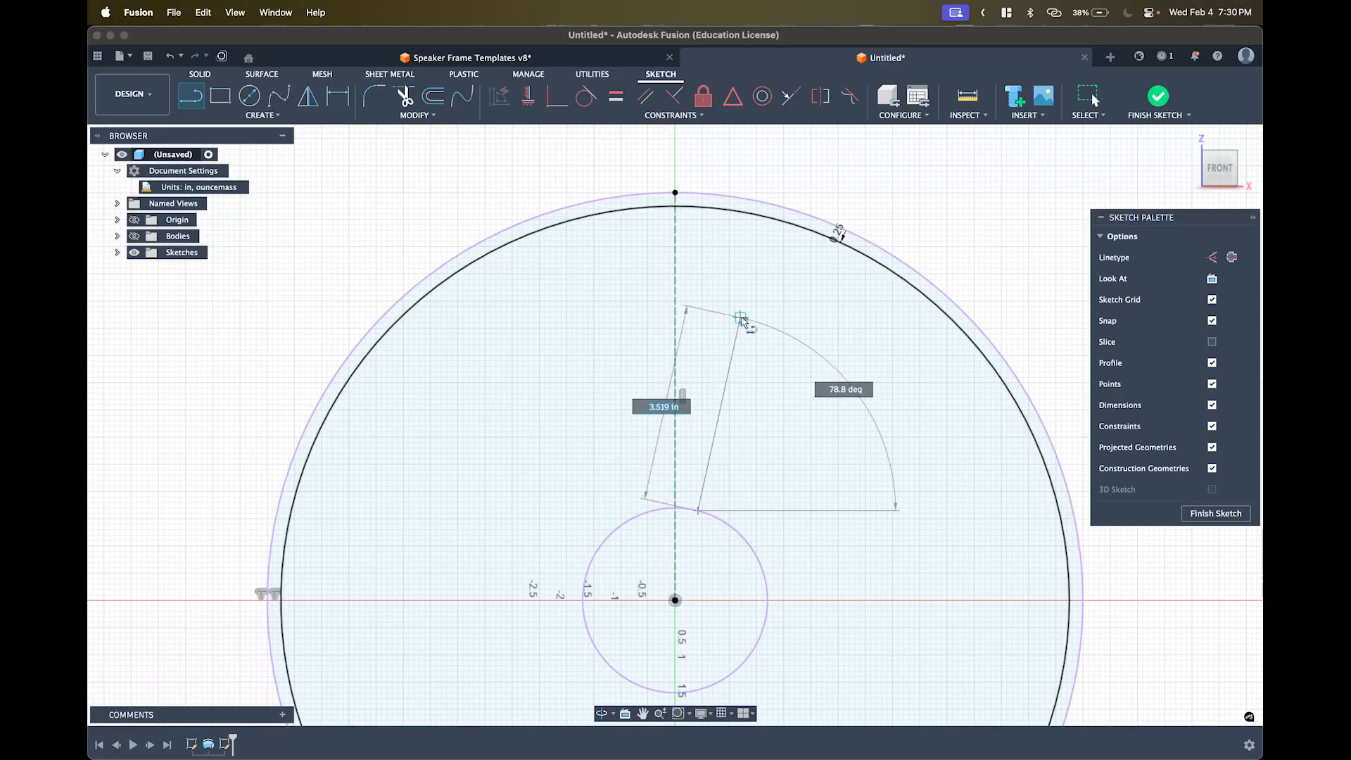
pyautogui.doubleClick(740, 213)
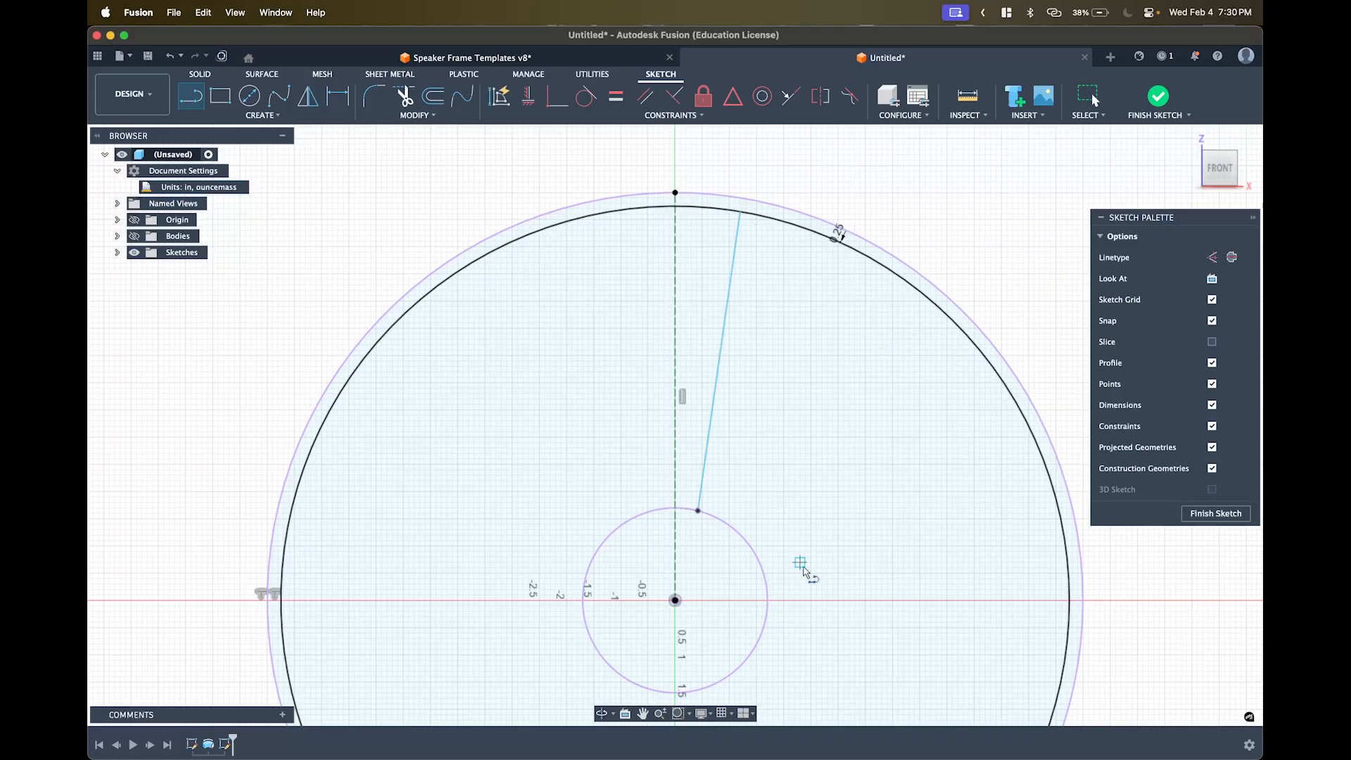
pyautogui.press('Escape')
pyautogui.press('Escape')
pyautogui.press('Escape')
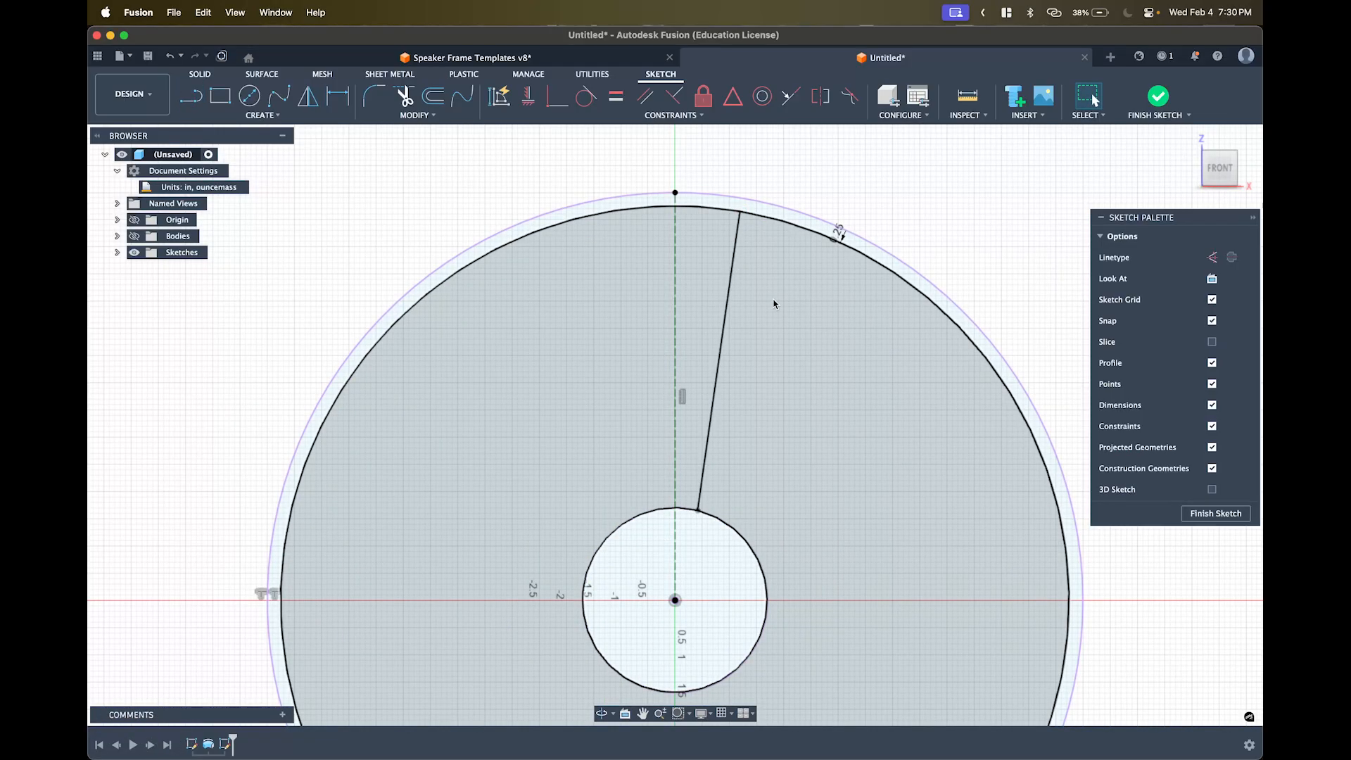
pyautogui.click(720, 310)
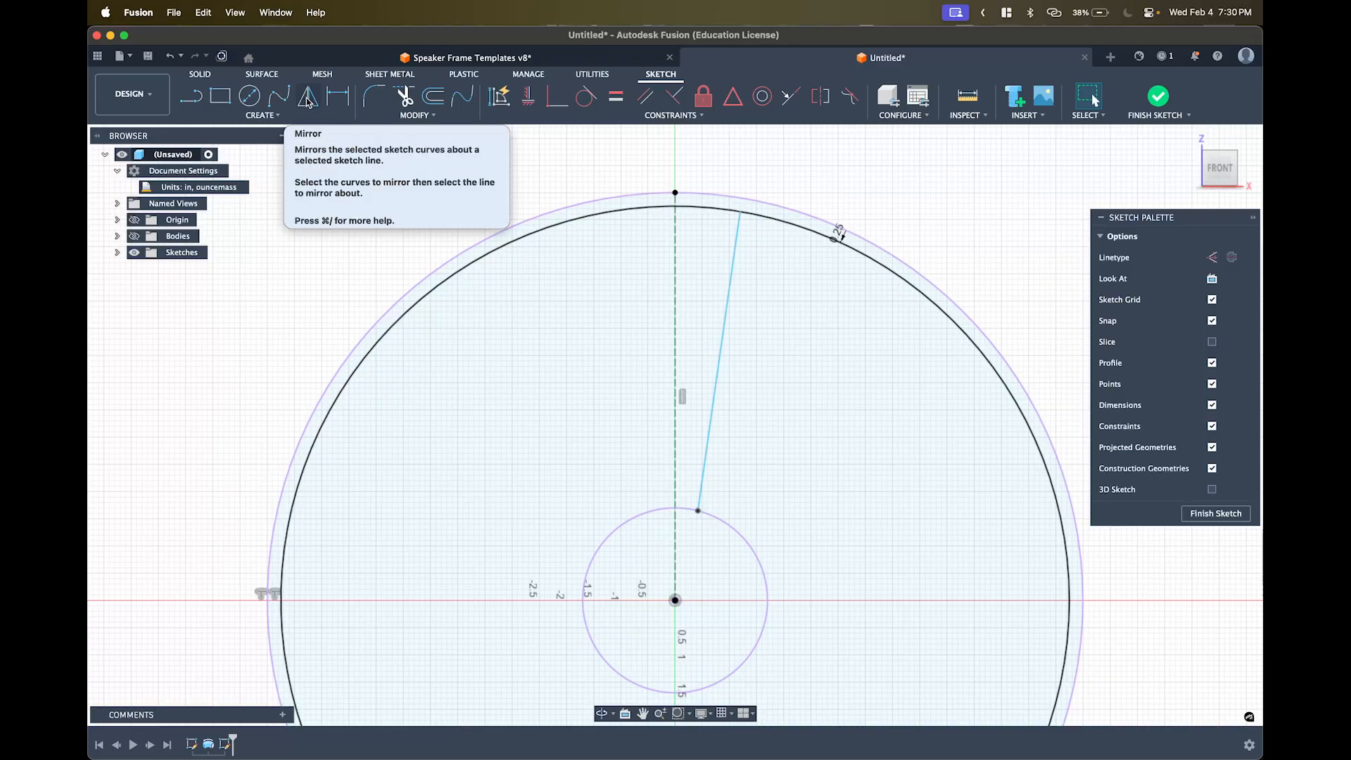
# - Mirror the slanted line across the vertical construction centreline to close the tapered wedge
pyautogui.click(262, 115)
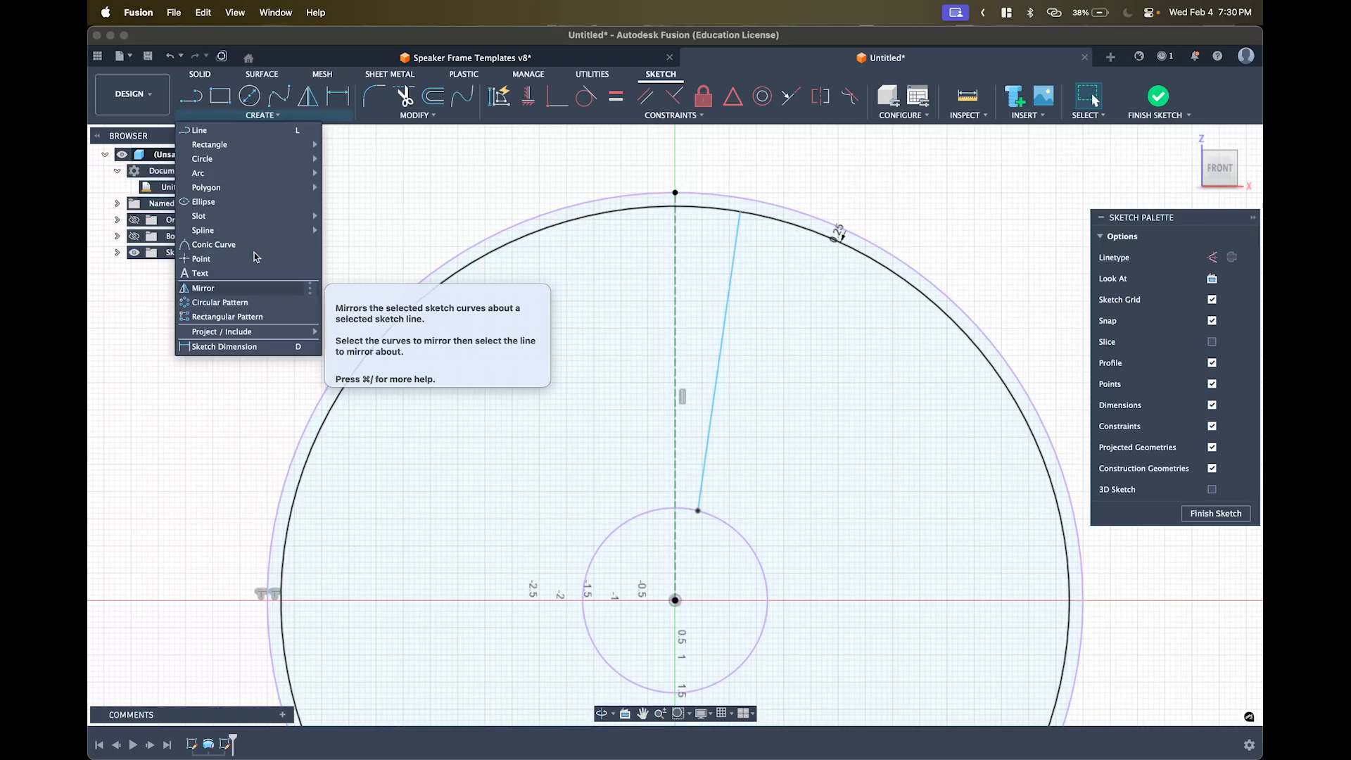
pyautogui.click(307, 98)
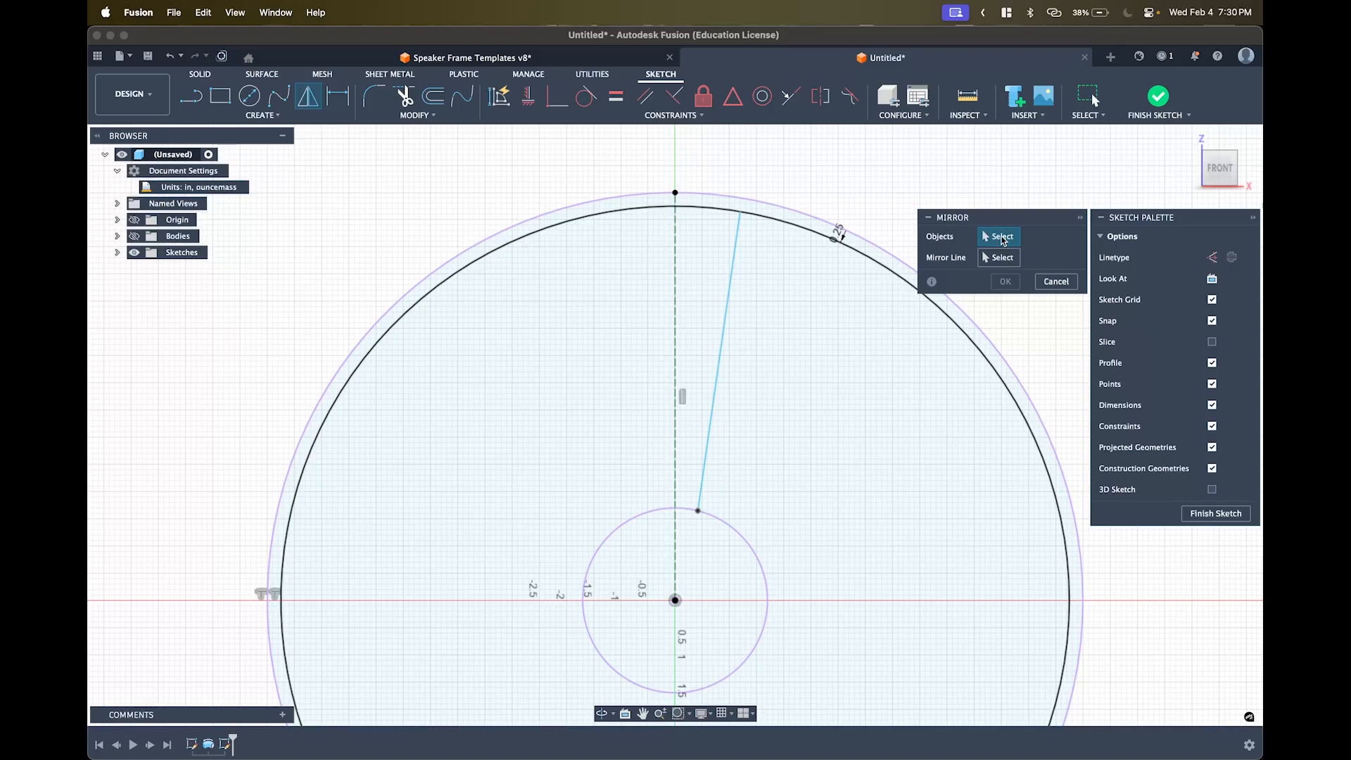
pyautogui.click(737, 263)
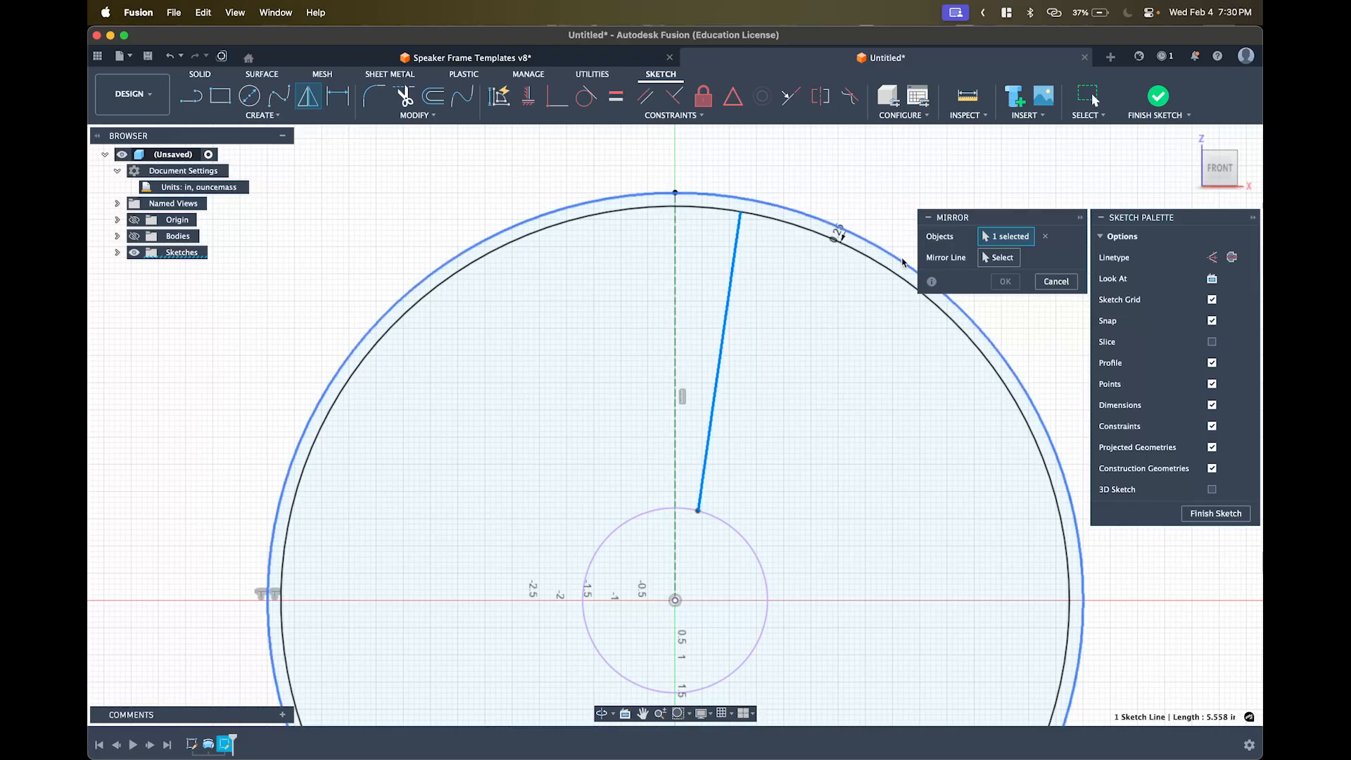
pyautogui.click(1000, 261)
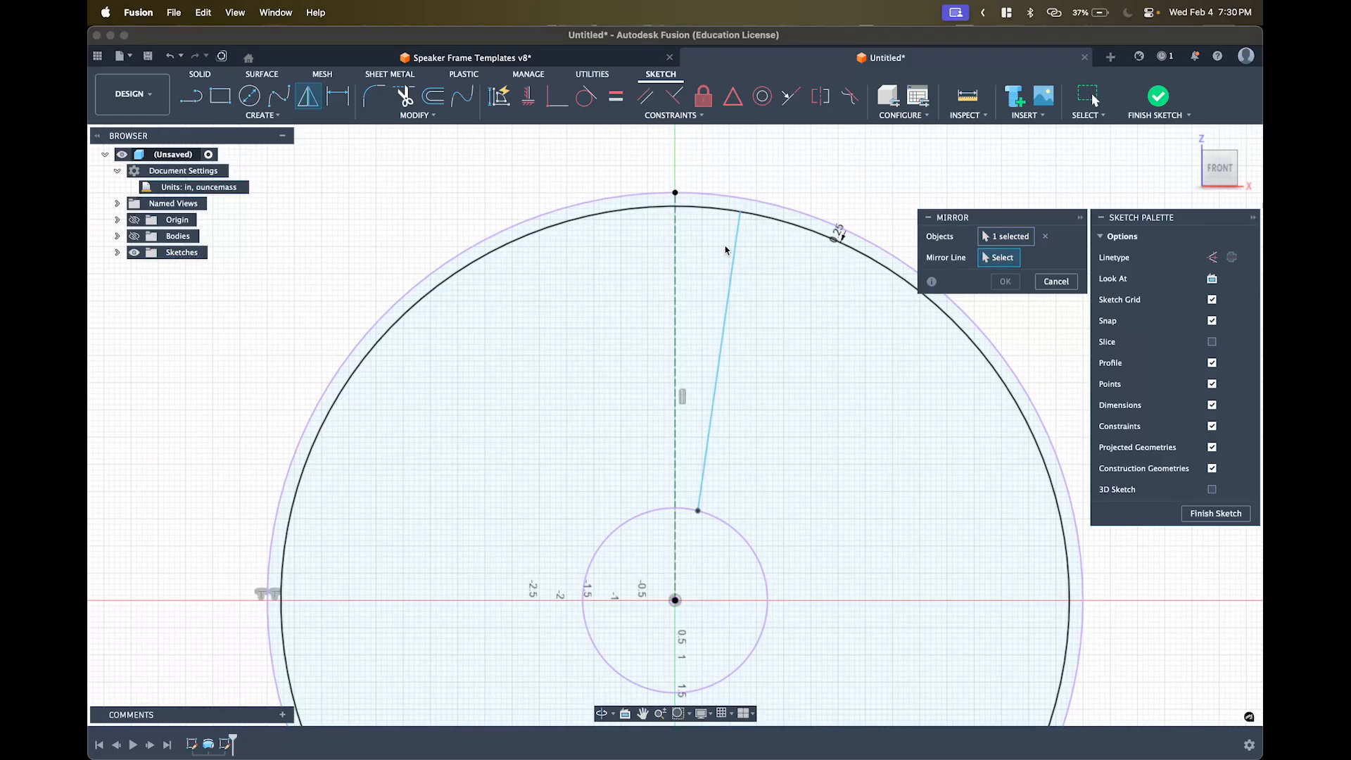
pyautogui.click(677, 256)
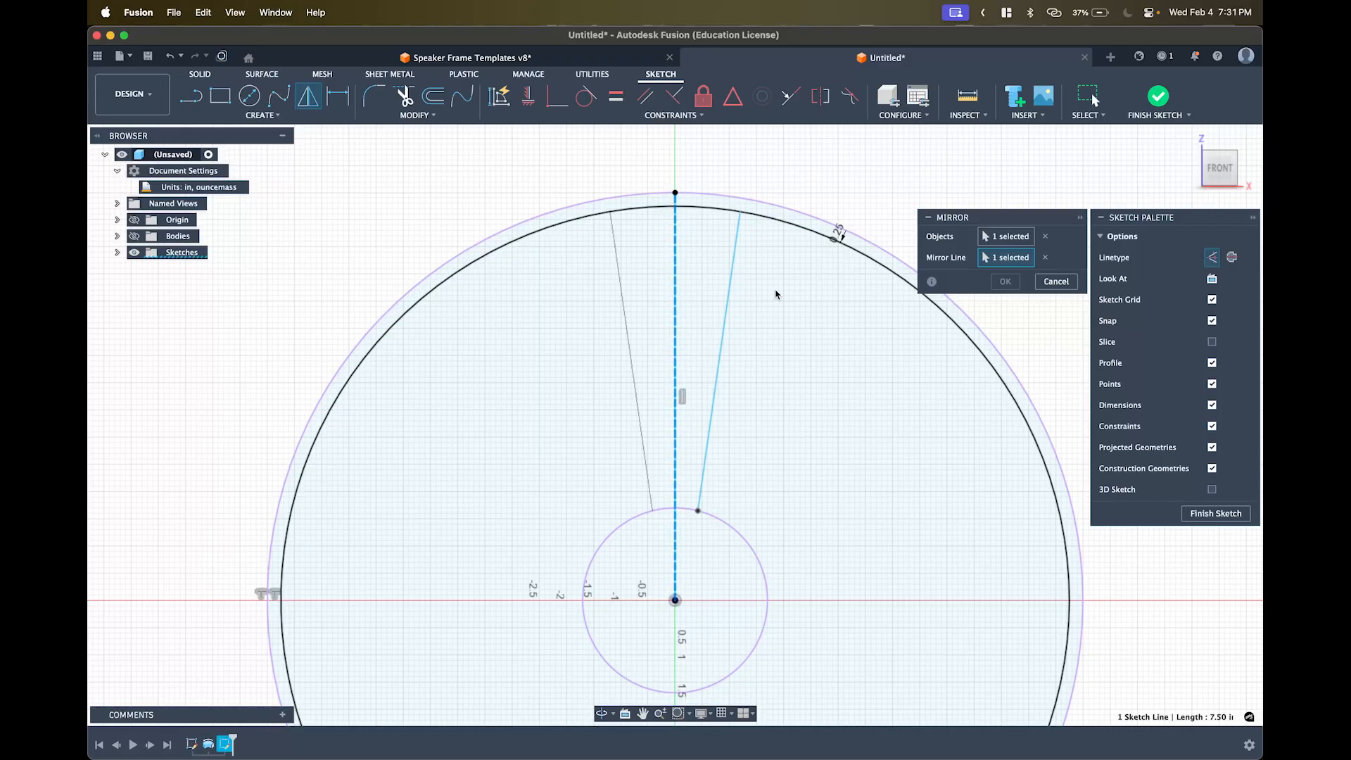
pyautogui.hscroll(1, 739, 306)
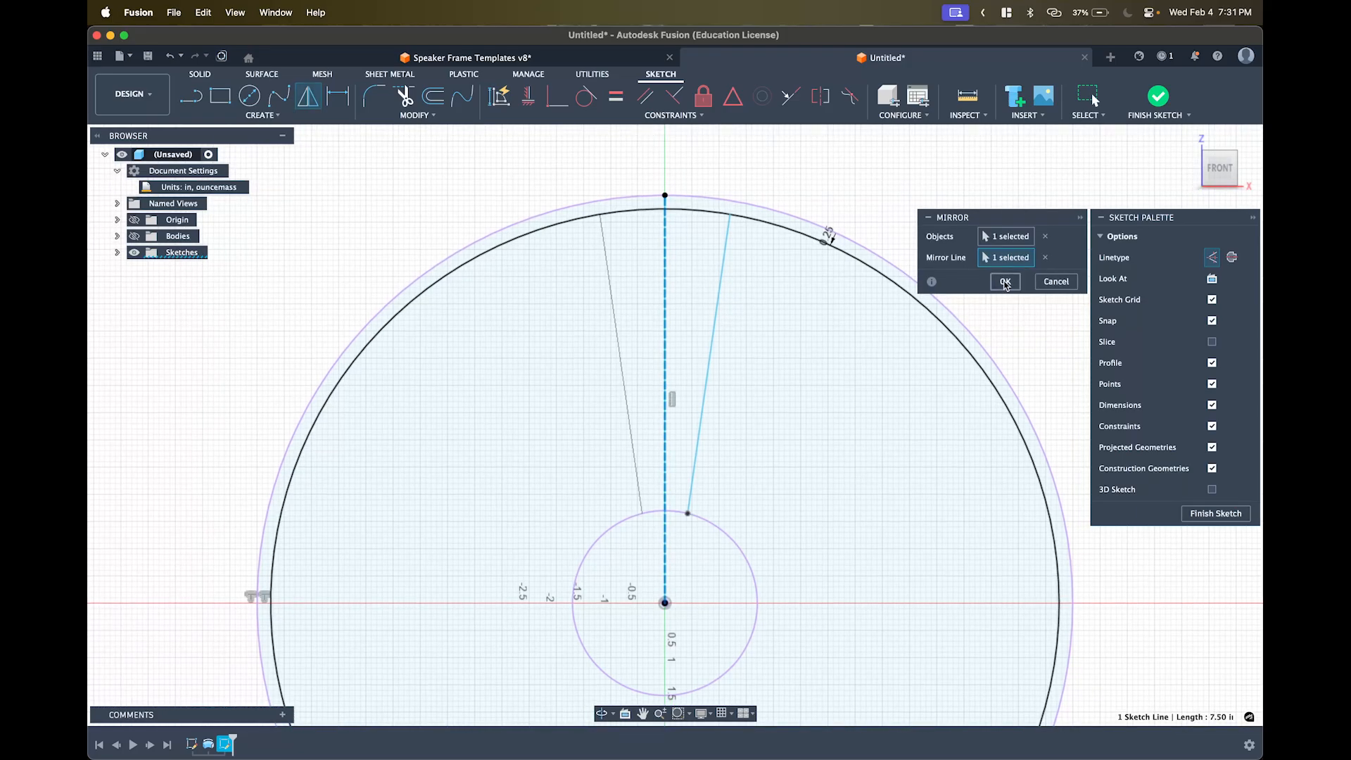
pyautogui.click(1004, 281)
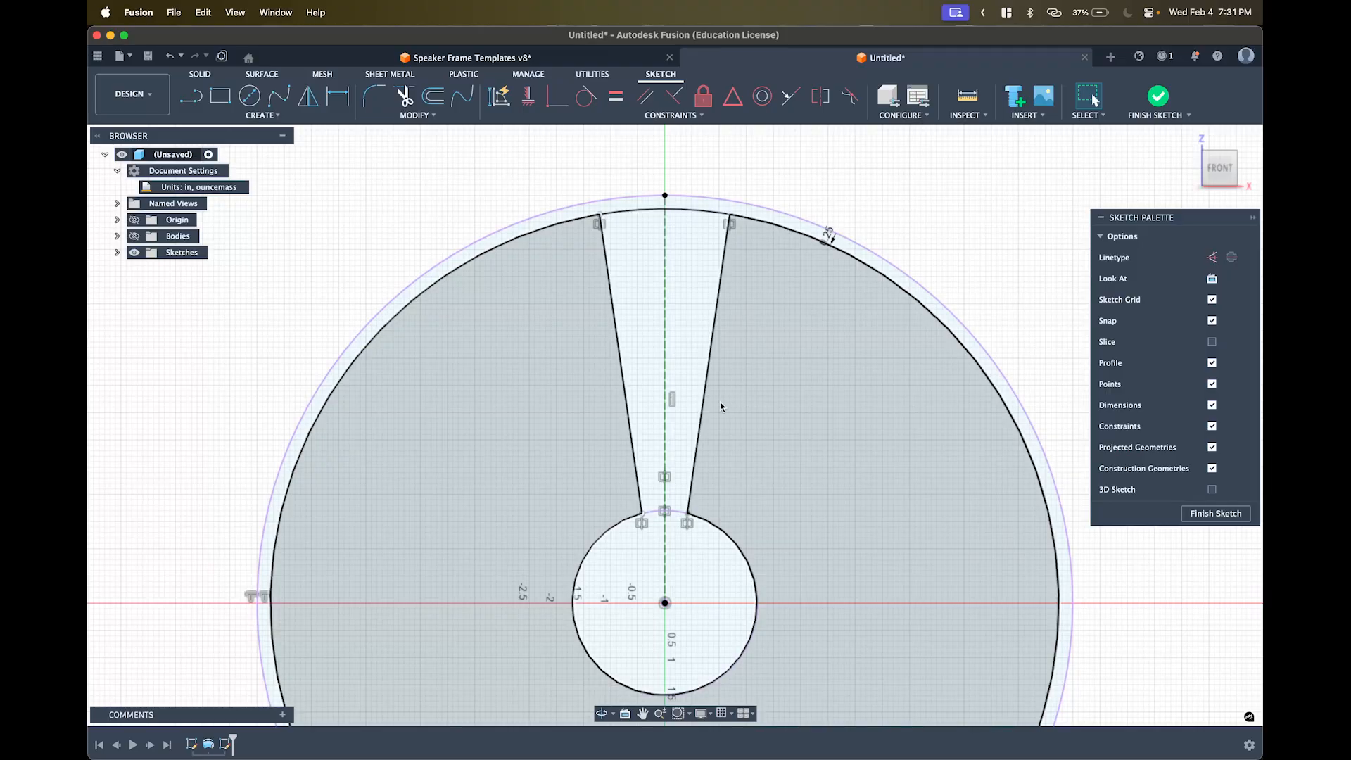
pyautogui.keyDown('shift'); pyautogui.moveTo(731, 384); pyautogui.dragTo(752, 352, button='middle'); pyautogui.keyUp('shift')
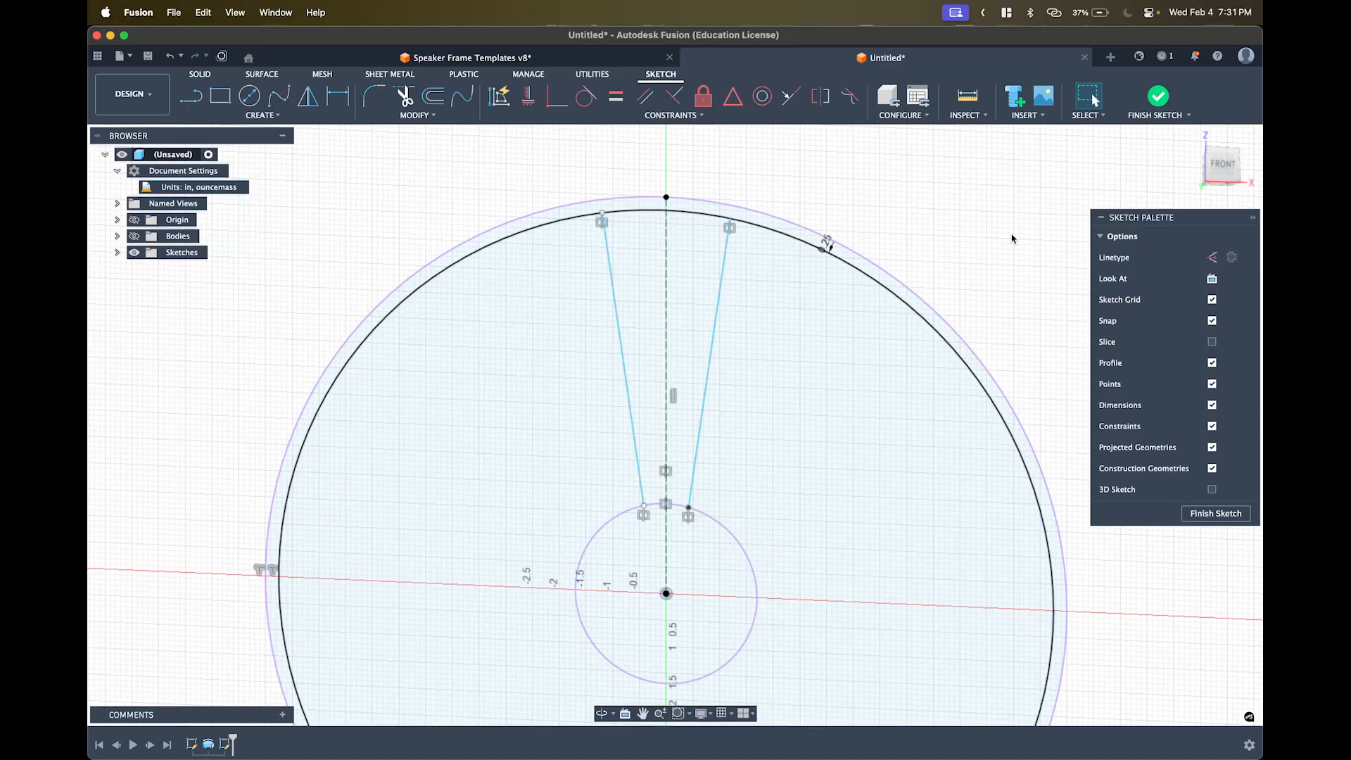
# - Finish the wedge sketch and orbit around it
pyautogui.click(1157, 98)
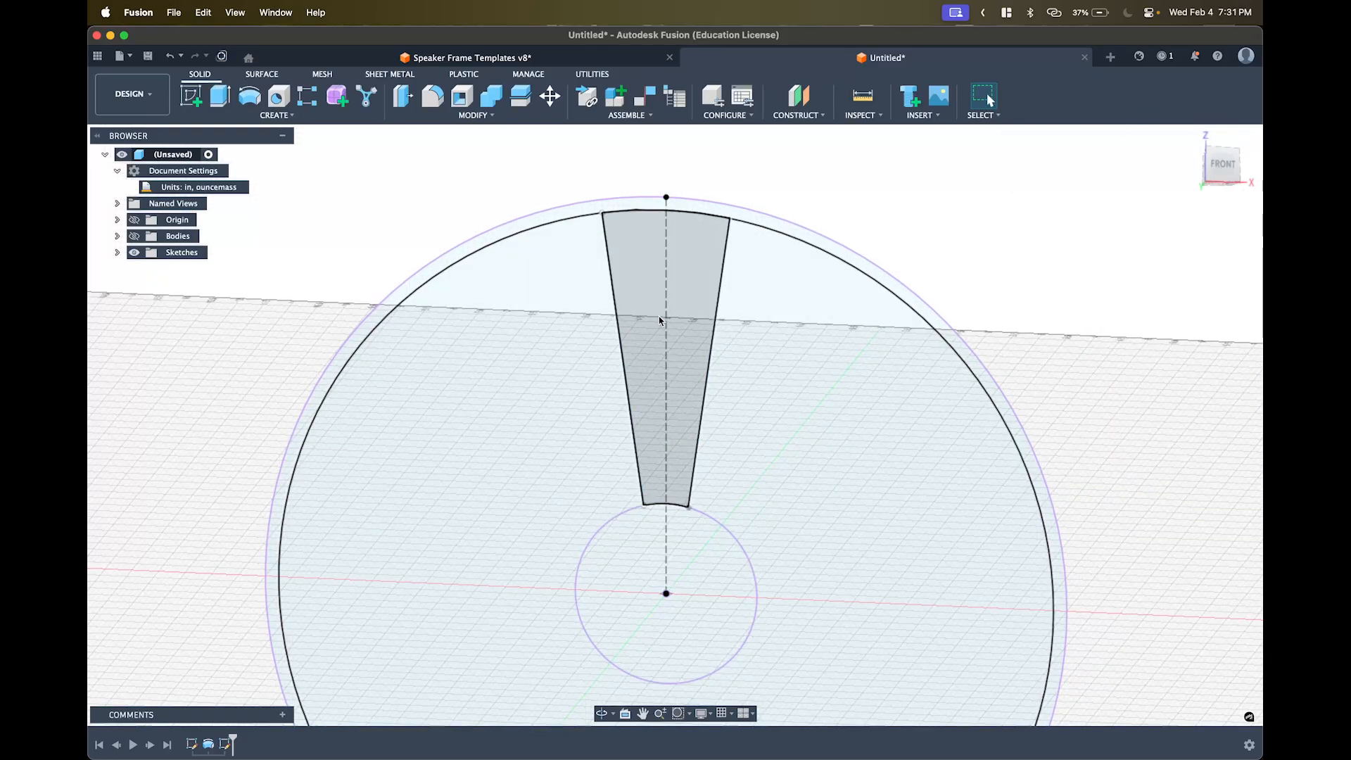
pyautogui.keyDown('shift'); pyautogui.moveTo(660, 319); pyautogui.dragTo(703, 348, button='middle'); pyautogui.keyUp('shift')
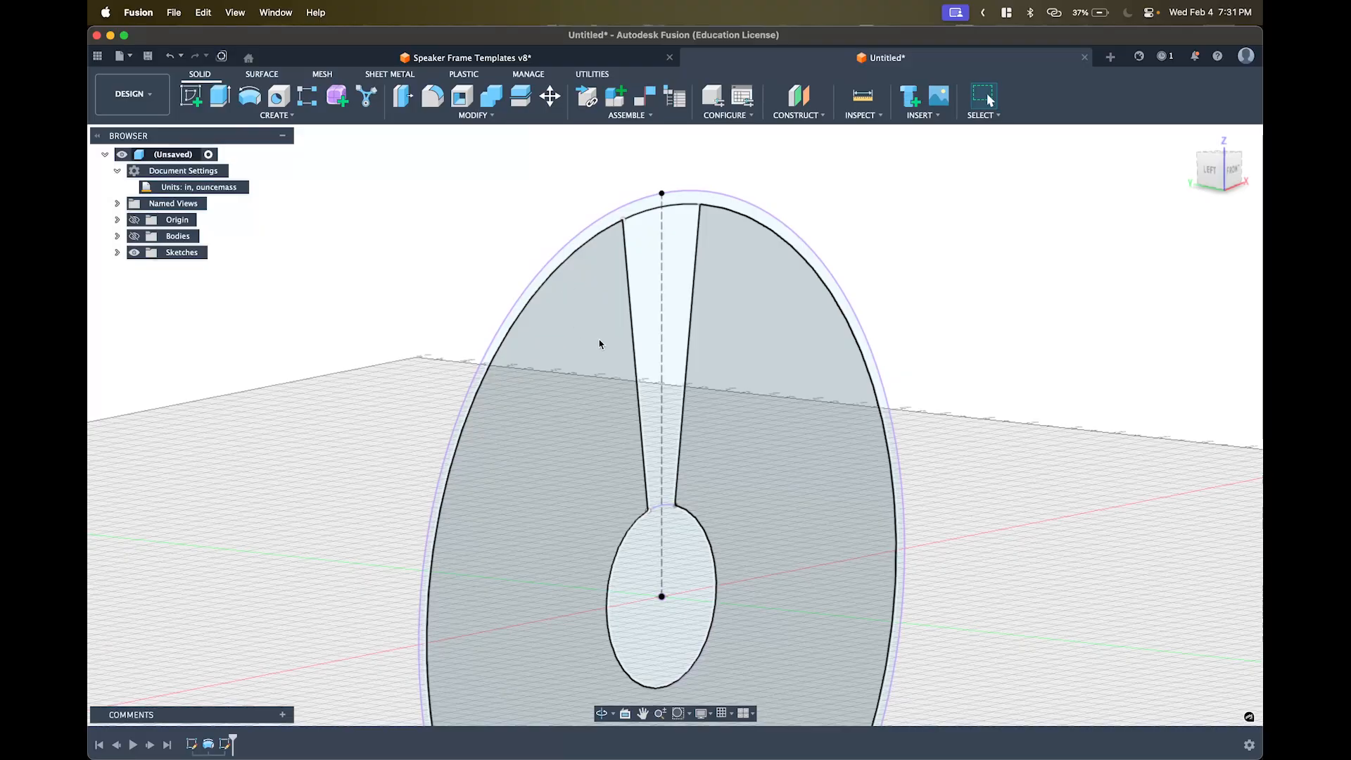
pyautogui.moveTo(653, 325)
pyautogui.keyDown('shift'); pyautogui.mouseDown(button='middle')
pyautogui.moveTo(621, 232)
pyautogui.moveTo(626, 243)
pyautogui.mouseUp(button='middle'); pyautogui.keyUp('shift')
pyautogui.scroll(2, 652, 331)
pyautogui.scroll(-5, 697, 330)
pyautogui.keyDown('shift'); pyautogui.moveTo(696, 330); pyautogui.dragTo(741, 337, button='middle'); pyautogui.keyUp('shift')
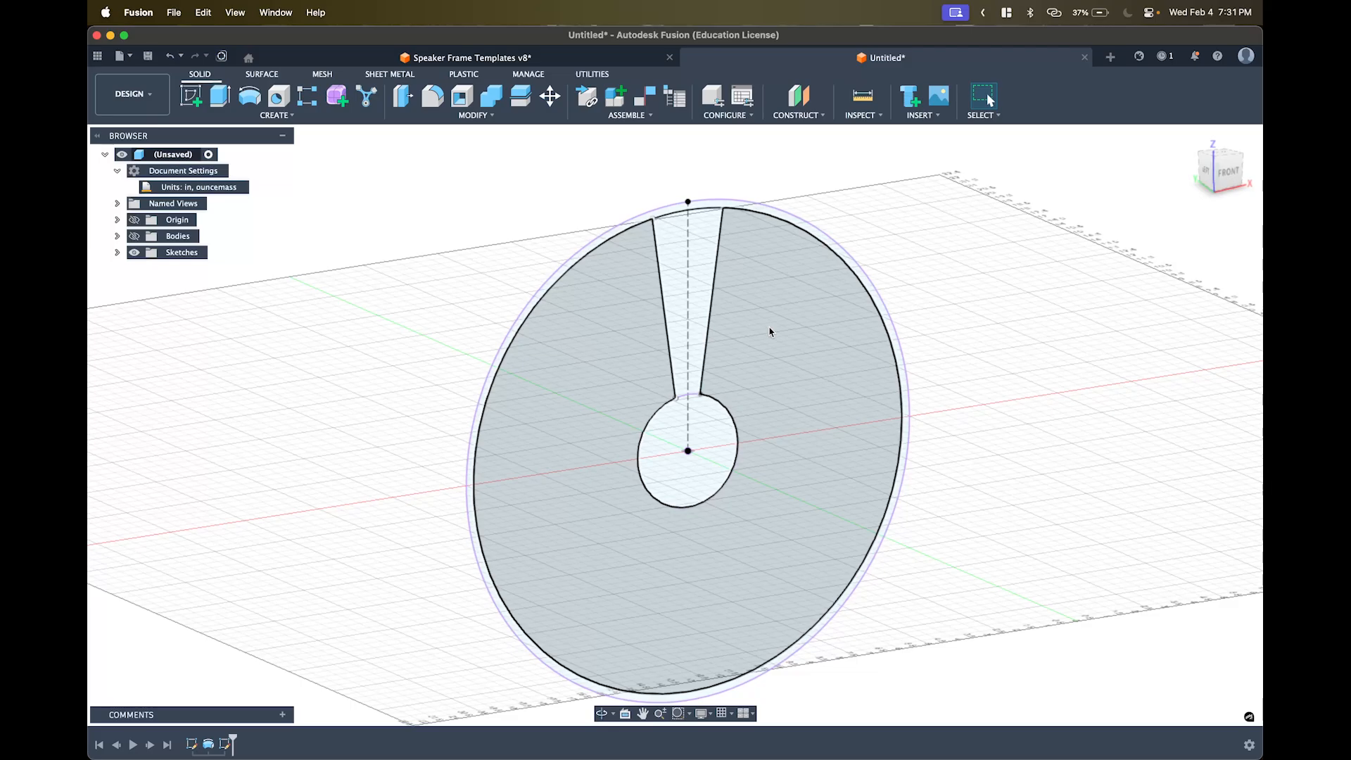
# - Show the hidden cylinder body again and view the wedge from the front right
pyautogui.click(134, 239)
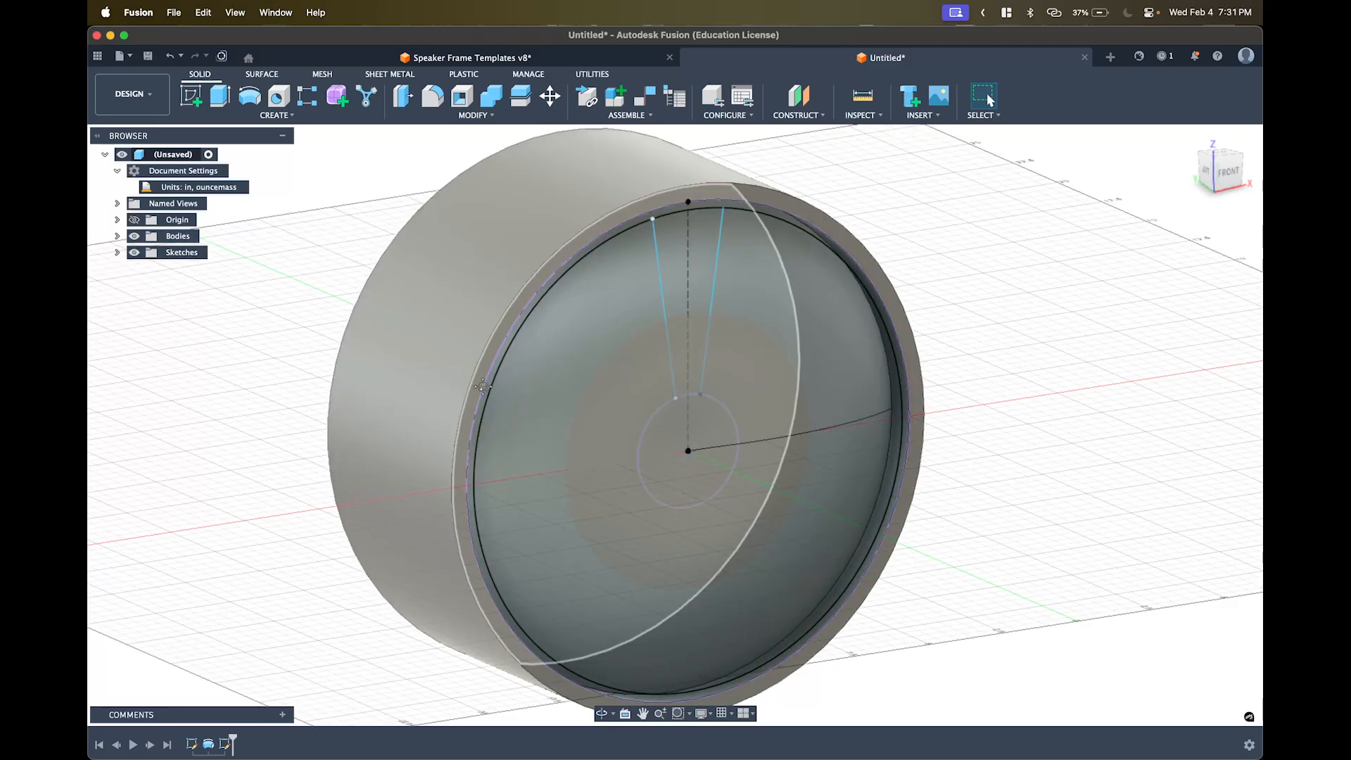
pyautogui.moveTo(483, 387); pyautogui.dragTo(551, 374, button='middle')
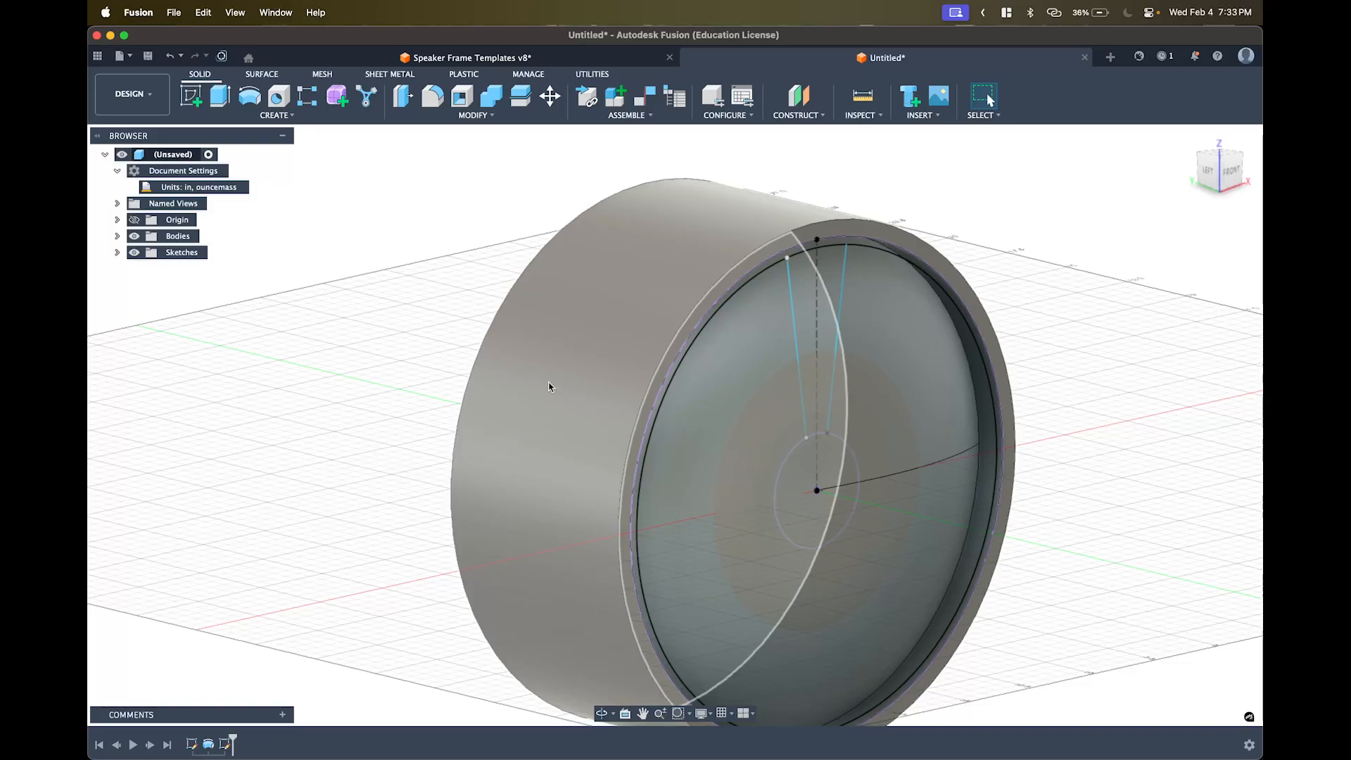
pyautogui.moveTo(587, 329)
pyautogui.keyDown('shift'); pyautogui.mouseDown(button='middle')
pyautogui.moveTo(555, 308)
pyautogui.moveTo(493, 306)
pyautogui.moveTo(558, 292)
pyautogui.moveTo(596, 328)
pyautogui.mouseUp(button='middle'); pyautogui.keyUp('shift')
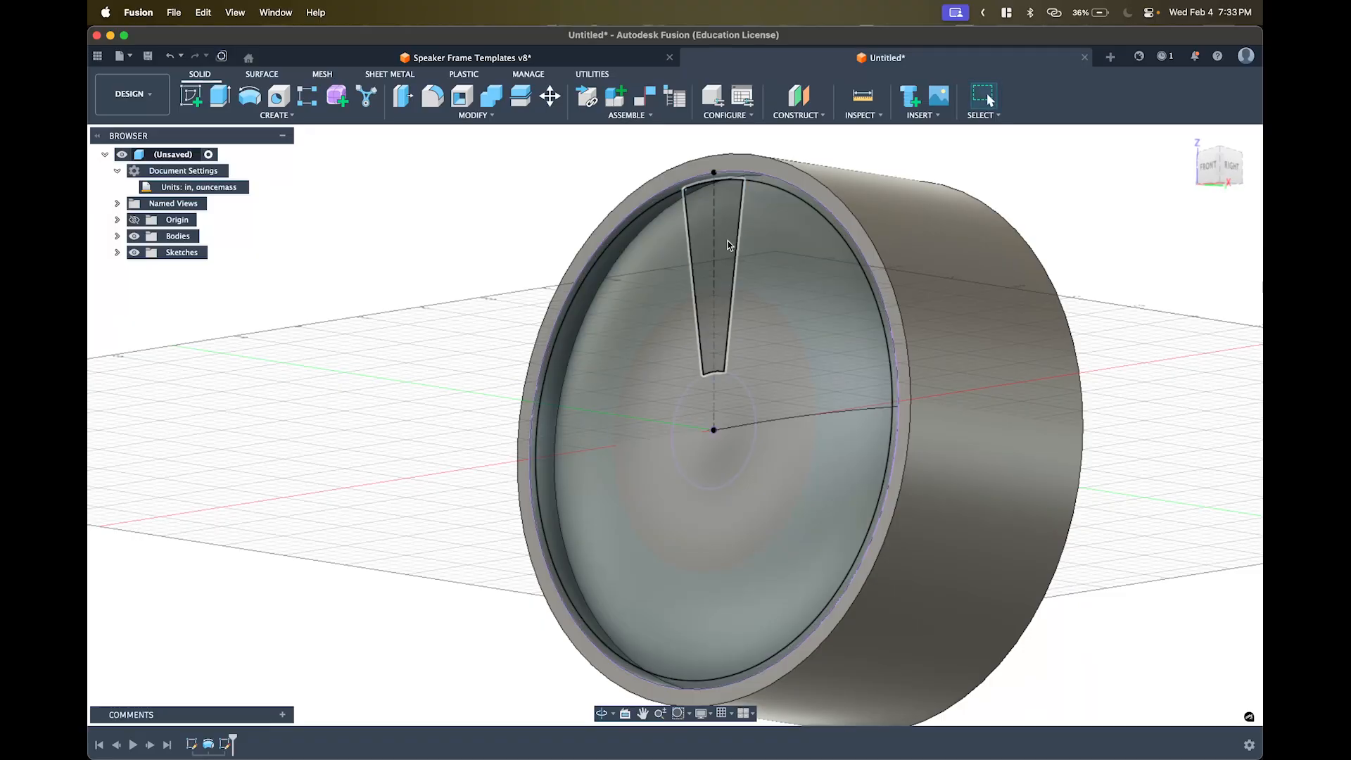
pyautogui.keyDown('shift'); pyautogui.moveTo(726, 217); pyautogui.dragTo(728, 250, button='middle'); pyautogui.keyUp('shift')
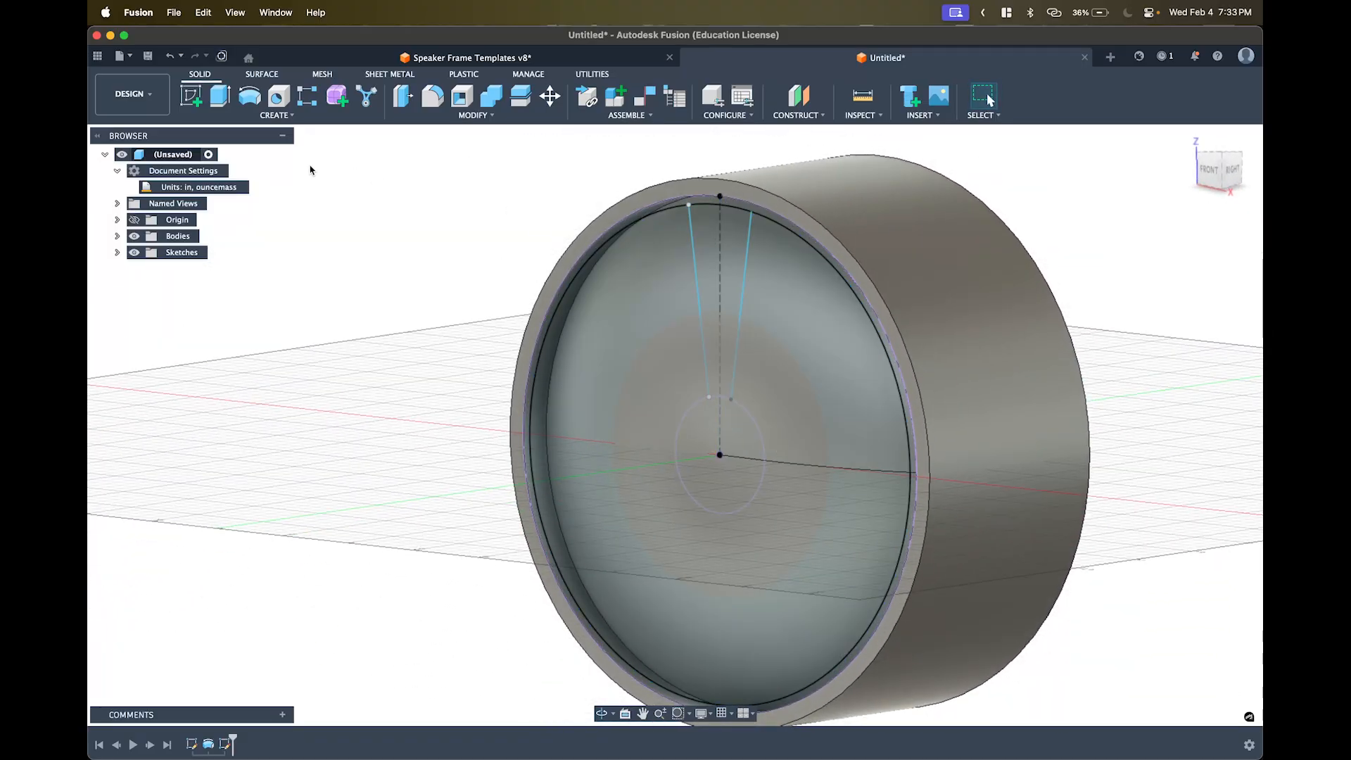
# - Extrude the wedge profile, previewing a 2.50 in deep cut into the cylinder
pyautogui.click(216, 95)
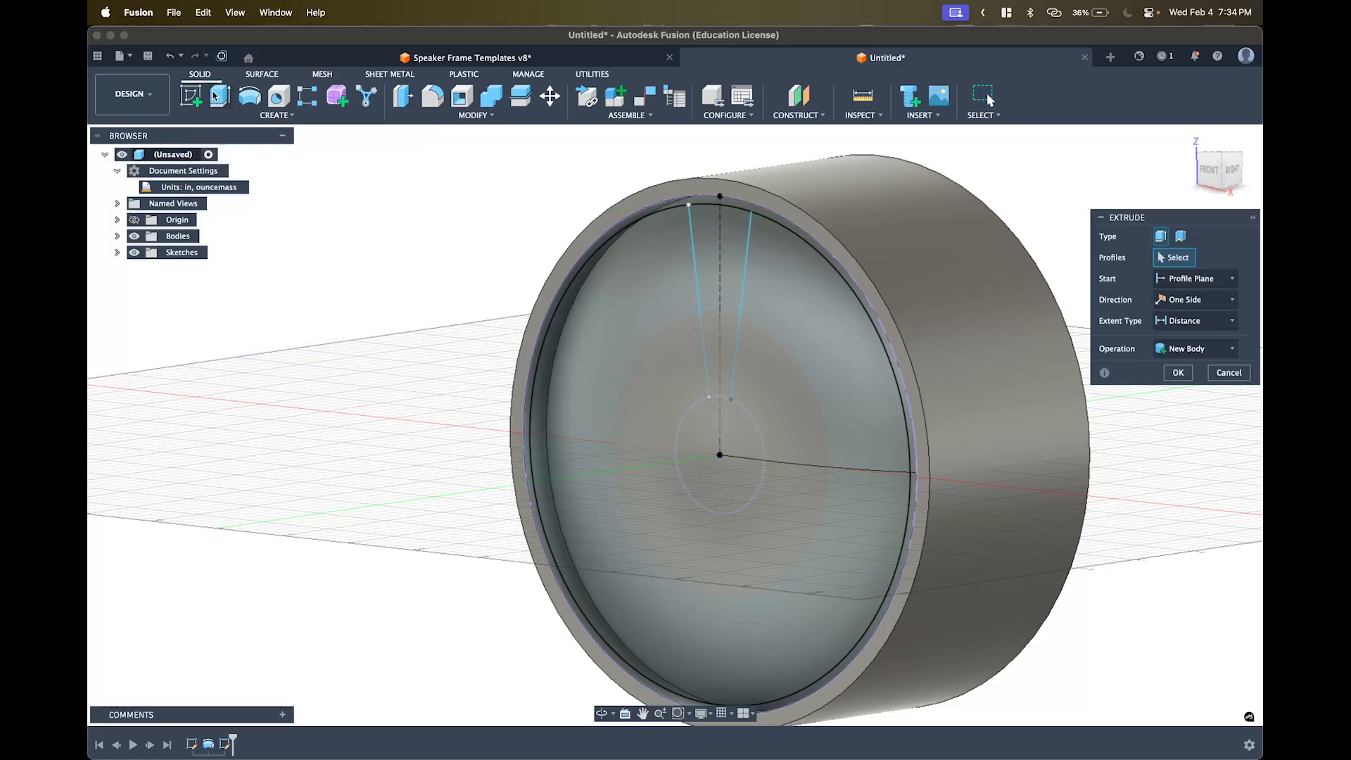
pyautogui.click(732, 254)
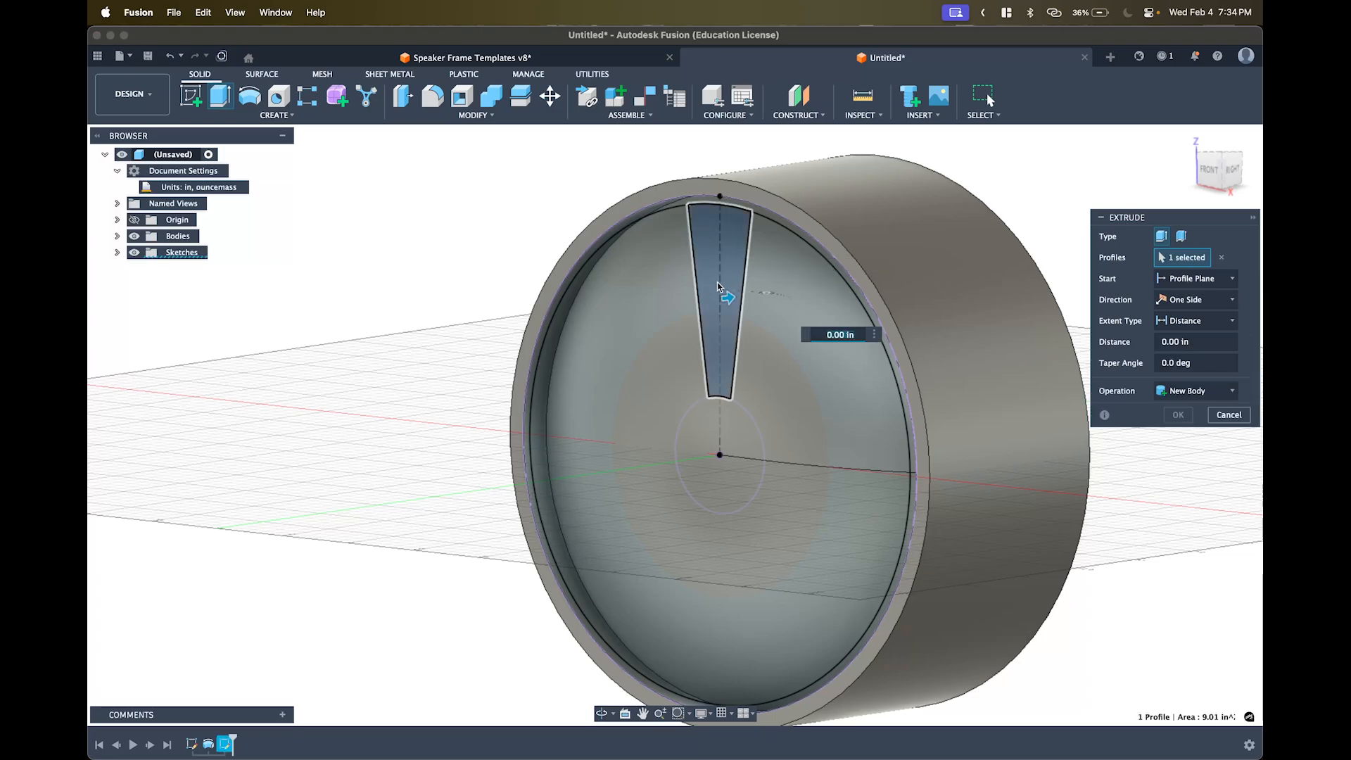
pyautogui.moveTo(761, 296); pyautogui.dragTo(806, 289)
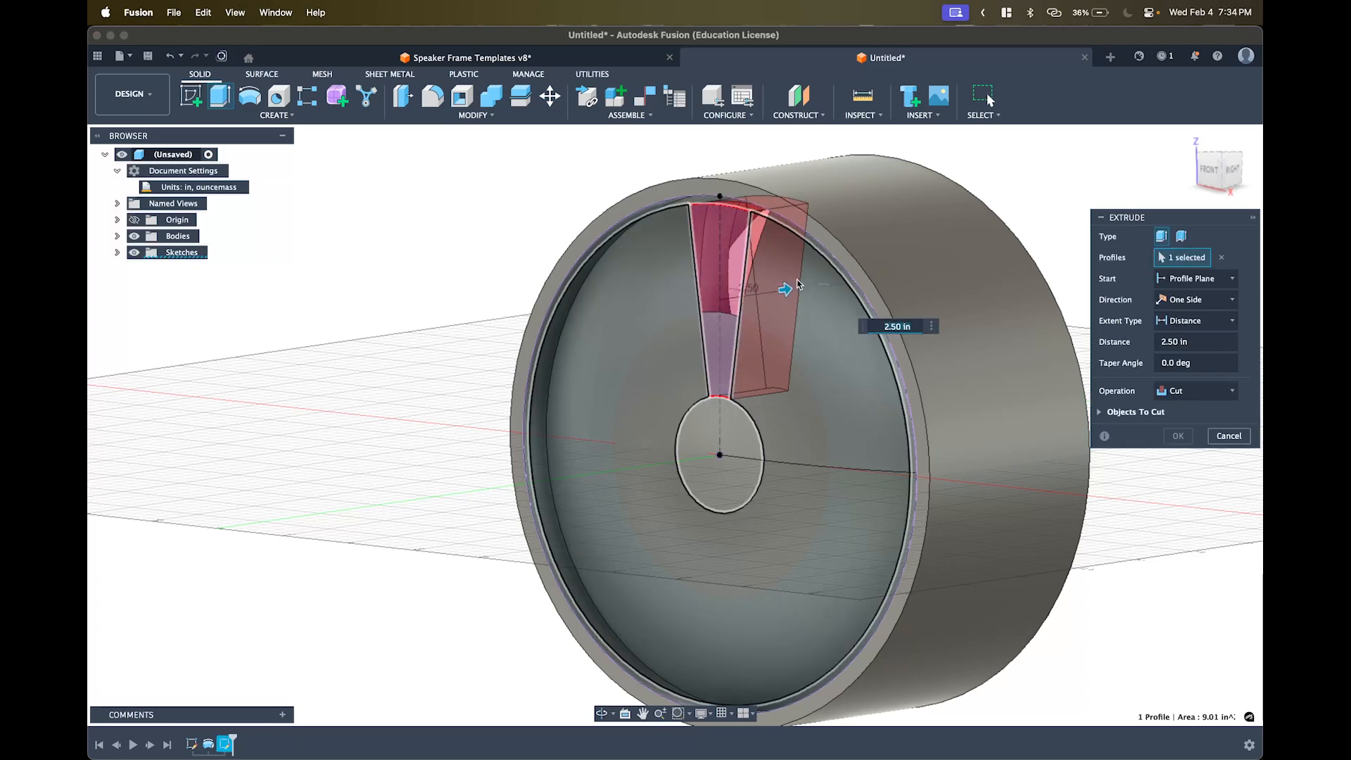
pyautogui.keyDown('shift'); pyautogui.moveTo(806, 289); pyautogui.dragTo(764, 299, button='middle'); pyautogui.keyUp('shift')
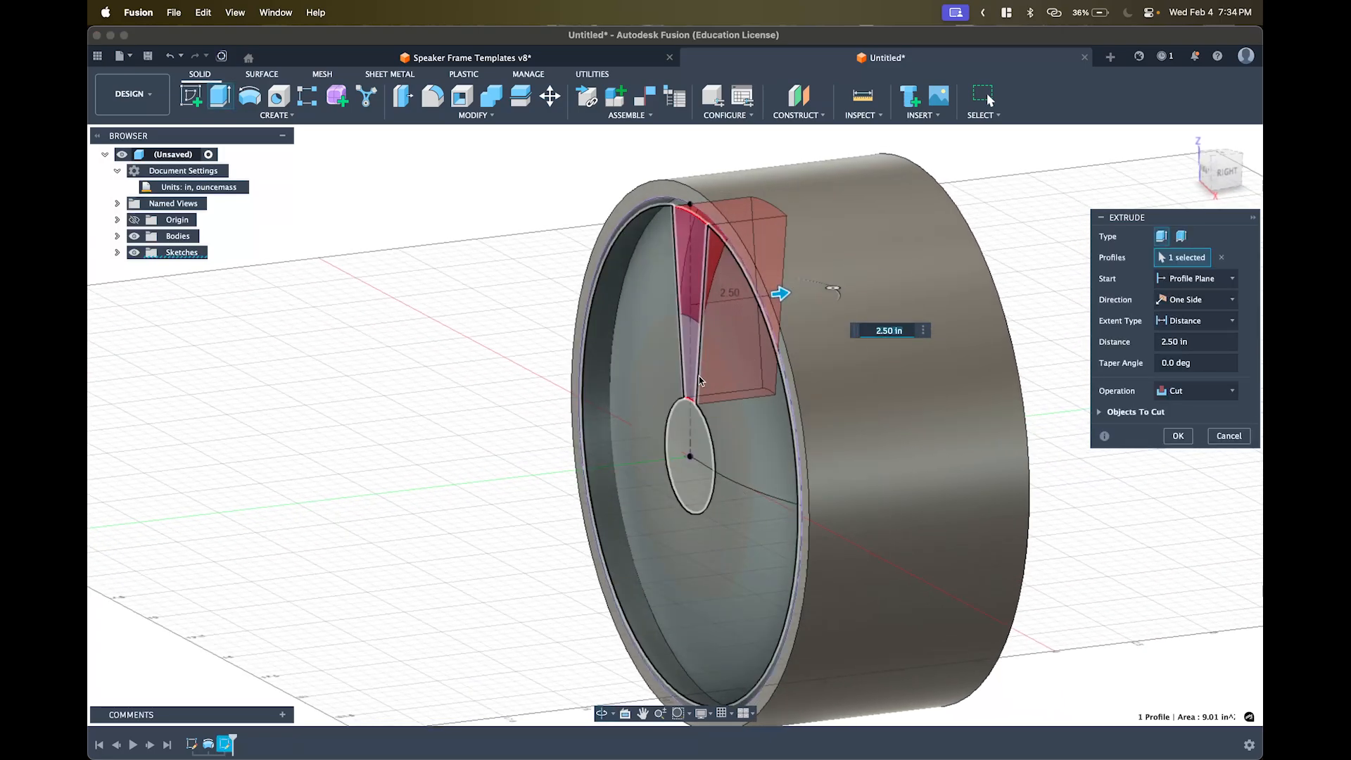
pyautogui.scroll(5, 681, 347)
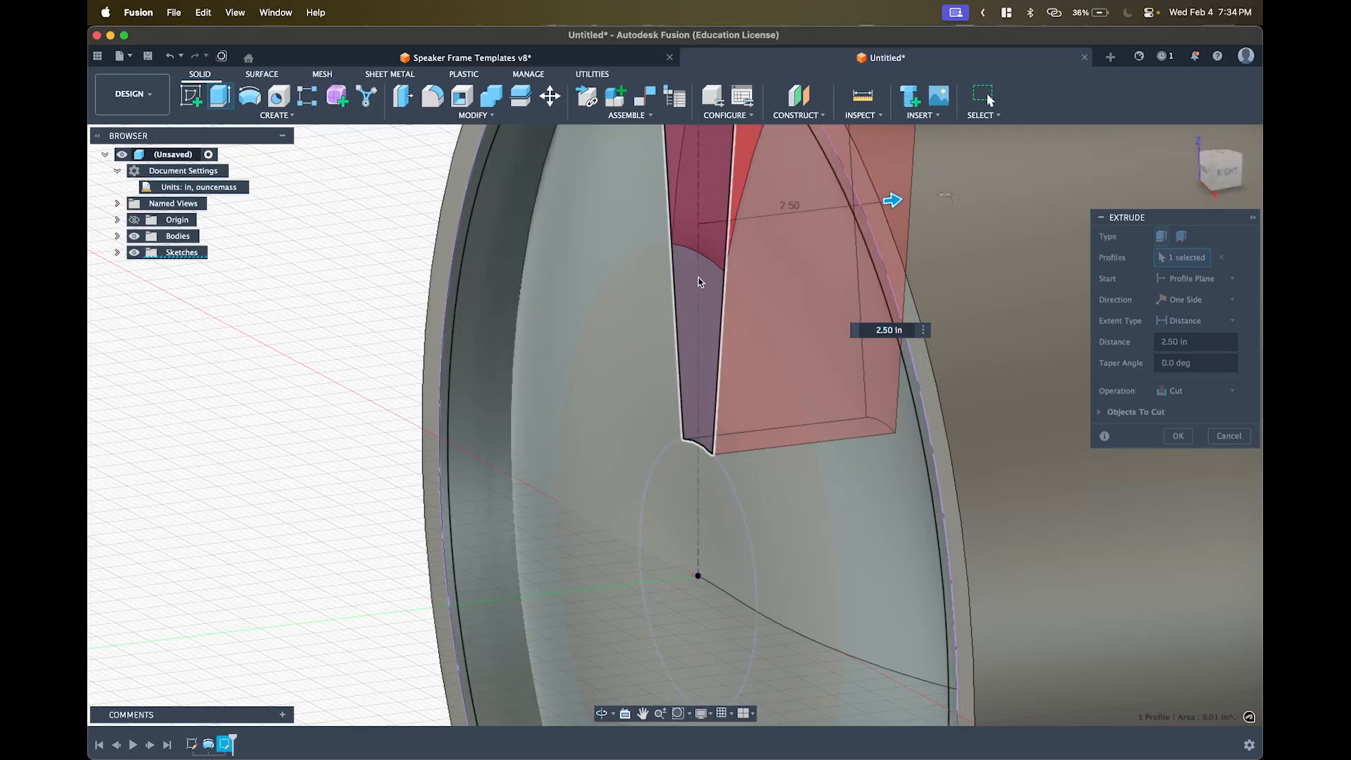
pyautogui.keyDown('shift'); pyautogui.moveTo(698, 279); pyautogui.dragTo(696, 271, button='middle'); pyautogui.keyUp('shift')
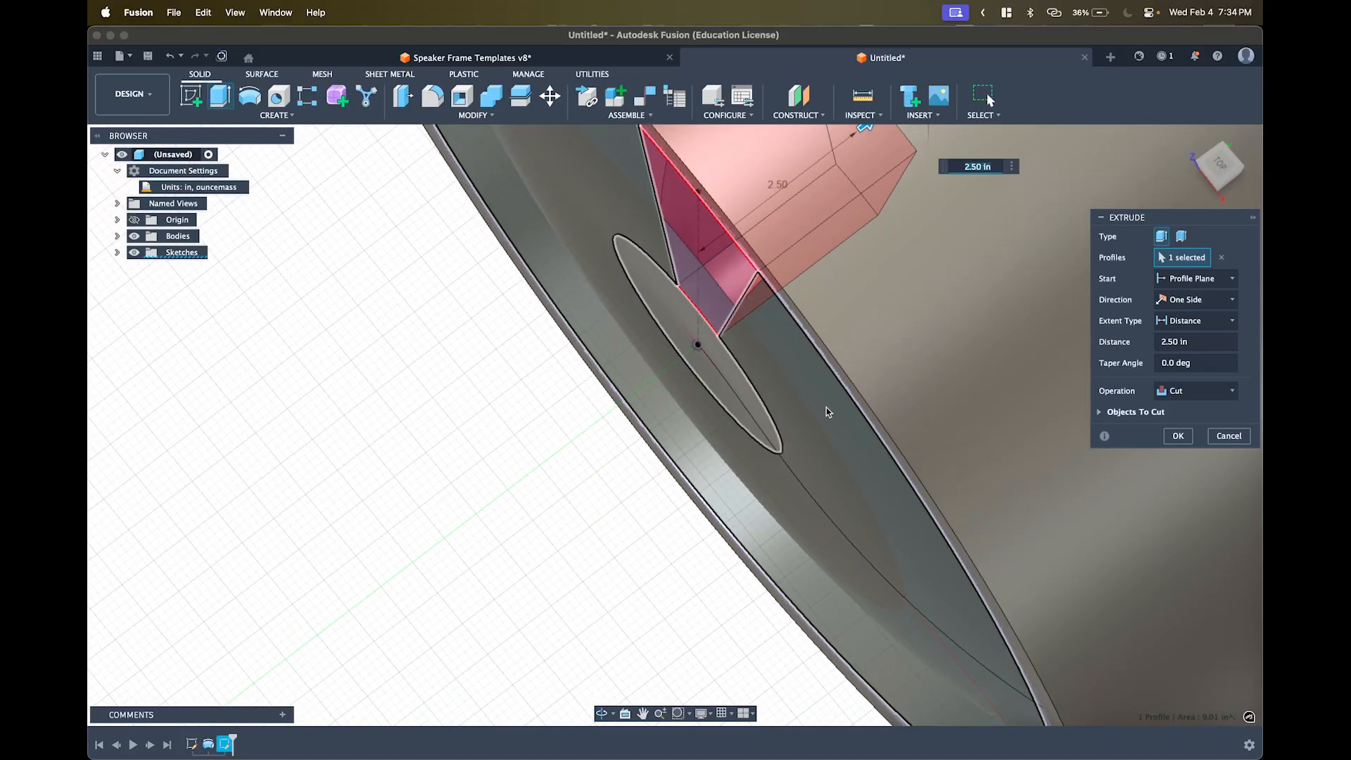
pyautogui.scroll(3, 832, 429)
pyautogui.scroll(-6, 831, 429)
pyautogui.keyDown('shift'); pyautogui.moveTo(830, 428); pyautogui.dragTo(756, 359, button='middle'); pyautogui.keyUp('shift')
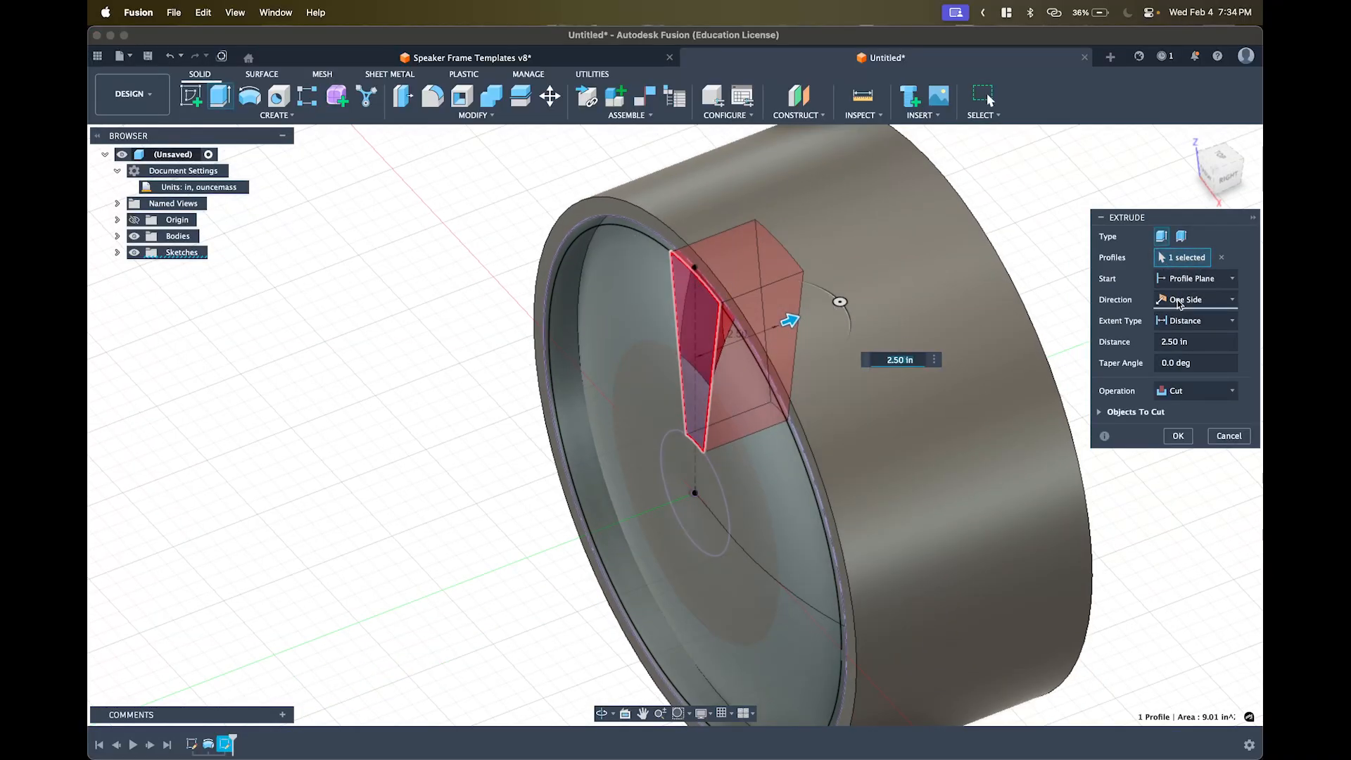
# - Set the extrude direction to Two Sides with extent All on both sides
pyautogui.click(1194, 301)
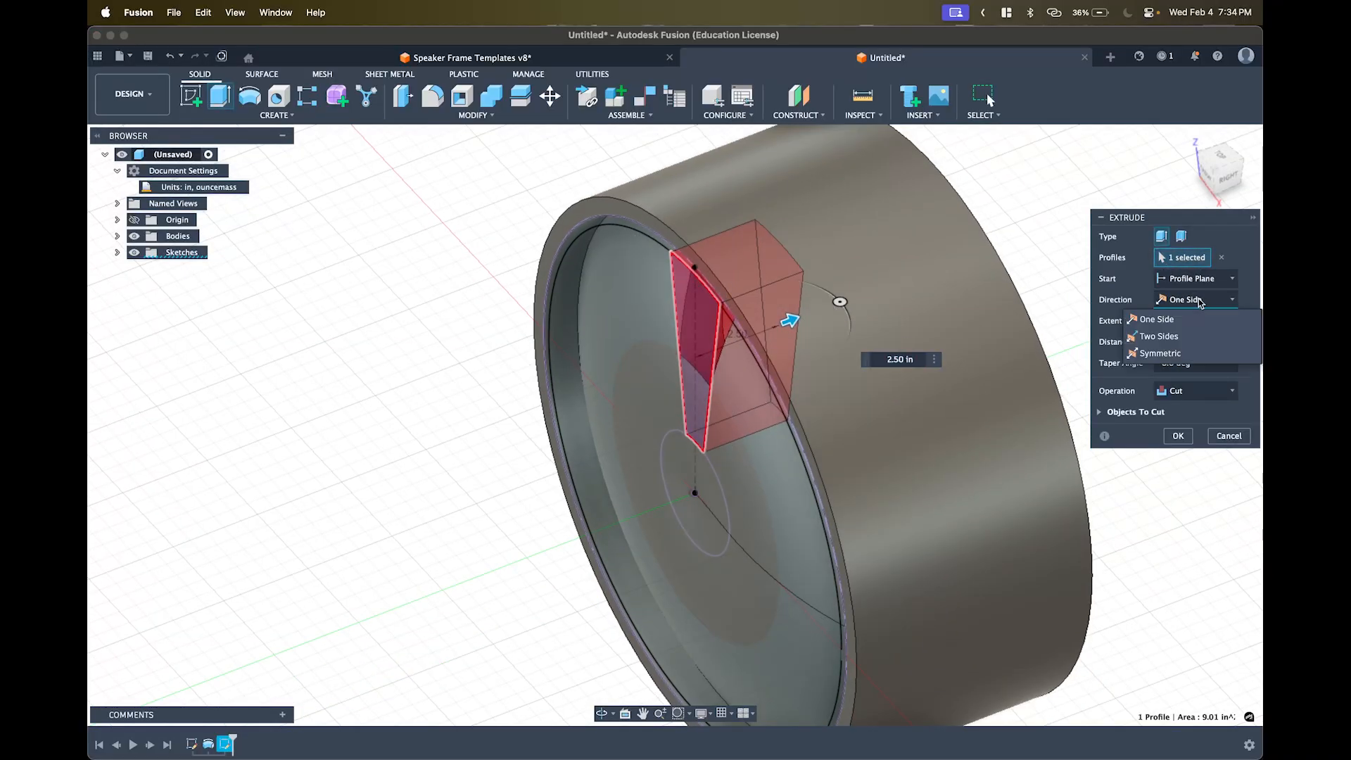
pyautogui.click(1194, 338)
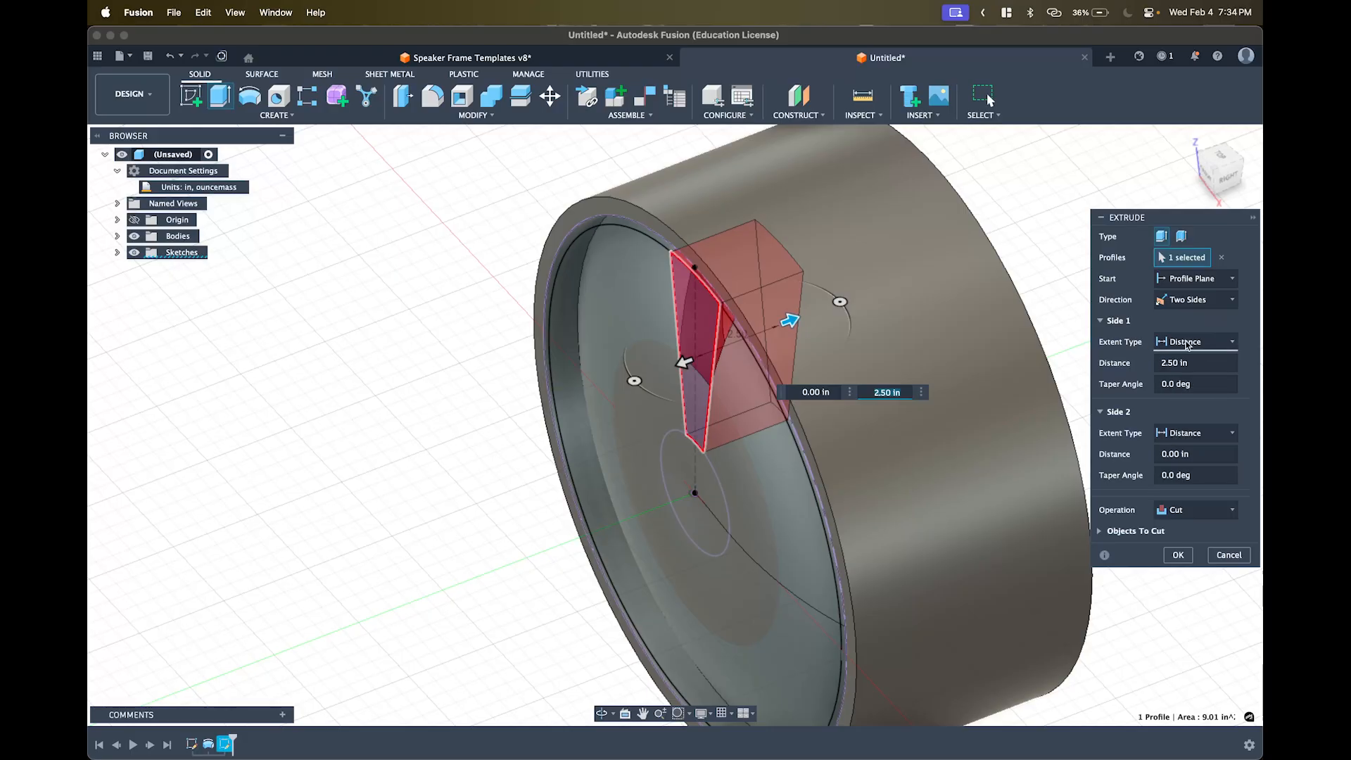
pyautogui.click(1179, 344)
pyautogui.click(1184, 383)
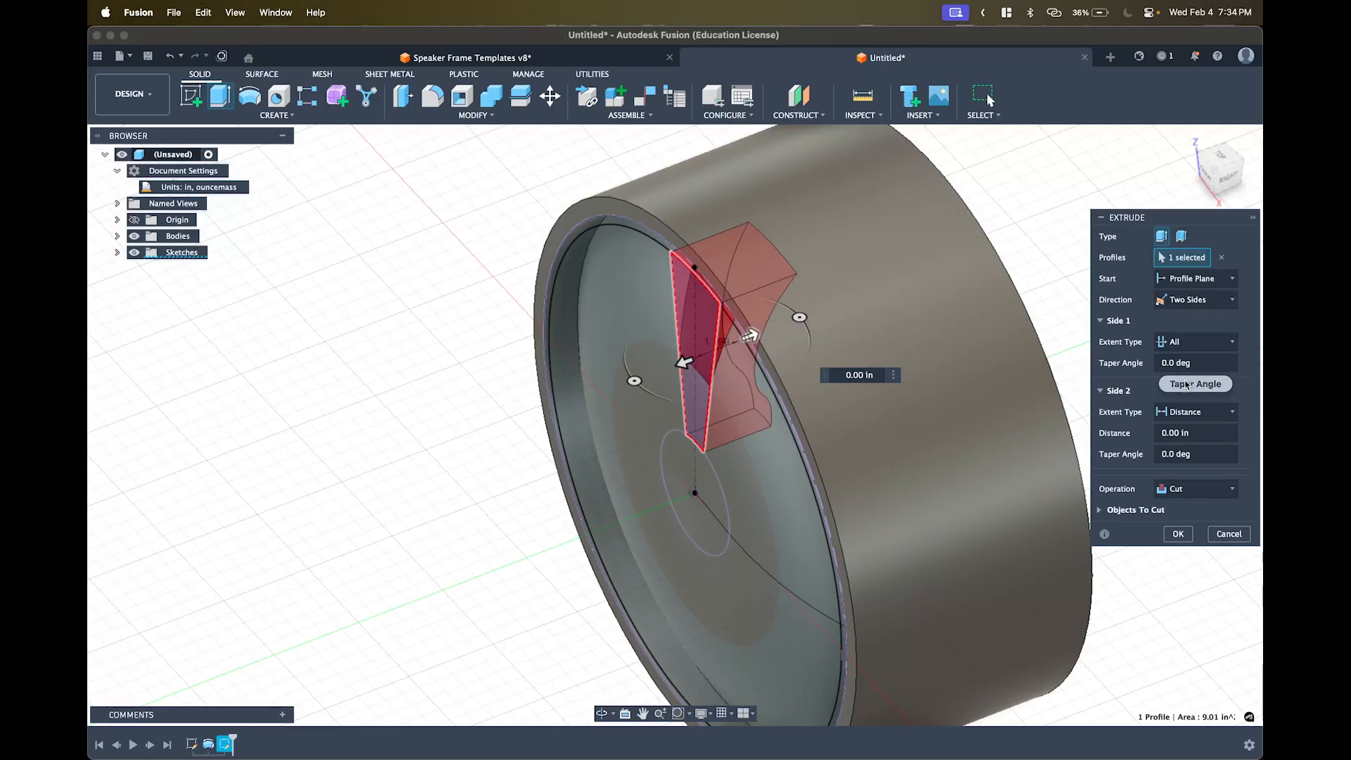
pyautogui.click(1182, 412)
pyautogui.click(1157, 464)
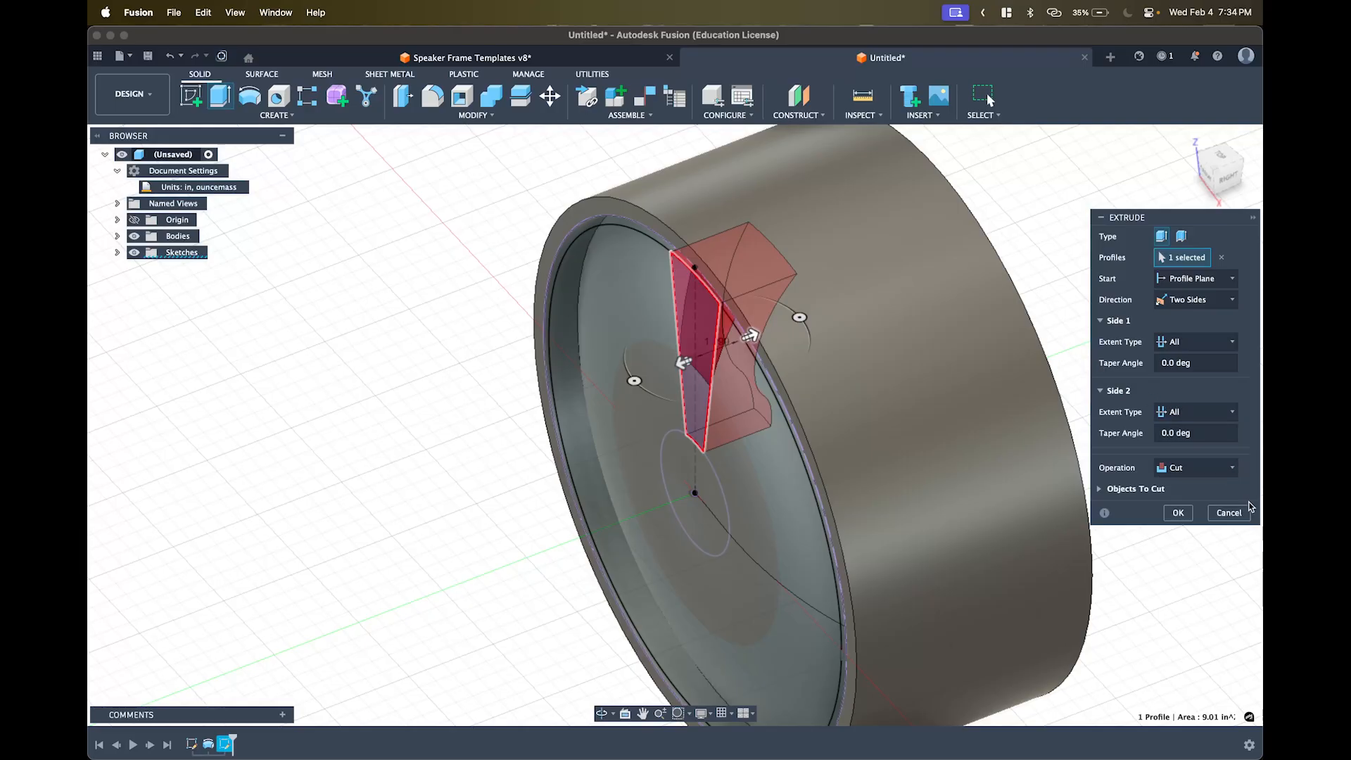
pyautogui.keyDown('shift'); pyautogui.moveTo(961, 423); pyautogui.dragTo(1028, 353, button='middle'); pyautogui.keyUp('shift')
pyautogui.click(1217, 167)
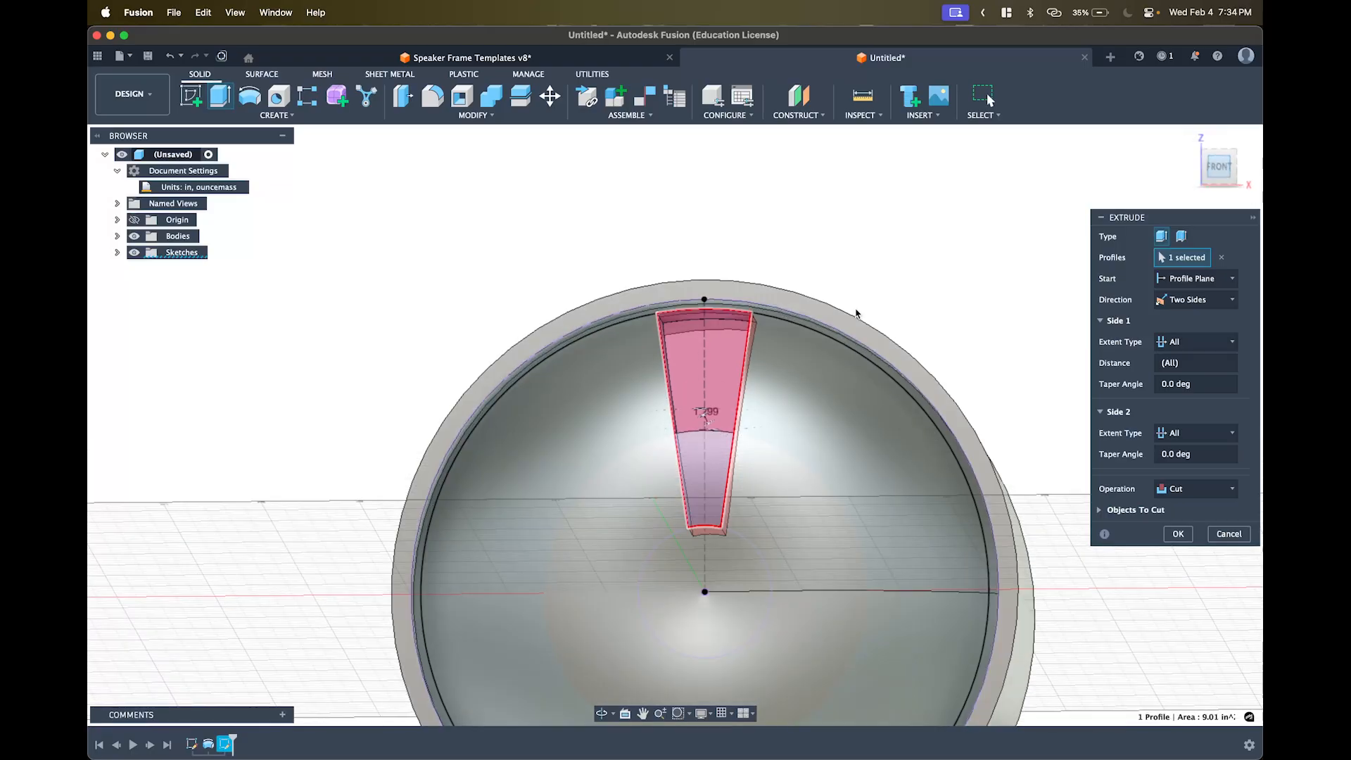
pyautogui.keyDown('shift'); pyautogui.moveTo(896, 326); pyautogui.dragTo(860, 390, button='middle'); pyautogui.keyUp('shift')
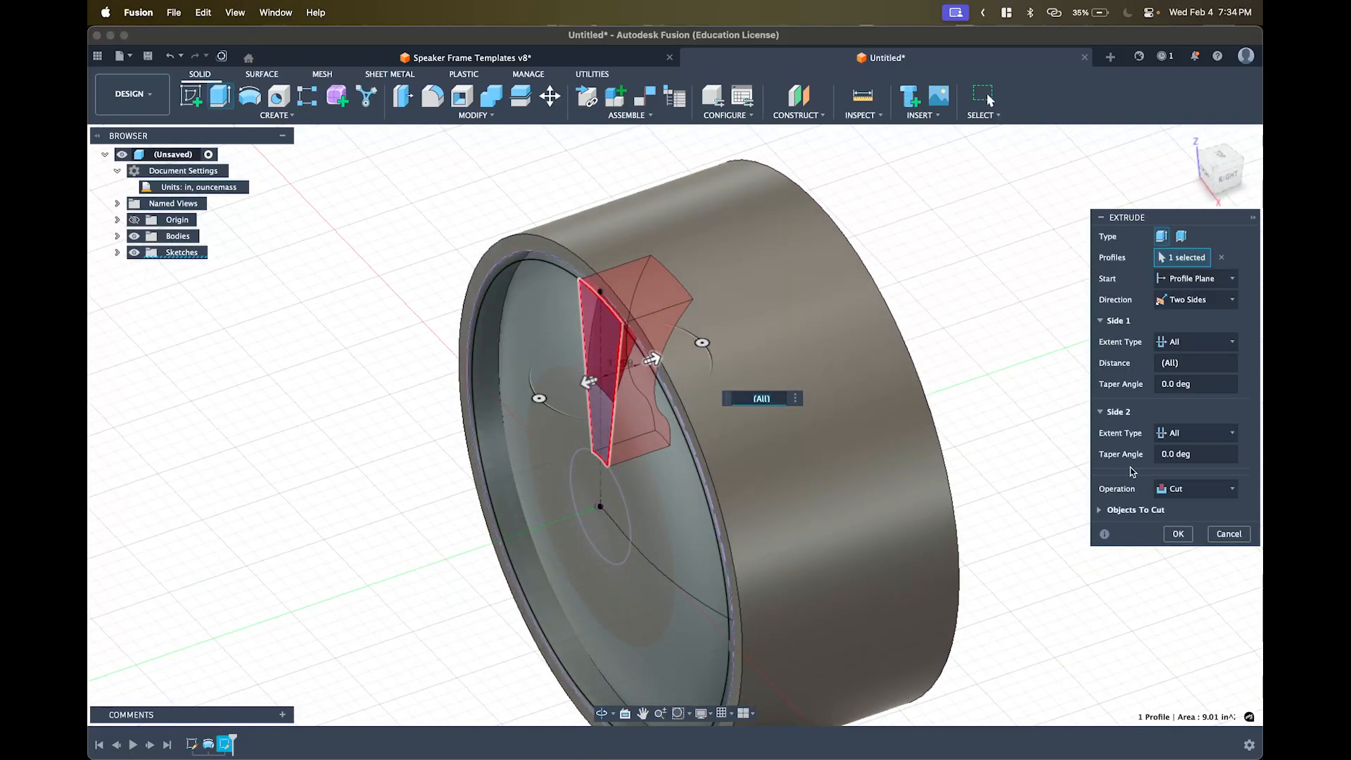
pyautogui.click(1189, 491)
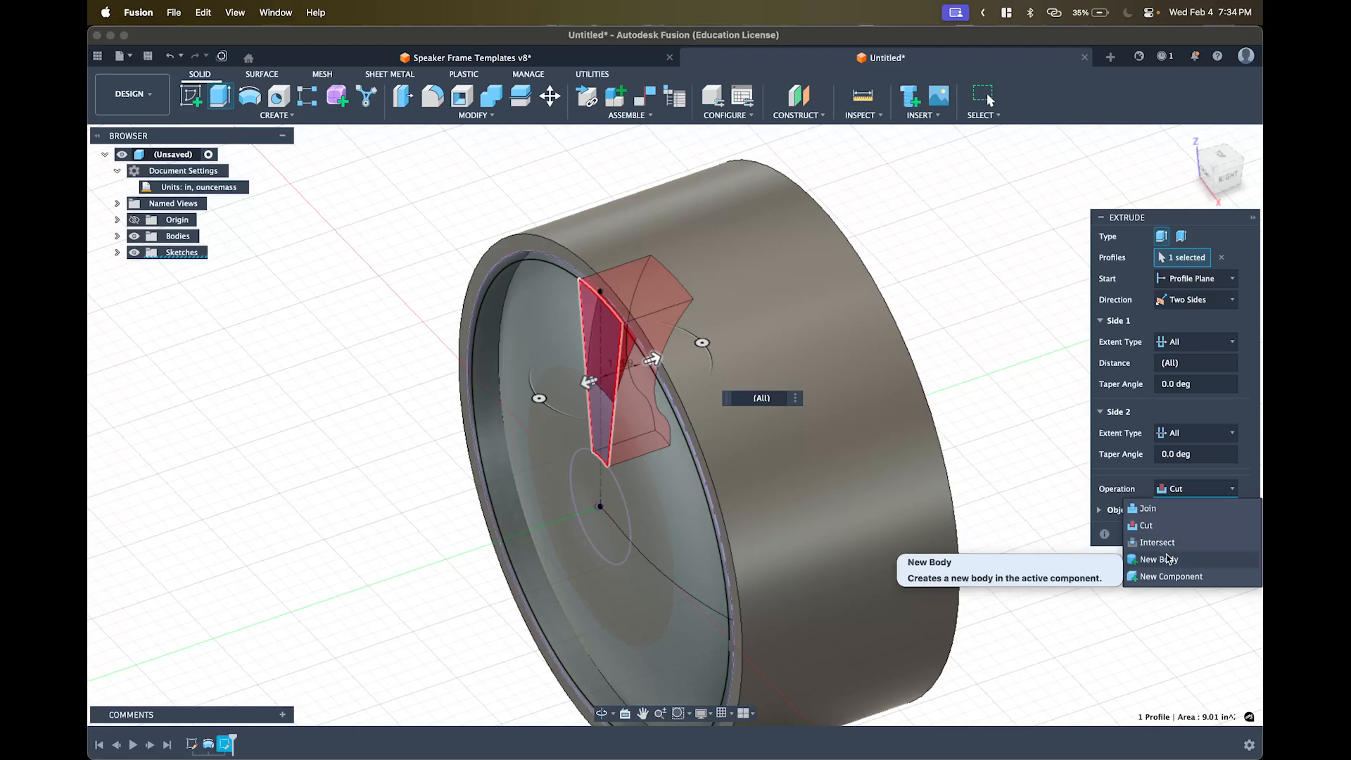
# - Change the extrude operation from Cut to New Body, keep extent All, and commit it
pyautogui.click(1167, 560)
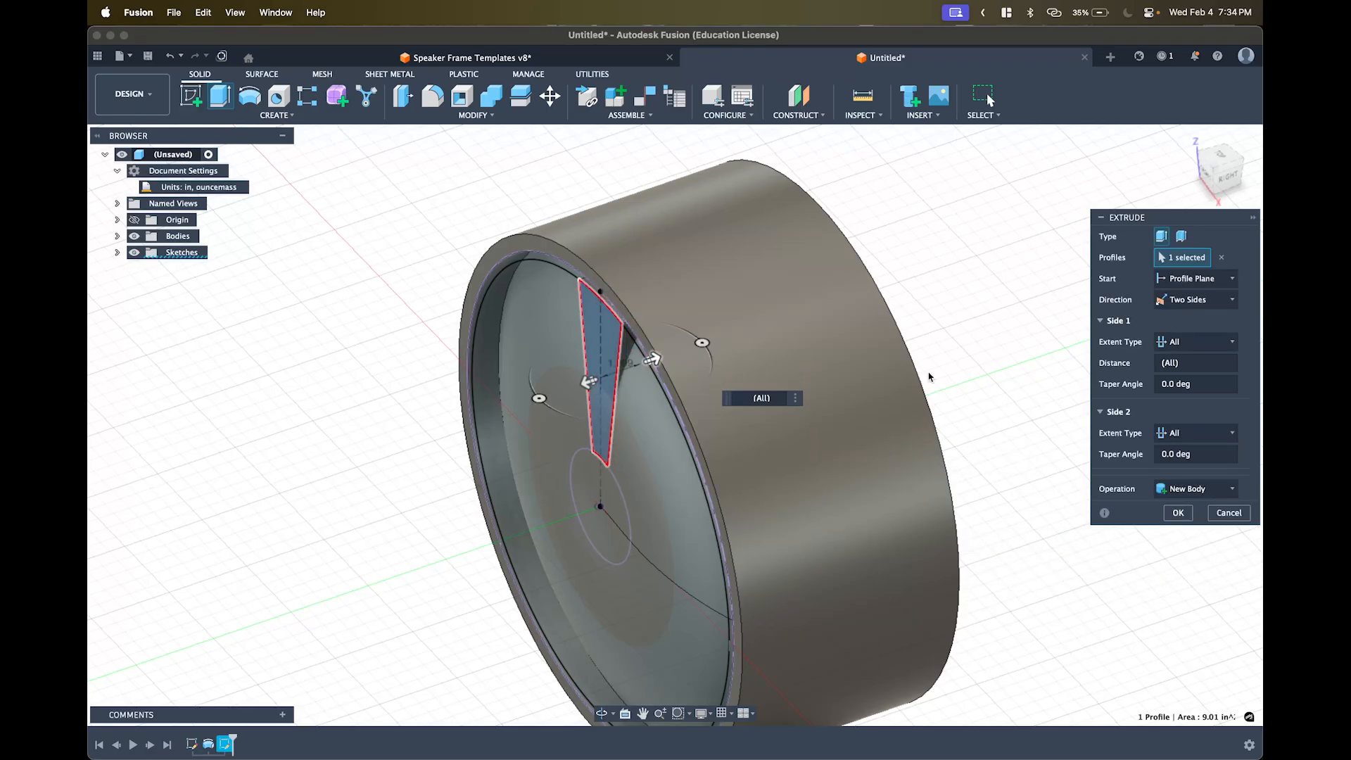
pyautogui.keyDown('shift'); pyautogui.moveTo(930, 377); pyautogui.dragTo(983, 335, button='middle'); pyautogui.keyUp('shift')
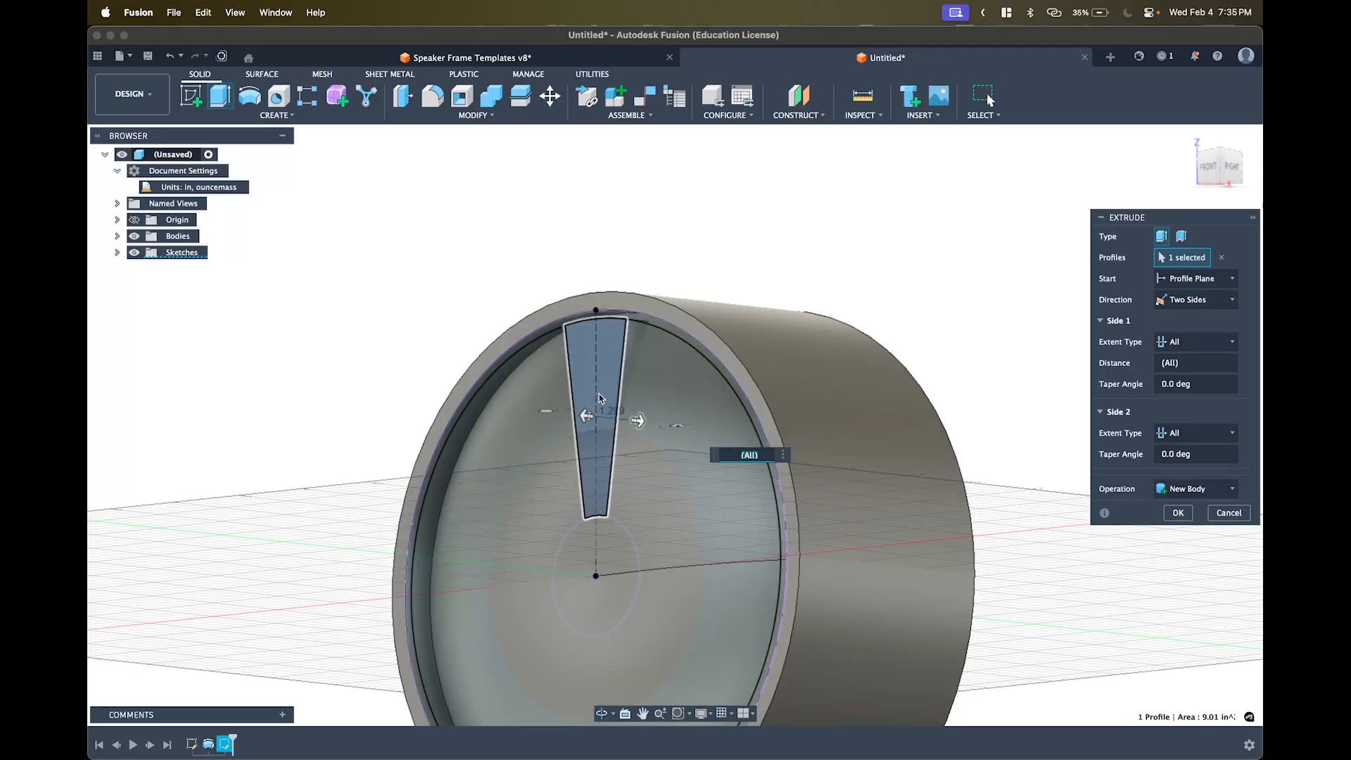
pyautogui.keyDown('shift'); pyautogui.moveTo(822, 358); pyautogui.dragTo(808, 386, button='middle'); pyautogui.keyUp('shift')
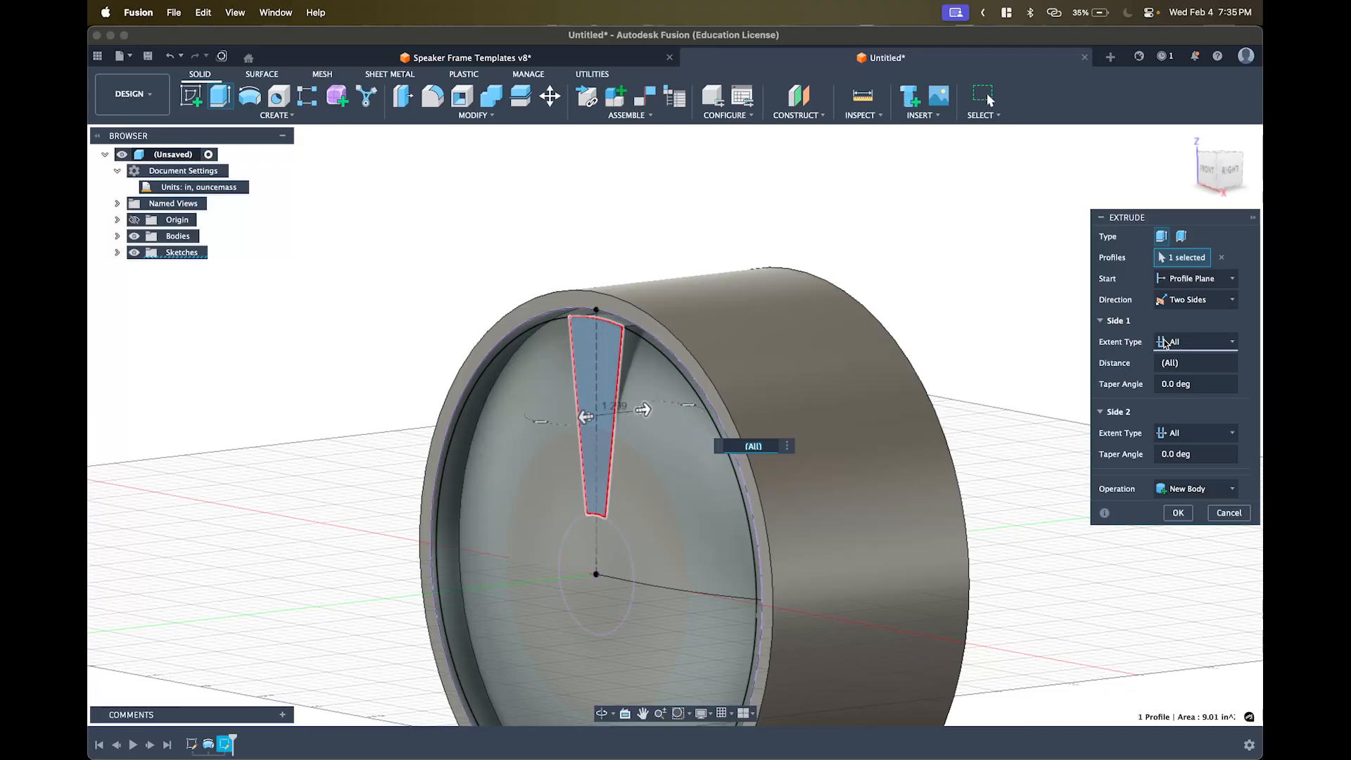
pyautogui.keyDown('shift'); pyautogui.moveTo(1055, 406); pyautogui.dragTo(994, 389, button='middle'); pyautogui.keyUp('shift')
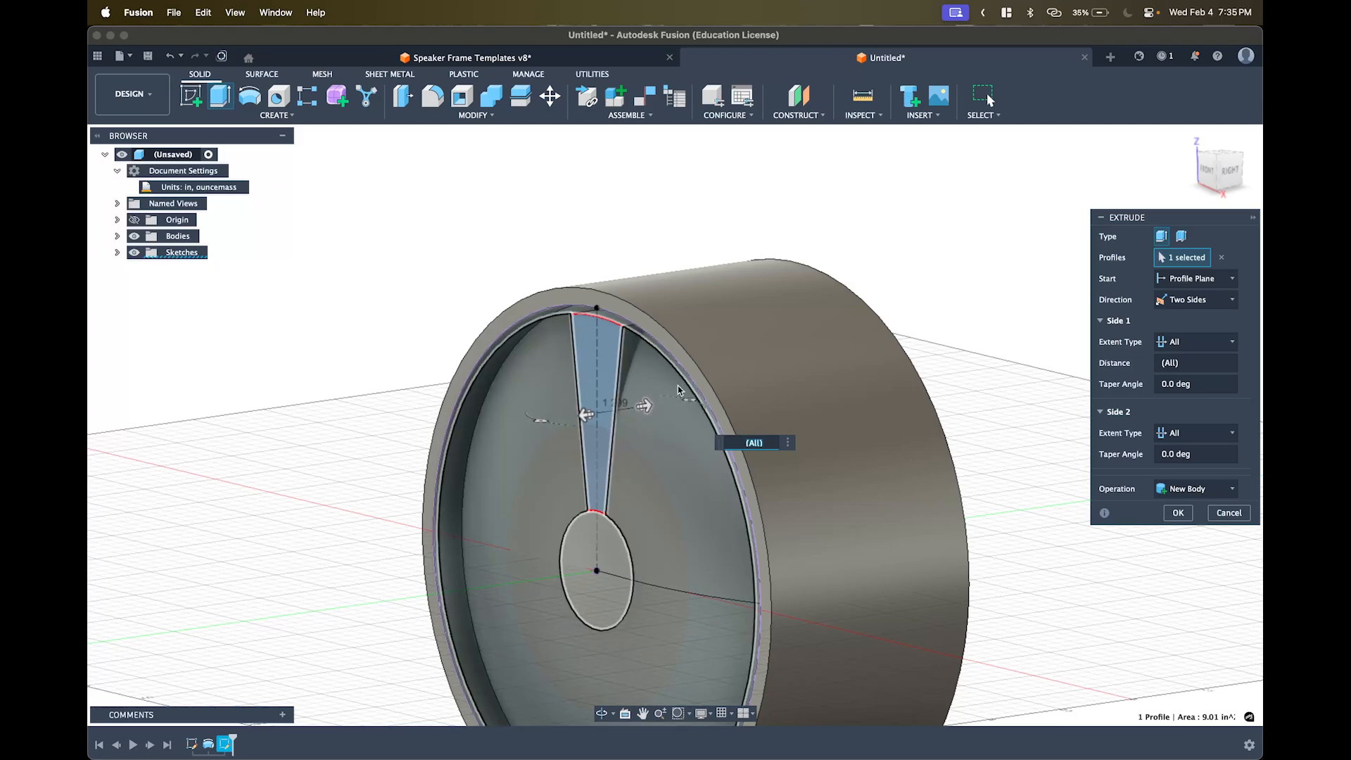
pyautogui.click(1170, 341)
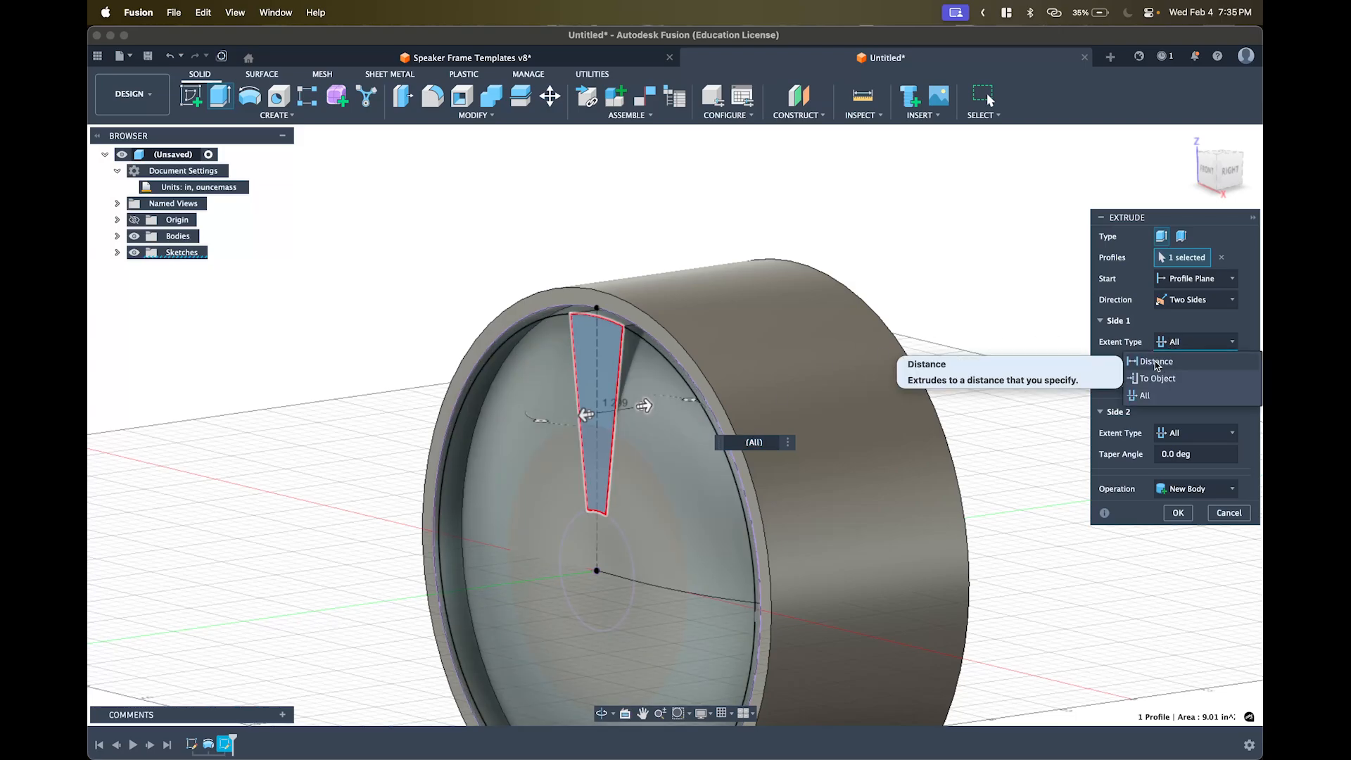
pyautogui.click(1165, 336)
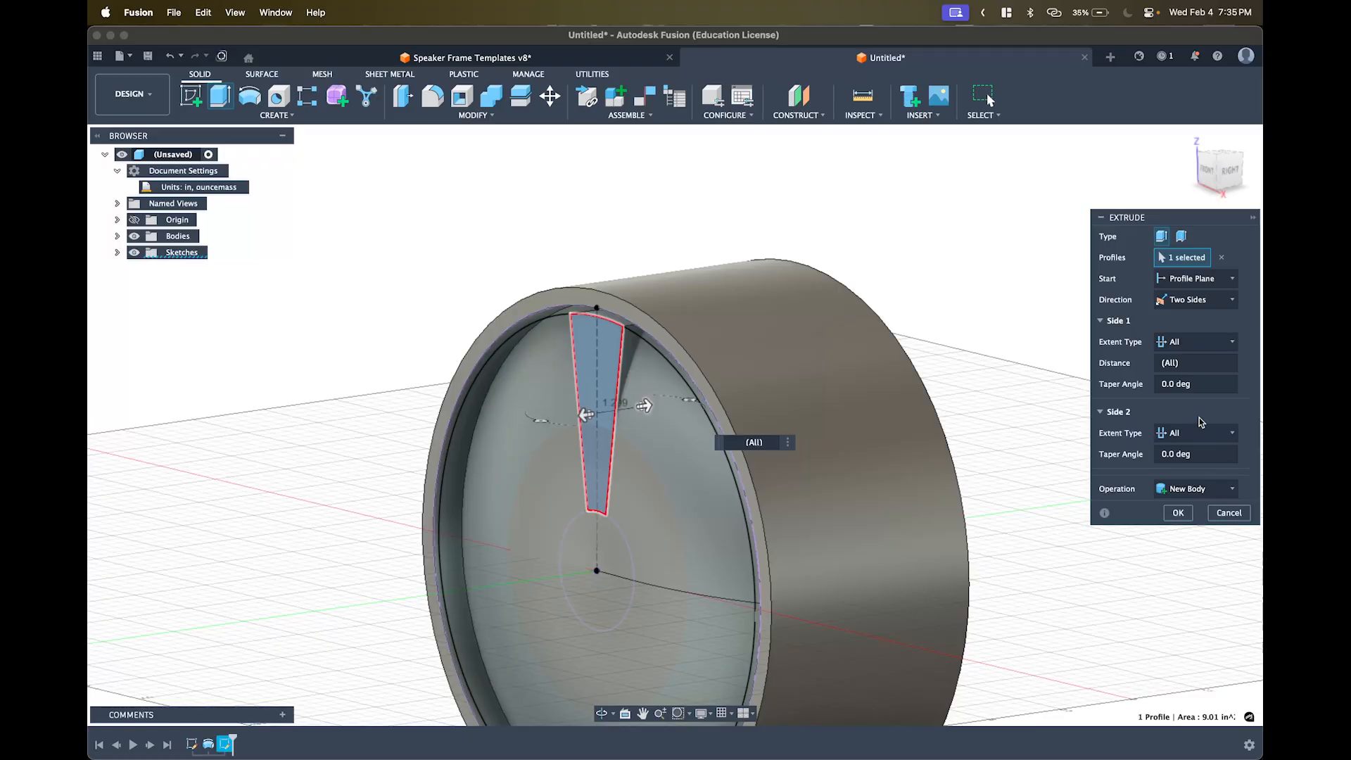
pyautogui.keyDown('shift'); pyautogui.moveTo(711, 393); pyautogui.dragTo(672, 378, button='middle'); pyautogui.keyUp('shift')
pyautogui.click(1181, 513)
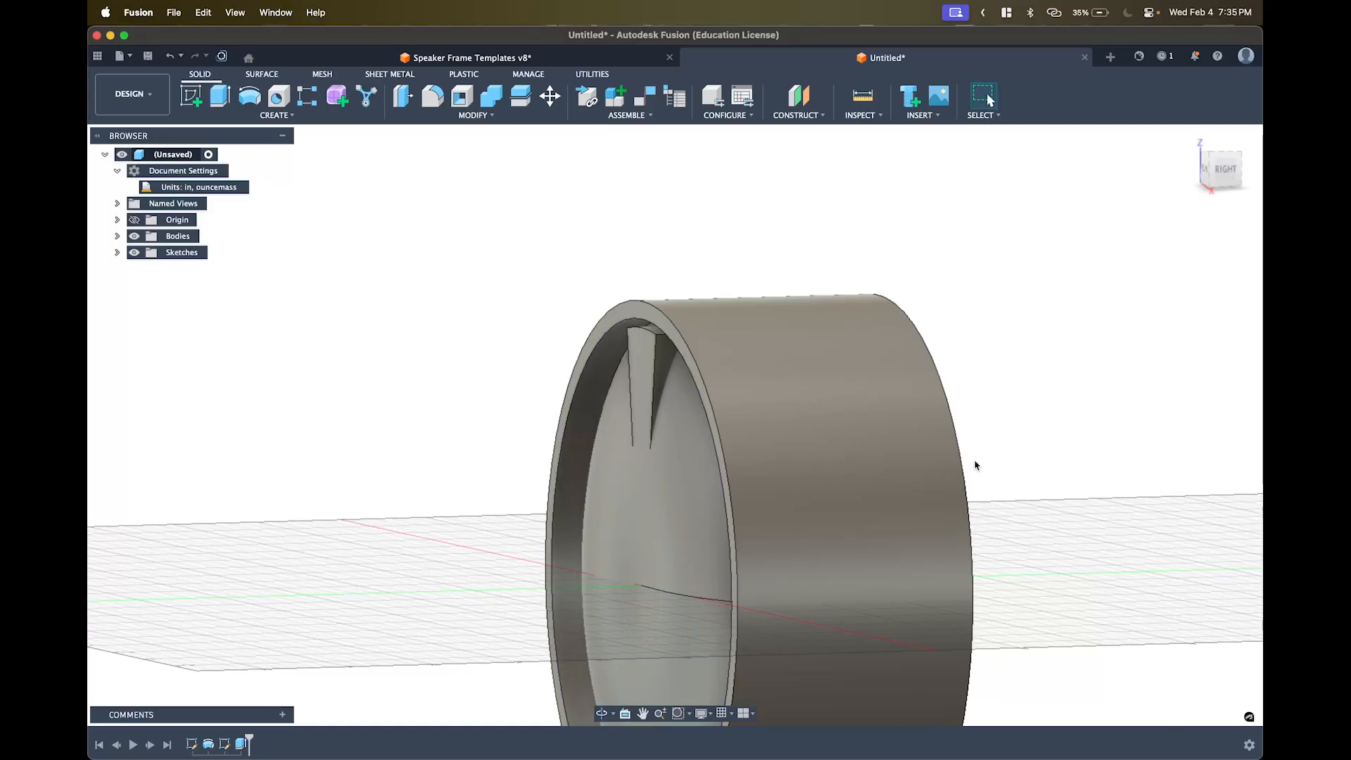
# - Hide Body1, the cylinder, so only the tapered spoke body (Body2) is shown
pyautogui.keyDown('shift'); pyautogui.moveTo(805, 389); pyautogui.dragTo(908, 411, button='middle'); pyautogui.keyUp('shift')
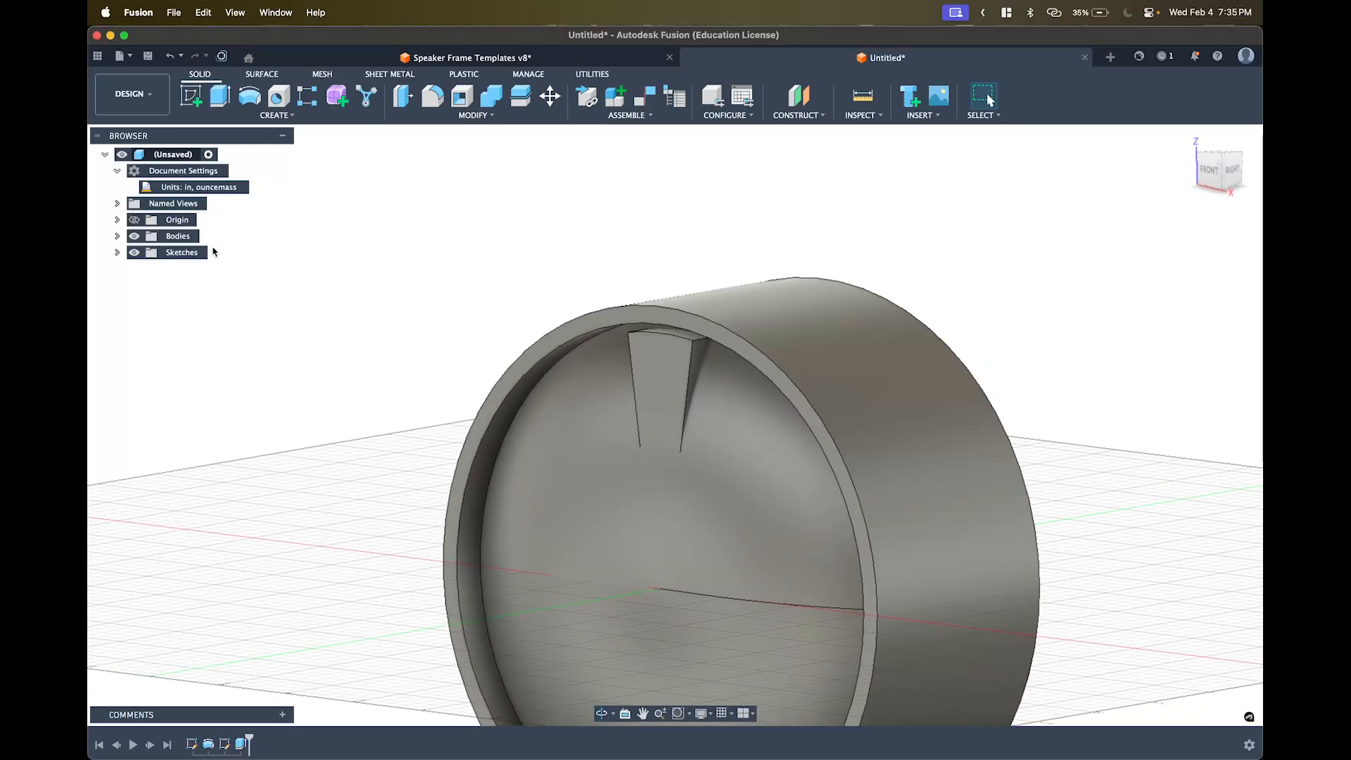
pyautogui.click(118, 236)
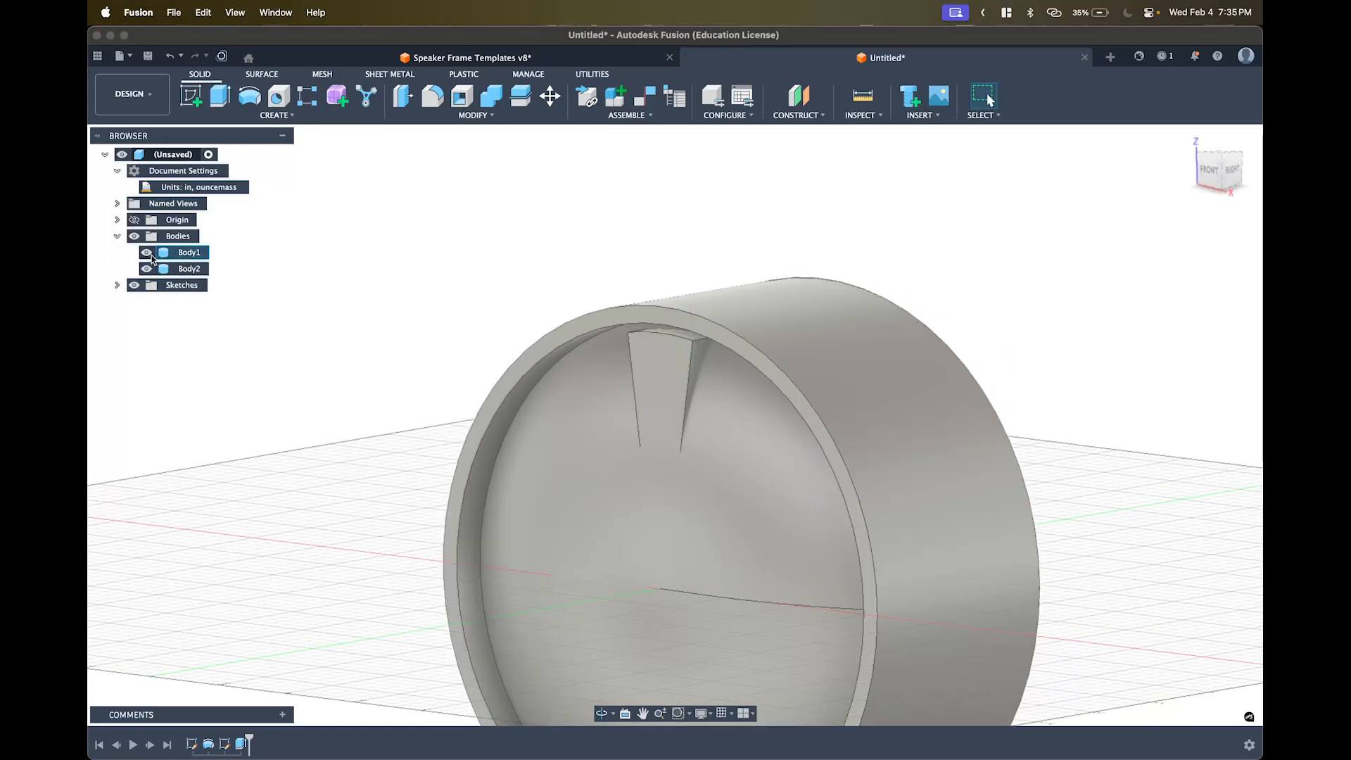
pyautogui.click(146, 252)
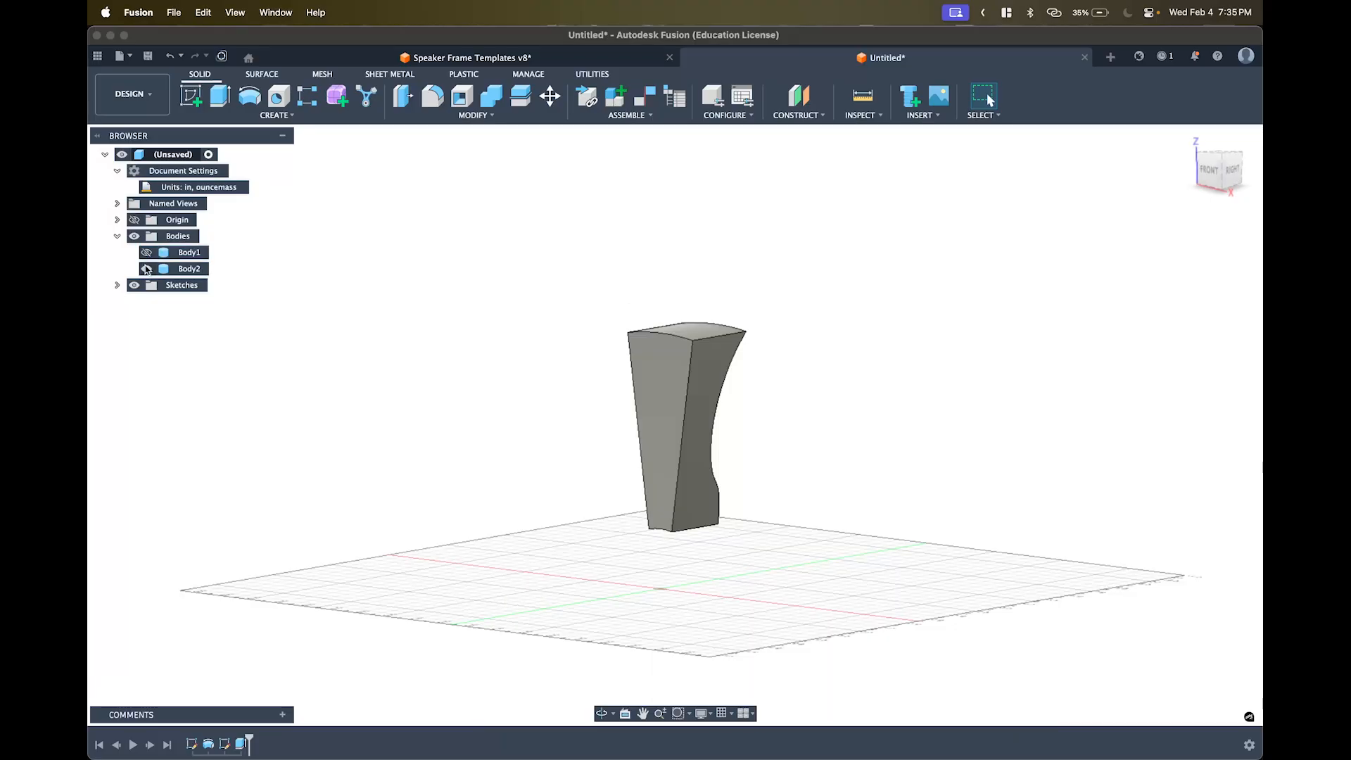
pyautogui.keyDown('shift'); pyautogui.moveTo(802, 444); pyautogui.dragTo(731, 448, button='middle'); pyautogui.keyUp('shift')
pyautogui.moveTo(772, 454)
pyautogui.keyDown('shift'); pyautogui.mouseDown(button='middle')
pyautogui.moveTo(757, 450)
pyautogui.moveTo(798, 452)
pyautogui.mouseUp(button='middle'); pyautogui.keyUp('shift')
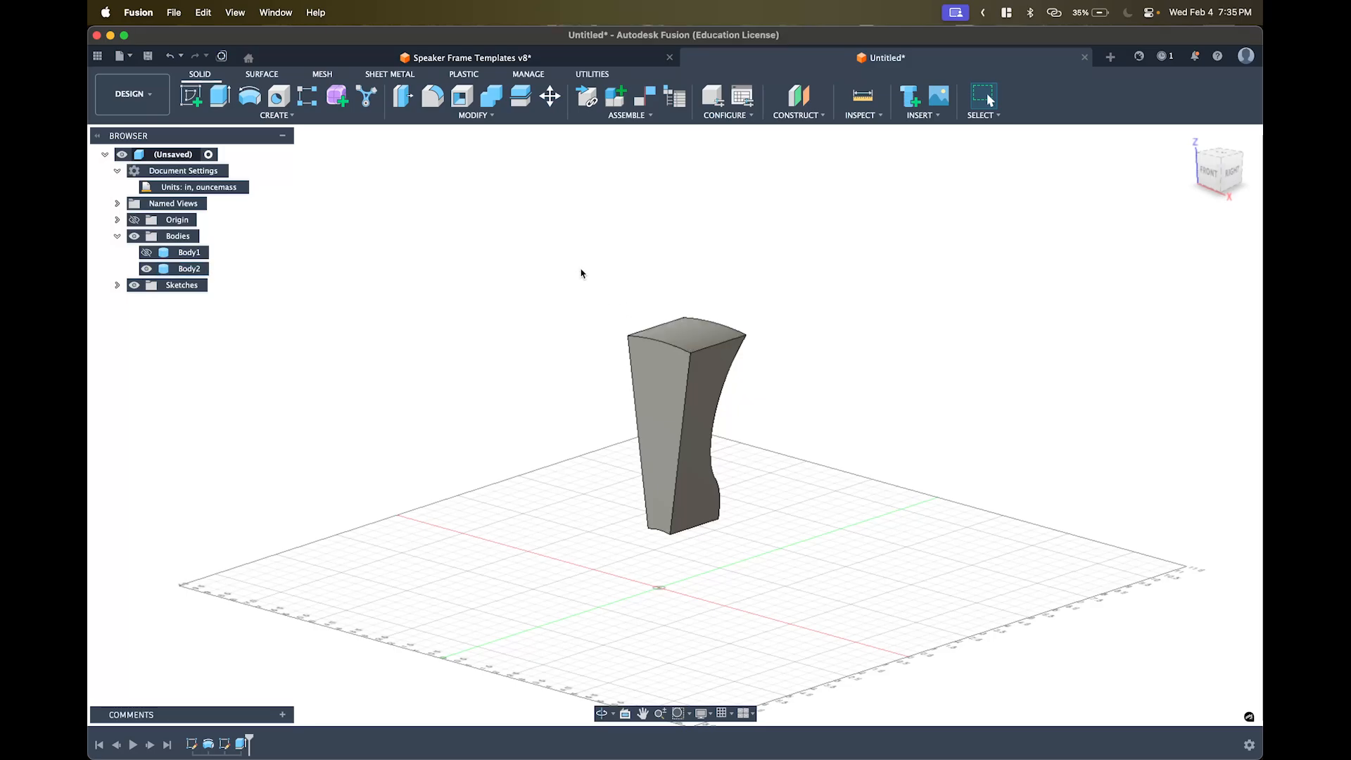
# - Fillet four edges of the spoke body with a 0.35 in radius
pyautogui.click(434, 98)
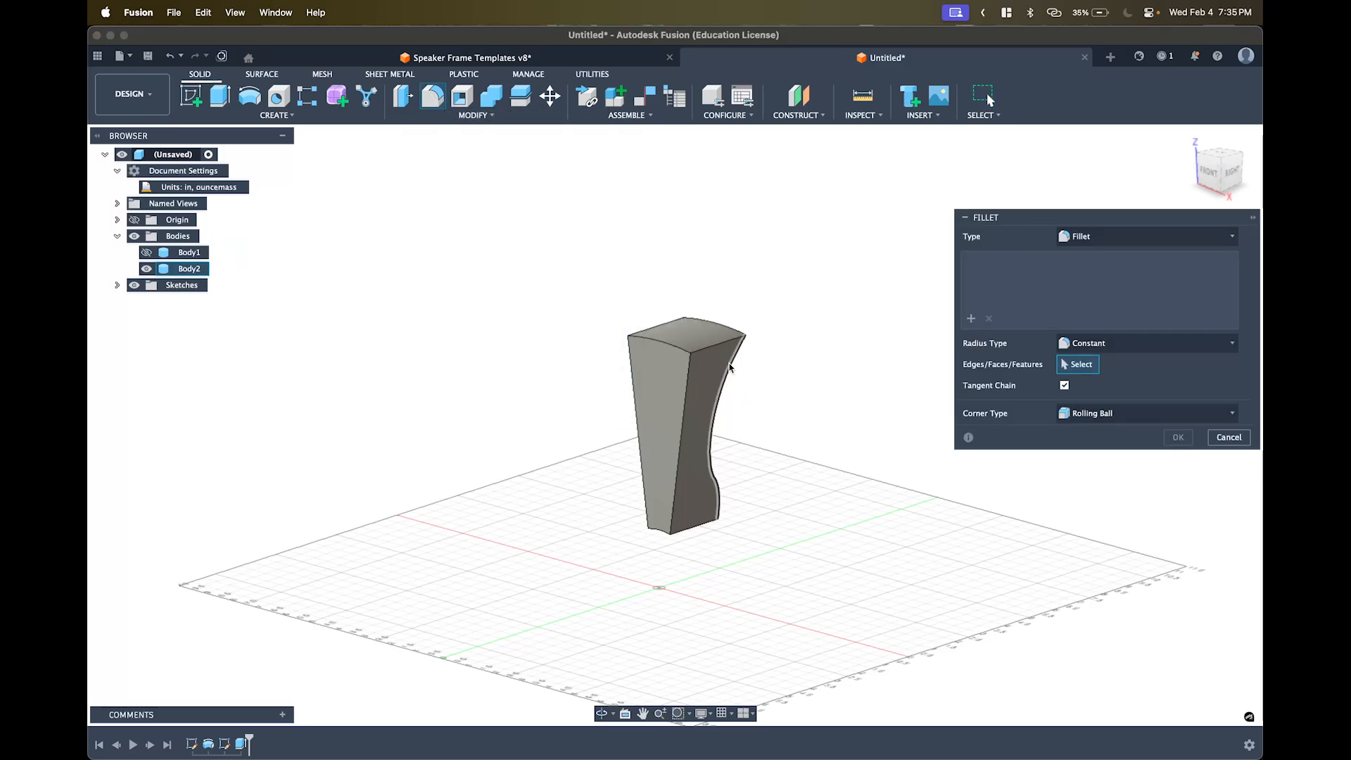
pyautogui.click(707, 348)
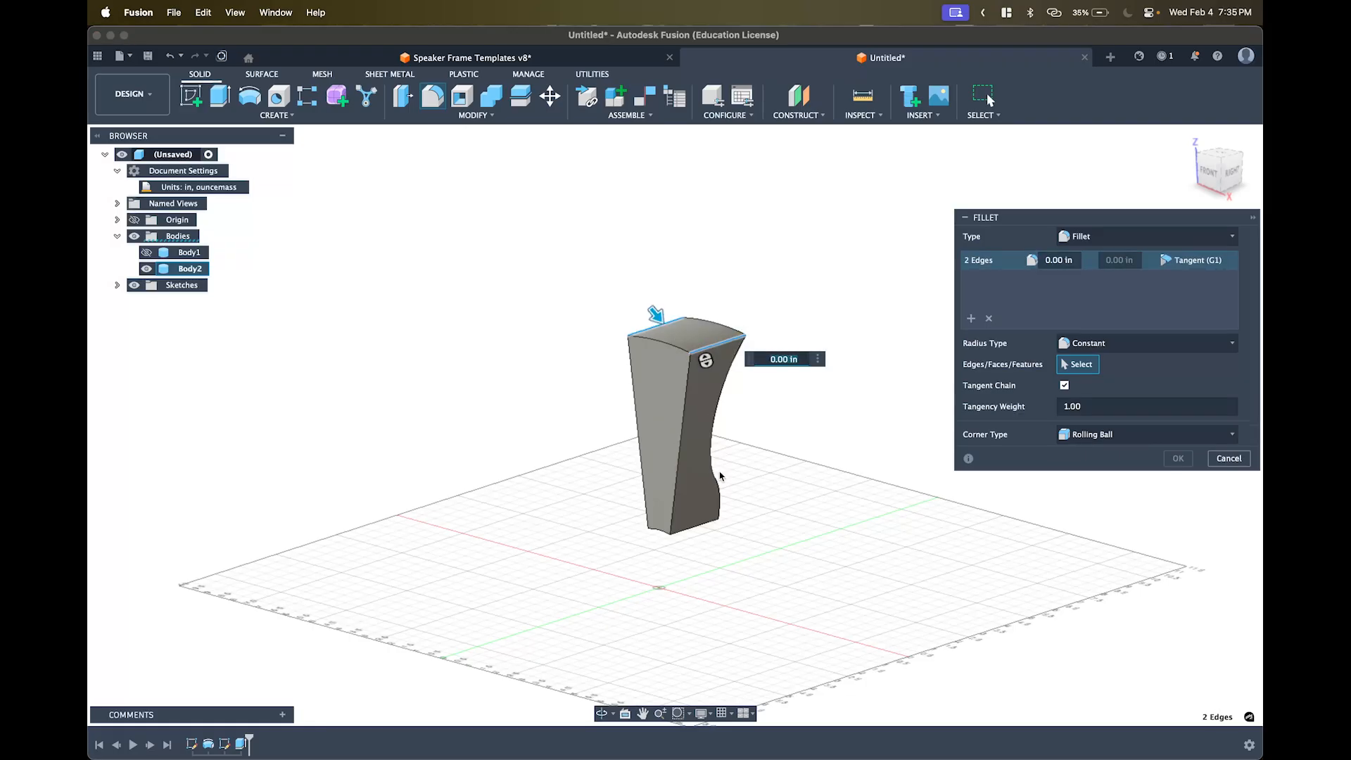
pyautogui.click(699, 519)
pyautogui.click(708, 492)
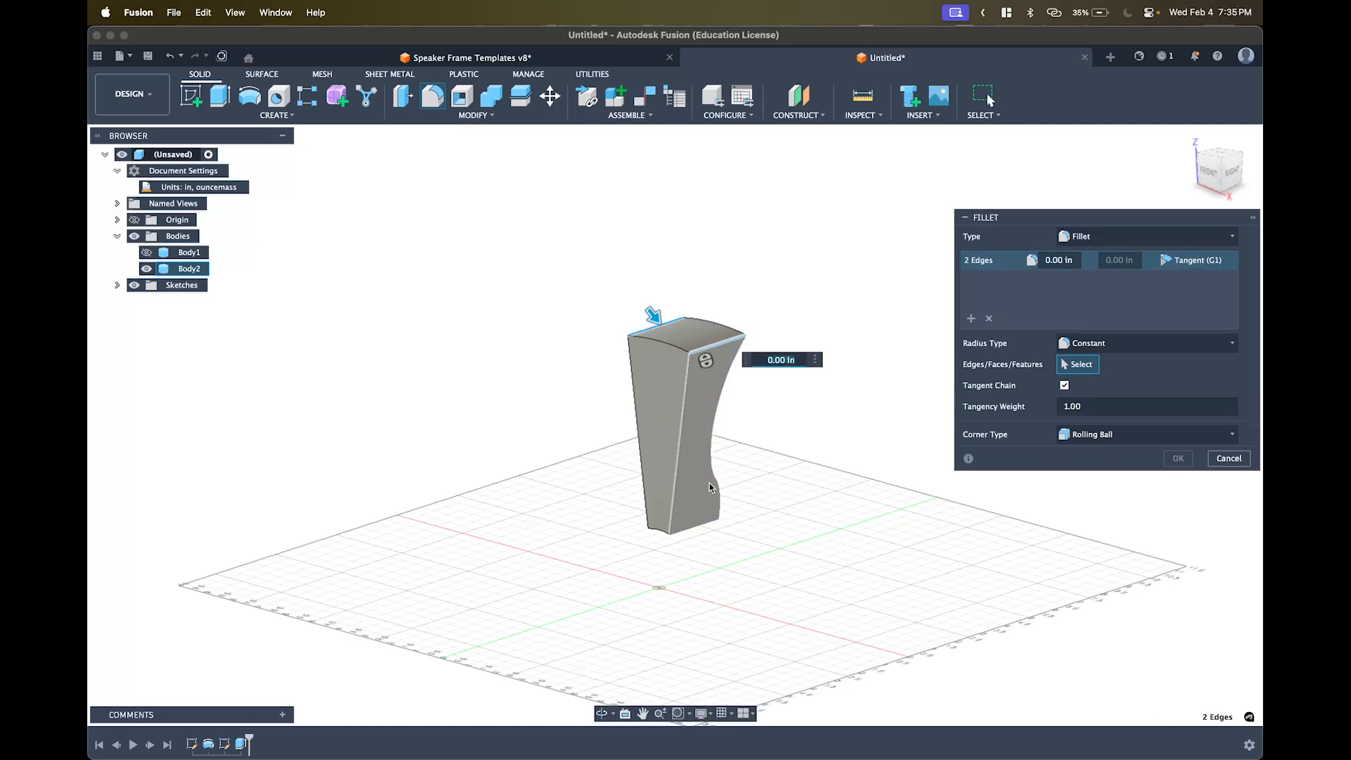
pyautogui.click(703, 525)
pyautogui.keyDown('shift'); pyautogui.moveTo(702, 525); pyautogui.dragTo(719, 356, button='middle'); pyautogui.keyUp('shift')
pyautogui.click(654, 345)
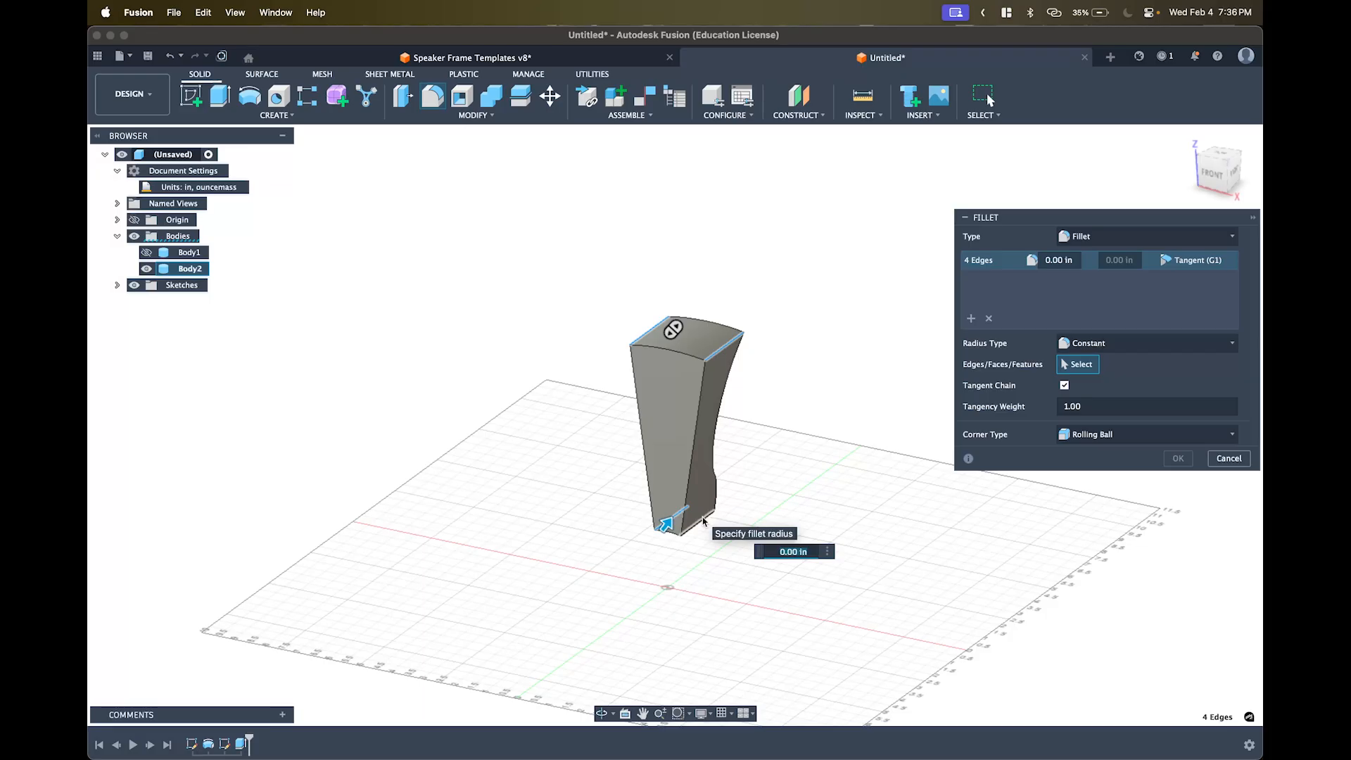
pyautogui.write('0.5')
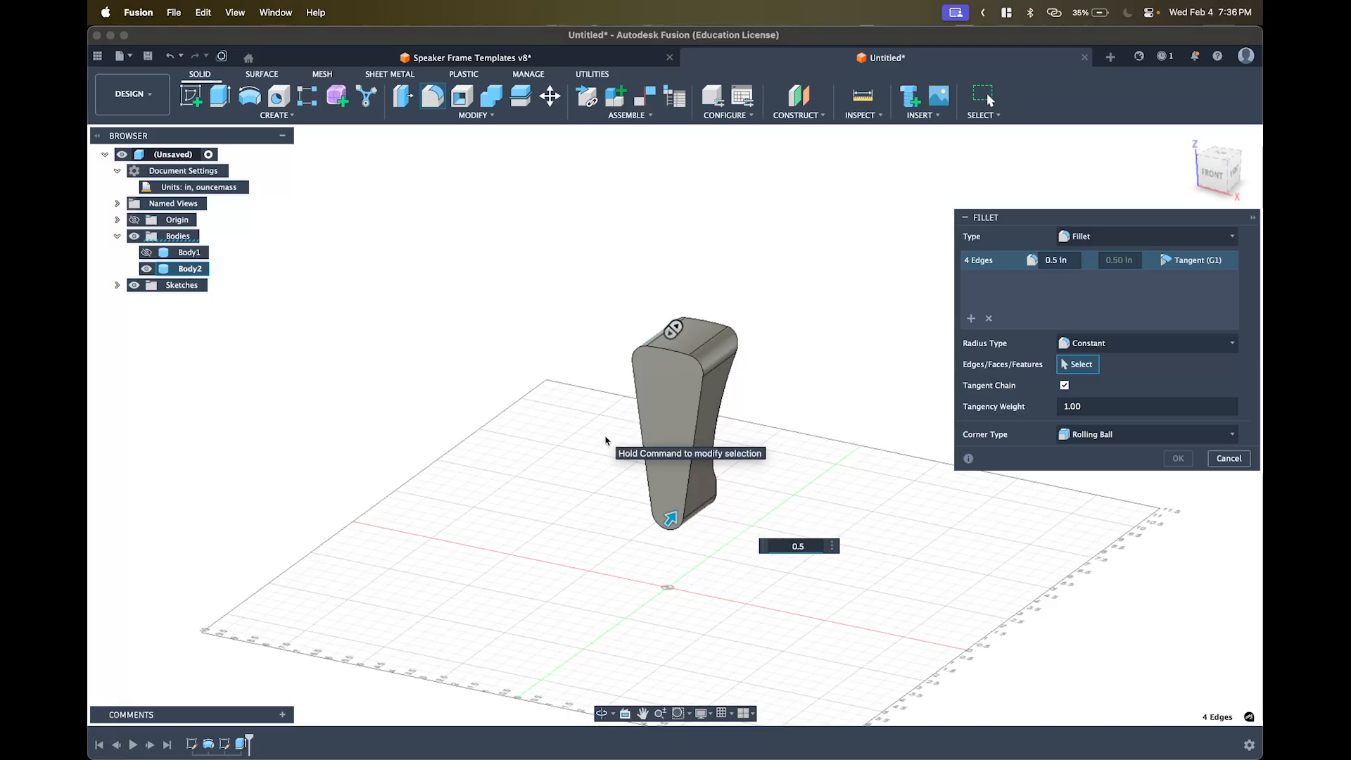
pyautogui.press('BackSpace')
pyautogui.write('35')
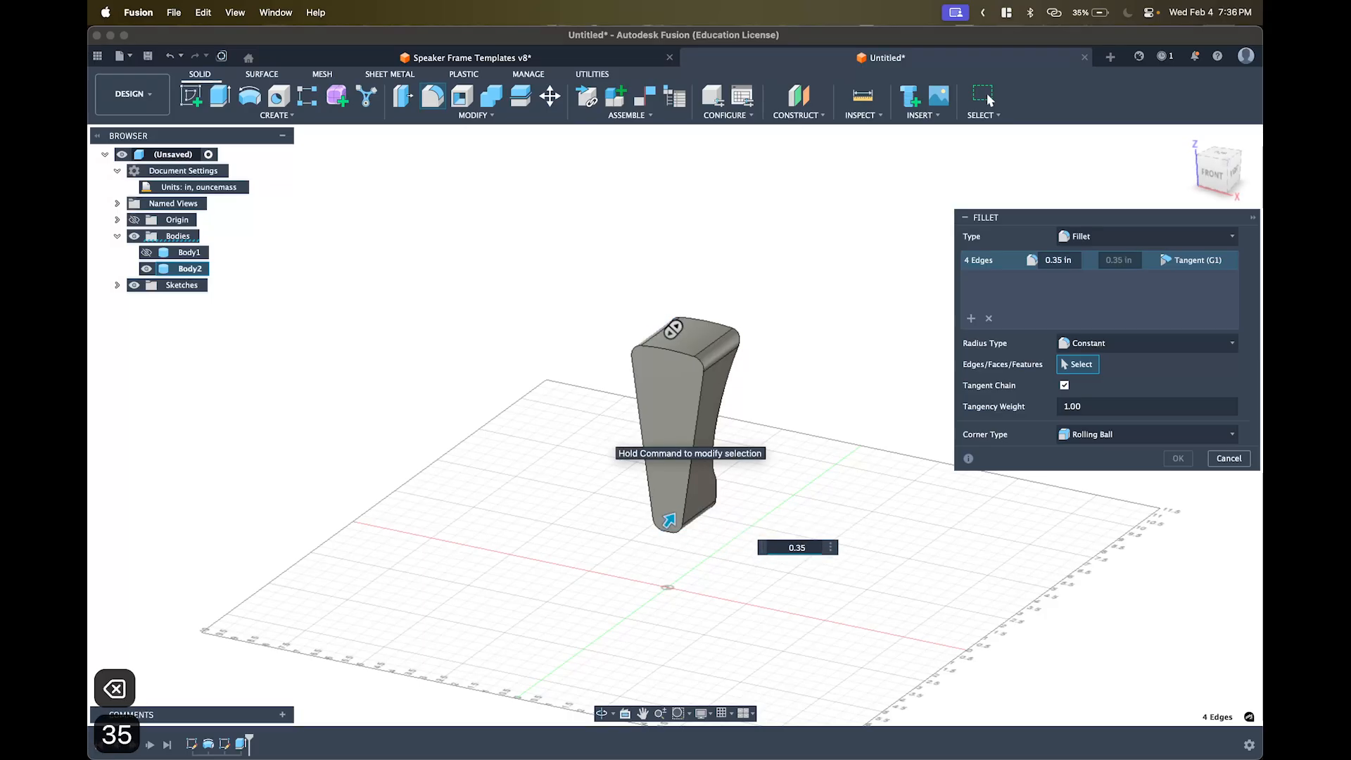
pyautogui.keyDown('shift'); pyautogui.moveTo(670, 440); pyautogui.dragTo(691, 422, button='middle'); pyautogui.keyUp('shift')
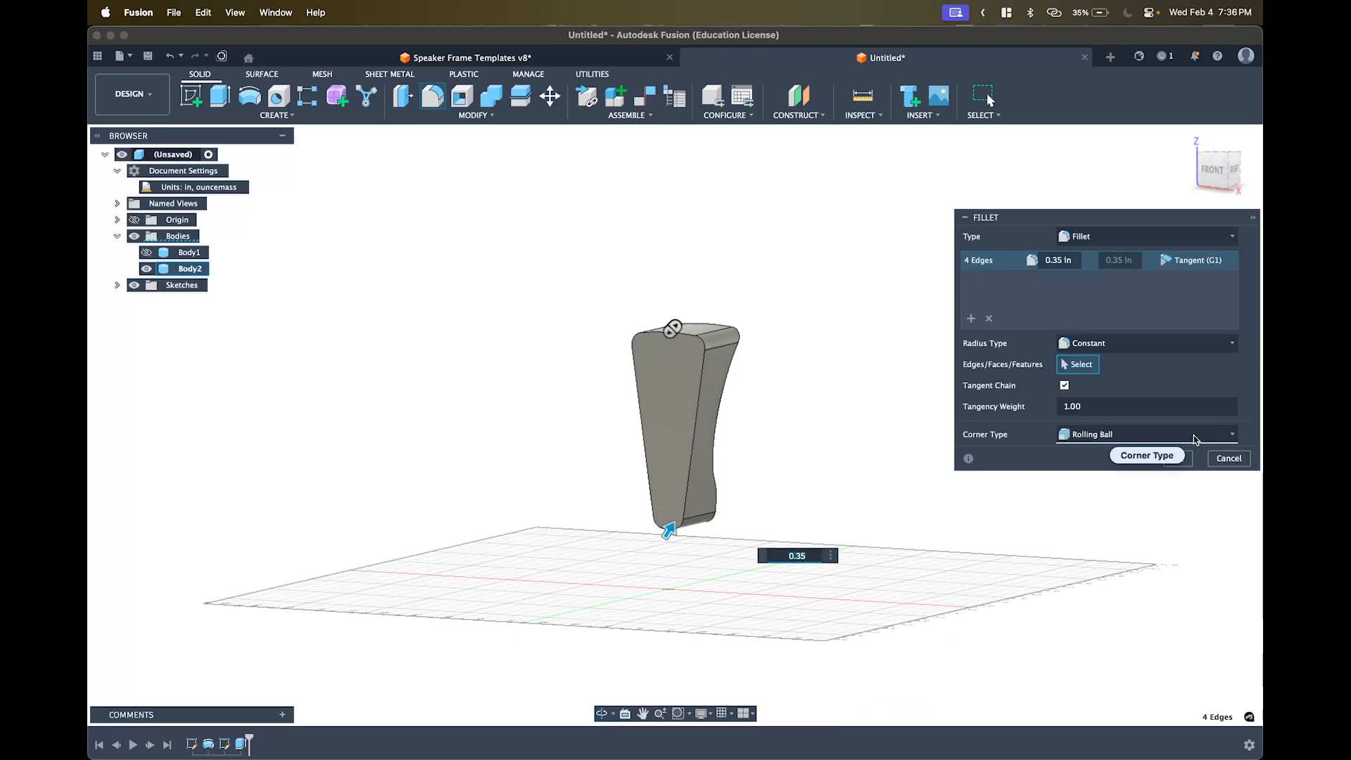
pyautogui.click(1179, 460)
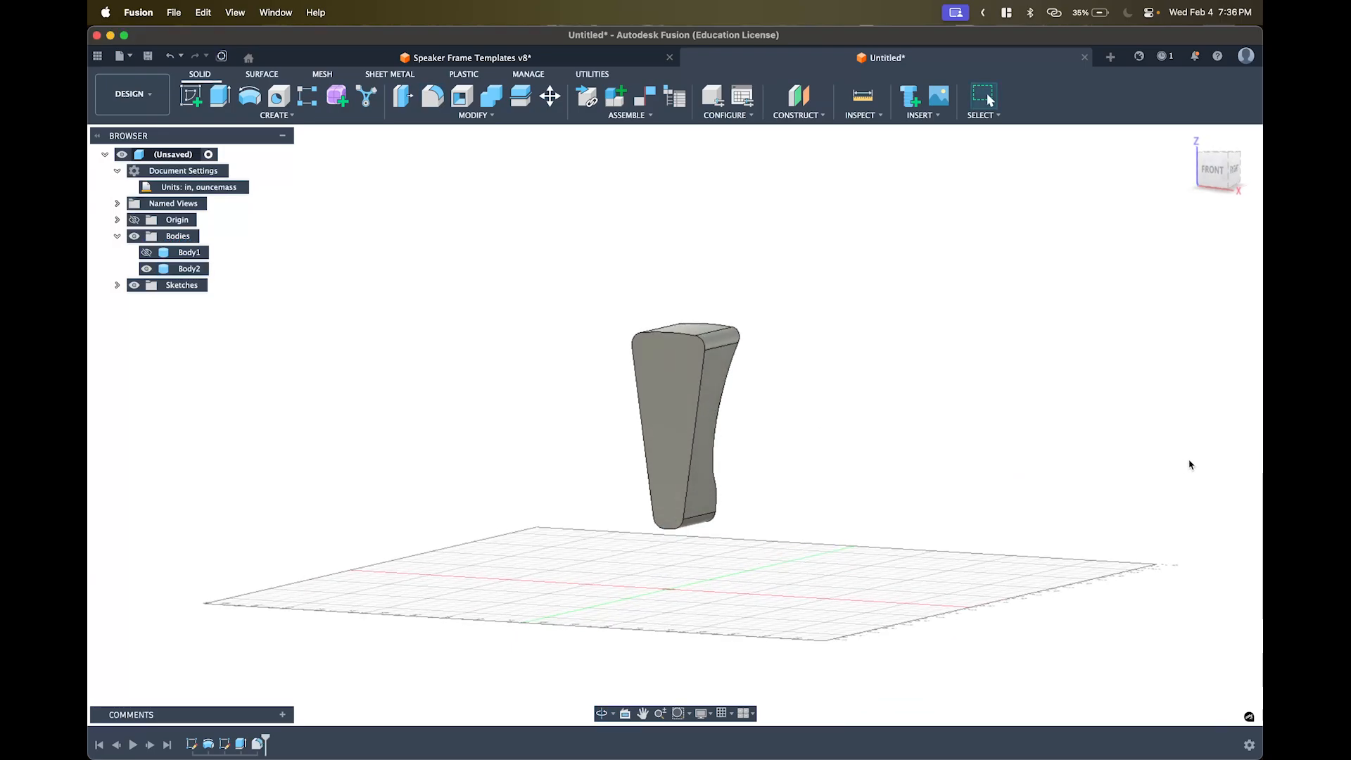
pyautogui.click(146, 252)
pyautogui.scroll(3, 643, 378)
pyautogui.scroll(-6, 645, 380)
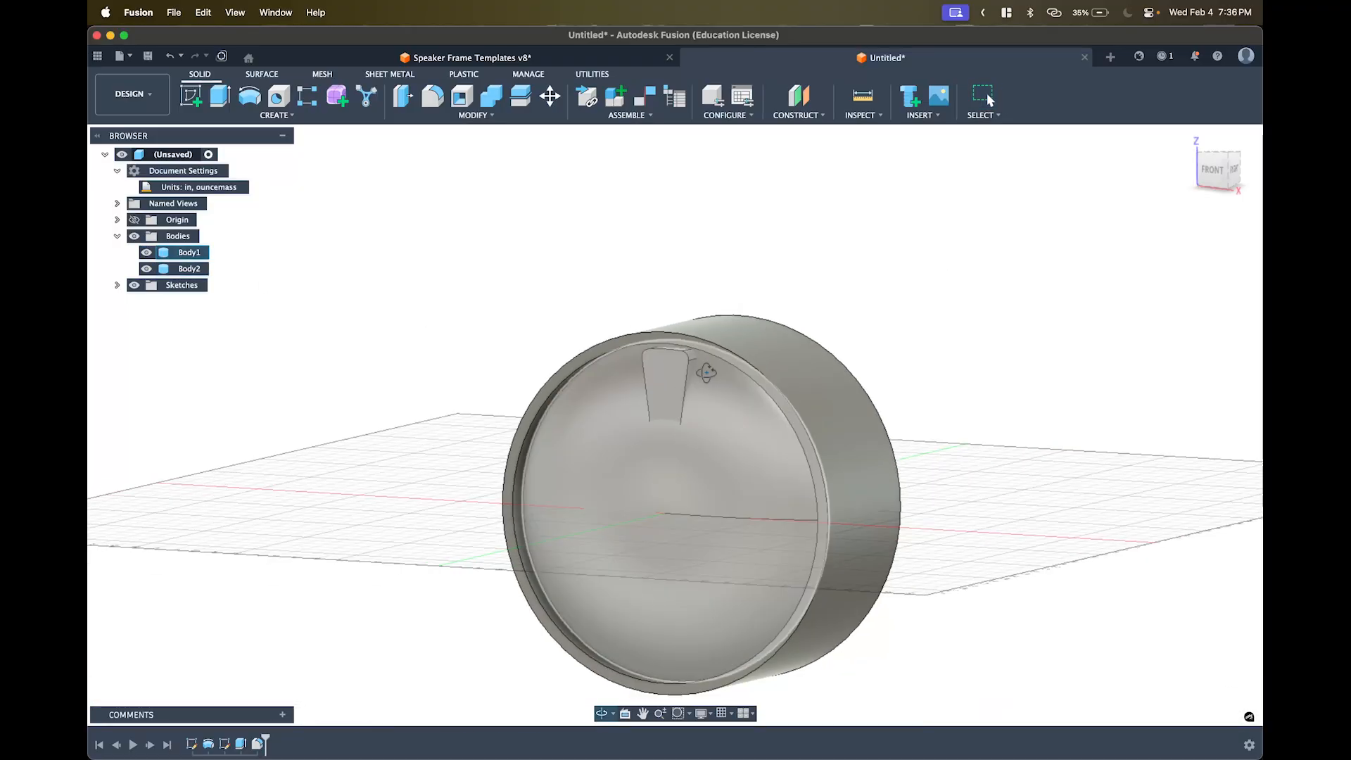
pyautogui.keyDown('shift'); pyautogui.moveTo(706, 373); pyautogui.dragTo(580, 378, button='middle'); pyautogui.keyUp('shift')
pyautogui.scroll(6, 633, 379)
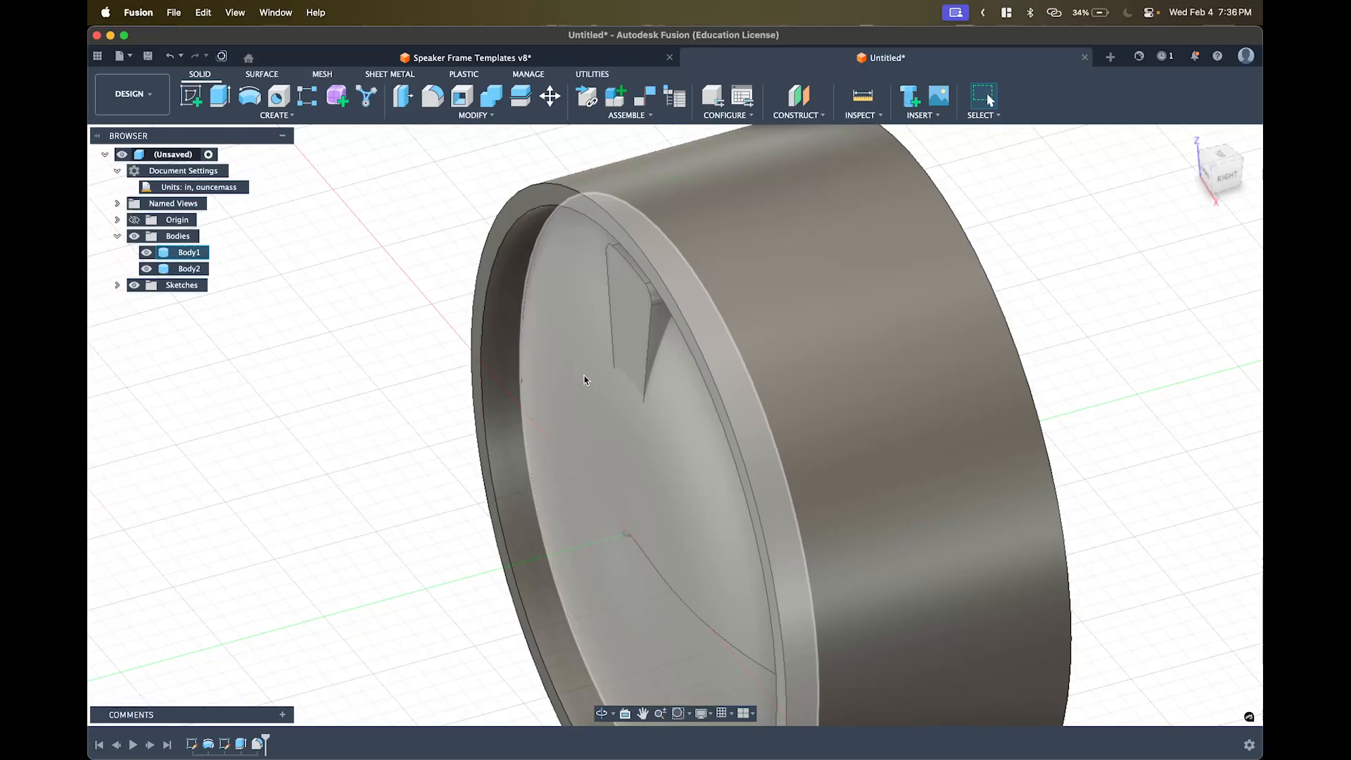
pyautogui.press('e')
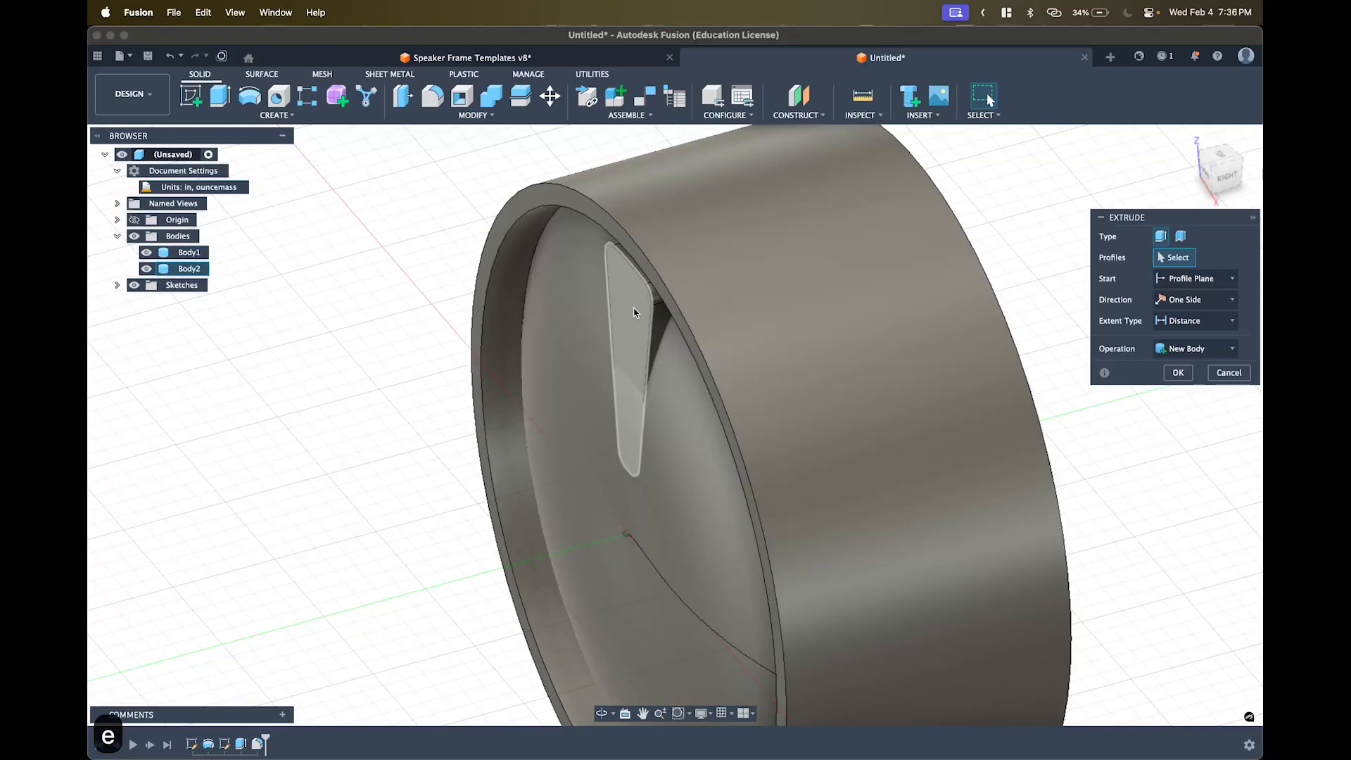
pyautogui.click(624, 301)
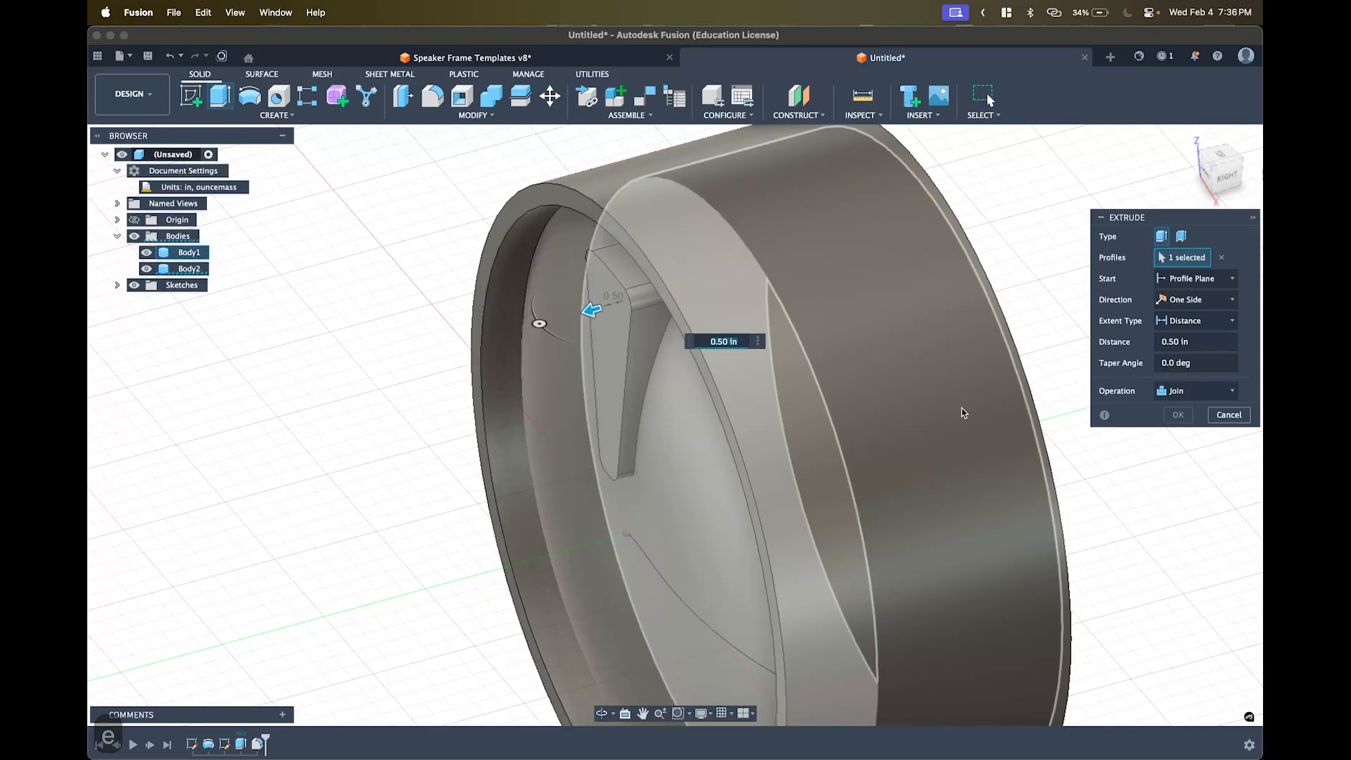
pyautogui.keyDown('shift'); pyautogui.moveTo(963, 412); pyautogui.dragTo(708, 365, button='middle'); pyautogui.keyUp('shift')
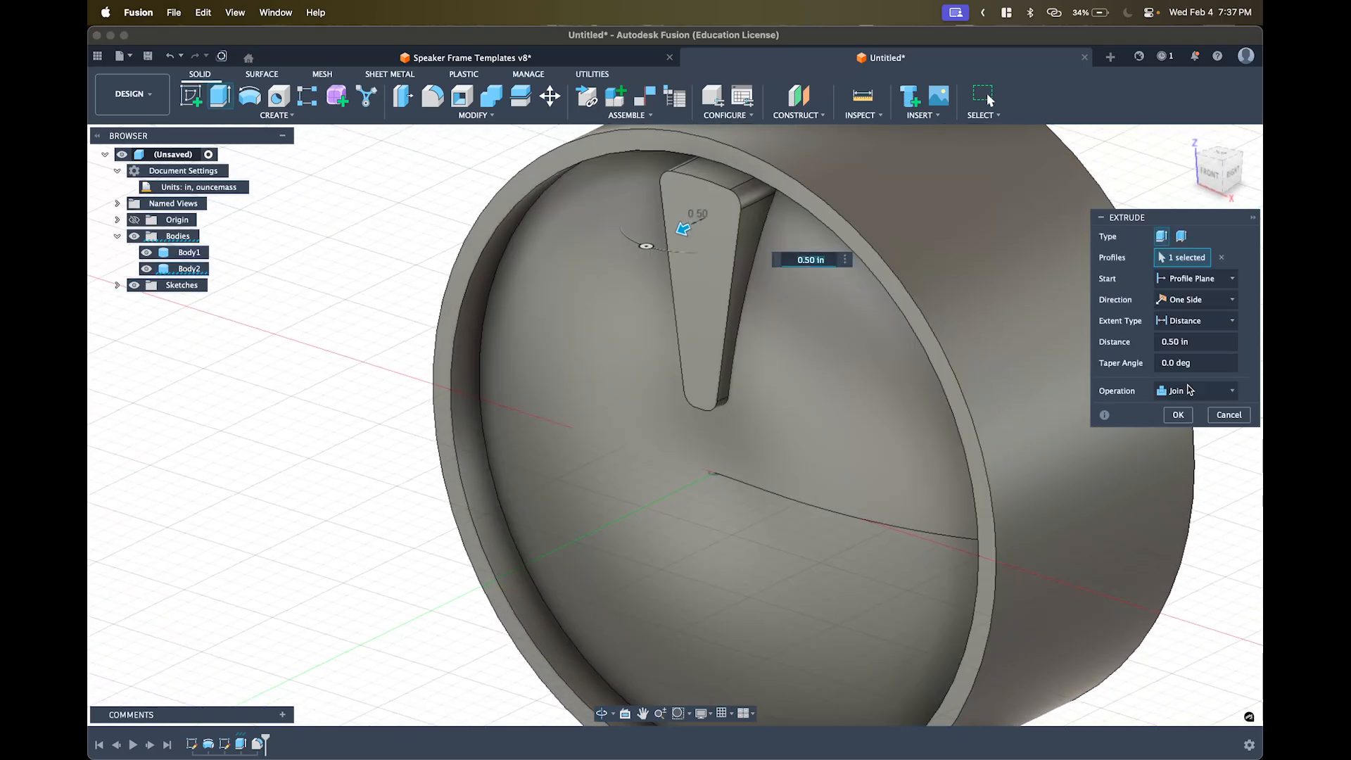
pyautogui.click(1228, 414)
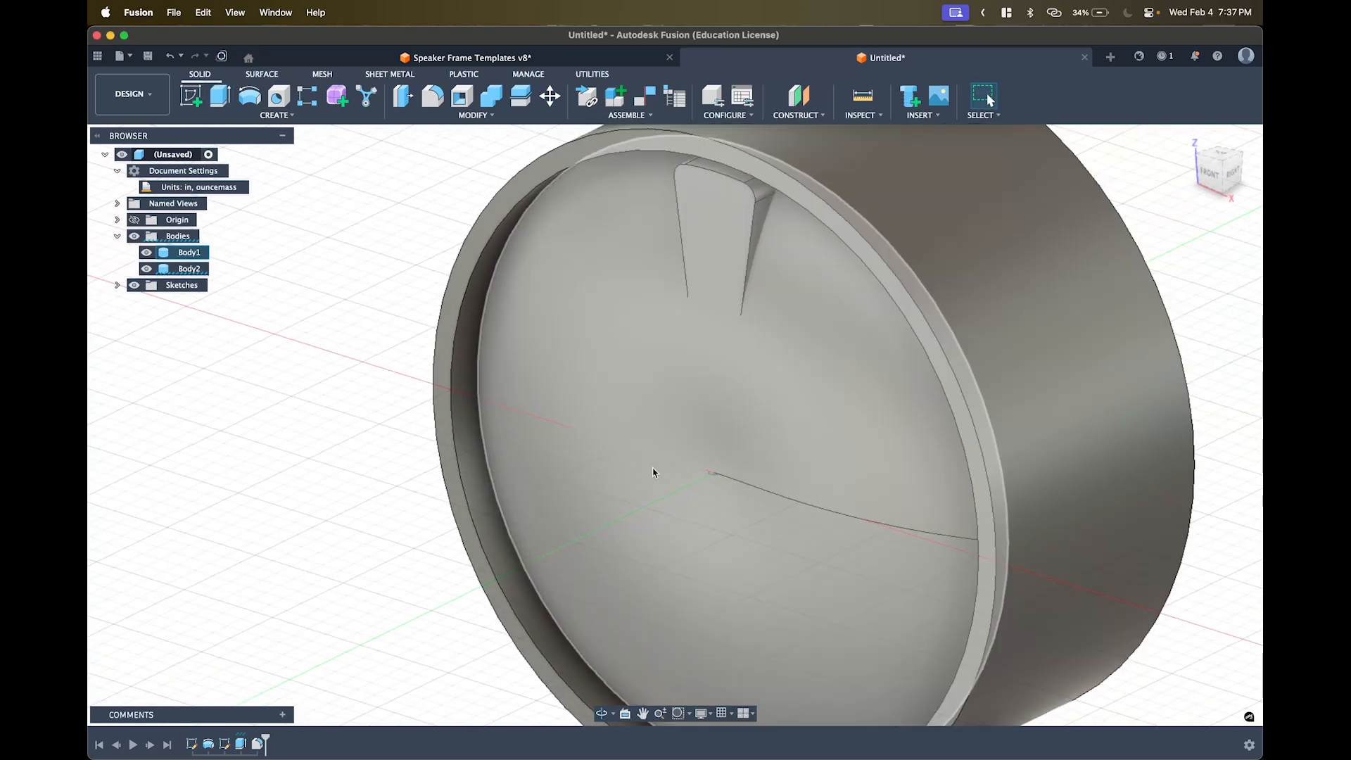
# - Try extending the fin extrusion's second side by 0.50 in, then undo that edit
pyautogui.doubleClick(240, 744)
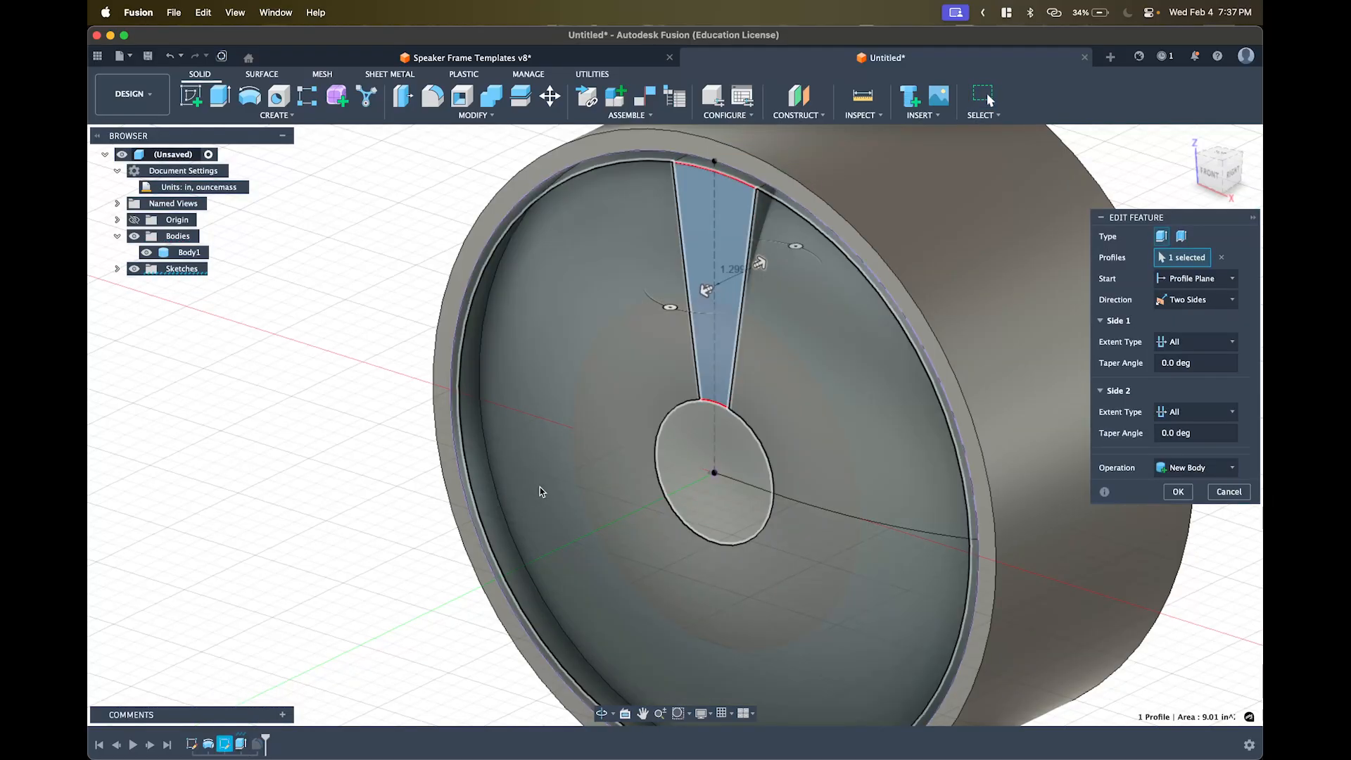
pyautogui.keyDown('shift'); pyautogui.moveTo(539, 487); pyautogui.dragTo(492, 498, button='middle'); pyautogui.keyUp('shift')
pyautogui.moveTo(622, 380); pyautogui.dragTo(603, 386)
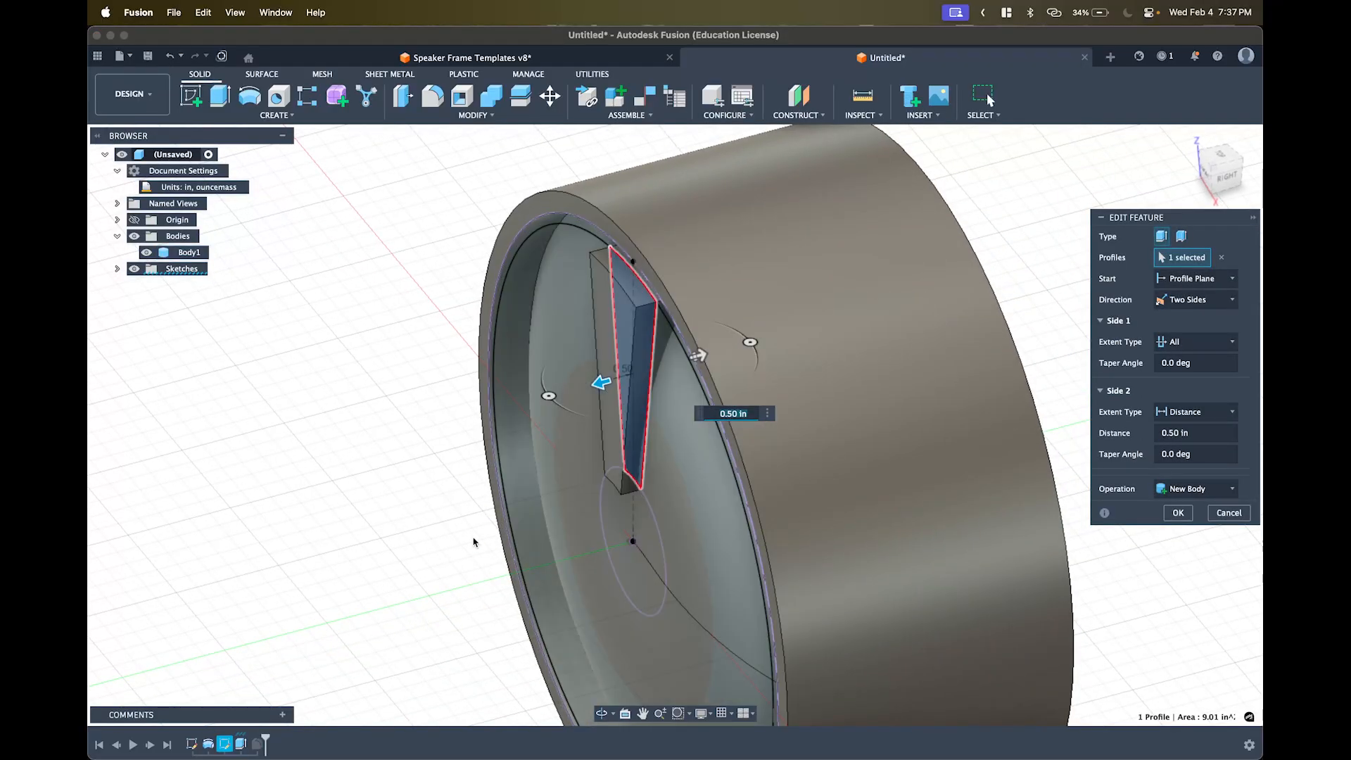
pyautogui.keyDown('shift'); pyautogui.moveTo(446, 494); pyautogui.dragTo(461, 520, button='middle'); pyautogui.keyUp('shift')
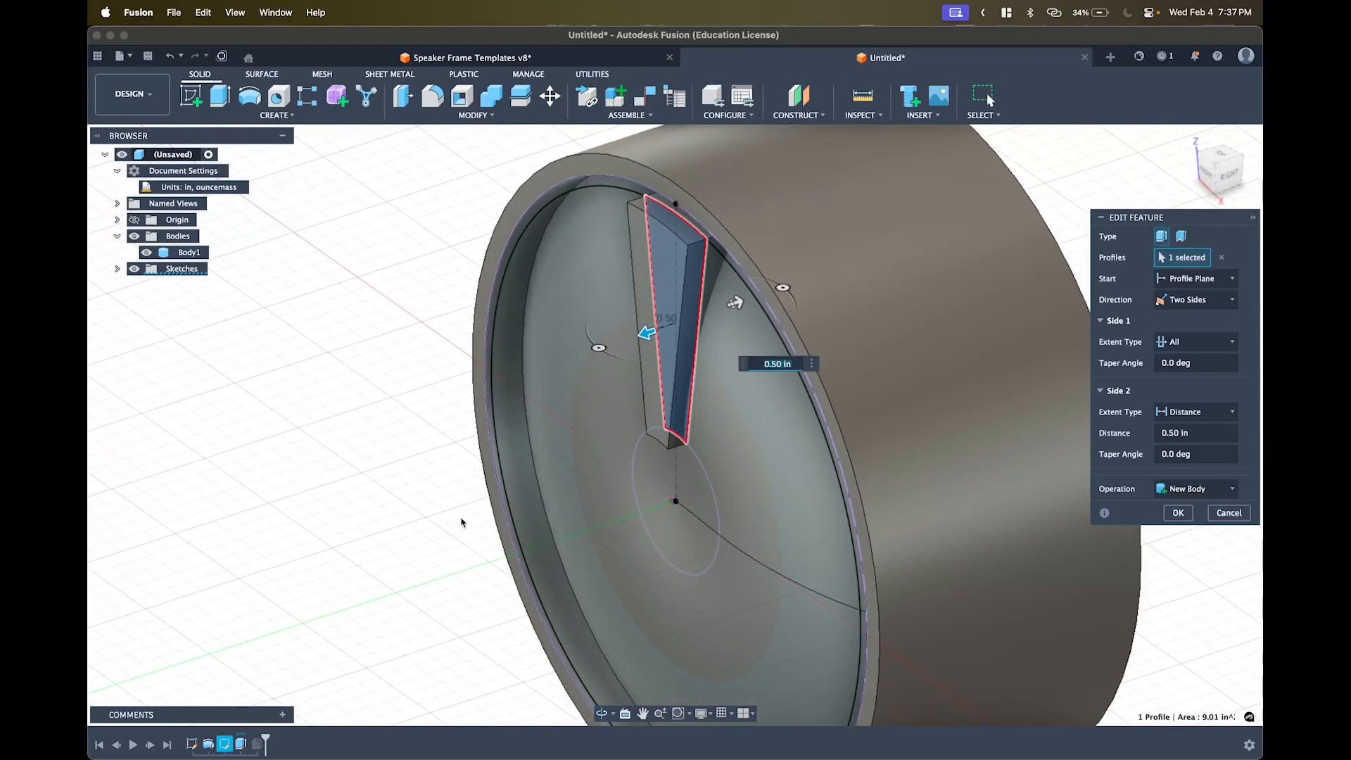
pyautogui.click(1177, 513)
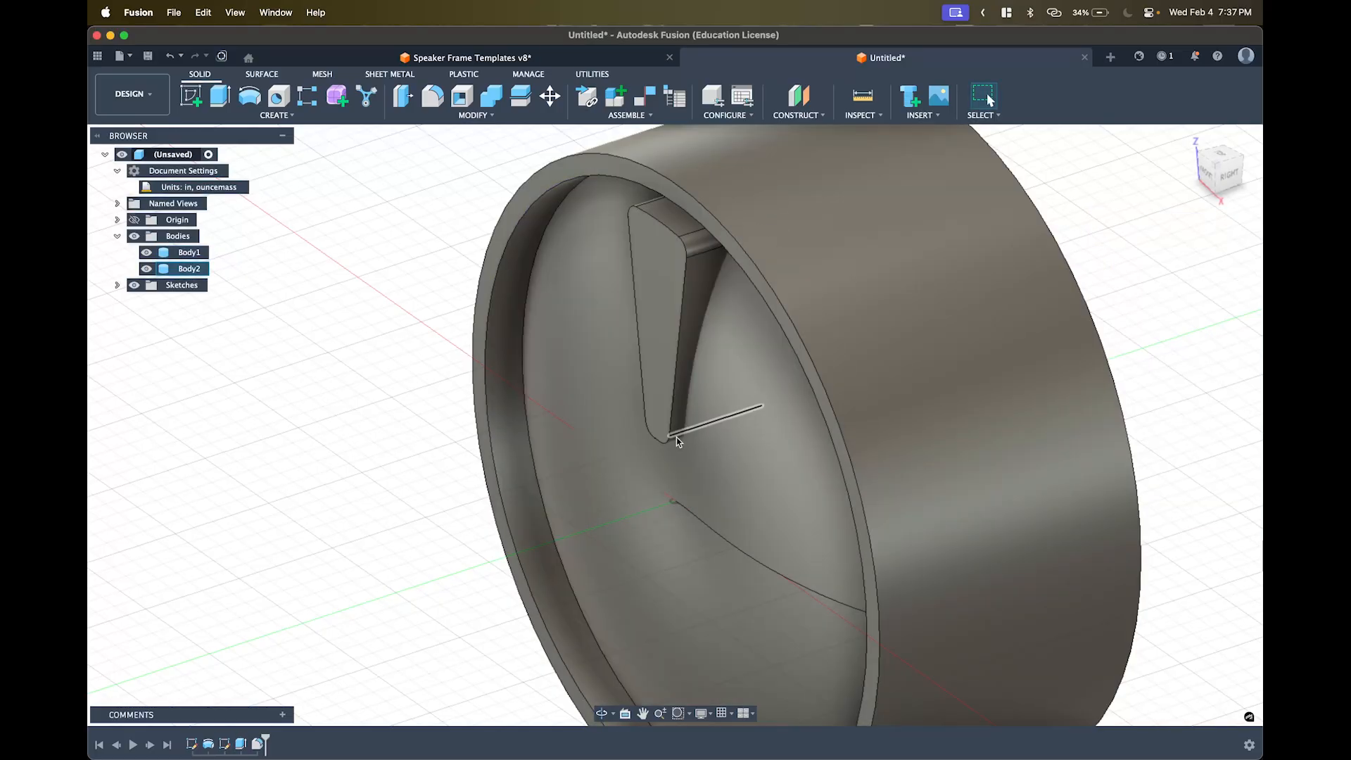
pyautogui.moveTo(658, 384)
pyautogui.keyDown('shift'); pyautogui.mouseDown(button='middle')
pyautogui.moveTo(672, 385)
pyautogui.moveTo(591, 374)
pyautogui.moveTo(543, 329)
pyautogui.moveTo(552, 302)
pyautogui.moveTo(670, 394)
pyautogui.mouseUp(button='middle'); pyautogui.keyUp('shift')
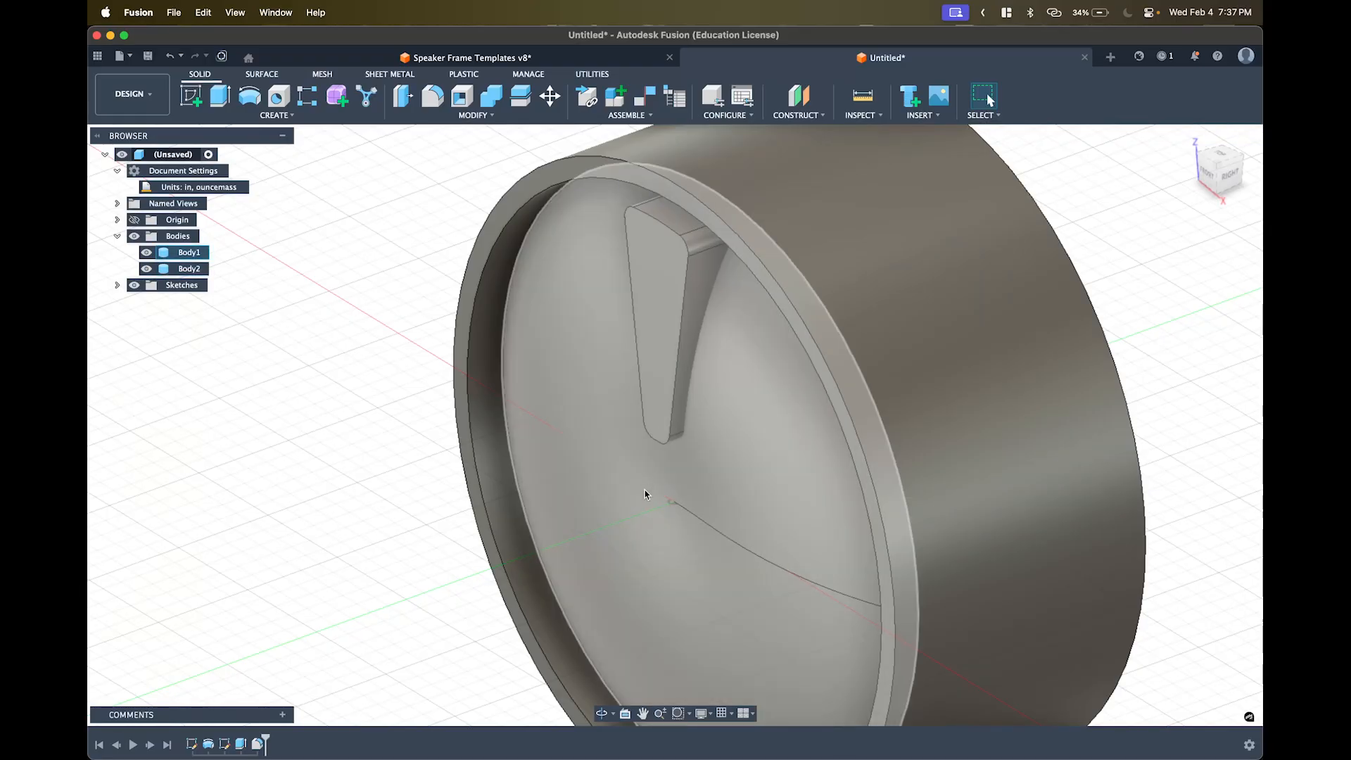
pyautogui.press('super+z')
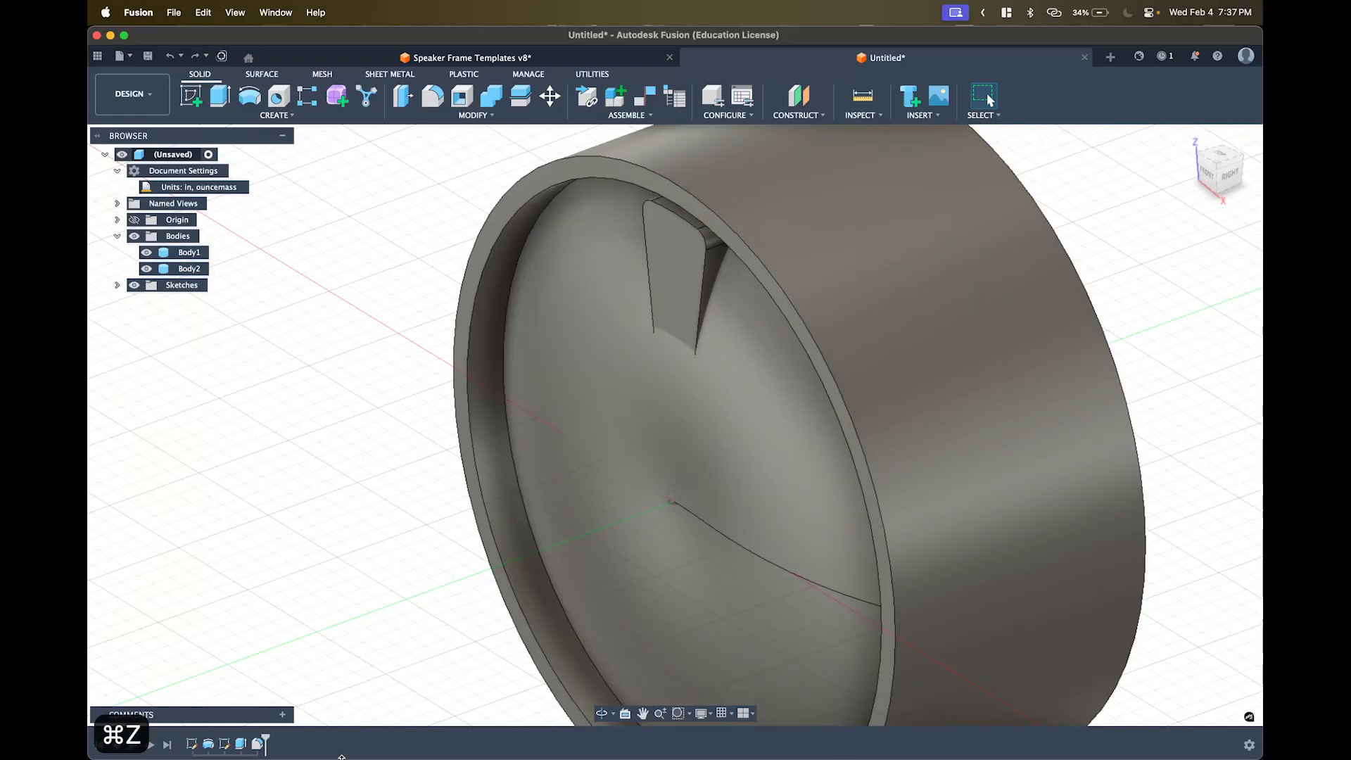
# - Re-edit Extrude1 and give its second side a 1.50 in distance
pyautogui.doubleClick(240, 744)
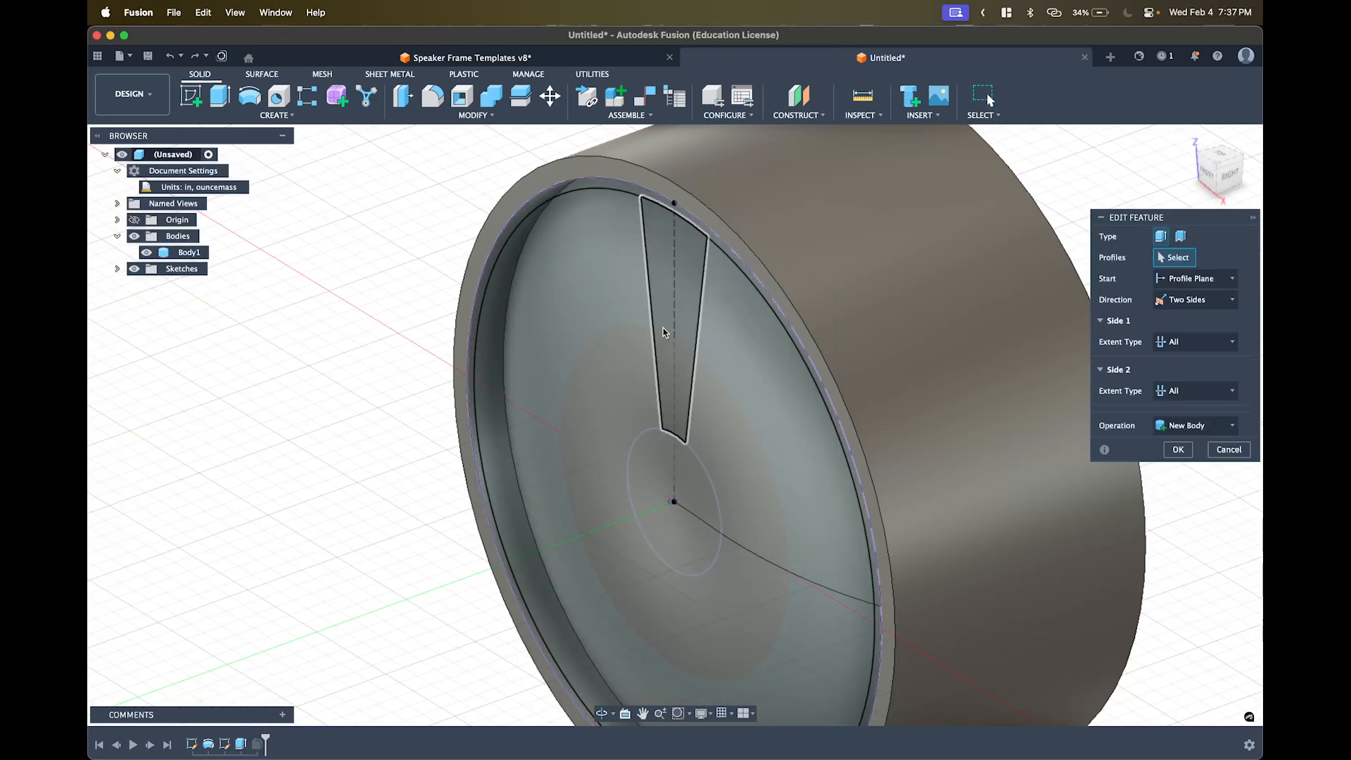
pyautogui.moveTo(662, 324); pyautogui.dragTo(608, 347)
pyautogui.moveTo(559, 424)
pyautogui.keyDown('shift'); pyautogui.mouseDown(button='middle')
pyautogui.moveTo(516, 422)
pyautogui.moveTo(506, 401)
pyautogui.moveTo(558, 445)
pyautogui.mouseUp(button='middle'); pyautogui.keyUp('shift')
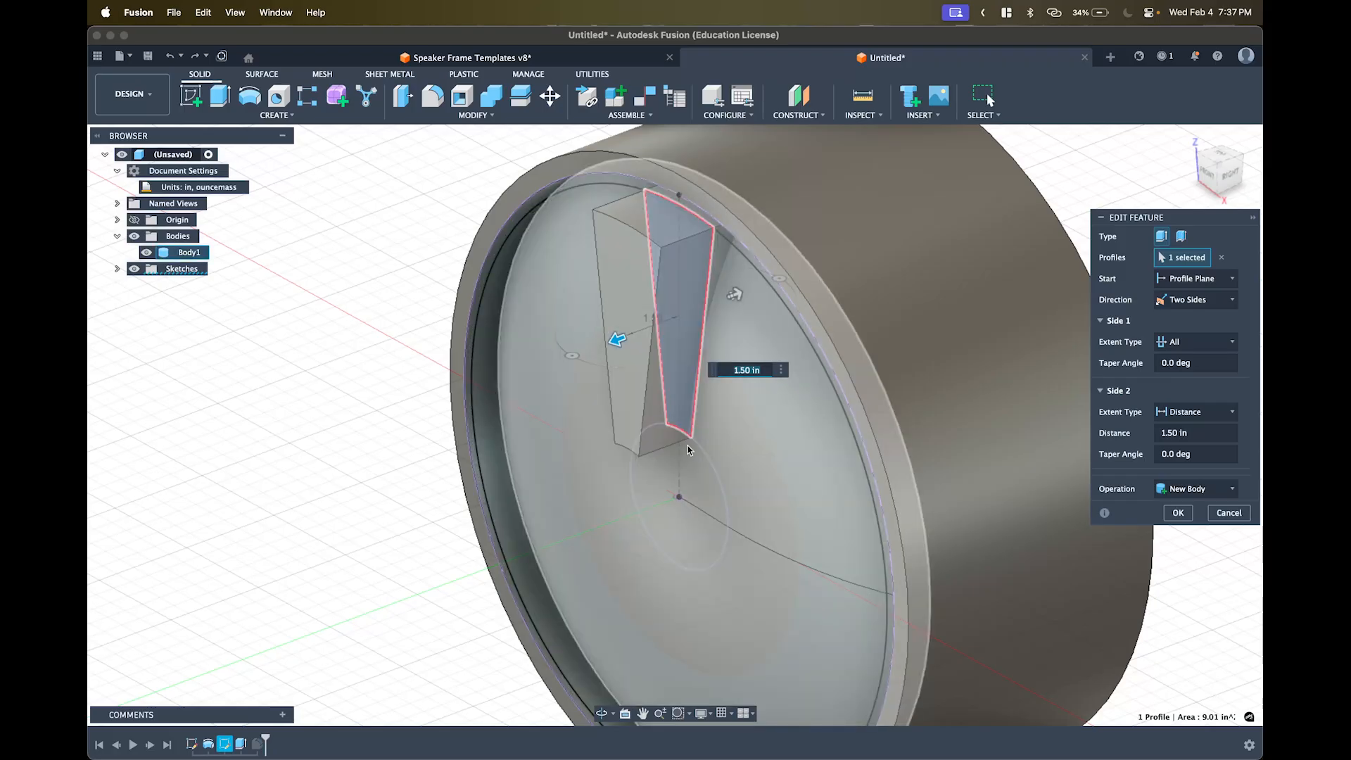
pyautogui.keyDown('shift'); pyautogui.moveTo(687, 440); pyautogui.dragTo(644, 429, button='middle'); pyautogui.keyUp('shift')
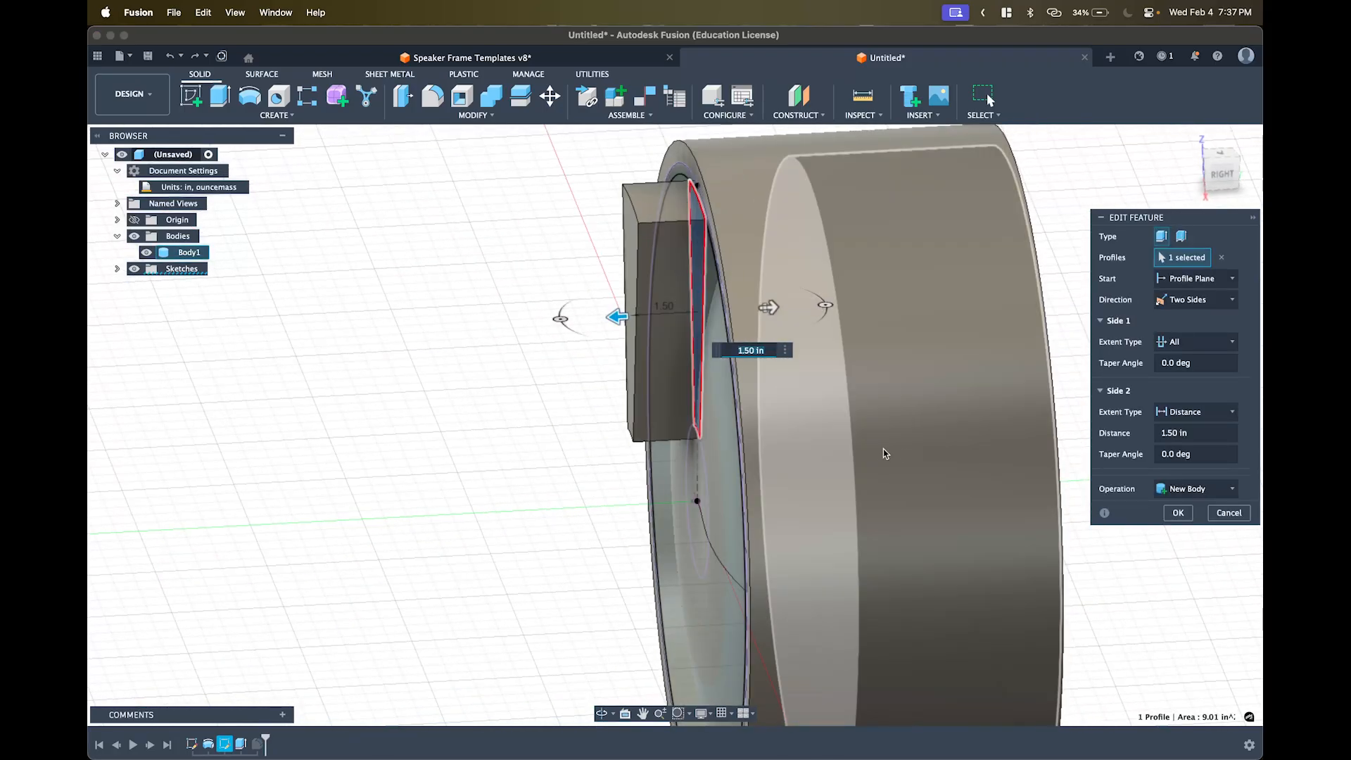
pyautogui.click(1177, 512)
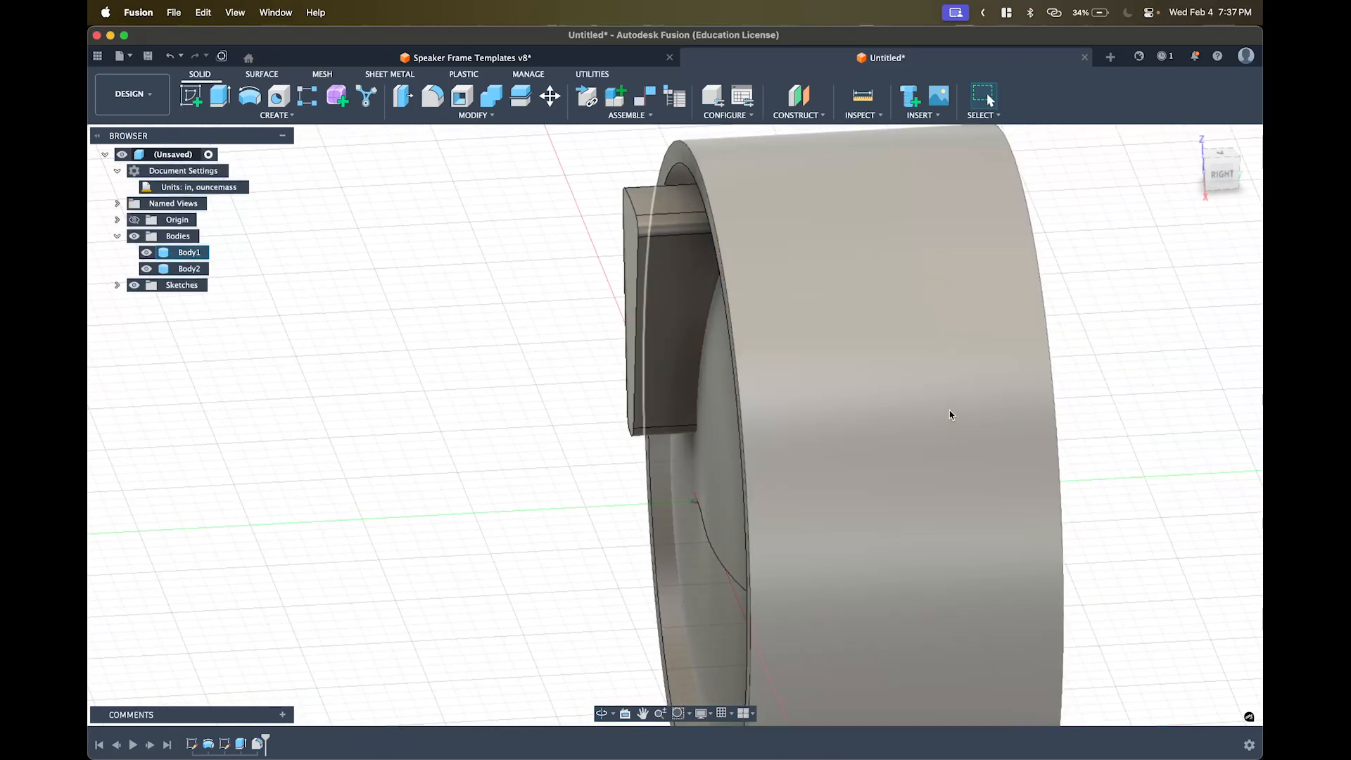
pyautogui.keyDown('shift'); pyautogui.moveTo(950, 413); pyautogui.dragTo(1027, 408, button='middle'); pyautogui.keyUp('shift')
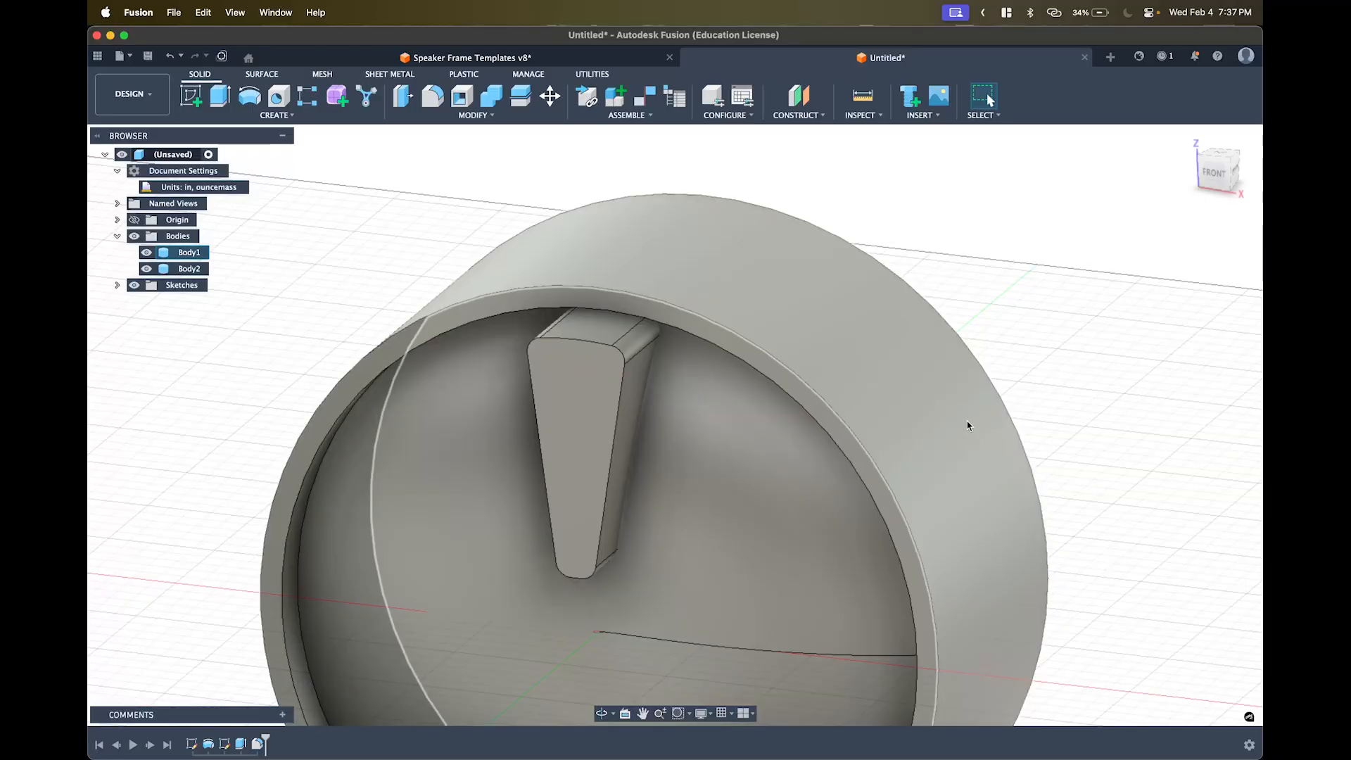
# - Frame the whole rim in view and bring up the Create menu's Pattern choices
pyautogui.moveTo(889, 416); pyautogui.dragTo(894, 316, button='middle')
pyautogui.scroll(-5, 696, 265)
pyautogui.moveTo(743, 291); pyautogui.dragTo(799, 325, button='middle')
pyautogui.keyDown('shift'); pyautogui.moveTo(798, 325); pyautogui.dragTo(753, 278, button='middle'); pyautogui.keyUp('shift')
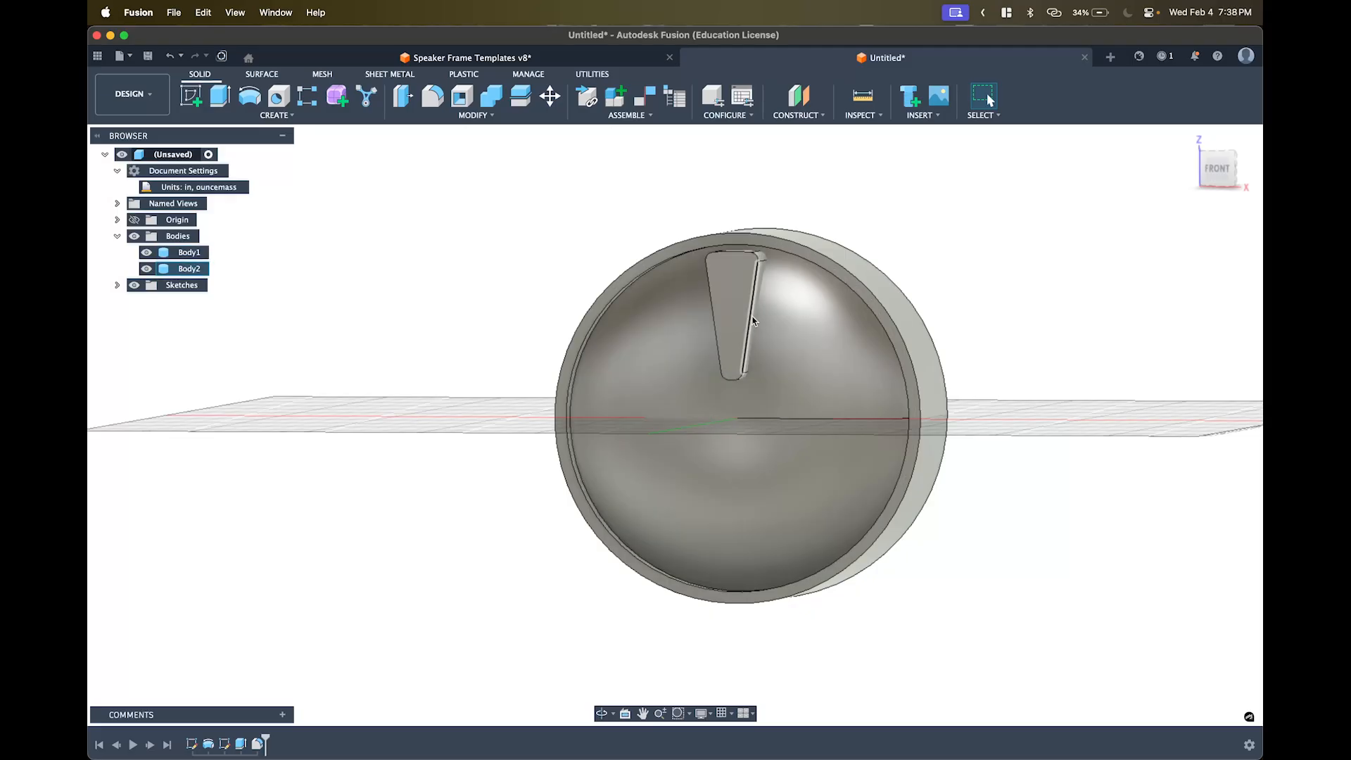
pyautogui.keyDown('shift'); pyautogui.moveTo(753, 302); pyautogui.dragTo(738, 335); pyautogui.keyUp('shift')
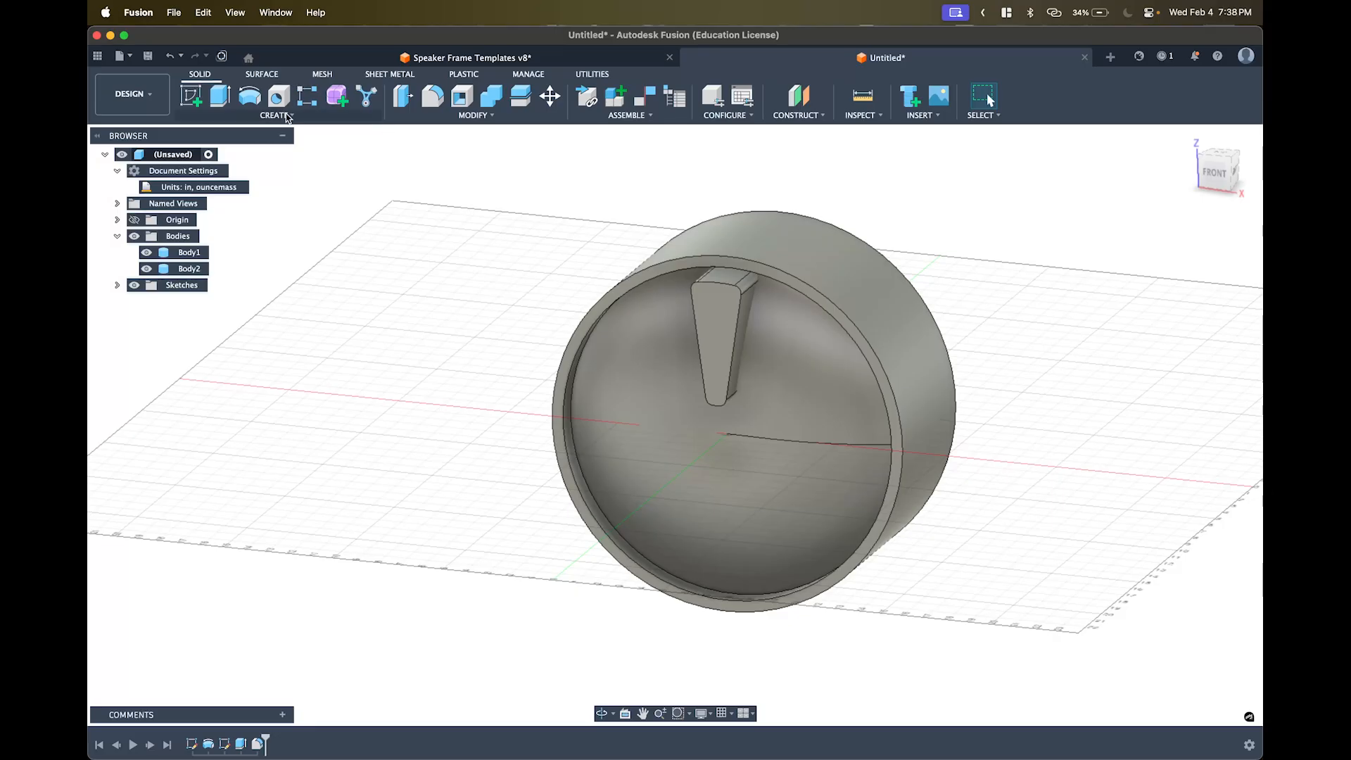
pyautogui.click(286, 115)
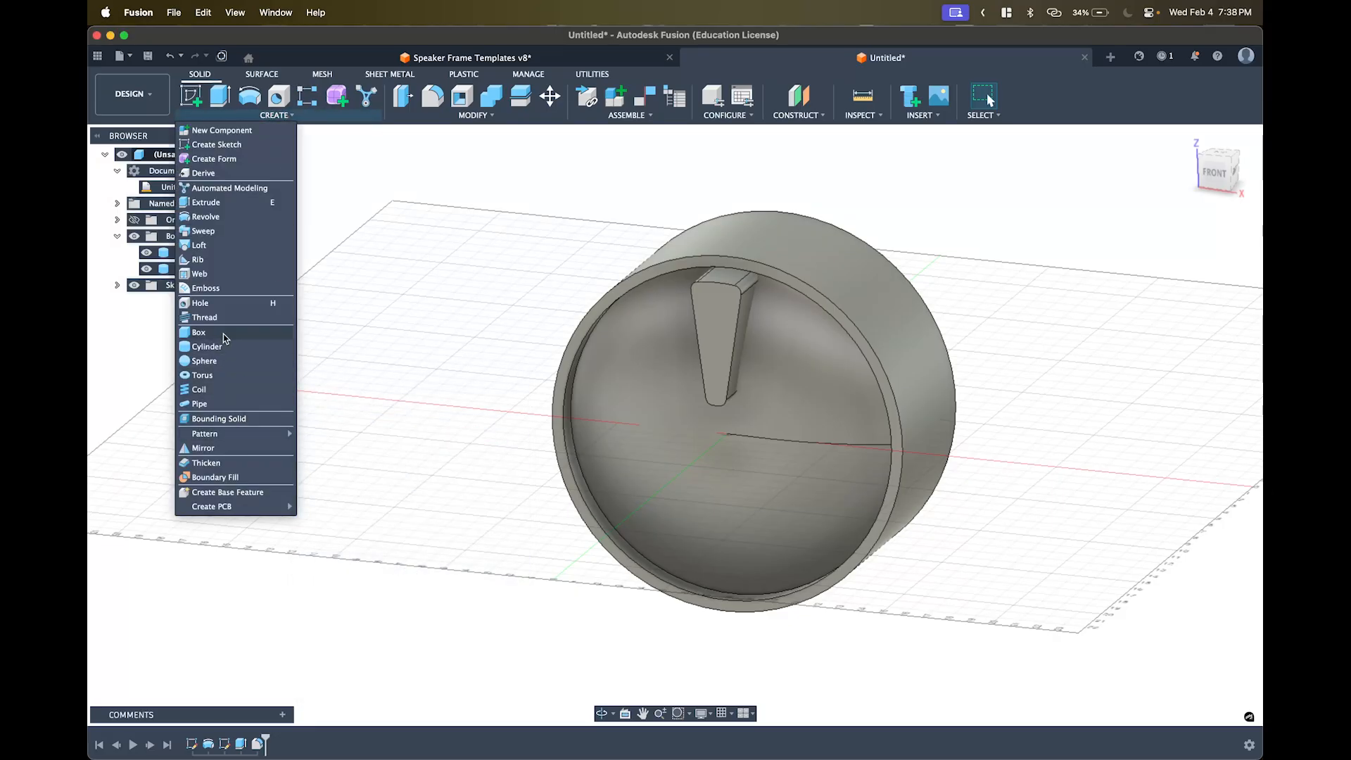
pyautogui.moveTo(241, 440)
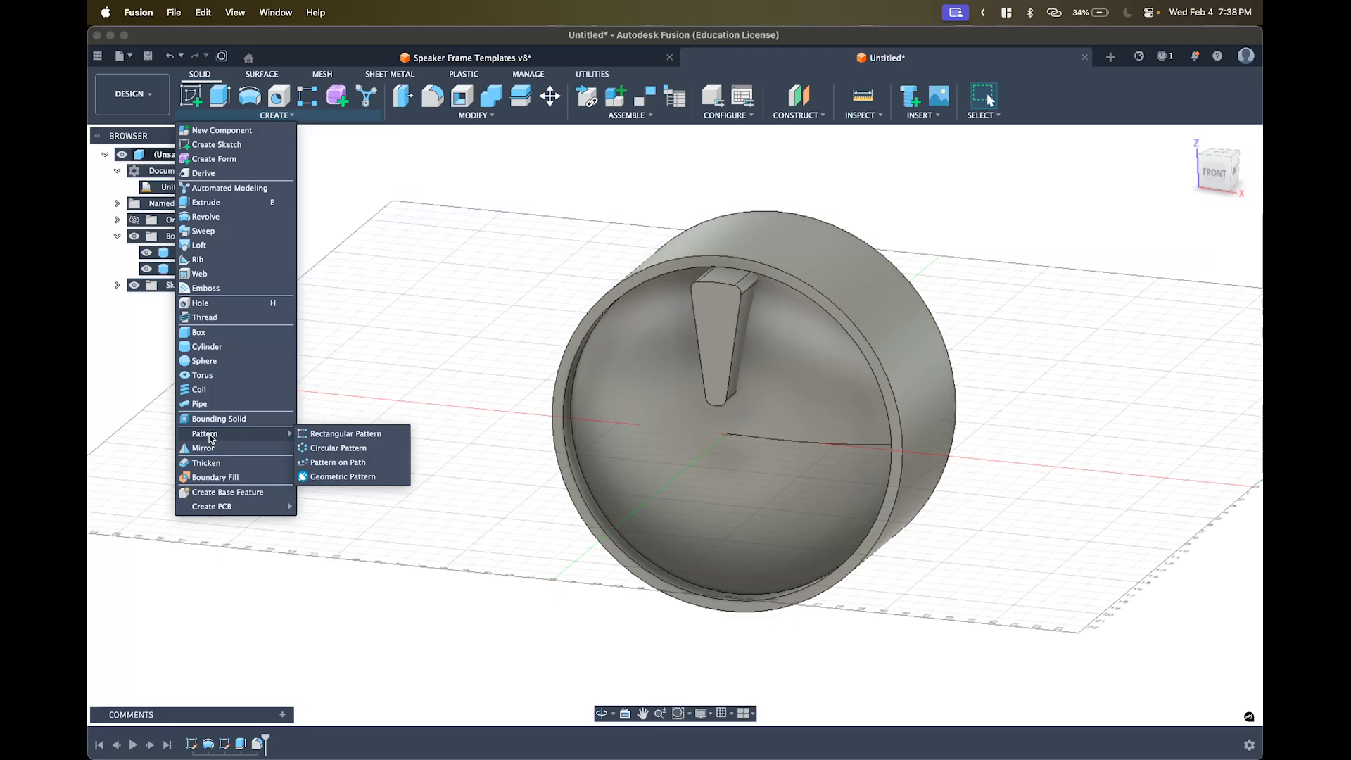
# - Start a Circular Pattern of the fin body around the rim's central axis
pyautogui.click(338, 448)
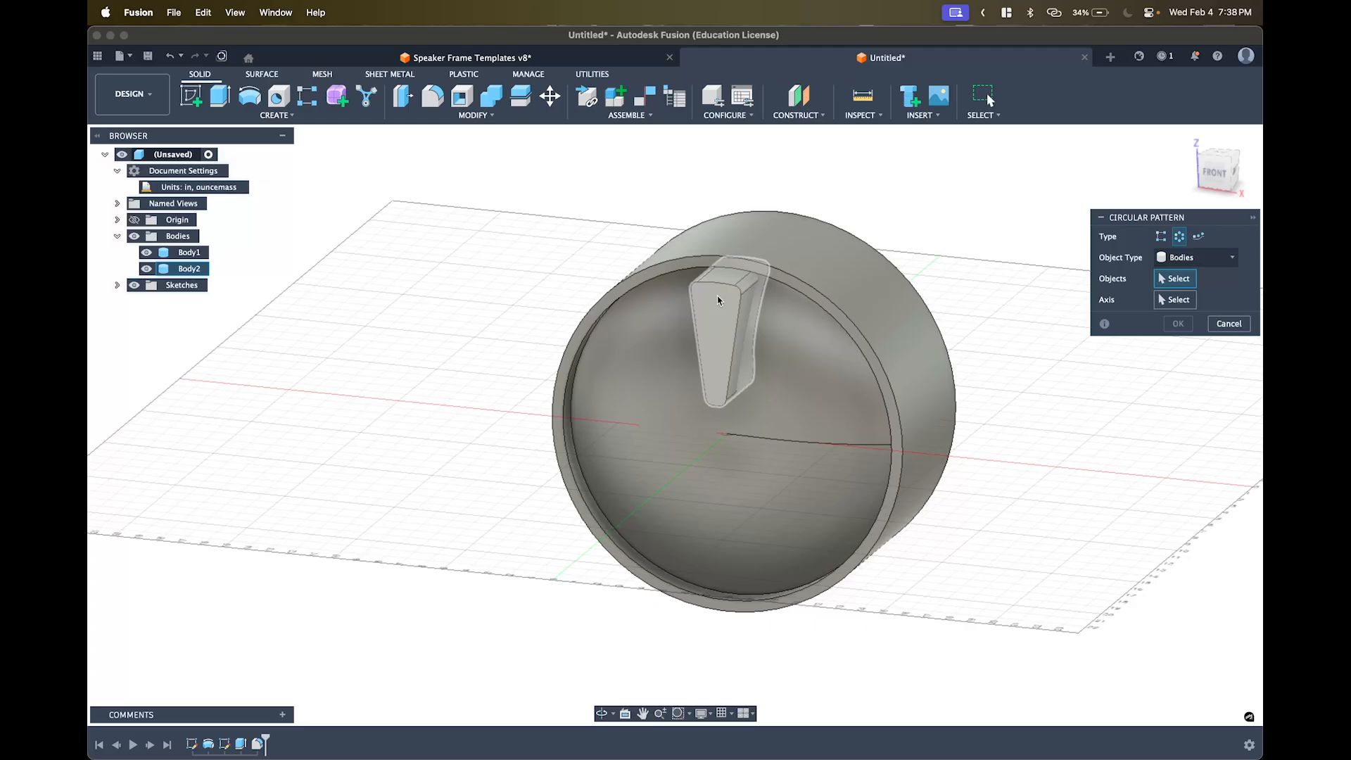
pyautogui.click(719, 299)
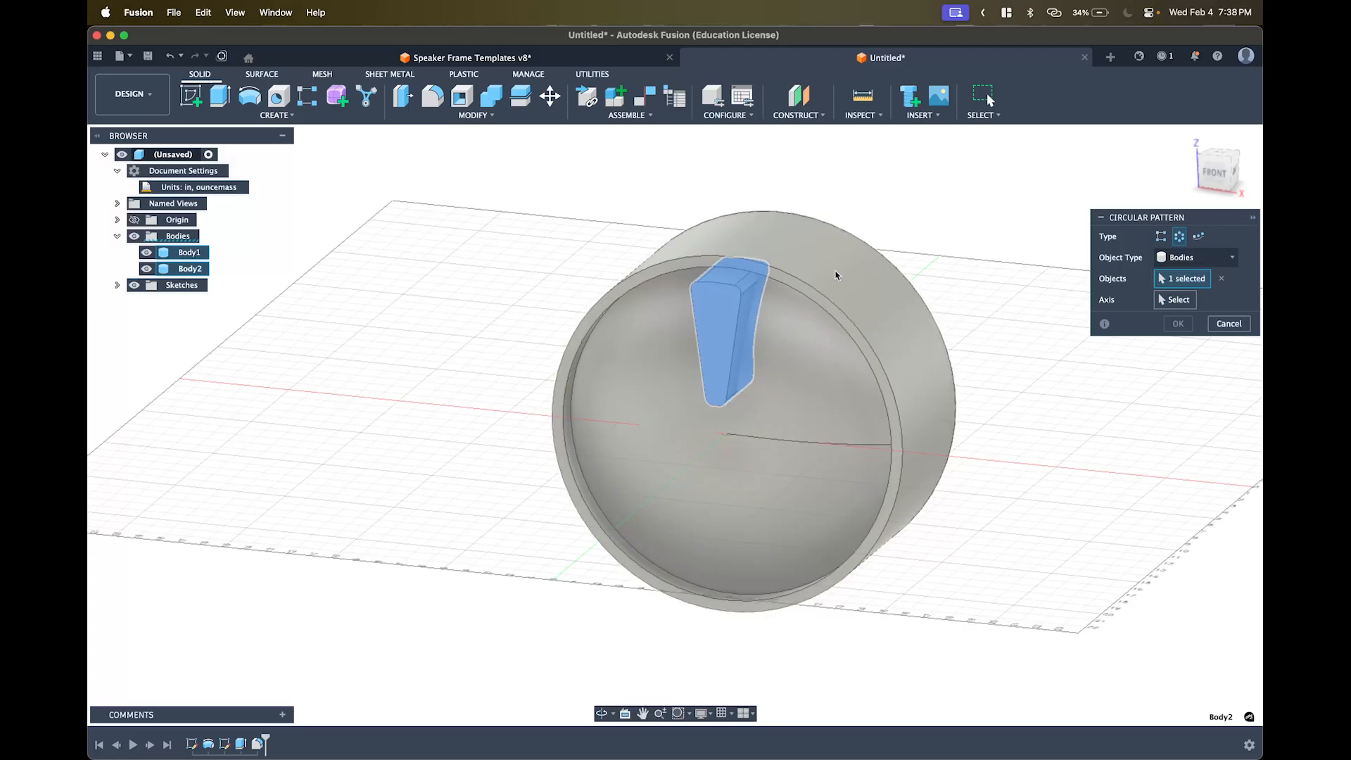
pyautogui.keyDown('shift'); pyautogui.moveTo(835, 275); pyautogui.dragTo(675, 278, button='middle'); pyautogui.keyUp('shift')
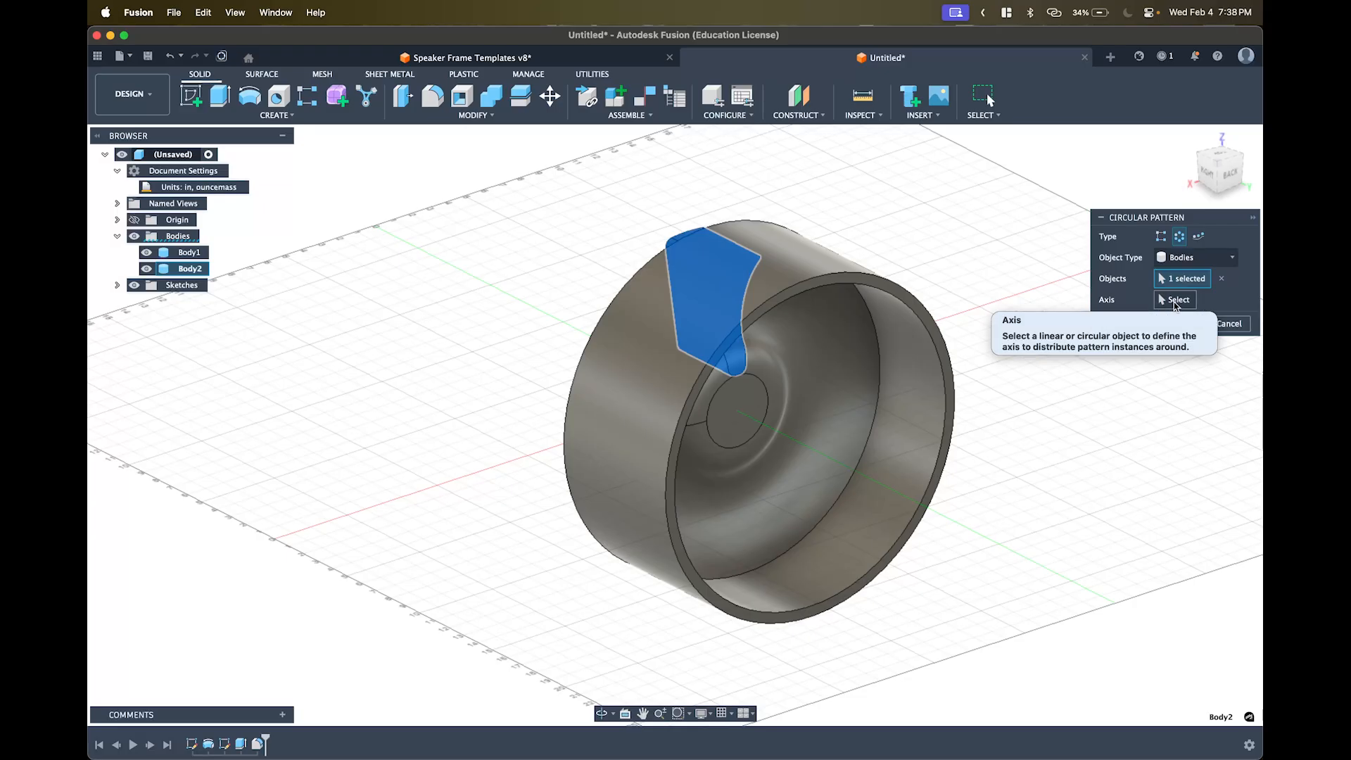
pyautogui.click(1175, 301)
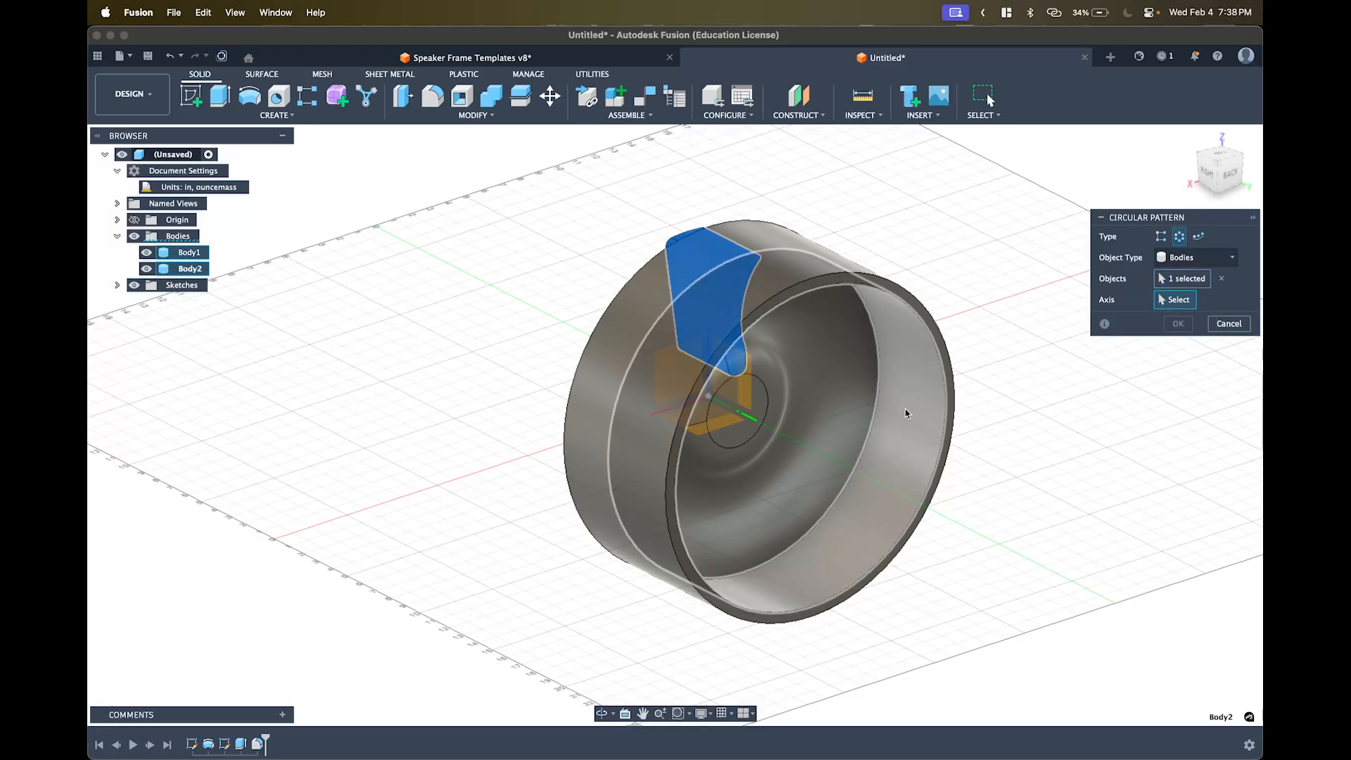
pyautogui.click(753, 422)
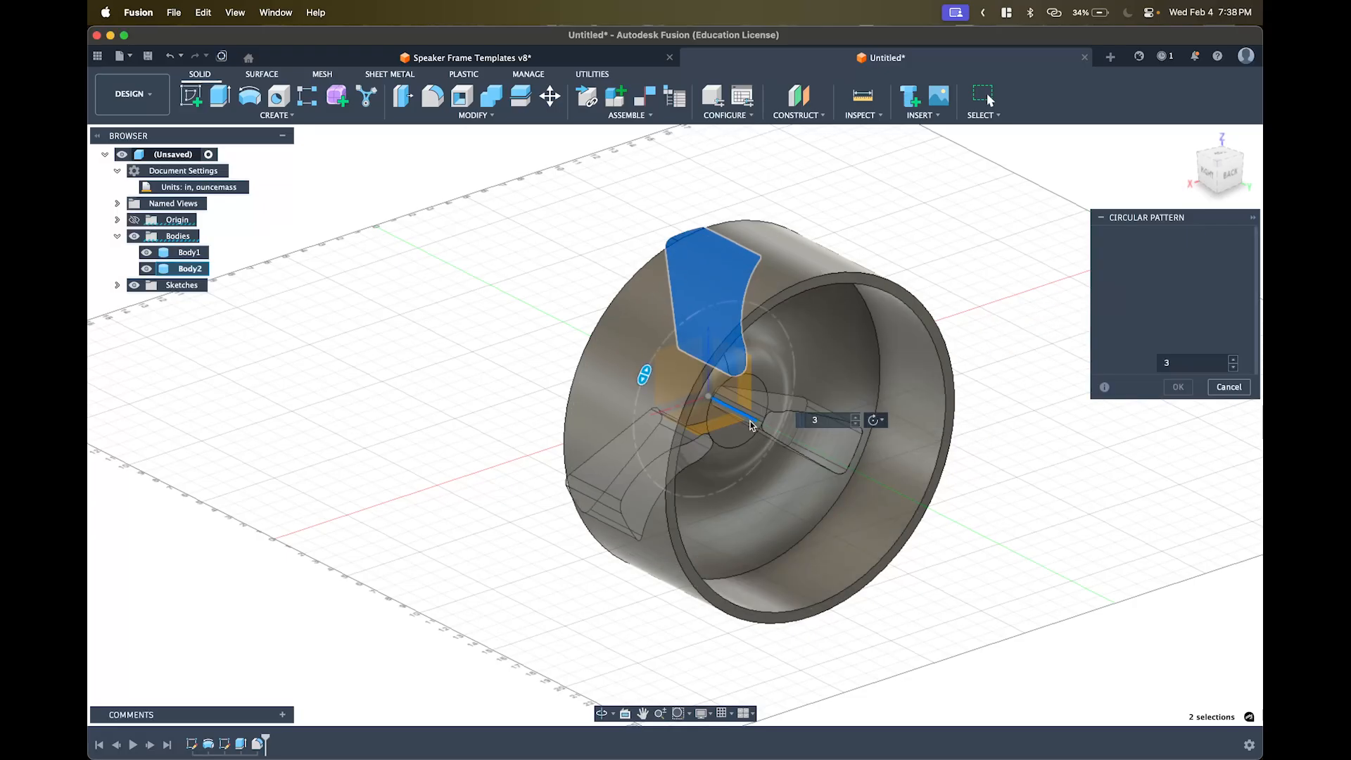
pyautogui.keyDown('shift'); pyautogui.moveTo(653, 375); pyautogui.dragTo(835, 331, button='middle'); pyautogui.keyUp('shift')
# - Step the pattern quantity up to 12, then back down to 10
pyautogui.click(855, 416)
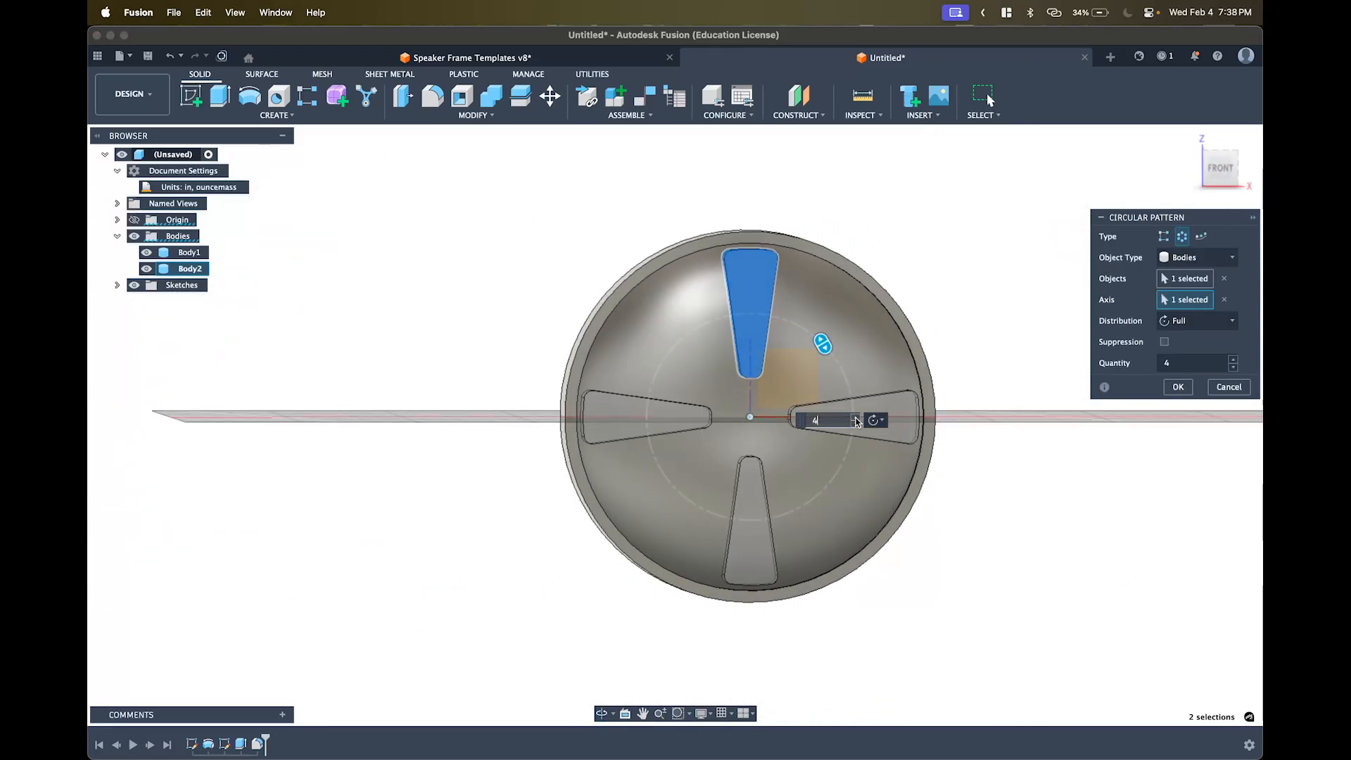
pyautogui.click(855, 416)
pyautogui.click(855, 416)
pyautogui.click(855, 416)
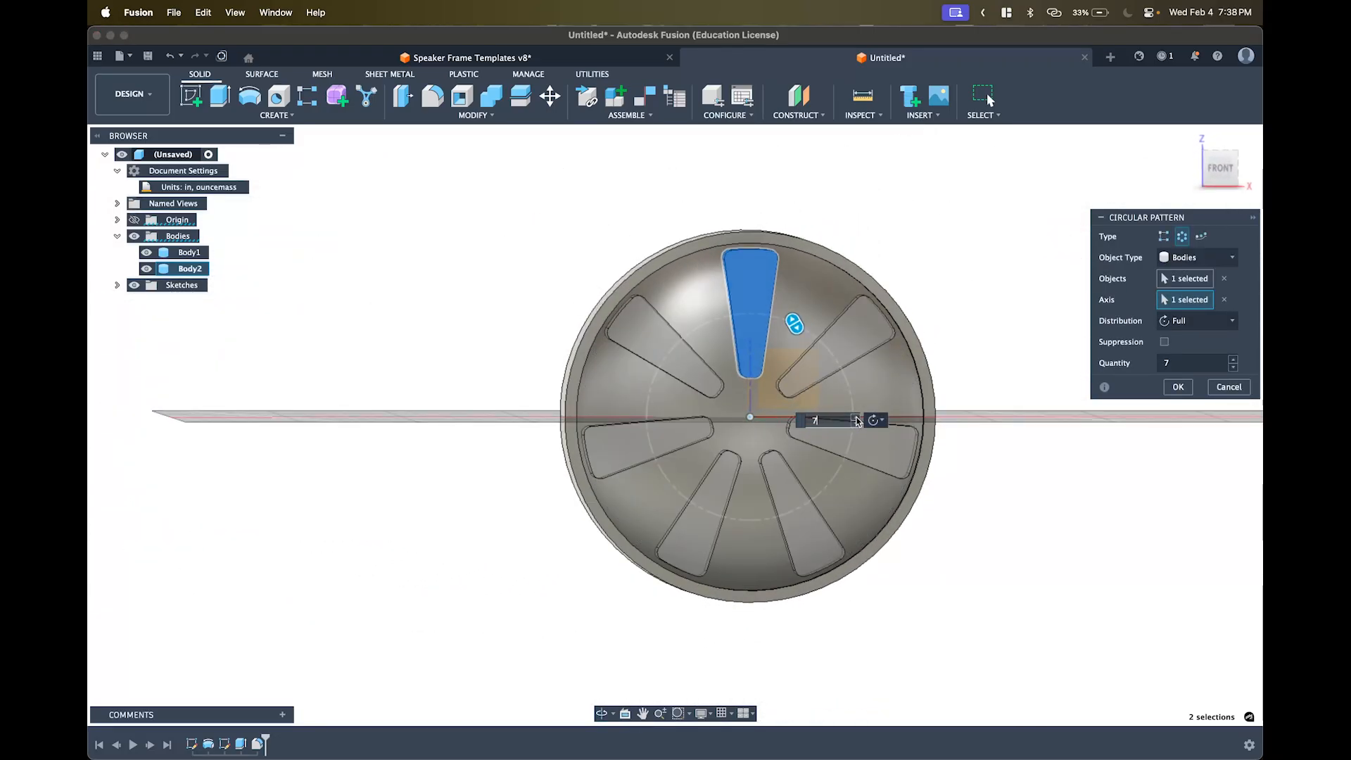
pyautogui.click(855, 417)
pyautogui.click(855, 417)
pyautogui.click(855, 417)
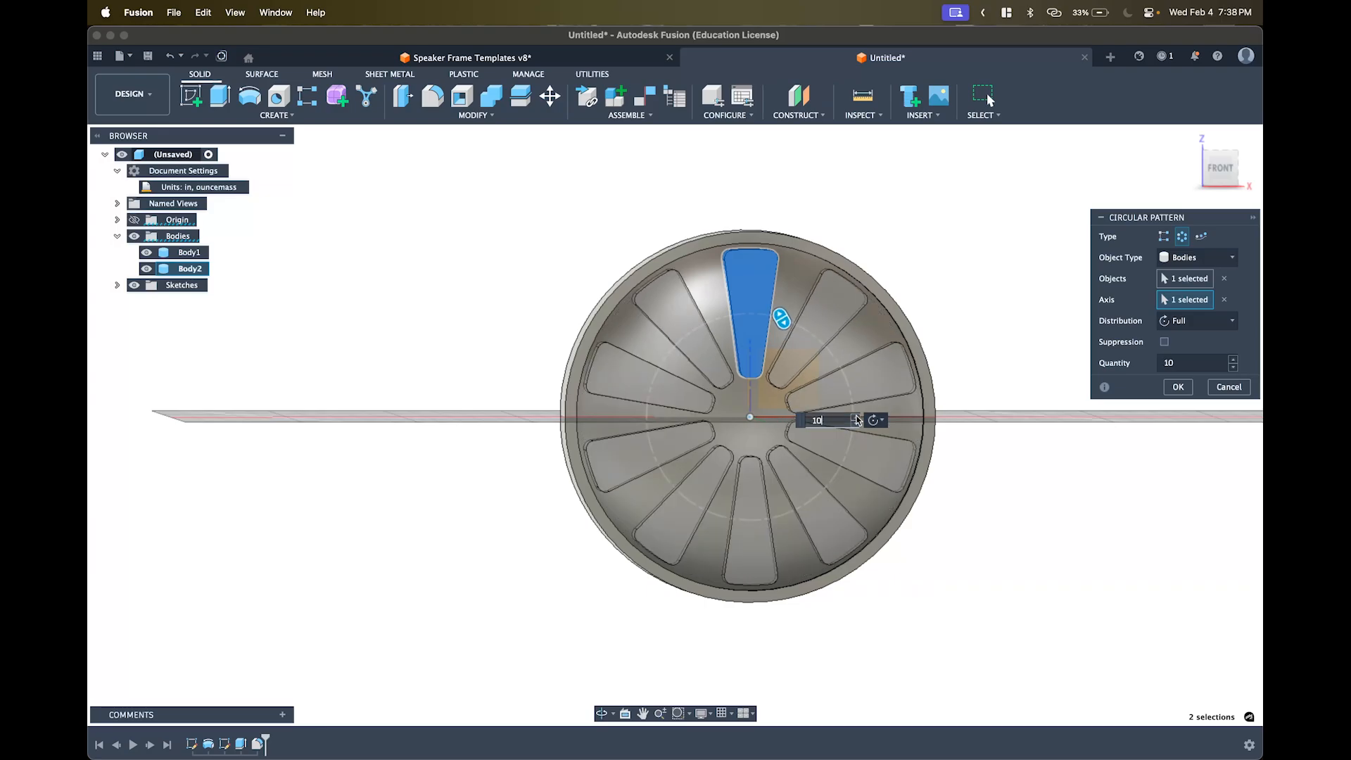
pyautogui.click(855, 417)
pyautogui.click(855, 416)
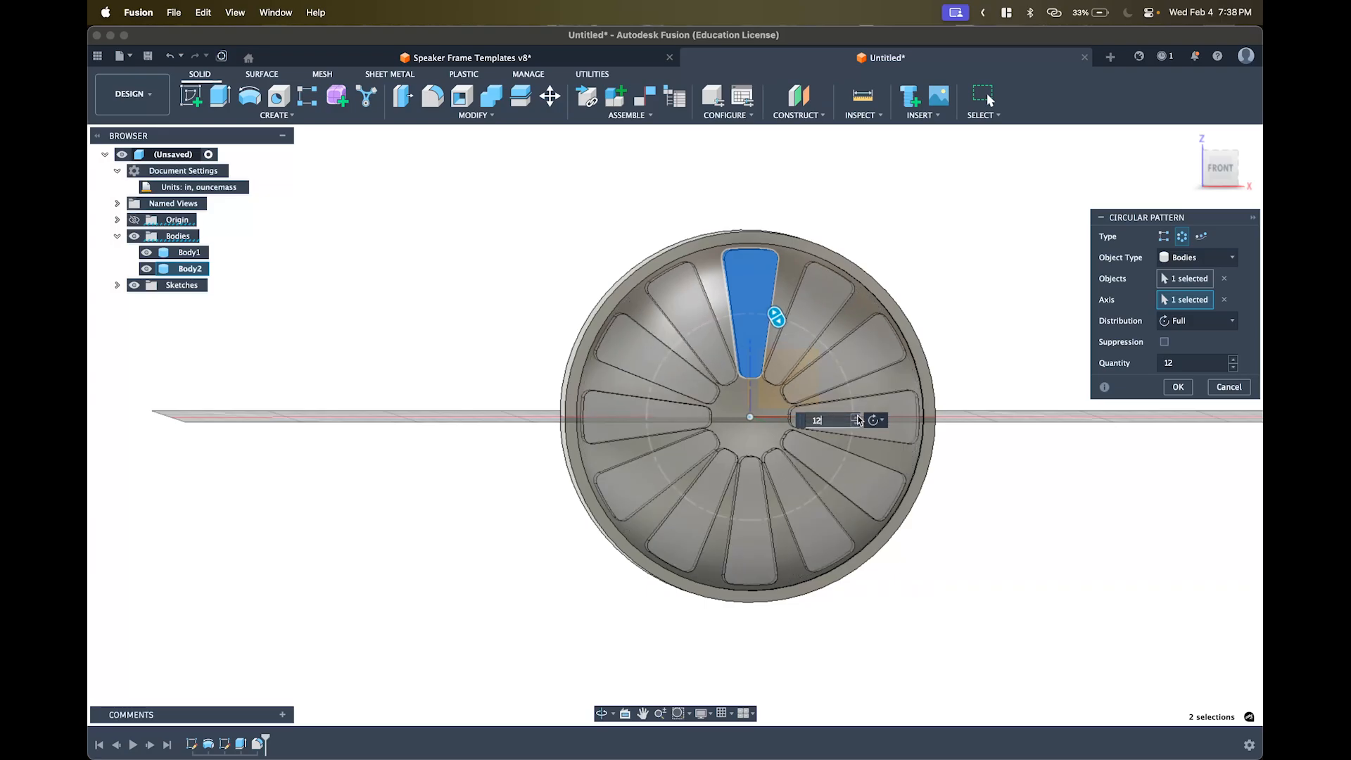
pyautogui.scroll(5, 732, 398)
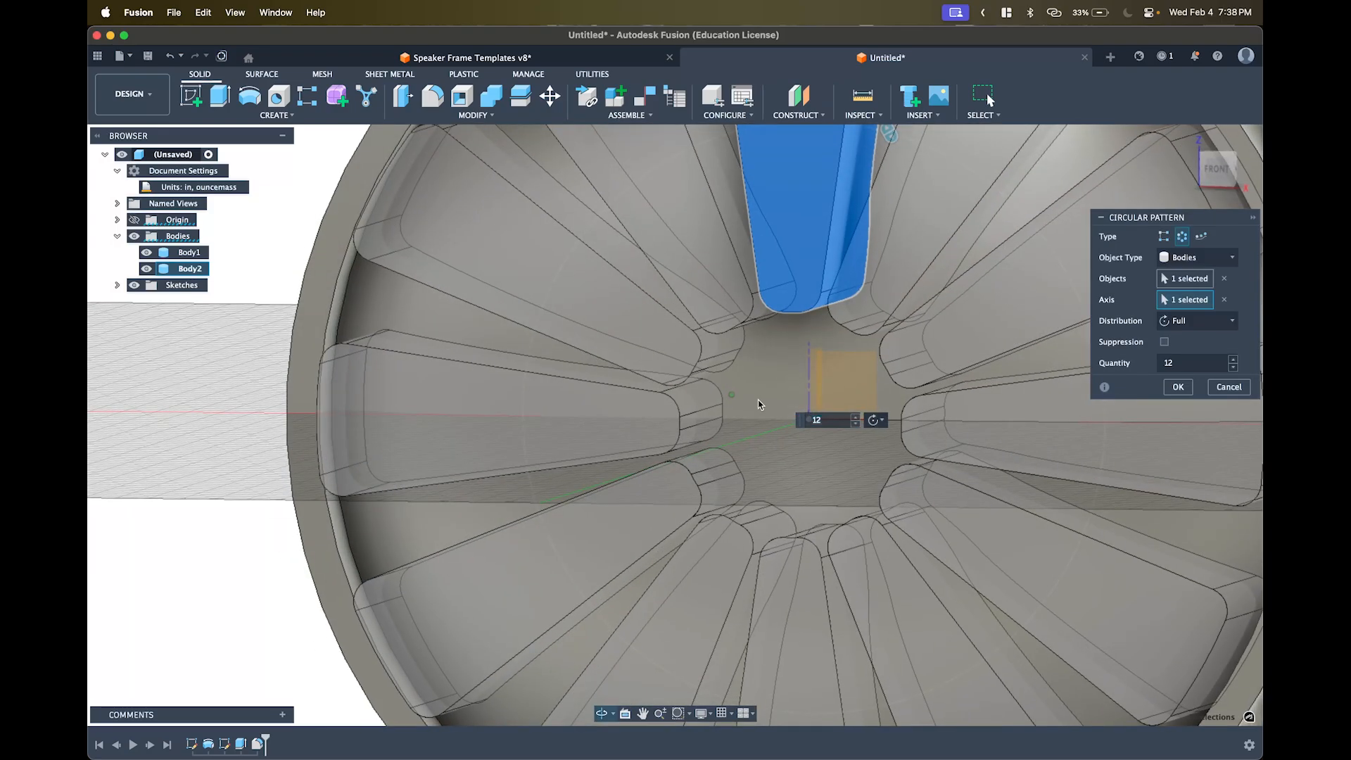
pyautogui.click(856, 424)
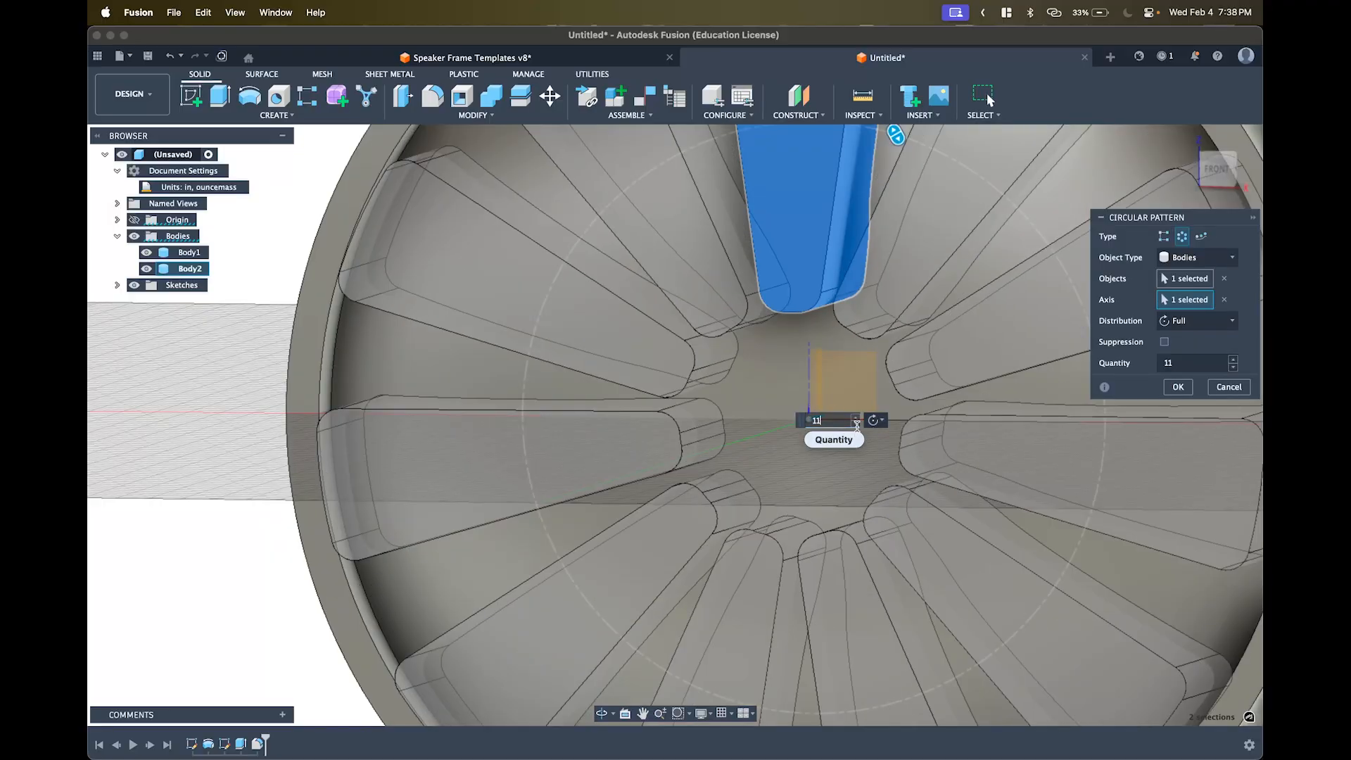
pyautogui.click(855, 424)
# - Check the ten-spoke preview from the front and confirm the pattern
pyautogui.scroll(2, 754, 422)
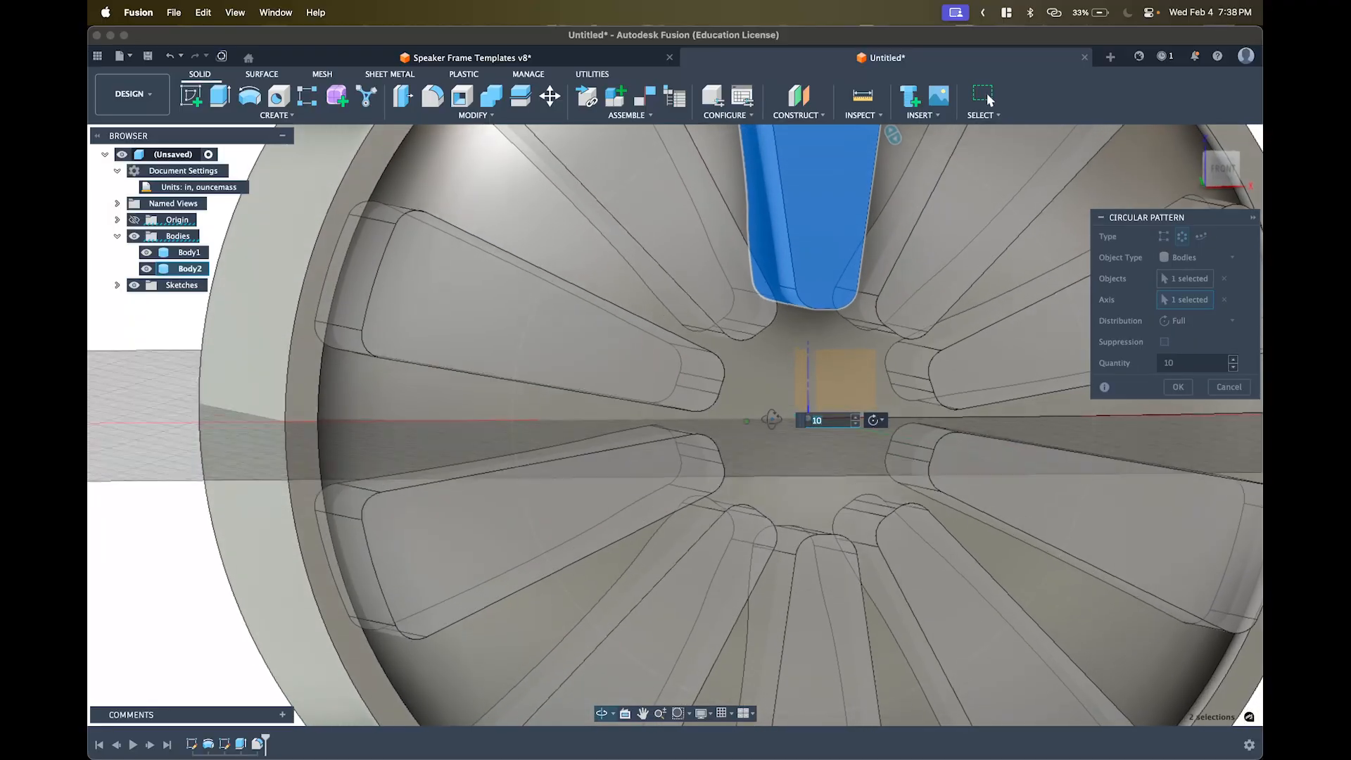
pyautogui.scroll(-5, 757, 422)
pyautogui.keyDown('shift'); pyautogui.moveTo(757, 412); pyautogui.dragTo(708, 436, button='middle'); pyautogui.keyUp('shift')
pyautogui.scroll(3, 708, 436)
pyautogui.keyDown('shift'); pyautogui.moveTo(663, 447); pyautogui.dragTo(650, 441, button='middle'); pyautogui.keyUp('shift')
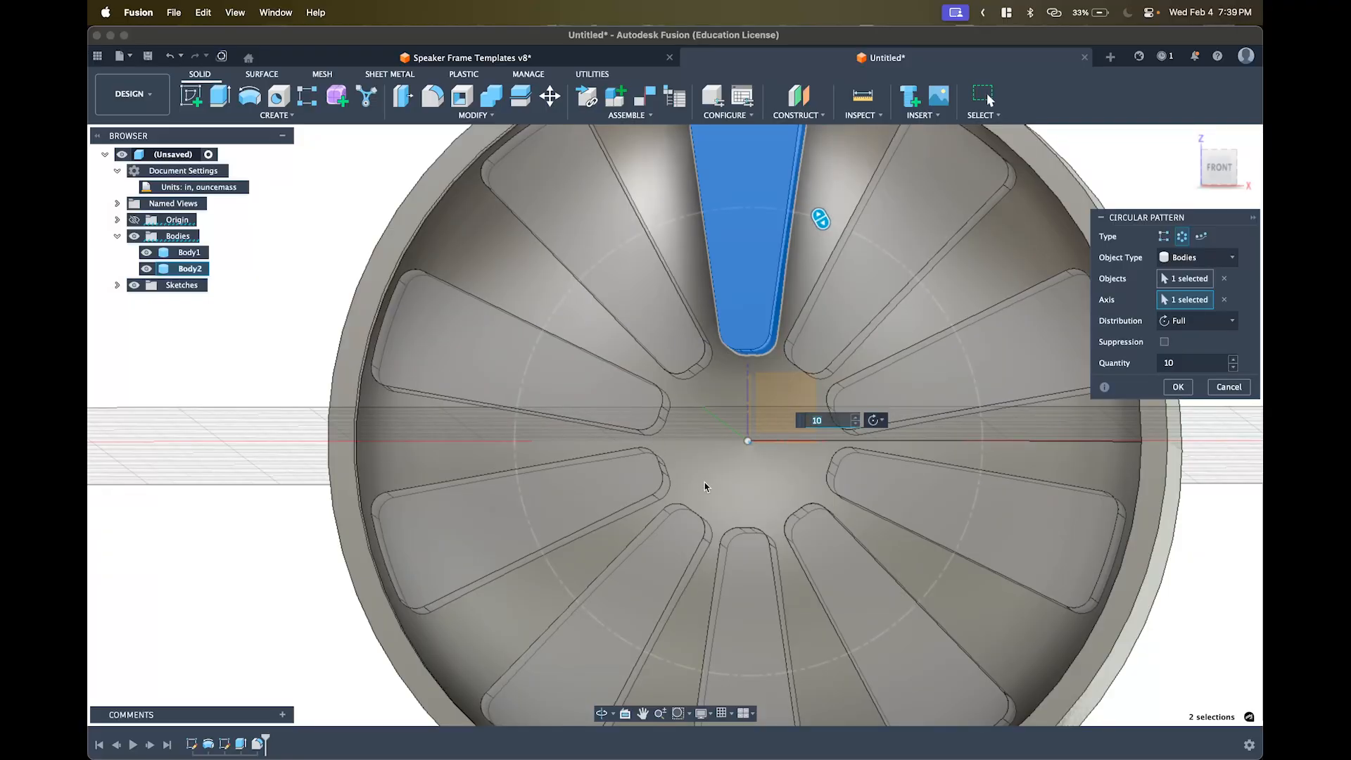
pyautogui.scroll(-5, 791, 458)
pyautogui.scroll(1, 799, 464)
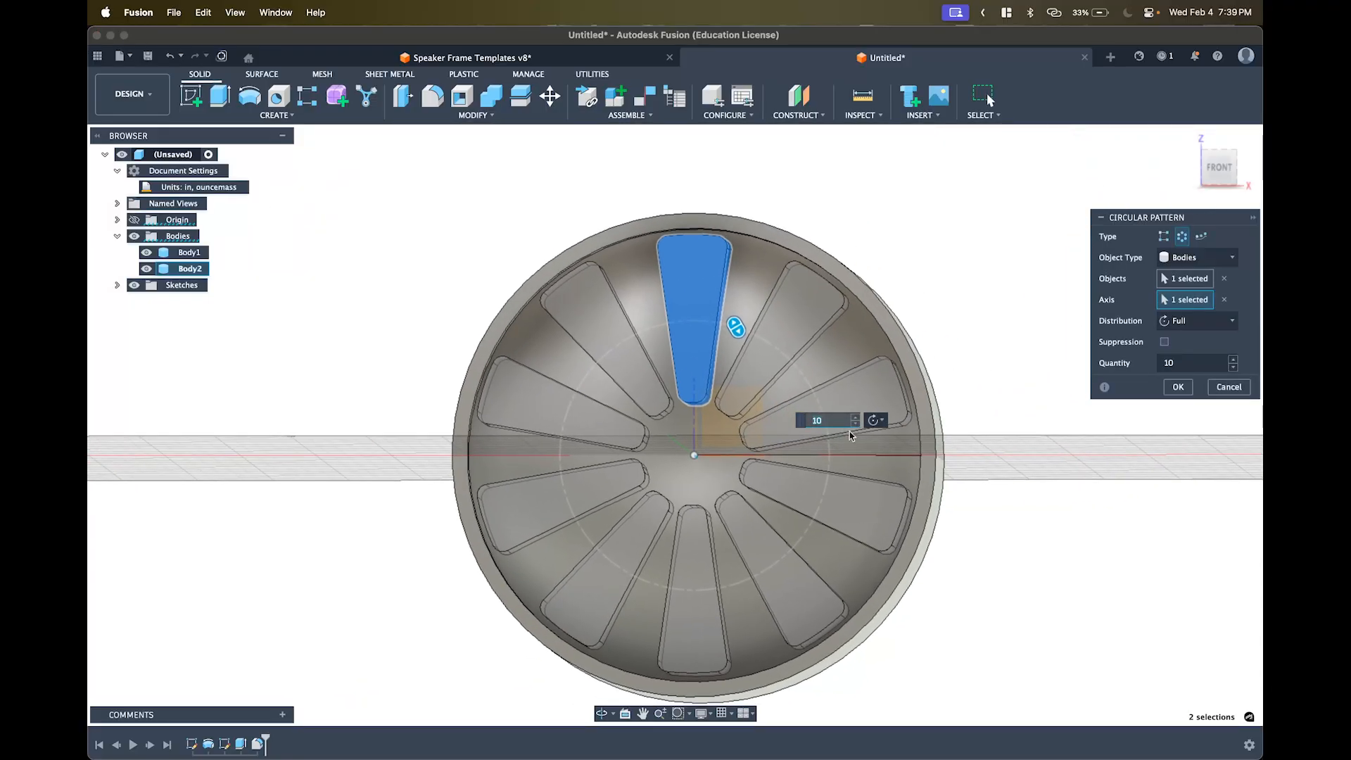
pyautogui.scroll(1, 935, 447)
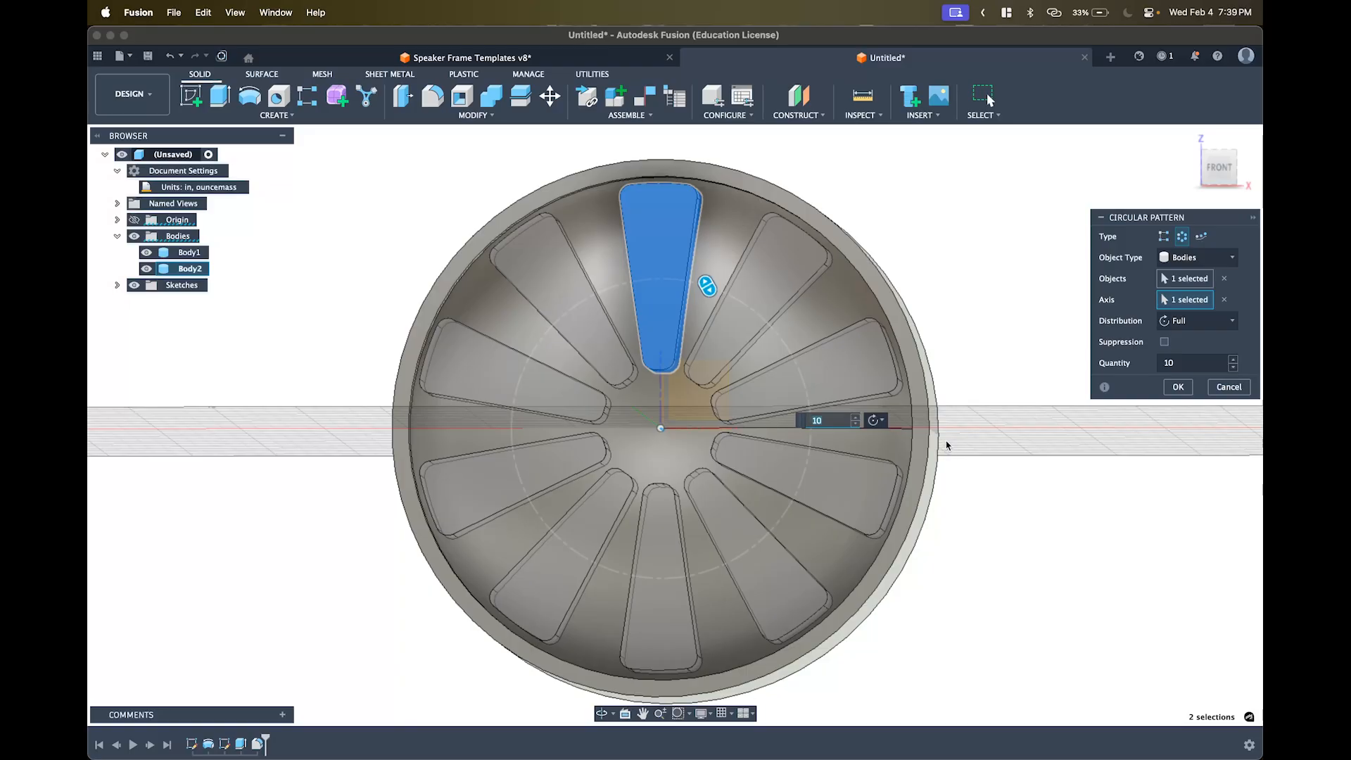
pyautogui.click(1177, 386)
pyautogui.keyDown('shift'); pyautogui.moveTo(1078, 407); pyautogui.dragTo(904, 346, button='middle'); pyautogui.keyUp('shift')
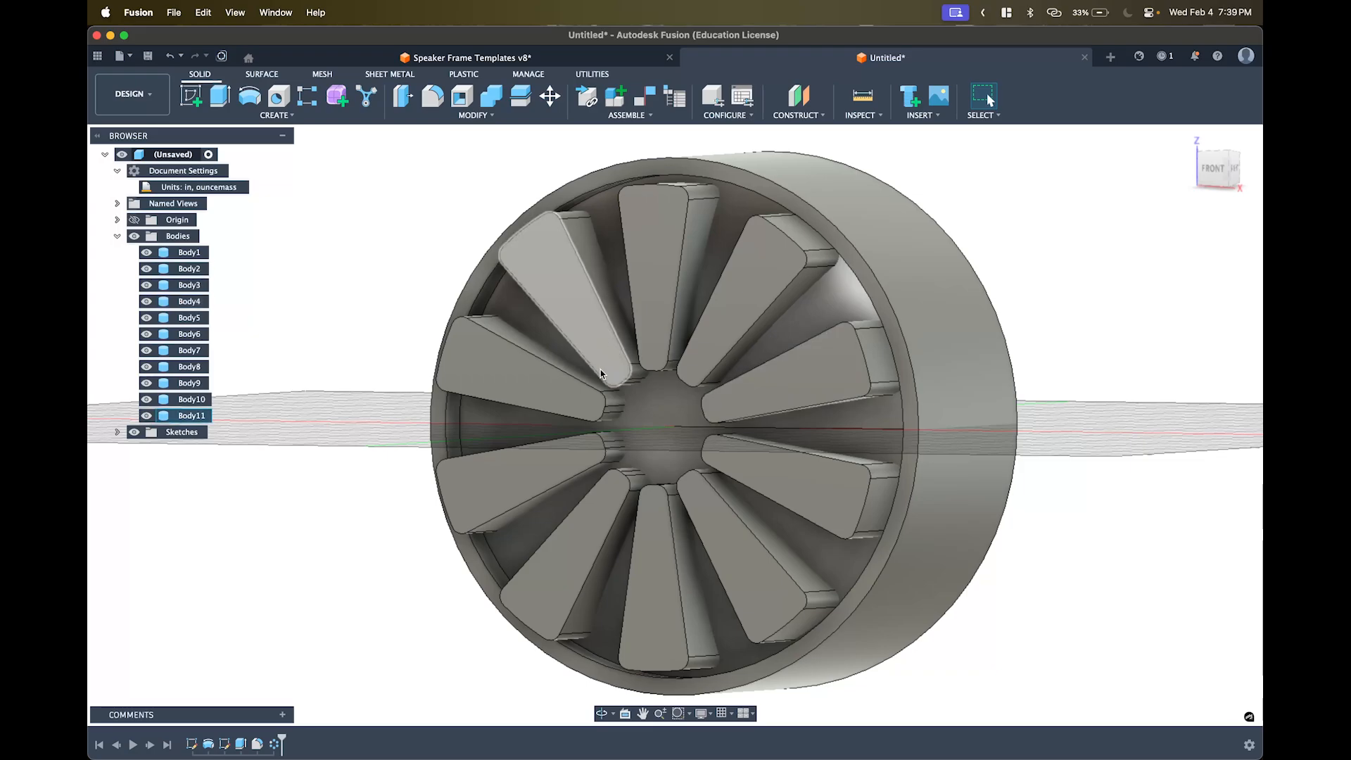
# - Start a Combine with the rim Body1 as target and the first four spoke bodies as tools
pyautogui.click(494, 102)
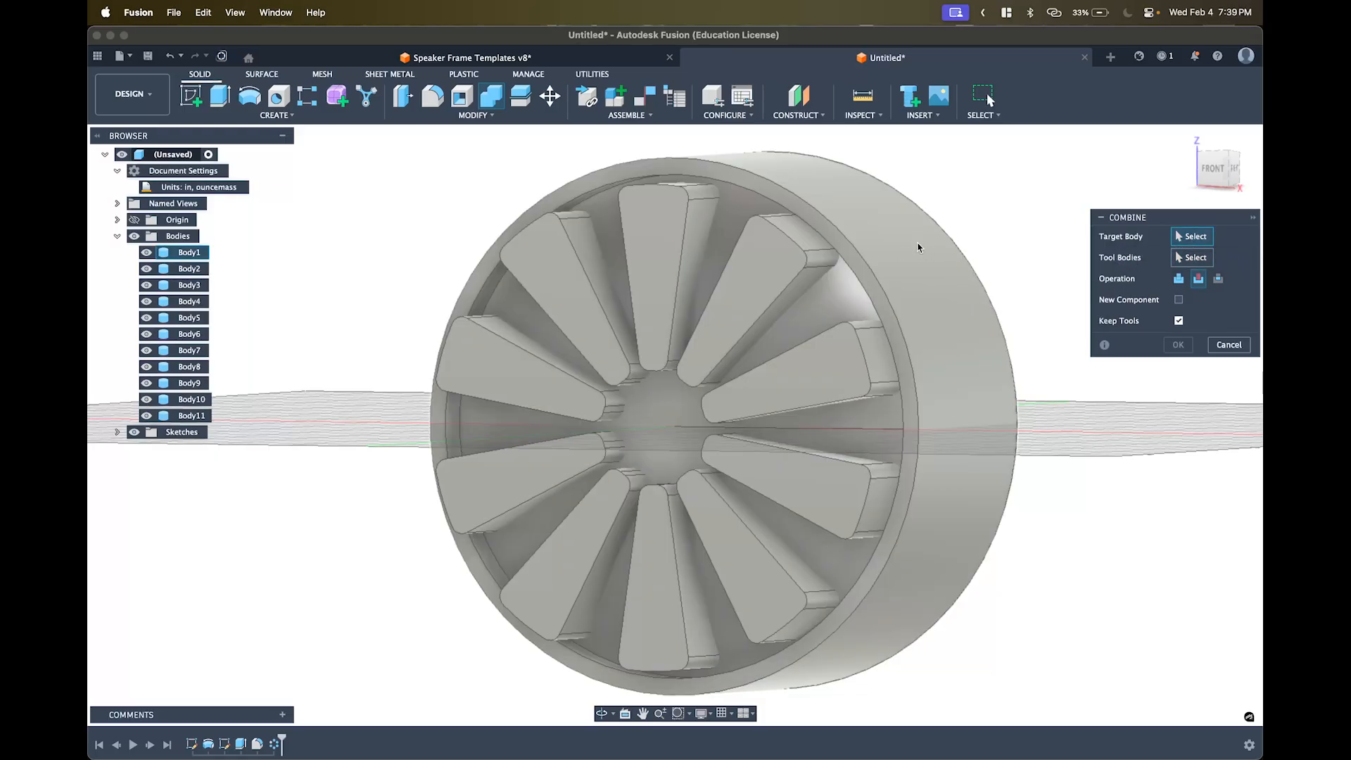
pyautogui.click(935, 264)
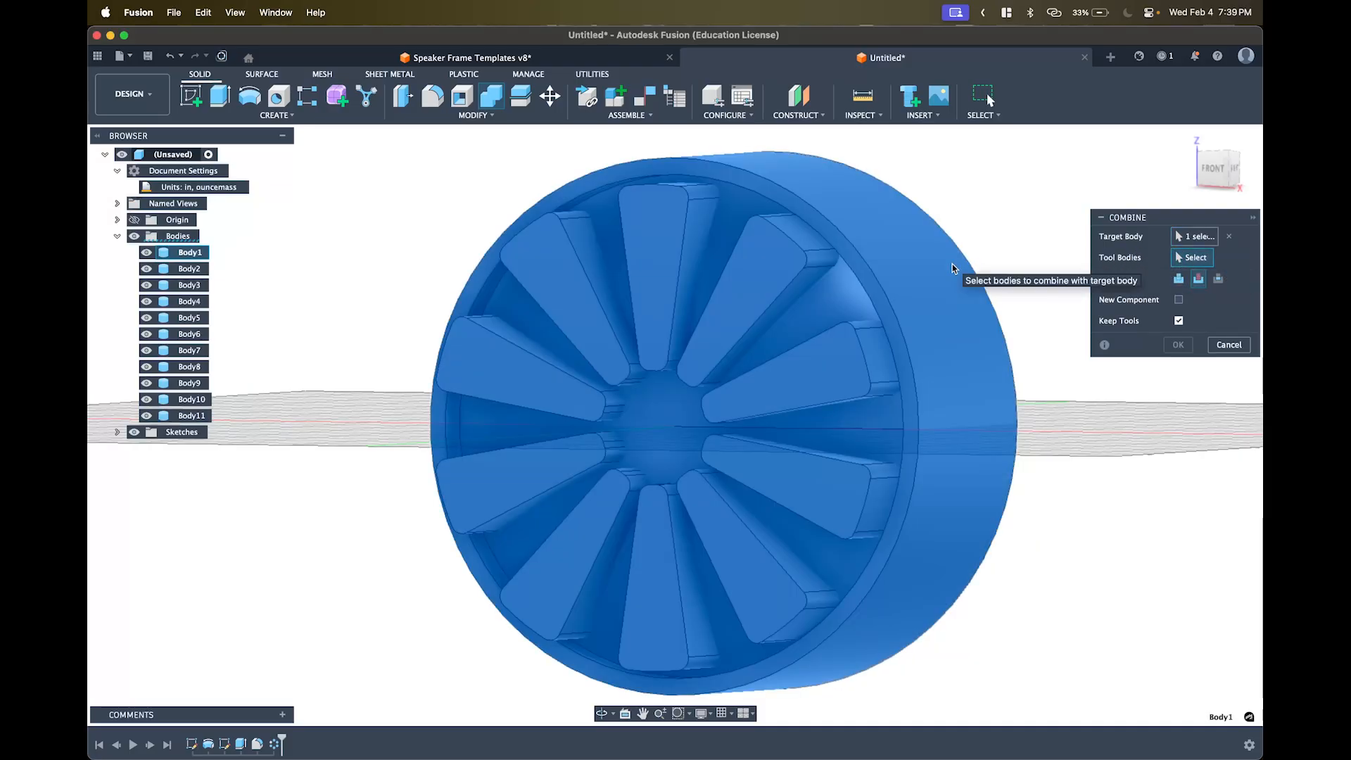
pyautogui.click(746, 303)
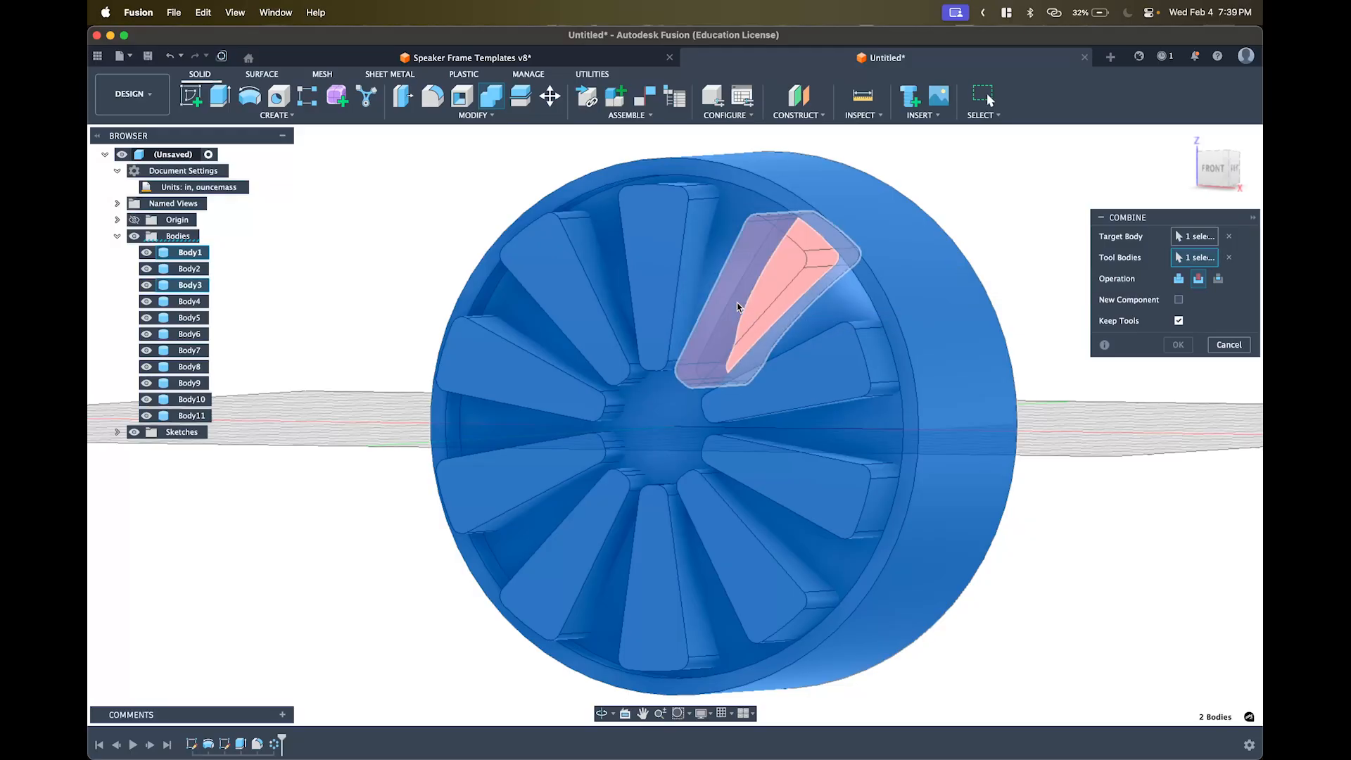
pyautogui.click(698, 280)
pyautogui.click(580, 275)
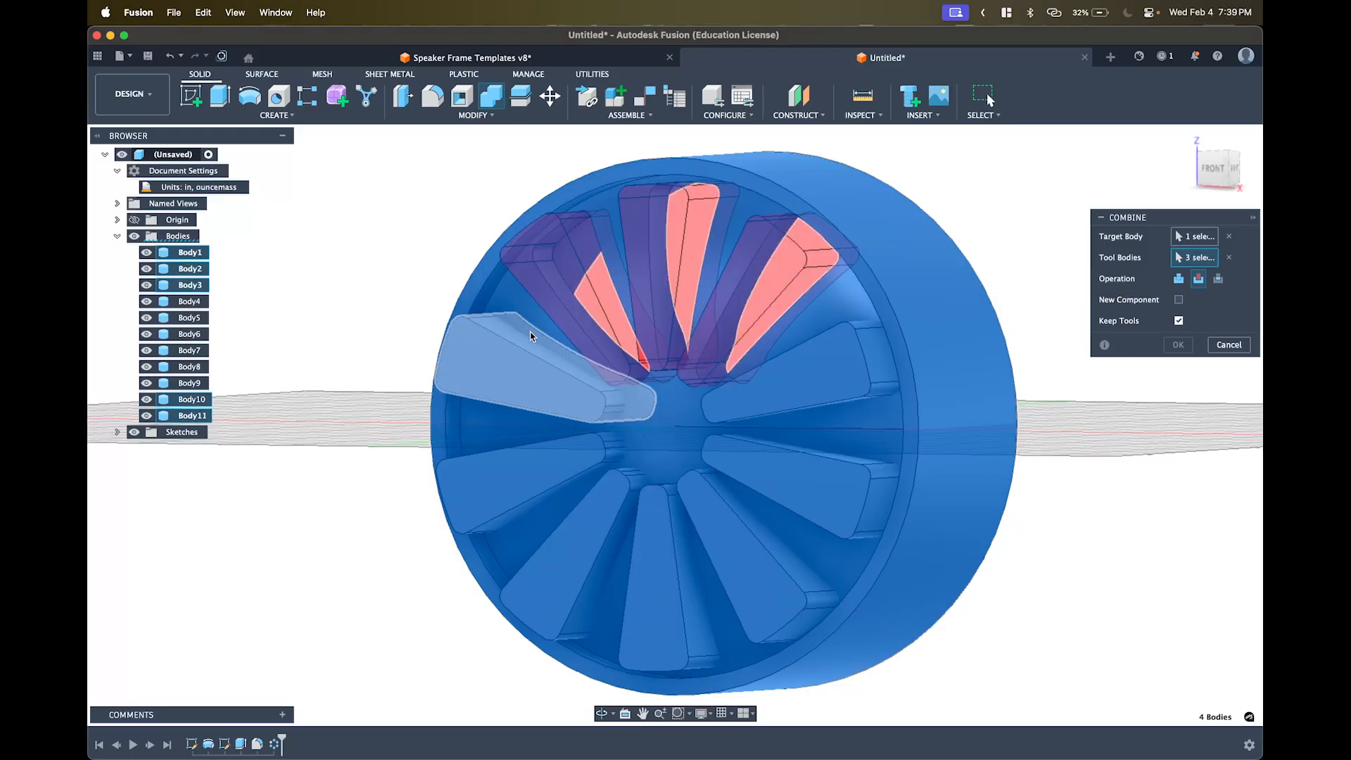
pyautogui.click(532, 335)
# - Add the remaining six spoke bodies as tool bodies, correcting the mis-picked 7 o'clock spoke
pyautogui.click(562, 458)
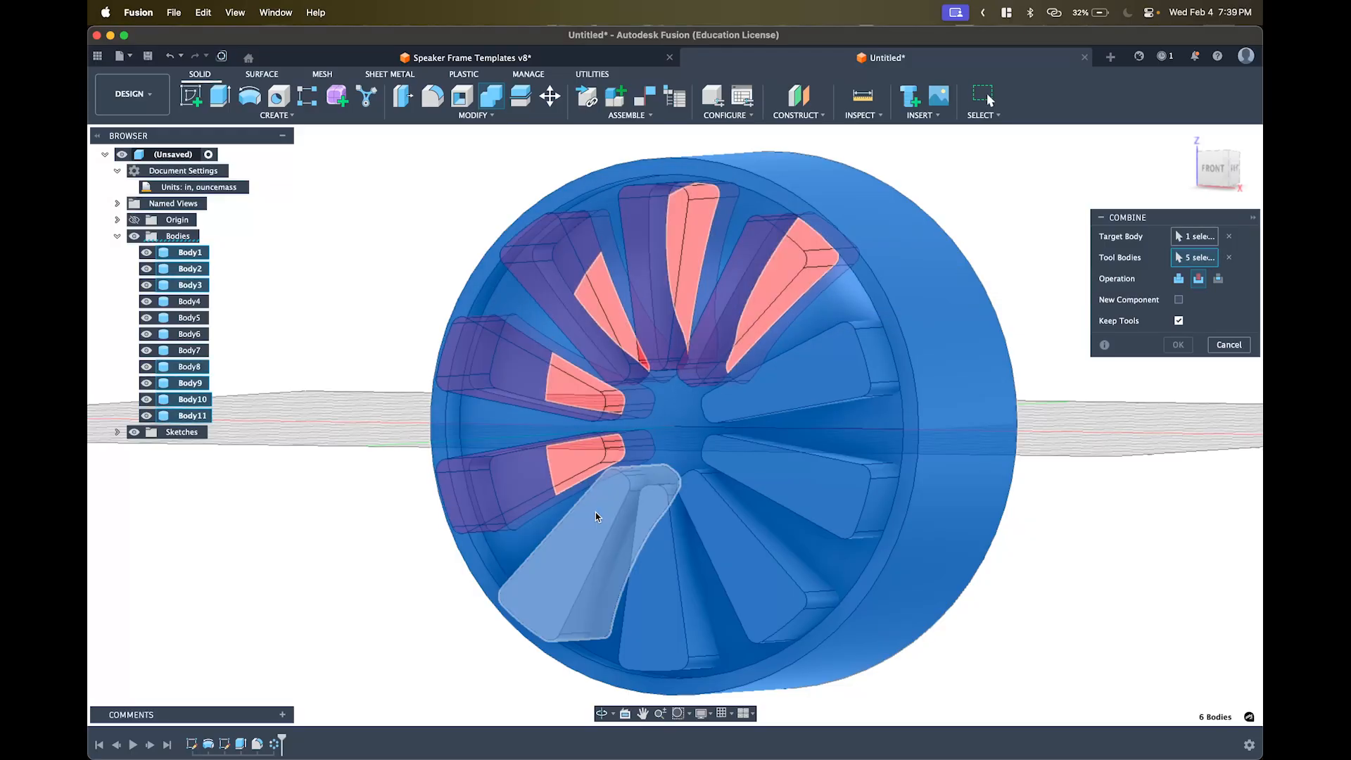
pyautogui.click(651, 520)
pyautogui.click(664, 525)
pyautogui.click(707, 523)
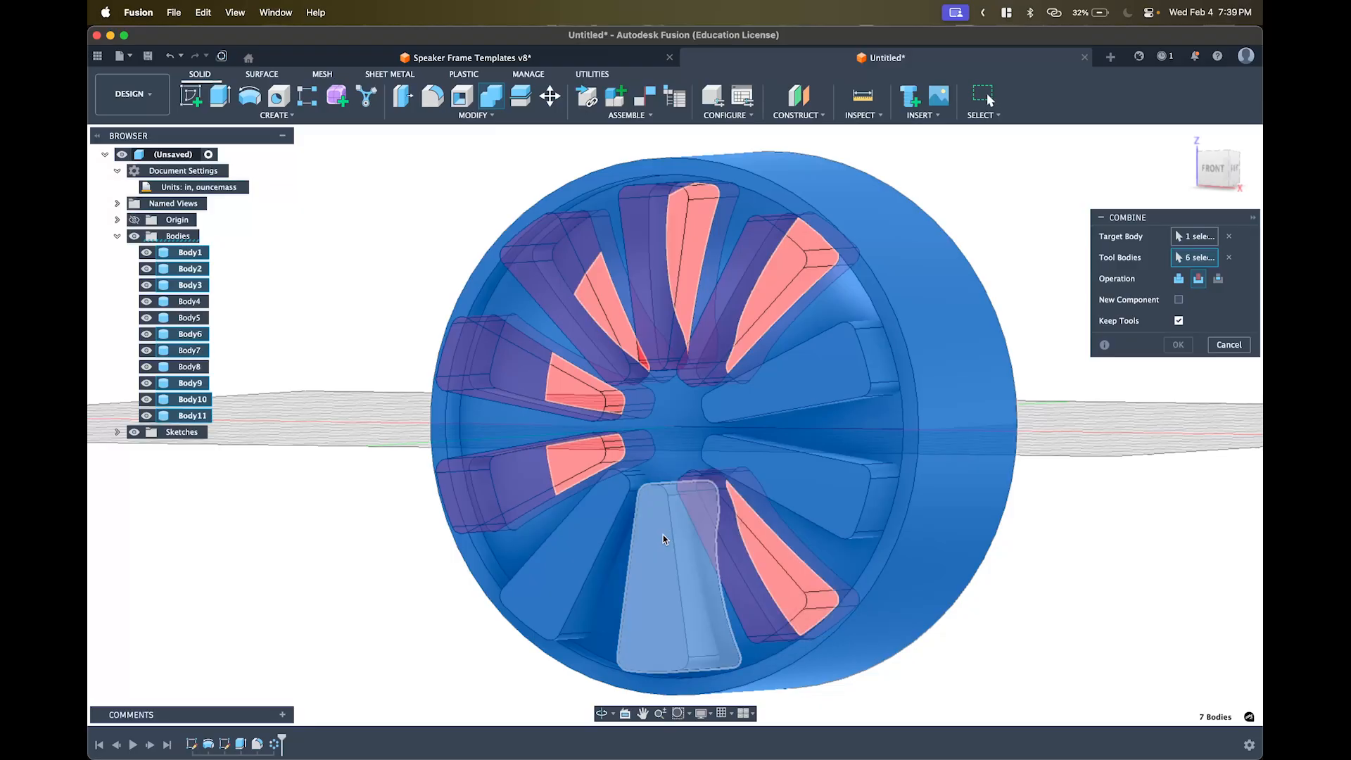
pyautogui.click(595, 559)
pyautogui.click(619, 573)
pyautogui.click(816, 491)
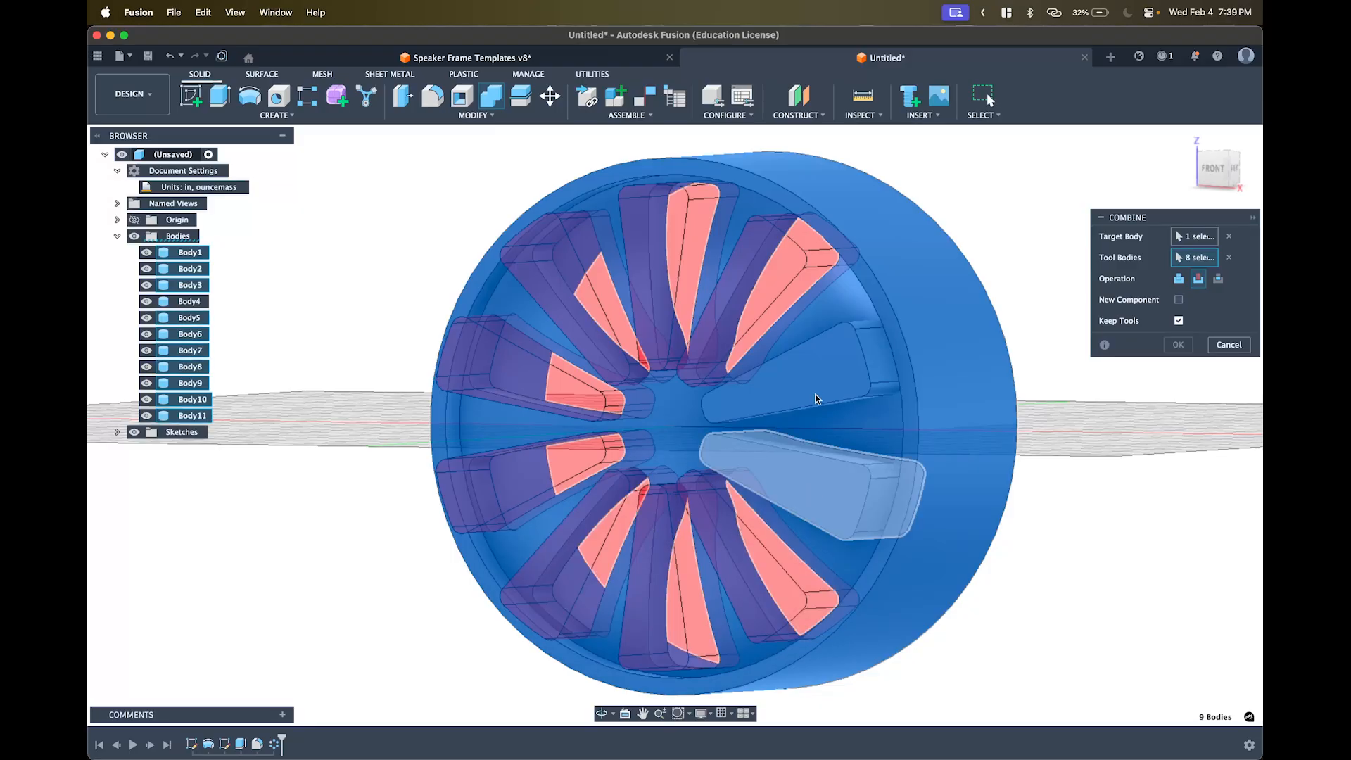
pyautogui.click(816, 384)
pyautogui.moveTo(943, 348); pyautogui.dragTo(910, 347, button='middle')
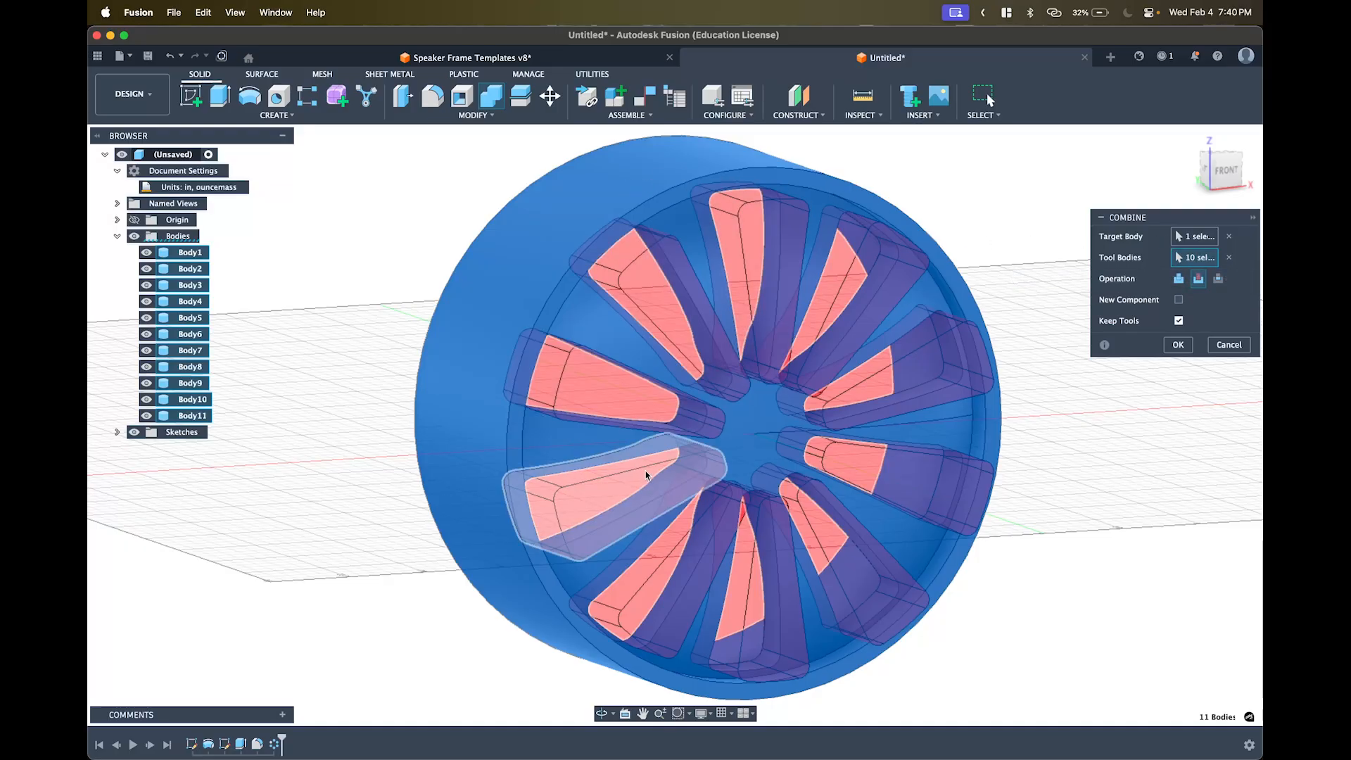
# - Apply the Combine as a Cut with Keep Tools unchecked, then view the cut wheel
pyautogui.click(1198, 281)
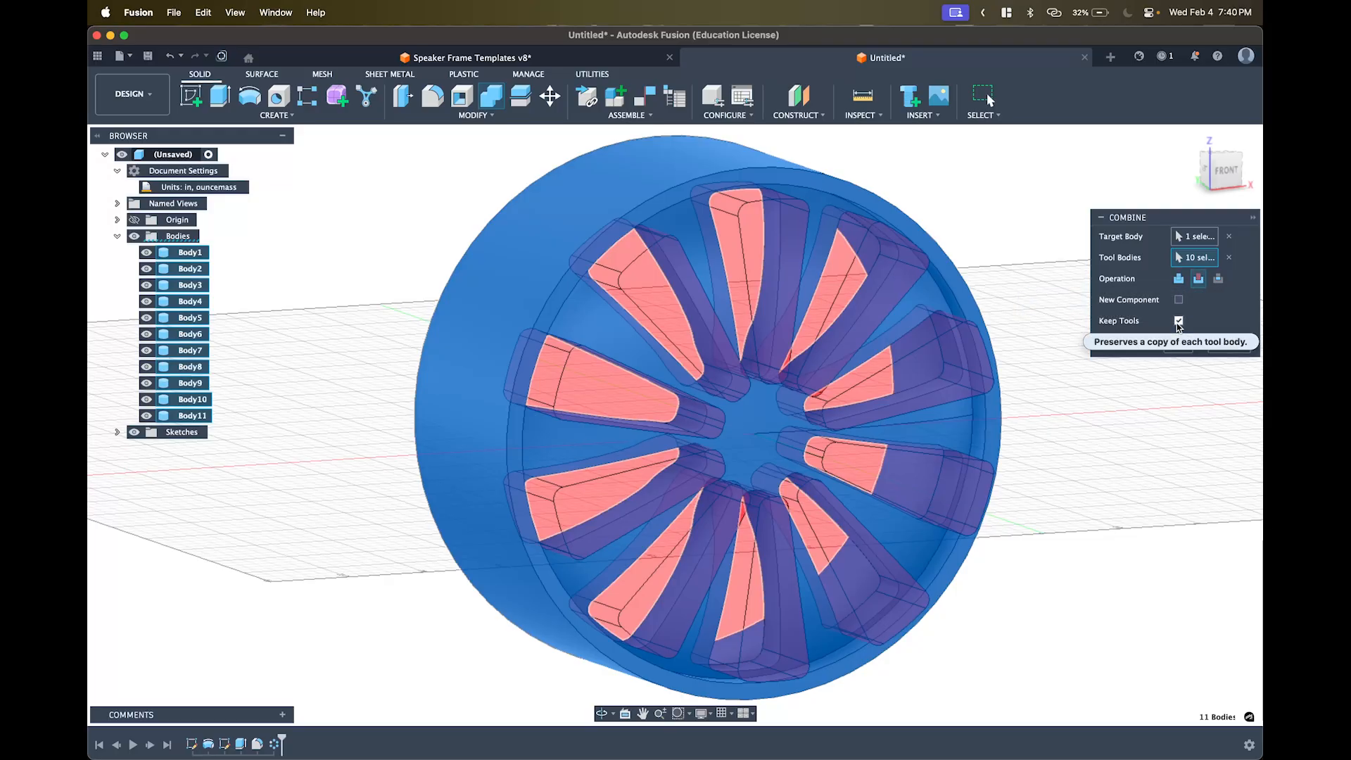
pyautogui.click(1179, 322)
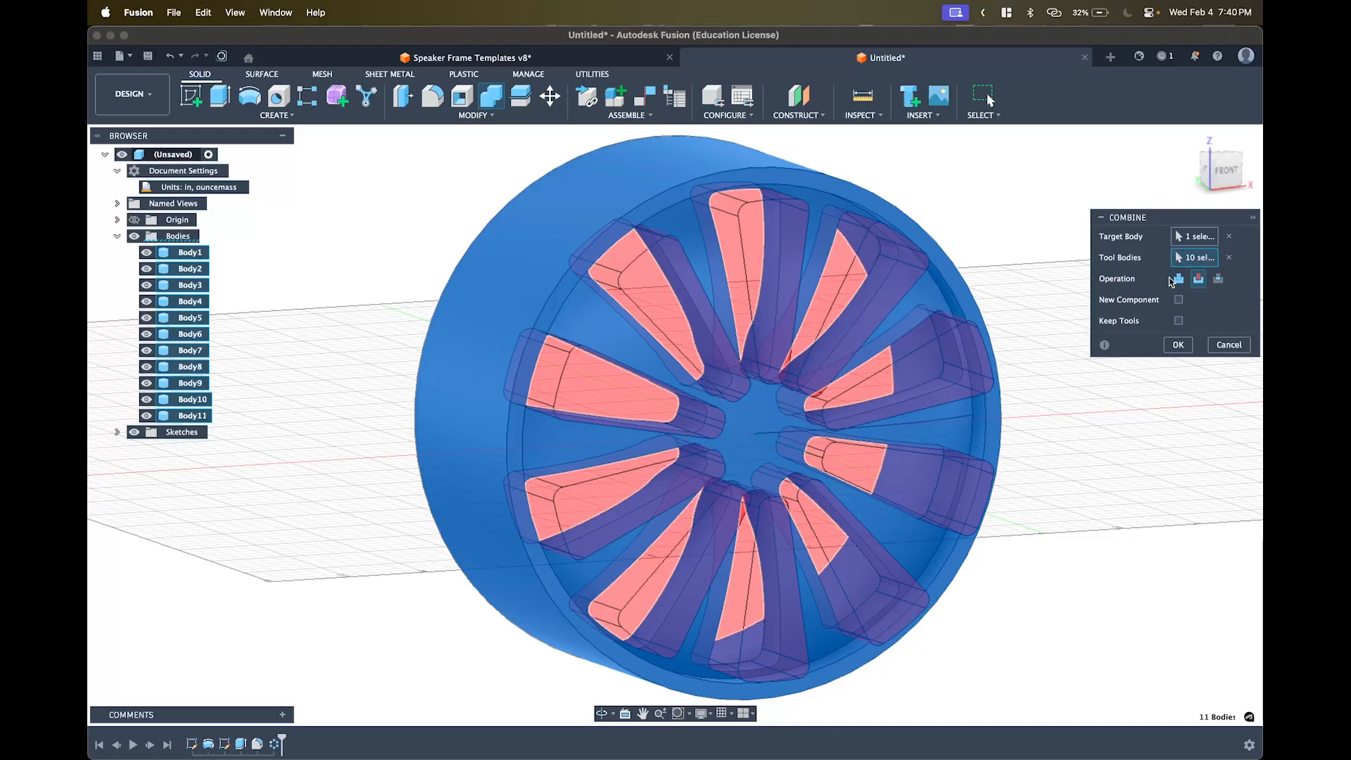
pyautogui.click(1176, 346)
pyautogui.keyDown('shift'); pyautogui.moveTo(1100, 380); pyautogui.dragTo(1147, 398, button='middle'); pyautogui.keyUp('shift')
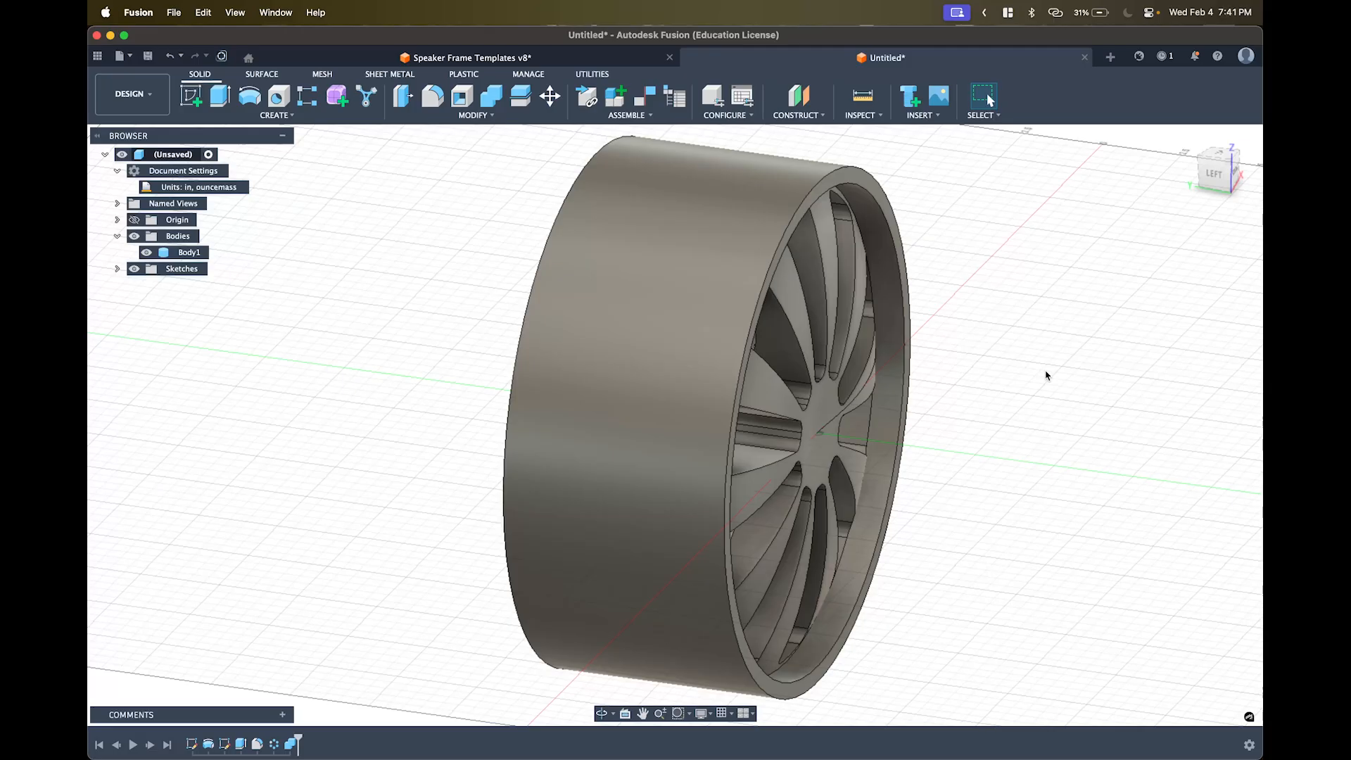
pyautogui.click(146, 57)
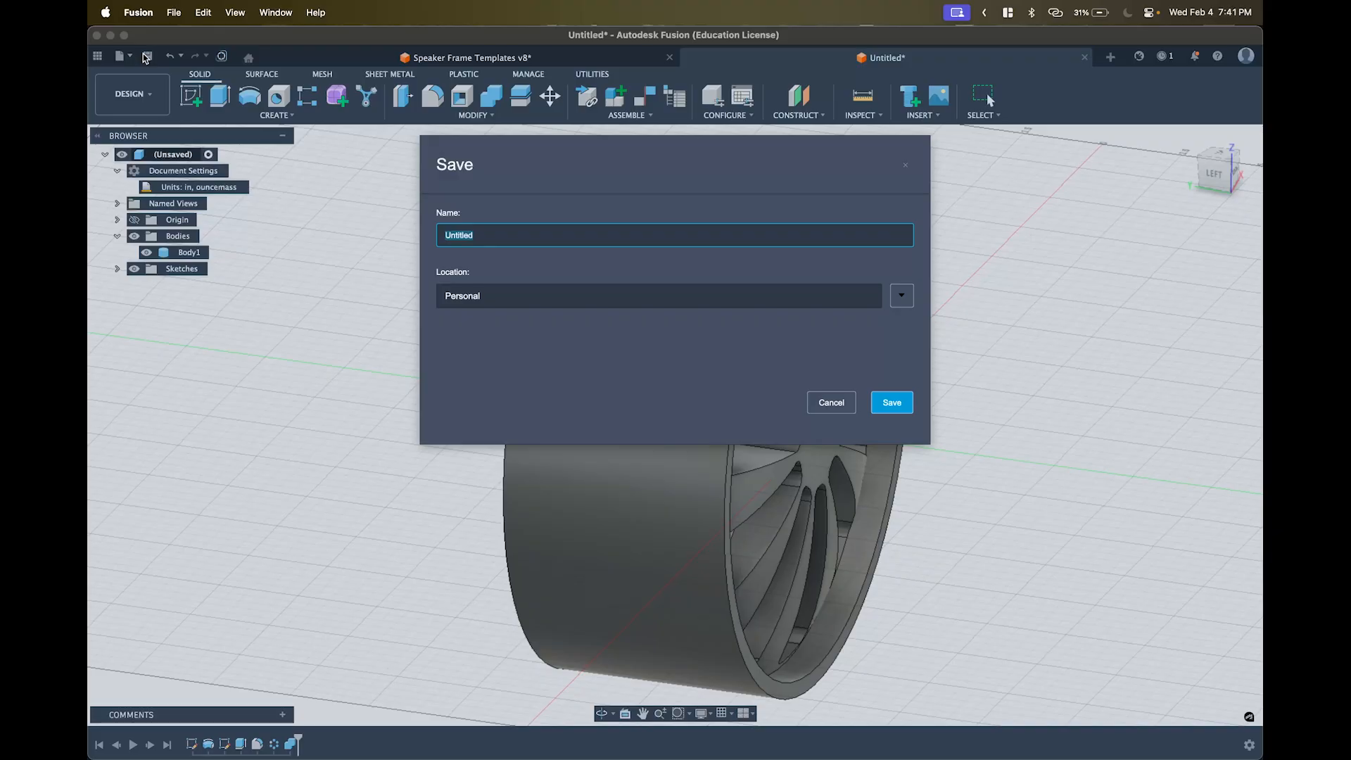
pyautogui.write('CAR CW')
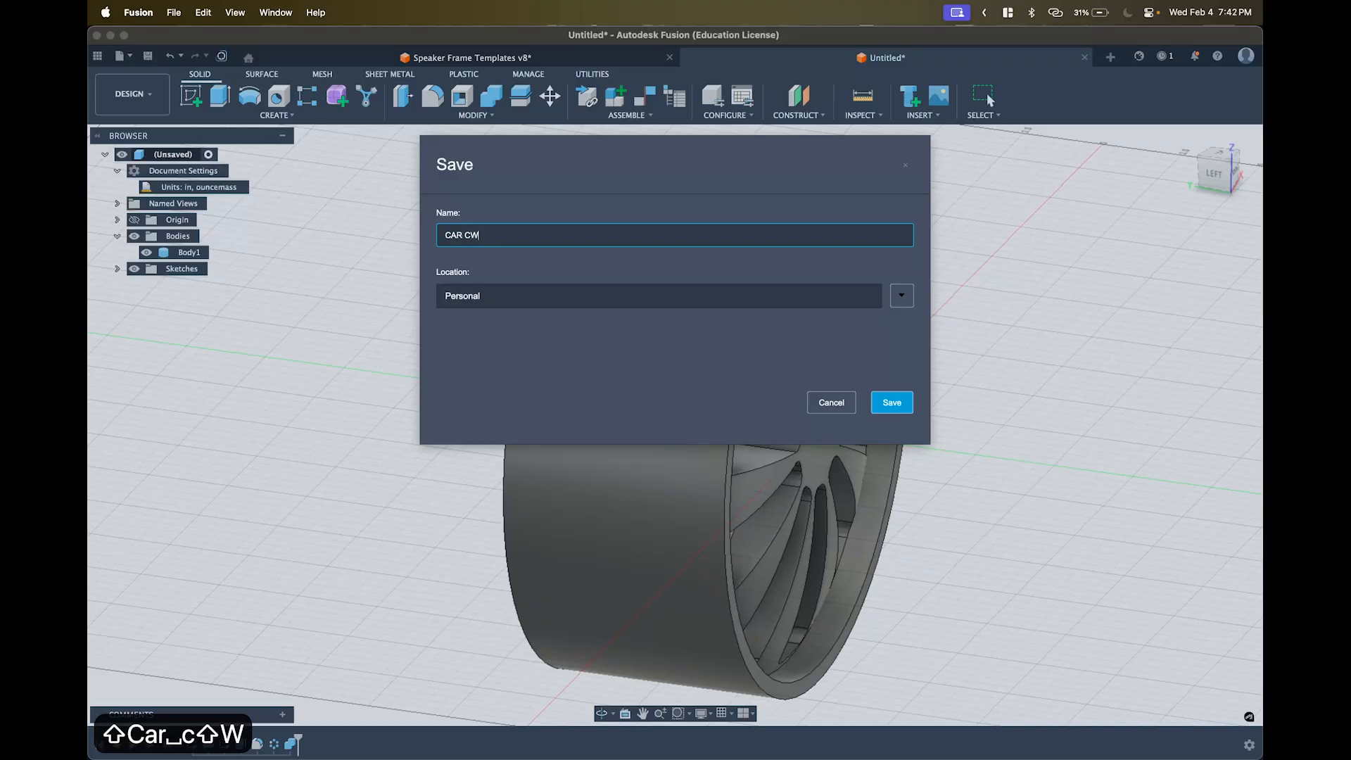
pyautogui.press('BackSpace')
pyautogui.press('BackSpace')
pyautogui.press('BackSpace')
pyautogui.write('WHEEL')
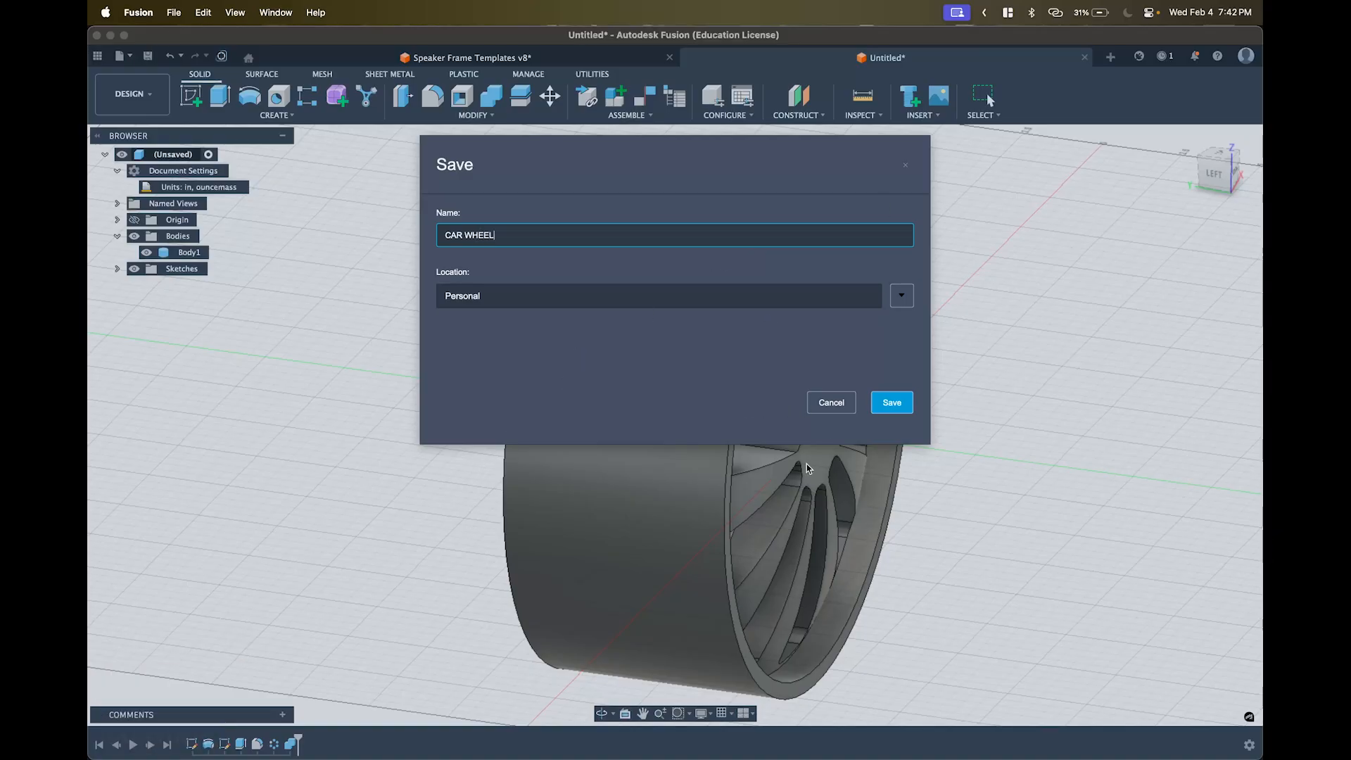
pyautogui.click(830, 406)
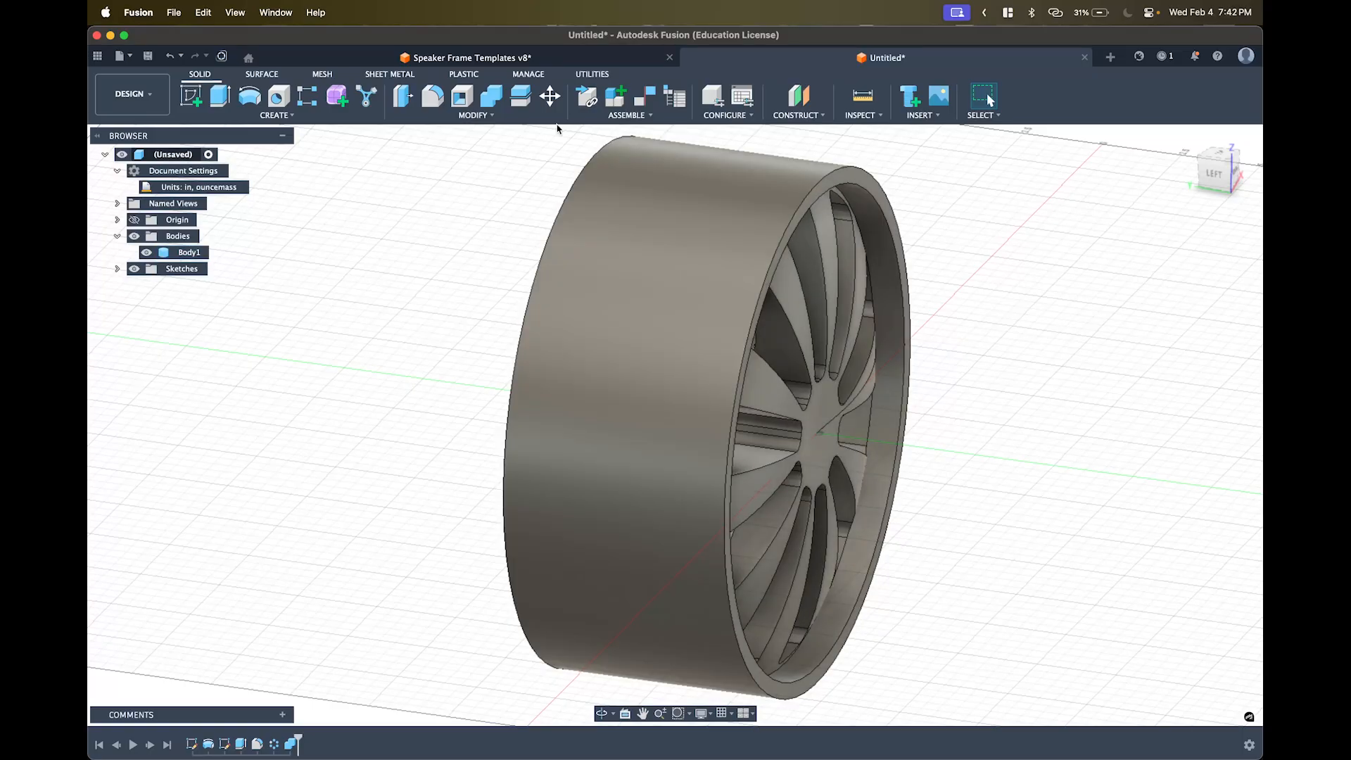
pyautogui.click(131, 57)
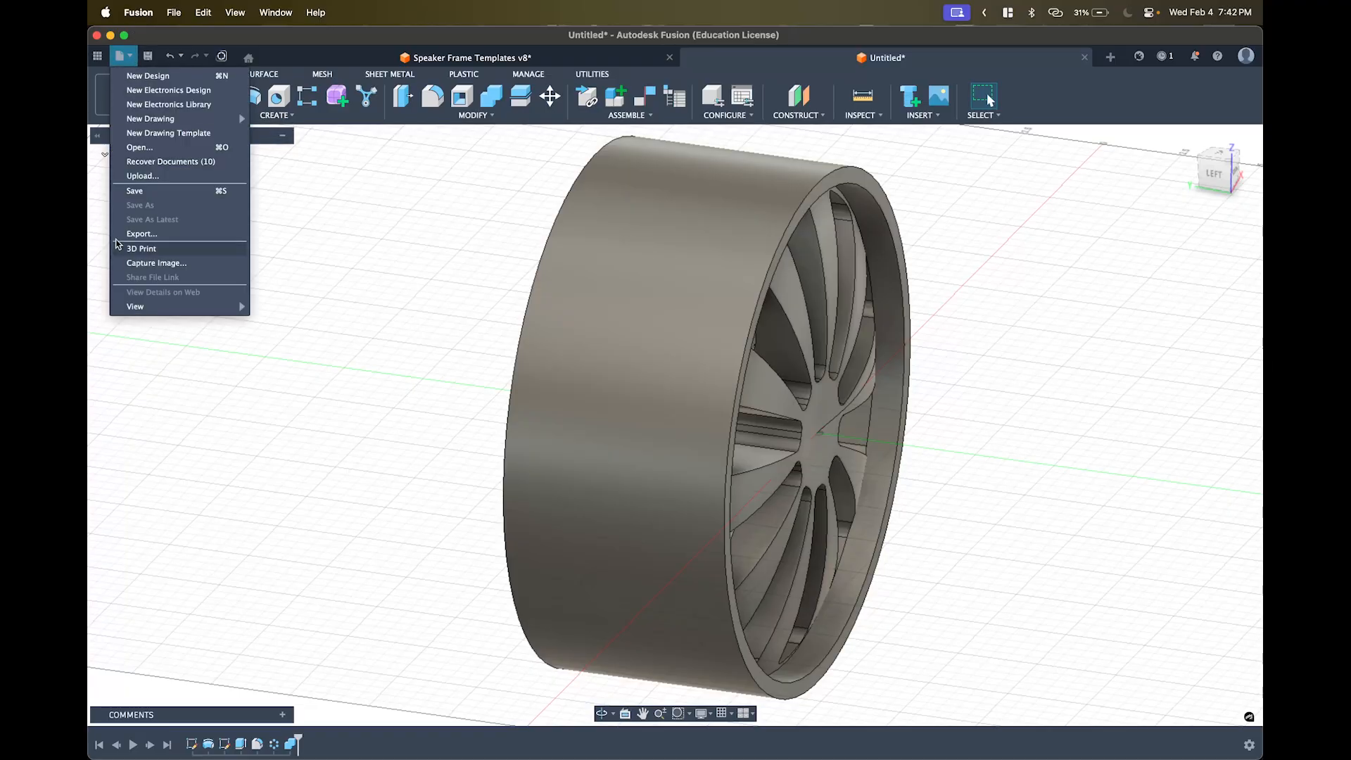
pyautogui.click(138, 234)
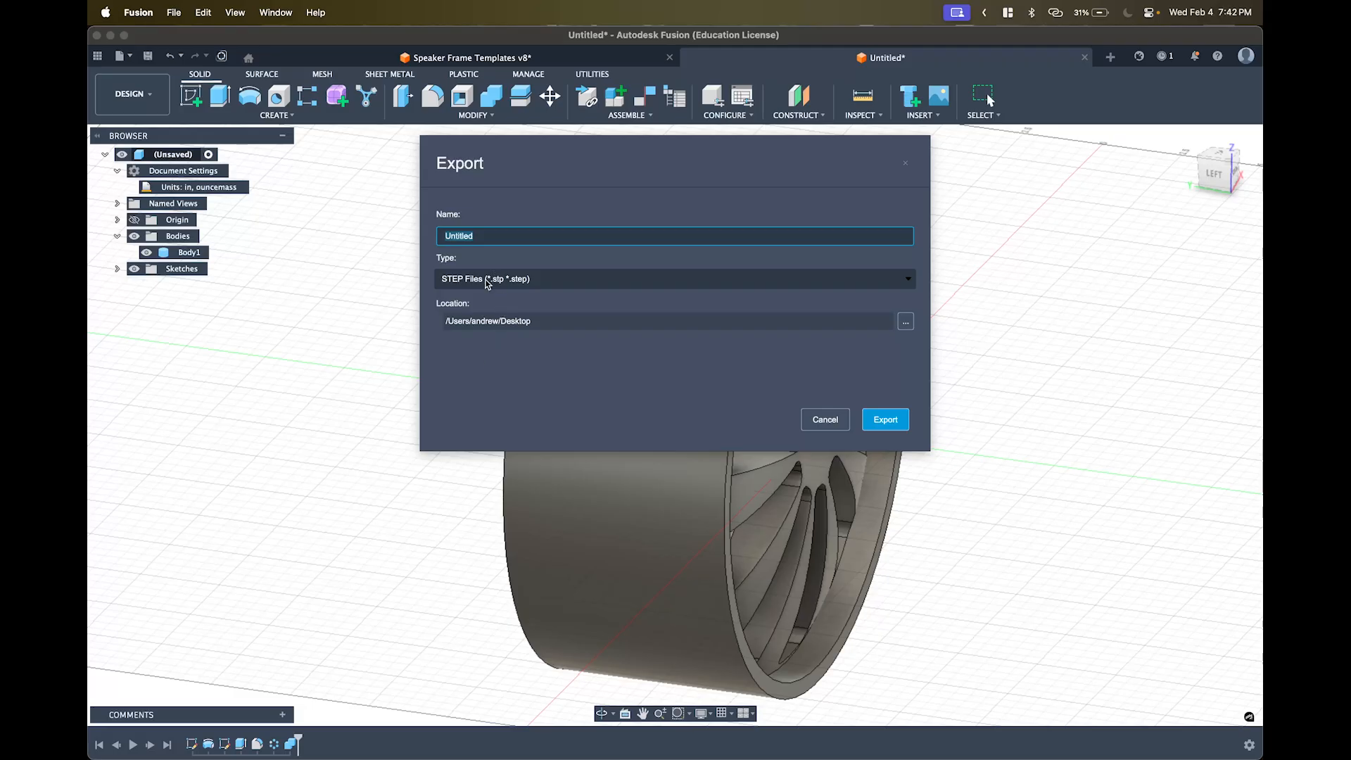
pyautogui.click(485, 280)
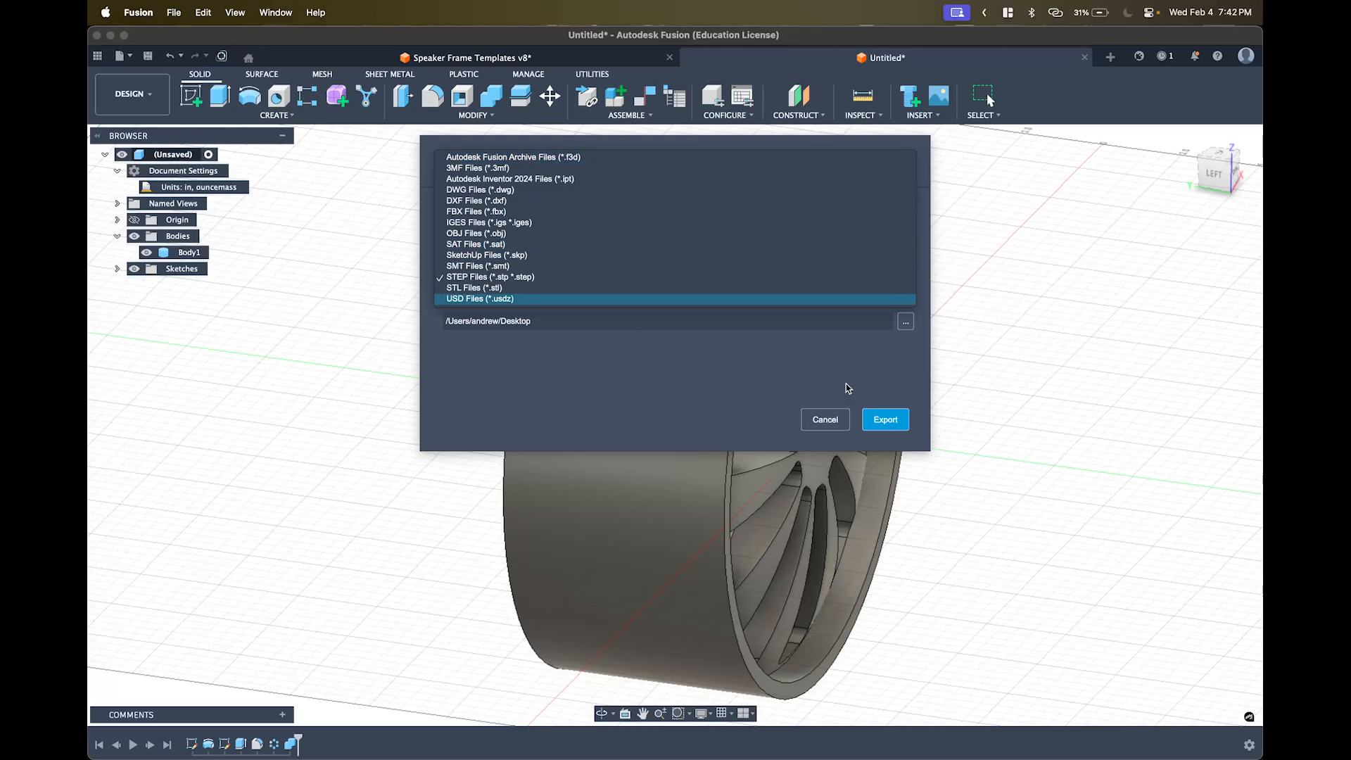
pyautogui.click(807, 413)
pyautogui.click(807, 412)
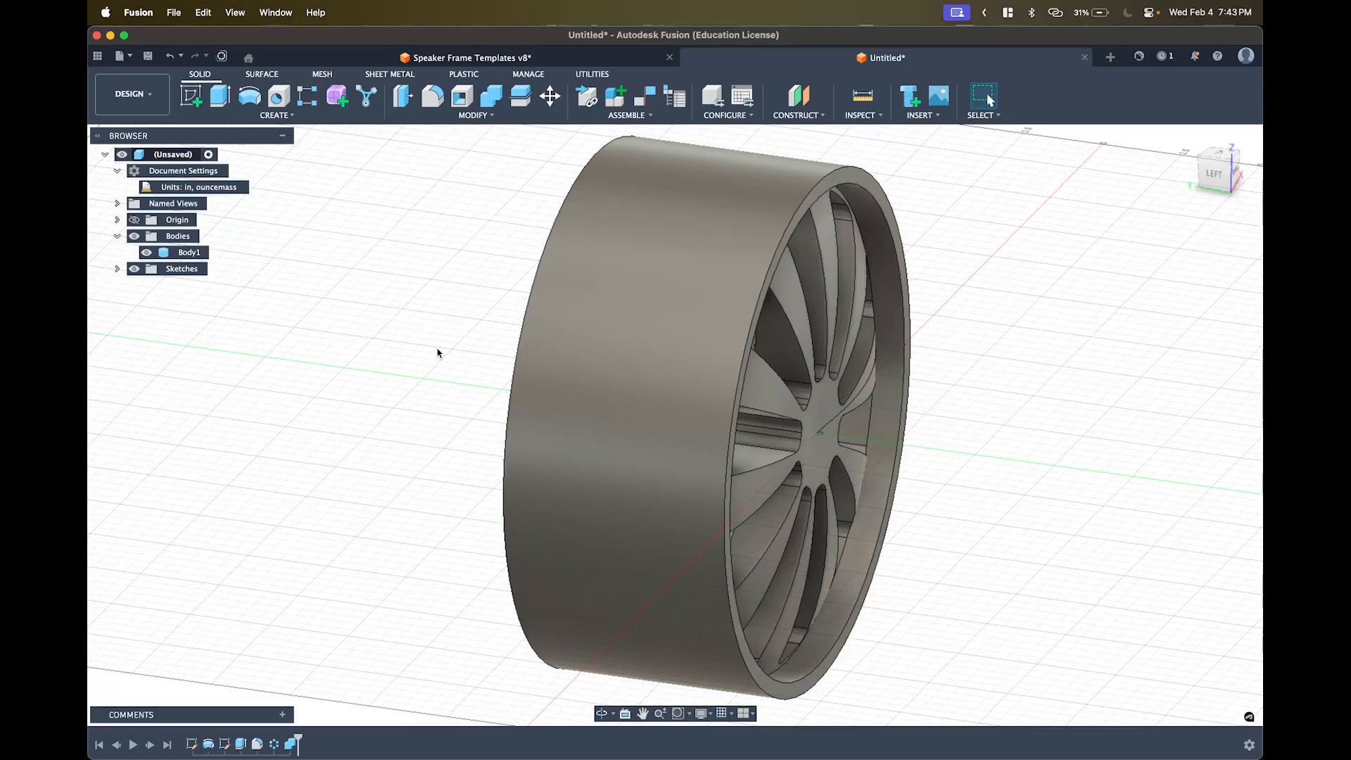
# - Finish the open Sketch2 and reopen the spoke profile sketch from the timeline for editing
pyautogui.keyDown('shift'); pyautogui.moveTo(704, 443); pyautogui.dragTo(838, 359, button='middle'); pyautogui.keyUp('shift')
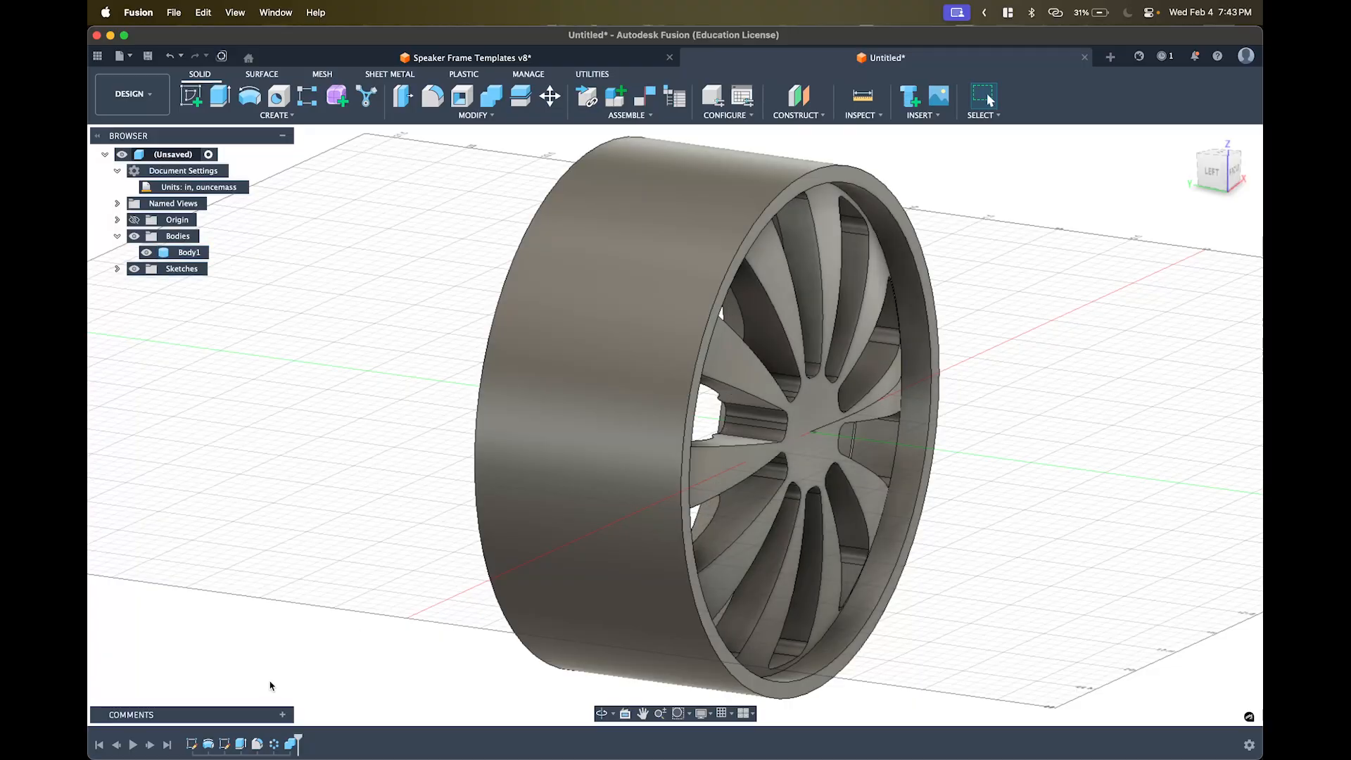
pyautogui.doubleClick(225, 744)
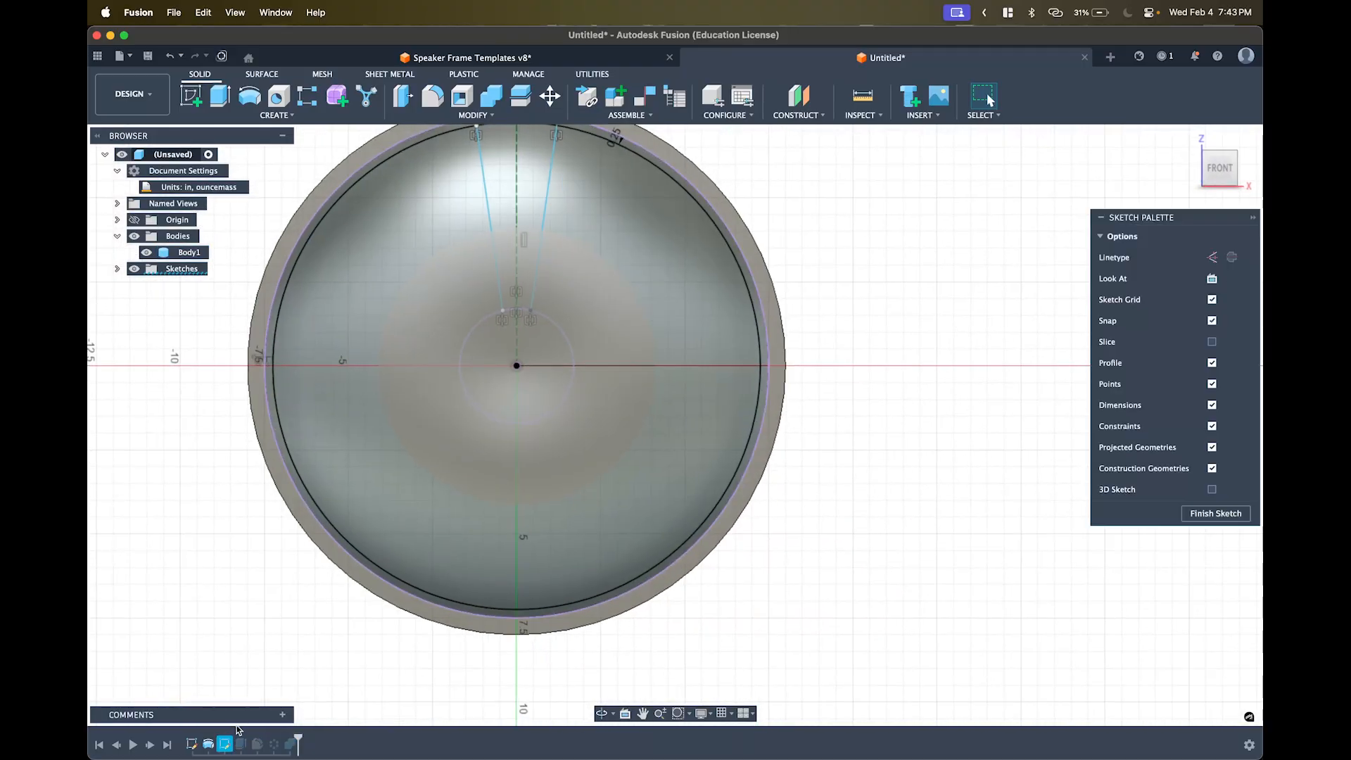
pyautogui.press('Escape')
pyautogui.press('Escape')
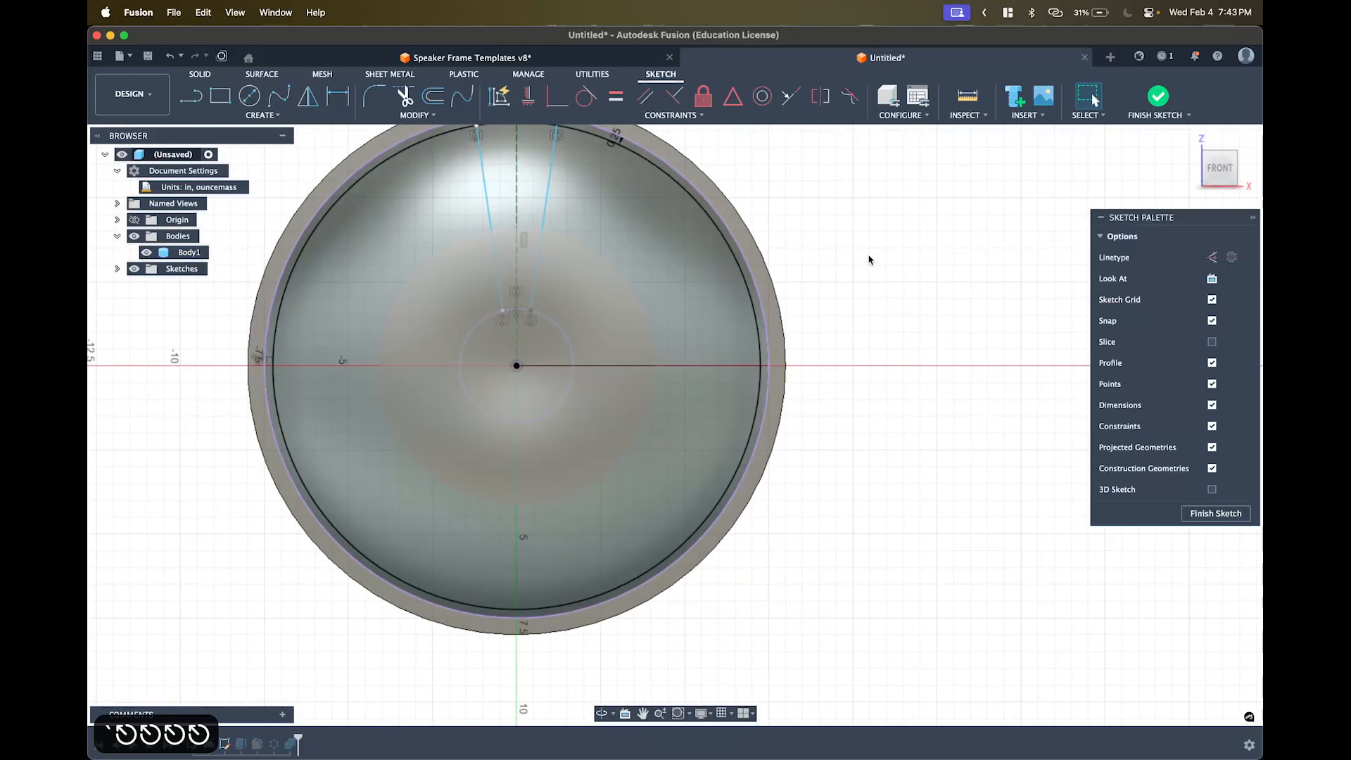
pyautogui.click(1157, 96)
pyautogui.doubleClick(196, 747)
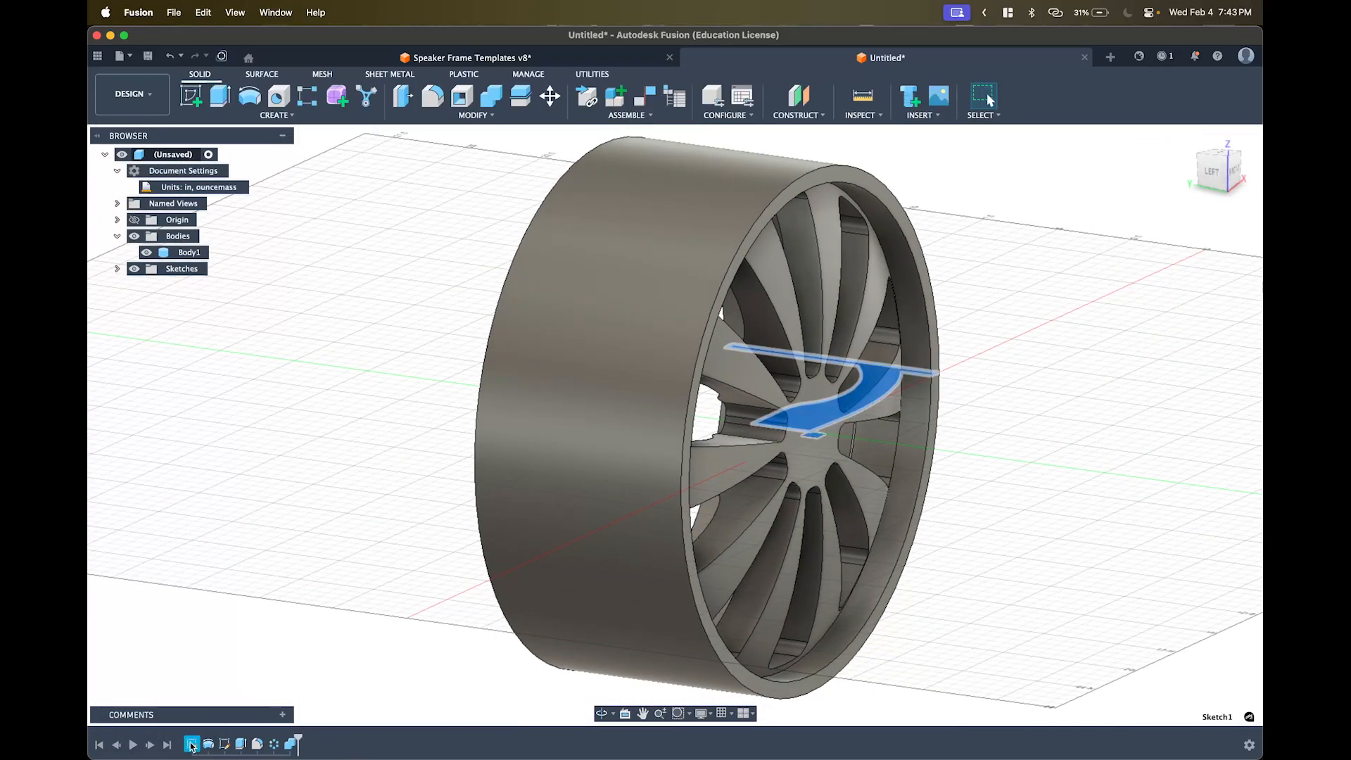
# - Select the lower and upper profile splines and unfix them
pyautogui.click(595, 555)
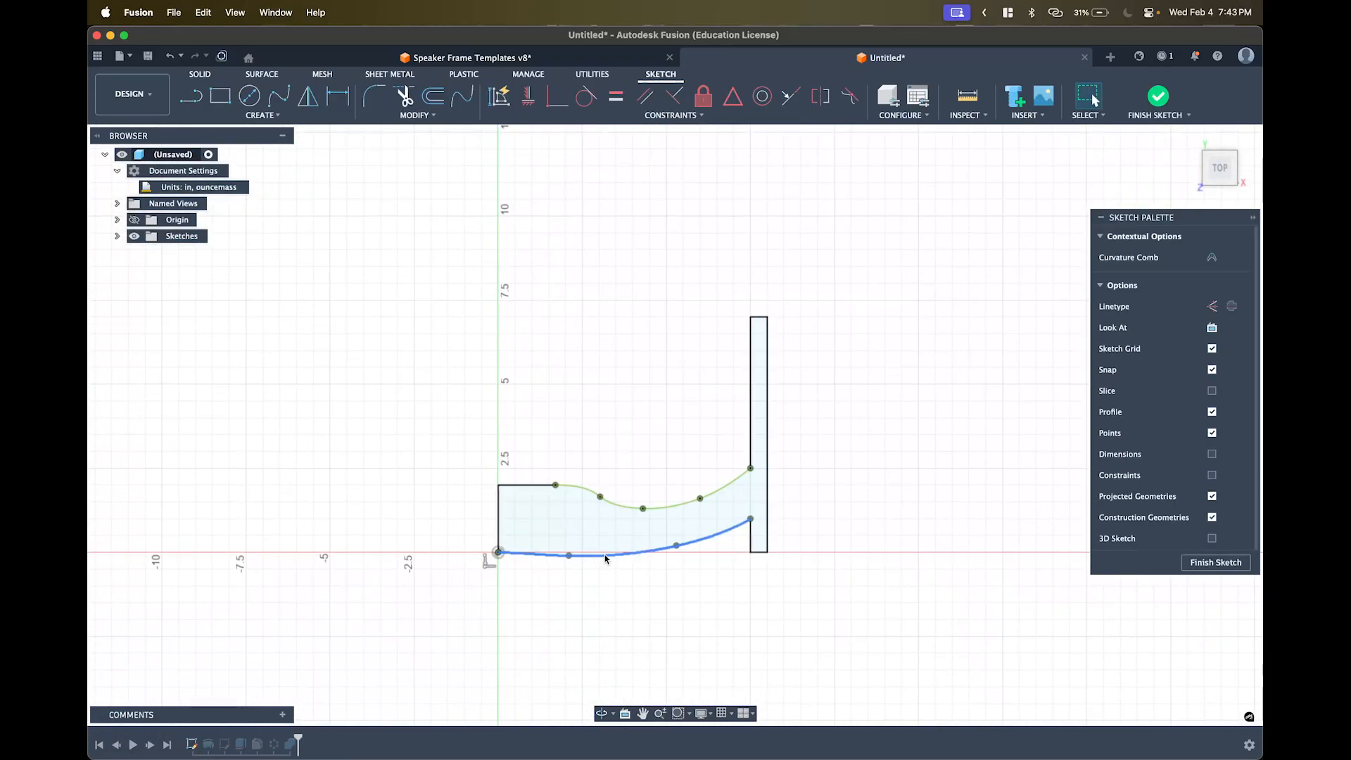
pyautogui.keyDown('shift'); pyautogui.click(625, 506); pyautogui.keyUp('shift')
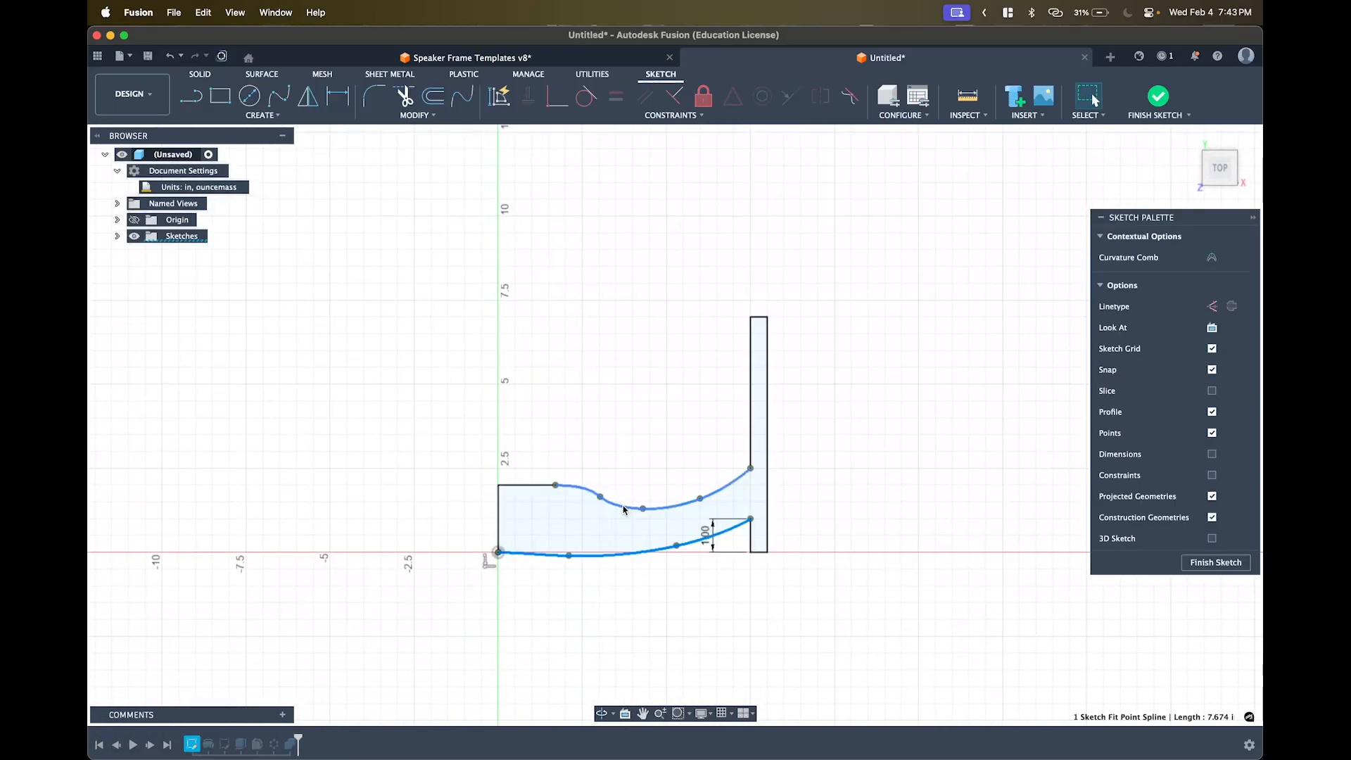
pyautogui.click(704, 96)
pyautogui.scroll(5, 569, 430)
pyautogui.moveTo(547, 548); pyautogui.dragTo(539, 448, button='middle')
pyautogui.press('Escape')
pyautogui.press('Escape')
pyautogui.press('Escape')
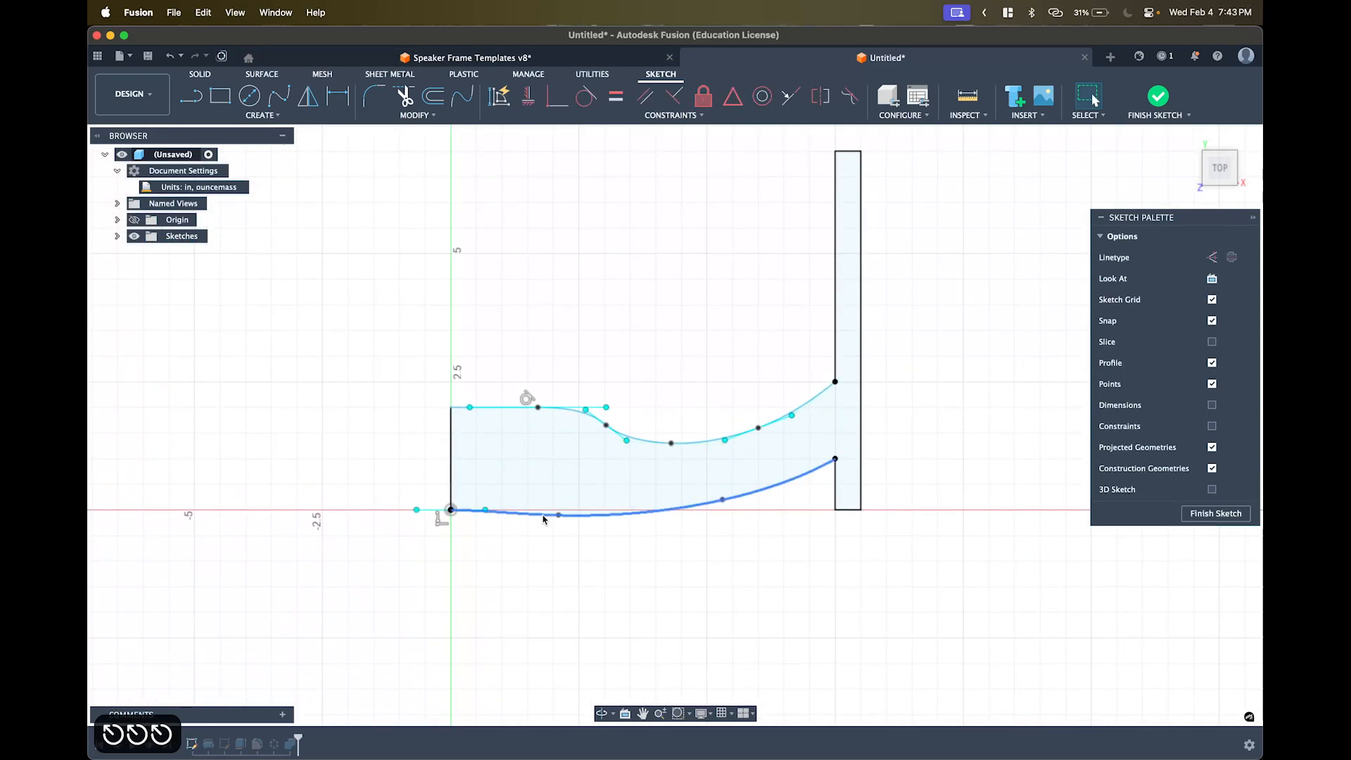
# - Drag fit points and tangent handles to reshape the lower and upper splines
pyautogui.moveTo(558, 515); pyautogui.dragTo(565, 501)
pyautogui.moveTo(722, 500); pyautogui.dragTo(692, 506)
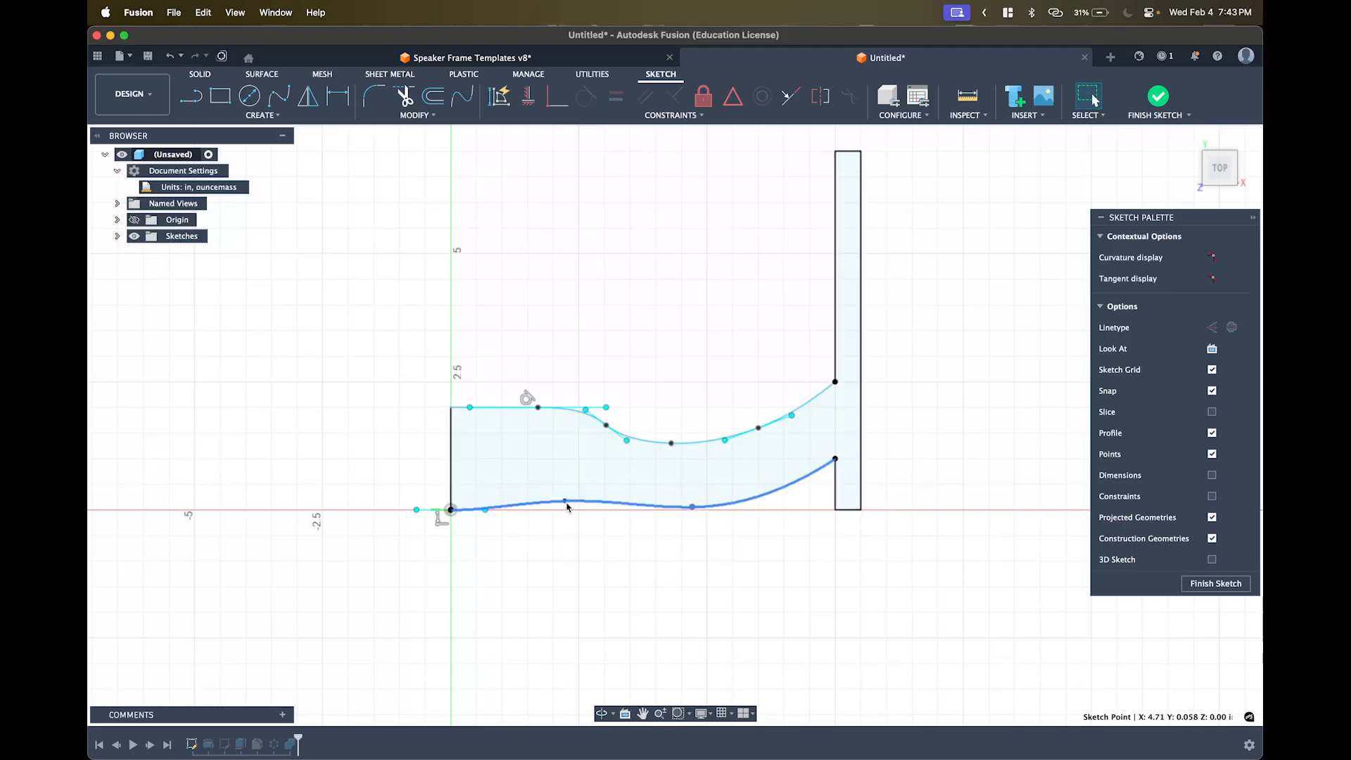
pyautogui.moveTo(486, 510); pyautogui.dragTo(520, 509)
pyautogui.moveTo(670, 443); pyautogui.dragTo(682, 444)
pyautogui.moveTo(758, 429); pyautogui.dragTo(771, 416)
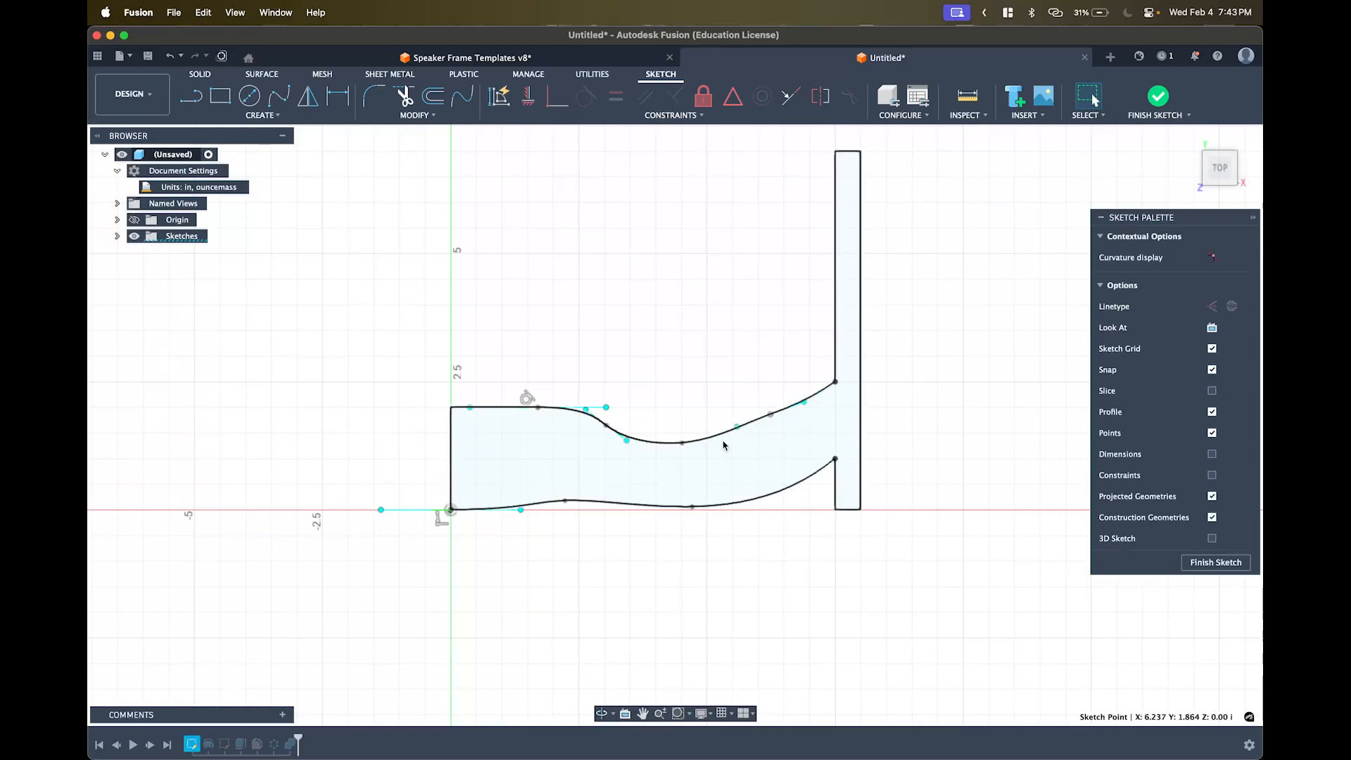
pyautogui.moveTo(683, 443); pyautogui.dragTo(810, 408)
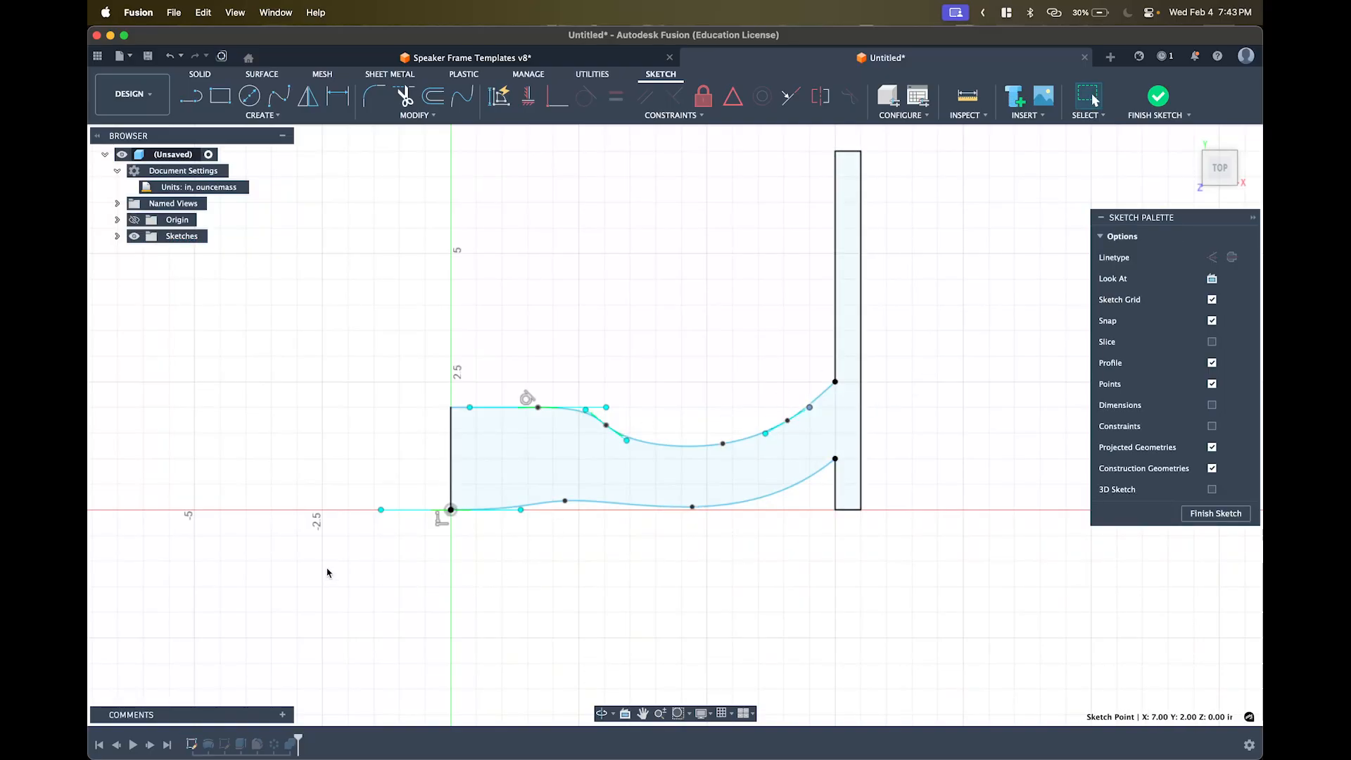
# - Delete the perpendicular constraint at the origin and the profile's left vertical edge
pyautogui.click(451, 510)
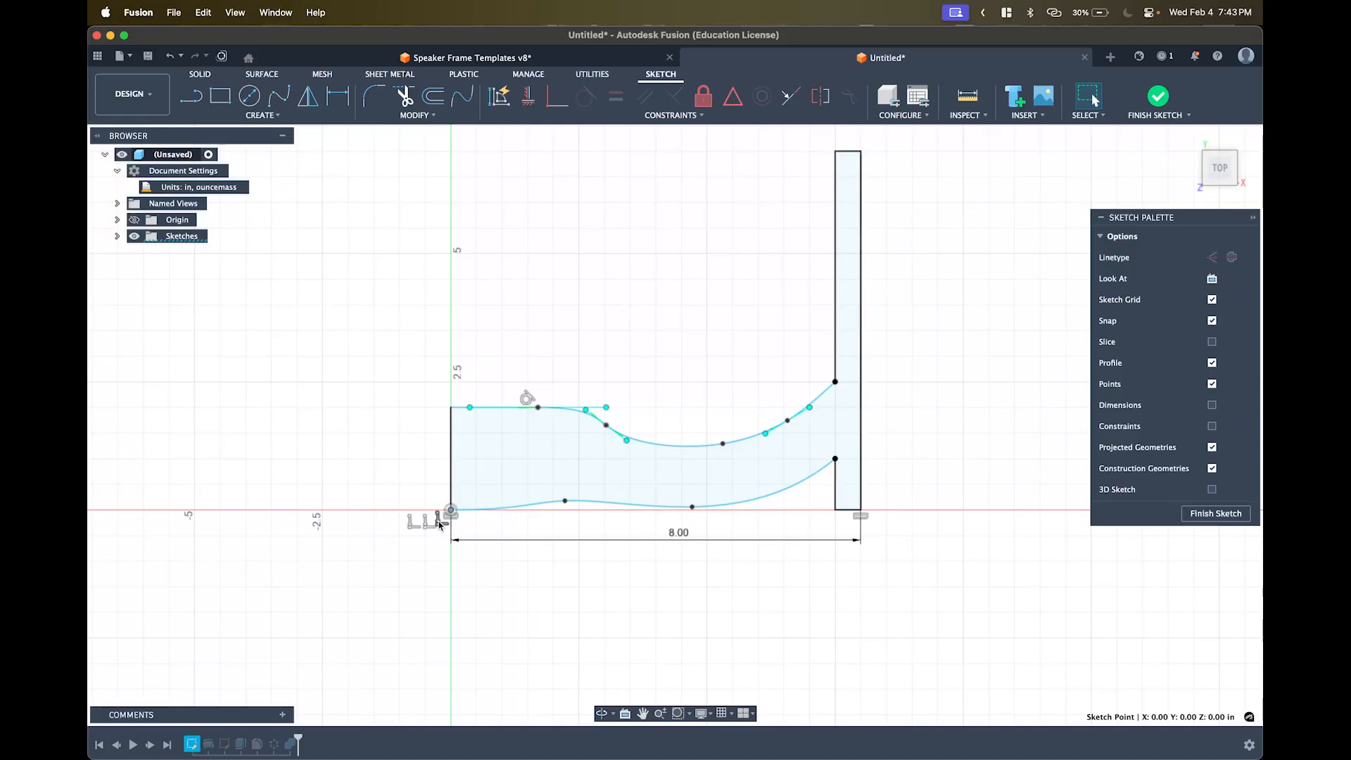
pyautogui.click(439, 522)
pyautogui.press('BackSpace')
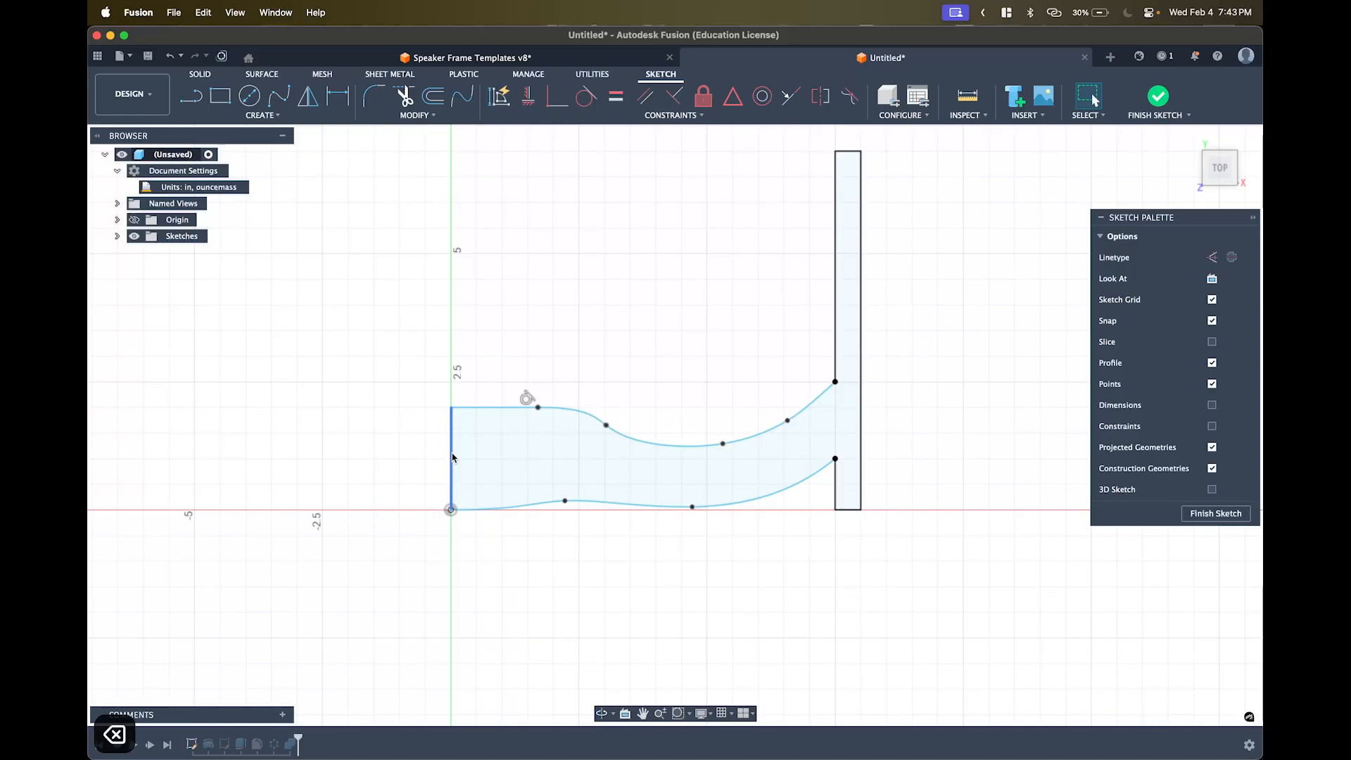
pyautogui.click(453, 509)
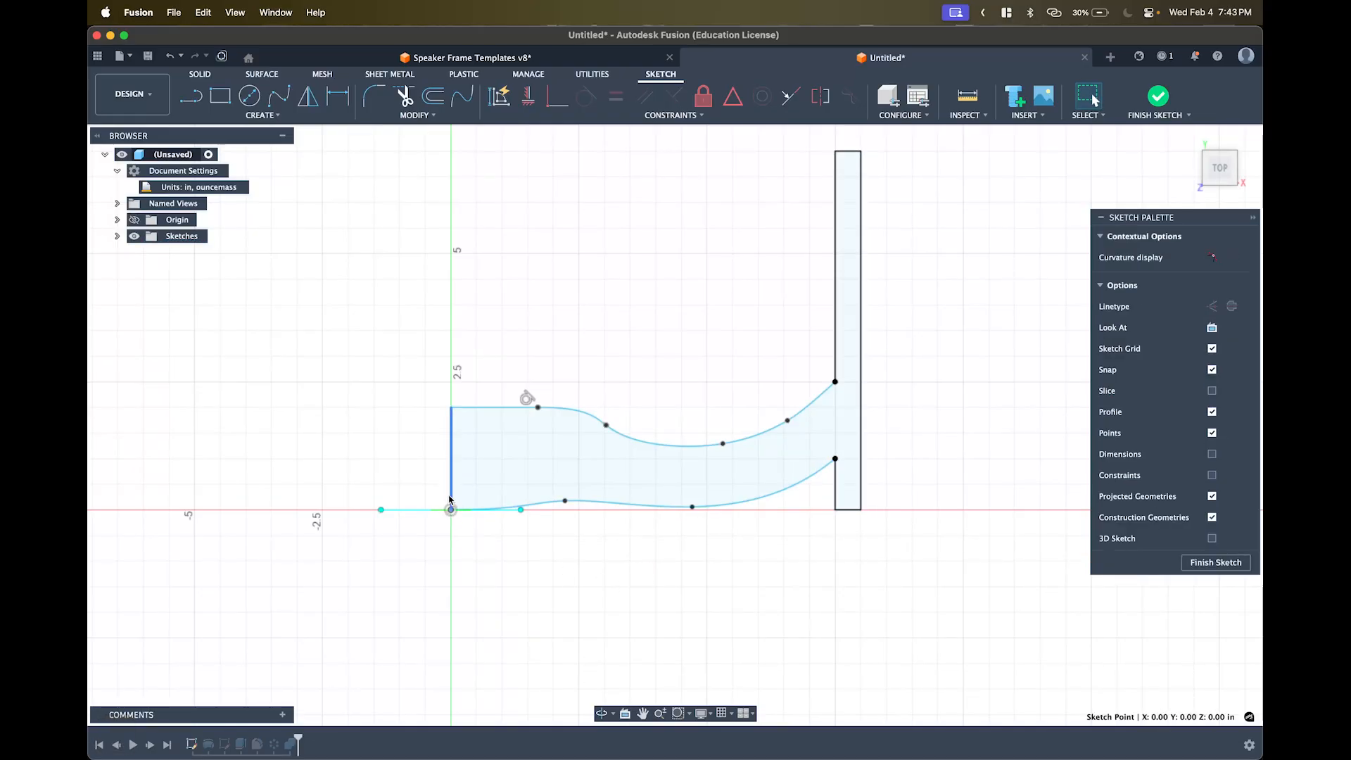
pyautogui.click(450, 498)
pyautogui.scroll(5, 452, 501)
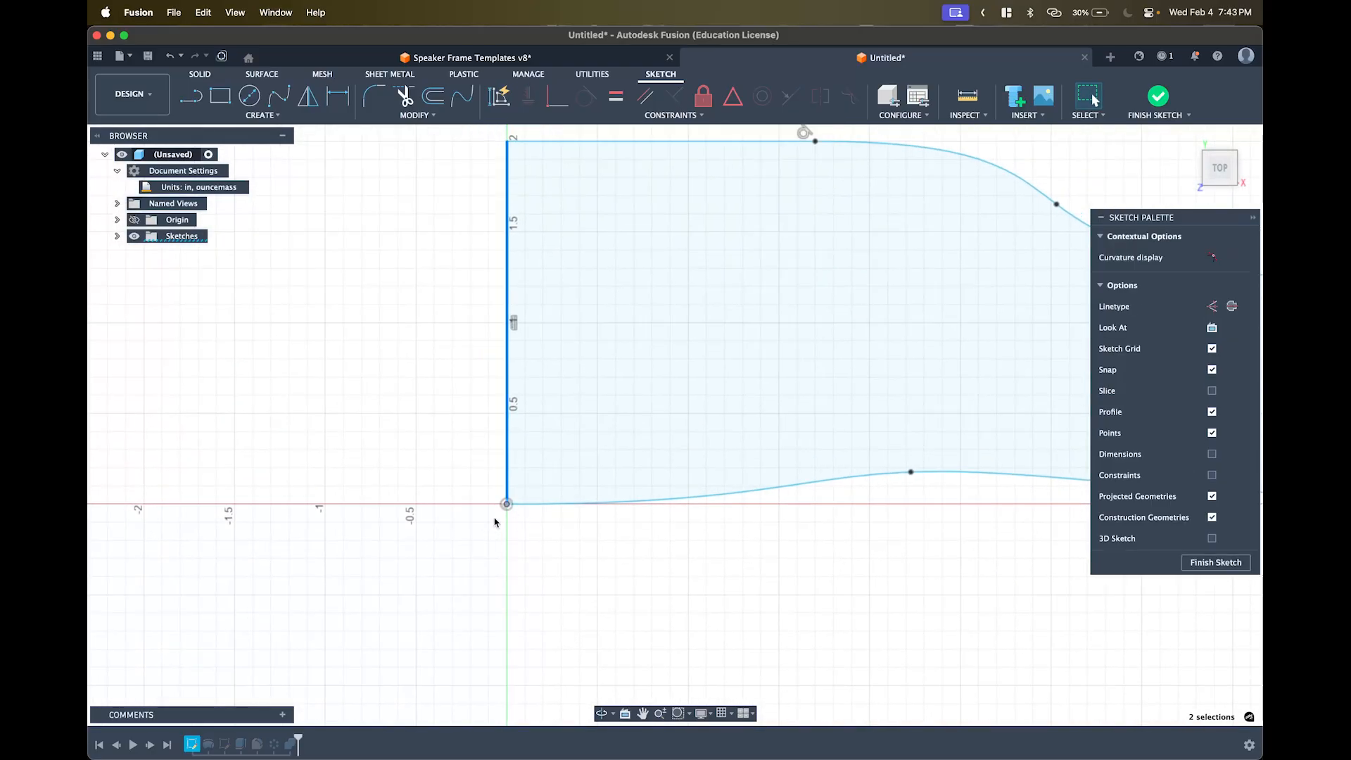
pyautogui.press('Escape')
pyautogui.press('Escape')
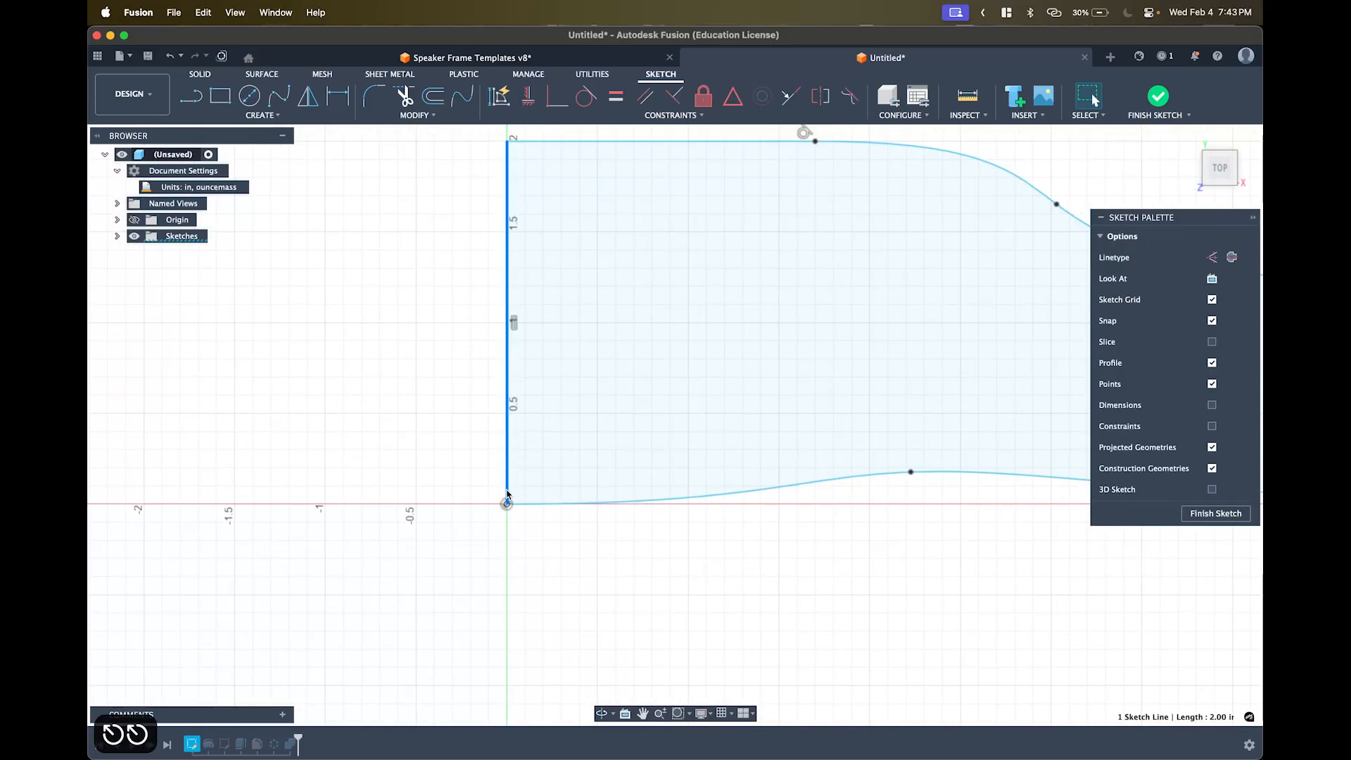
pyautogui.press('BackSpace')
# - Raise the lower spline's start 0.40 in, draw a new closing left line, and fix all curves
pyautogui.moveTo(507, 504); pyautogui.dragTo(508, 431)
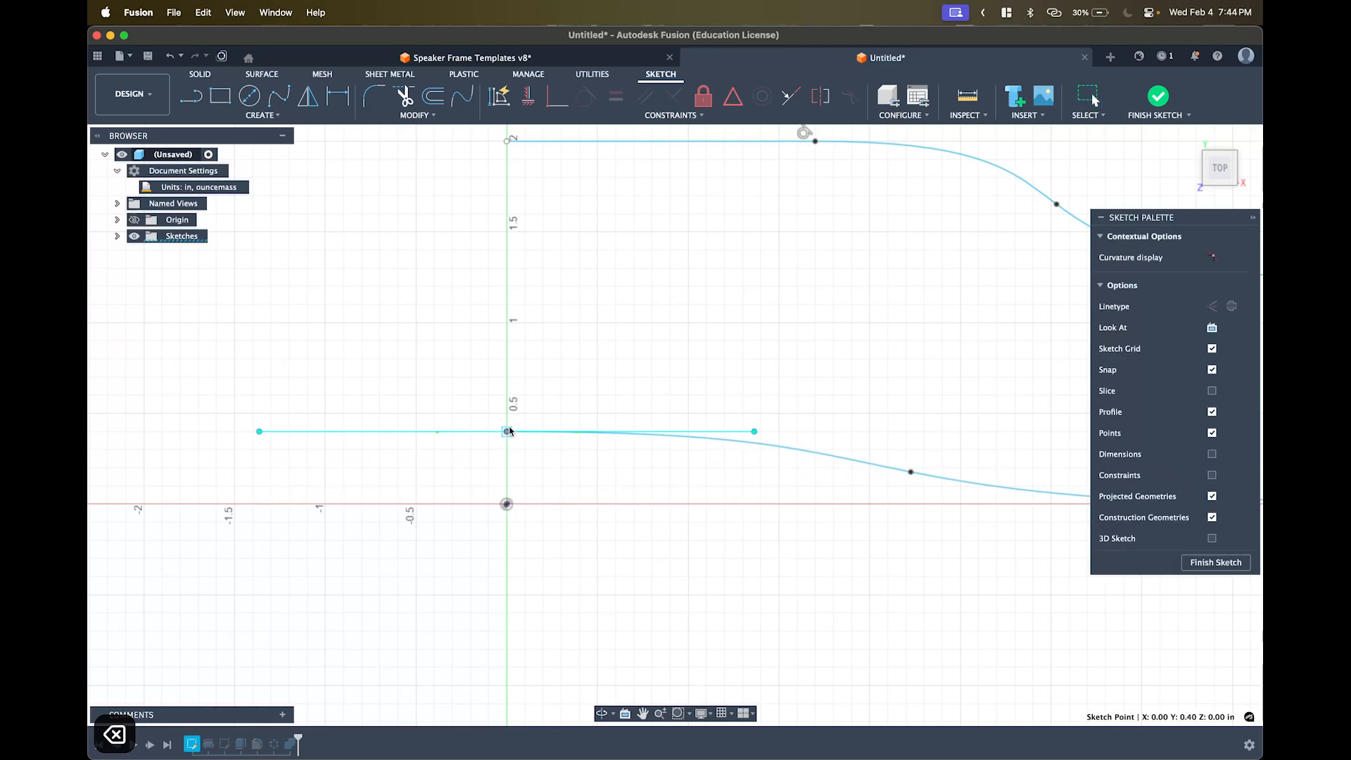
pyautogui.scroll(-3, 547, 594)
pyautogui.press('l')
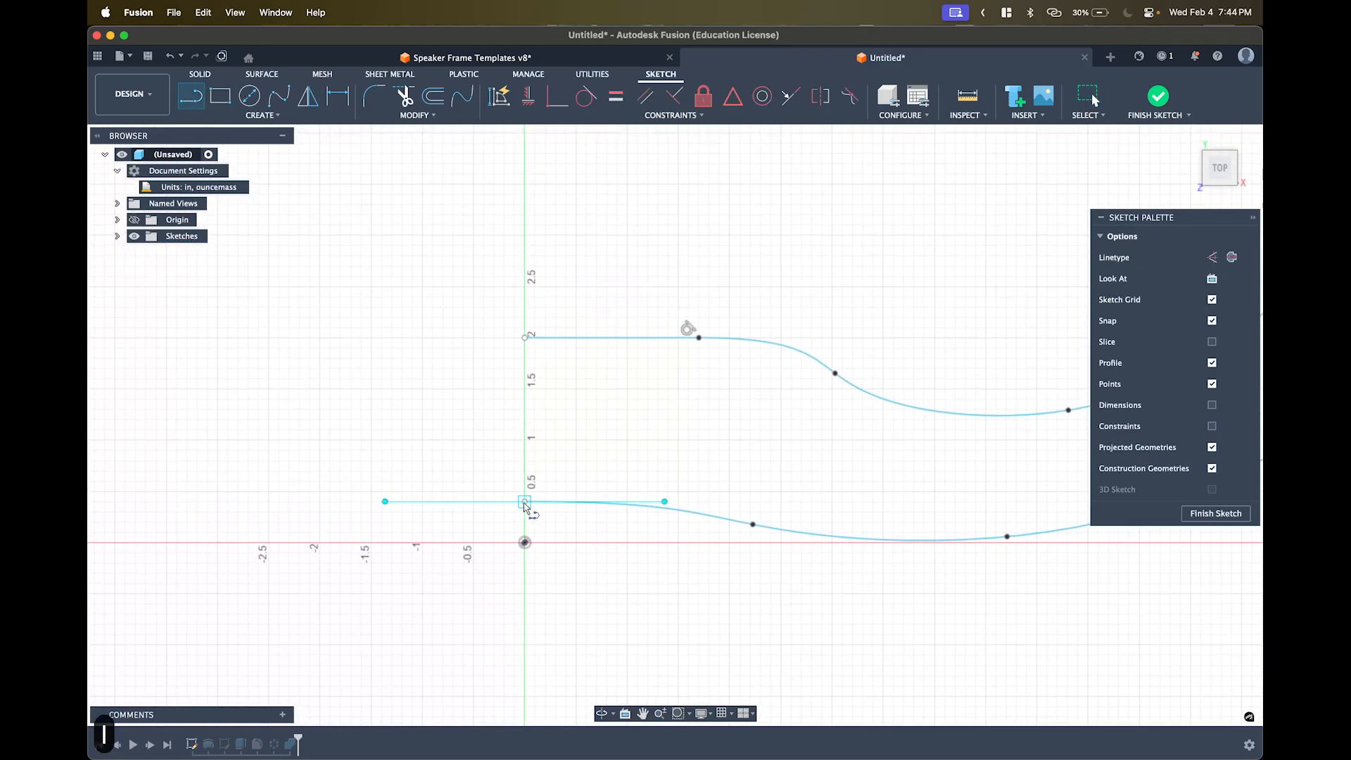
pyautogui.click(524, 501)
pyautogui.click(524, 338)
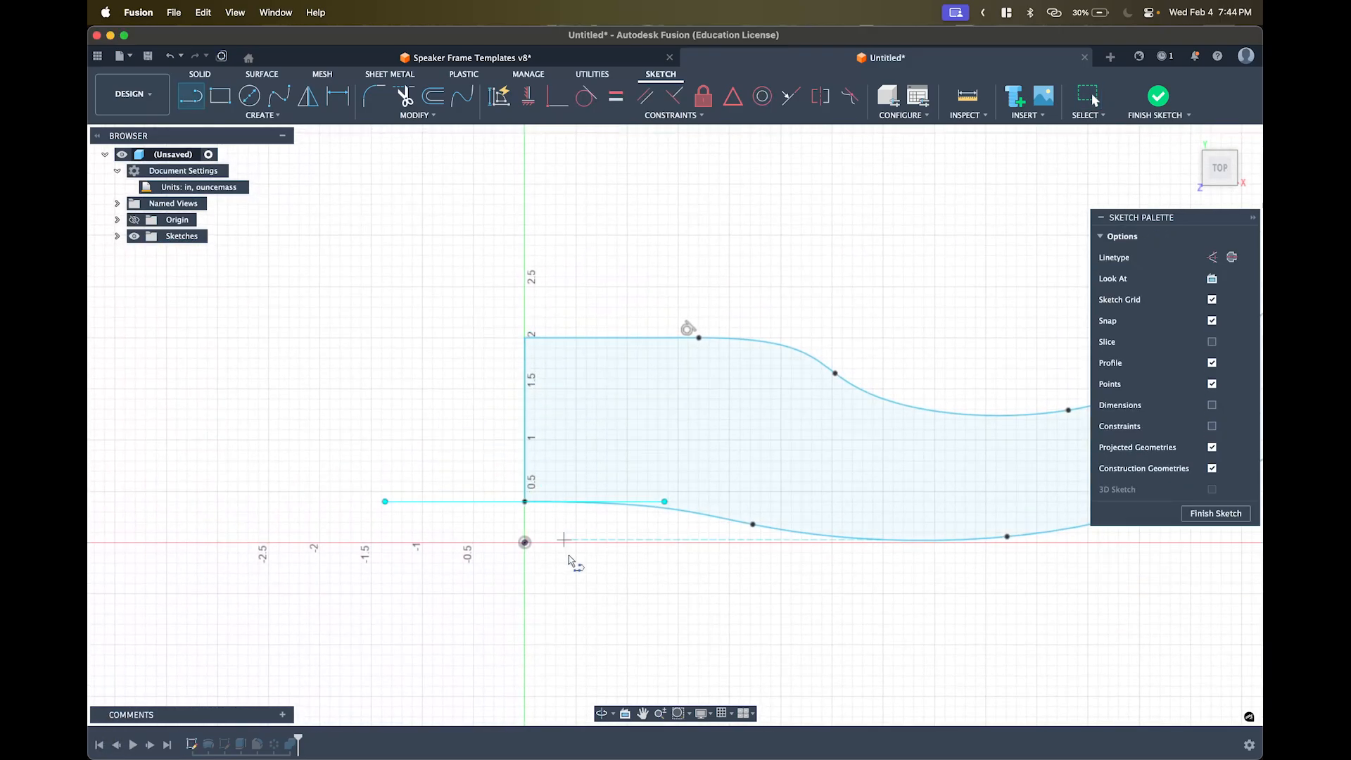
pyautogui.scroll(-5, 574, 573)
pyautogui.press('Escape')
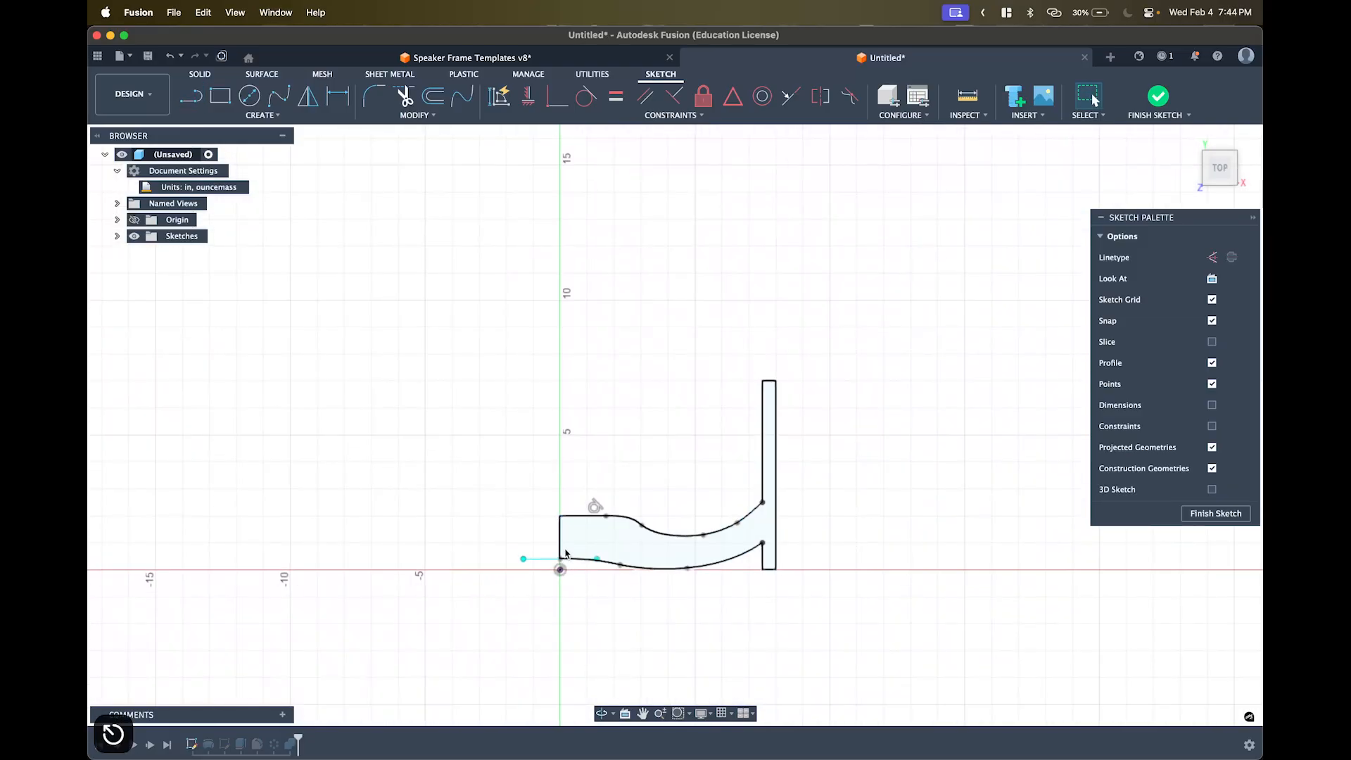
pyautogui.doubleClick(613, 563)
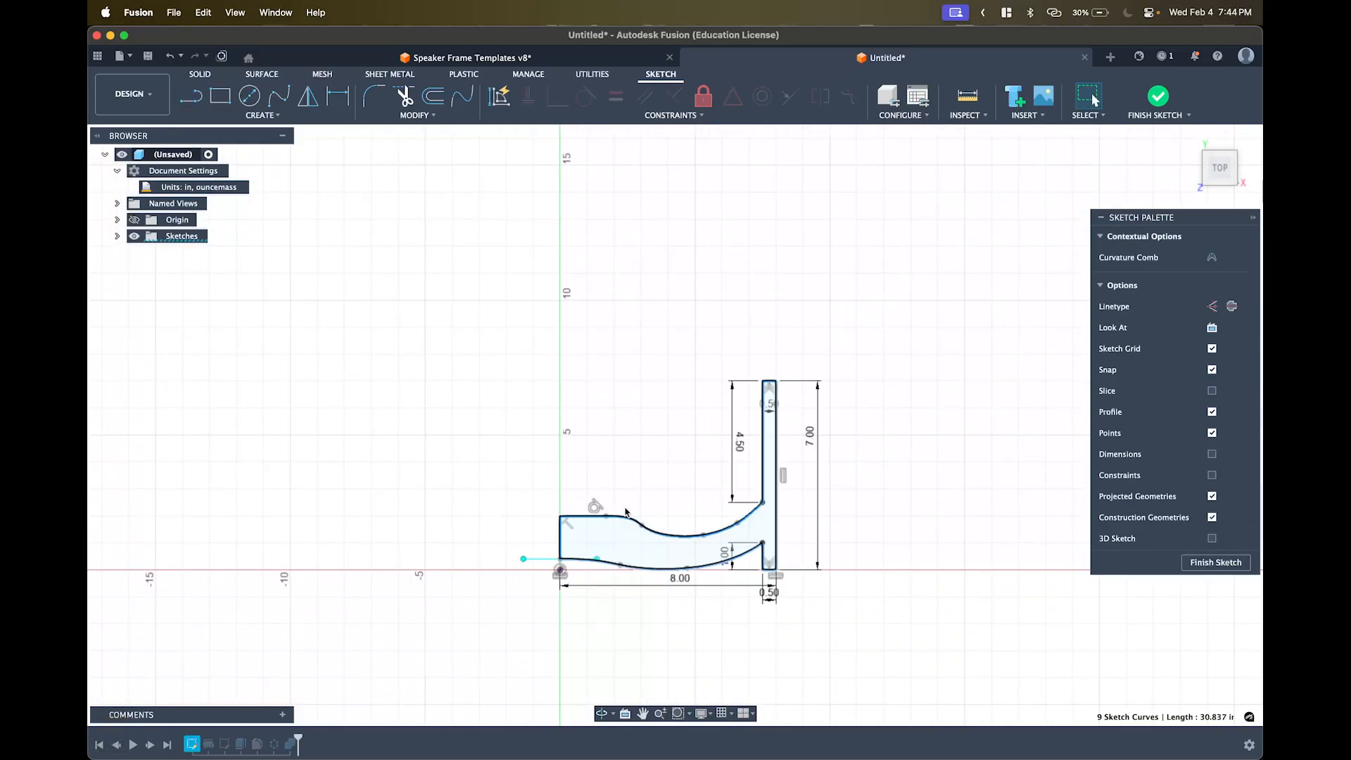
pyautogui.click(703, 95)
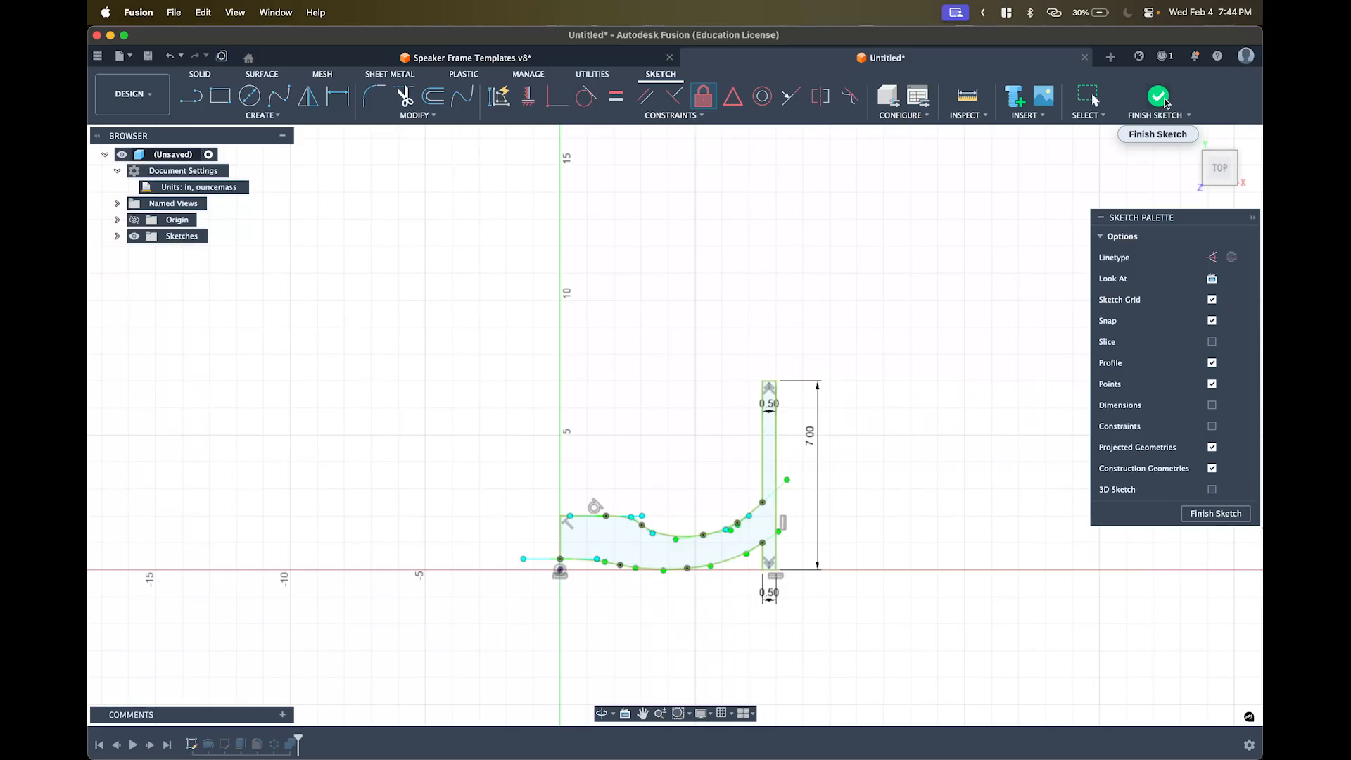
# - Finish the profile sketch, inspect the reshaped spoke openings from several angles, then bring OBS forward
pyautogui.click(1164, 100)
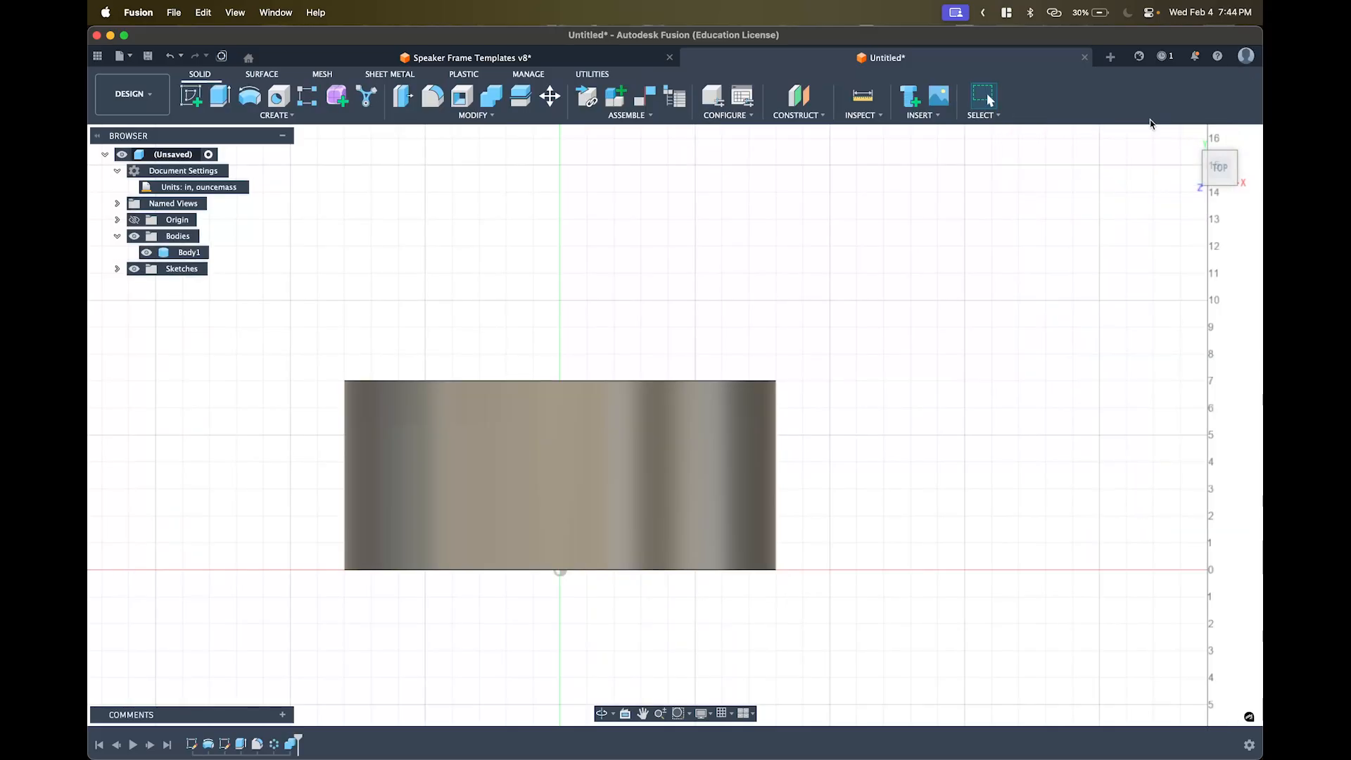
pyautogui.keyDown('shift'); pyautogui.moveTo(980, 278); pyautogui.dragTo(1077, 193, button='middle'); pyautogui.keyUp('shift')
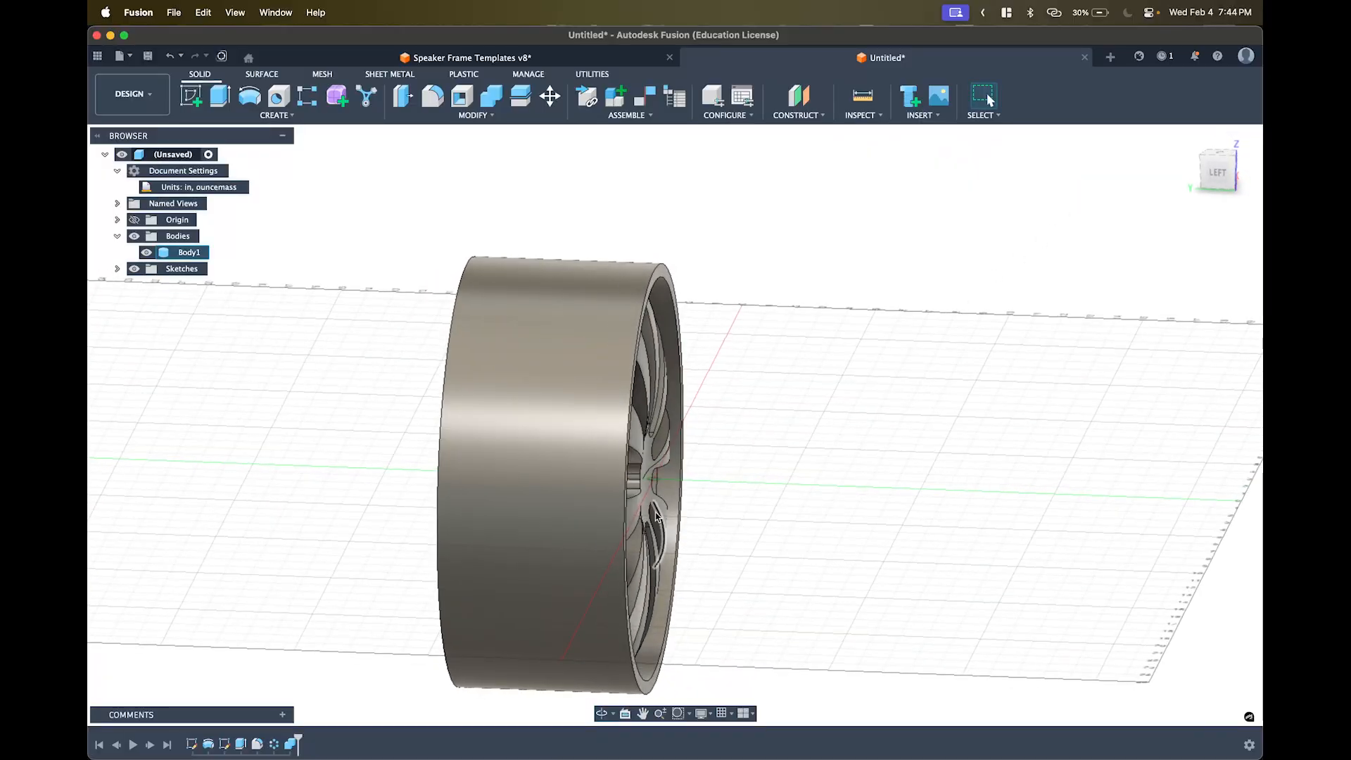
pyautogui.moveTo(656, 515)
pyautogui.keyDown('shift'); pyautogui.mouseDown(button='middle')
pyautogui.moveTo(640, 476)
pyautogui.moveTo(640, 498)
pyautogui.mouseUp(button='middle'); pyautogui.keyUp('shift')
pyautogui.scroll(5, 640, 476)
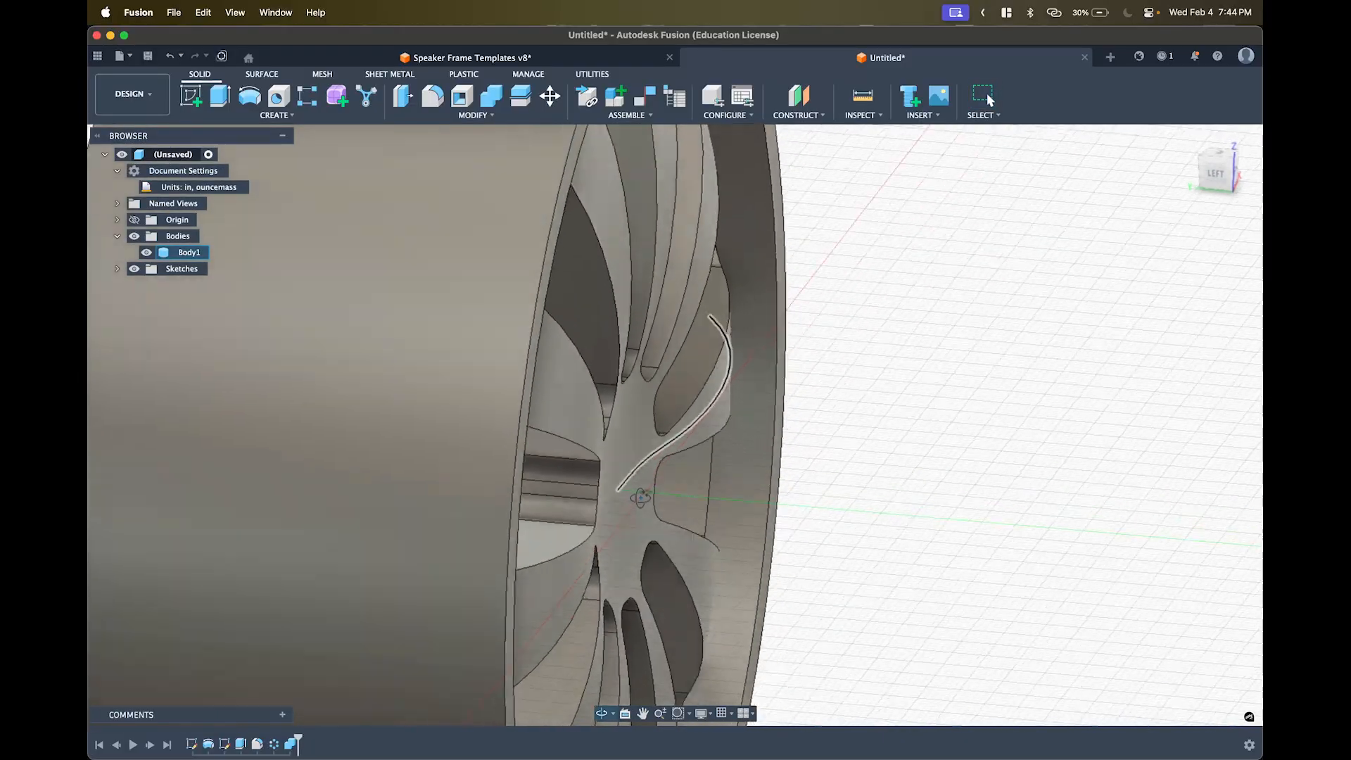
pyautogui.keyDown('shift'); pyautogui.moveTo(809, 518); pyautogui.dragTo(718, 507, button='middle'); pyautogui.keyUp('shift')
pyautogui.scroll(-4, 732, 503)
pyautogui.moveTo(791, 484); pyautogui.dragTo(1061, 470, button='middle')
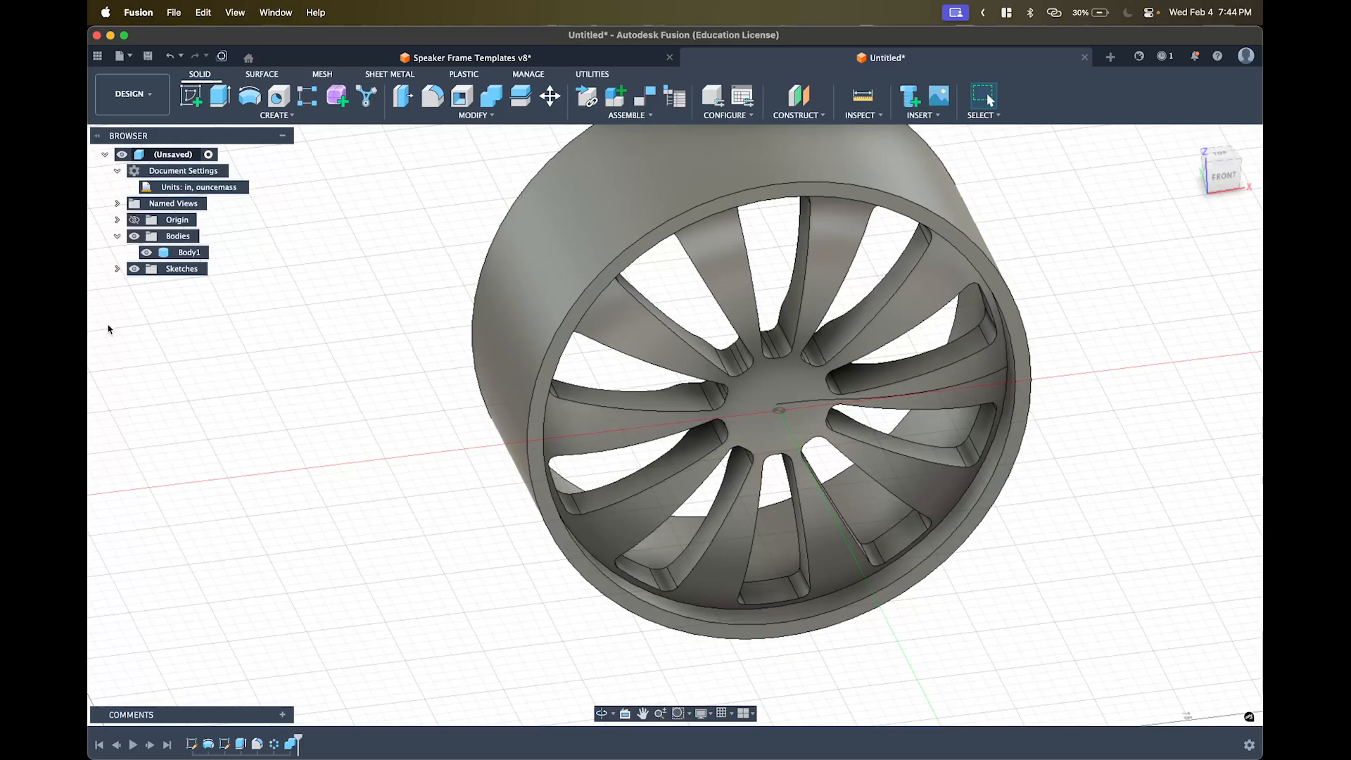
pyautogui.moveTo(88, 246)
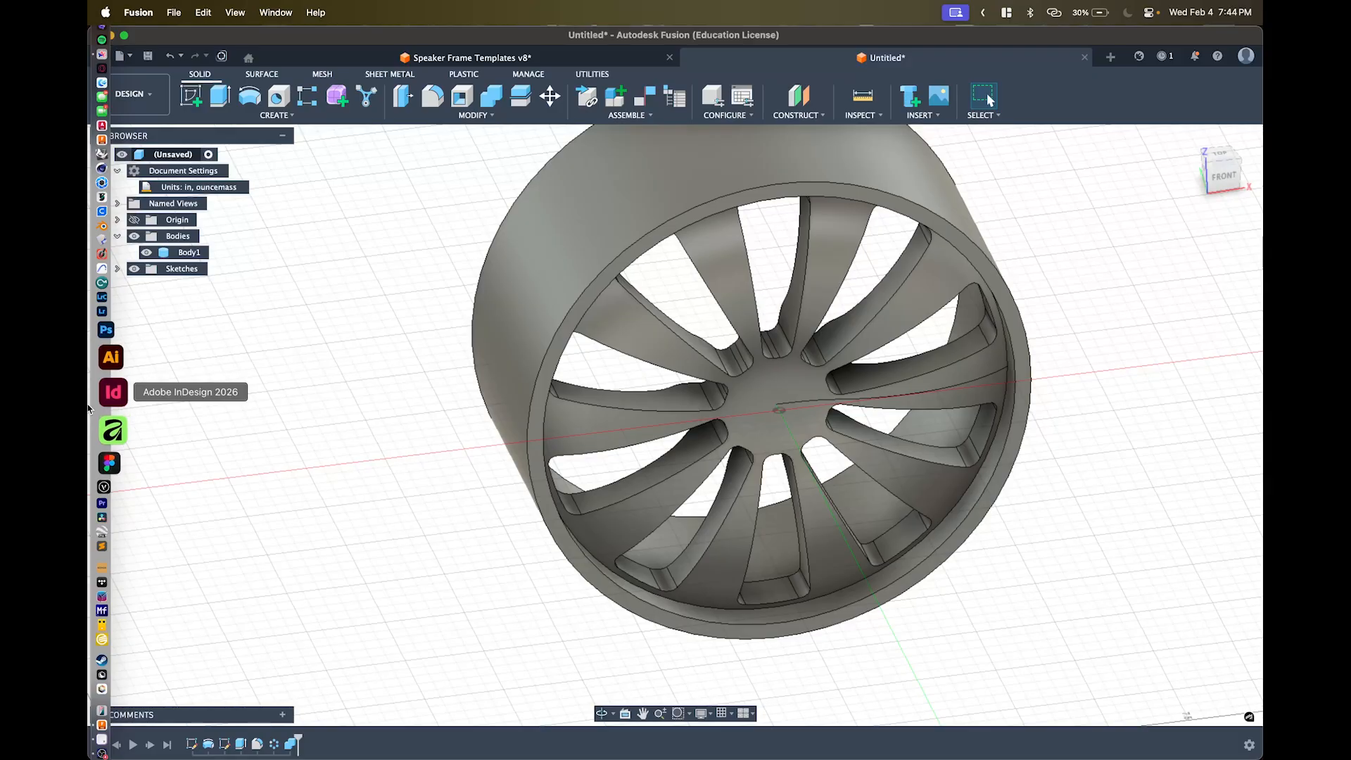
pyautogui.click(95, 700)
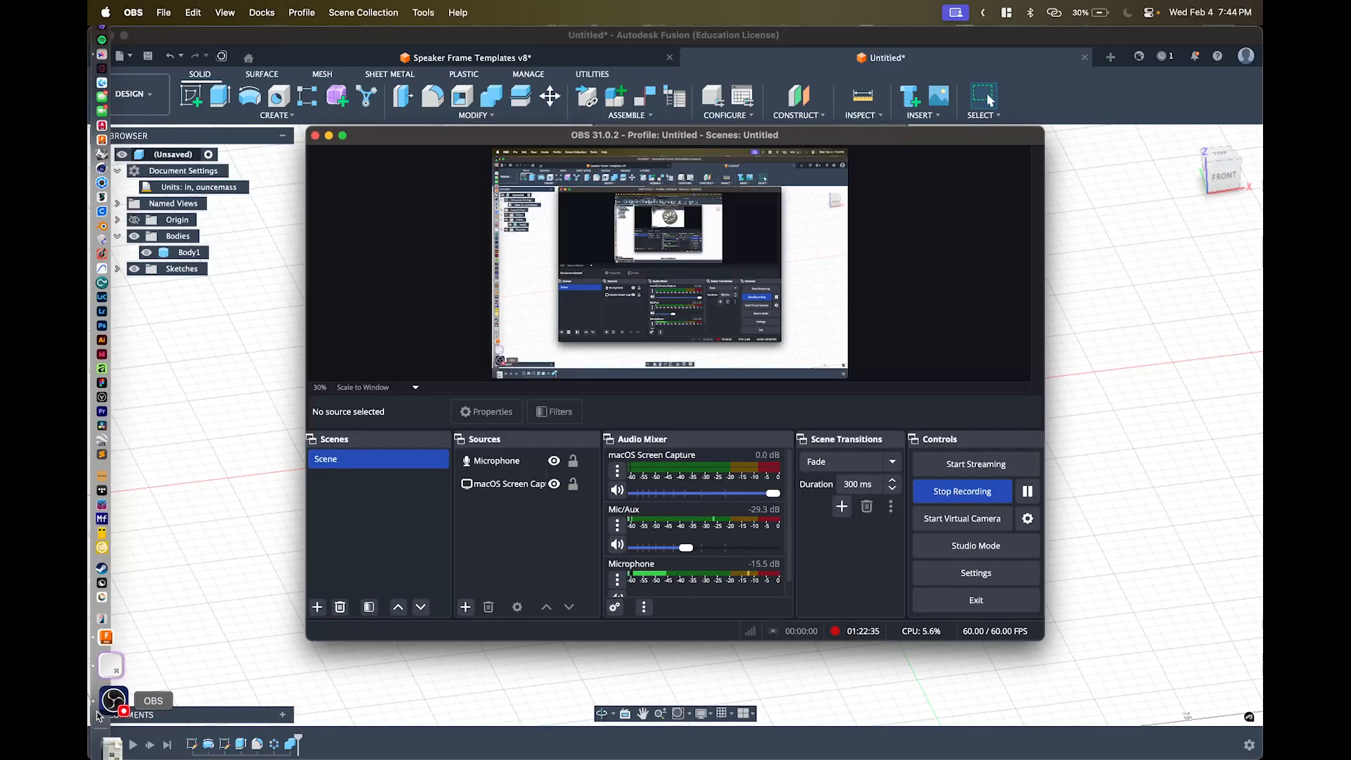